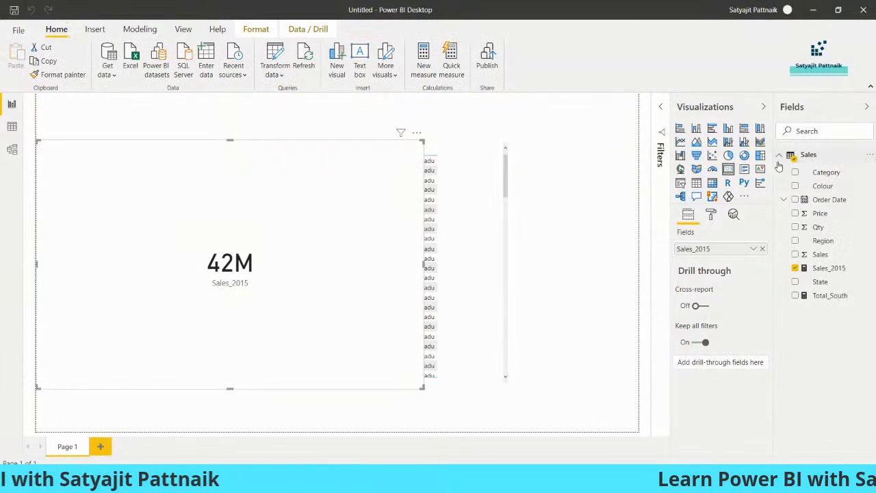
Step: Delete the Sales table from the model and remove the broken Sales_2015 card visual
{"action": "left_click", "coordinate": [780, 159]}
{"action": "right_click", "coordinate": [816, 161]}
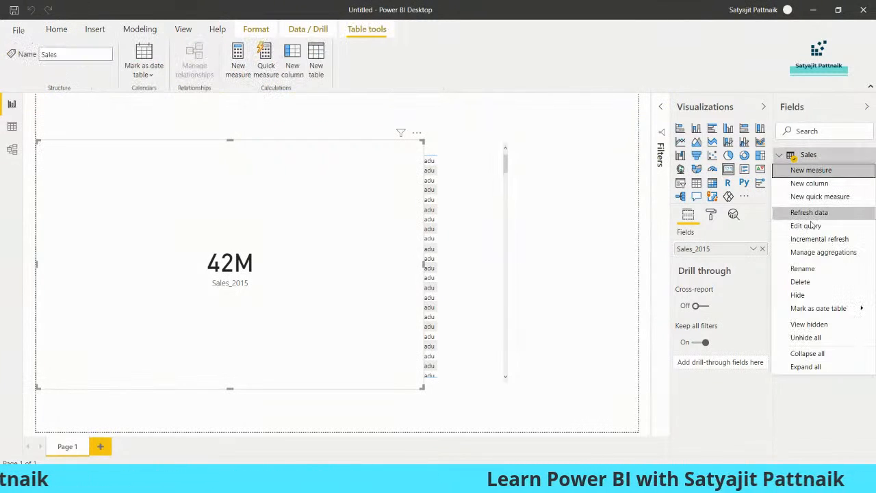
{"action": "left_click", "coordinate": [797, 280]}
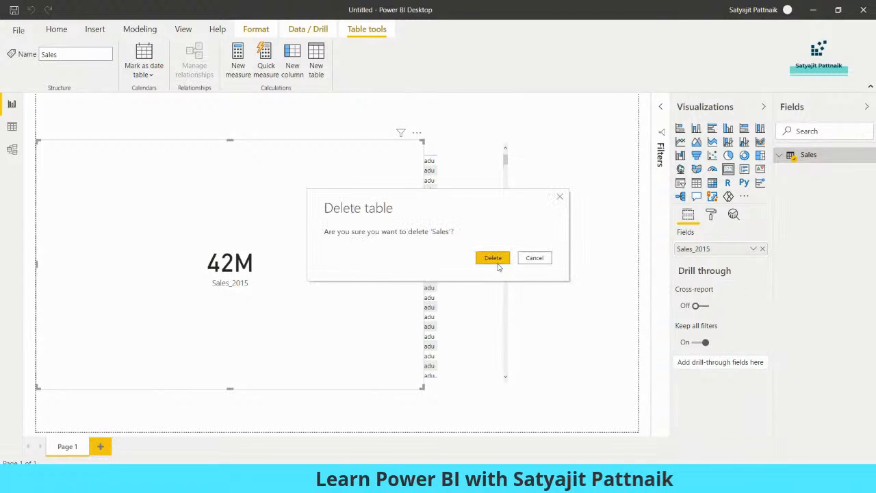
{"action": "left_click", "coordinate": [494, 259]}
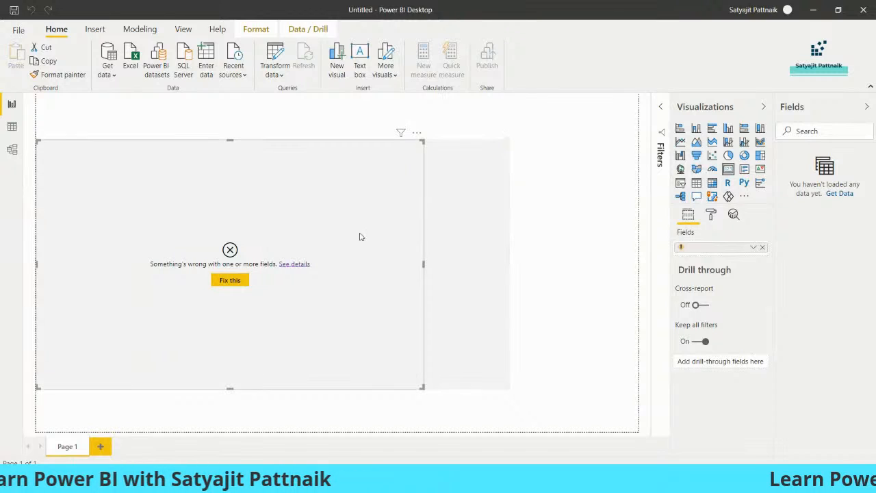
{"action": "key", "text": "Delete"}
{"action": "key", "text": "Delete"}
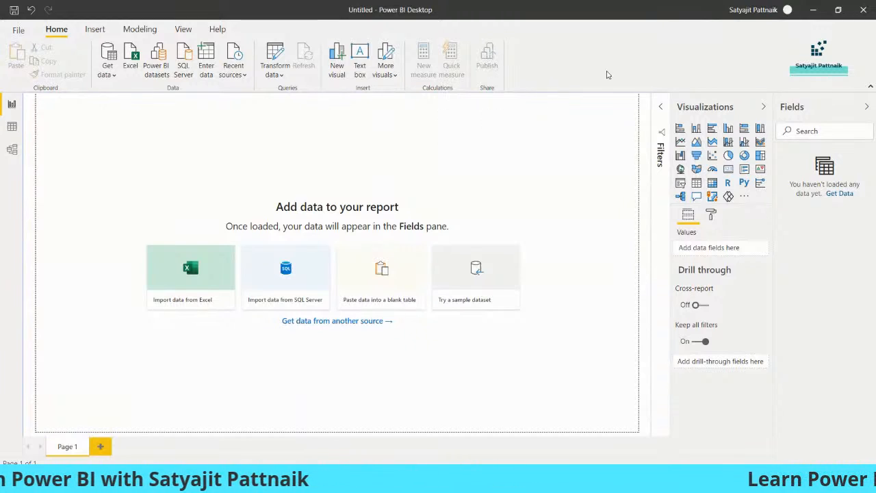
Step: Abandon the Excel import and open the full Get Data connector catalogue via More..
{"action": "left_click", "coordinate": [132, 67]}
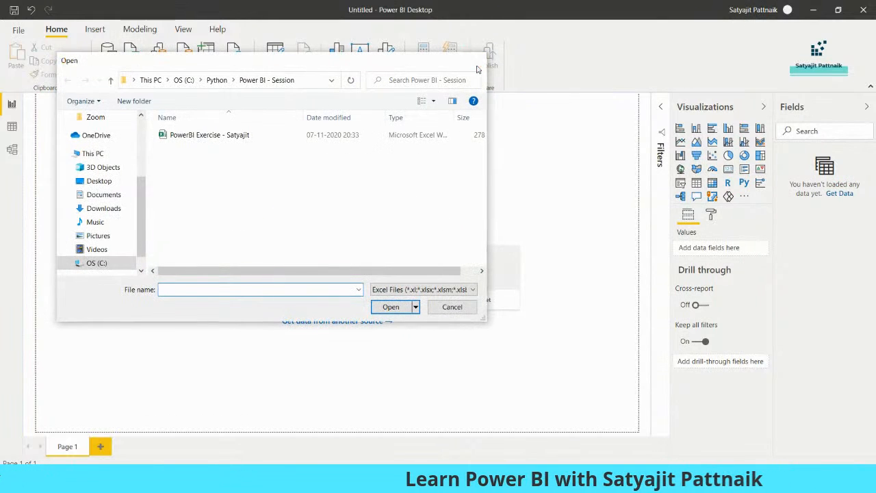
{"action": "left_click", "coordinate": [478, 66]}
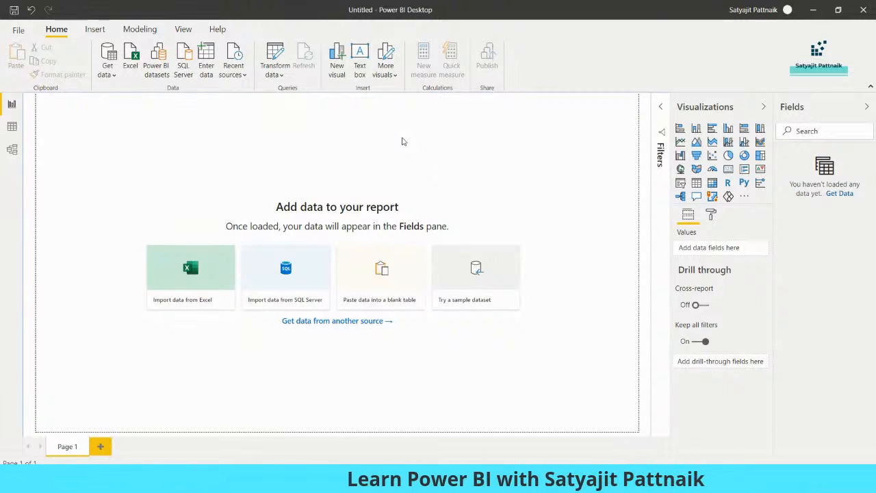
{"action": "left_click", "coordinate": [107, 69]}
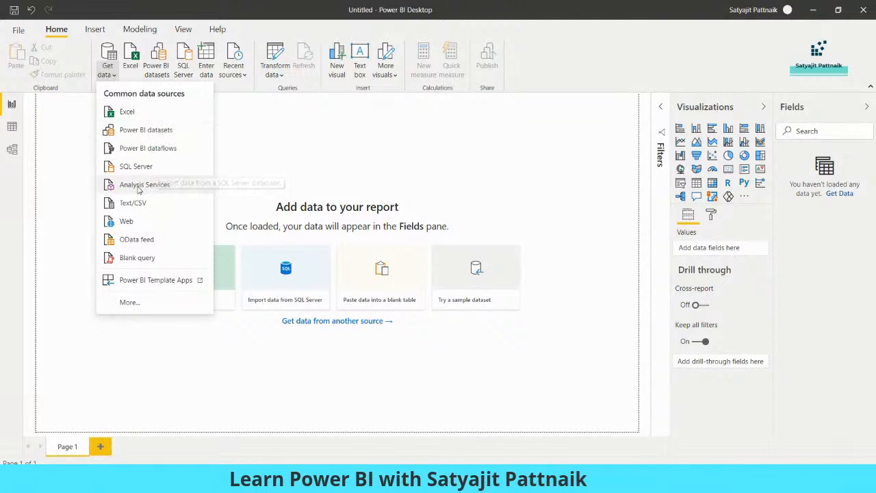
{"action": "left_click", "coordinate": [130, 303]}
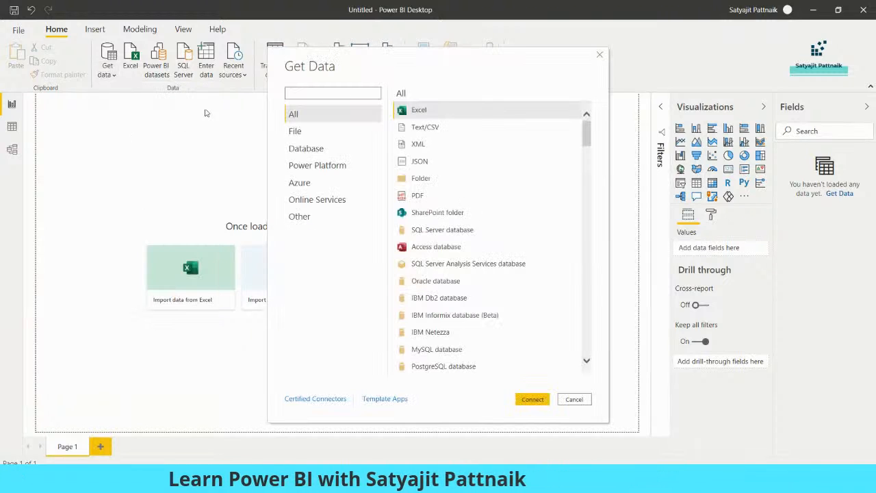
Step: Search the connector catalogue for 'oracle' and 'mysql data', then close the catalogue
{"action": "left_click", "coordinate": [301, 95]}
{"action": "type", "text": "oracle"}
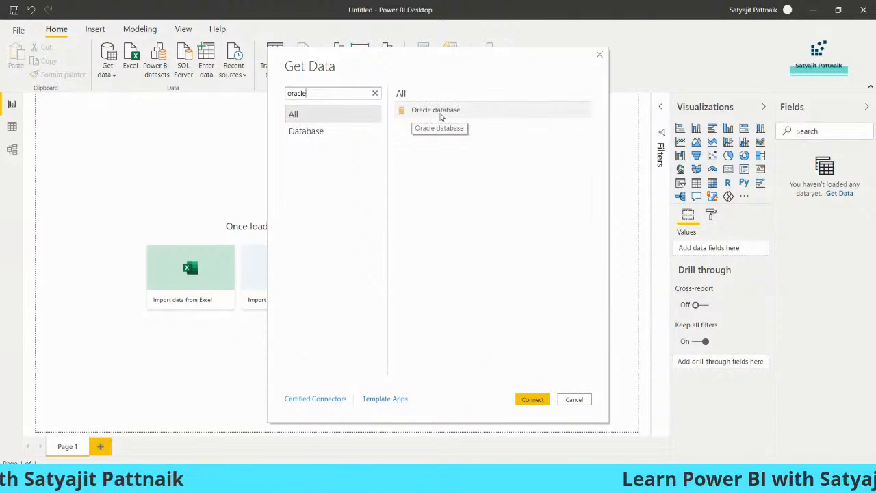
{"action": "double_click", "coordinate": [296, 94]}
{"action": "type", "text": "my"}
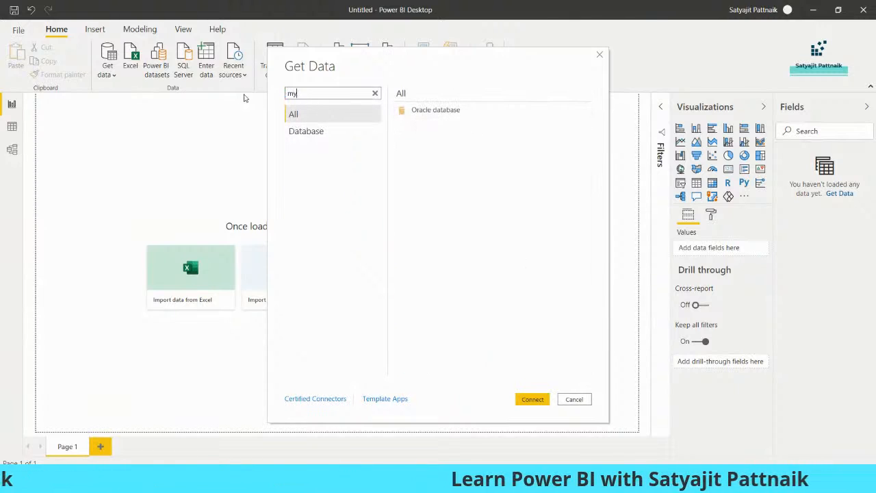
{"action": "type", "text": "sql"}
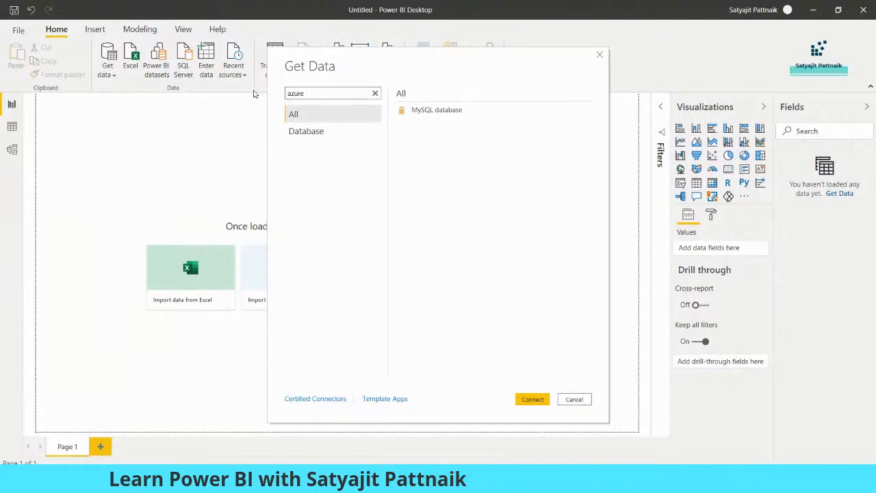
{"action": "type", "text": " data"}
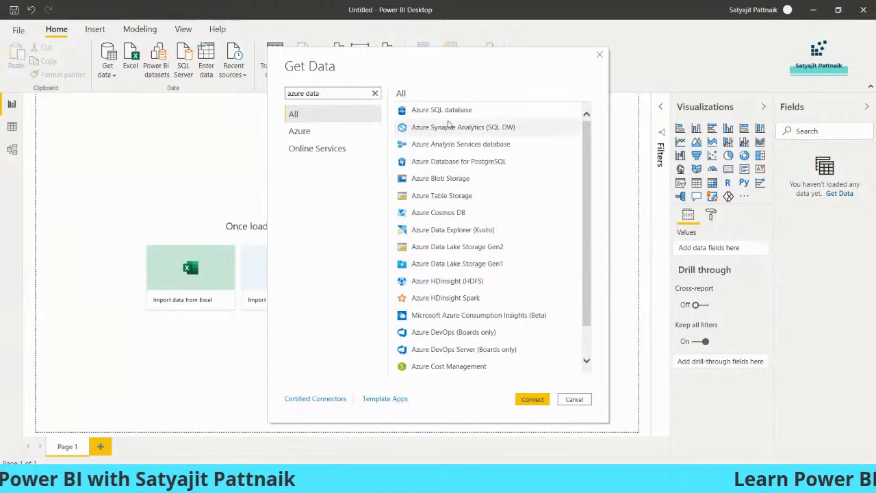
{"action": "left_click_drag", "start_coordinate": [323, 92], "coordinate": [236, 98]}
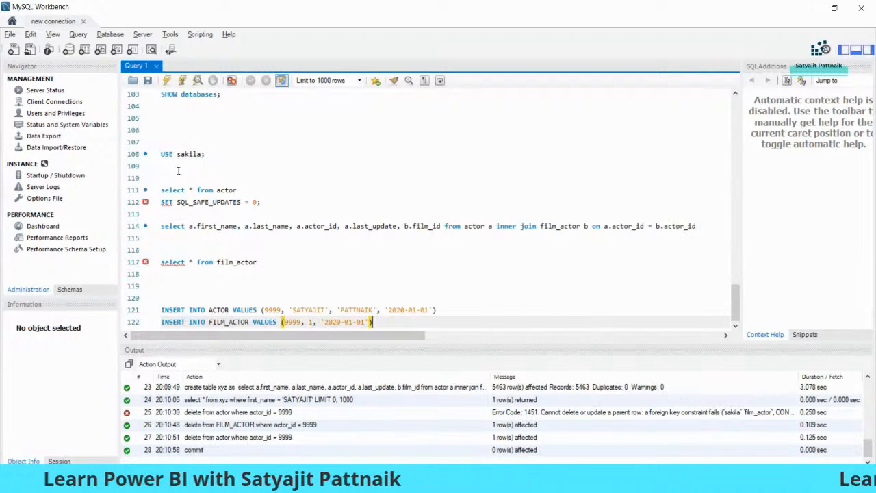
{"action": "left_click", "coordinate": [807, 8]}
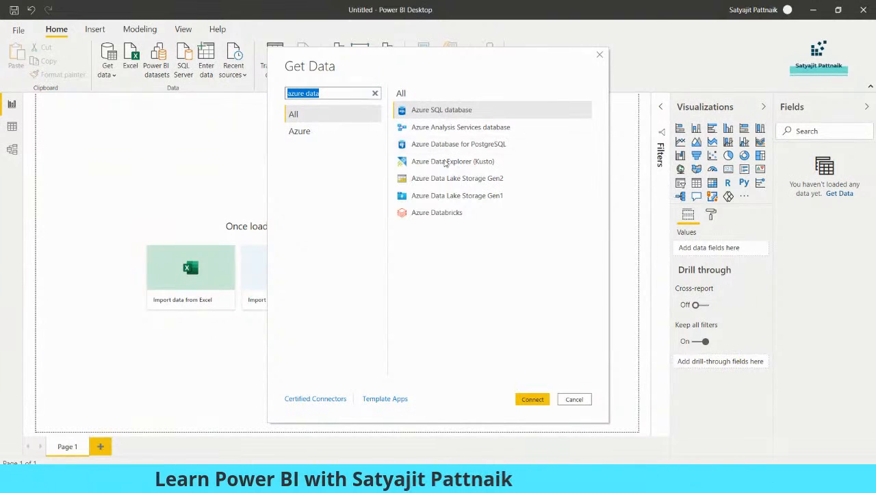
{"action": "left_click", "coordinate": [578, 403]}
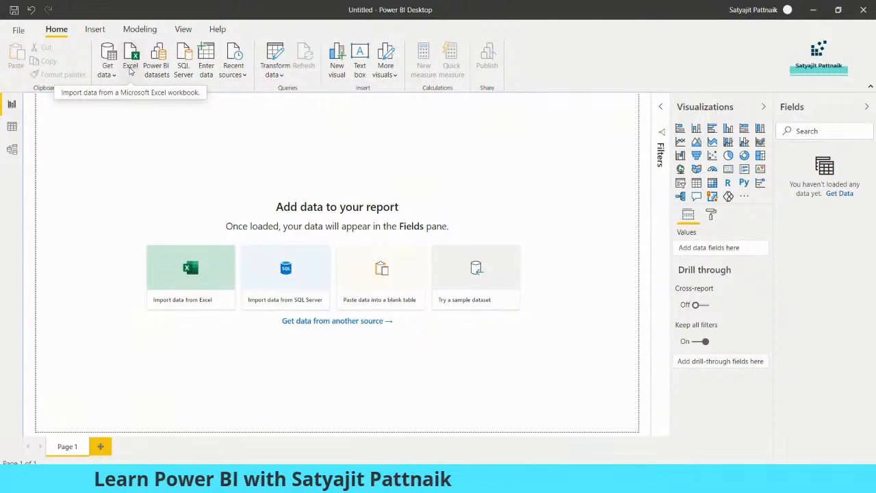
Step: Start an Excel import, show All Files, and open the Churn_Modelling file
{"action": "left_click", "coordinate": [130, 67]}
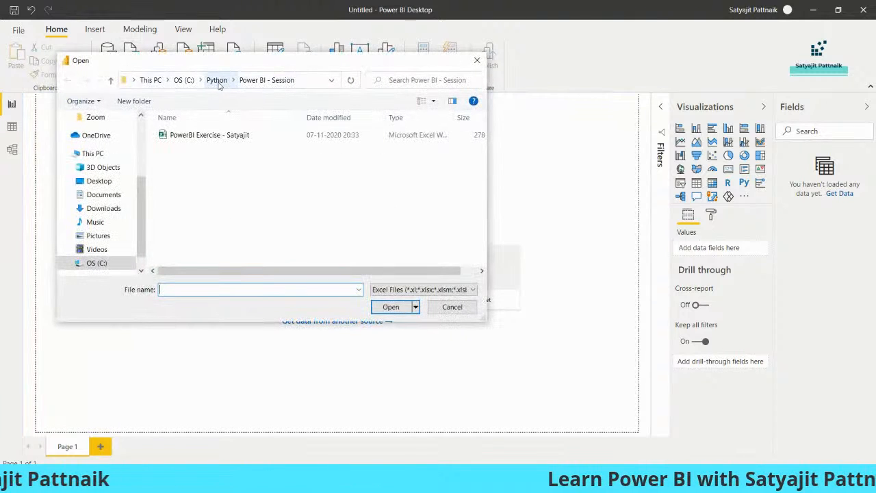
{"action": "left_click_drag", "start_coordinate": [269, 72], "coordinate": [336, 122]}
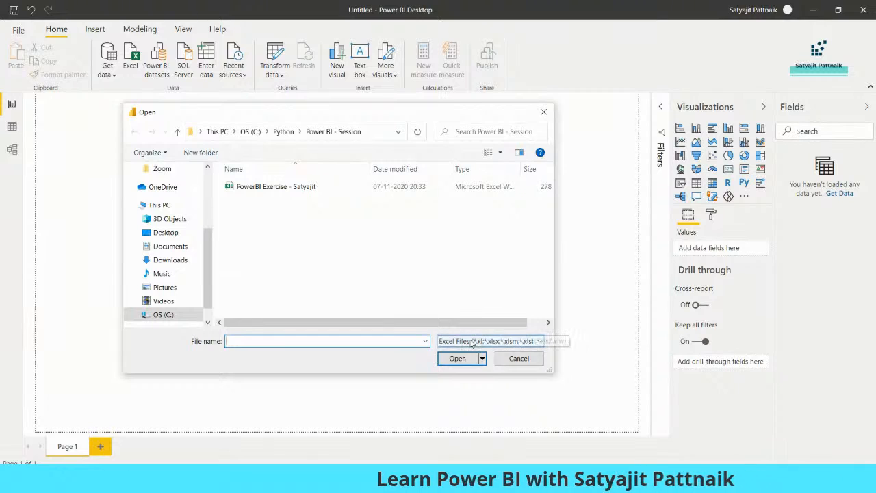
{"action": "left_click", "coordinate": [459, 362]}
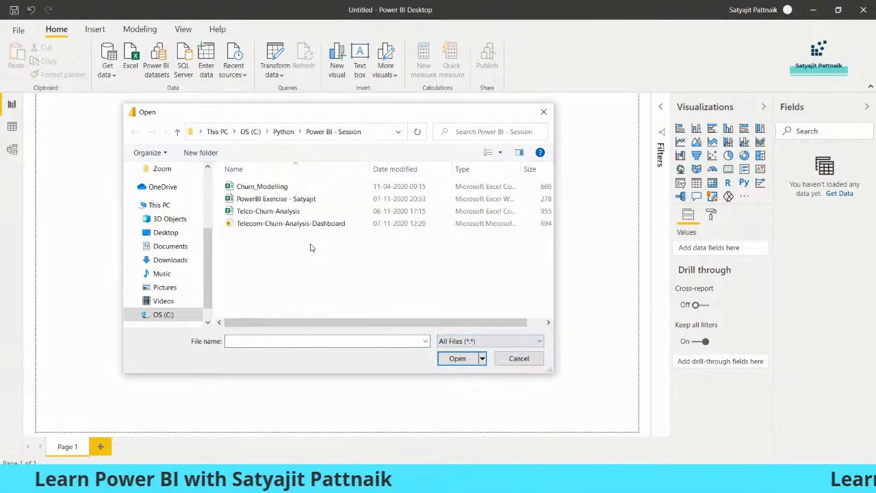
{"action": "double_click", "coordinate": [264, 187]}
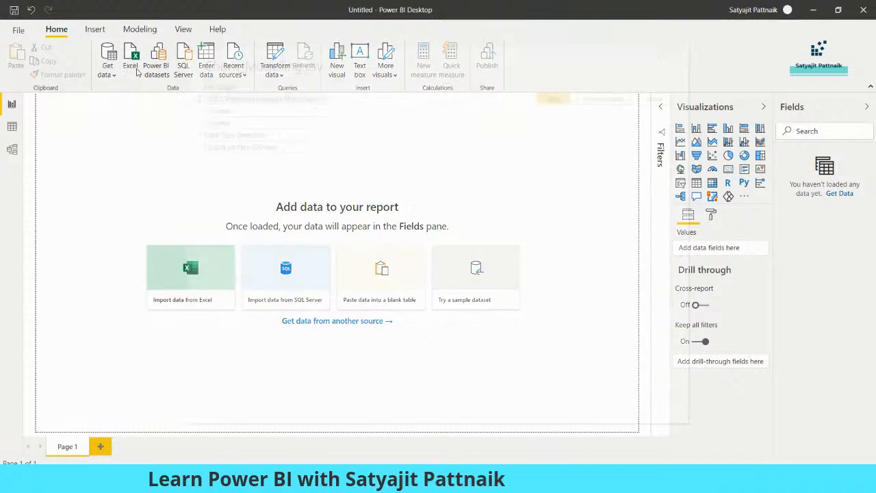
Step: Reopen the full data source catalogue from the Get data menu
{"action": "left_click", "coordinate": [678, 55]}
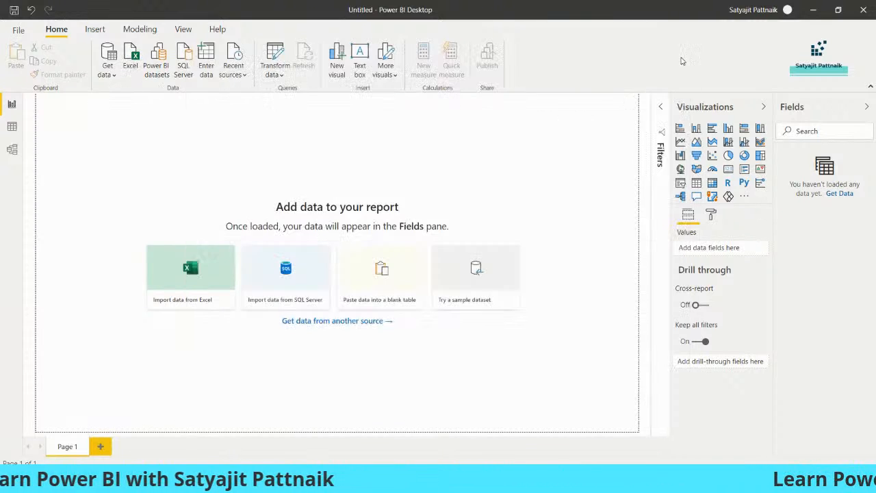
{"action": "left_click", "coordinate": [109, 73]}
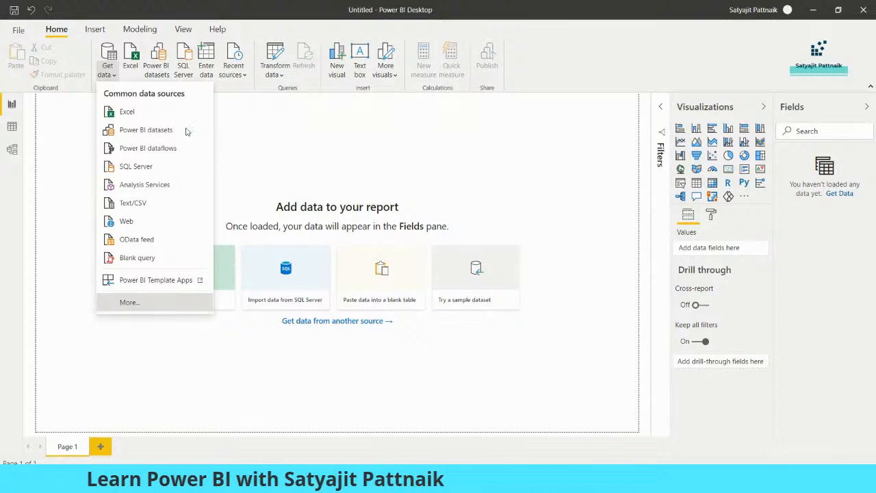
{"action": "left_click", "coordinate": [295, 93]}
Step: Search the catalogue for 'csv', pick Text/CSV, then close it without connecting
{"action": "type", "text": "csv"}
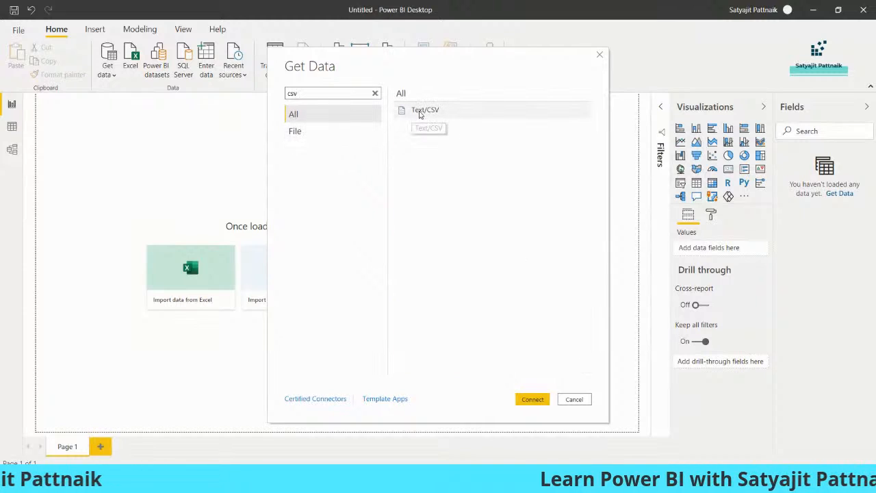
{"action": "left_click", "coordinate": [423, 111]}
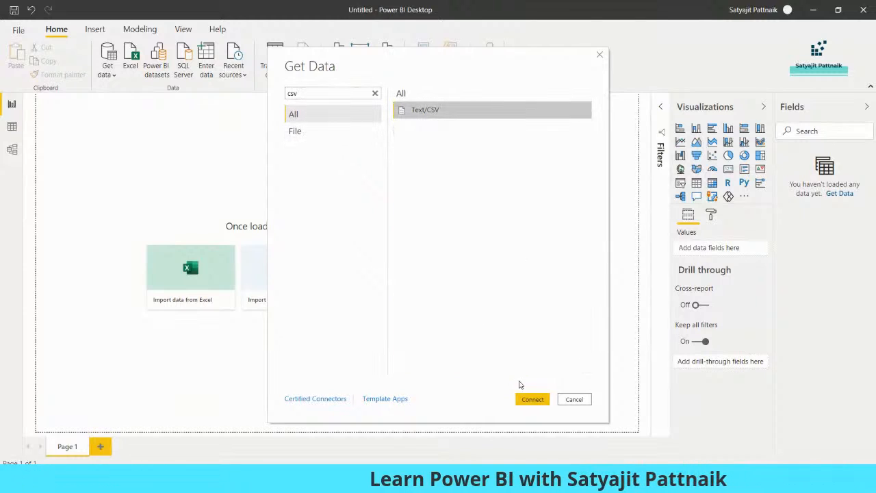
{"action": "left_click", "coordinate": [574, 399]}
Step: Open Churn_Modelling.csv with the All Files filter and review its comma-delimited preview
{"action": "left_click", "coordinate": [136, 65]}
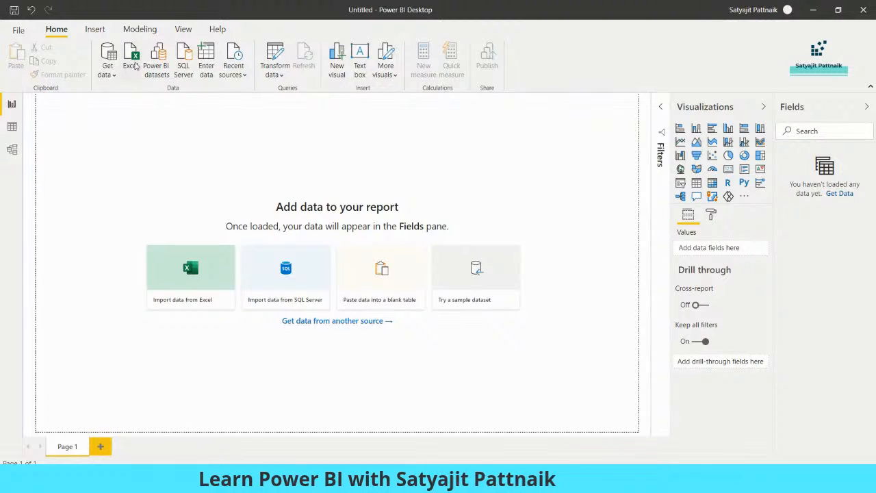
{"action": "left_click", "coordinate": [490, 341]}
{"action": "left_click", "coordinate": [484, 362]}
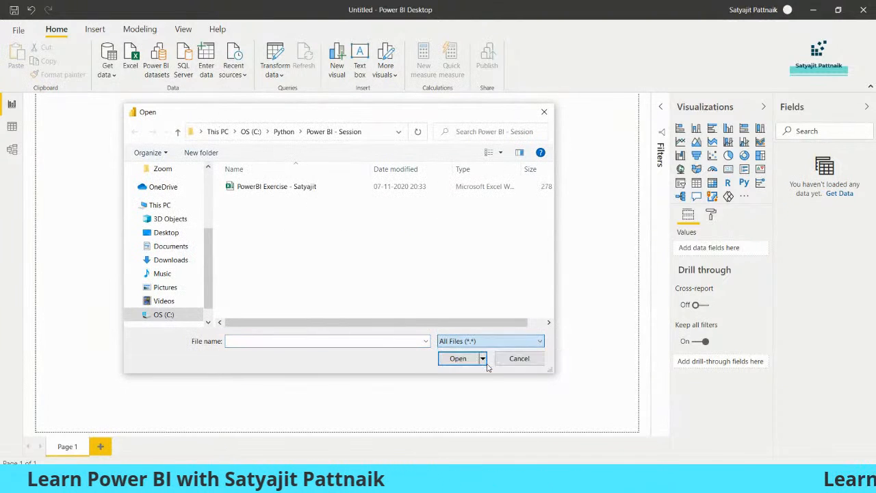
{"action": "double_click", "coordinate": [266, 188]}
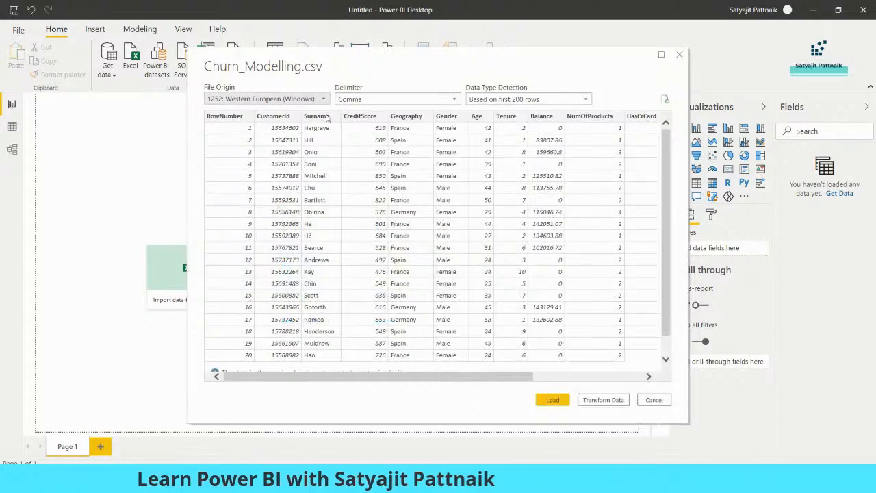
{"action": "left_click_drag", "start_coordinate": [291, 58], "coordinate": [249, 54]}
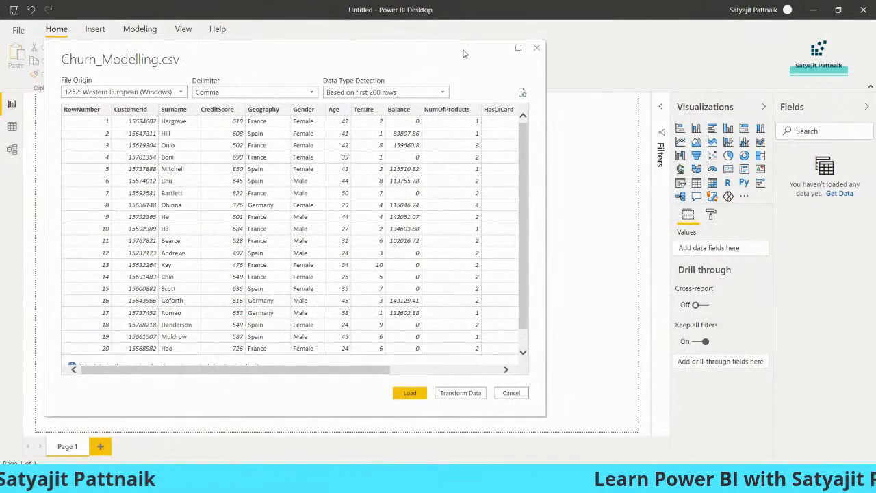
{"action": "left_click_drag", "start_coordinate": [465, 53], "coordinate": [554, 54]}
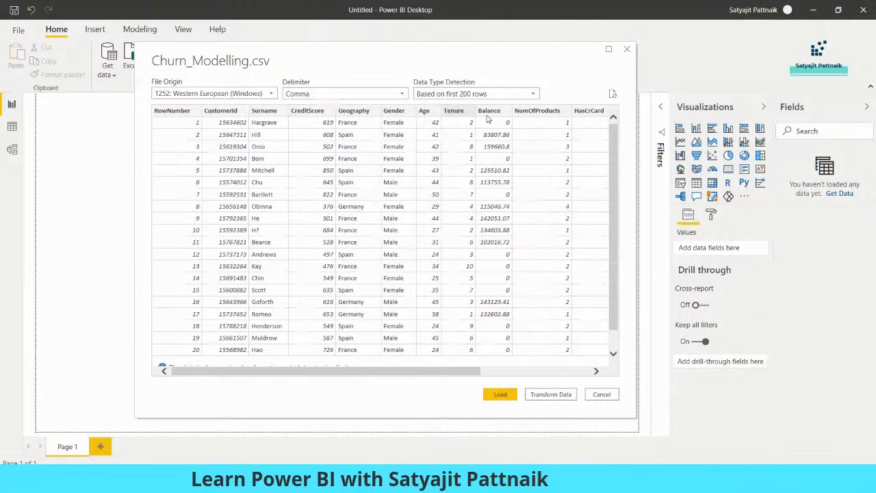
{"action": "left_click_drag", "start_coordinate": [439, 373], "coordinate": [417, 382]}
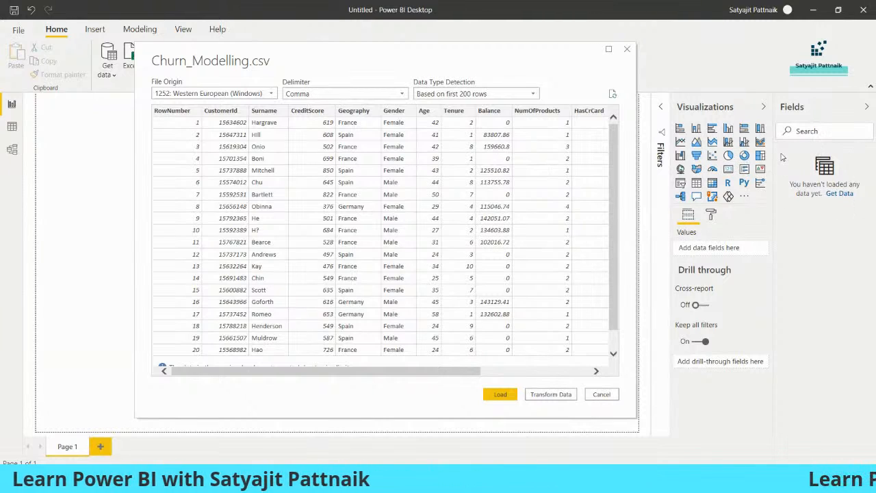
{"action": "left_click", "coordinate": [500, 394]}
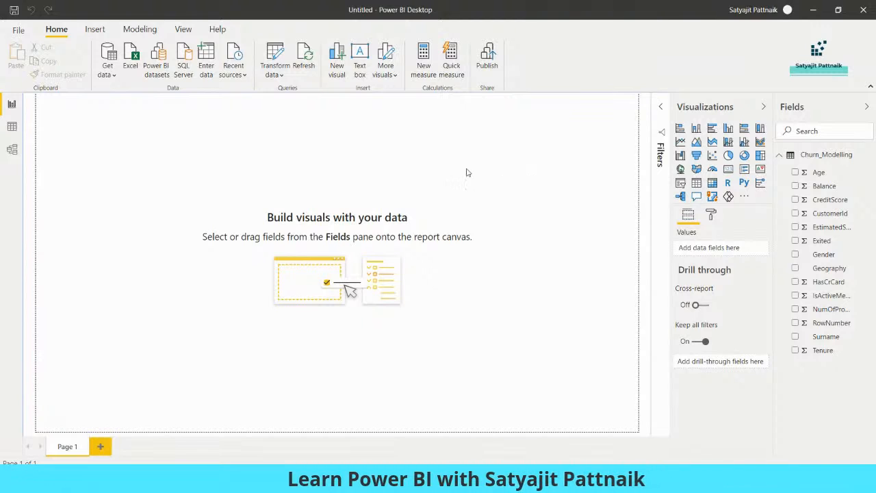
{"action": "left_click", "coordinate": [280, 77]}
{"action": "left_click", "coordinate": [304, 94]}
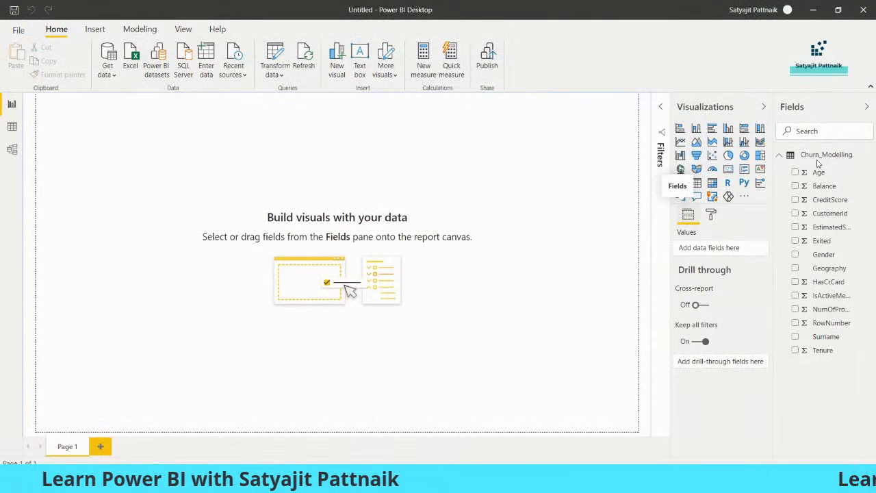
{"action": "right_click", "coordinate": [818, 162]}
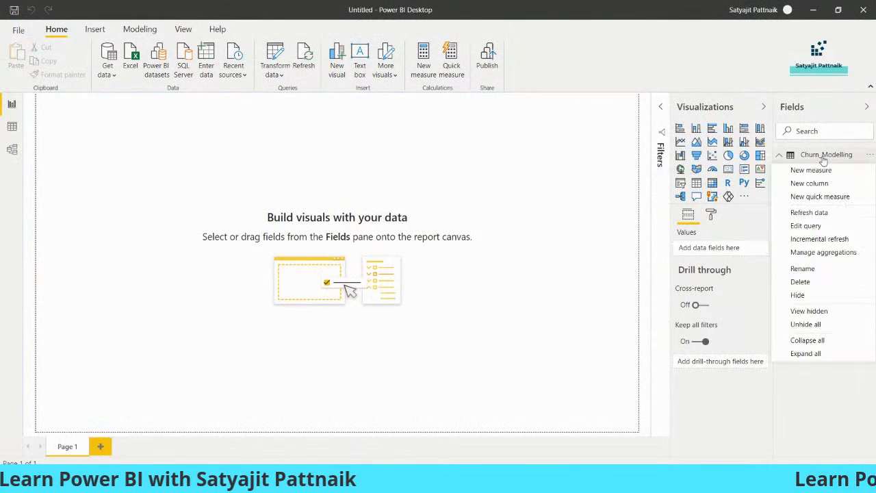
Step: Delete the Churn_Modelling table from the Fields pane and confirm the deletion
{"action": "left_click", "coordinate": [787, 281]}
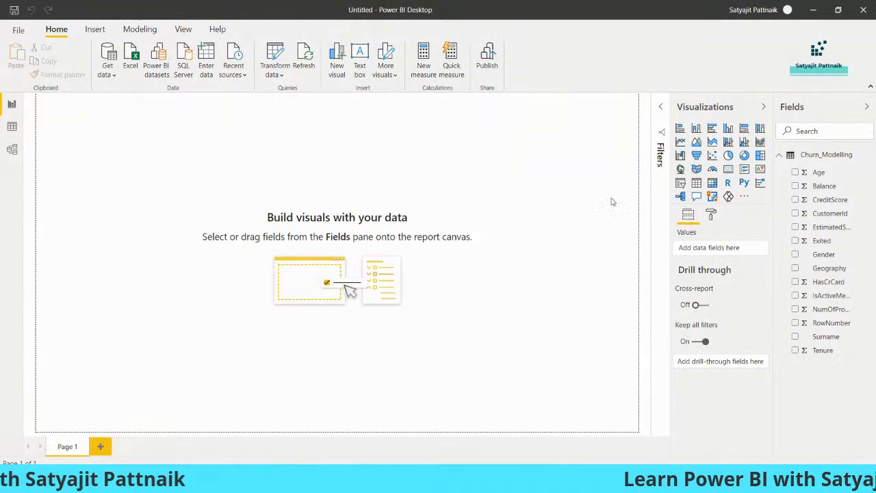
{"action": "left_click", "coordinate": [483, 257]}
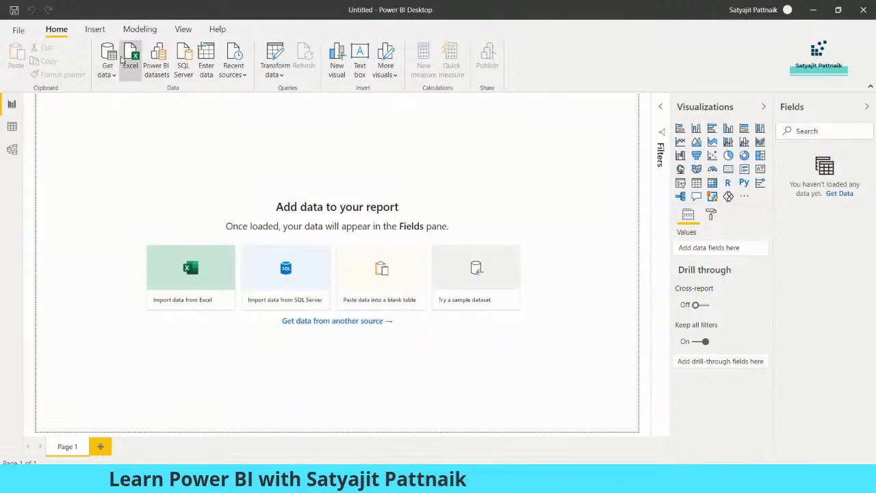
{"action": "left_click", "coordinate": [130, 58]}
Step: Open Churn_Modelling using the All Files (*.*) filter and send it to Transform Data
{"action": "left_click", "coordinate": [490, 341]}
{"action": "left_click", "coordinate": [479, 361]}
{"action": "left_click", "coordinate": [278, 186]}
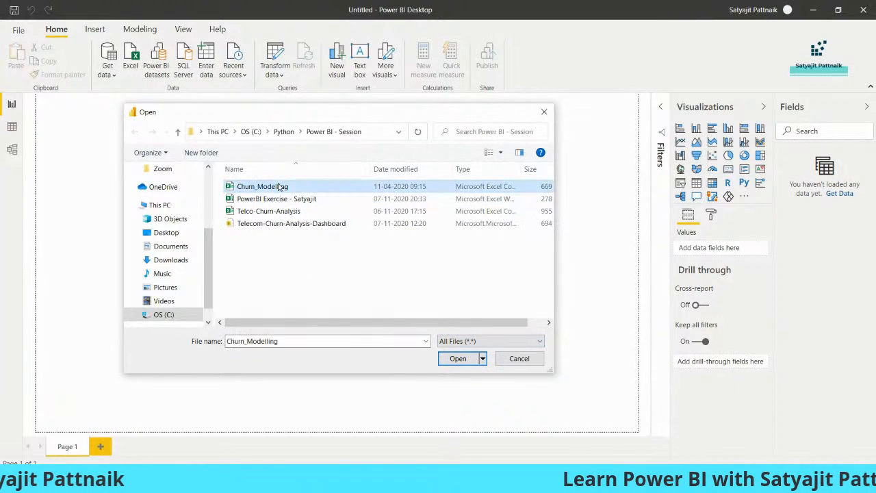
{"action": "double_click", "coordinate": [295, 189]}
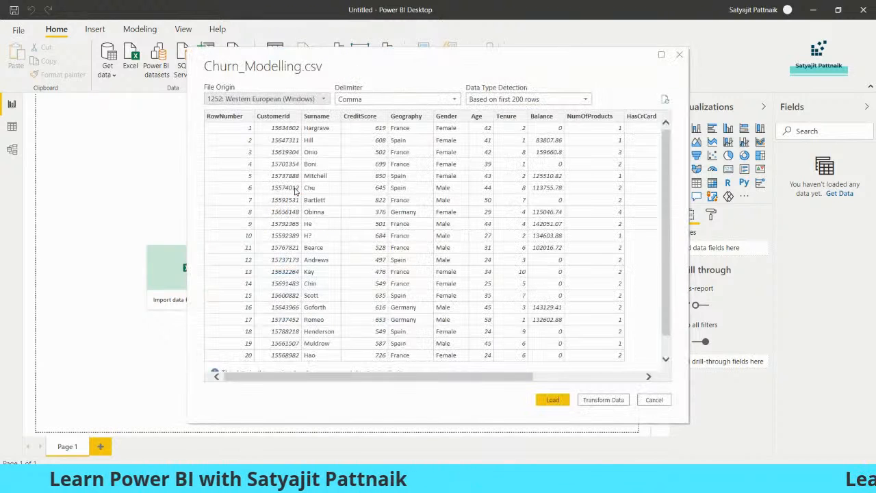
{"action": "left_click", "coordinate": [602, 401]}
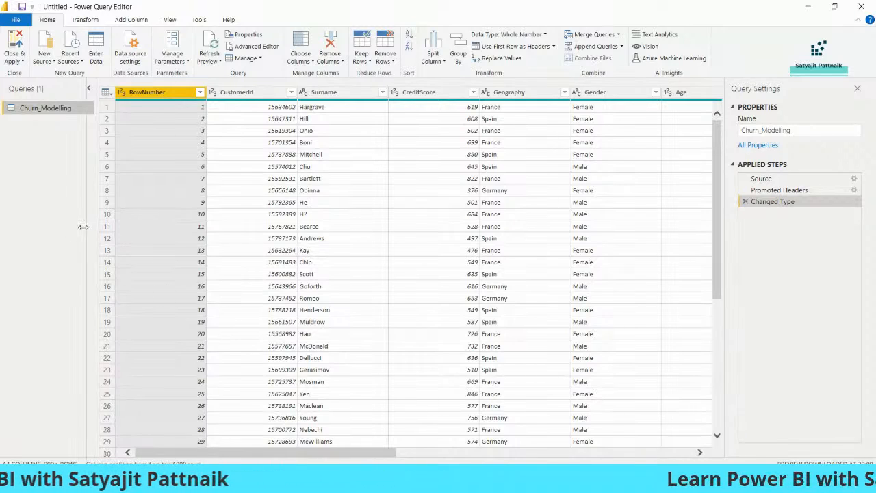
Step: Check the data types of CustomerId, Surname, CreditScore, Geography, Gender and Age columns
{"action": "left_click_drag", "start_coordinate": [83, 226], "coordinate": [87, 227]}
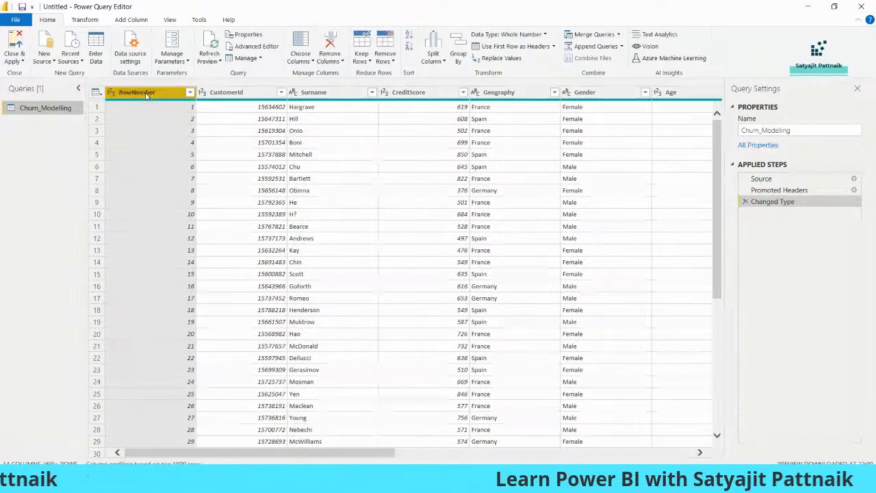
{"action": "left_click", "coordinate": [236, 93]}
{"action": "left_click", "coordinate": [327, 93]}
{"action": "left_click", "coordinate": [418, 93]}
{"action": "left_click", "coordinate": [509, 93]}
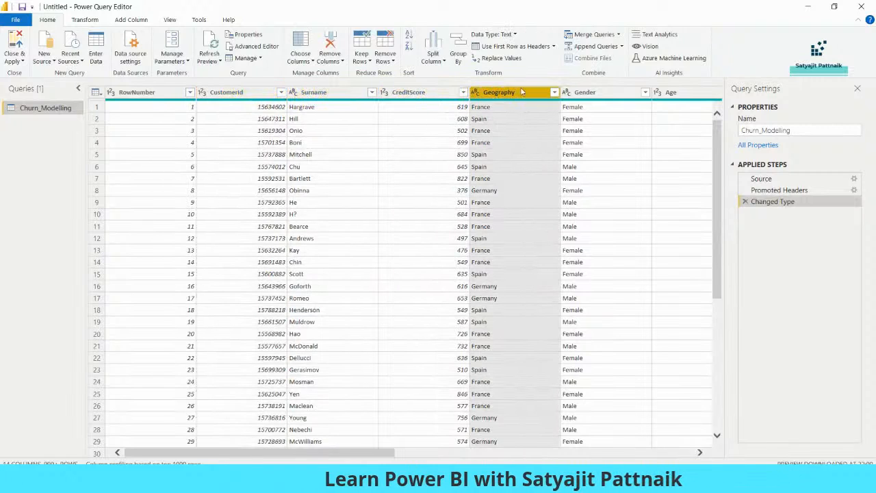
{"action": "left_click", "coordinate": [600, 93]}
{"action": "left_click", "coordinate": [674, 93]}
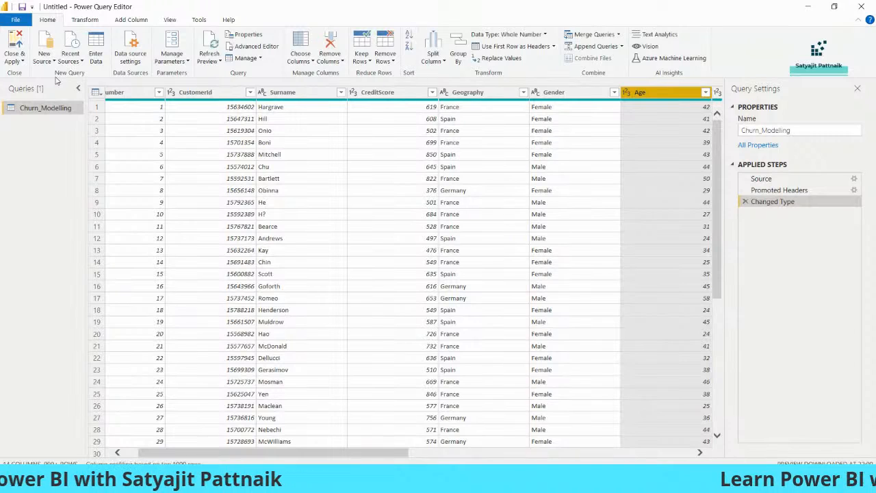
{"action": "left_click_drag", "start_coordinate": [204, 454], "coordinate": [439, 460]}
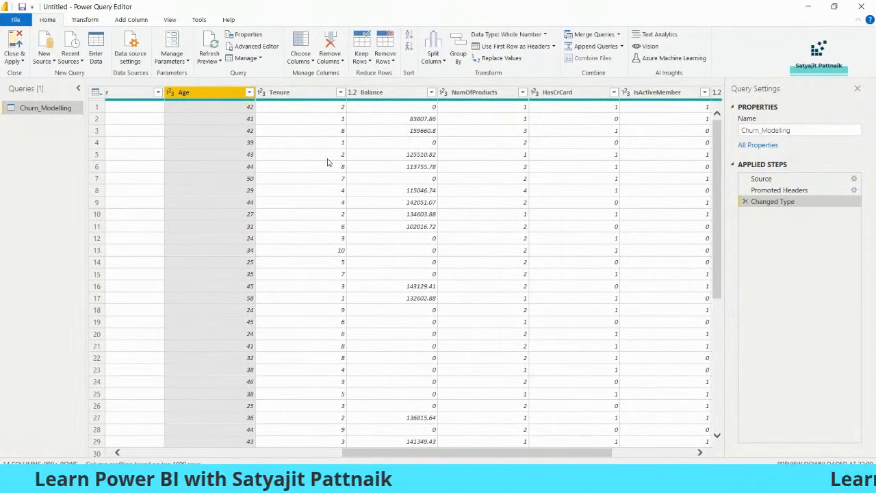
{"action": "left_click", "coordinate": [20, 61]}
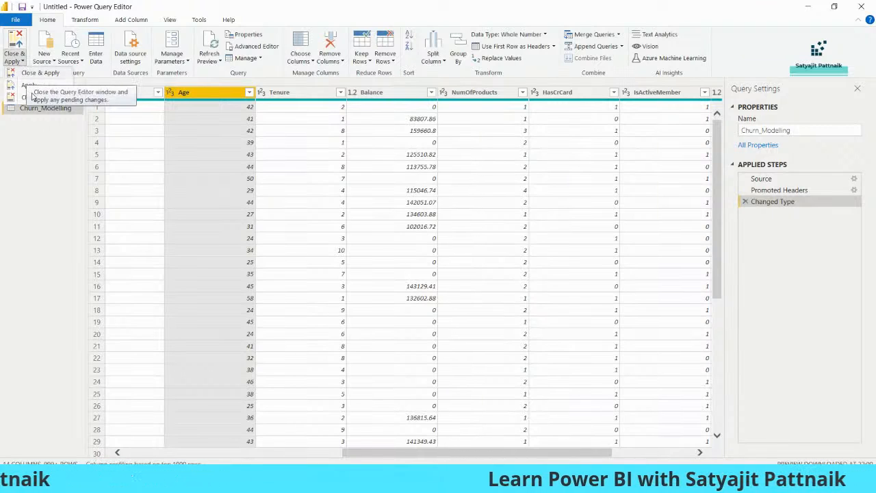
{"action": "left_click", "coordinate": [28, 163]}
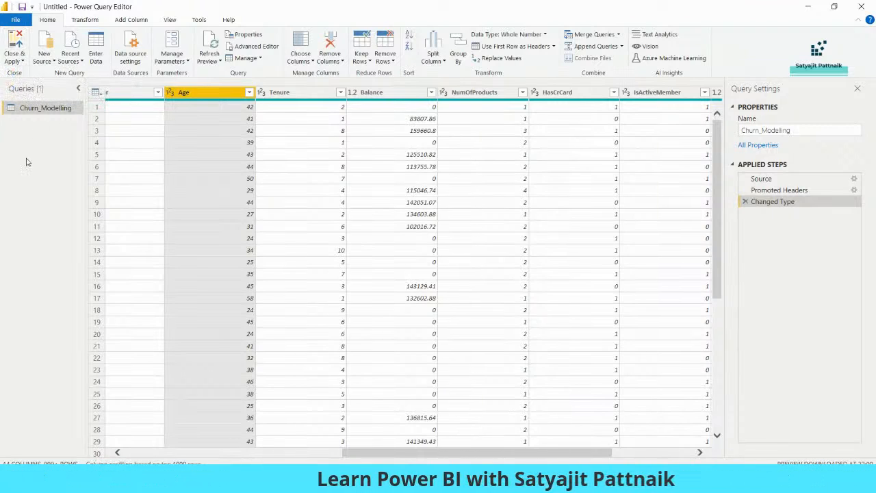
{"action": "left_click_drag", "start_coordinate": [359, 457], "coordinate": [132, 452]}
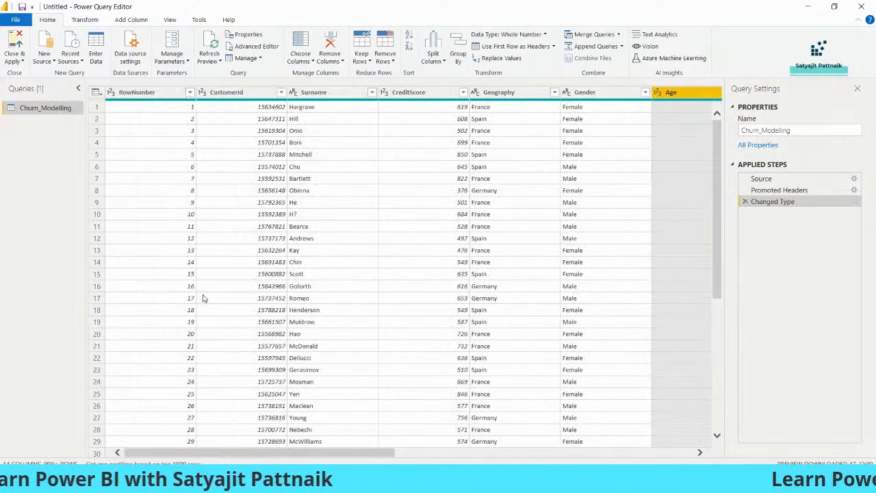
{"action": "left_click", "coordinate": [143, 94]}
Step: Select Surname and CustomerId, view their column actions, then inspect the CreditScore and Surname data
{"action": "left_click", "coordinate": [314, 92], "text": "ctrl"}
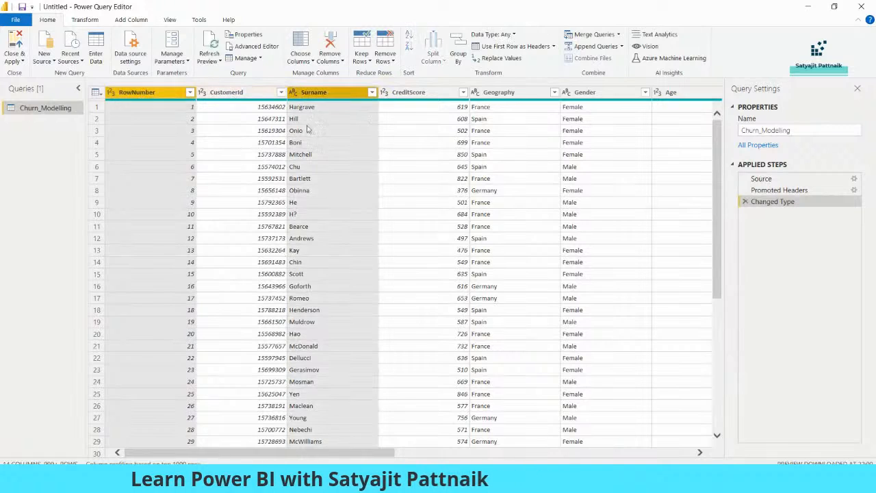
{"action": "left_click", "coordinate": [238, 95], "text": "ctrl"}
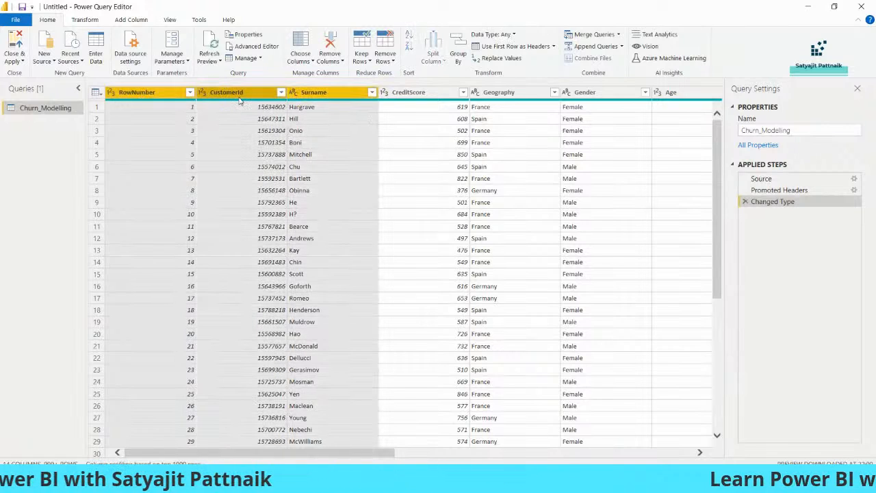
{"action": "right_click", "coordinate": [240, 99]}
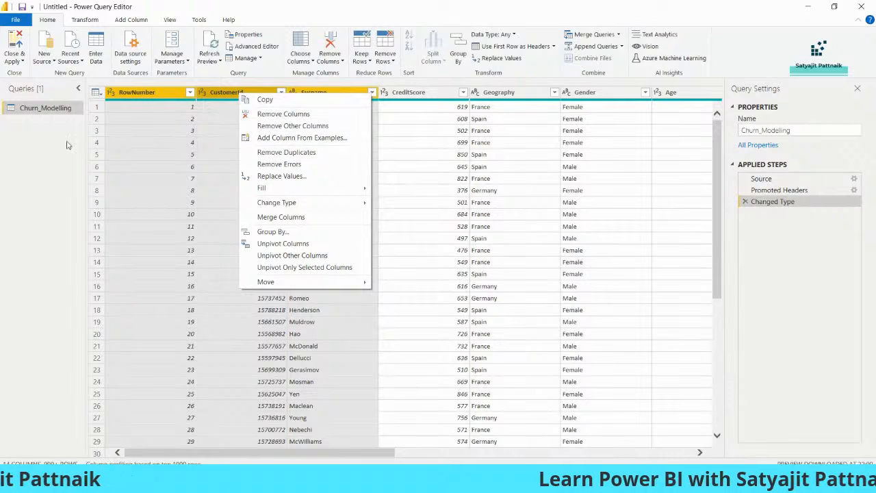
{"action": "left_click", "coordinate": [116, 138]}
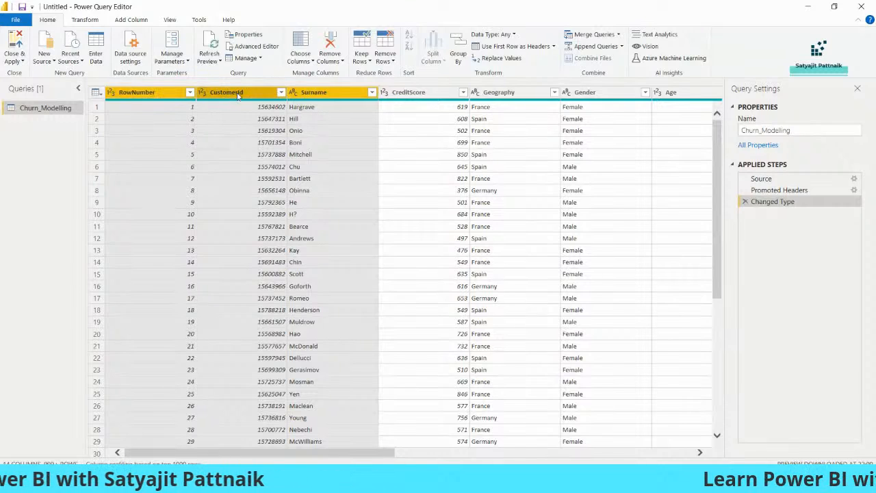
{"action": "left_click", "coordinate": [411, 131]}
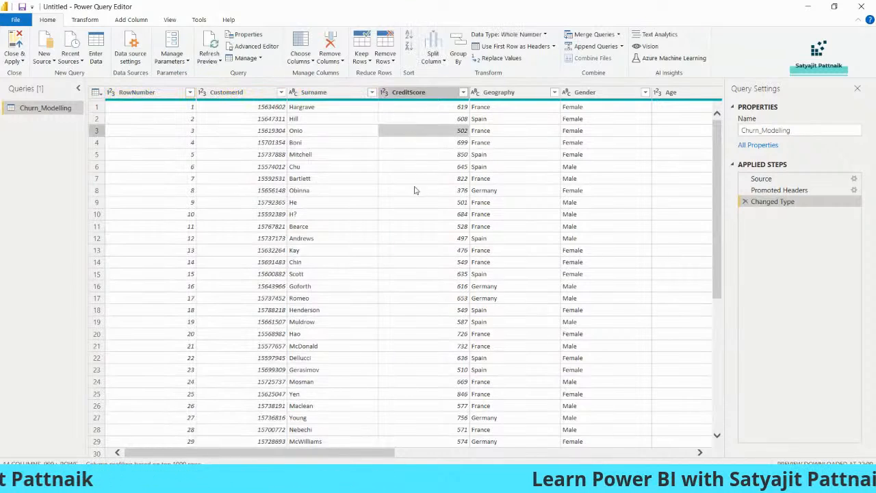
{"action": "left_click", "coordinate": [370, 190]}
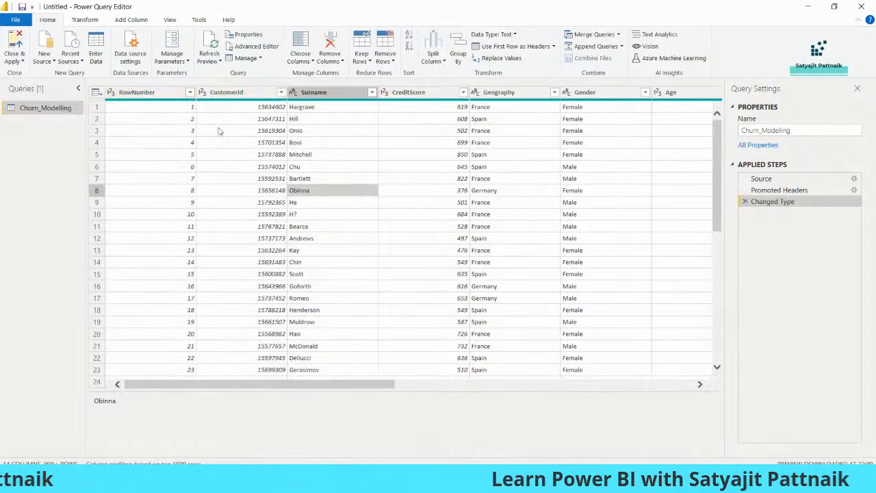
Step: Select RowNumber, CustomerId and Surname together and remove them via the column menu
{"action": "left_click", "coordinate": [150, 95]}
{"action": "left_click", "coordinate": [230, 93], "text": "shift"}
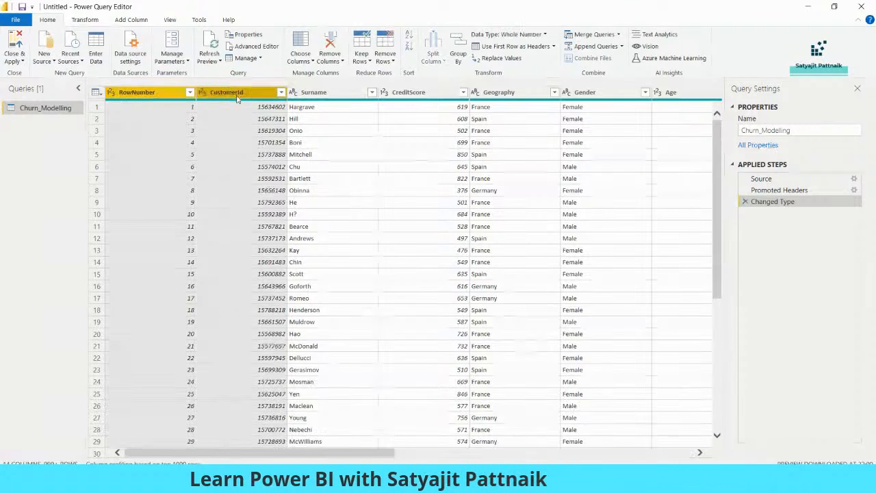
{"action": "left_click", "coordinate": [330, 96], "text": "shift"}
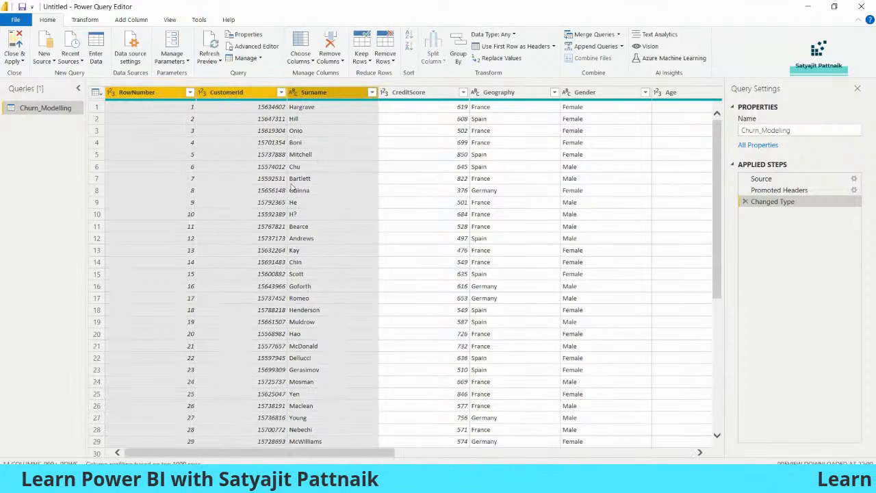
{"action": "left_click", "coordinate": [299, 60]}
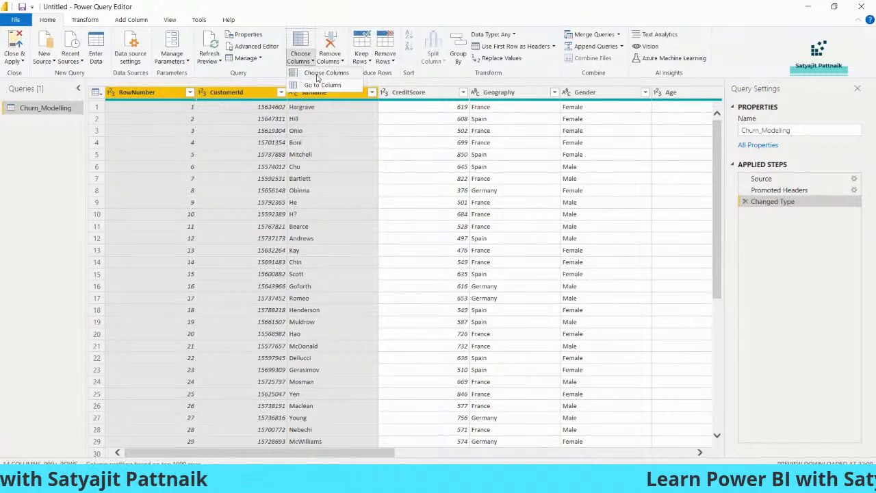
{"action": "left_click", "coordinate": [409, 148]}
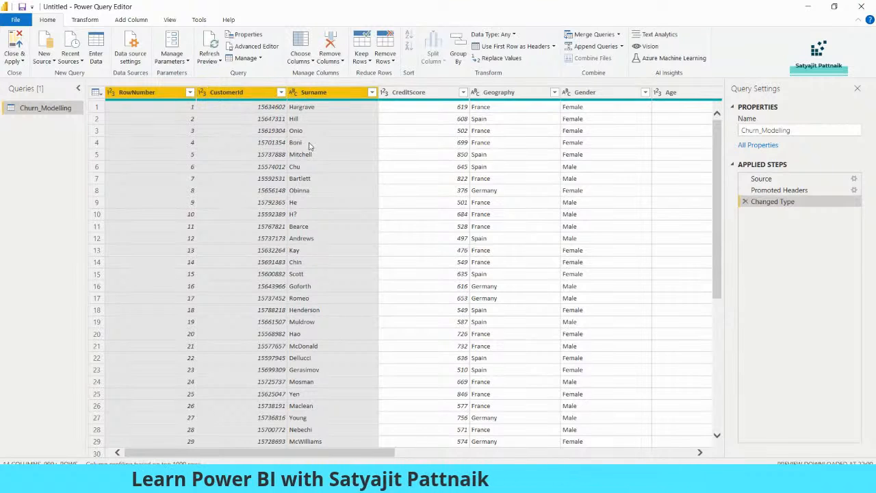
{"action": "right_click", "coordinate": [234, 94]}
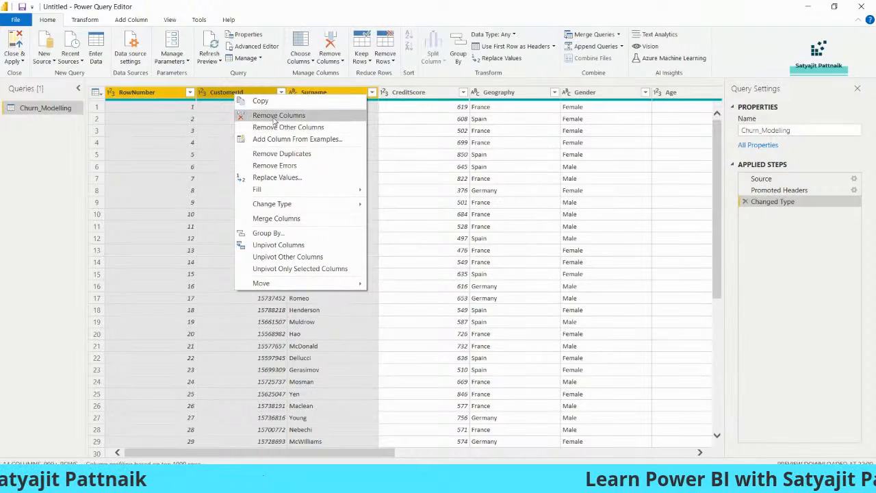
{"action": "left_click", "coordinate": [274, 120]}
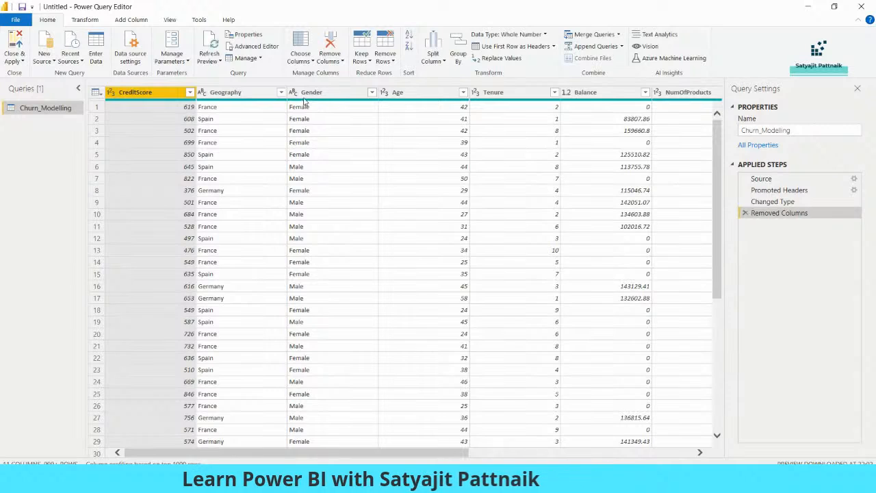
Step: Browse the row actions and Remove Columns and Remove Rows menus, opening Remove Top Rows
{"action": "left_click", "coordinate": [97, 108]}
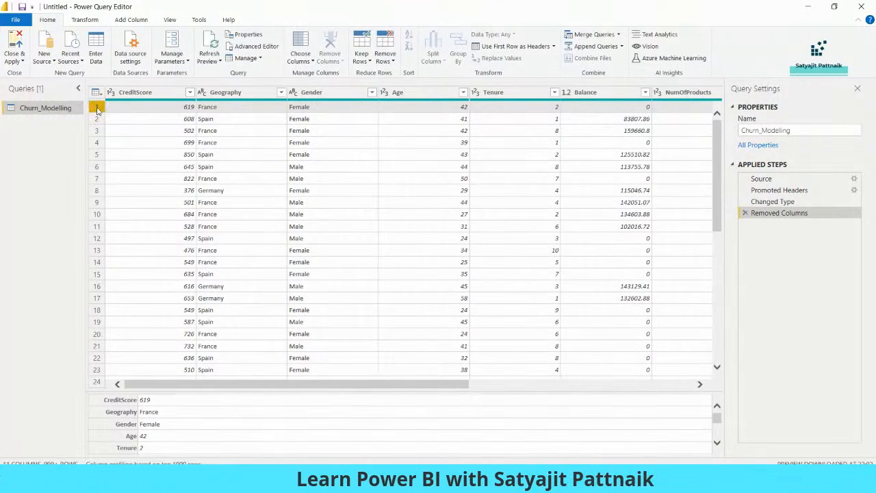
{"action": "right_click", "coordinate": [133, 111]}
{"action": "left_click", "coordinate": [104, 115]}
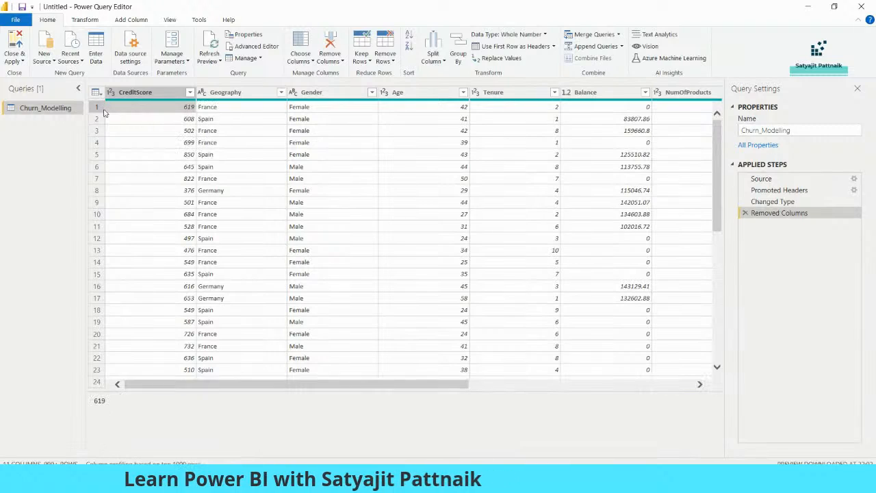
{"action": "left_click", "coordinate": [334, 61]}
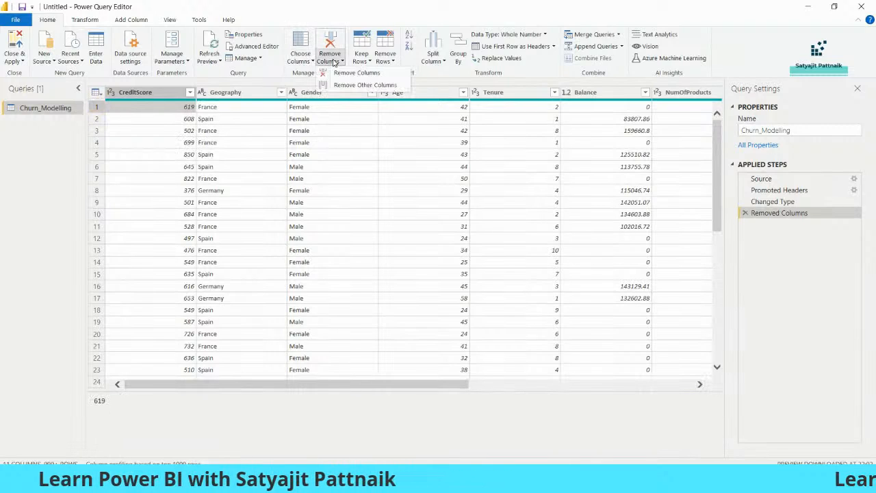
{"action": "left_click", "coordinate": [385, 58]}
{"action": "left_click", "coordinate": [414, 73]}
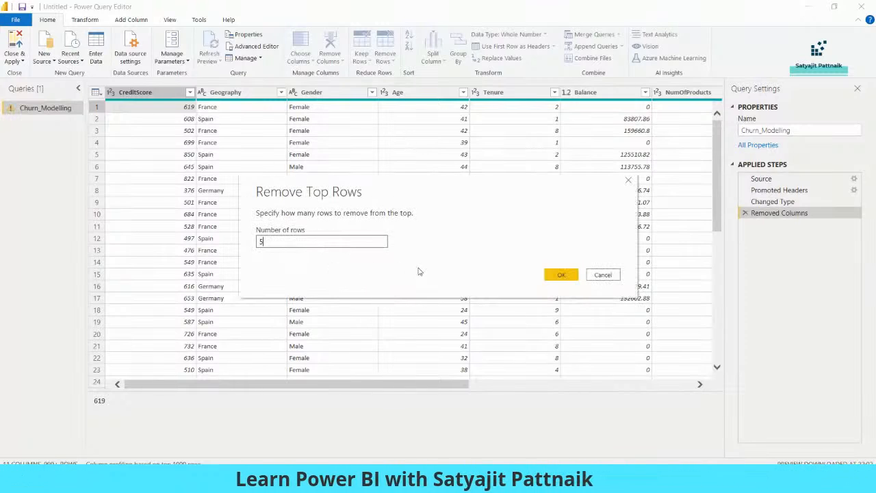
Step: Remove the top 5 rows, then inspect the zero values in the Balance column
{"action": "type", "text": "5"}
{"action": "left_click", "coordinate": [561, 276]}
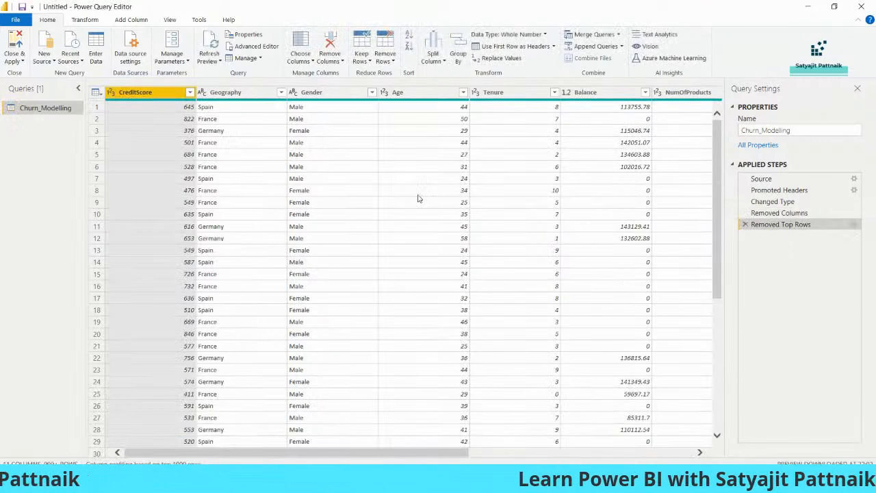
{"action": "left_click", "coordinate": [647, 120]}
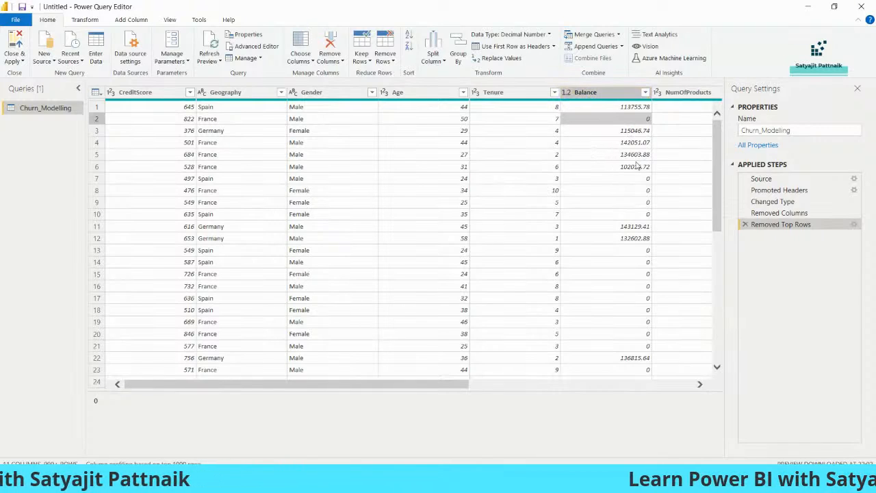
{"action": "left_click_drag", "start_coordinate": [454, 384], "coordinate": [491, 385]}
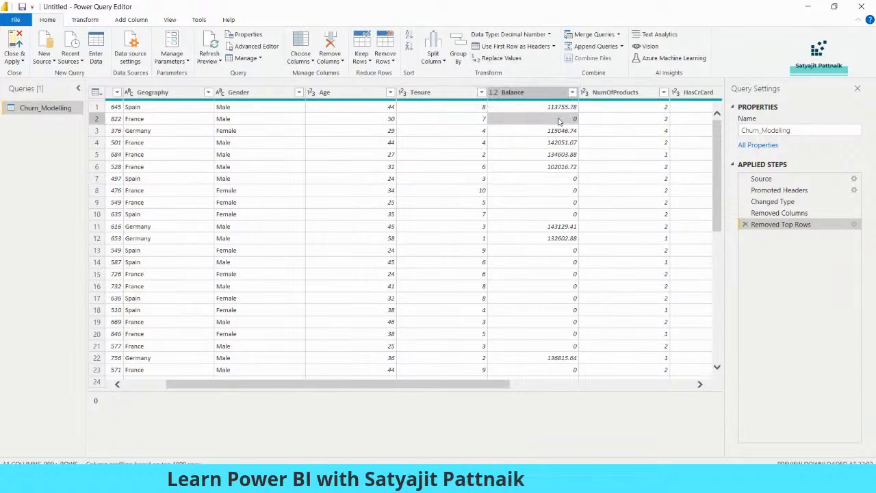
{"action": "left_click", "coordinate": [514, 58]}
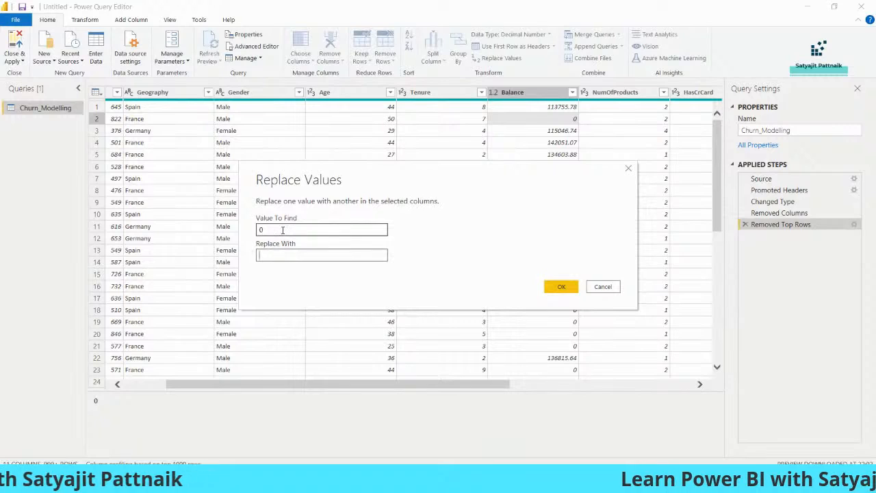
Step: Select the Balance column and set Replace Values to change 0 into 100
{"action": "left_click", "coordinate": [629, 169]}
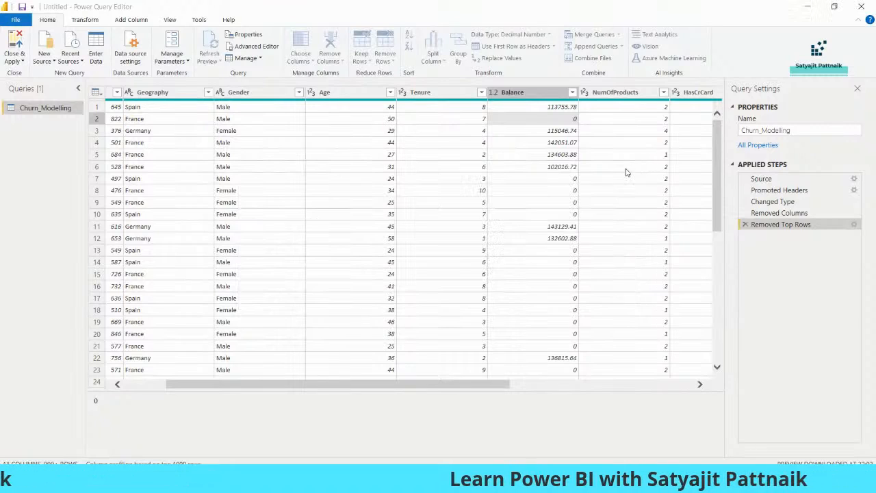
{"action": "left_click", "coordinate": [440, 93]}
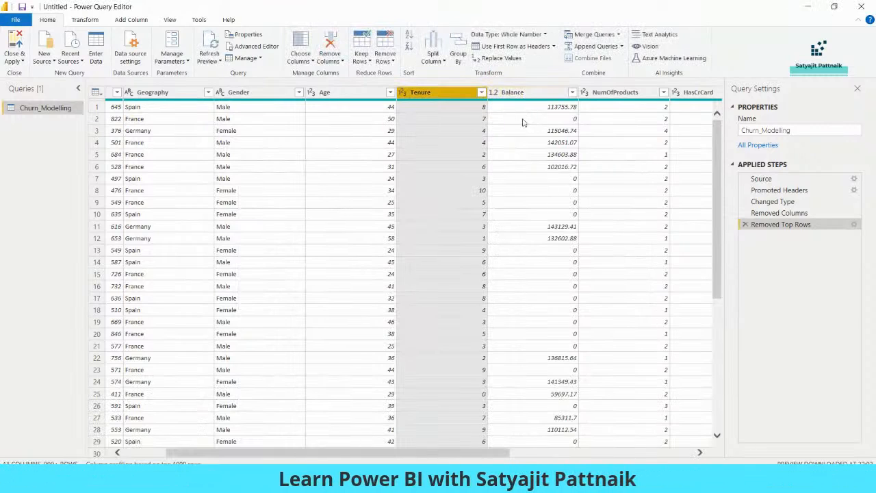
{"action": "left_click", "coordinate": [525, 128]}
{"action": "left_click", "coordinate": [527, 94]}
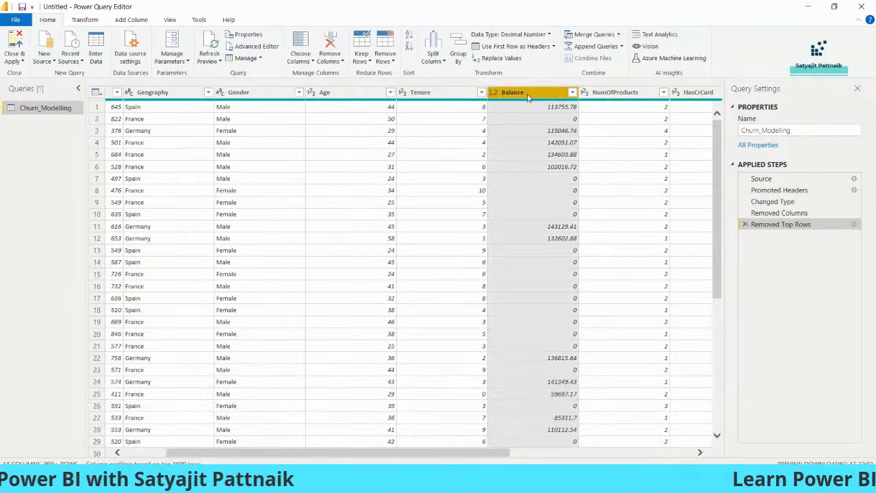
{"action": "left_click", "coordinate": [500, 60]}
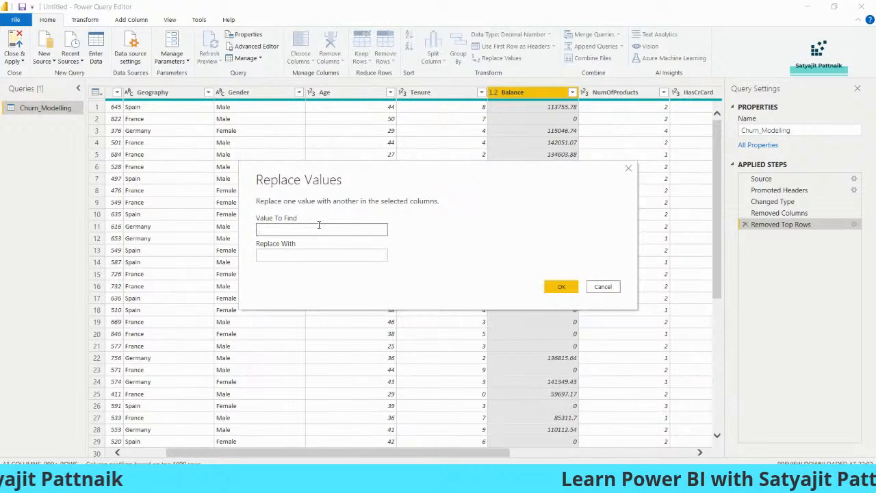
{"action": "type", "text": "0"}
{"action": "left_click", "coordinate": [304, 255]}
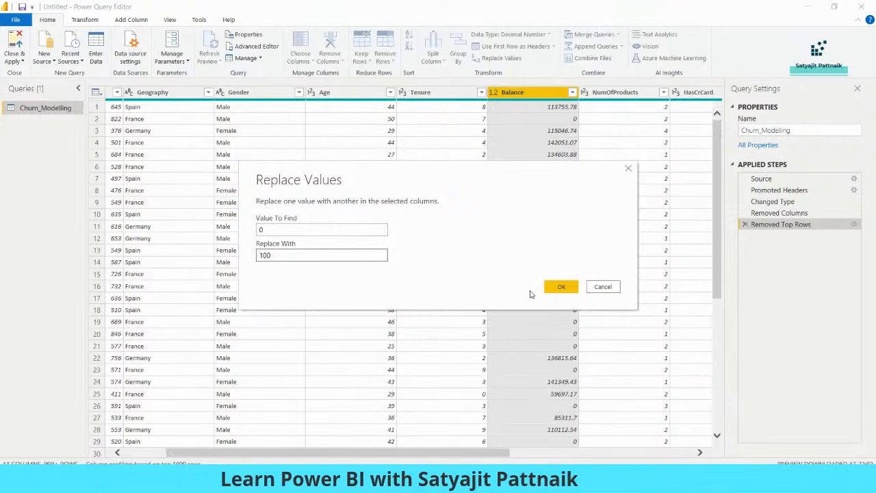
{"action": "left_click", "coordinate": [561, 287]}
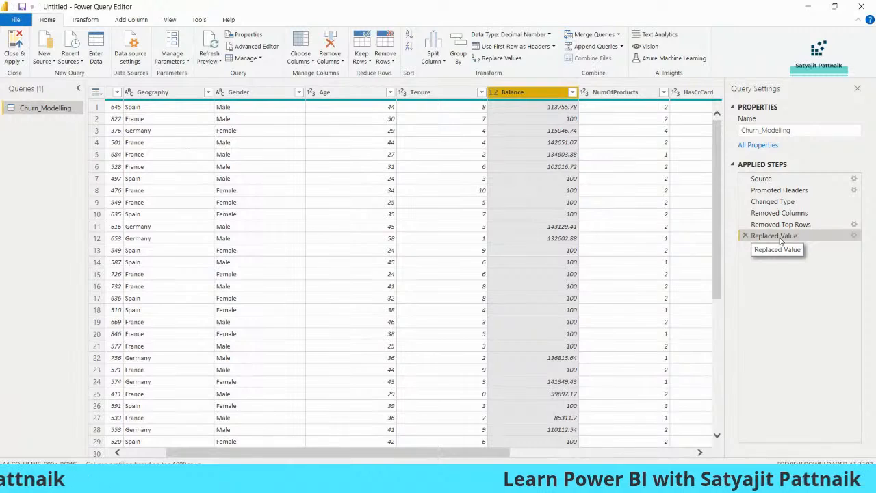
Step: Replace 0 with 100 across the selected Tenure, Balance and NumOfProducts columns
{"action": "left_click", "coordinate": [452, 96]}
{"action": "left_click", "coordinate": [527, 93], "text": "ctrl"}
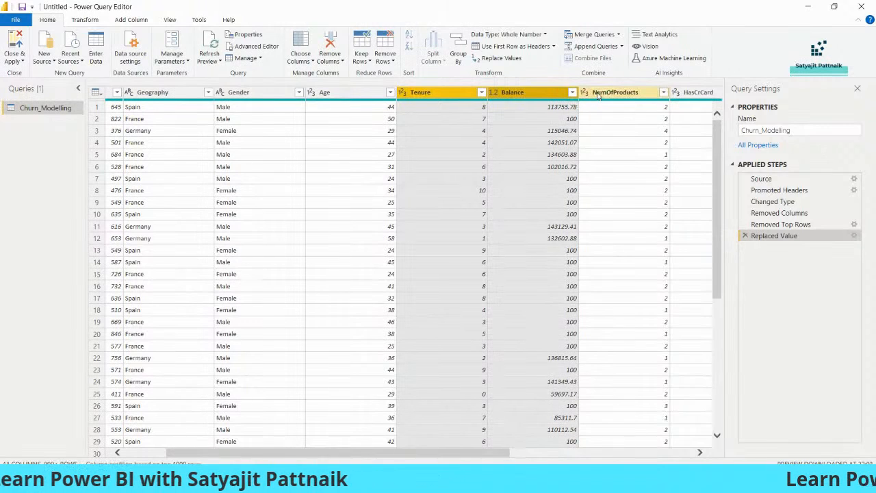
{"action": "left_click", "coordinate": [598, 94], "text": "ctrl"}
{"action": "right_click", "coordinate": [599, 93]}
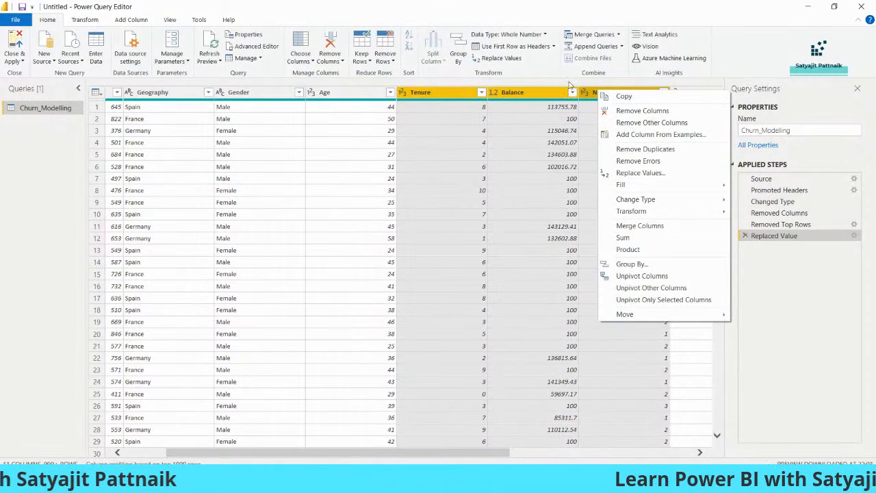
{"action": "left_click", "coordinate": [509, 59]}
{"action": "left_click", "coordinate": [510, 59]}
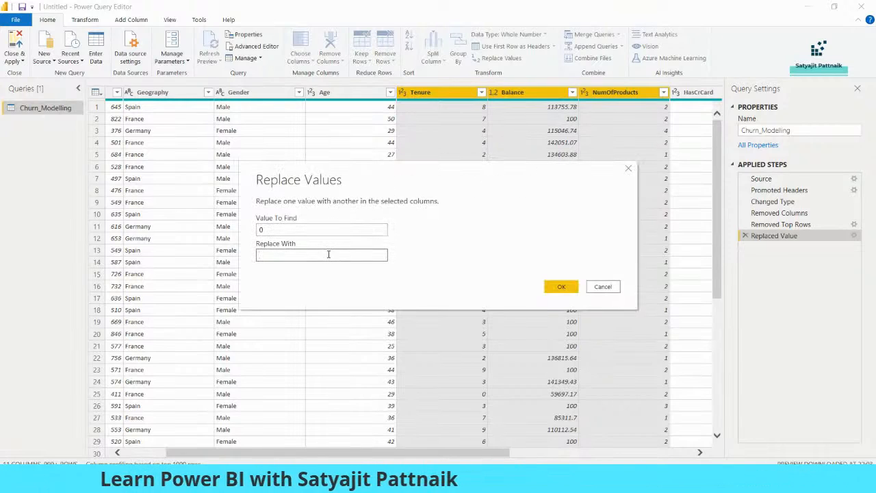
{"action": "left_click", "coordinate": [562, 287]}
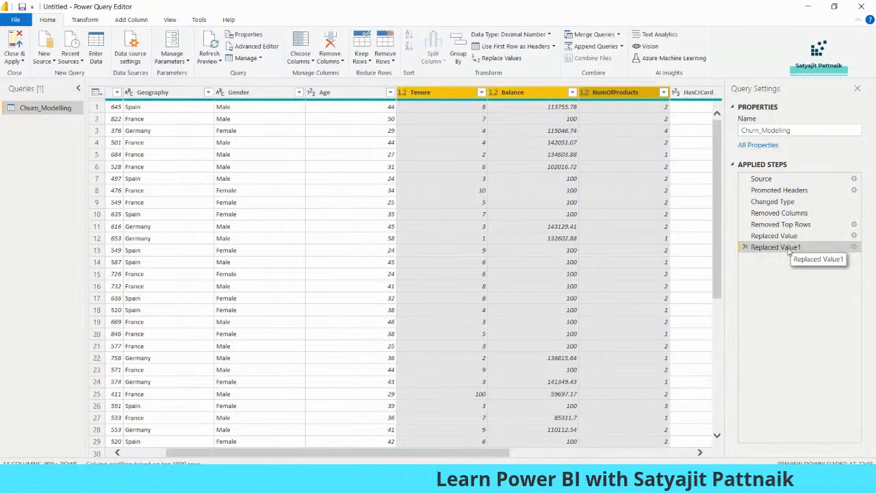
{"action": "left_click", "coordinate": [774, 201]}
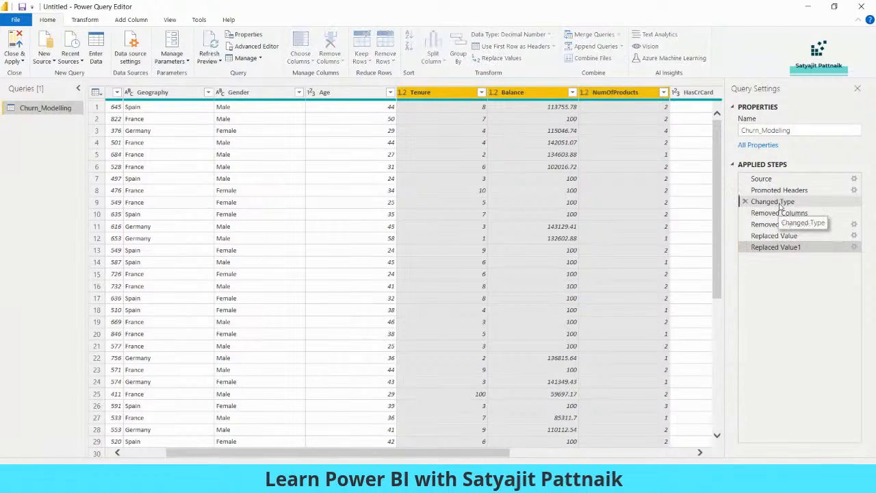
Step: Preview the Source, Changed Type, Removed Columns and Removed Top Rows stages, checking the row-removal settings
{"action": "left_click", "coordinate": [775, 180]}
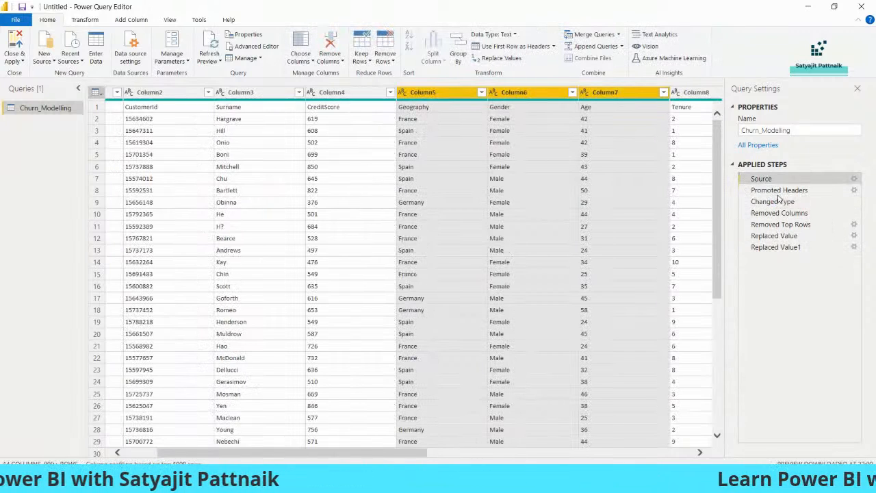
{"action": "left_click", "coordinate": [774, 201]}
{"action": "left_click", "coordinate": [776, 213]}
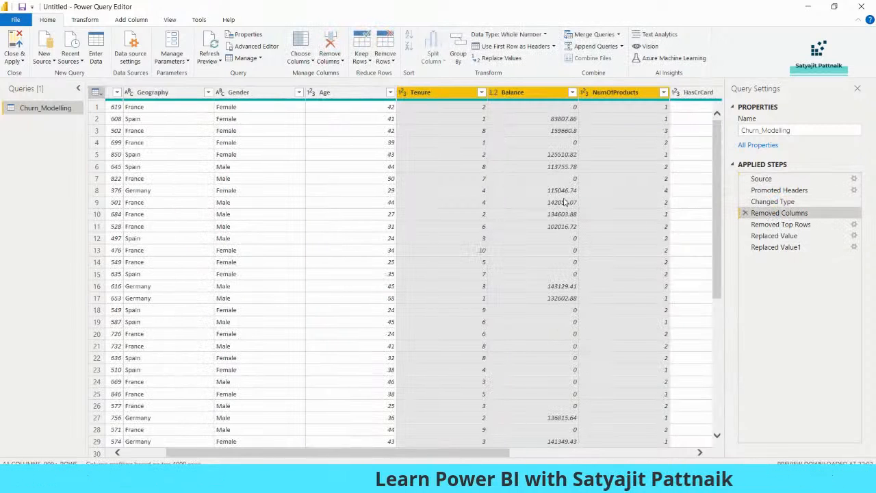
{"action": "left_click", "coordinate": [784, 225]}
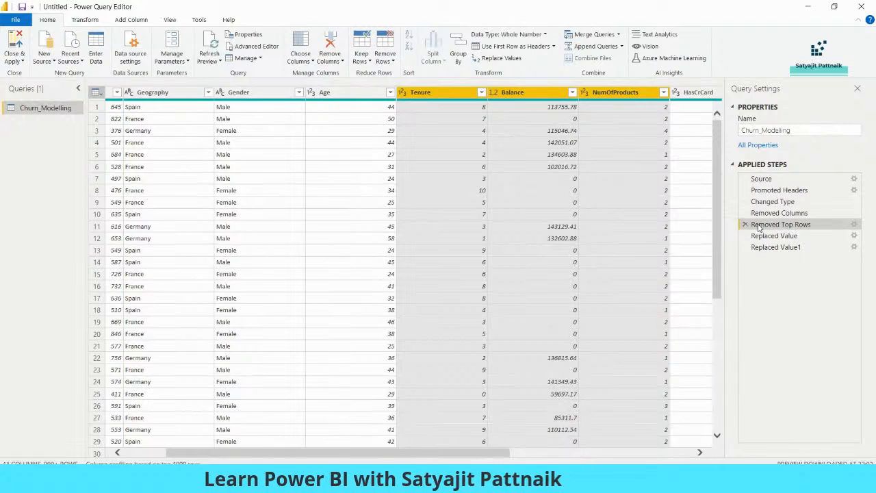
{"action": "left_click", "coordinate": [854, 225]}
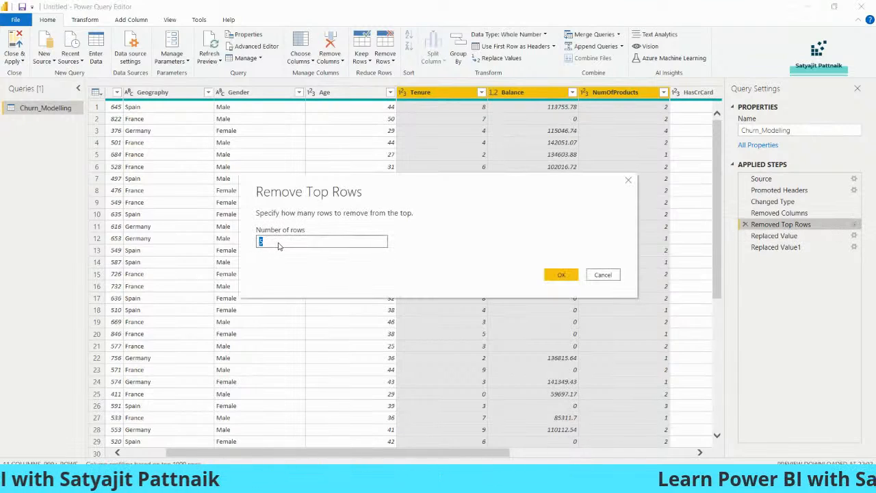
{"action": "left_click", "coordinate": [605, 275]}
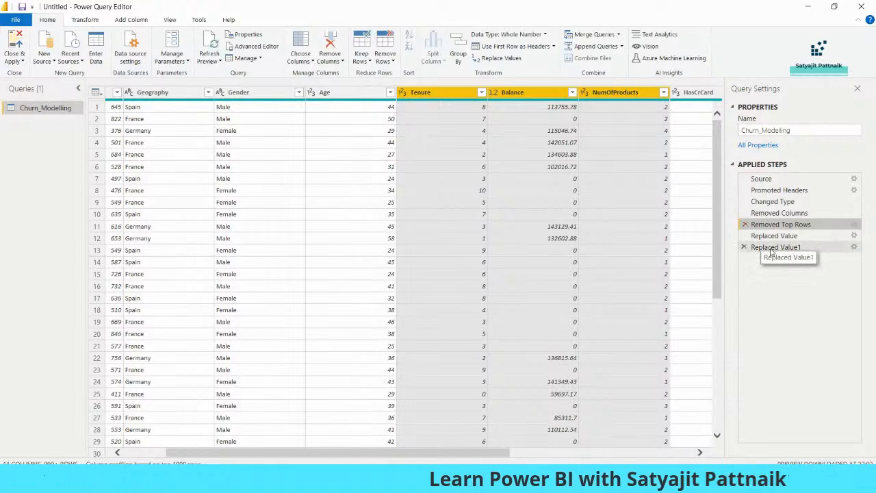
Step: Compare the Replaced Value preview with Removed Top Rows, then start deleting the Removed Top Rows step
{"action": "left_click", "coordinate": [768, 239]}
{"action": "left_click", "coordinate": [765, 228]}
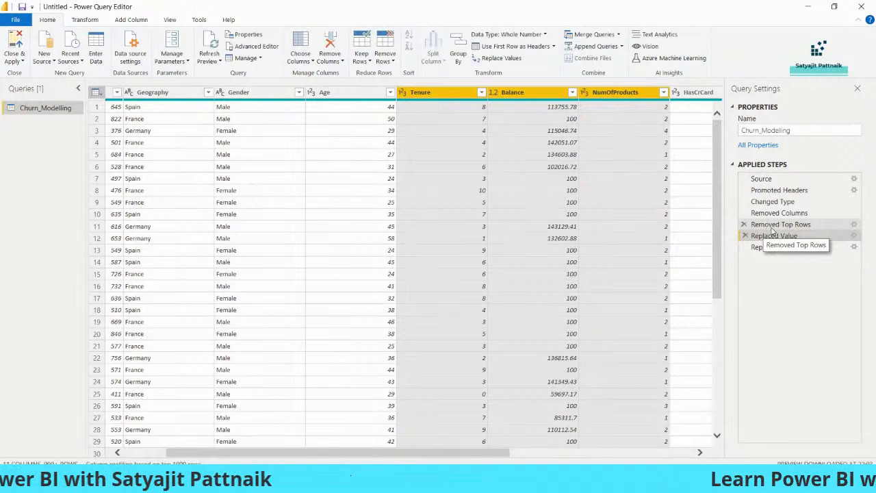
{"action": "left_click", "coordinate": [779, 227]}
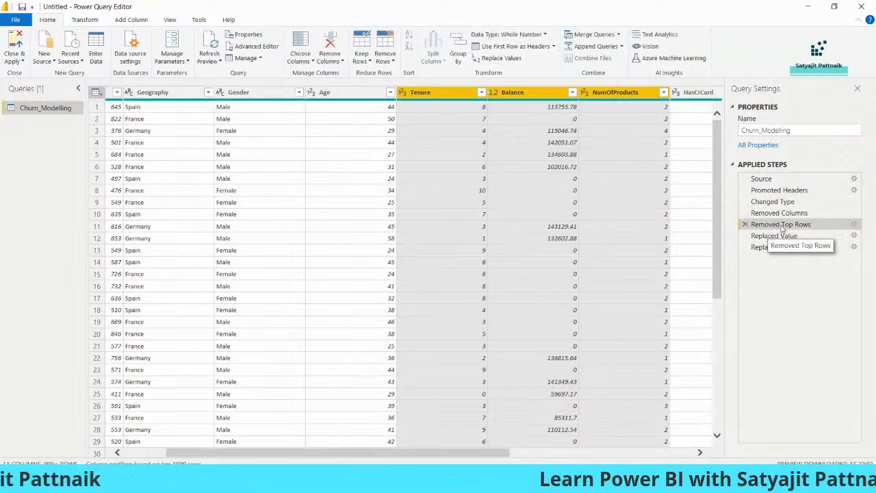
{"action": "left_click", "coordinate": [854, 226]}
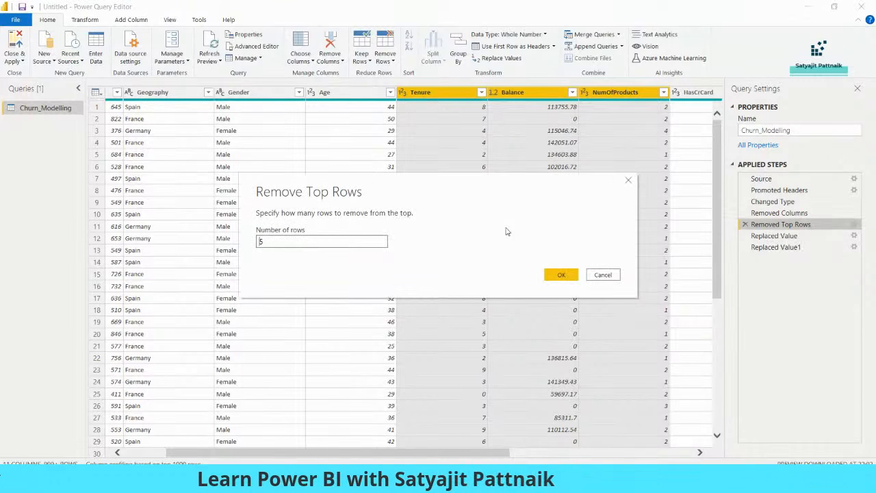
{"action": "left_click", "coordinate": [603, 274]}
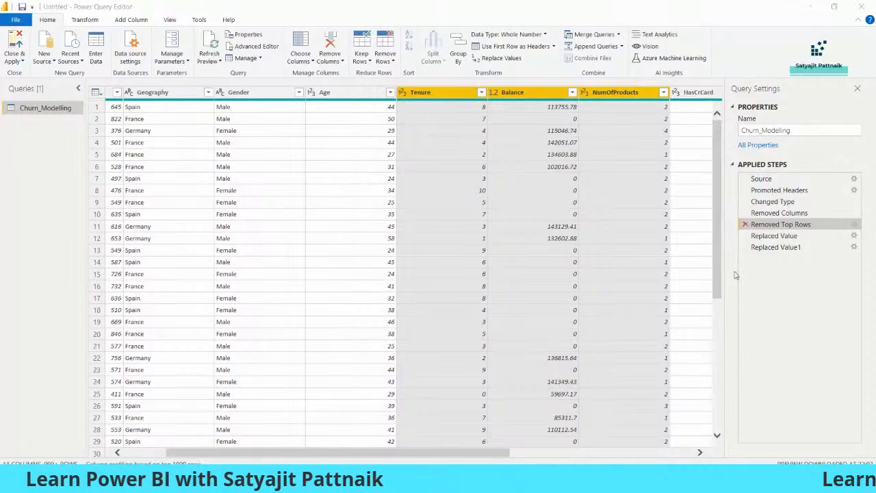
{"action": "left_click", "coordinate": [745, 224]}
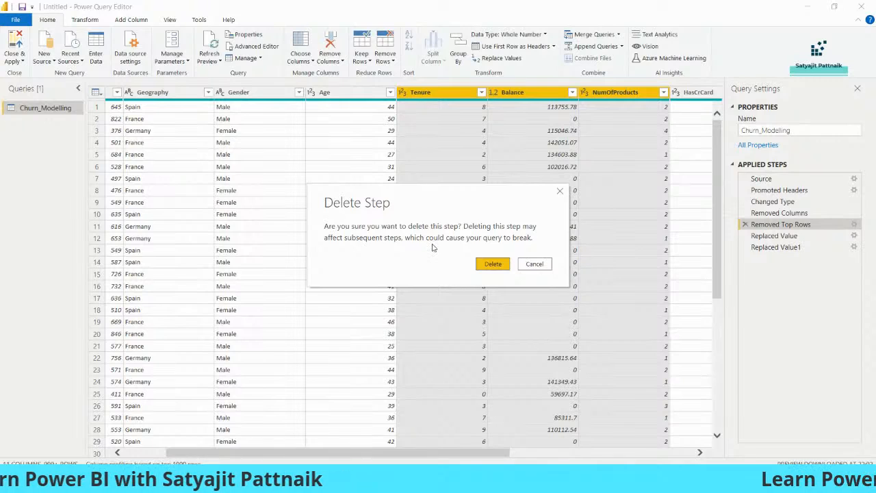
Step: Delete the Removed Top Rows step, then review Replaced Value1's settings and delete it too
{"action": "left_click", "coordinate": [491, 265]}
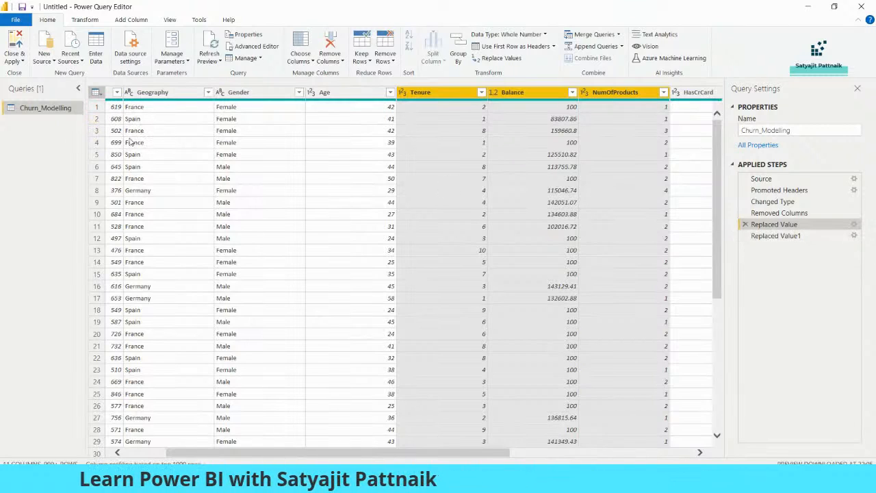
{"action": "left_click", "coordinate": [784, 236]}
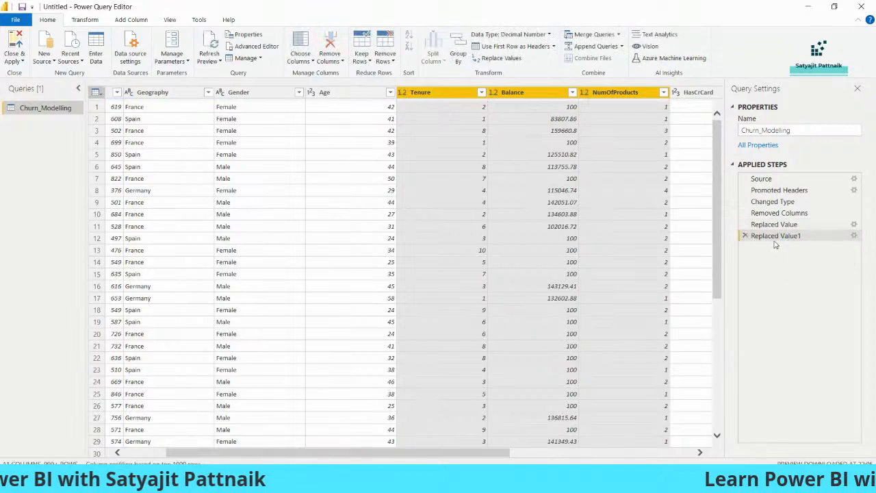
{"action": "left_click", "coordinate": [854, 236]}
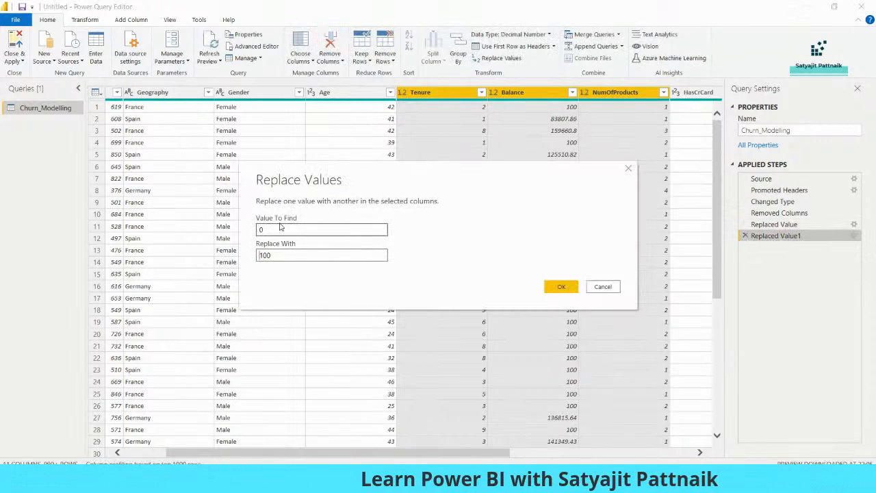
{"action": "left_click", "coordinate": [604, 288]}
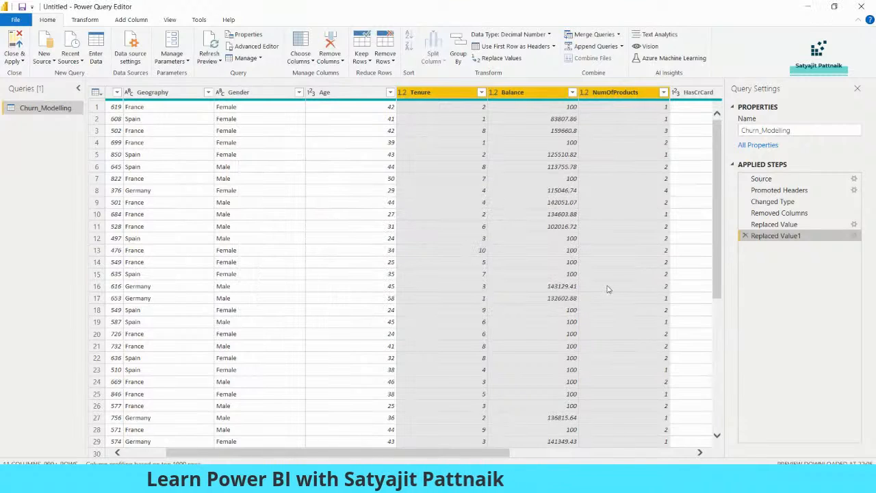
{"action": "left_click", "coordinate": [745, 235]}
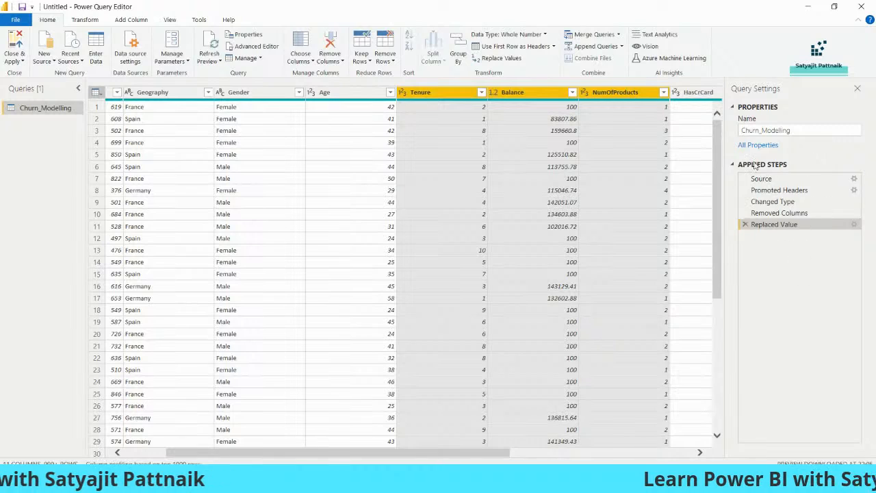
{"action": "left_click", "coordinate": [573, 241]}
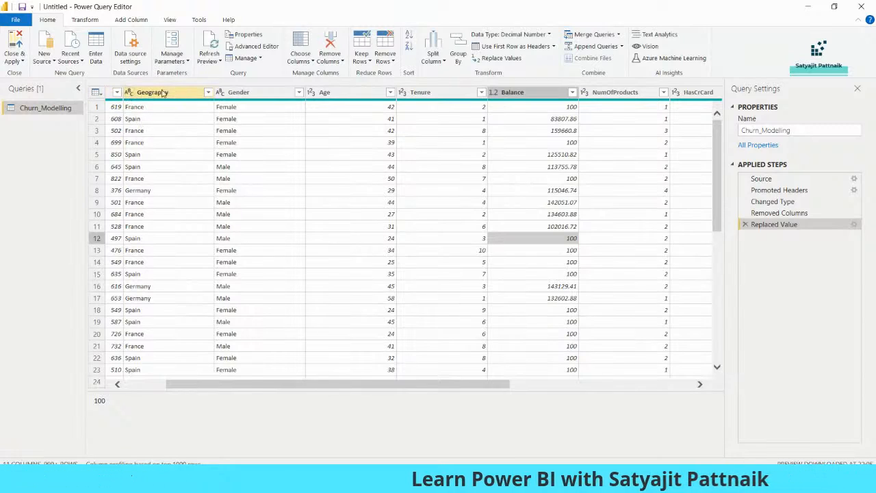
{"action": "left_click", "coordinate": [310, 94]}
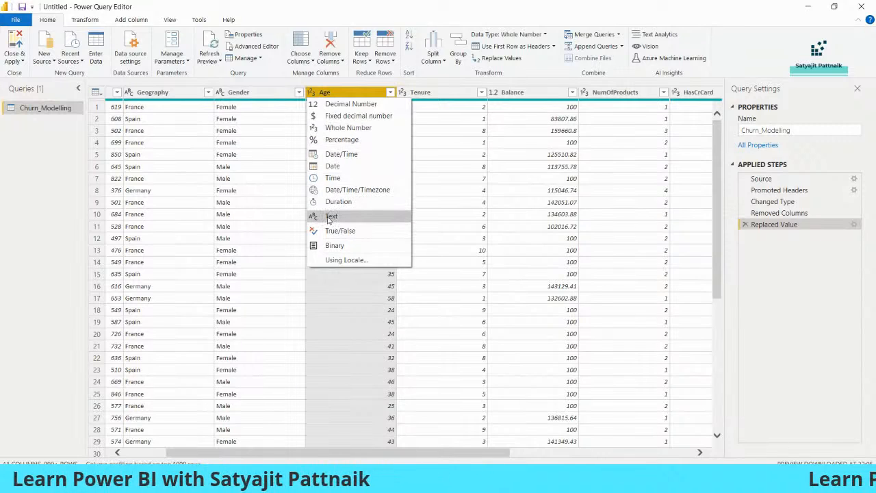
{"action": "left_click", "coordinate": [311, 95]}
{"action": "left_click", "coordinate": [311, 95]}
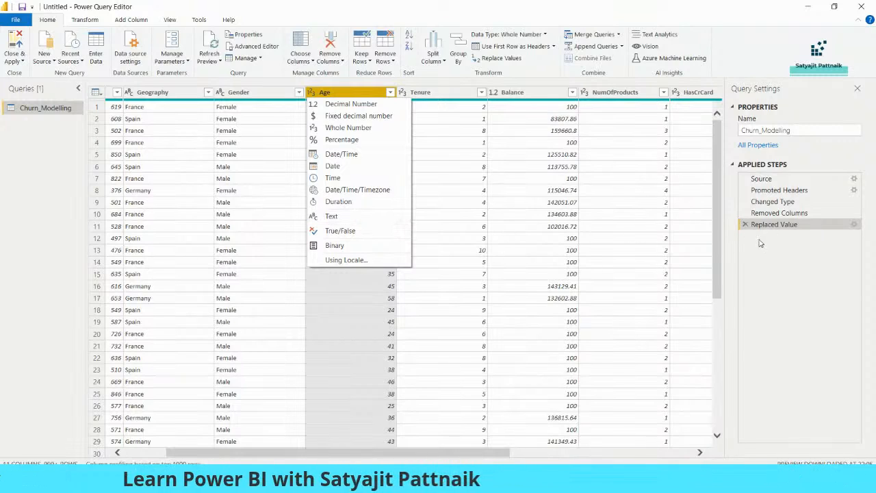
{"action": "left_click", "coordinate": [332, 216]}
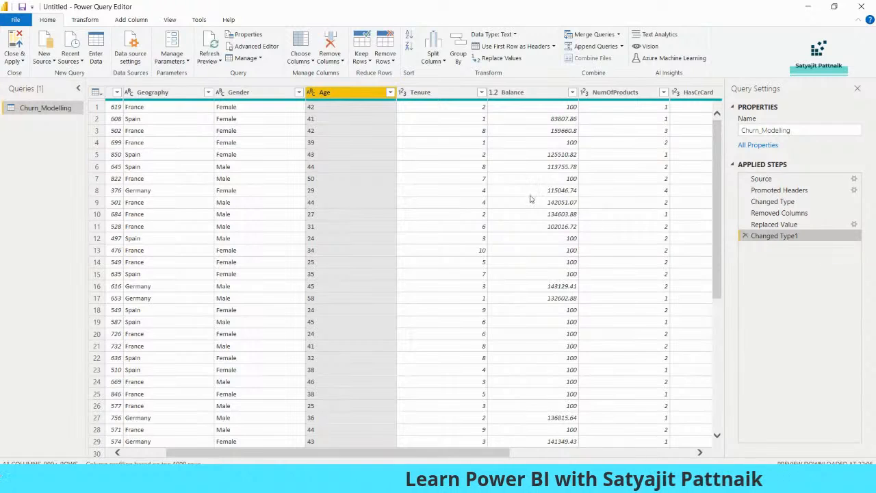
{"action": "left_click", "coordinate": [502, 177]}
{"action": "left_click", "coordinate": [797, 226]}
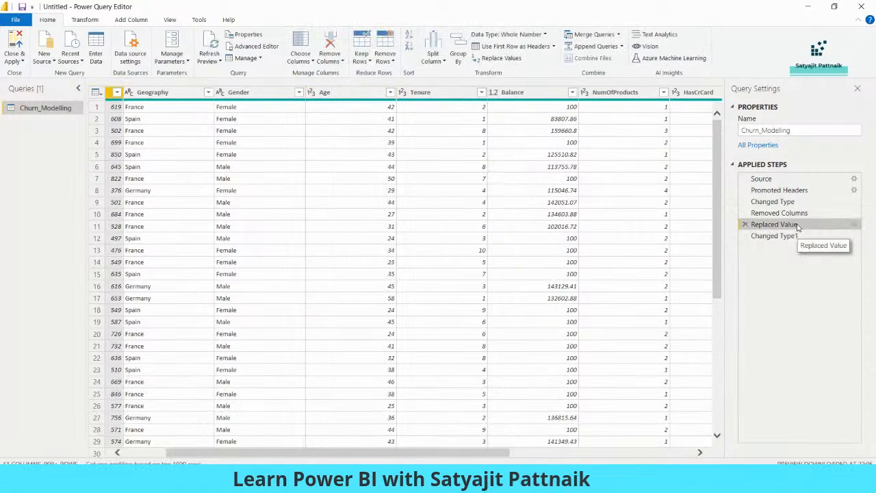
{"action": "left_click", "coordinate": [774, 235]}
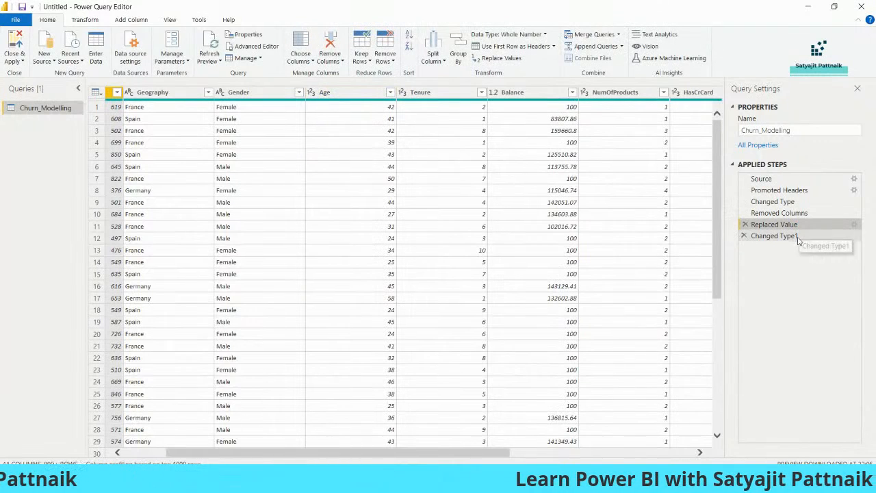
{"action": "left_click", "coordinate": [744, 236]}
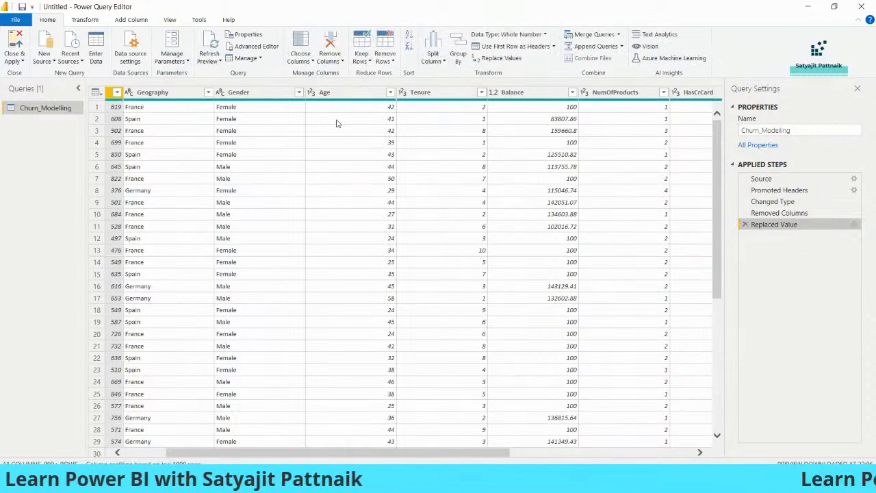
{"action": "left_click", "coordinate": [269, 110]}
{"action": "left_click", "coordinate": [350, 109]}
{"action": "left_click_drag", "start_coordinate": [443, 384], "coordinate": [499, 385]}
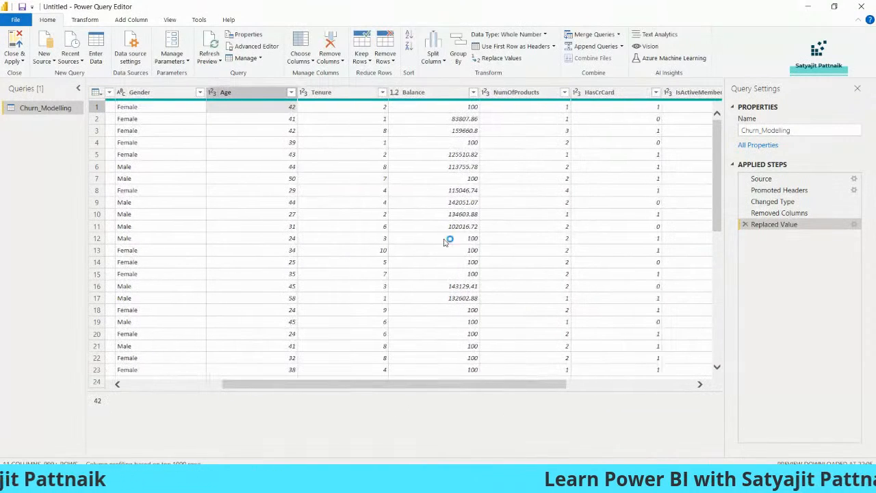
{"action": "left_click", "coordinate": [307, 61]}
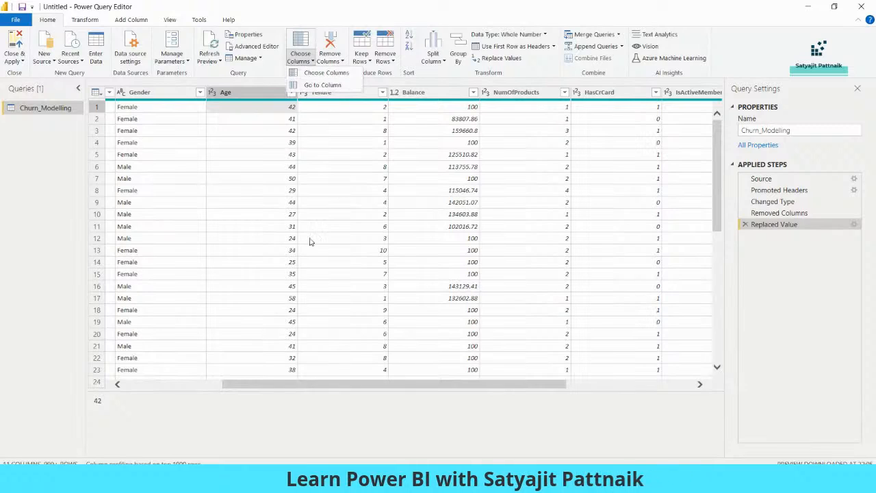
{"action": "left_click", "coordinate": [304, 385]}
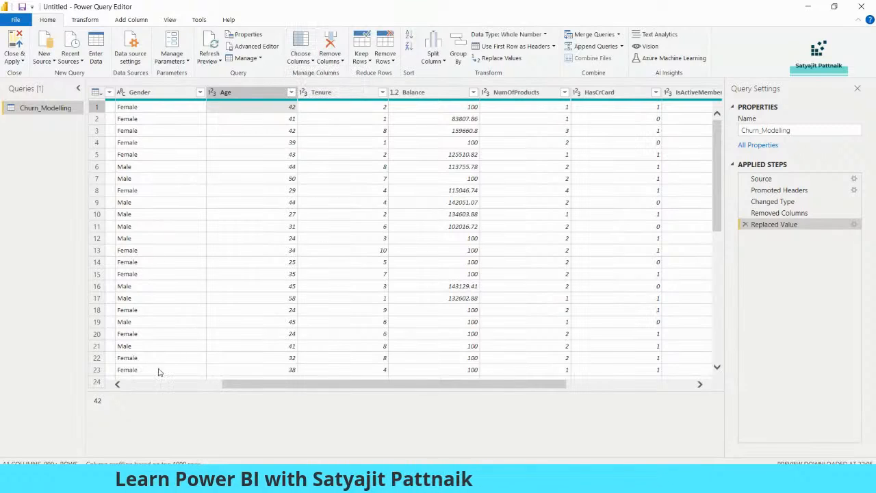
{"action": "left_click", "coordinate": [147, 384]}
{"action": "left_click", "coordinate": [156, 93]}
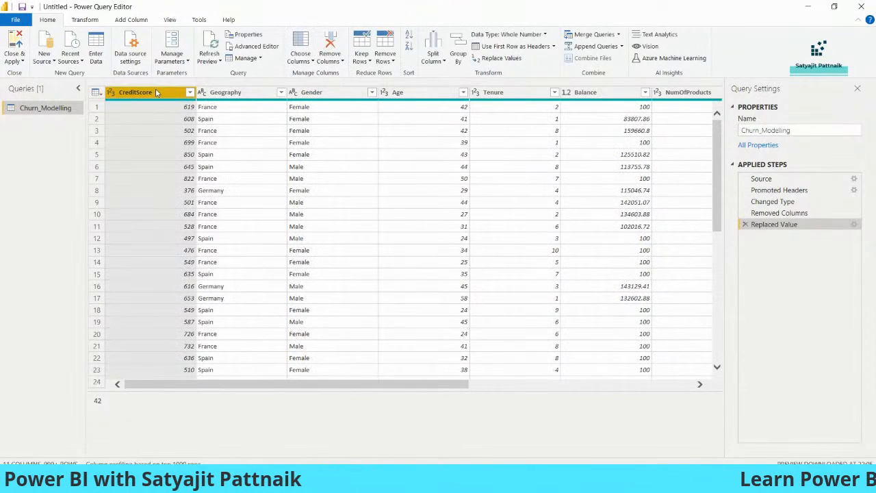
{"action": "left_click", "coordinate": [226, 92], "text": "ctrl"}
{"action": "left_click", "coordinate": [312, 93], "text": "ctrl"}
{"action": "left_click", "coordinate": [394, 93], "text": "ctrl"}
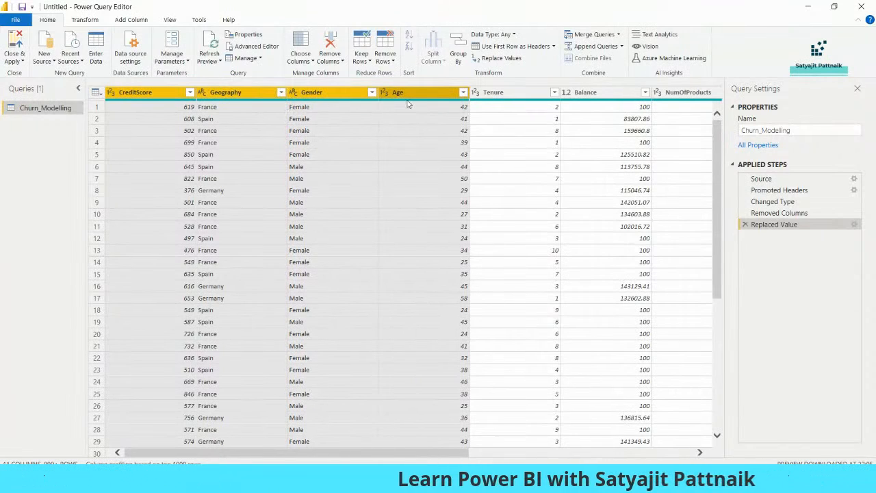
{"action": "right_click", "coordinate": [348, 96]}
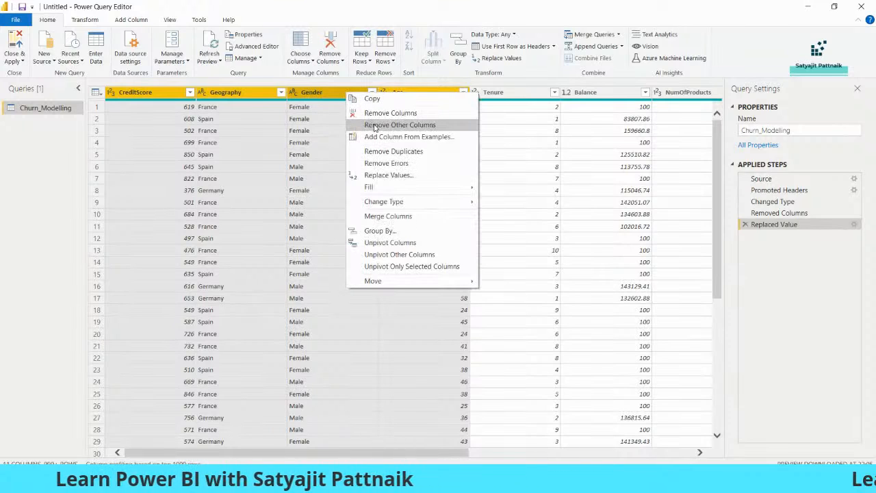
{"action": "left_click", "coordinate": [318, 190]}
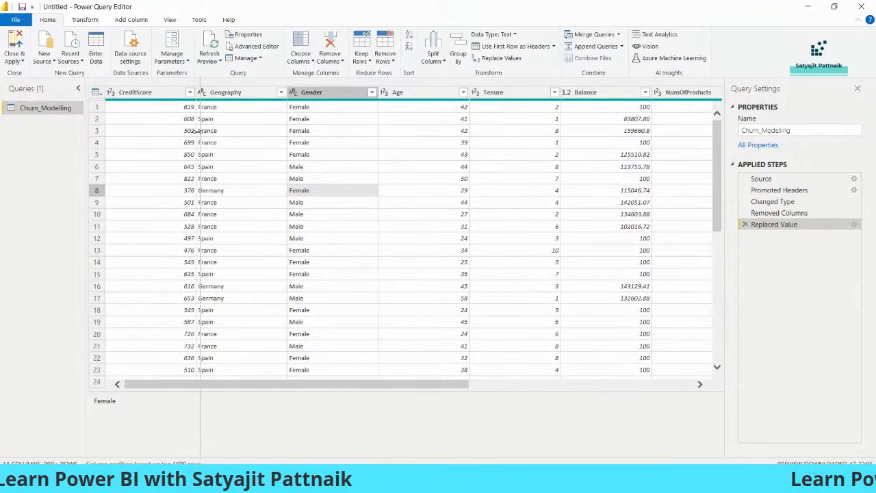
Step: Duplicate the Churn_Modelling query
{"action": "left_click_drag", "start_coordinate": [196, 131], "coordinate": [199, 130]}
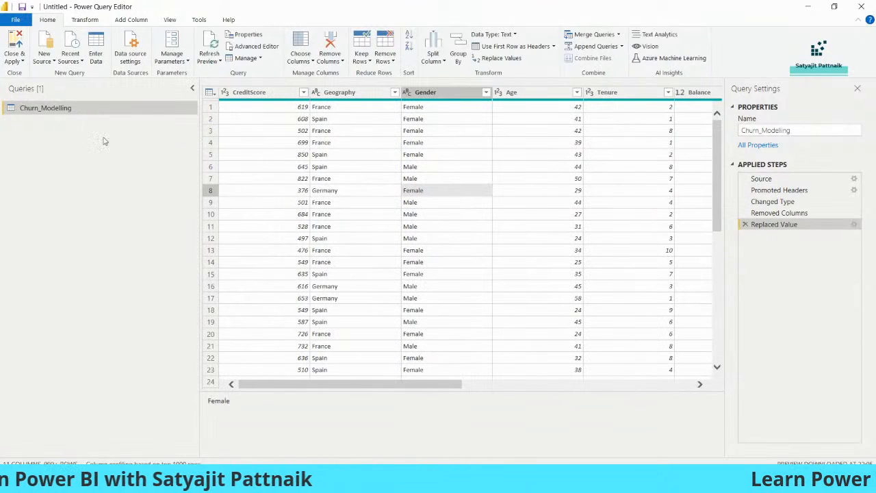
{"action": "right_click", "coordinate": [80, 113]}
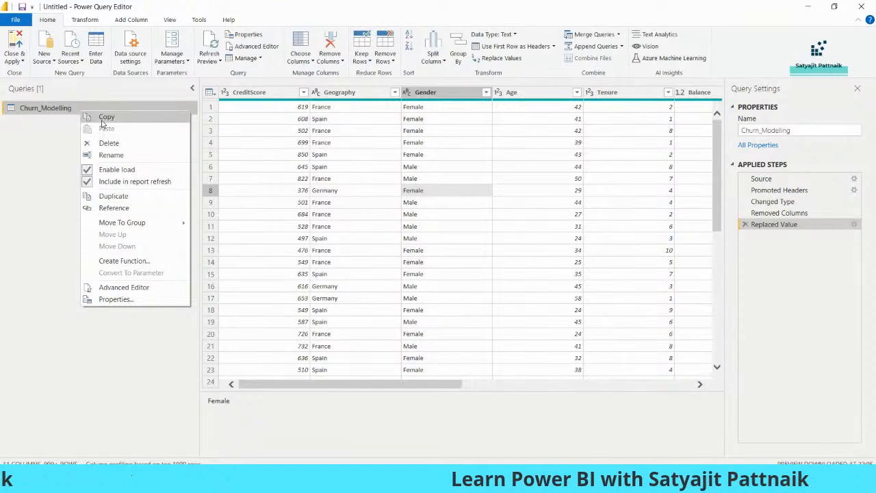
{"action": "left_click", "coordinate": [62, 111]}
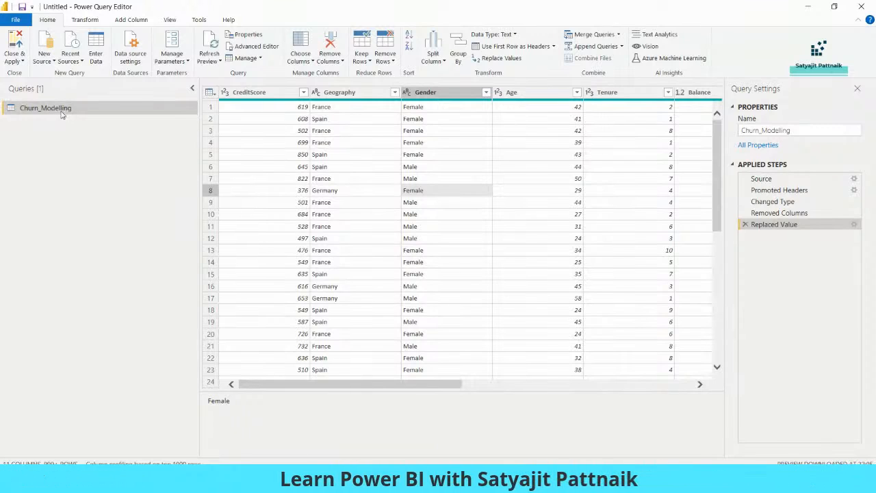
{"action": "right_click", "coordinate": [59, 109]}
{"action": "left_click", "coordinate": [87, 192]}
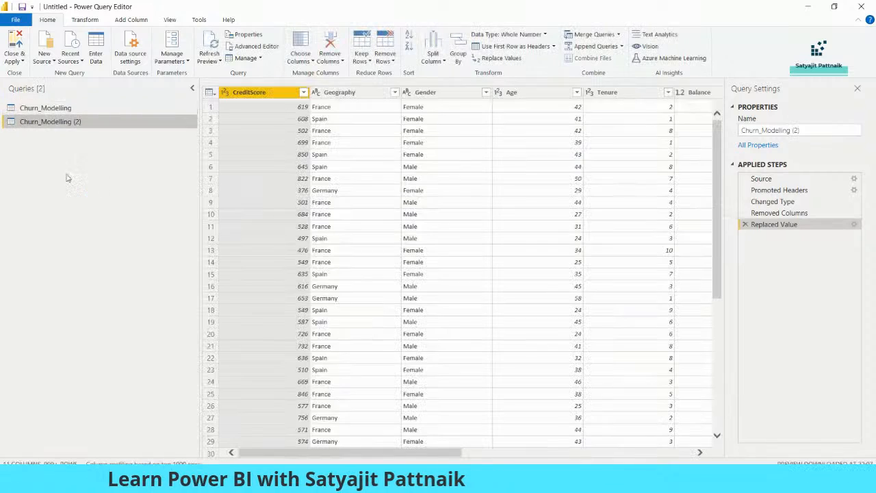
Step: Rename the duplicate Churn_Modelling (2) to 'New File' and switch back to Churn_Modelling
{"action": "right_click", "coordinate": [67, 126]}
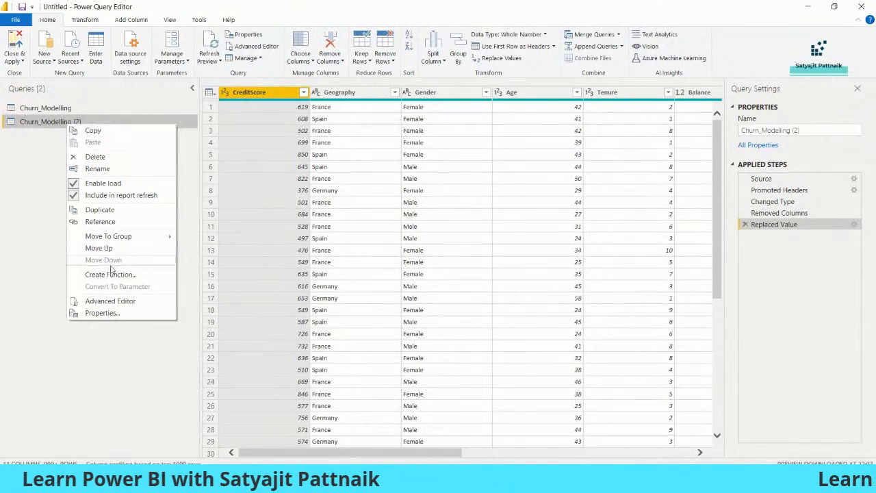
{"action": "left_click", "coordinate": [117, 171]}
{"action": "type", "text": "New File"}
{"action": "key", "text": "Return"}
{"action": "left_click", "coordinate": [62, 111]}
{"action": "left_click", "coordinate": [65, 122]}
{"action": "left_click", "coordinate": [67, 109]}
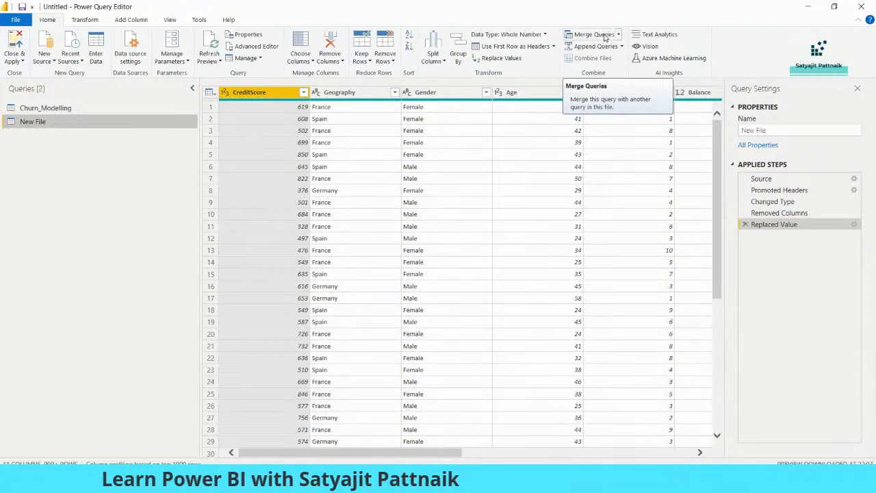
Step: Choose Merge Queries as New to bring up the Merge dialog
{"action": "left_click", "coordinate": [619, 35]}
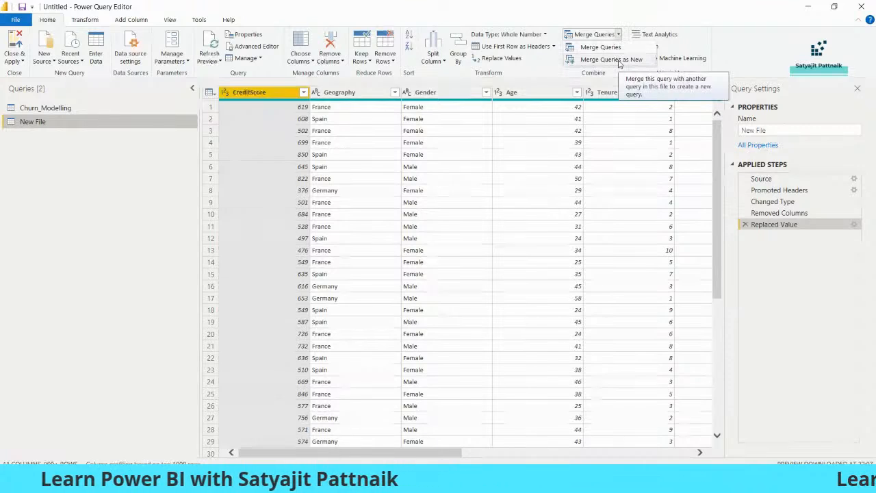
{"action": "left_click", "coordinate": [619, 37]}
{"action": "left_click", "coordinate": [619, 35]}
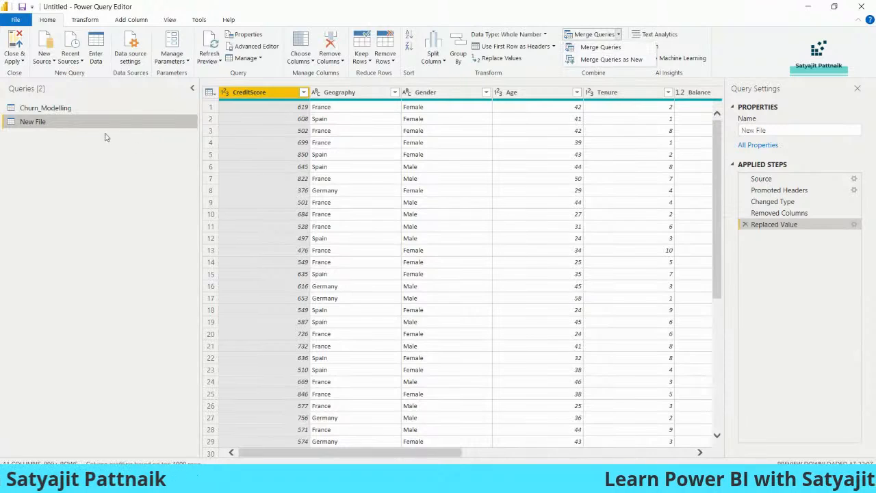
{"action": "left_click", "coordinate": [20, 132]}
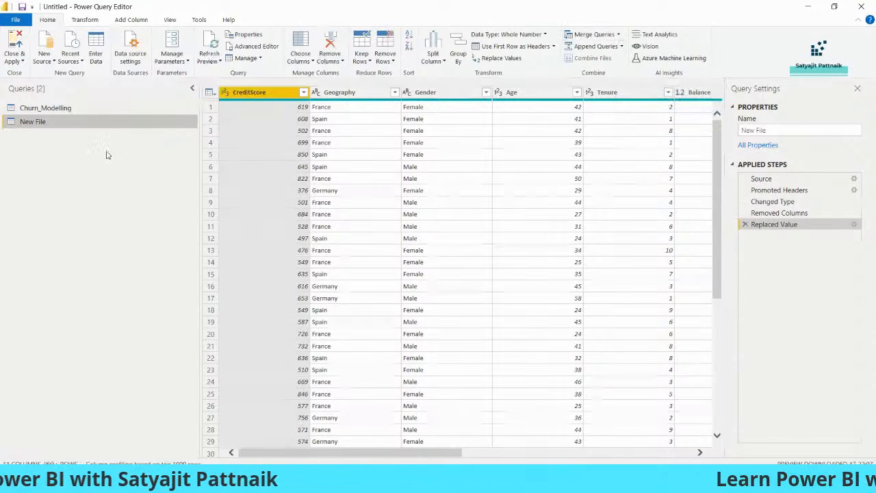
{"action": "left_click", "coordinate": [618, 34]}
{"action": "left_click", "coordinate": [623, 60]}
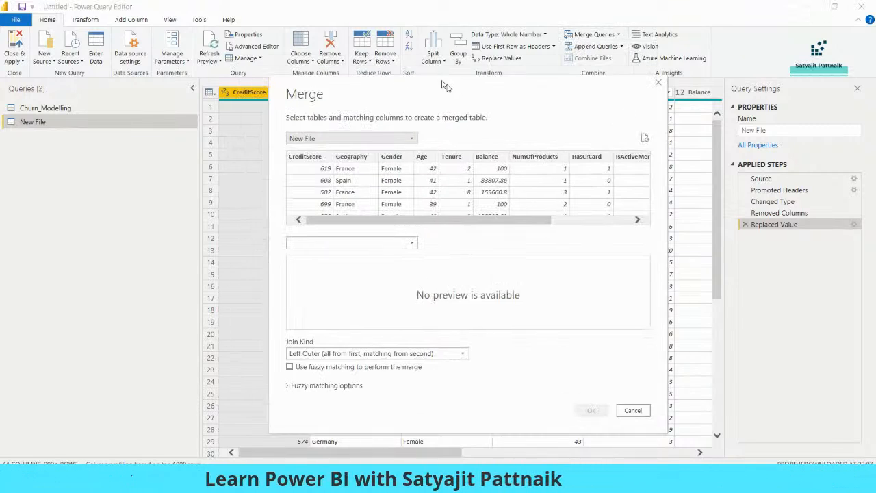
Step: Pick Churn_Modelling as the first table and New File as the second
{"action": "left_click", "coordinate": [367, 147]}
{"action": "left_click", "coordinate": [333, 160]}
{"action": "left_click", "coordinate": [365, 253]}
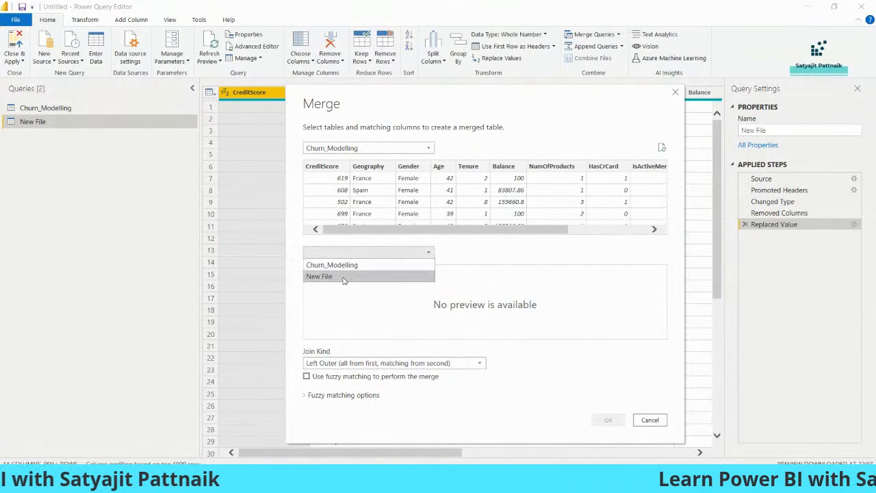
{"action": "left_click", "coordinate": [343, 278]}
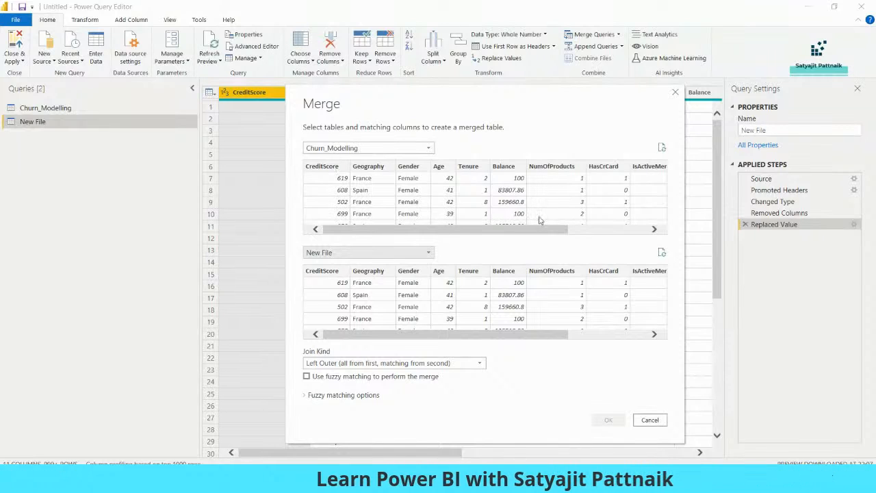
{"action": "left_click_drag", "start_coordinate": [528, 231], "coordinate": [471, 229]}
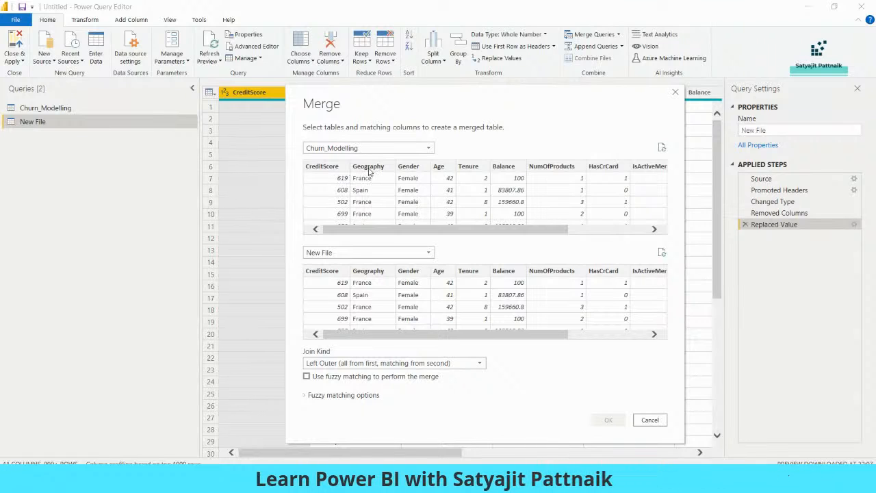
Step: Match the two tables on the Age and Tenure columns
{"action": "left_click", "coordinate": [441, 169]}
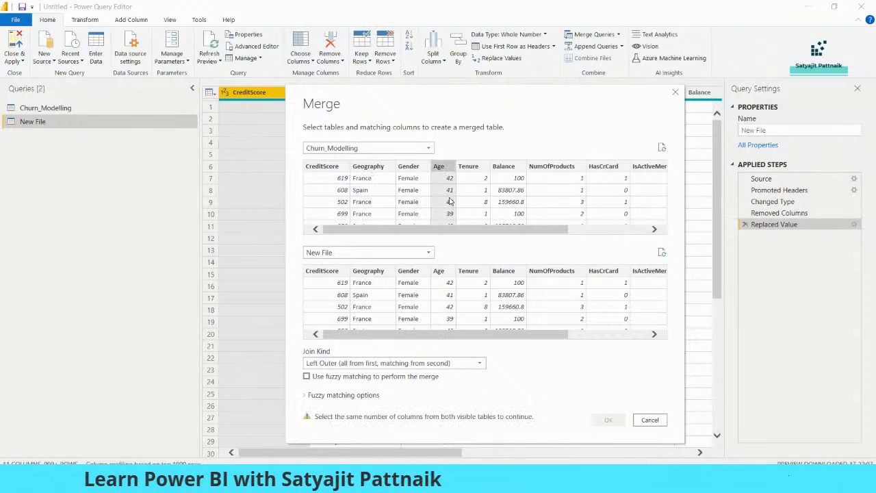
{"action": "left_click", "coordinate": [442, 271]}
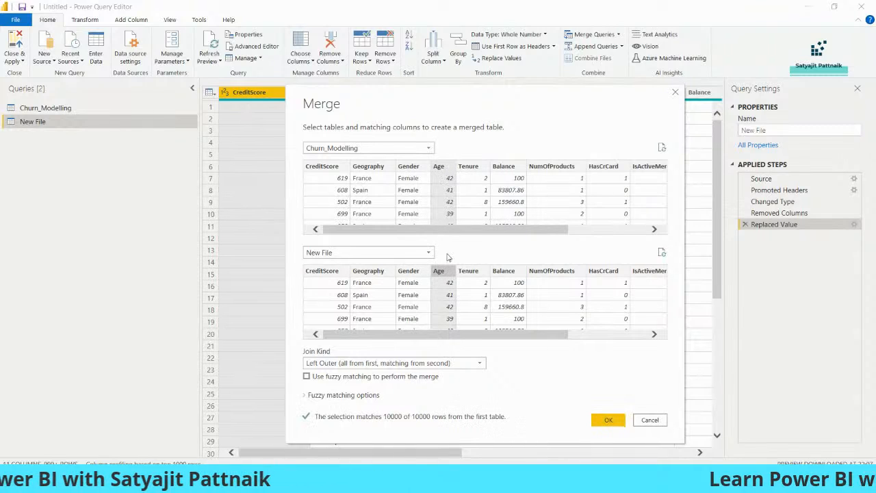
{"action": "left_click", "coordinate": [469, 168], "text": "ctrl"}
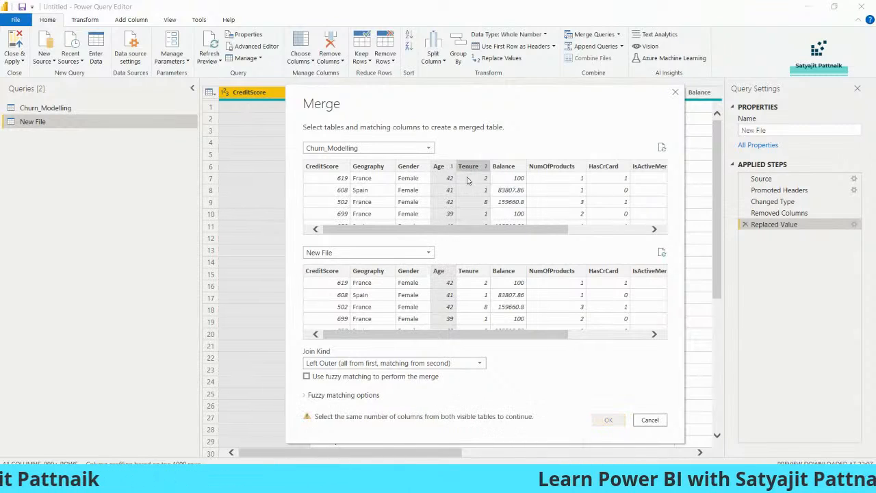
{"action": "left_click", "coordinate": [468, 271], "text": "ctrl"}
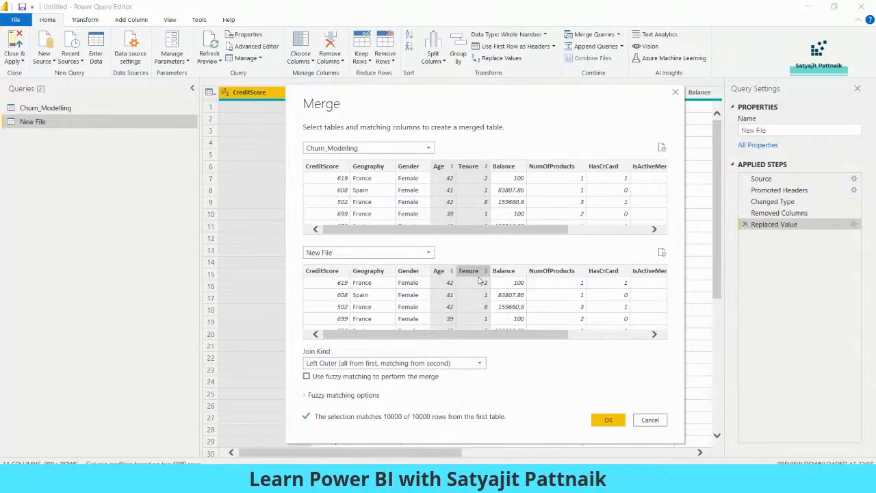
Step: Set the join kind to Inner (only matching rows) and create the merged query
{"action": "left_click", "coordinate": [344, 367]}
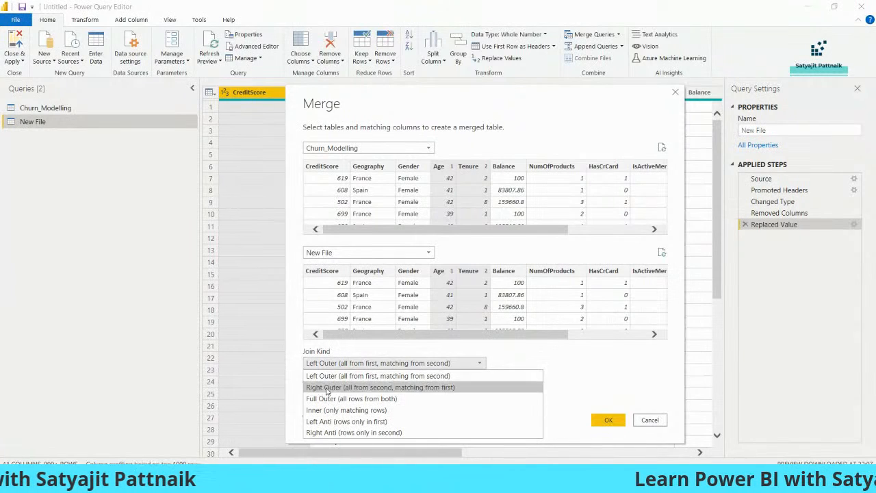
{"action": "left_click", "coordinate": [334, 410]}
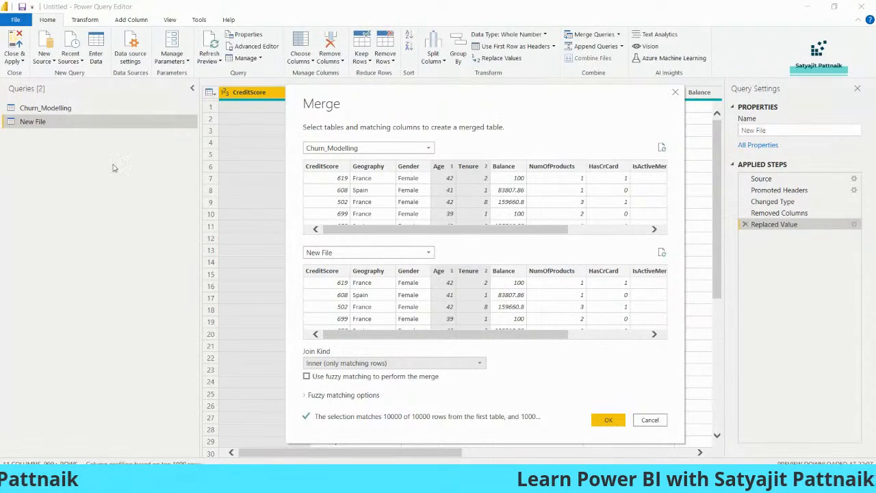
{"action": "left_click", "coordinate": [607, 420]}
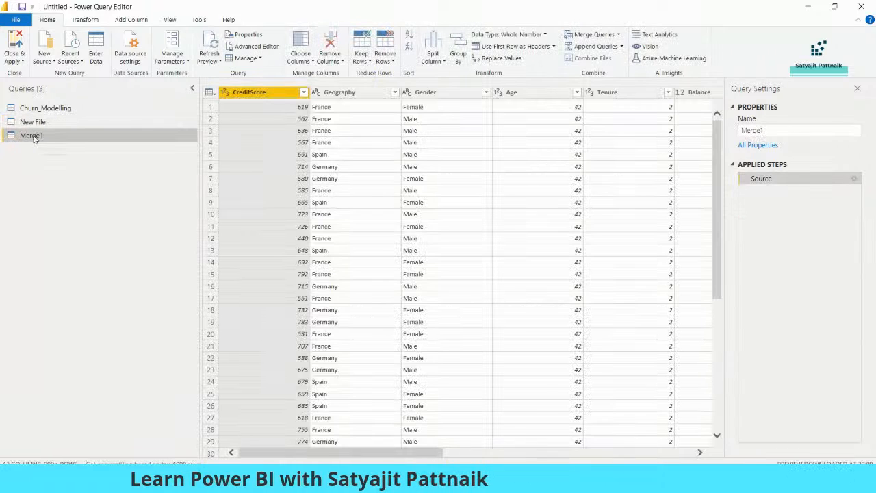
Step: Rename Merge1 to 'Merged Table' and scroll right to its New File column
{"action": "right_click", "coordinate": [35, 135]}
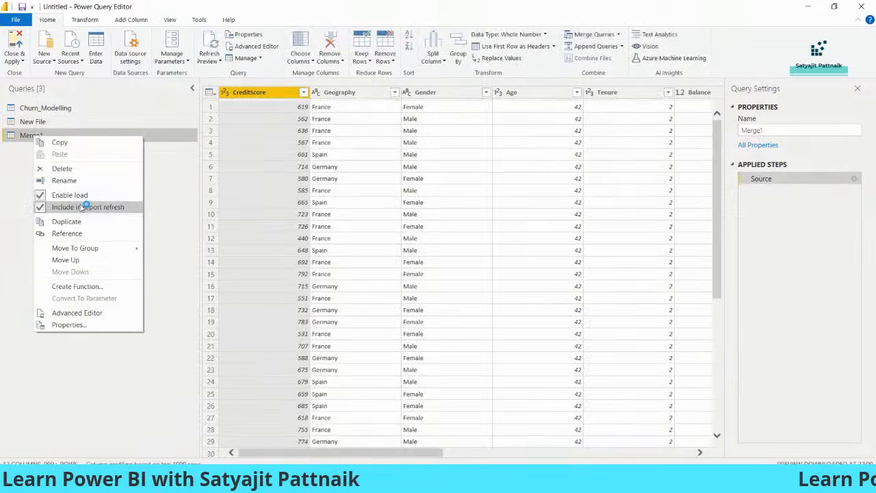
{"action": "left_click", "coordinate": [78, 181]}
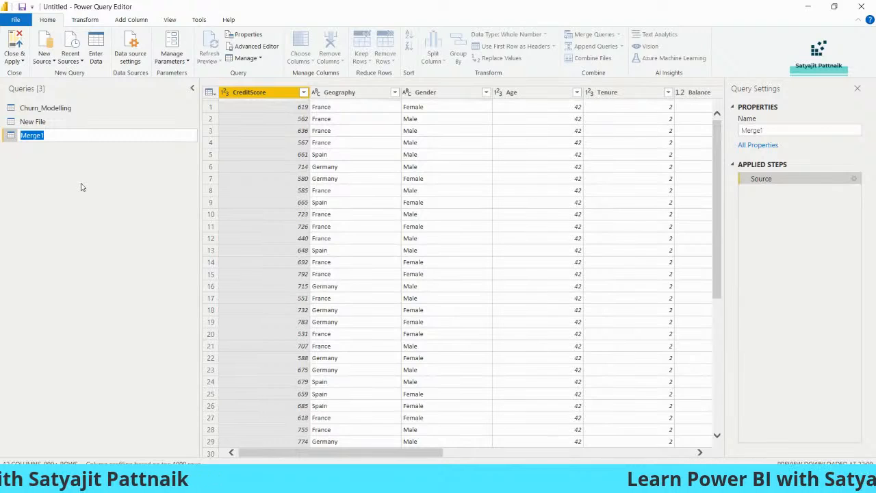
{"action": "type", "text": "Merged Table"}
{"action": "key", "text": "ctrl+a"}
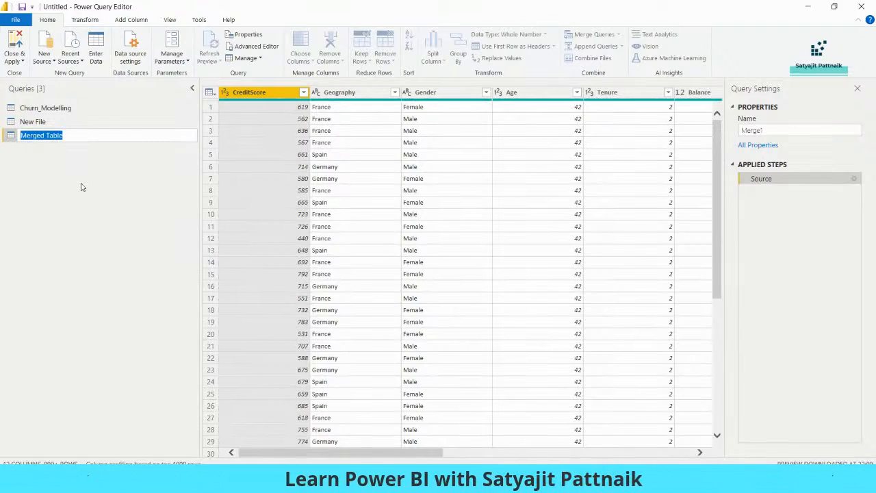
{"action": "key", "text": "Return"}
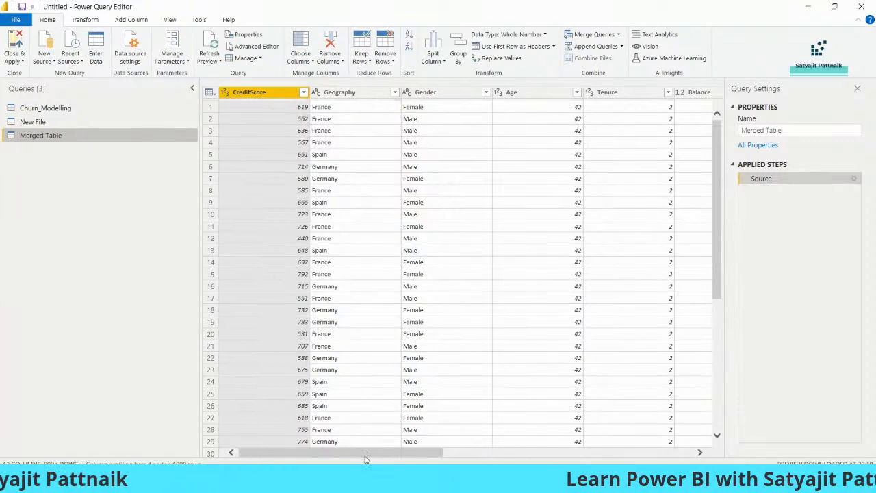
{"action": "left_click_drag", "start_coordinate": [367, 454], "coordinate": [616, 454]}
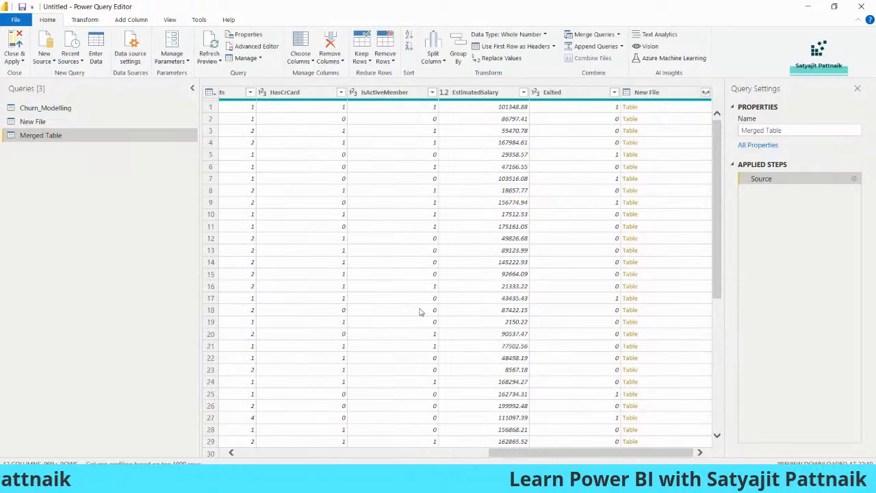
{"action": "key", "text": "super+r"}
Step: In Notepad, note Table 2's columns (ID, Project...) and the query 'select a.*, b.* from a, b where a.ID = b.ID'
{"action": "type", "text": "notepad"}
{"action": "key", "text": "Return"}
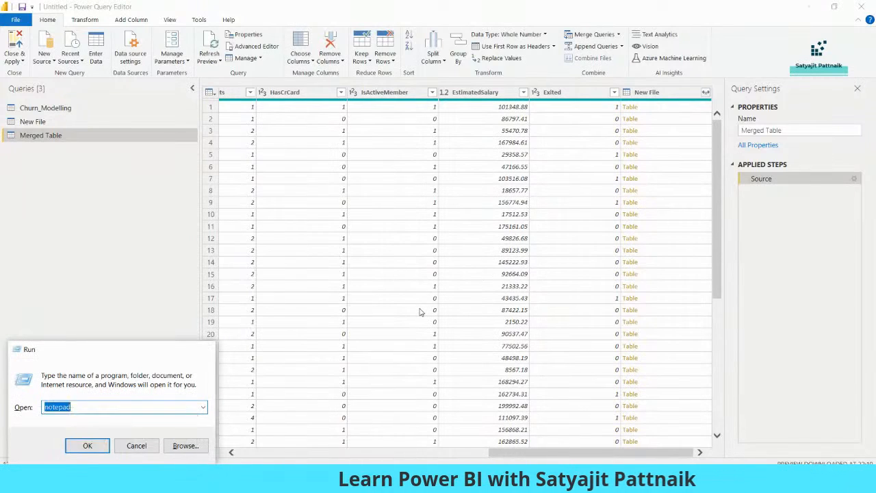
{"action": "left_click_drag", "start_coordinate": [397, 227], "coordinate": [213, 145]}
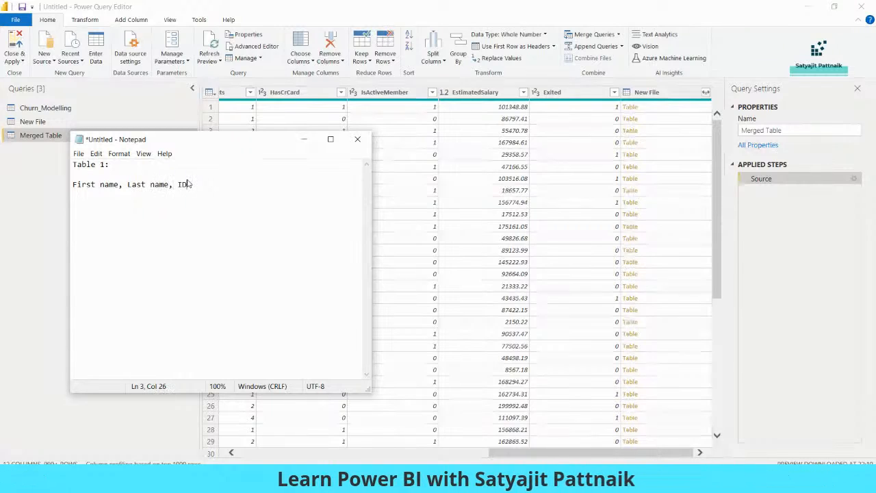
{"action": "key", "text": "Return"}
{"action": "key", "text": "Return"}
{"action": "key", "text": "Return"}
{"action": "type", "text": "Table 2:"}
{"action": "key", "text": "Return"}
{"action": "key", "text": "Return"}
{"action": "type", "text": "ID, Project ID, Manager Name"}
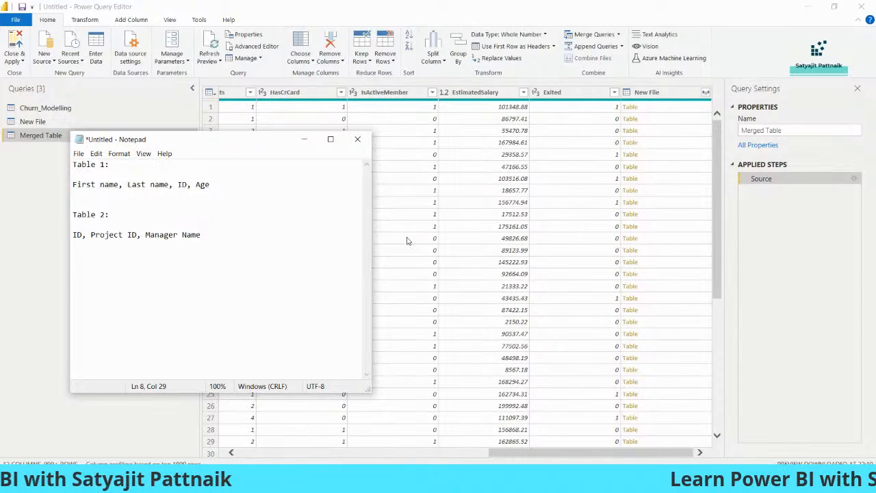
{"action": "key", "text": "Return"}
{"action": "key", "text": "Return"}
{"action": "key", "text": "Return"}
{"action": "key", "text": "Return"}
{"action": "type", "text": "select a"}
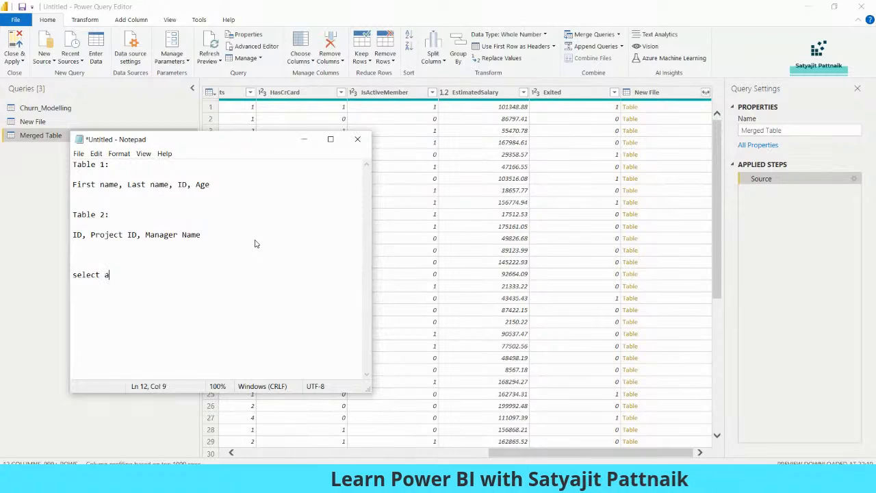
{"action": "type", "text": ".*, b.* from a, b"}
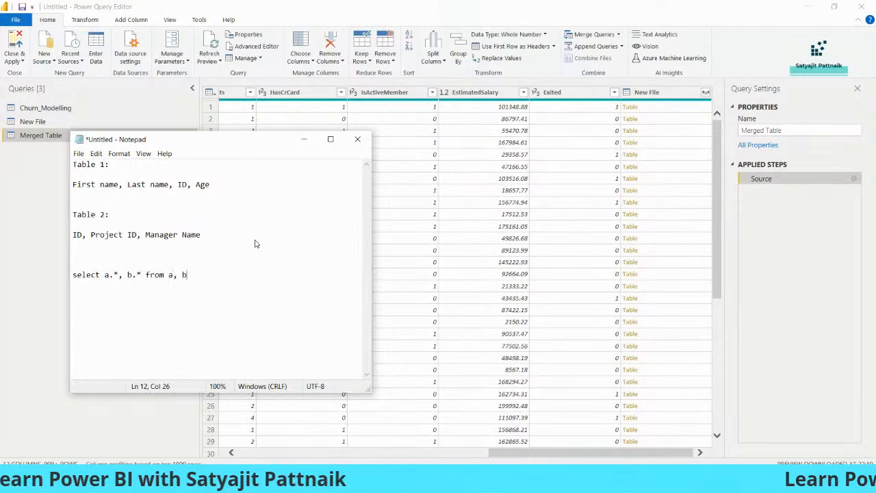
{"action": "type", "text": " where a.ID "}
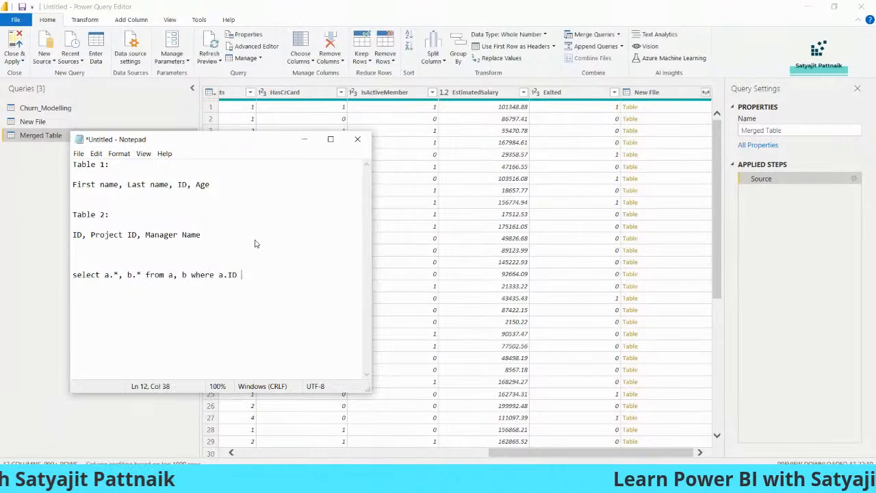
{"action": "type", "text": "= b.ID"}
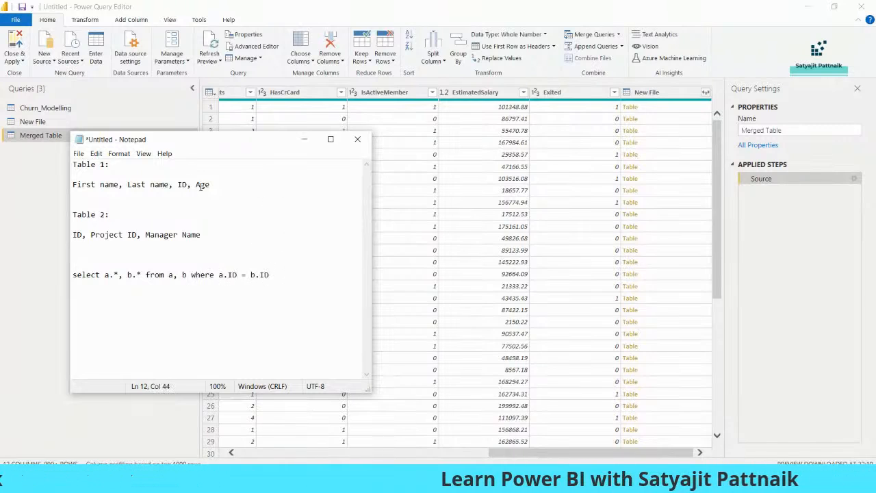
Step: Highlight the matching ID columns and the select and where a.ID = b.ID parts of the query
{"action": "left_click_drag", "start_coordinate": [178, 184], "coordinate": [191, 184]}
{"action": "left_click_drag", "start_coordinate": [88, 235], "coordinate": [72, 235]}
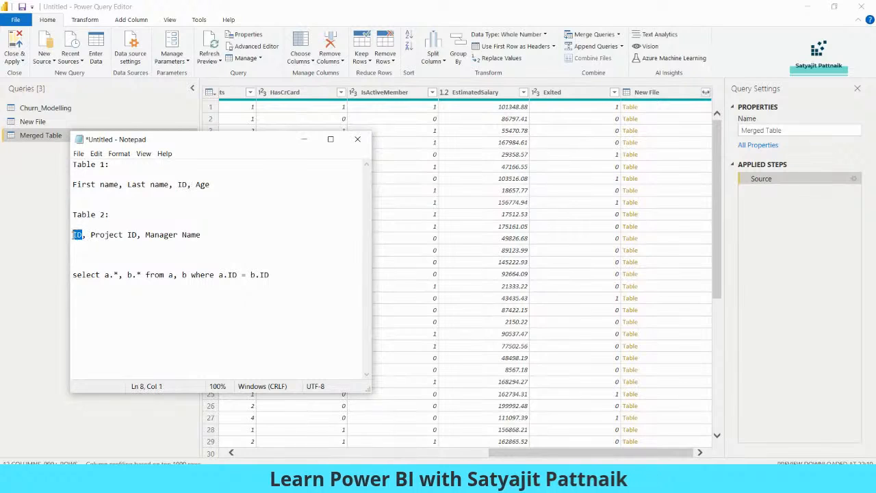
{"action": "left_click", "coordinate": [117, 254]}
{"action": "left_click_drag", "start_coordinate": [73, 276], "coordinate": [139, 276]}
{"action": "left_click_drag", "start_coordinate": [292, 276], "coordinate": [185, 274]}
{"action": "left_click", "coordinate": [276, 275]}
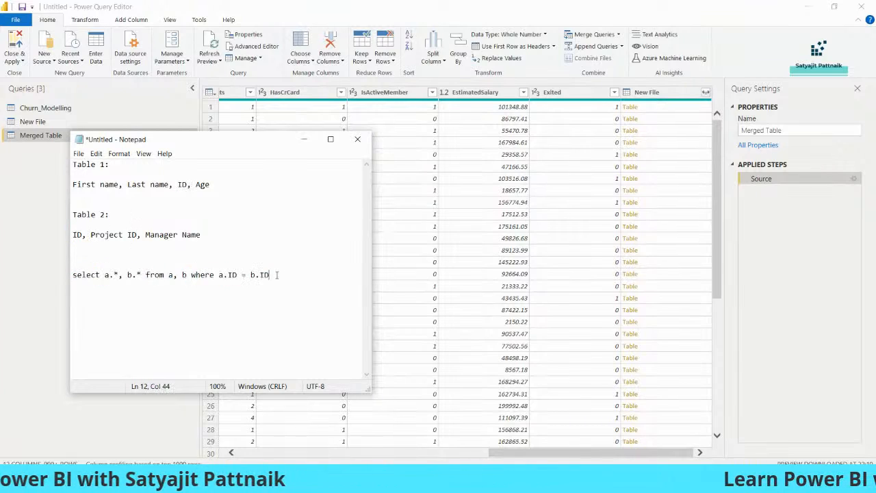
Step: Draft an INNER JOIN variant of the query on a new line, then delete it again
{"action": "key", "text": "Return"}
{"action": "key", "text": "Return"}
{"action": "type", "text": "select a.*, b.* from a, b where a.ID = b.ID"}
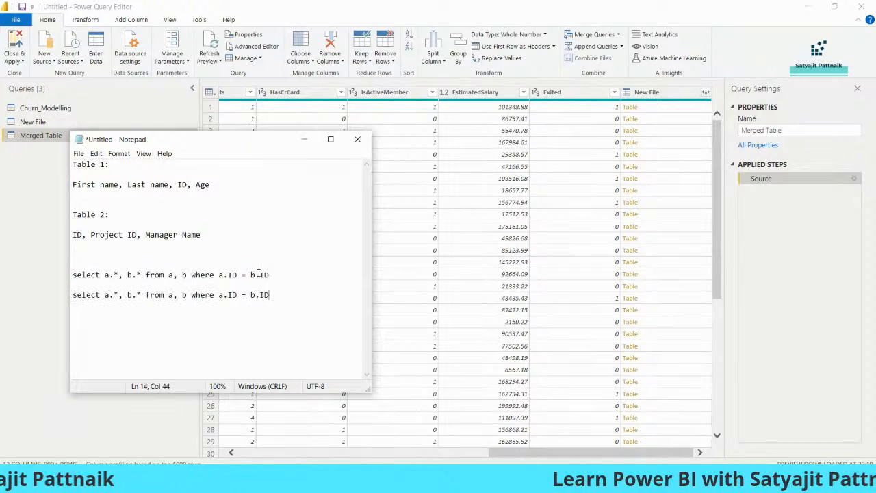
{"action": "left_click_drag", "start_coordinate": [170, 295], "coordinate": [308, 299]}
{"action": "key", "text": "BackSpace"}
{"action": "type", "text": "INNER"}
{"action": "key", "text": "shift+Home"}
{"action": "key", "text": "BackSpace"}
{"action": "key", "text": "BackSpace"}
{"action": "key", "text": "BackSpace"}
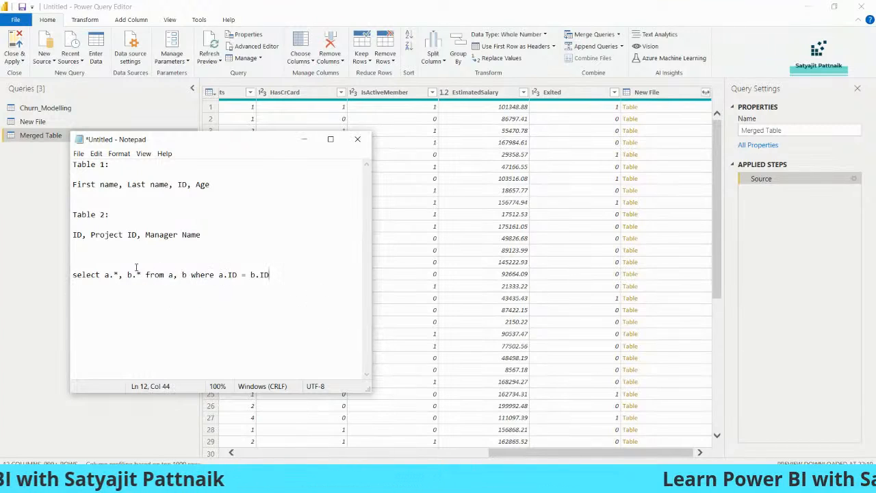
{"action": "left_click_drag", "start_coordinate": [73, 275], "coordinate": [273, 276]}
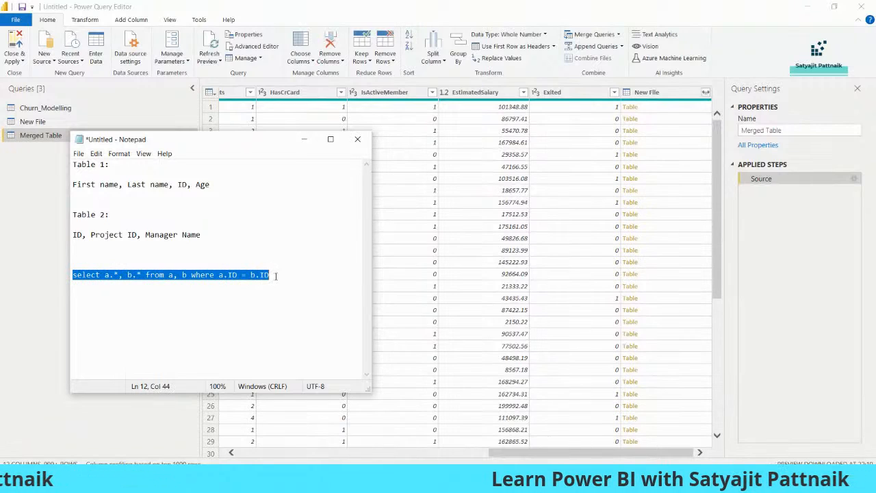
{"action": "left_click", "coordinate": [275, 276]}
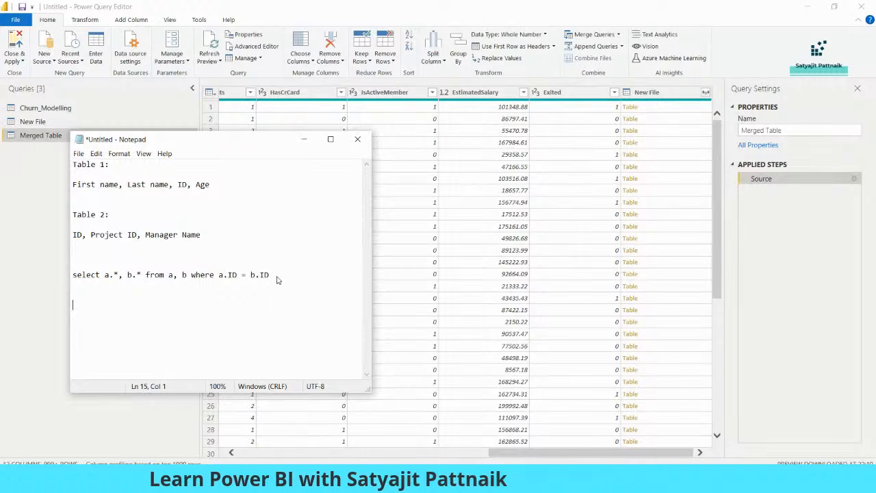
Step: Check the Merged Table query, then annotate 'a.* --> All the columns from table 1' and 'b.* --> Table'
{"action": "left_click", "coordinate": [26, 139]}
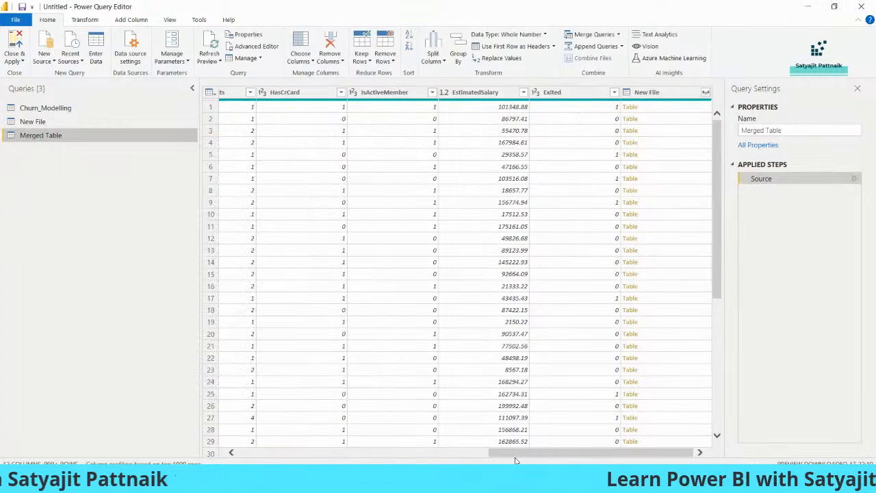
{"action": "mouse_move", "coordinate": [554, 453]}
{"action": "left_mouse_down"}
{"action": "mouse_move", "coordinate": [306, 453]}
{"action": "mouse_move", "coordinate": [554, 454]}
{"action": "left_mouse_up"}
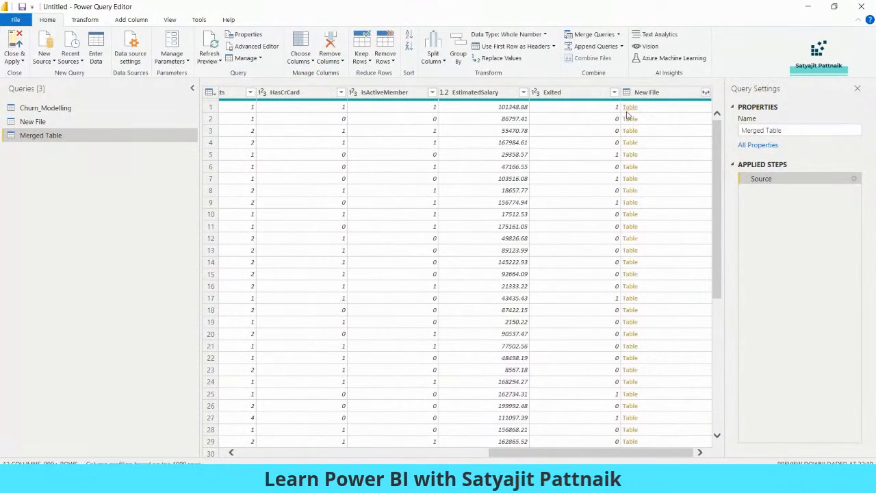
{"action": "key", "text": "alt+Tab"}
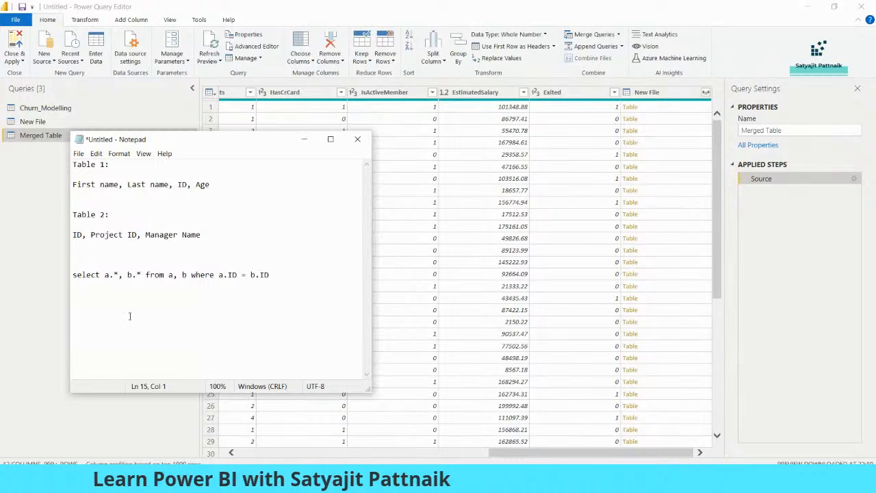
{"action": "type", "text": "a.*,"}
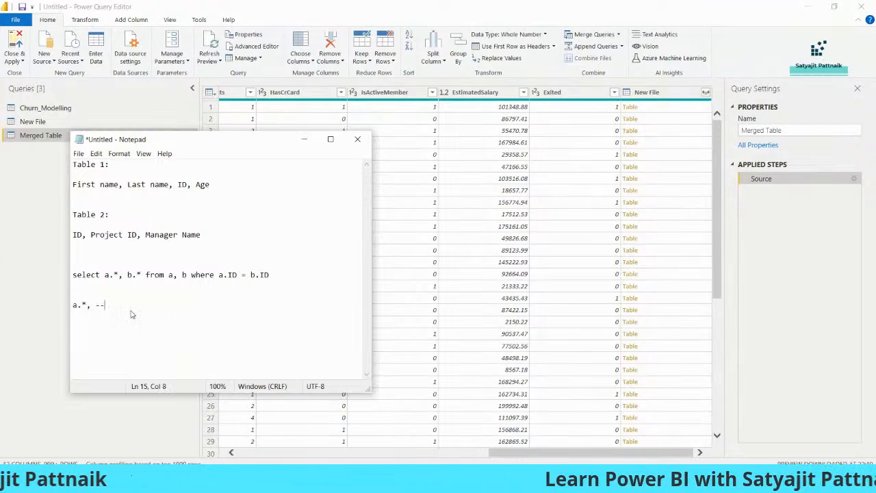
{"action": "key", "text": "BackSpace"}
{"action": "type", "text": "--> All the columns from table 1"}
{"action": "key", "text": "Return"}
{"action": "type", "text": "b.* --> Table"}
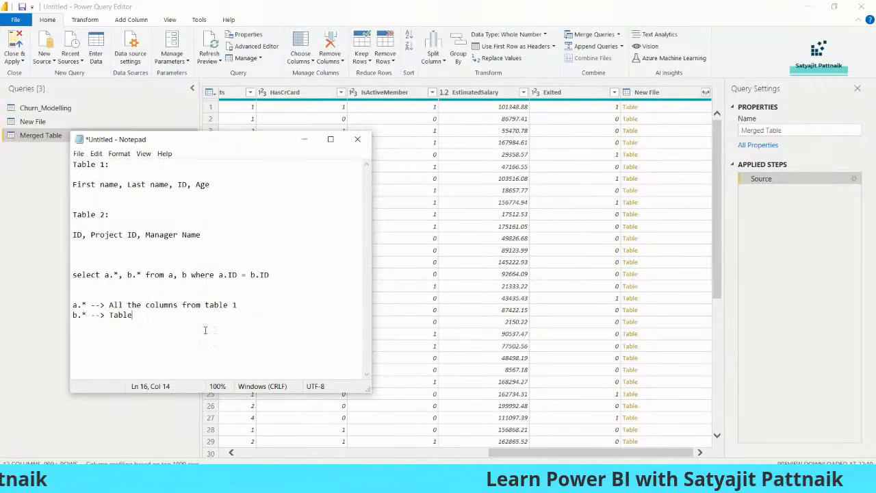
{"action": "key", "text": "ctrl+shift+Left"}
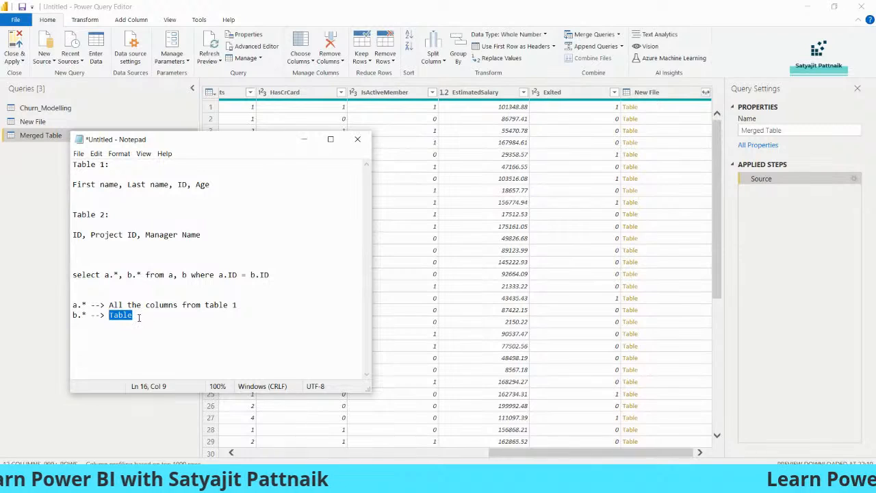
Step: Review Table 2's column list, then bring up New File's expand column list in Power Query
{"action": "left_click_drag", "start_coordinate": [91, 234], "coordinate": [137, 235]}
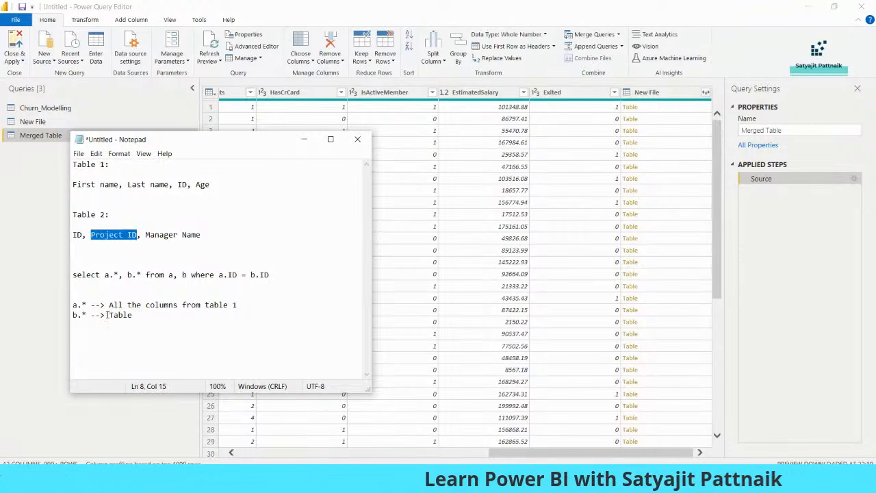
{"action": "left_click_drag", "start_coordinate": [108, 315], "coordinate": [145, 305]}
{"action": "left_click_drag", "start_coordinate": [73, 235], "coordinate": [224, 233]}
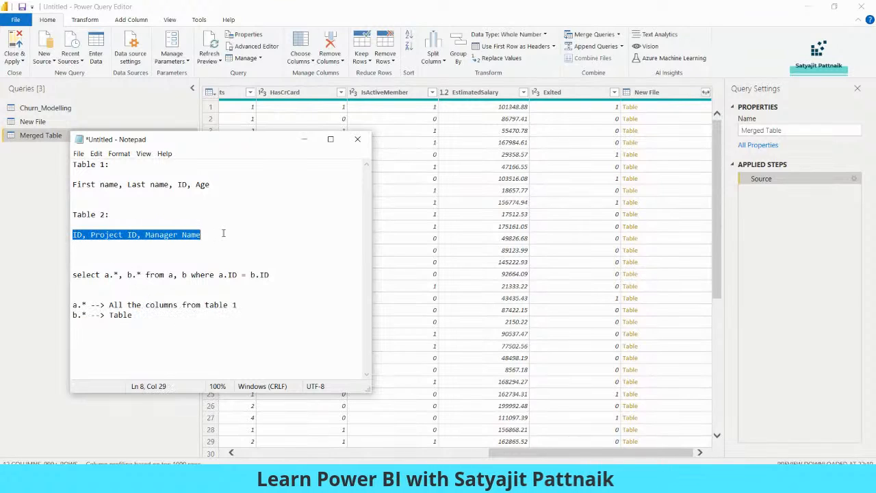
{"action": "left_click", "coordinate": [115, 319]}
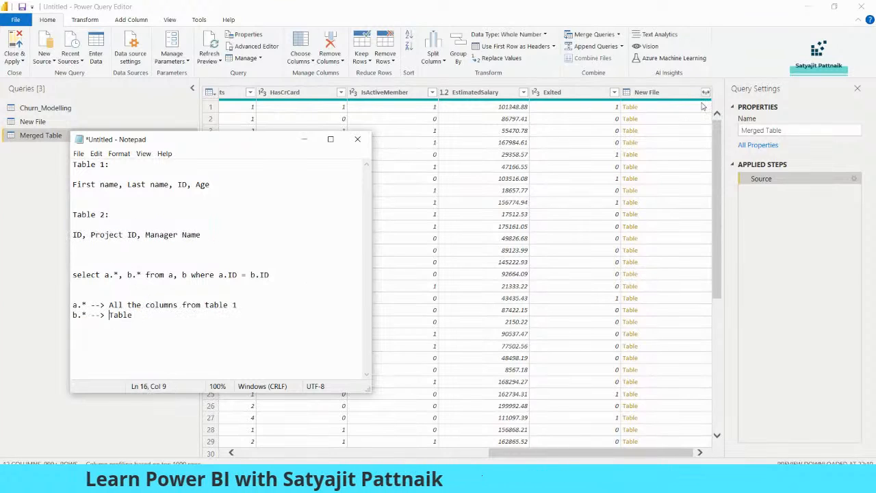
{"action": "left_click", "coordinate": [706, 92]}
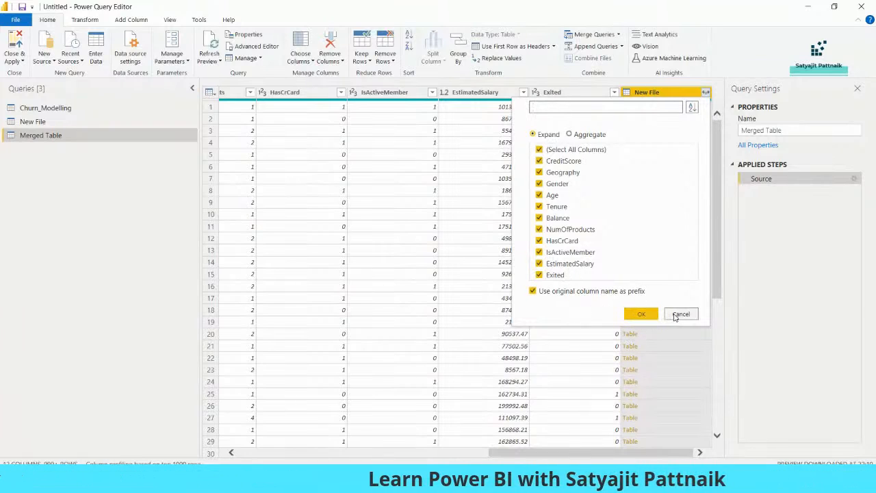
Step: Change the b.* note in Notepad to refer to Project ID instead of Table
{"action": "key", "text": "alt+Tab"}
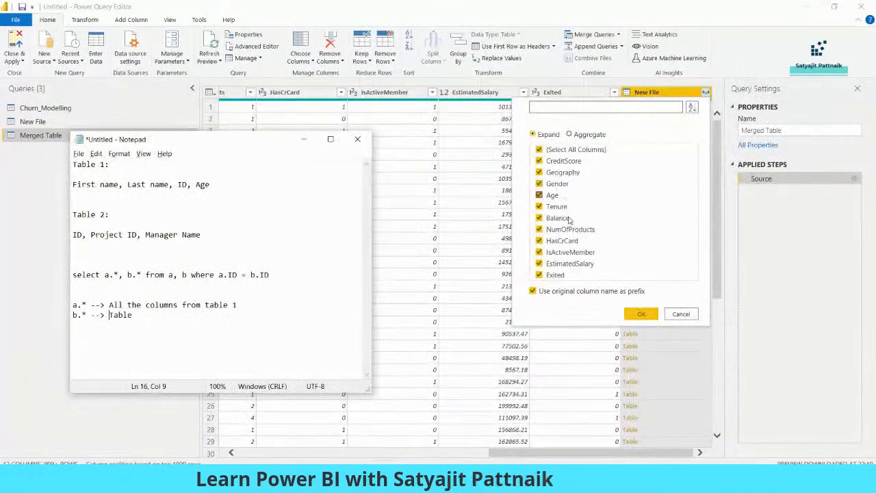
{"action": "left_click_drag", "start_coordinate": [104, 274], "coordinate": [142, 275]}
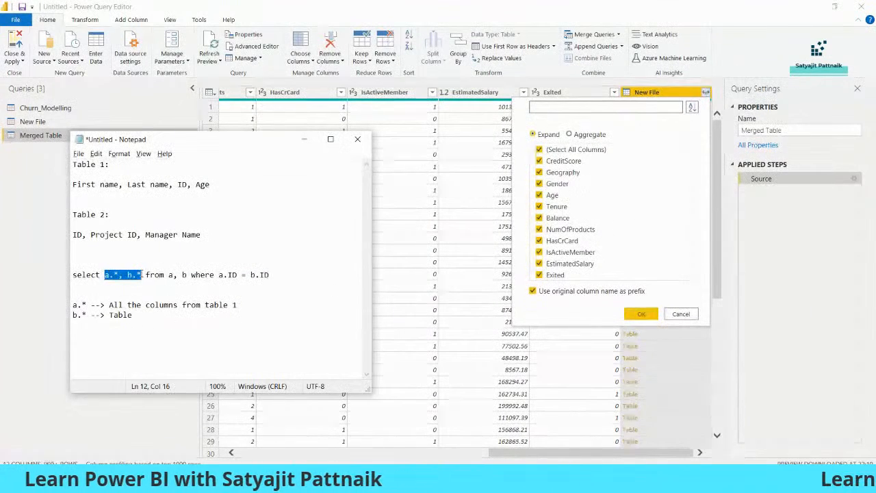
{"action": "left_click", "coordinate": [153, 325]}
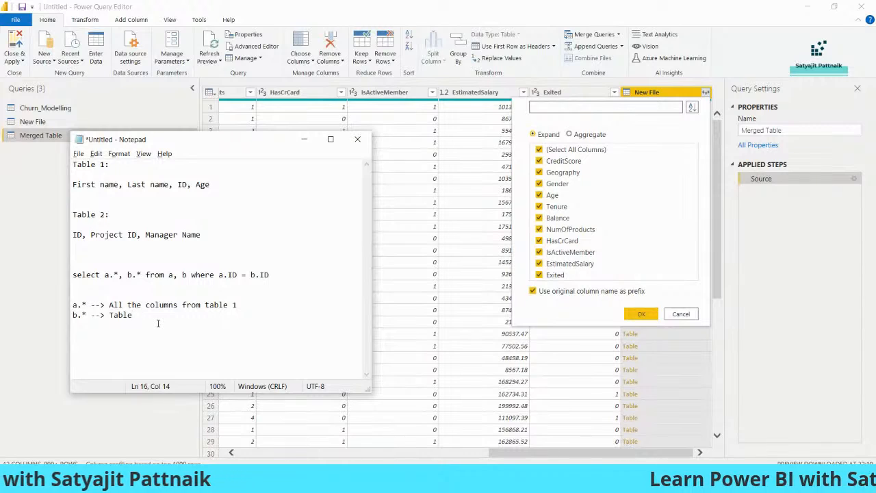
{"action": "key", "text": "BackSpace"}
{"action": "key", "text": "BackSpace"}
{"action": "key", "text": "BackSpace"}
{"action": "key", "text": "BackSpace"}
{"action": "type", "text": "Porjec"}
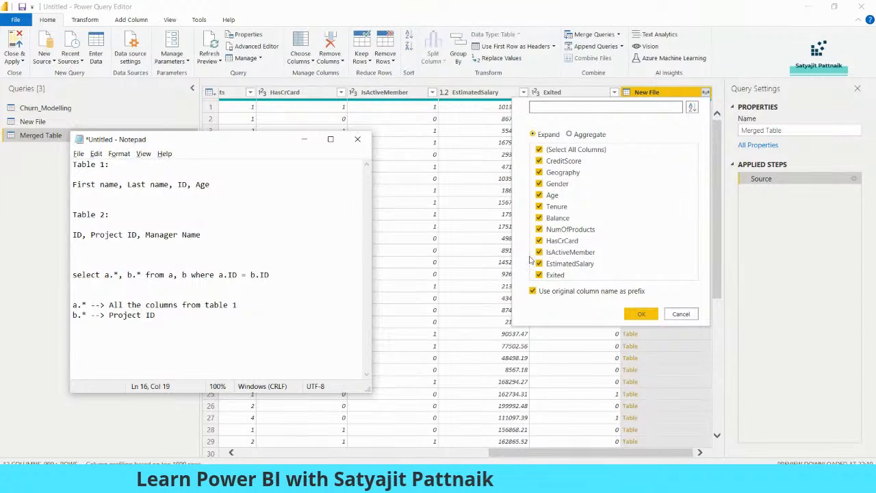
Step: Expand New File with only Exited checked, then compare Exited with New File.Exited
{"action": "left_click", "coordinate": [624, 120]}
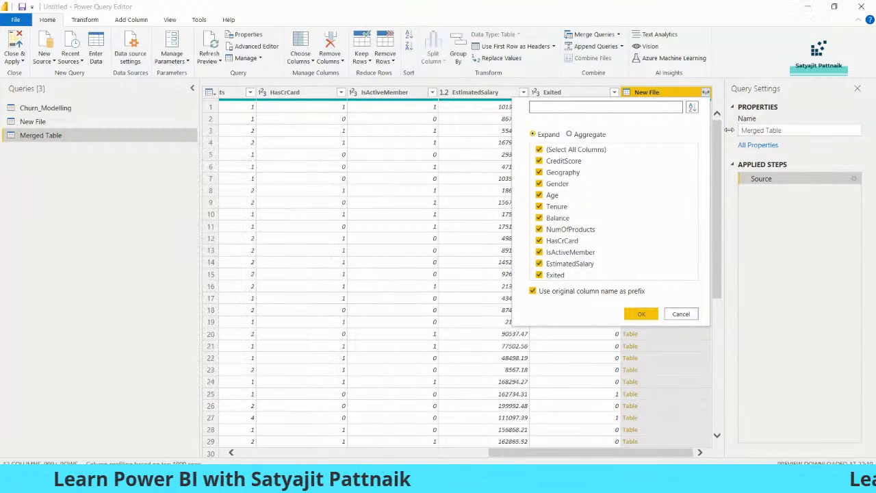
{"action": "left_click", "coordinate": [706, 92]}
{"action": "left_click", "coordinate": [539, 149]}
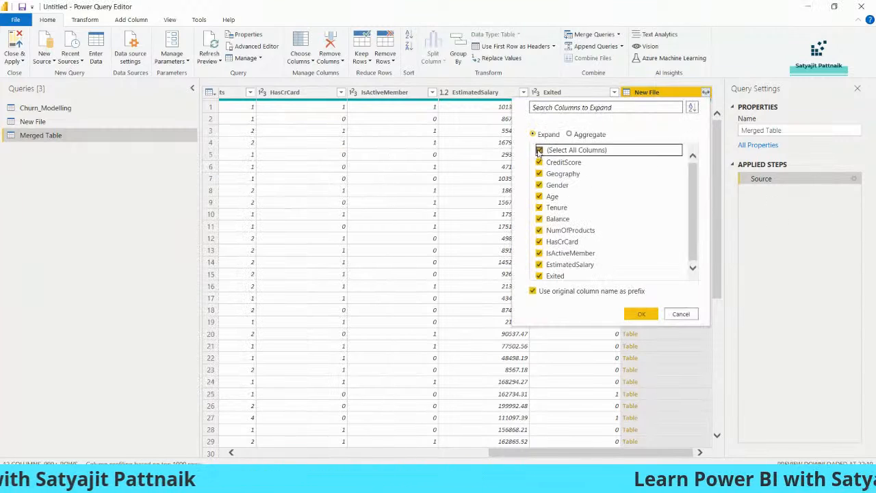
{"action": "left_click", "coordinate": [549, 275]}
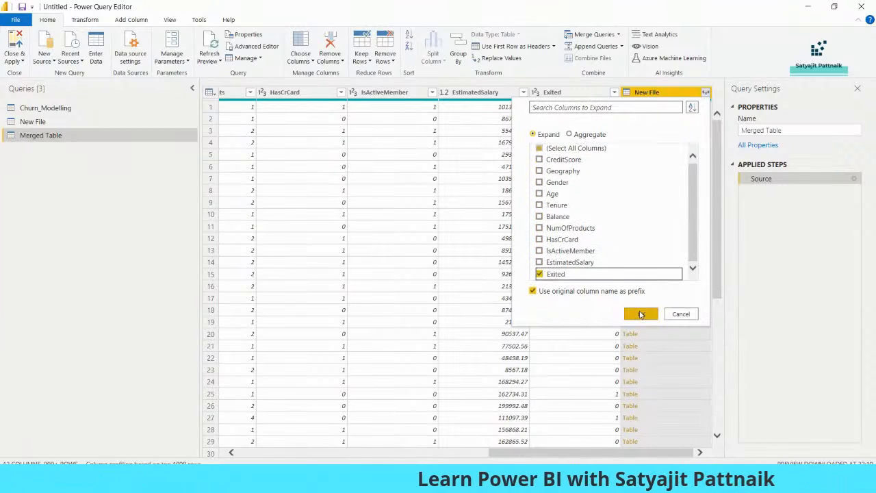
{"action": "left_click", "coordinate": [641, 315]}
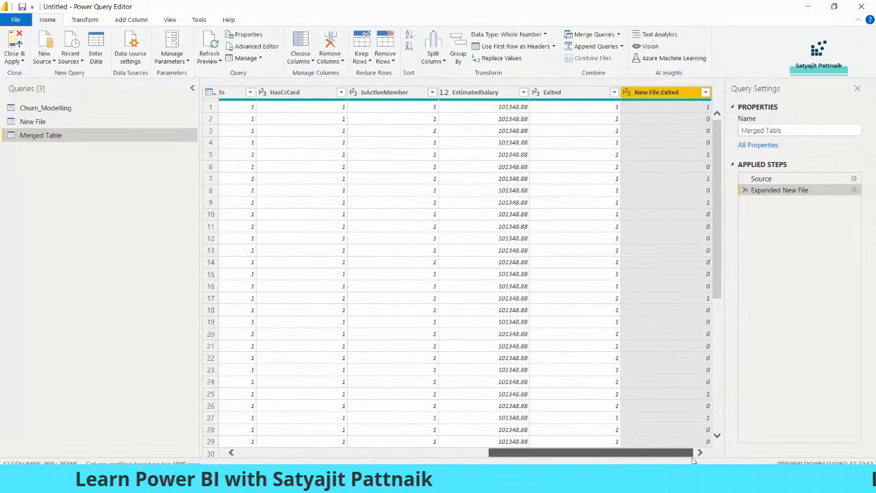
{"action": "left_click", "coordinate": [582, 92]}
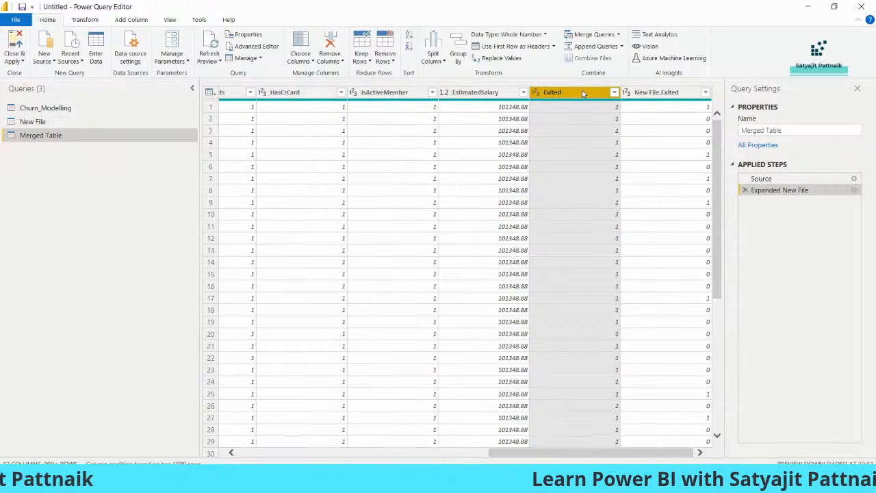
{"action": "left_click", "coordinate": [664, 92]}
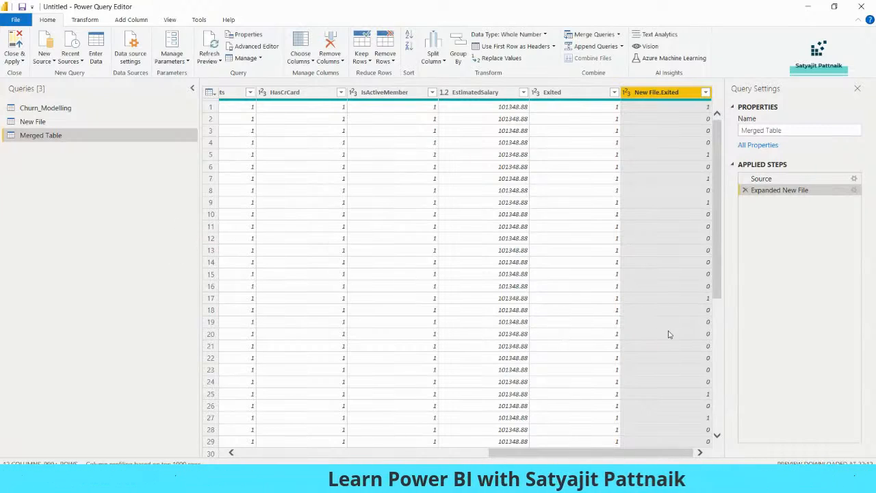
{"action": "scroll", "coordinate": [643, 318], "scroll_direction": "down", "scroll_amount": 5}
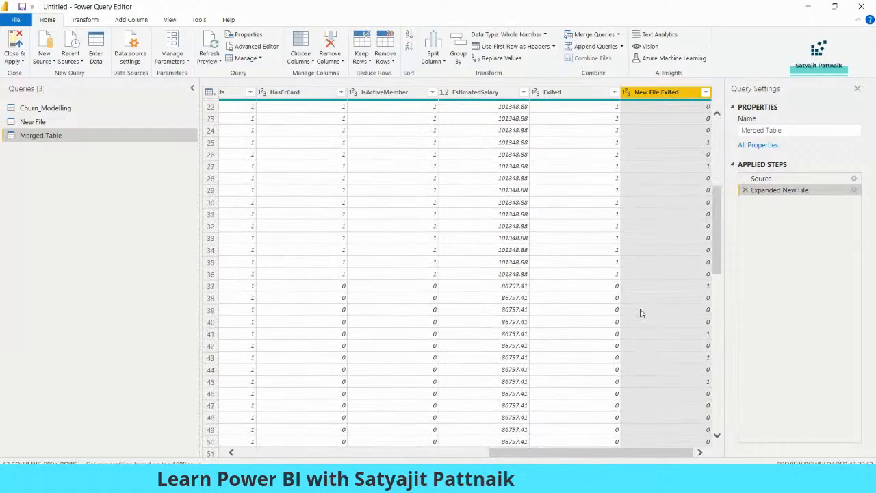
{"action": "scroll", "coordinate": [643, 315], "scroll_direction": "up", "scroll_amount": 5}
{"action": "left_click", "coordinate": [103, 122]}
{"action": "left_click", "coordinate": [96, 136]}
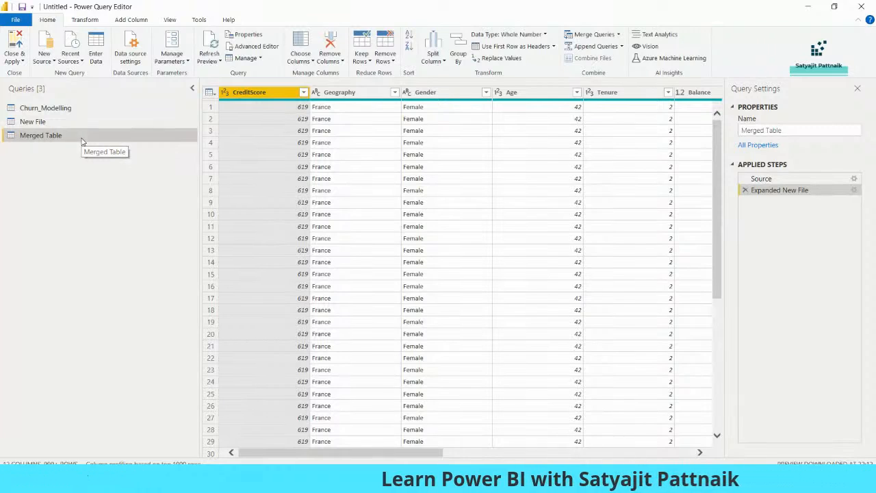
Step: Delete the Merged Table and New File queries, then view Churn_Modelling
{"action": "right_click", "coordinate": [82, 141]}
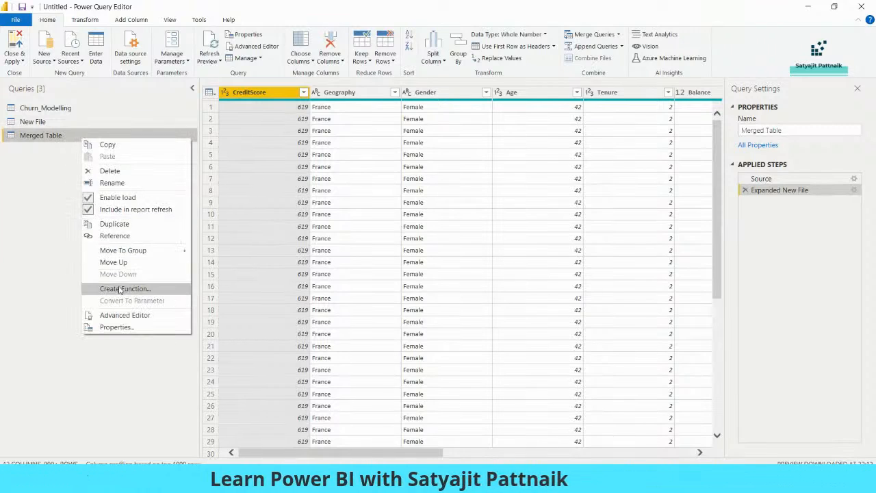
{"action": "left_click", "coordinate": [111, 171]}
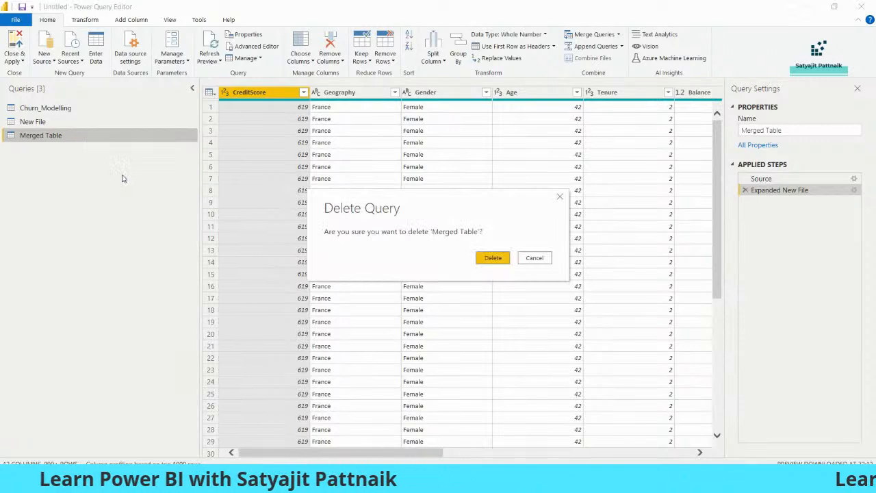
{"action": "left_click", "coordinate": [492, 258]}
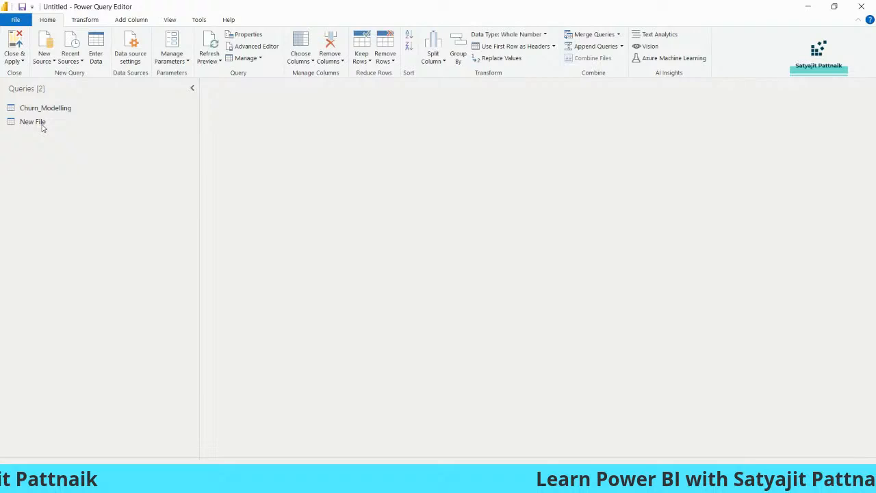
{"action": "right_click", "coordinate": [42, 125]}
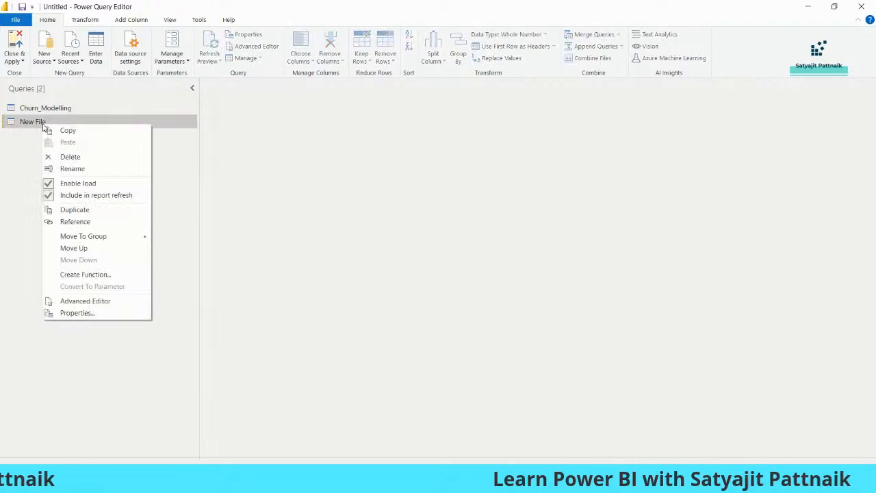
{"action": "left_click", "coordinate": [78, 157]}
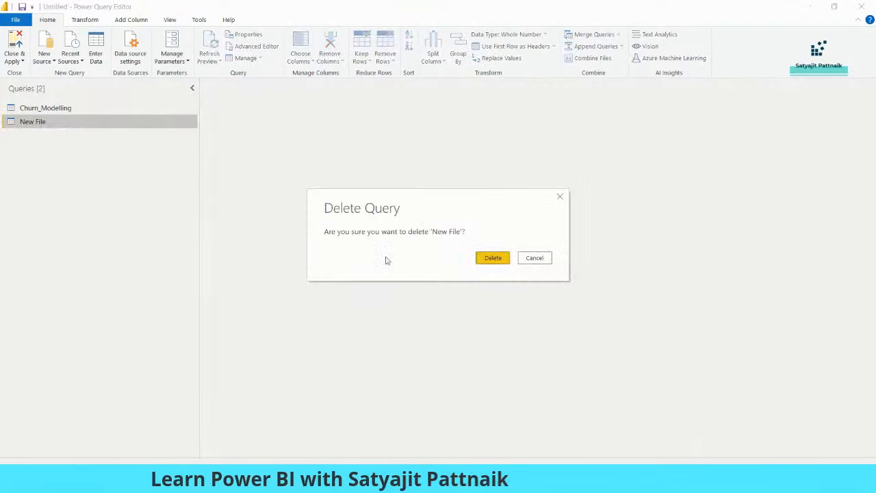
{"action": "left_click", "coordinate": [487, 260]}
{"action": "left_click", "coordinate": [70, 110]}
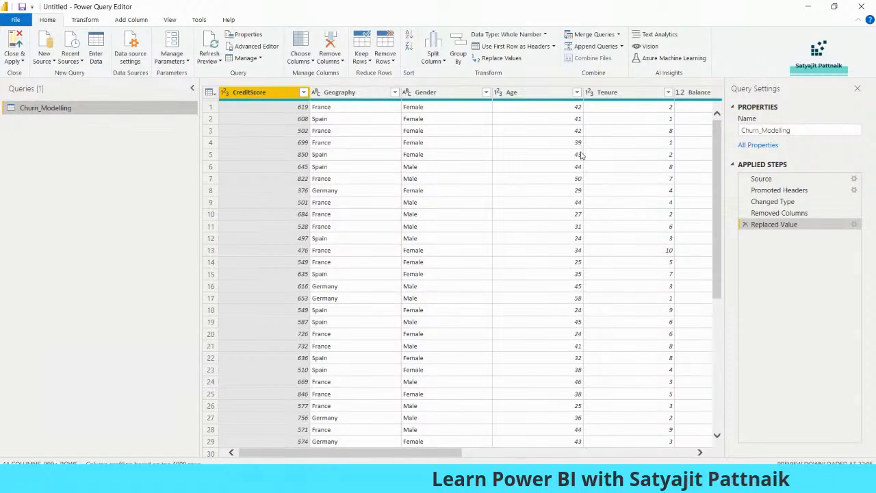
Step: In Notepad, write the sample colour line 'blue blue blue green green blue' below the join notes
{"action": "mouse_move", "coordinate": [397, 453]}
{"action": "left_mouse_down"}
{"action": "mouse_move", "coordinate": [615, 454]}
{"action": "mouse_move", "coordinate": [398, 453]}
{"action": "left_mouse_up"}
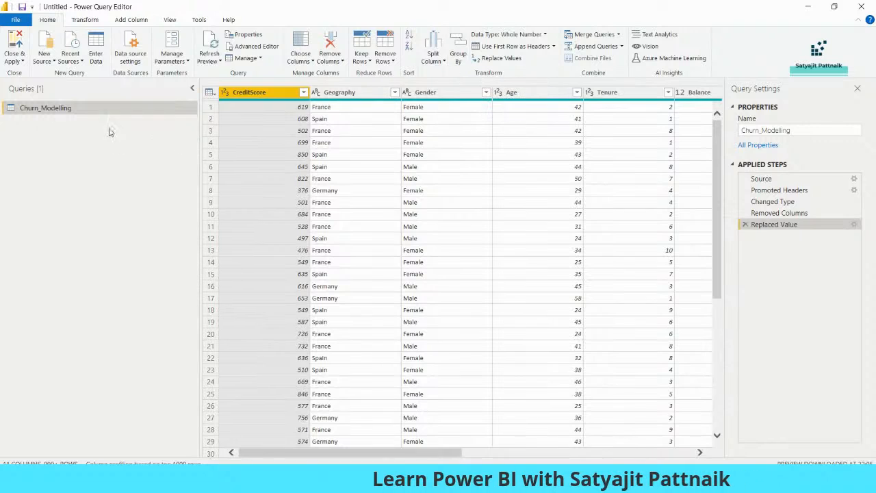
{"action": "left_click", "coordinate": [457, 62]}
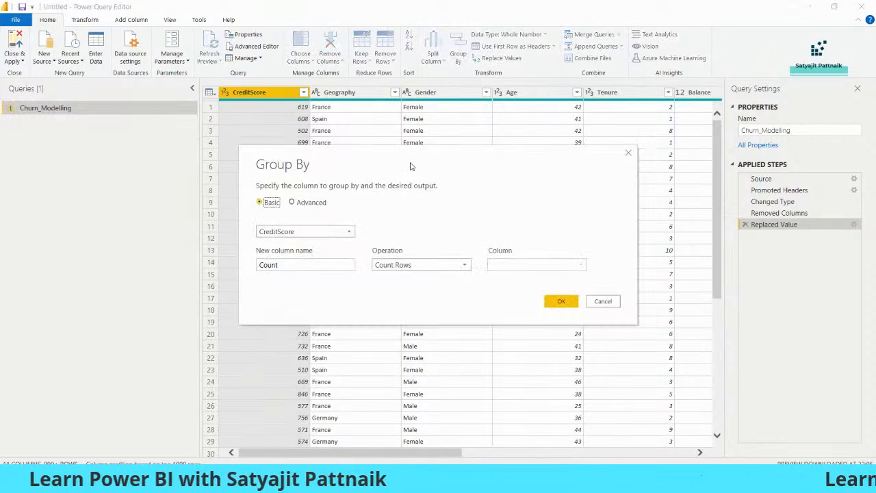
{"action": "left_click", "coordinate": [574, 480]}
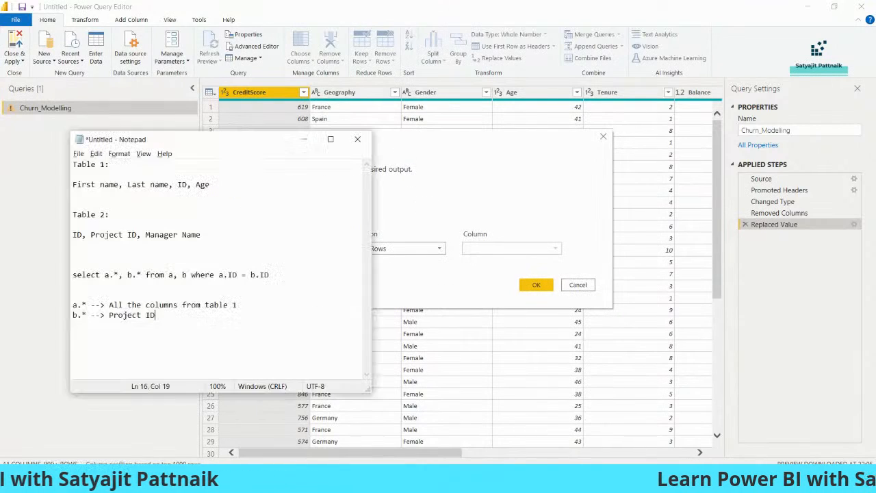
{"action": "key", "text": "Return"}
{"action": "key", "text": "Return"}
{"action": "key", "text": "Return"}
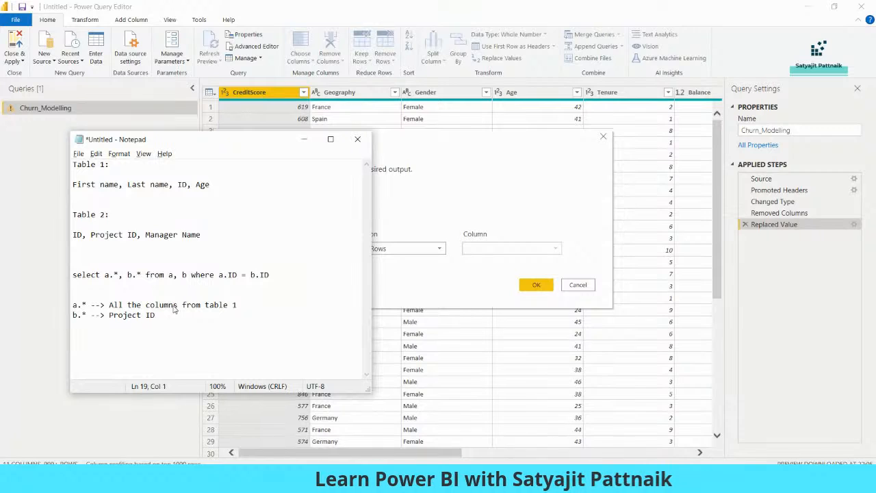
{"action": "type", "text": "blue ->"}
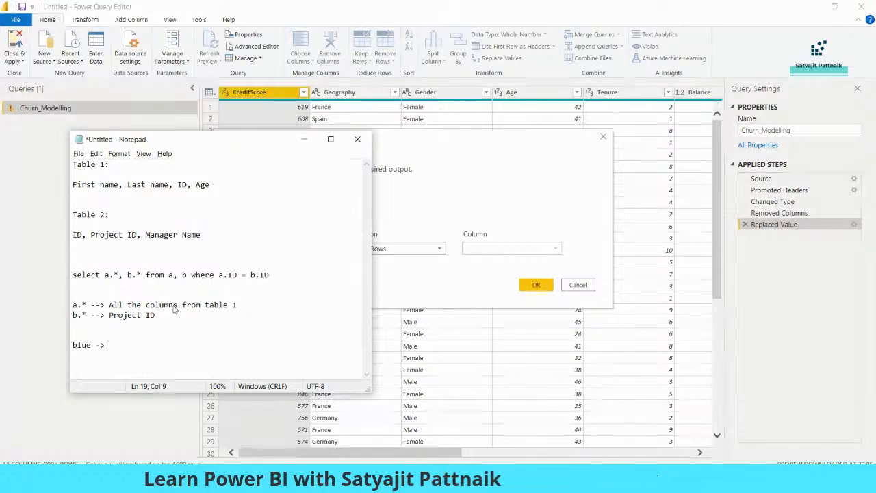
{"action": "type", "text": "--"}
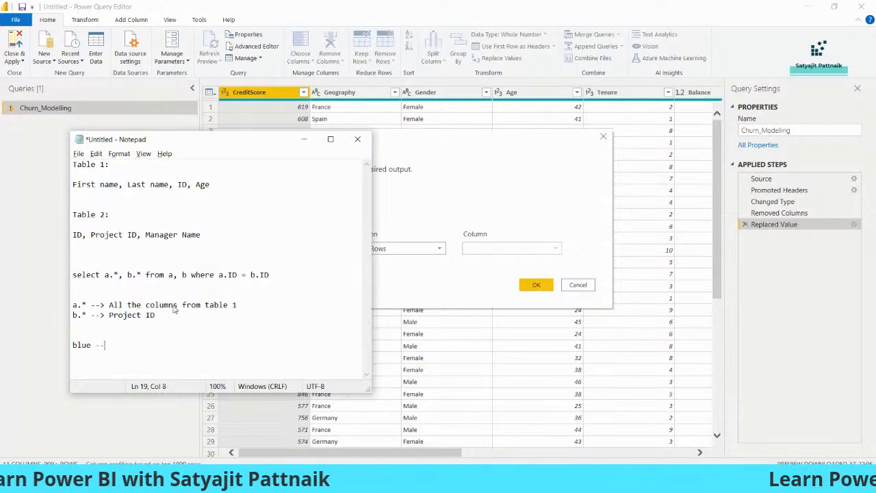
{"action": "type", "text": "> 4, "}
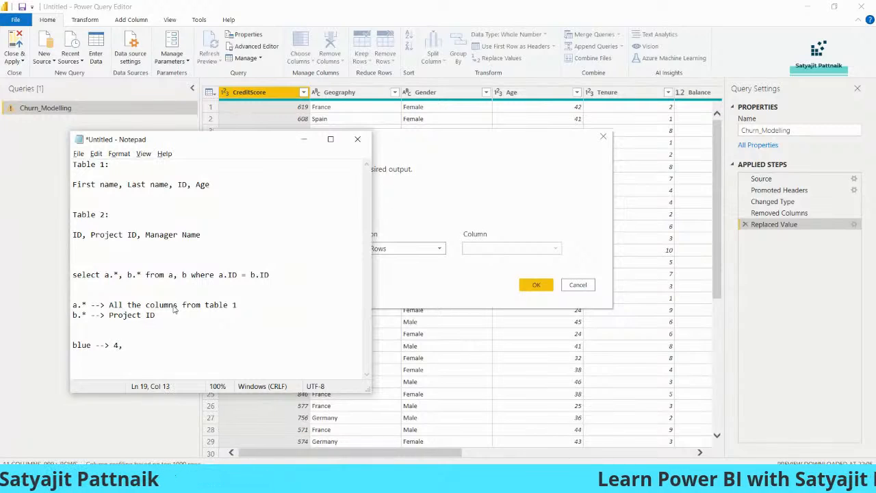
{"action": "type", "text": "green --"}
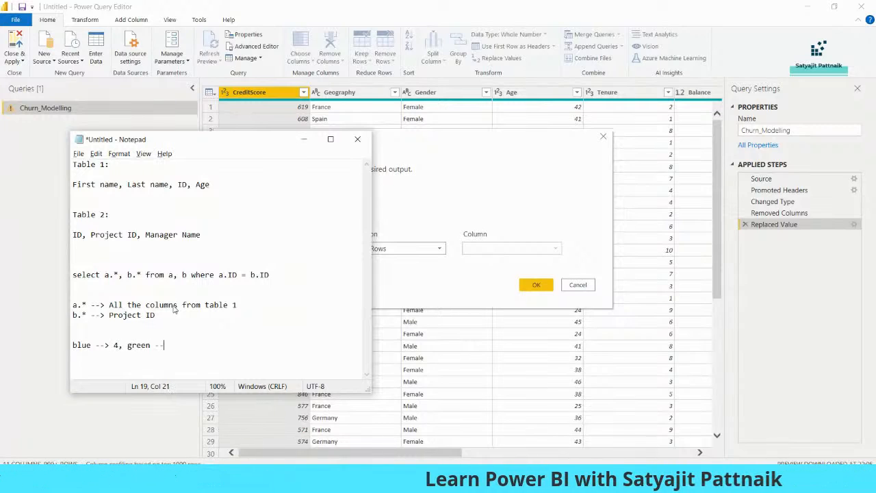
{"action": "key", "text": "shift+Home"}
{"action": "type", "text": "b"}
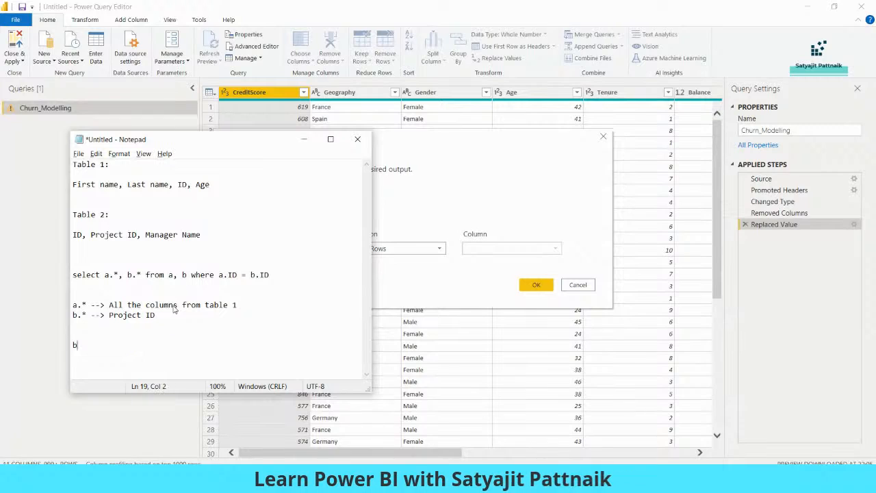
{"action": "type", "text": "lue blue blue green green blue"}
{"action": "key", "text": "shift+Home"}
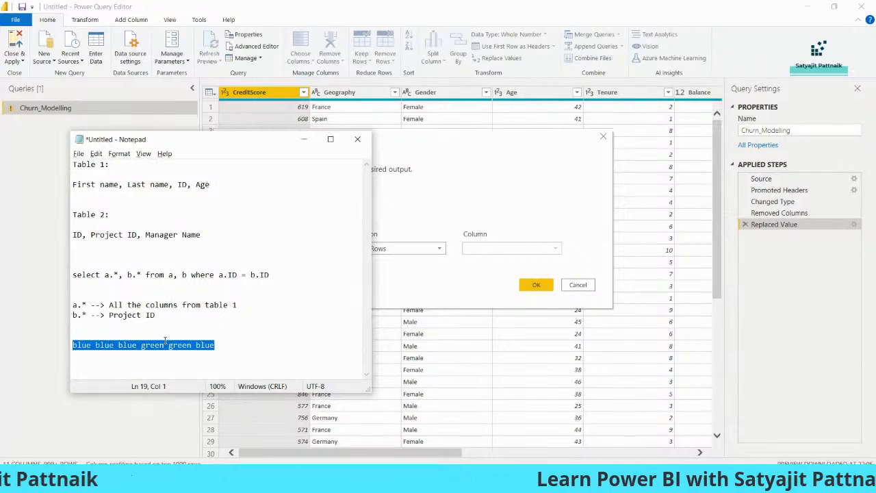
{"action": "left_click", "coordinate": [156, 345]}
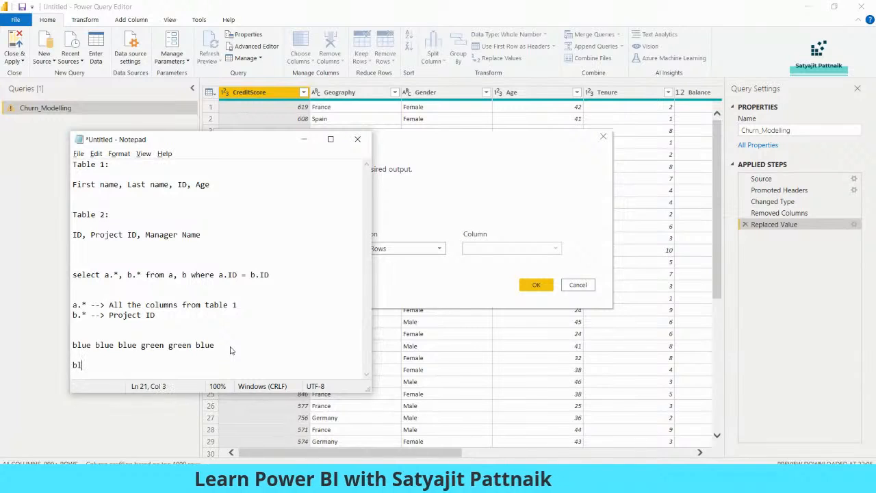
Step: Add the tally 'green --> 2' and 'select color, count(*) from table group by color;', then minimize Notepad
{"action": "key", "text": "Return"}
{"action": "type", "text": "green --> 2"}
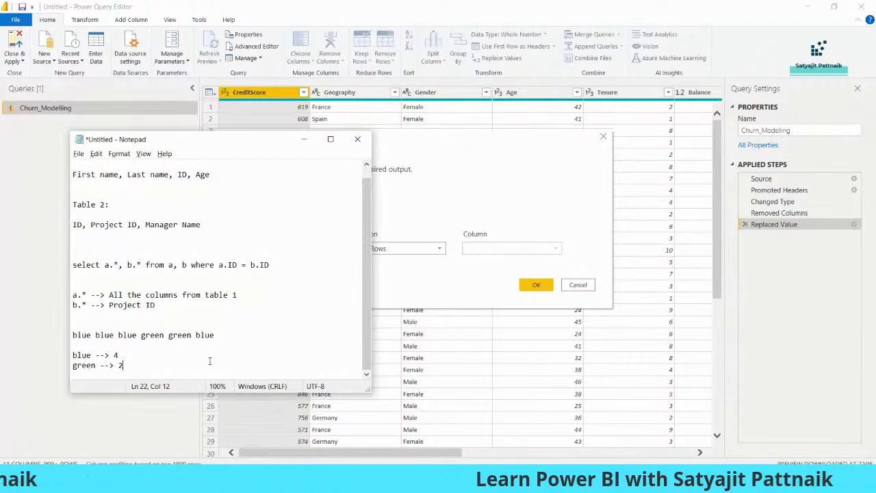
{"action": "key", "text": "Return"}
{"action": "key", "text": "Return"}
{"action": "key", "text": "Return"}
{"action": "type", "text": "select"}
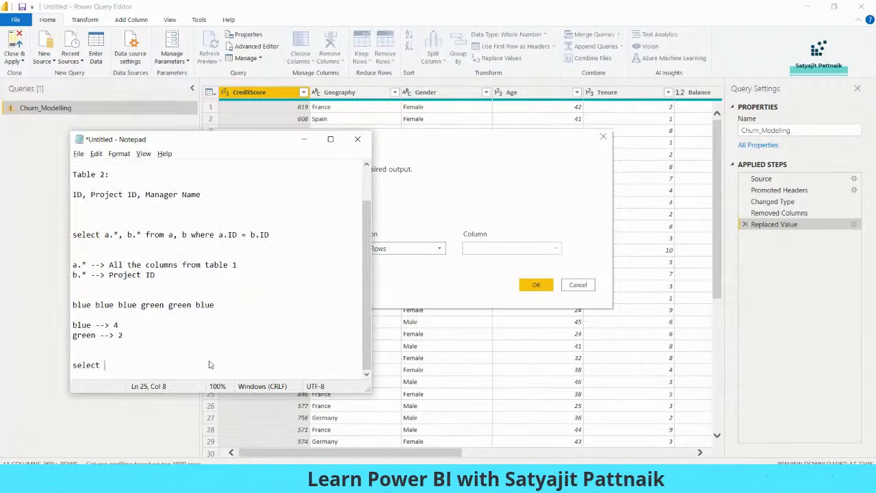
{"action": "type", "text": " color, count("}
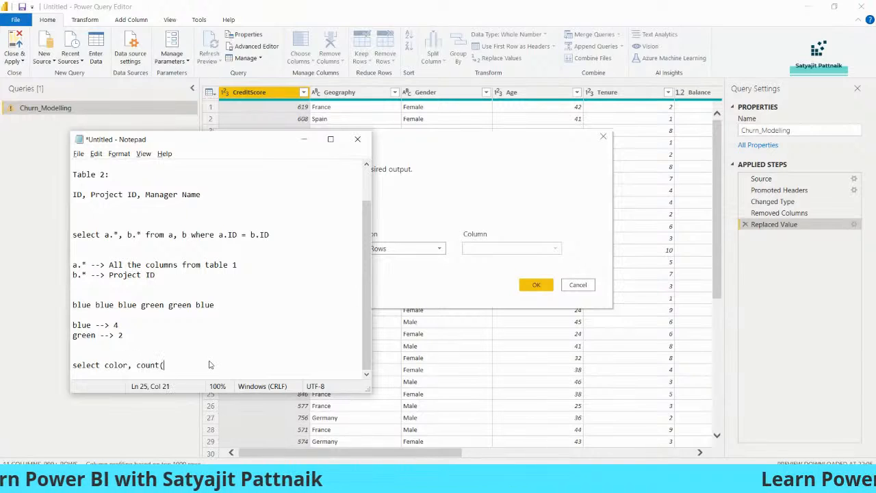
{"action": "type", "text": "*) from ta"}
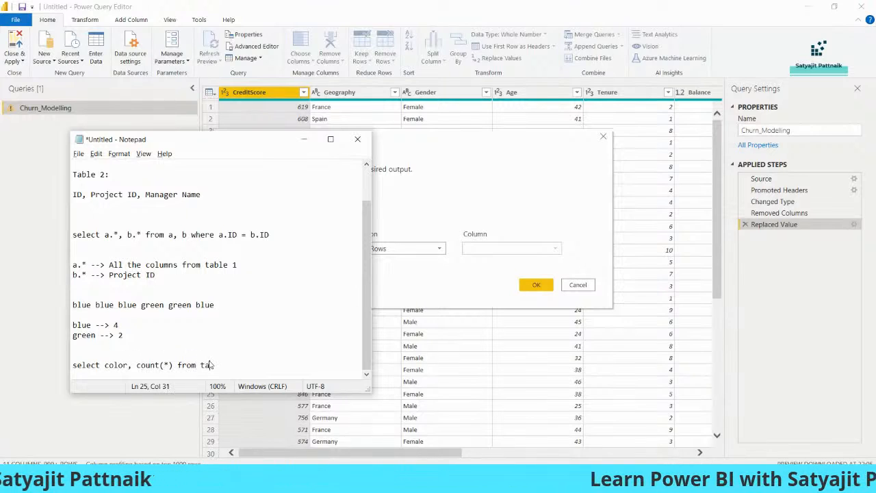
{"action": "type", "text": "ble group b"}
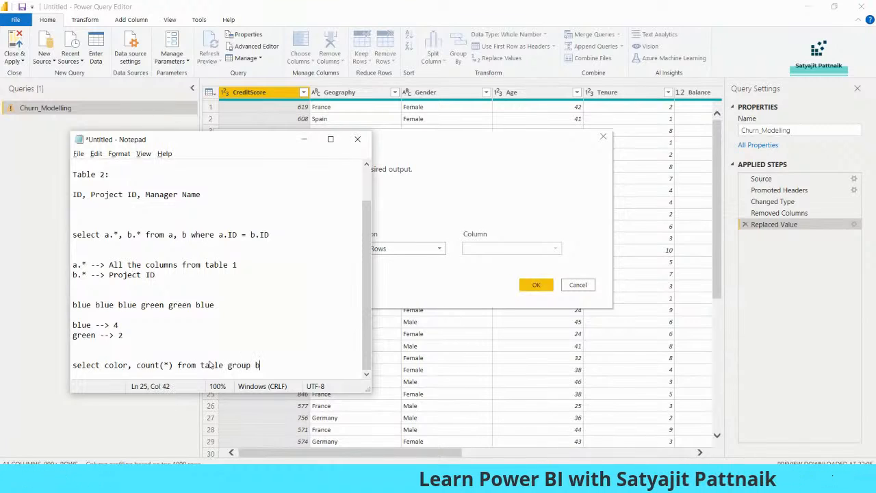
{"action": "key", "text": "shift+Home"}
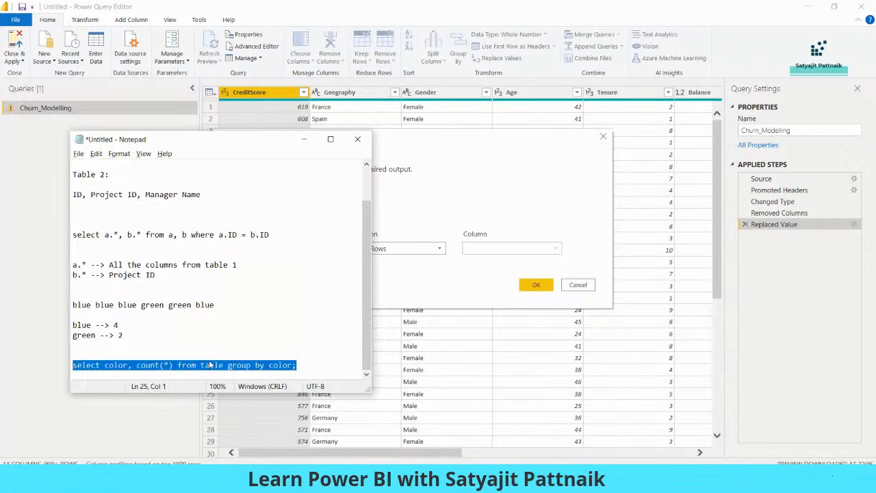
{"action": "left_click", "coordinate": [302, 141]}
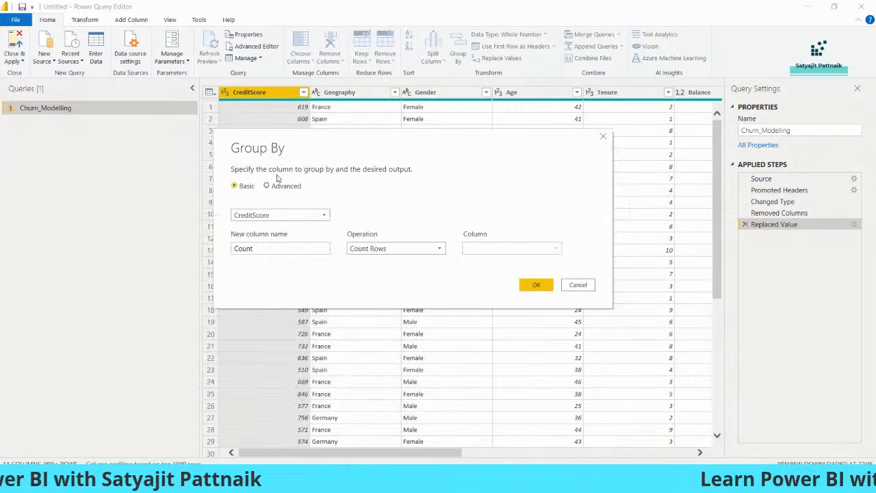
Step: Group Churn_Modelling by Gender with Gender_Count summing Exited (Female 1139, Male 898)
{"action": "left_click_drag", "start_coordinate": [352, 145], "coordinate": [364, 170]}
{"action": "left_click_drag", "start_coordinate": [428, 121], "coordinate": [474, 225]}
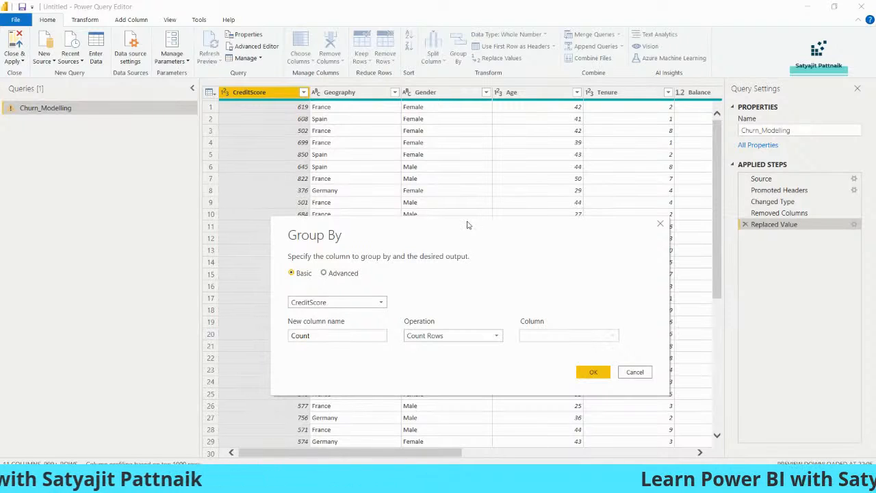
{"action": "left_click", "coordinate": [333, 308]}
{"action": "left_click", "coordinate": [320, 337]}
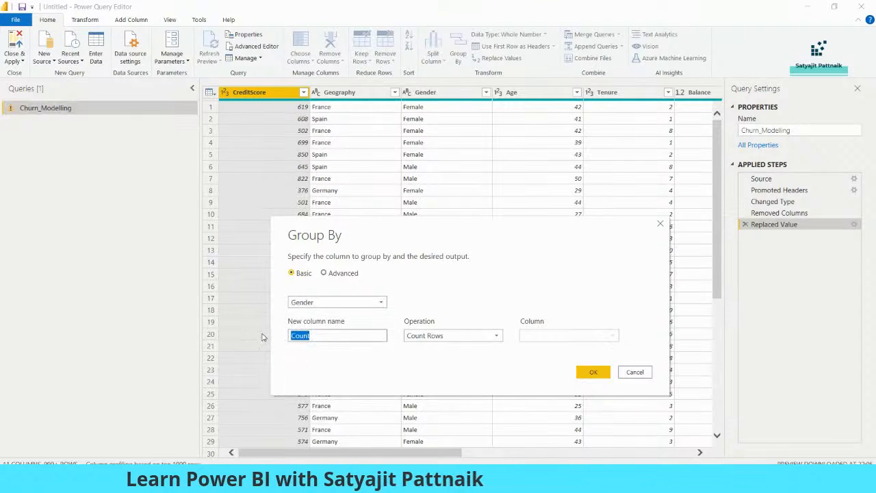
{"action": "type", "text": "Gen"}
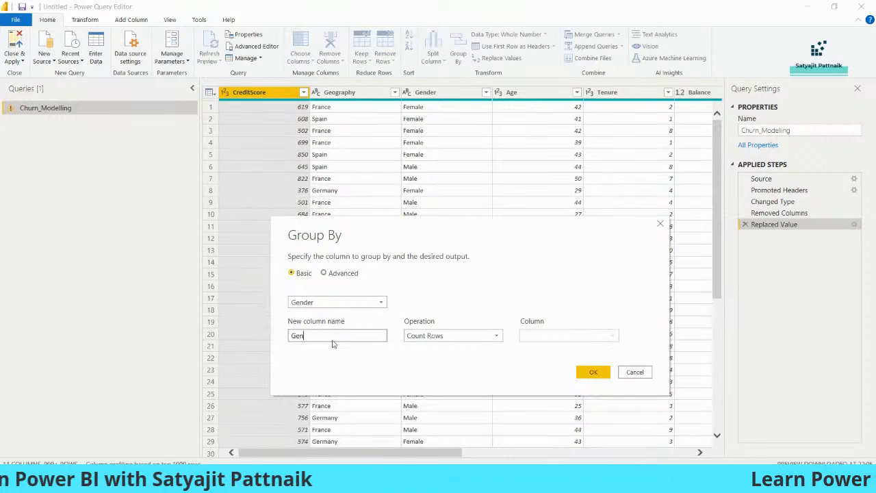
{"action": "type", "text": "der_Count"}
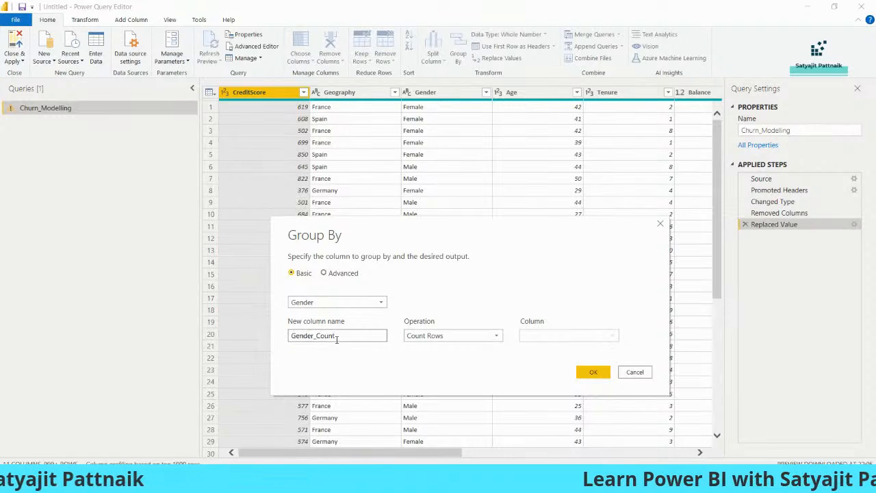
{"action": "left_click", "coordinate": [423, 339]}
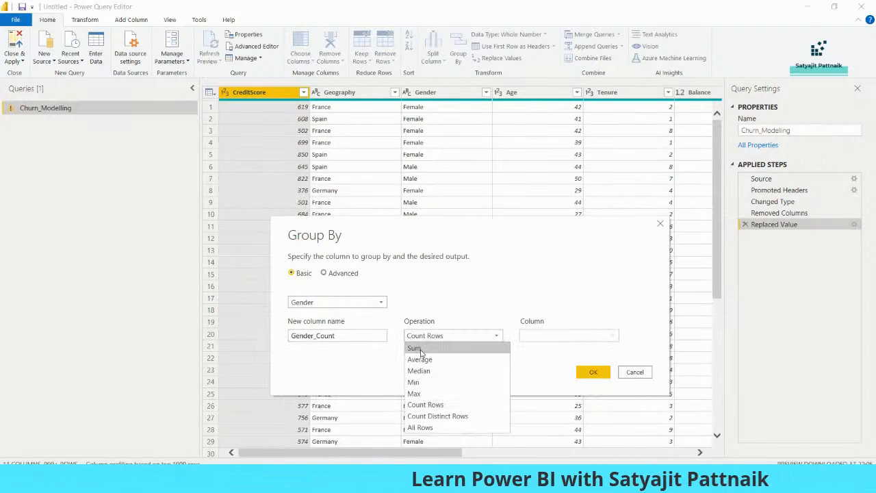
{"action": "left_click", "coordinate": [415, 349]}
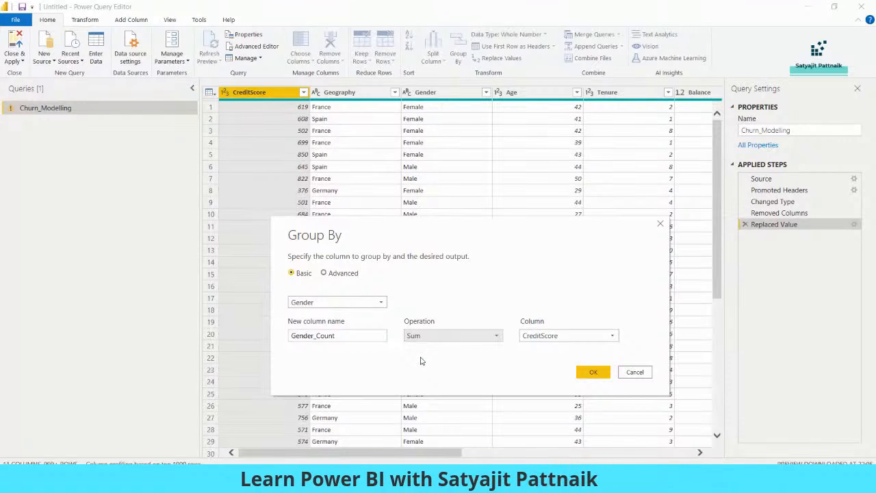
{"action": "left_click", "coordinate": [562, 338]}
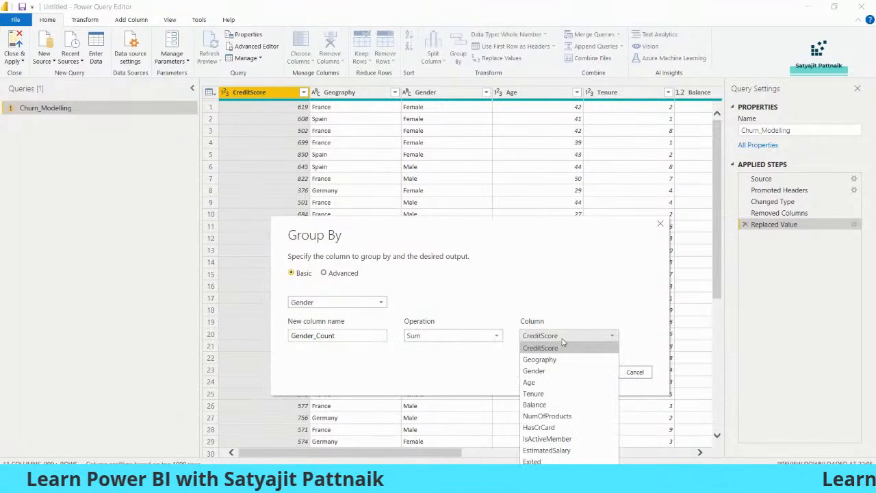
{"action": "left_click", "coordinate": [537, 461]}
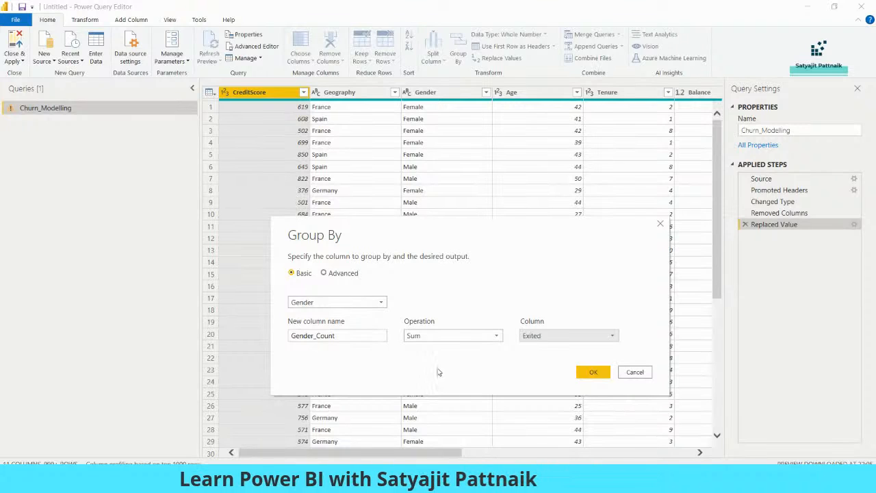
{"action": "left_click", "coordinate": [593, 373]}
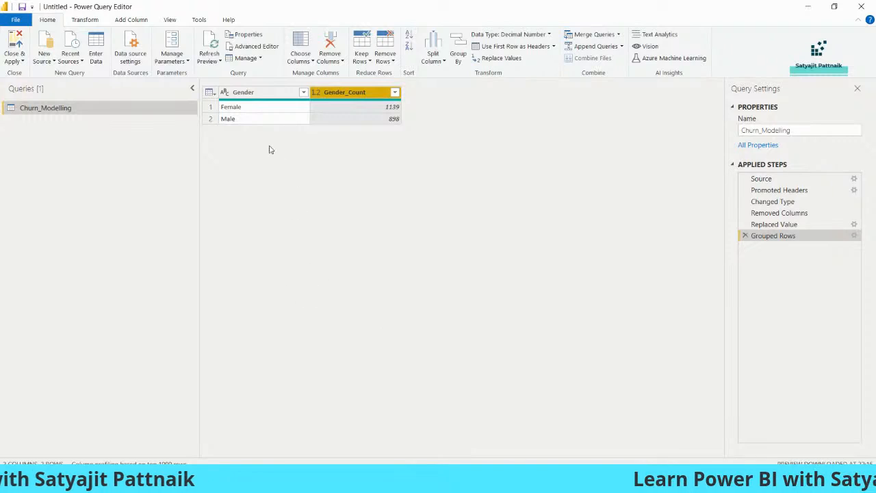
{"action": "left_click", "coordinate": [250, 118]}
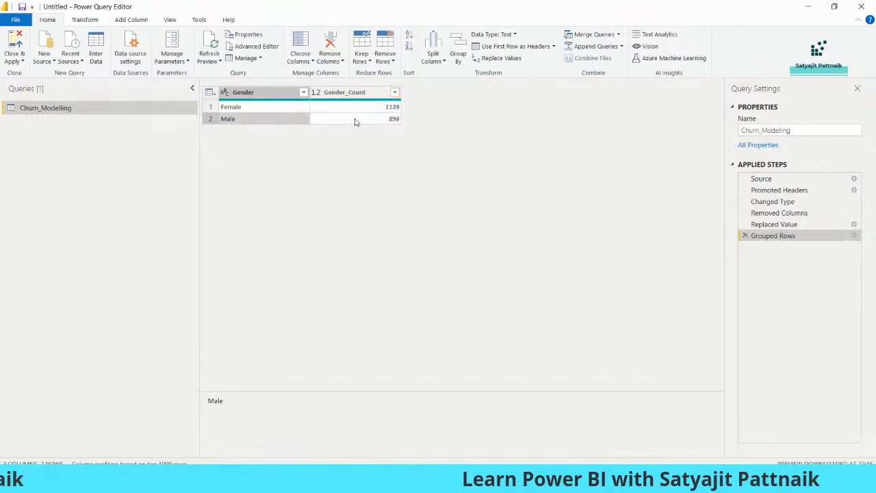
{"action": "left_click", "coordinate": [244, 121]}
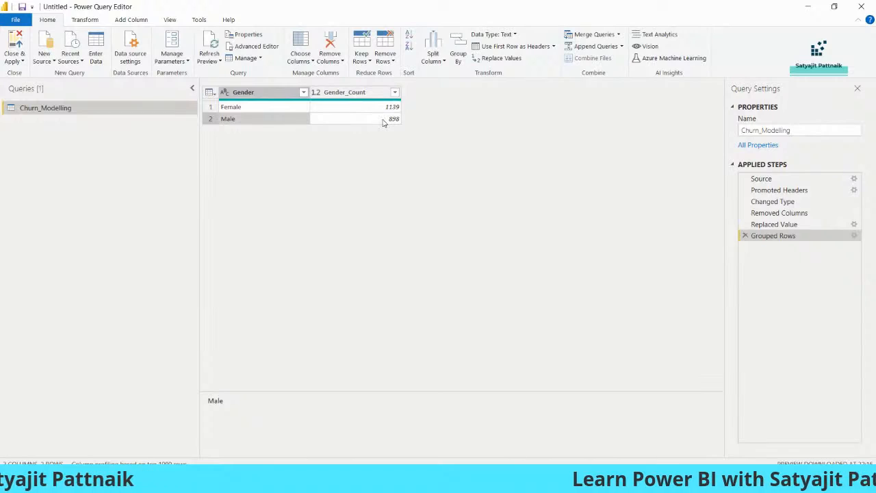
{"action": "key", "text": "Right"}
{"action": "left_click", "coordinate": [270, 121]}
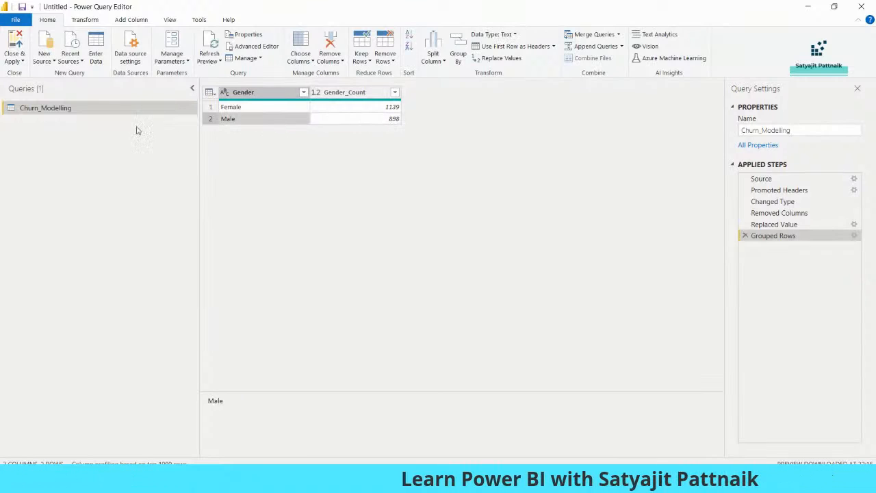
{"action": "left_click", "coordinate": [745, 236]}
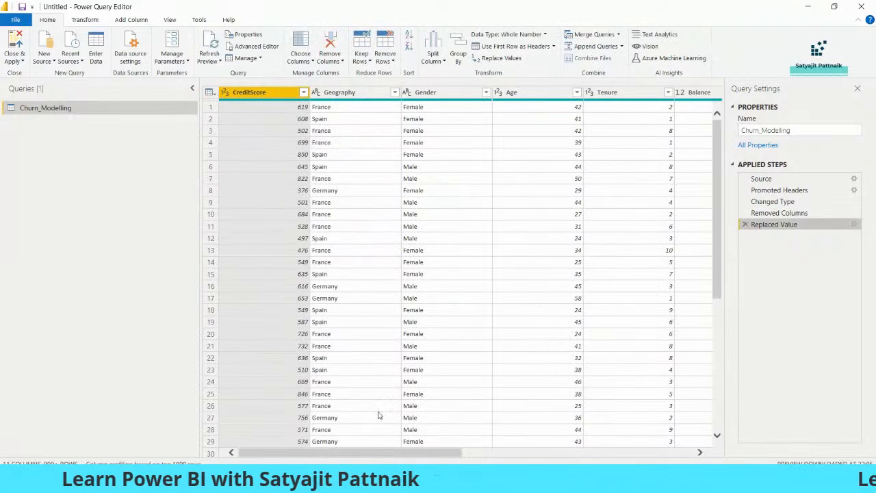
Step: Regroup by Gender summing Exited, check Close & Apply options, then delete the Grouped Rows step again
{"action": "left_click_drag", "start_coordinate": [365, 454], "coordinate": [640, 450]}
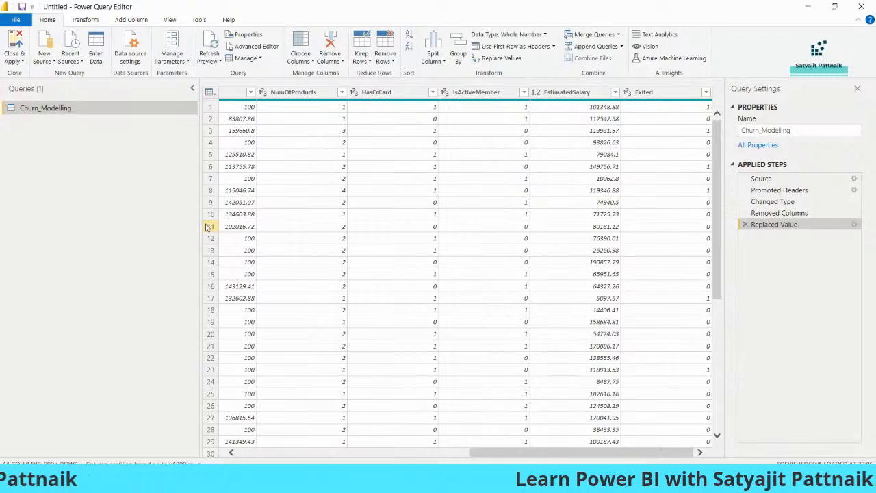
{"action": "left_click", "coordinate": [458, 55]}
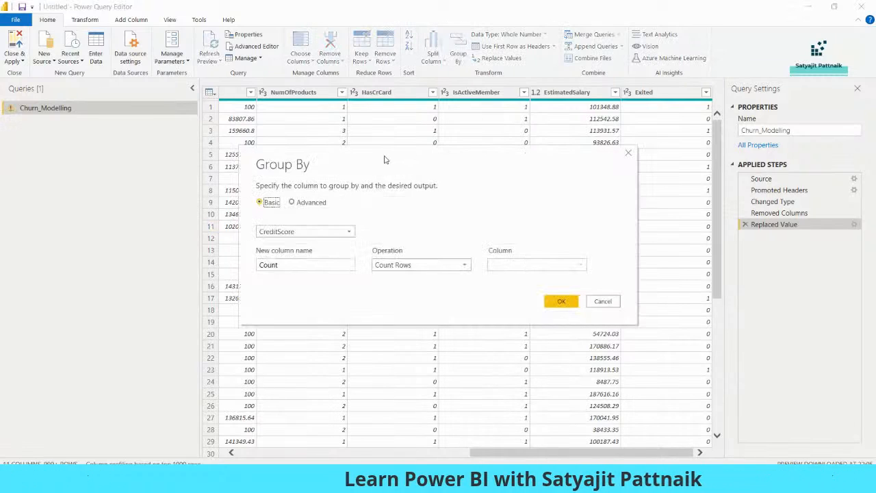
{"action": "left_click", "coordinate": [311, 232]}
{"action": "left_click", "coordinate": [312, 266]}
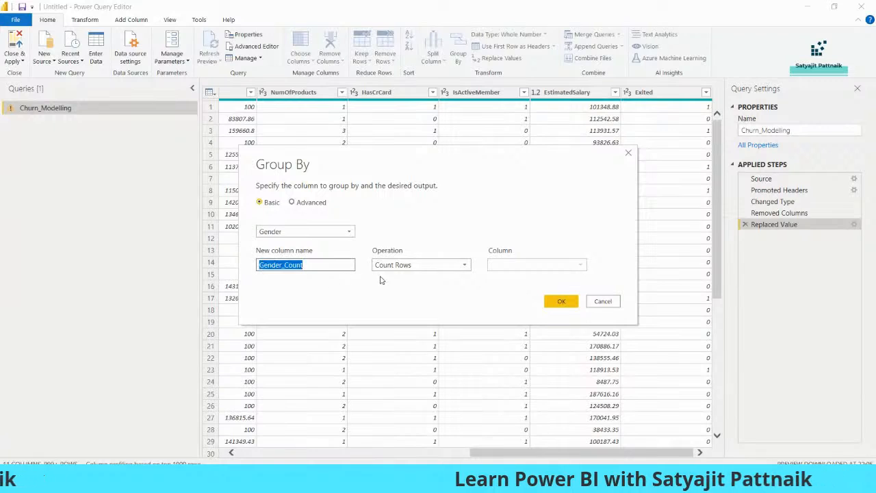
{"action": "left_click", "coordinate": [411, 265]}
{"action": "left_click", "coordinate": [401, 280]}
{"action": "left_click", "coordinate": [527, 265]}
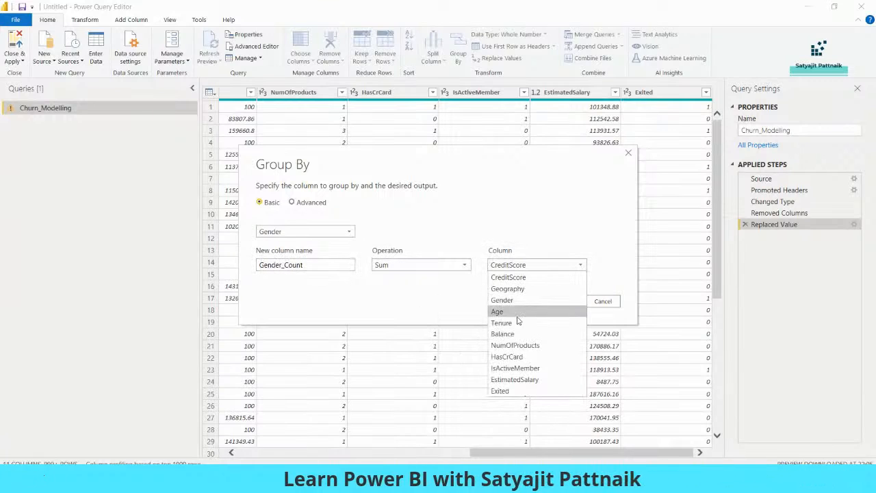
{"action": "left_click", "coordinate": [513, 390]}
{"action": "left_click", "coordinate": [563, 302]}
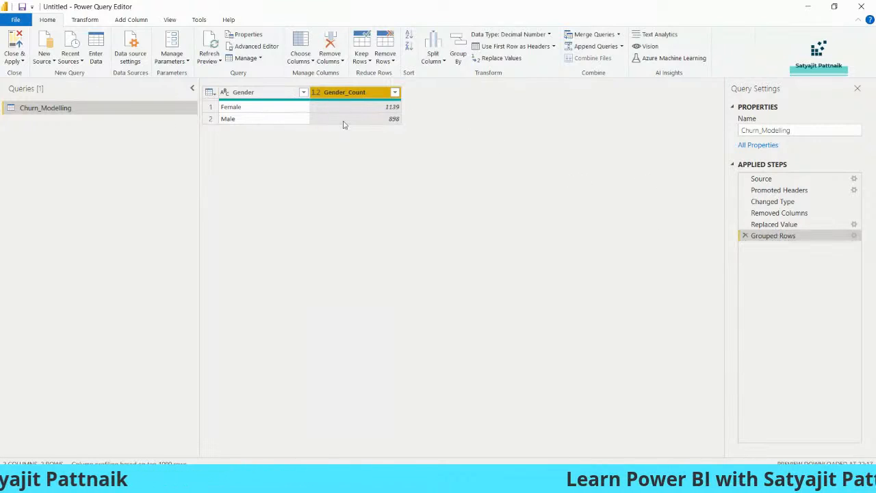
{"action": "left_click", "coordinate": [16, 59]}
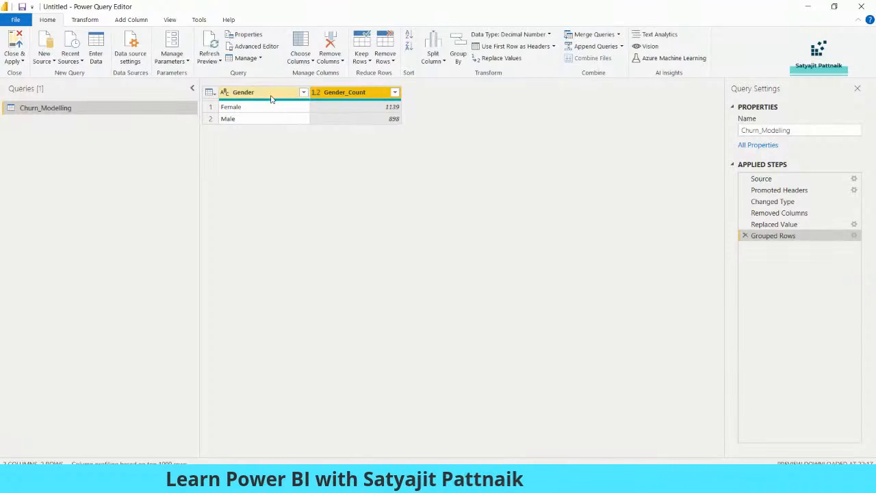
{"action": "left_click", "coordinate": [746, 236]}
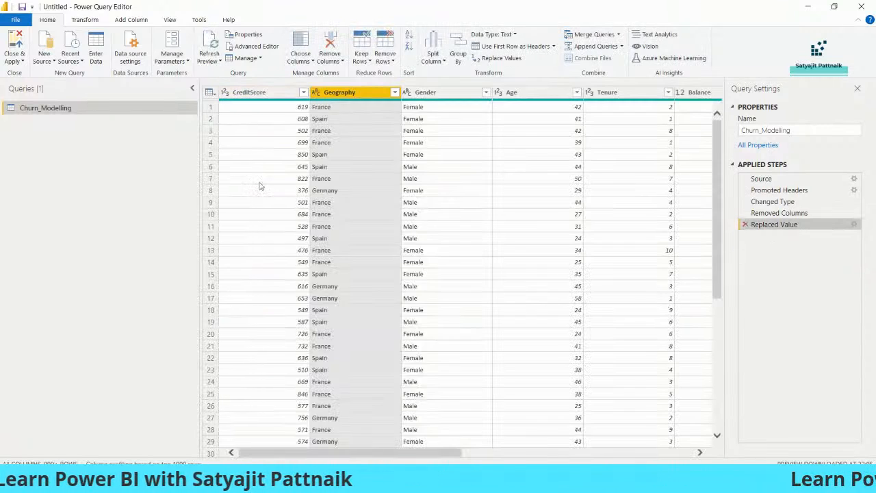
Step: Duplicate Churn_Modelling and rename the copy Gender_GroupBy
{"action": "right_click", "coordinate": [106, 107]}
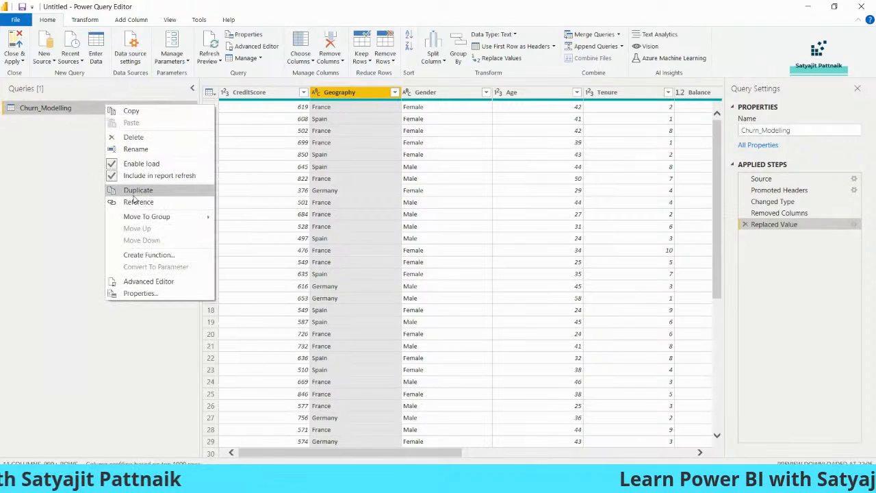
{"action": "left_click", "coordinate": [130, 189]}
{"action": "right_click", "coordinate": [60, 123]}
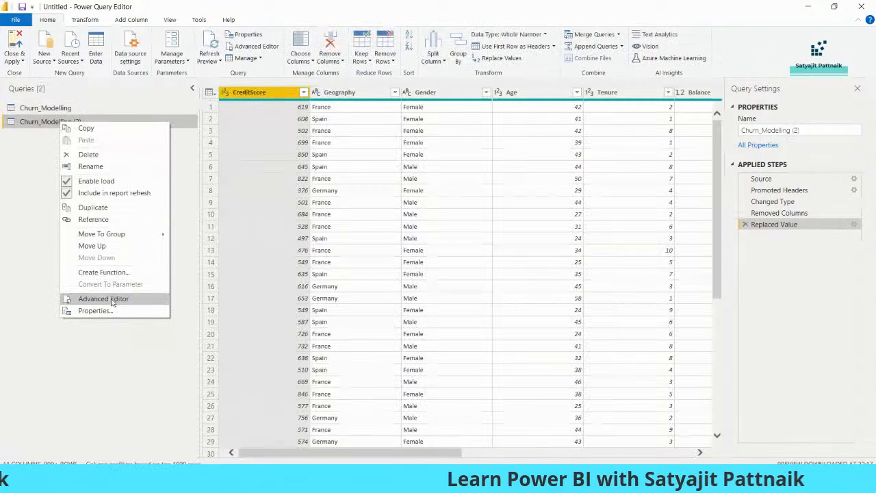
{"action": "left_click", "coordinate": [96, 166]}
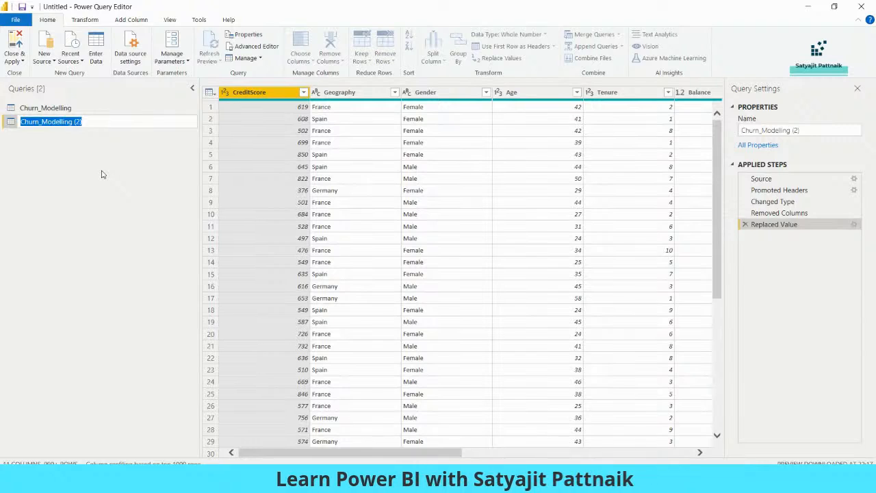
{"action": "type", "text": "Gender_GroupBy"}
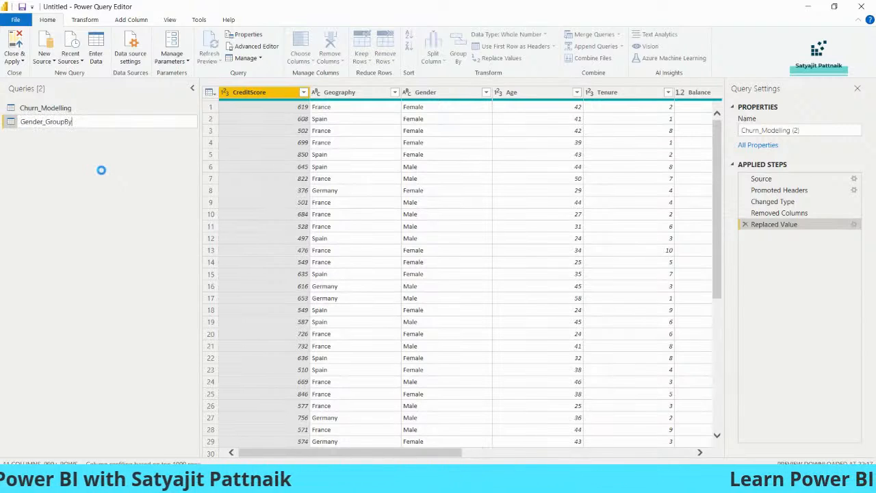
{"action": "key", "text": "Return"}
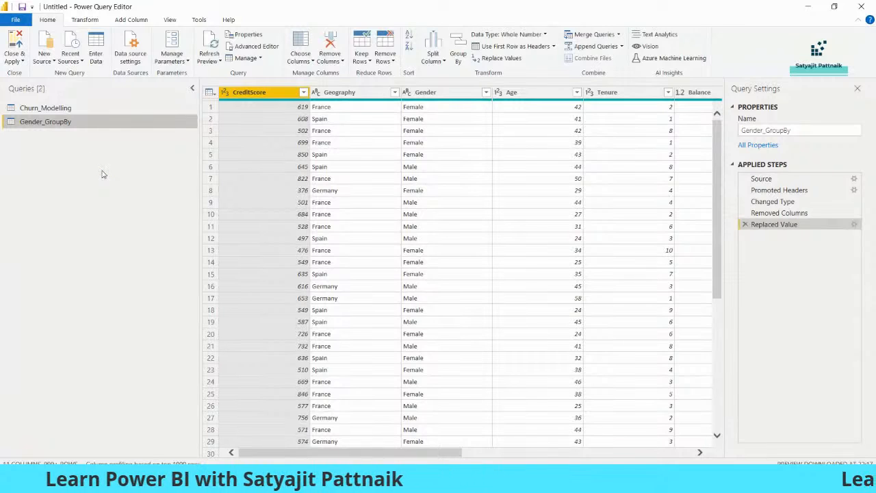
Step: Switch between Churn_Modelling and Gender_GroupBy to compare them
{"action": "left_click", "coordinate": [73, 111]}
{"action": "left_click", "coordinate": [73, 123]}
{"action": "left_click", "coordinate": [80, 111]}
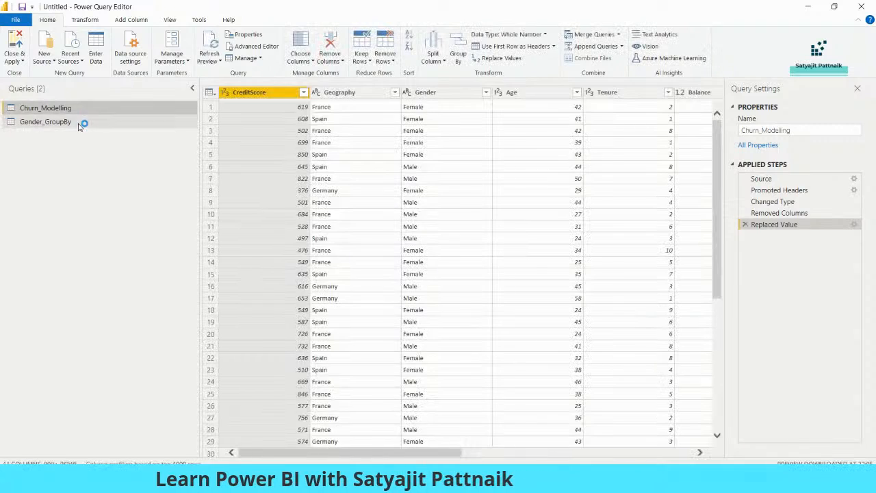
{"action": "left_click", "coordinate": [80, 122]}
Step: Group Gender_GroupBy by Gender with Gender_Count summing Exited
{"action": "left_click", "coordinate": [458, 54]}
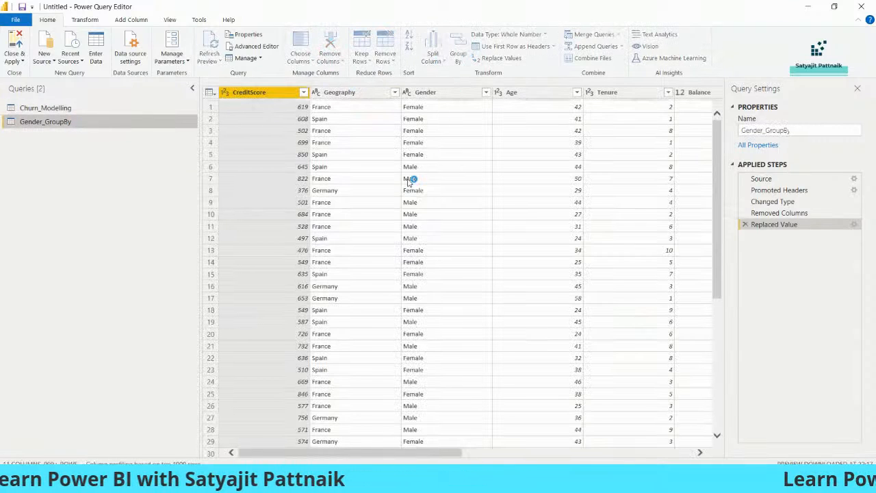
{"action": "left_click", "coordinate": [274, 232]}
{"action": "left_click", "coordinate": [288, 267]}
{"action": "key", "text": "Tab"}
{"action": "type", "text": "Gender_Count"}
{"action": "left_click", "coordinate": [421, 265]}
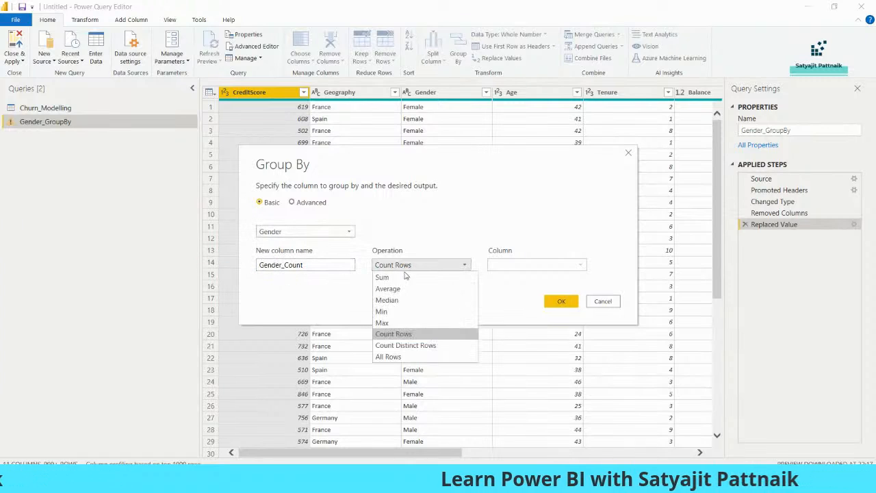
{"action": "left_click", "coordinate": [394, 276]}
{"action": "left_click", "coordinate": [537, 265]}
{"action": "left_click", "coordinate": [500, 390]}
{"action": "left_click", "coordinate": [562, 302]}
Step: Confirm Churn_Modelling stays ungrouped, then paste a copy of Gender_GroupBy
{"action": "left_click", "coordinate": [74, 110]}
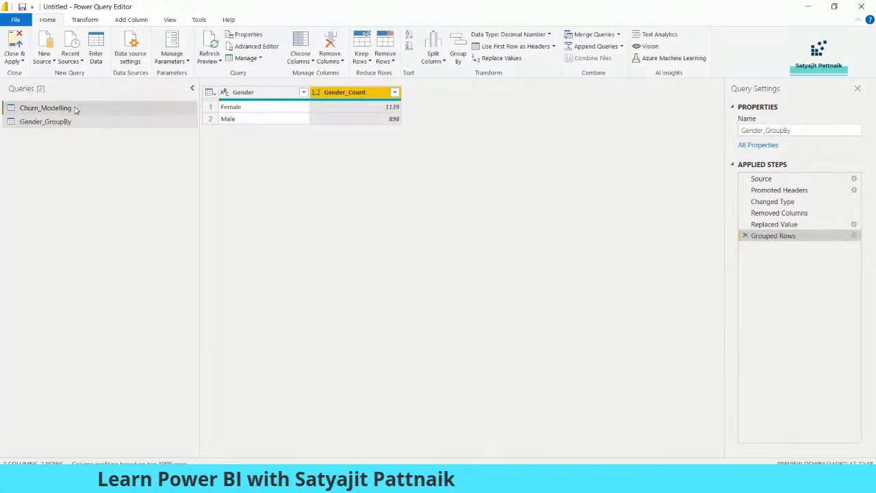
{"action": "left_click", "coordinate": [88, 126]}
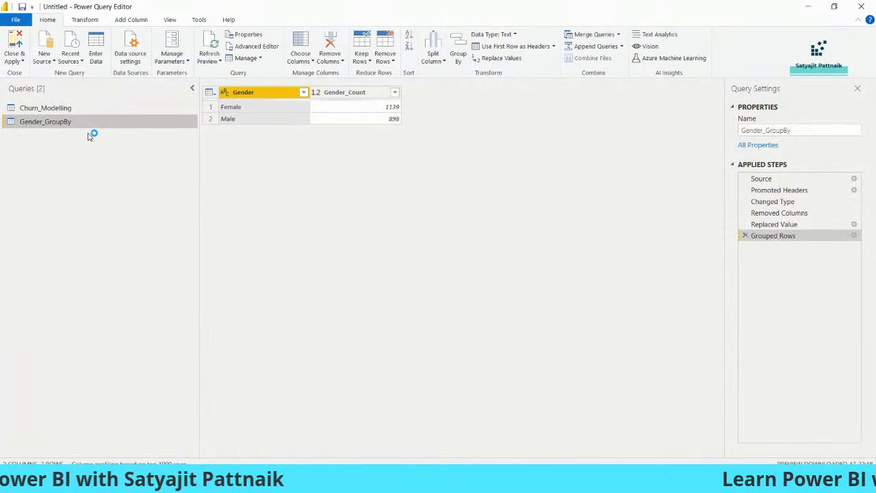
{"action": "key", "text": "ctrl+v"}
Step: Rename the pasted copy of Gender_GroupBy to Geography_GroupBy
{"action": "right_click", "coordinate": [87, 139]}
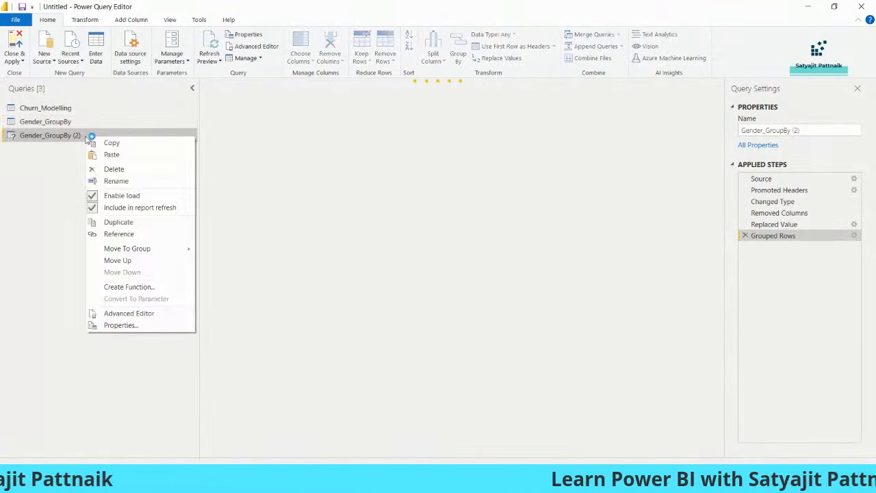
{"action": "left_click", "coordinate": [116, 181]}
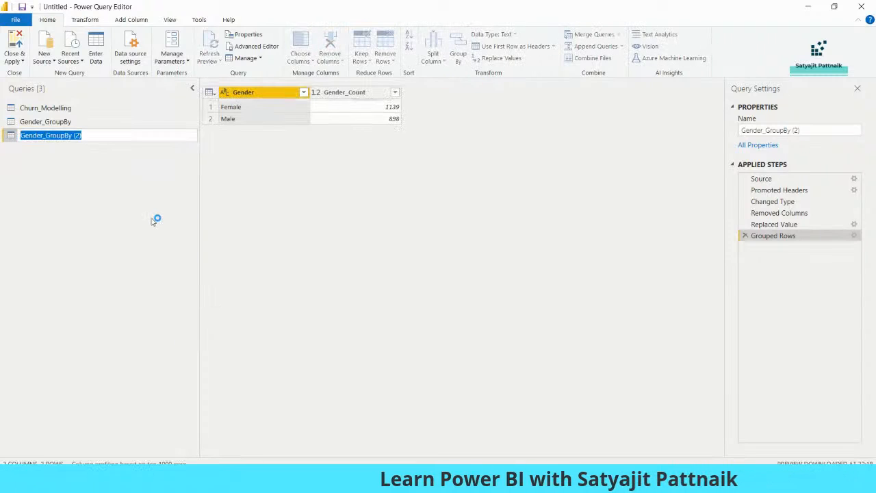
{"action": "type", "text": "Geography_G"}
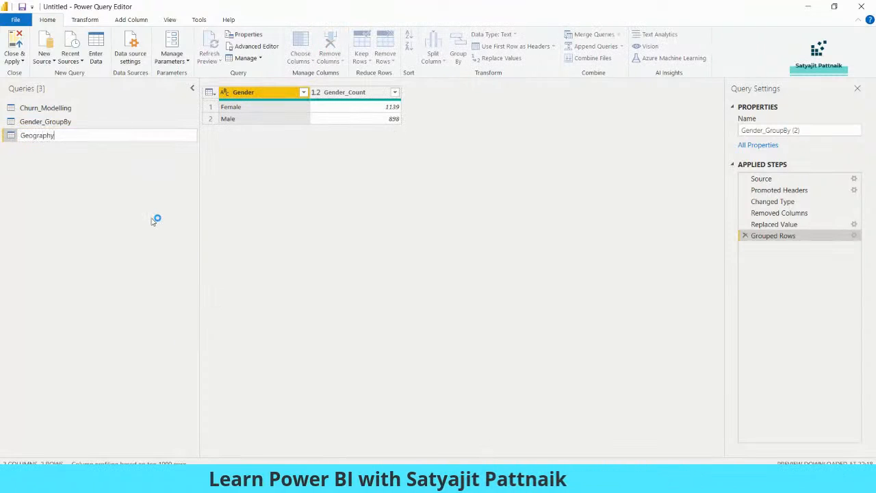
{"action": "key", "text": "Return"}
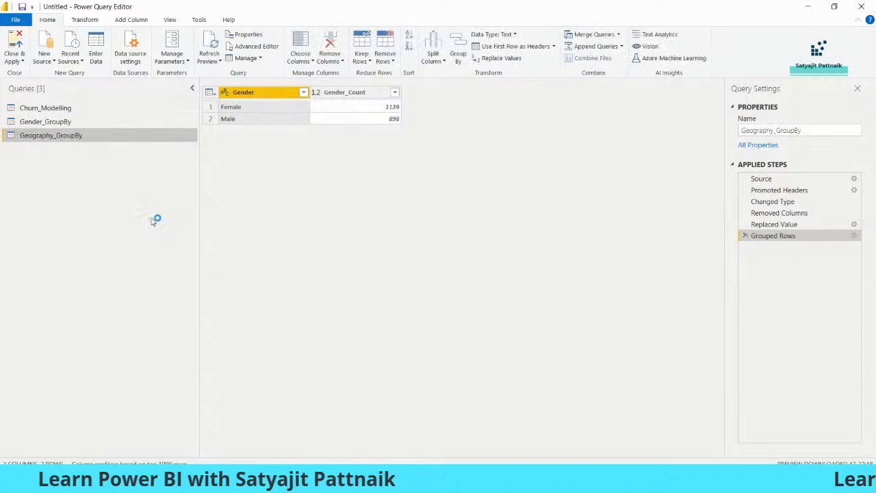
{"action": "left_click", "coordinate": [304, 92]}
{"action": "left_click", "coordinate": [76, 140]}
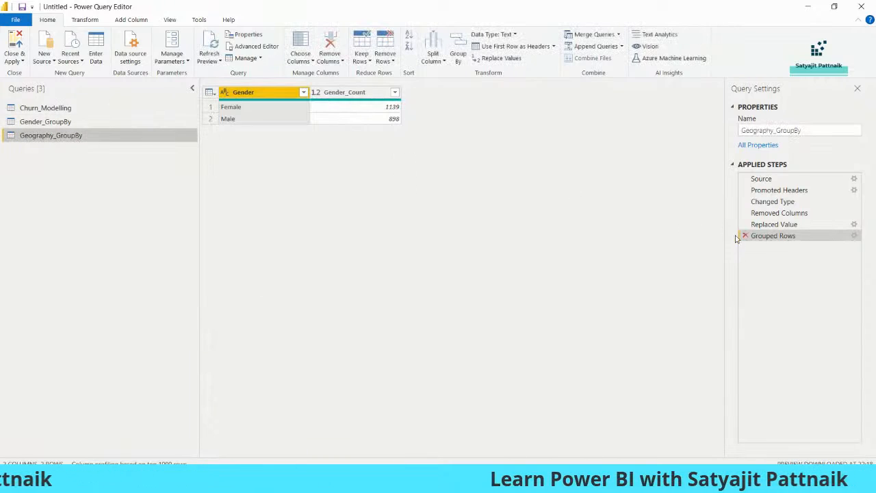
{"action": "right_click", "coordinate": [85, 136]}
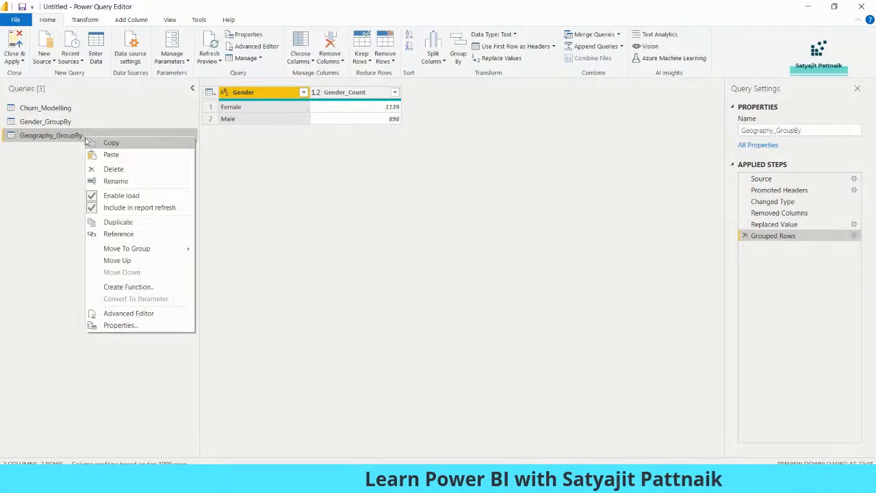
Step: Check Geography_GroupBy's M code, then delete its copied Gender Grouped Rows step
{"action": "left_click", "coordinate": [130, 313]}
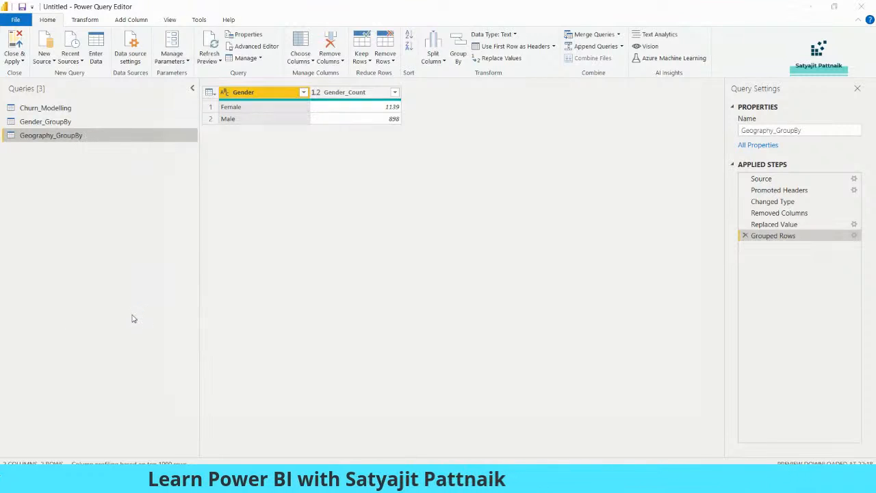
{"action": "left_click", "coordinate": [714, 56]}
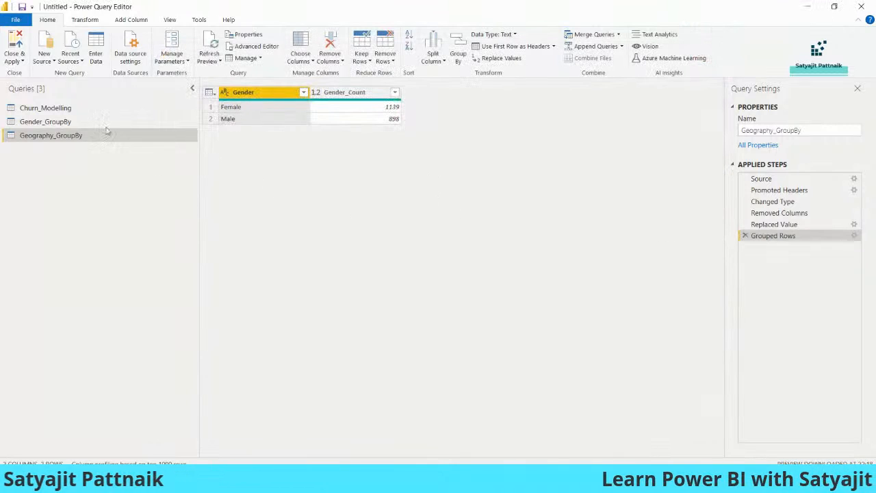
{"action": "left_click", "coordinate": [109, 135]}
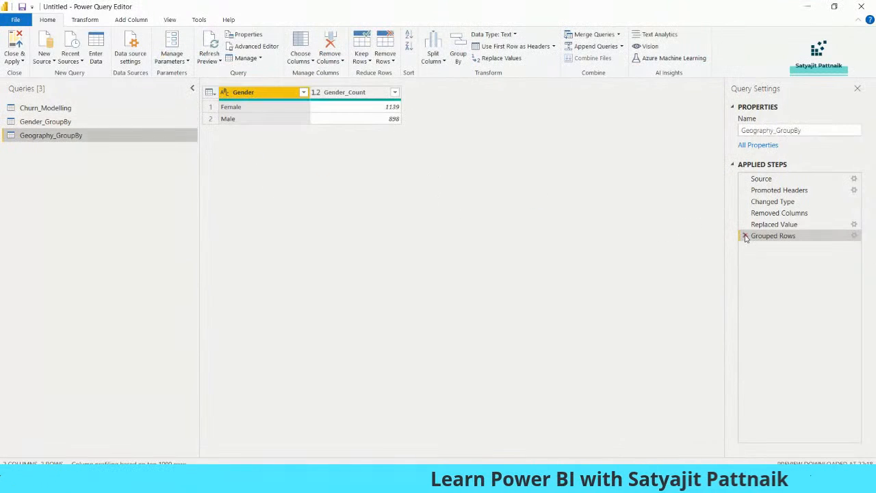
{"action": "left_click", "coordinate": [745, 235]}
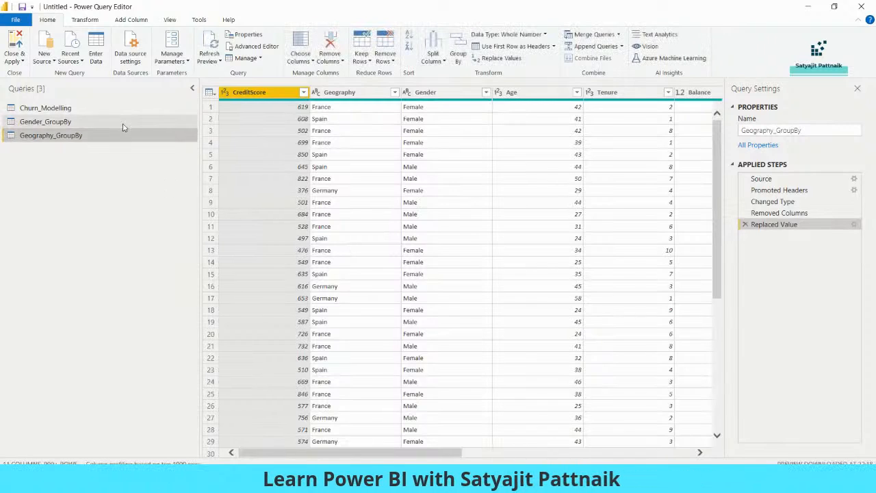
Step: Group by Geography with Geography_Count summing Exited (France 810, Spain 413, Germany 814)
{"action": "left_click", "coordinate": [458, 54]}
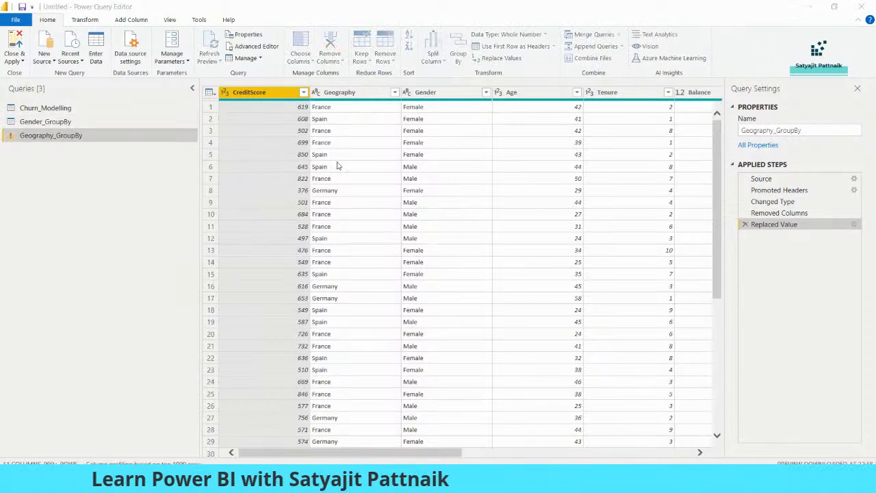
{"action": "left_click", "coordinate": [305, 232]}
{"action": "left_click", "coordinate": [299, 261]}
{"action": "left_click_drag", "start_coordinate": [281, 265], "coordinate": [210, 264]}
{"action": "type", "text": "Gr"}
{"action": "type", "text": "og"}
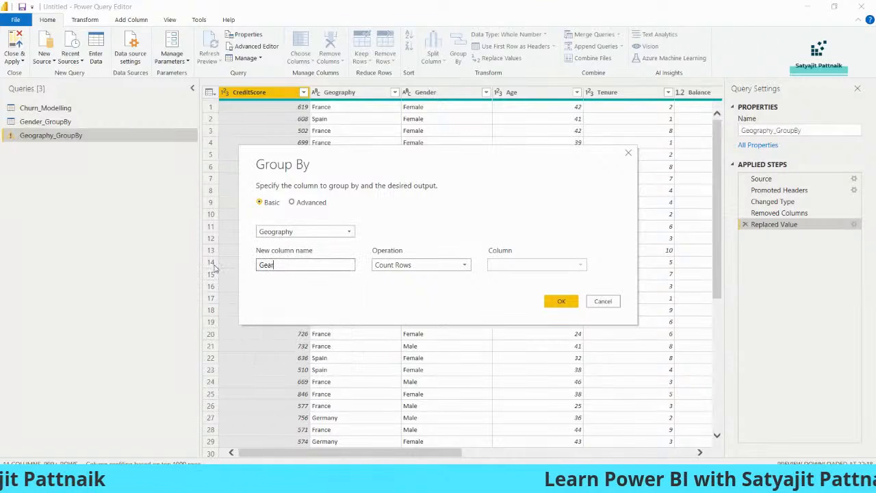
{"action": "key", "text": "BackSpace"}
{"action": "key", "text": "BackSpace"}
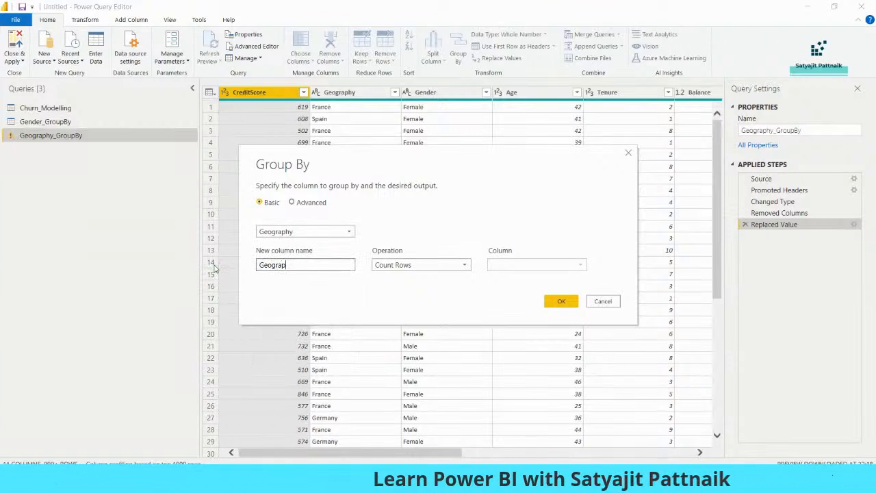
{"action": "type", "text": "ography_Count"}
{"action": "left_click", "coordinate": [421, 264]}
{"action": "left_click", "coordinate": [384, 277]}
{"action": "left_click", "coordinate": [534, 265]}
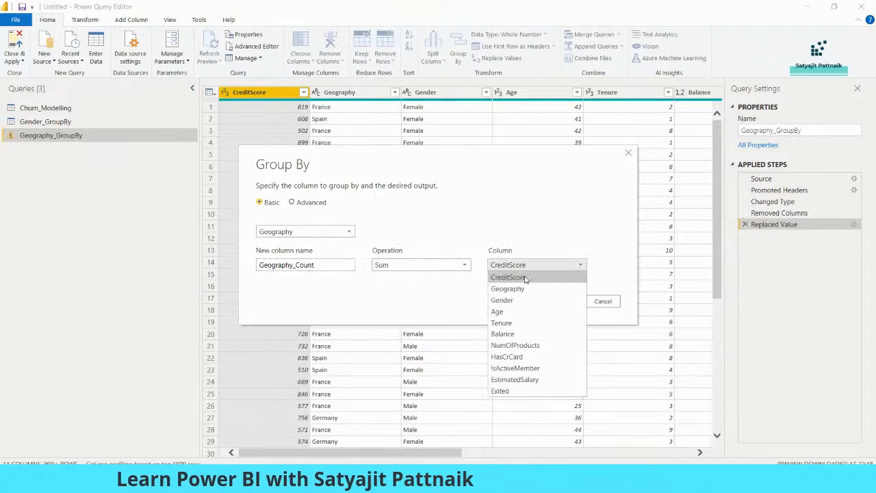
{"action": "left_click", "coordinate": [500, 391]}
{"action": "left_click", "coordinate": [558, 301]}
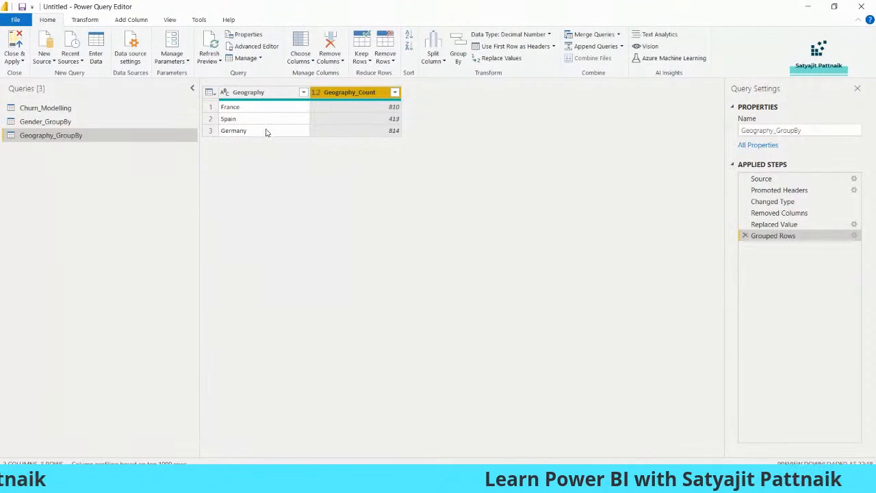
{"action": "left_click", "coordinate": [250, 108]}
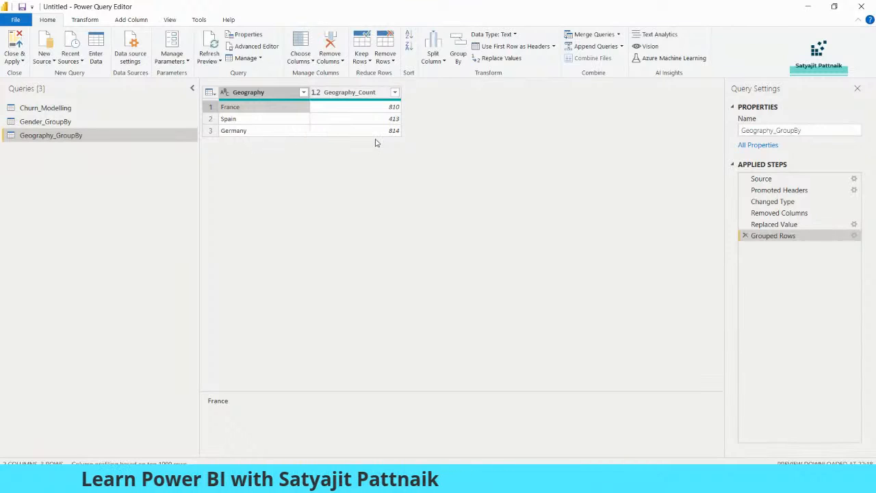
Step: Check the Gender_GroupBy and Geography_GroupBy results, then return to the full Churn_Modelling table
{"action": "left_click", "coordinate": [107, 121]}
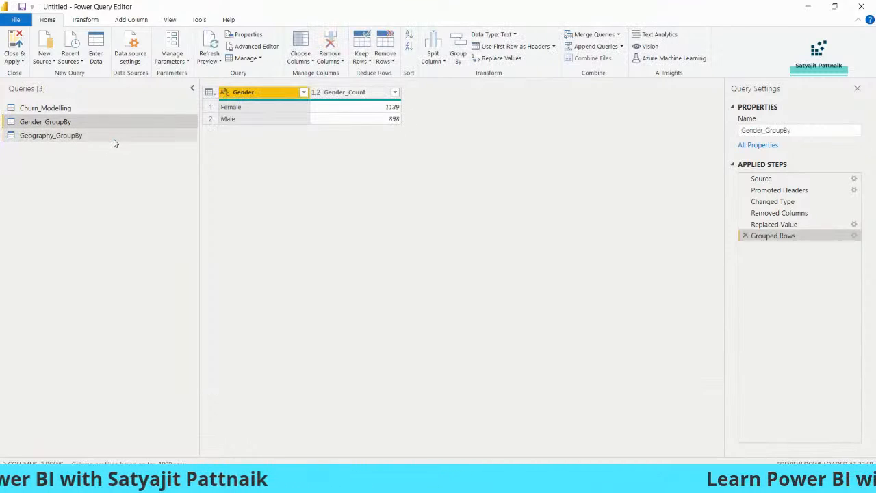
{"action": "left_click", "coordinate": [114, 140]}
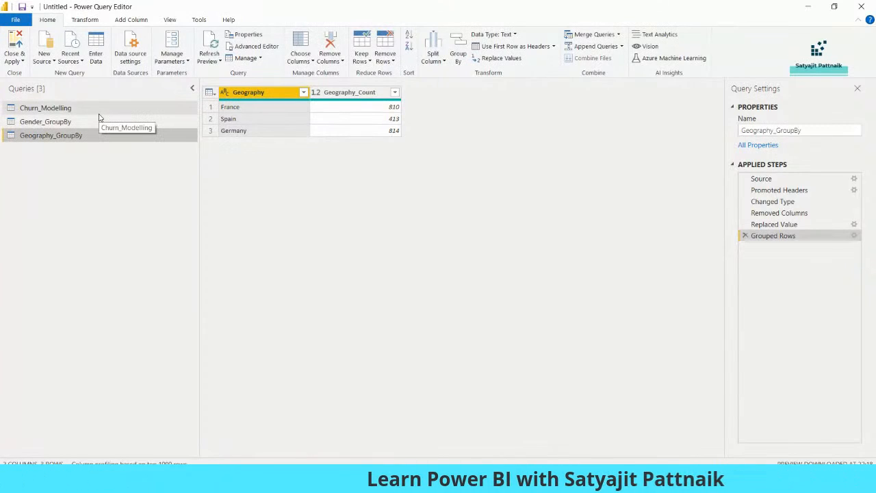
{"action": "left_click", "coordinate": [100, 115]}
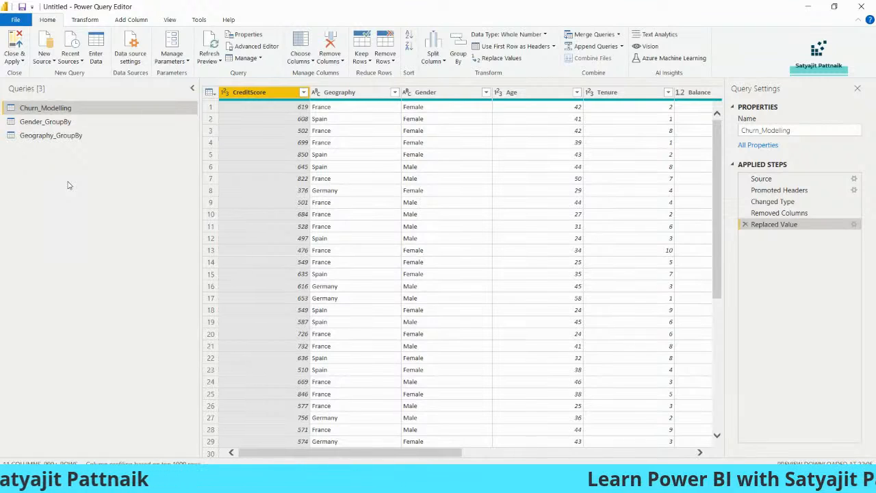
Step: Delete the Removed Columns step from the Churn_Modelling query's Applied Steps
{"action": "left_click", "coordinate": [16, 60]}
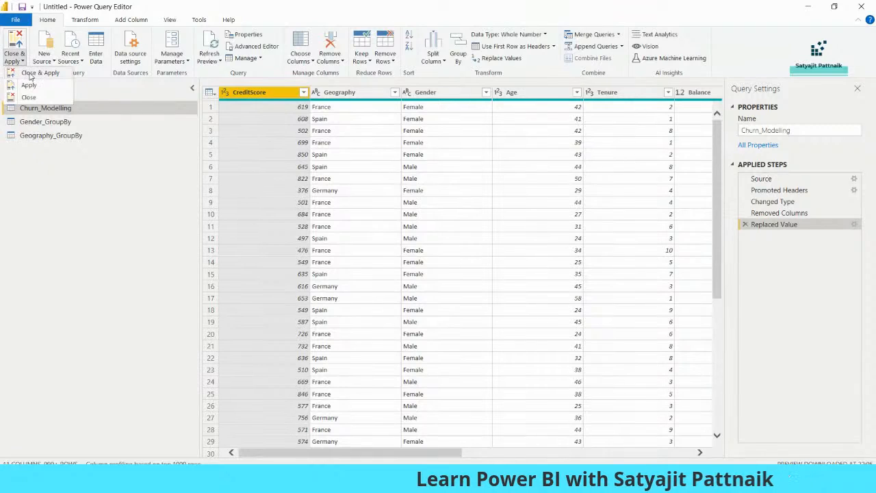
{"action": "left_click", "coordinate": [30, 77]}
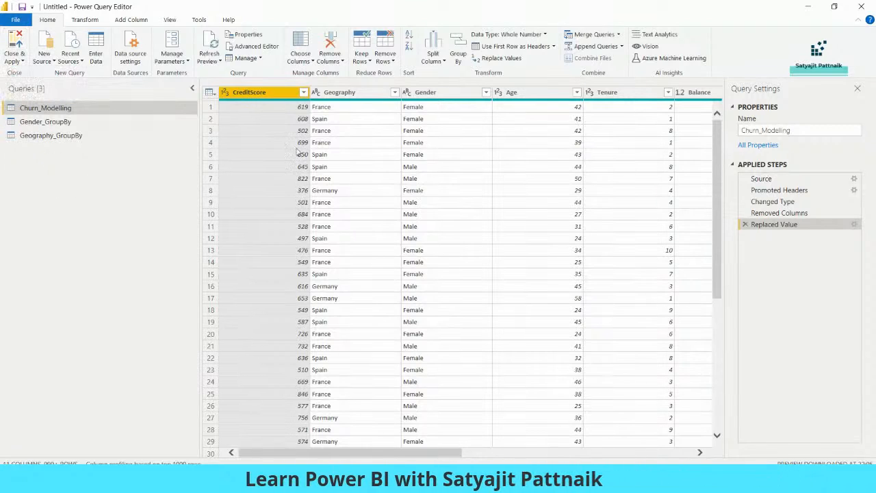
{"action": "mouse_move", "coordinate": [386, 454]}
{"action": "left_mouse_down"}
{"action": "mouse_move", "coordinate": [587, 459]}
{"action": "mouse_move", "coordinate": [401, 453]}
{"action": "left_mouse_up"}
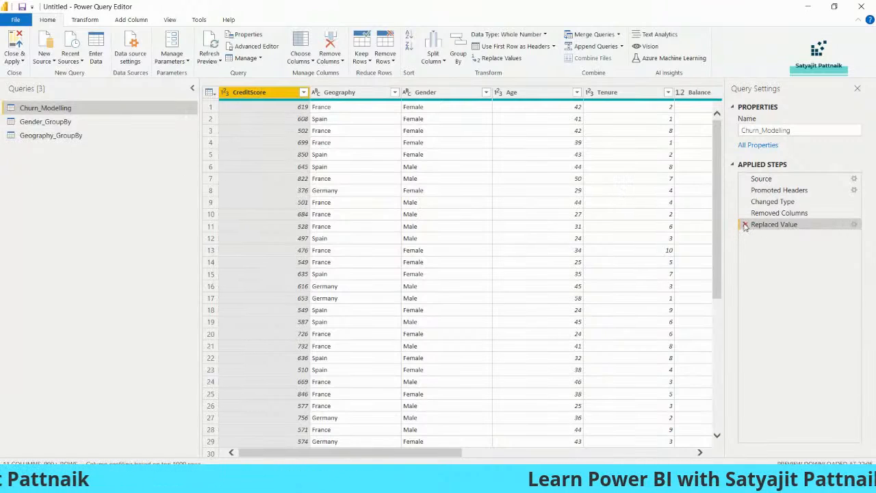
{"action": "left_click", "coordinate": [777, 214]}
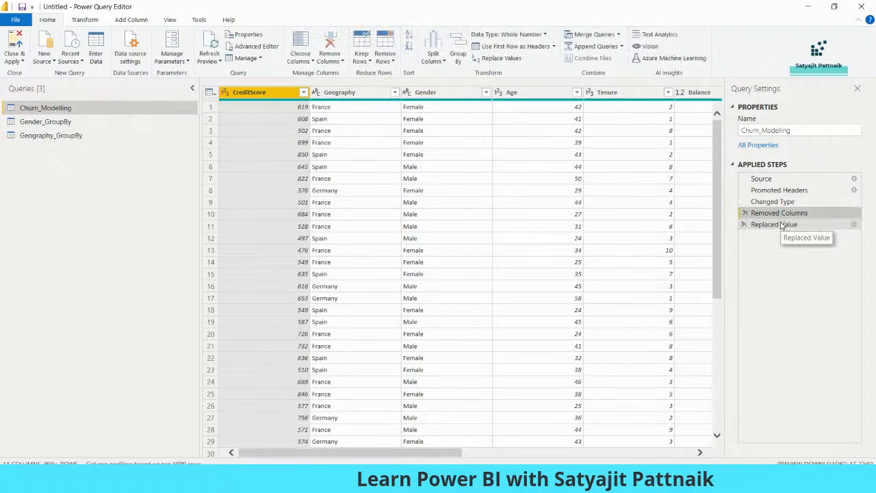
{"action": "left_click", "coordinate": [746, 212]}
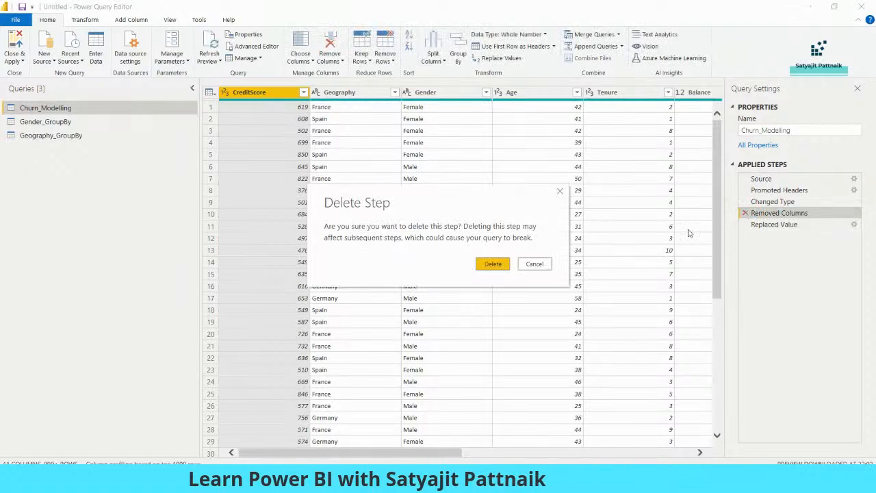
{"action": "left_click", "coordinate": [492, 264]}
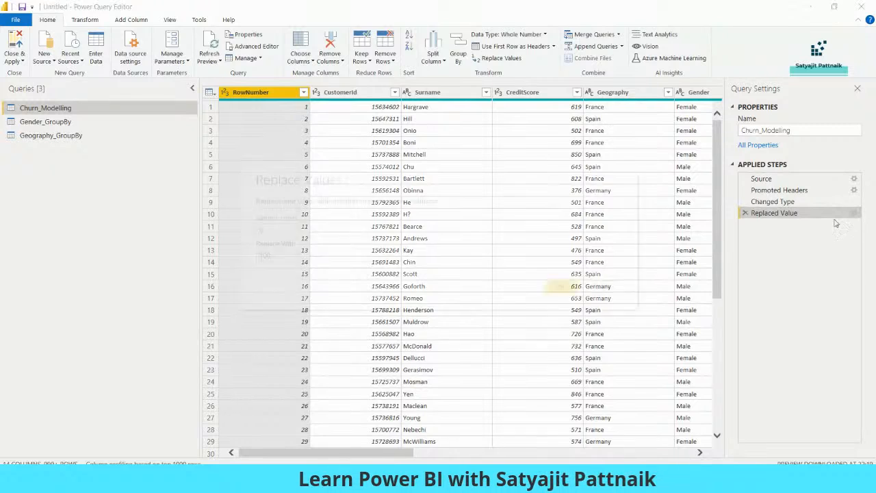
Step: Delete the Replaced Value step after reviewing its settings, then Close & Apply
{"action": "left_click", "coordinate": [855, 213]}
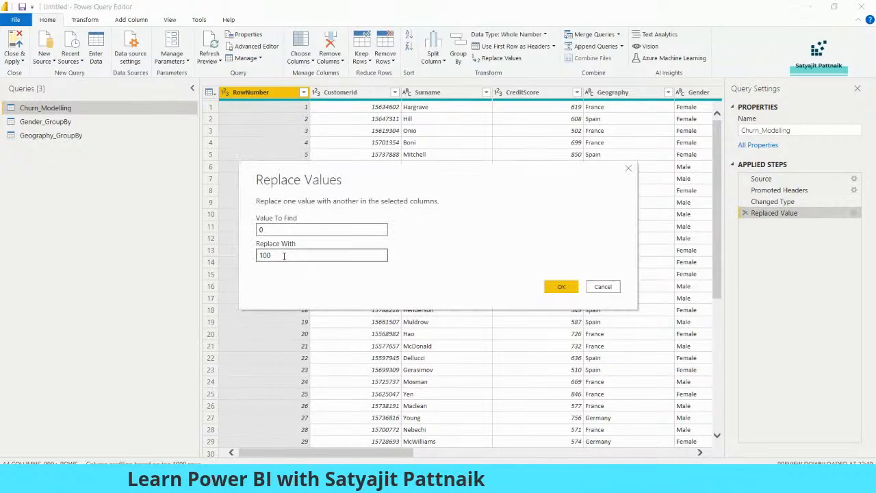
{"action": "left_click", "coordinate": [616, 286]}
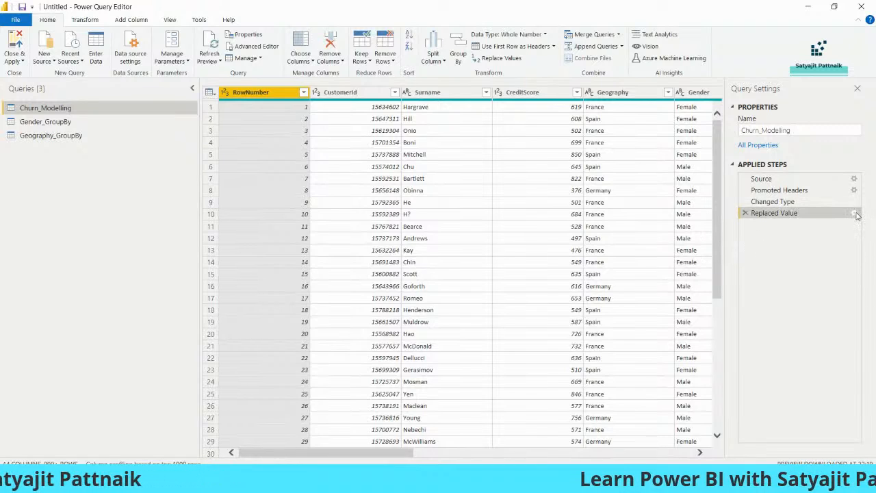
{"action": "left_click", "coordinate": [855, 213]}
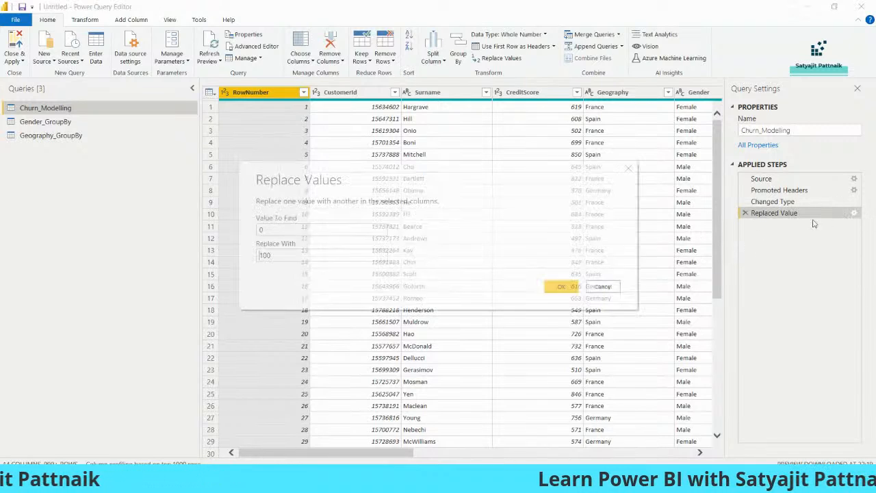
{"action": "left_click", "coordinate": [598, 292]}
{"action": "left_click", "coordinate": [746, 214]}
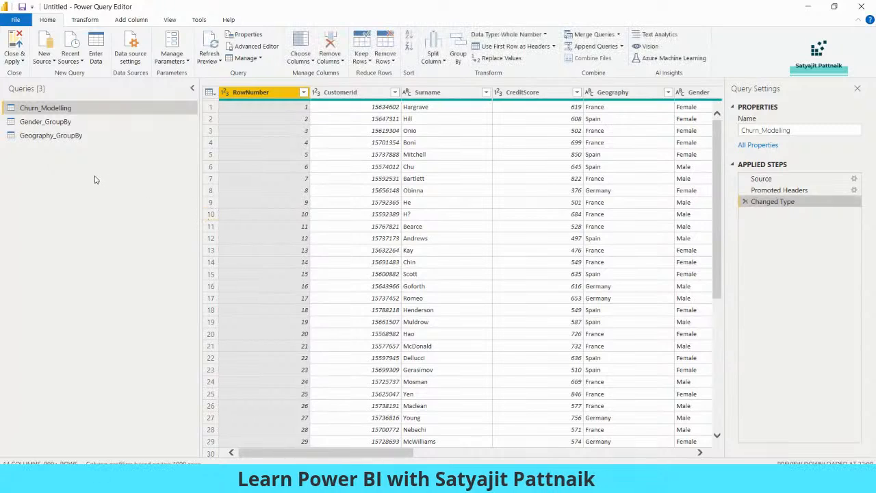
{"action": "left_click", "coordinate": [17, 61]}
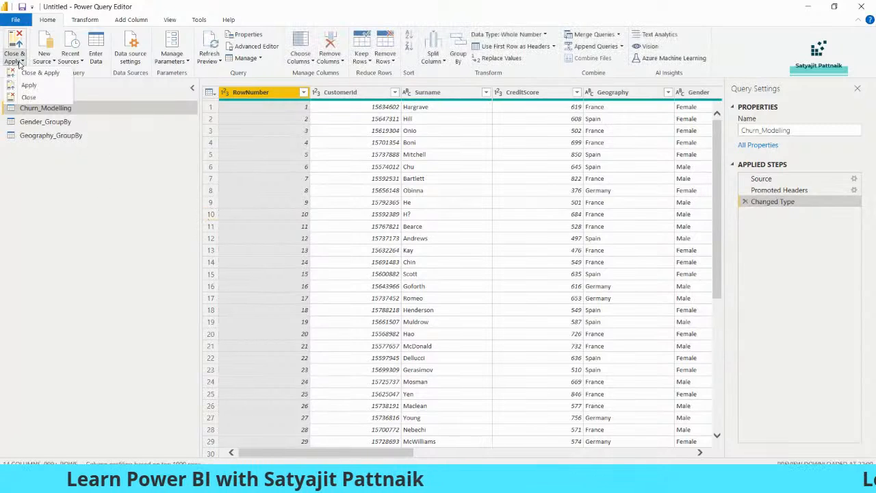
{"action": "left_click", "coordinate": [24, 73]}
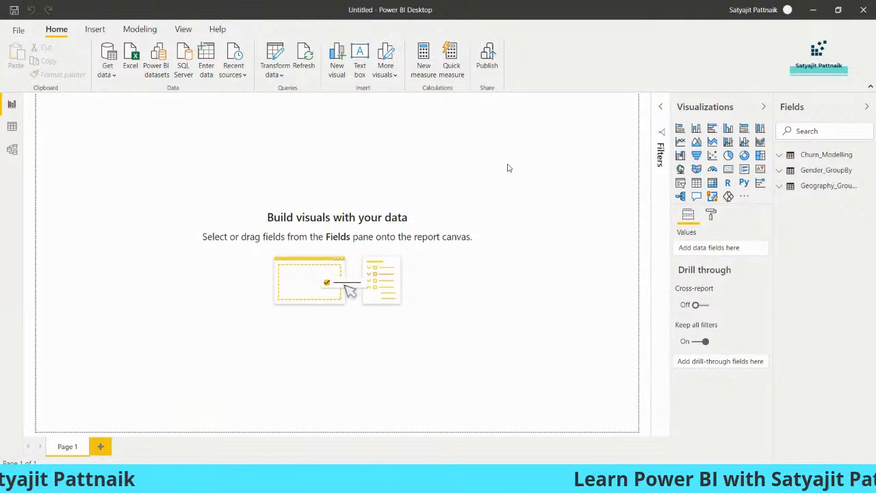
Step: Widen the Fields pane, reopen Transform data, and Close & Apply back to Report view
{"action": "left_click_drag", "start_coordinate": [775, 200], "coordinate": [731, 201]}
{"action": "left_click", "coordinate": [271, 72]}
{"action": "left_click", "coordinate": [304, 92]}
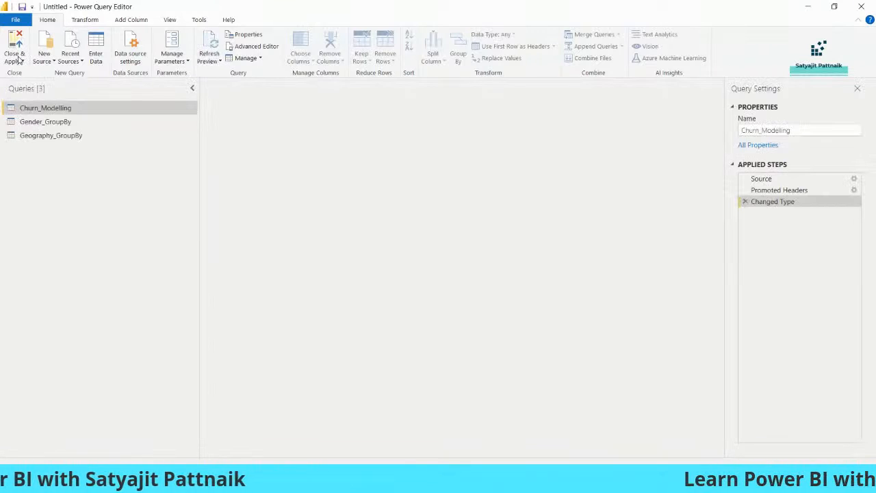
{"action": "left_click", "coordinate": [19, 63]}
{"action": "left_click", "coordinate": [246, 139]}
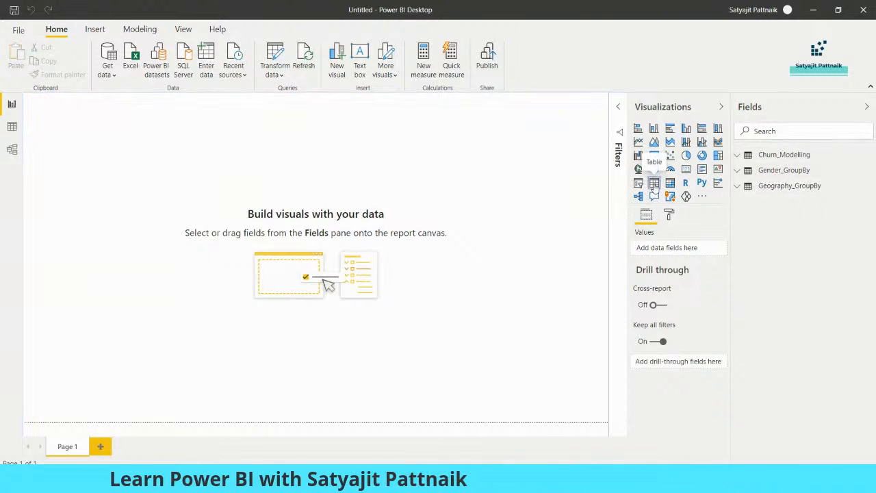
Step: Add a table visual and enlarge it across most of the report canvas
{"action": "left_click", "coordinate": [654, 182]}
{"action": "left_click_drag", "start_coordinate": [126, 193], "coordinate": [144, 236]}
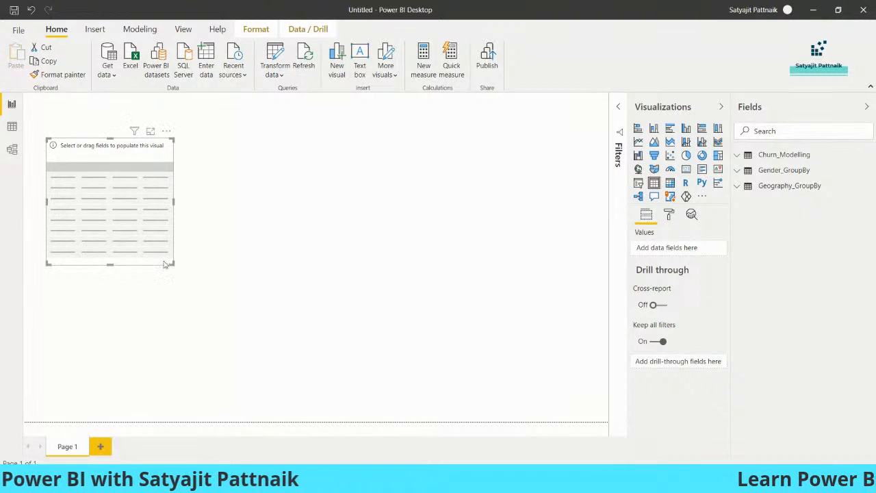
{"action": "left_click_drag", "start_coordinate": [172, 264], "coordinate": [569, 389]}
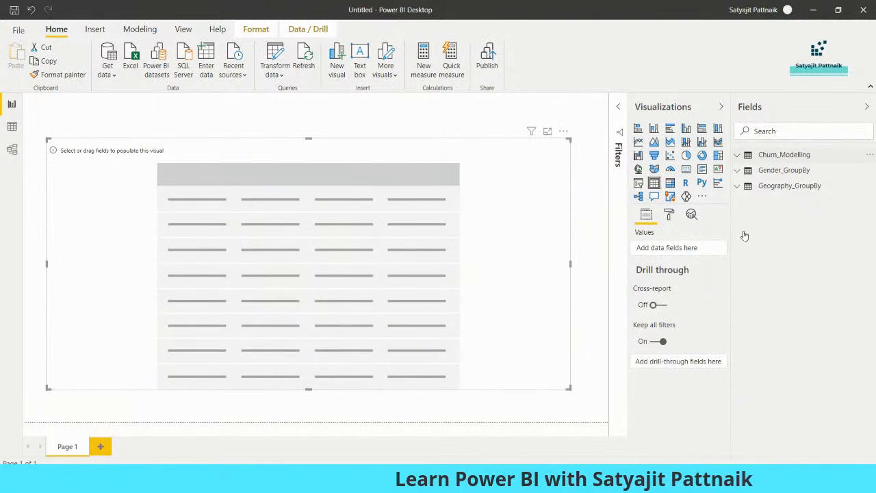
Step: Add Surname, Geography, Gender, Age, Exited, EstimatedSalary and CustomerId from Churn_Modelling to the table
{"action": "left_click", "coordinate": [773, 155]}
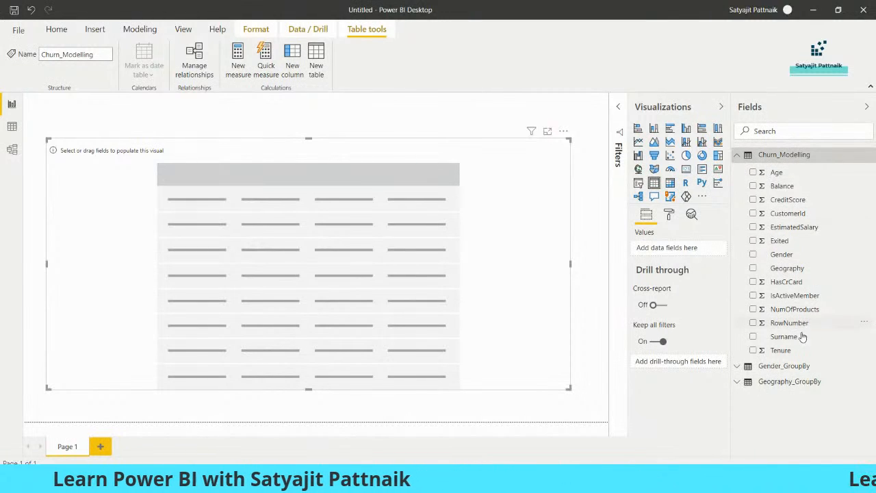
{"action": "left_click", "coordinate": [753, 336]}
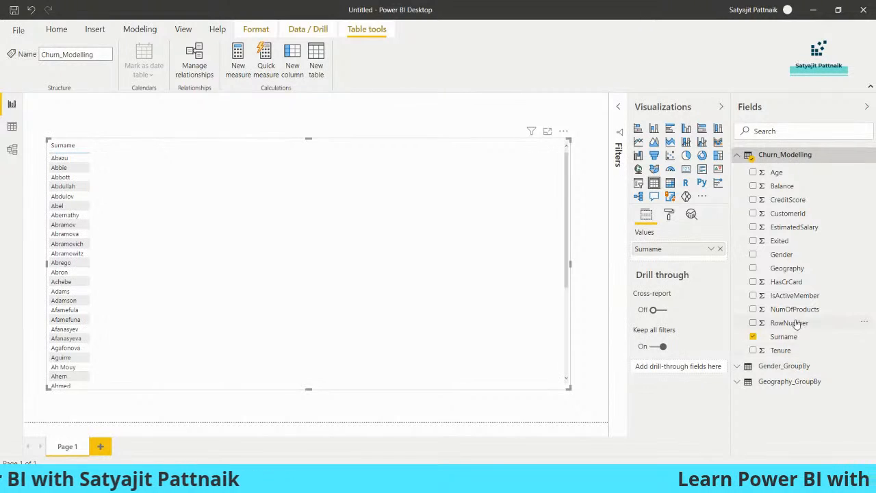
{"action": "left_click", "coordinate": [753, 268]}
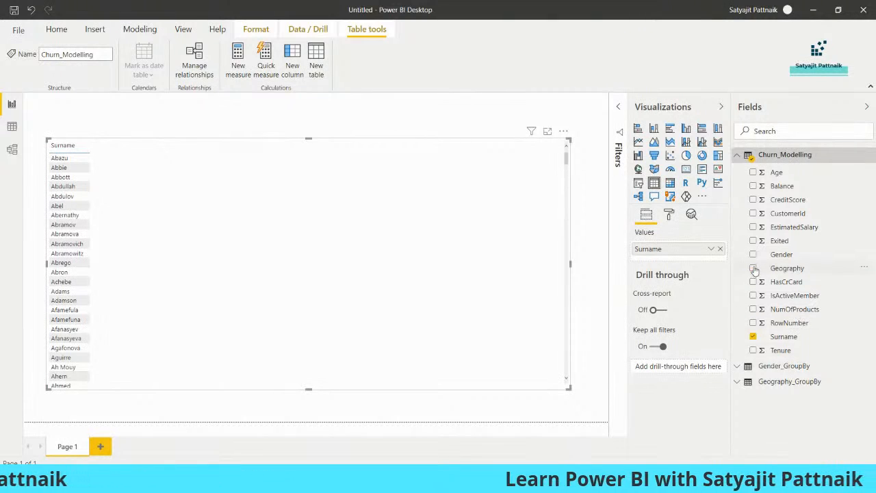
{"action": "left_click", "coordinate": [753, 254]}
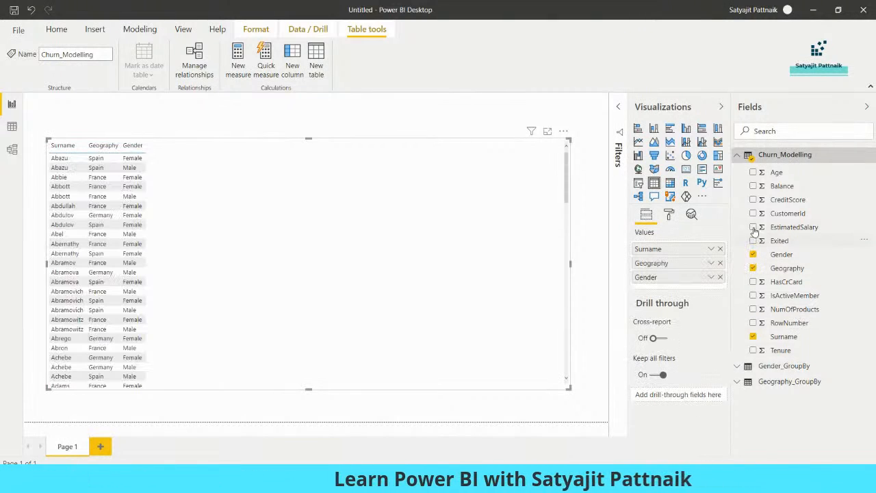
{"action": "left_click", "coordinate": [753, 172]}
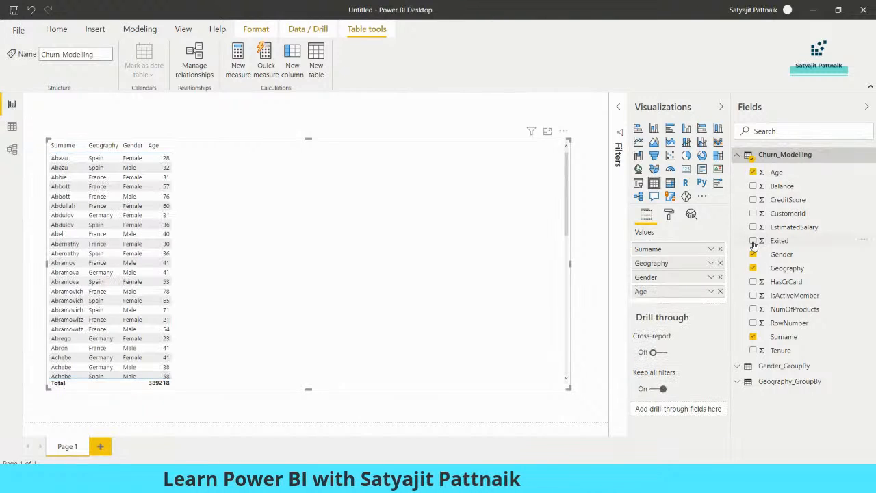
{"action": "left_click", "coordinate": [753, 240]}
{"action": "left_click", "coordinate": [753, 226]}
{"action": "left_click", "coordinate": [754, 212]}
Step: Add CreditScore, Balance, HasCrCard, IsActiveMember and NumOfProducts to the table visual
{"action": "left_click", "coordinate": [753, 199]}
{"action": "left_click", "coordinate": [753, 186]}
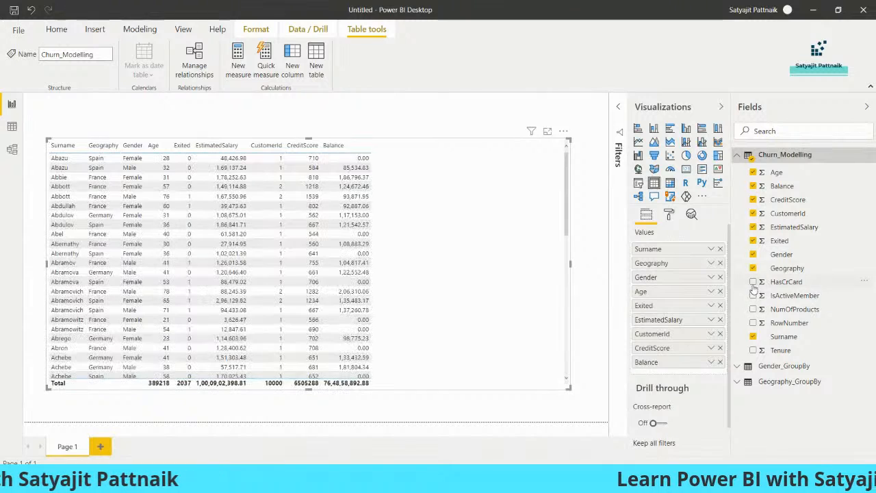
{"action": "left_click", "coordinate": [753, 281]}
{"action": "left_click", "coordinate": [753, 295]}
{"action": "left_click", "coordinate": [753, 309]}
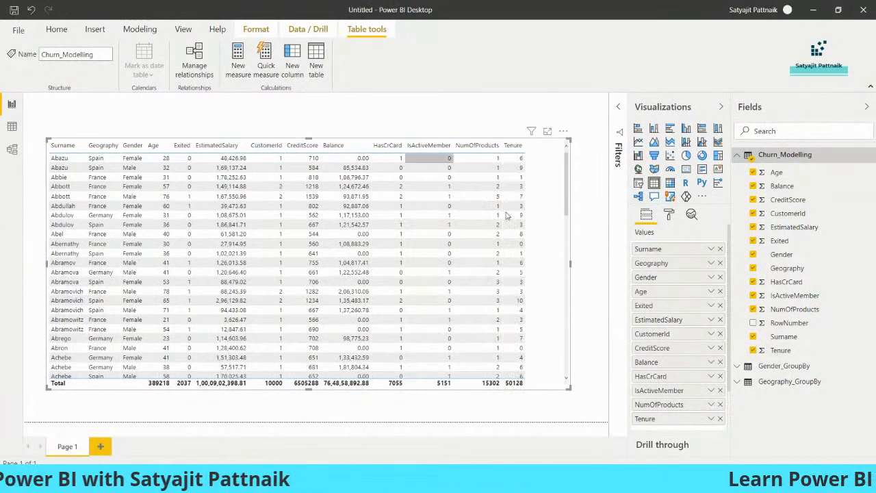
{"action": "left_click", "coordinate": [572, 392]}
{"action": "left_click", "coordinate": [554, 387]}
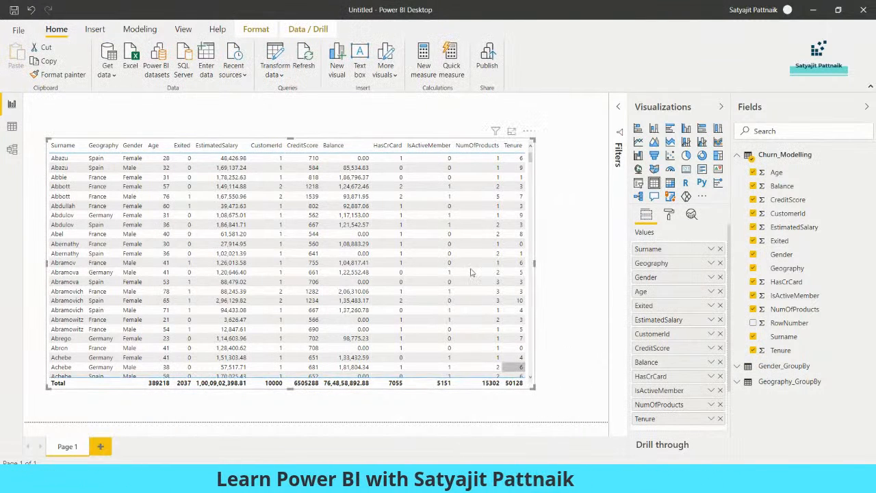
{"action": "left_click", "coordinate": [436, 124]}
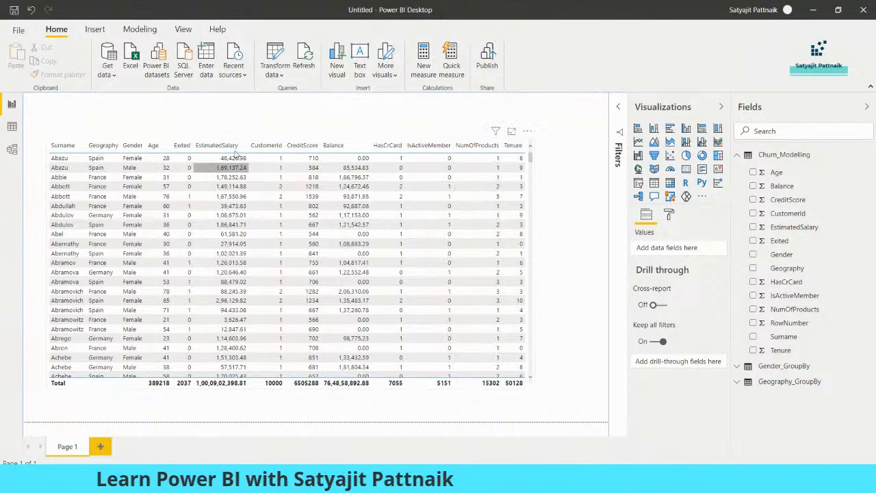
{"action": "left_click", "coordinate": [533, 363]}
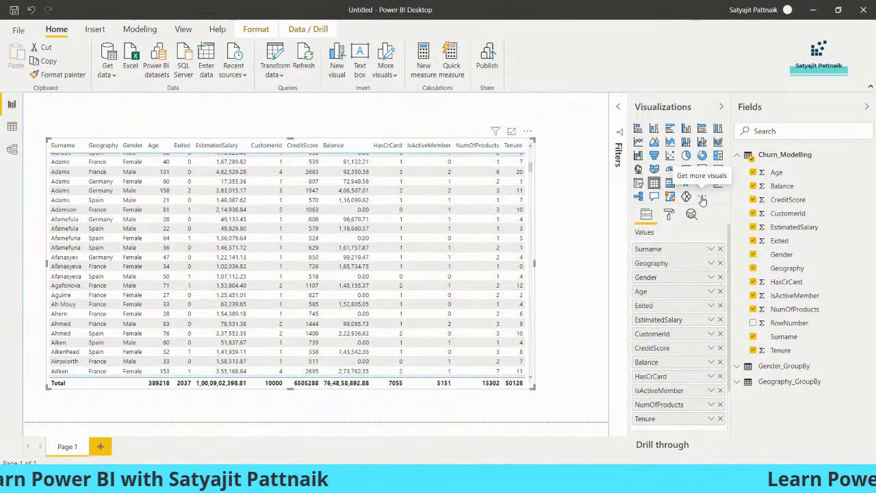
{"action": "left_click", "coordinate": [702, 198]}
{"action": "left_click", "coordinate": [736, 202]}
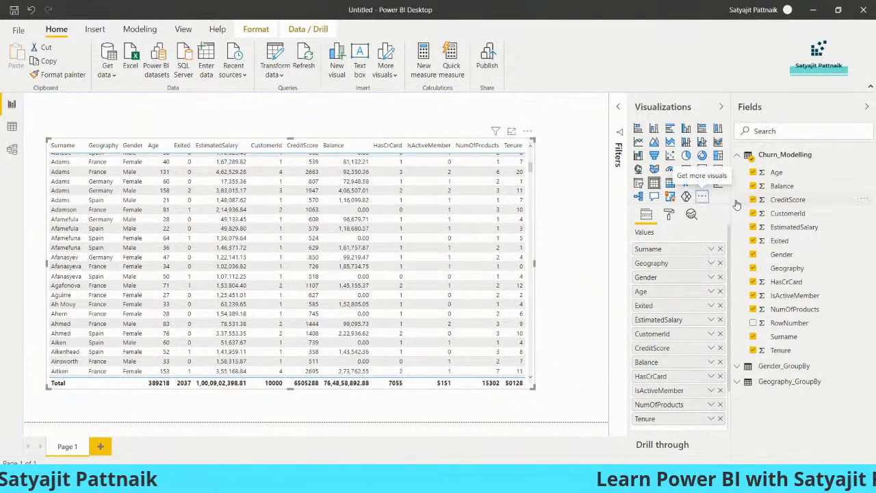
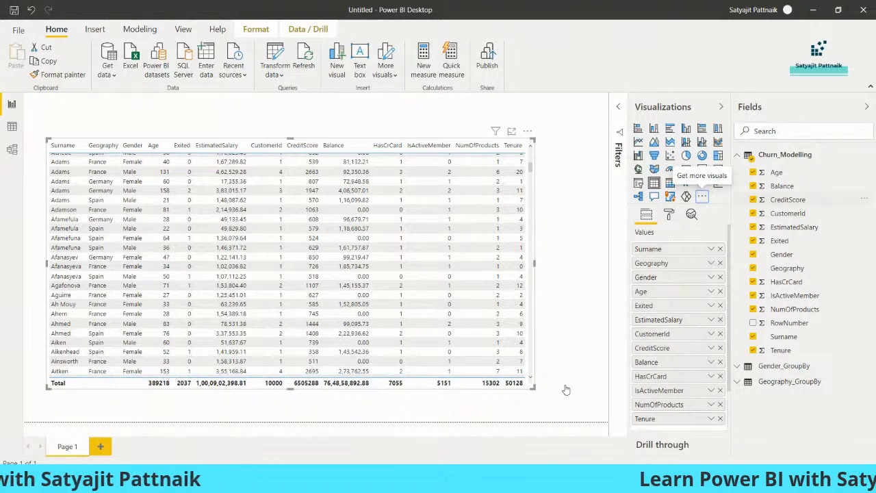
Step: Open the AppSource visuals marketplace from the Visualizations pane, showing the All category
{"action": "left_click", "coordinate": [702, 197]}
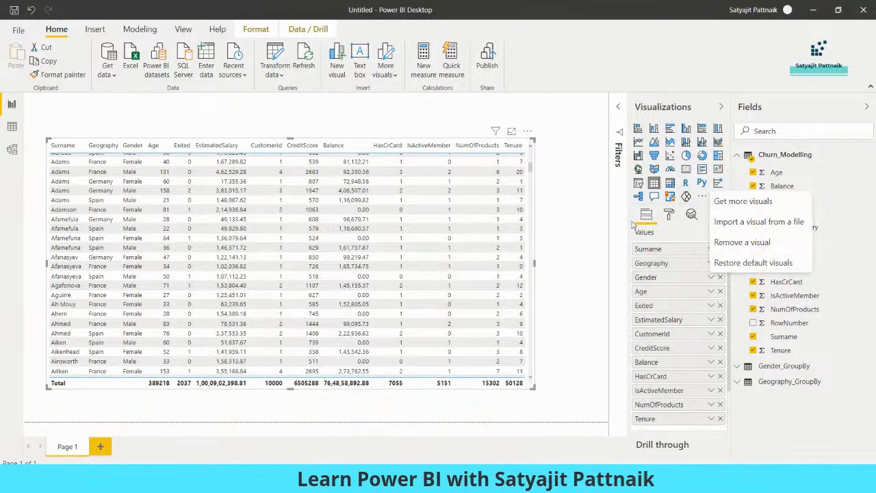
{"action": "left_click", "coordinate": [712, 200]}
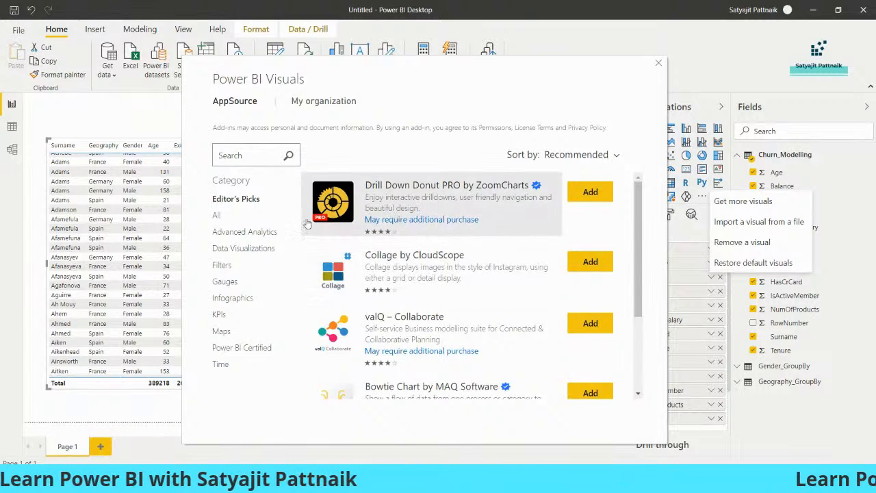
{"action": "left_click", "coordinate": [217, 217]}
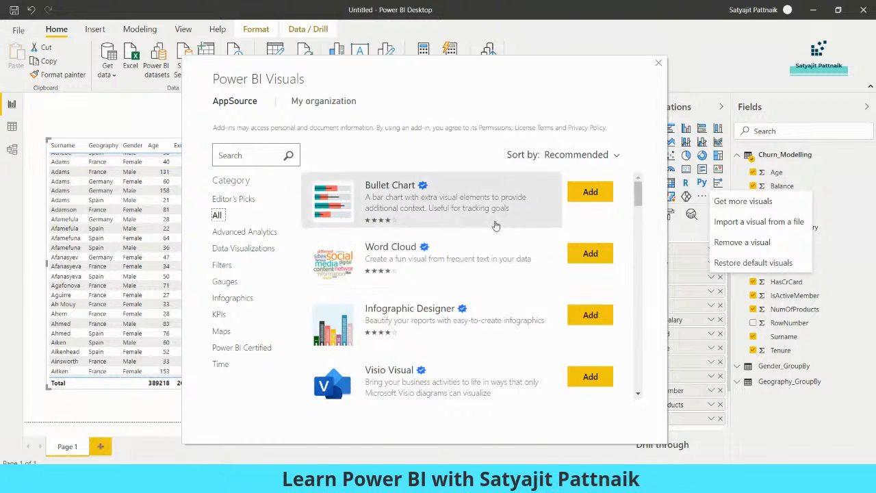
Step: Add the Word Cloud custom visual from AppSource to the report
{"action": "scroll", "coordinate": [495, 229], "scroll_direction": "down", "scroll_amount": 5}
{"action": "scroll", "coordinate": [479, 253], "scroll_direction": "up", "scroll_amount": 5}
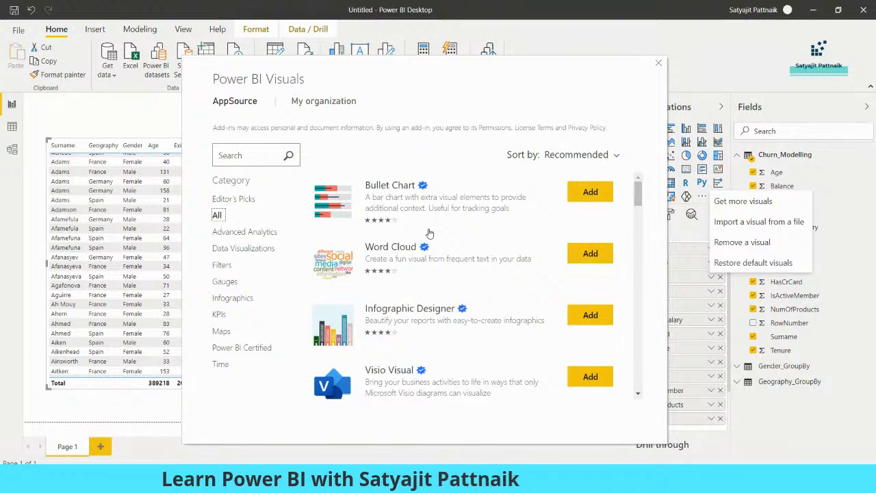
{"action": "left_click", "coordinate": [590, 254]}
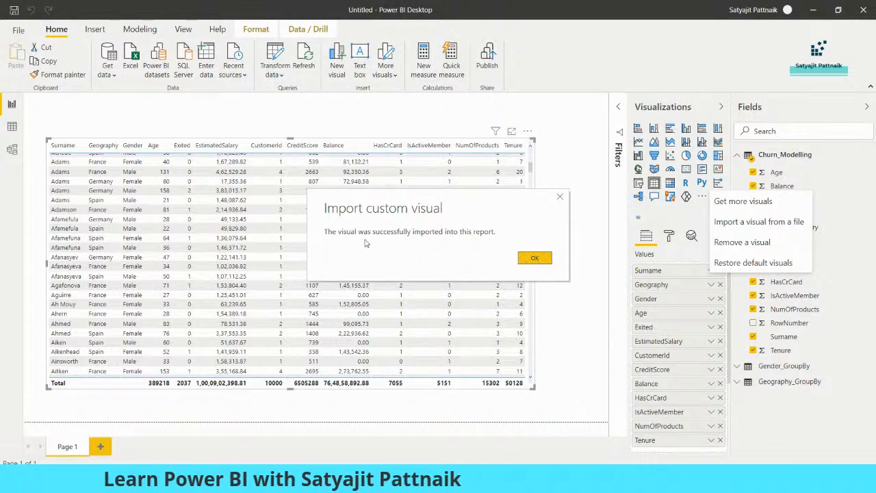
Step: Pin WordCloud 2.0.0 to the visualizations pane and narrow the table visual
{"action": "left_click", "coordinate": [529, 257]}
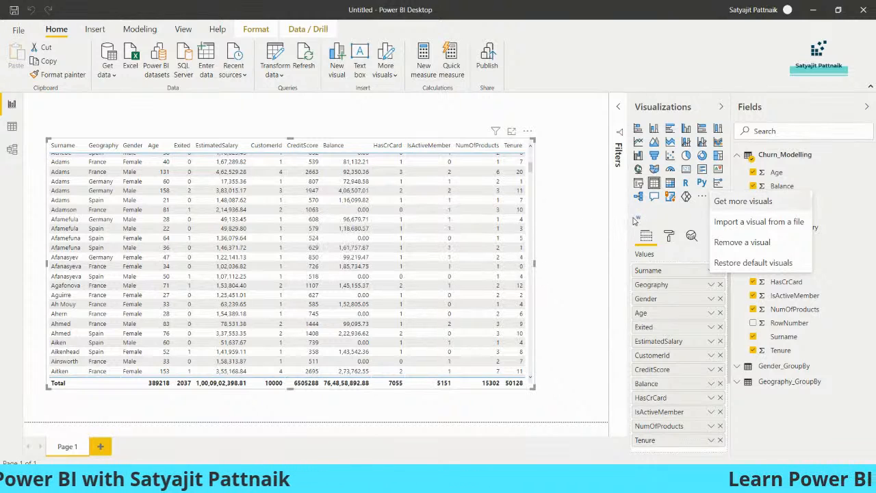
{"action": "left_click", "coordinate": [677, 222]}
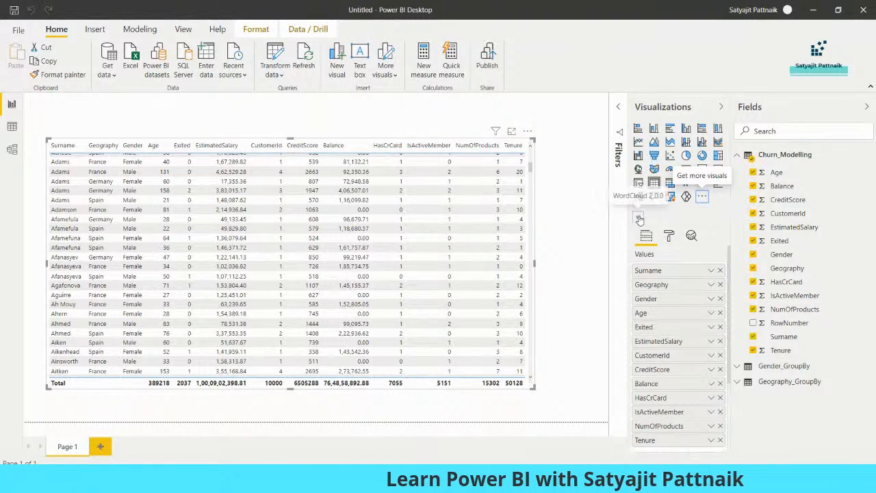
{"action": "right_click", "coordinate": [638, 219]}
{"action": "left_click", "coordinate": [630, 225]}
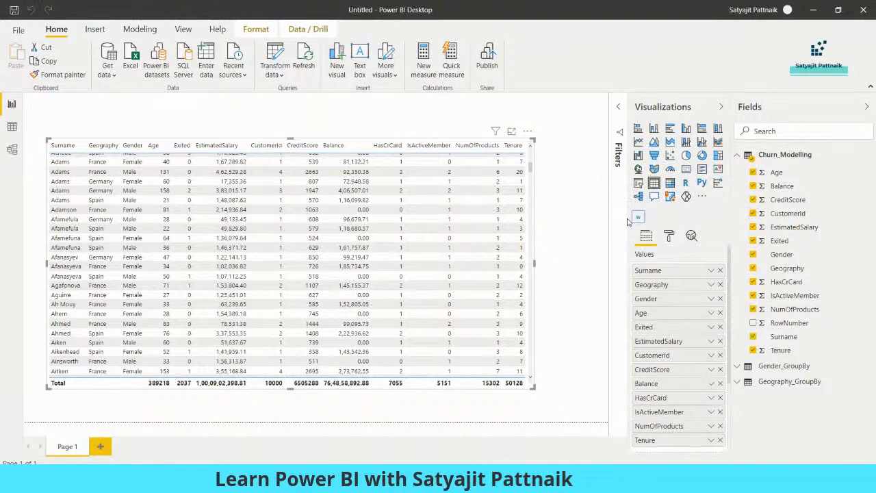
{"action": "right_click", "coordinate": [637, 219]}
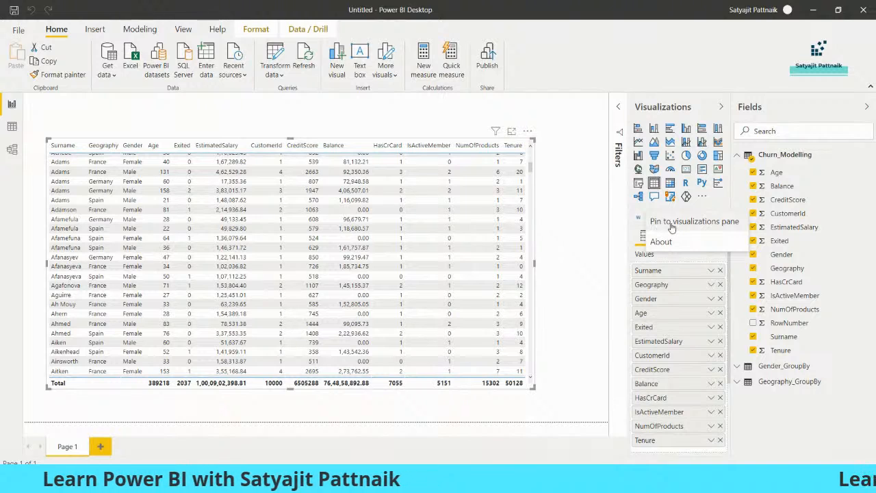
{"action": "left_click", "coordinate": [675, 222]}
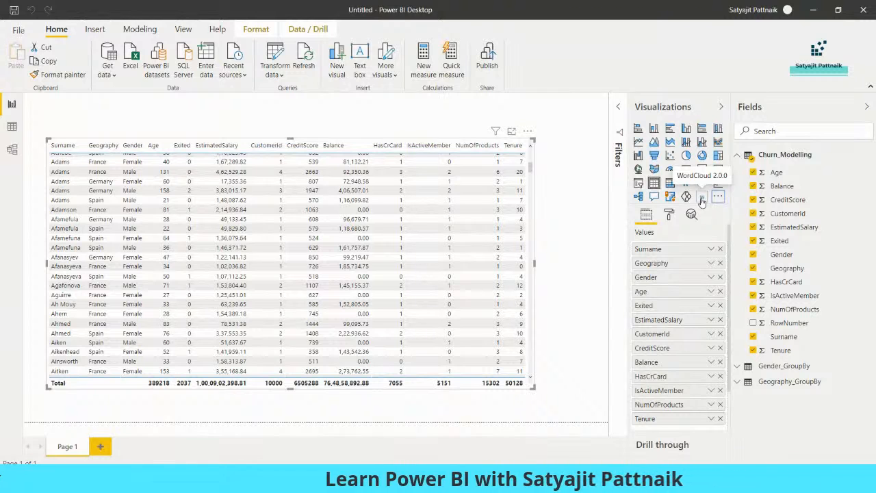
{"action": "left_click_drag", "start_coordinate": [533, 141], "coordinate": [398, 159]}
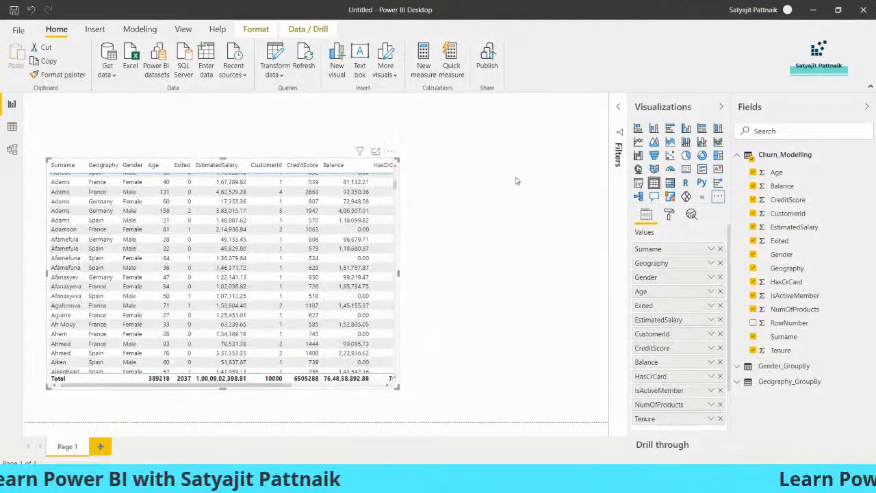
Step: Insert a WordCloud with Geography as category and Count of Geography as values
{"action": "left_click", "coordinate": [481, 178]}
{"action": "left_click", "coordinate": [701, 196]}
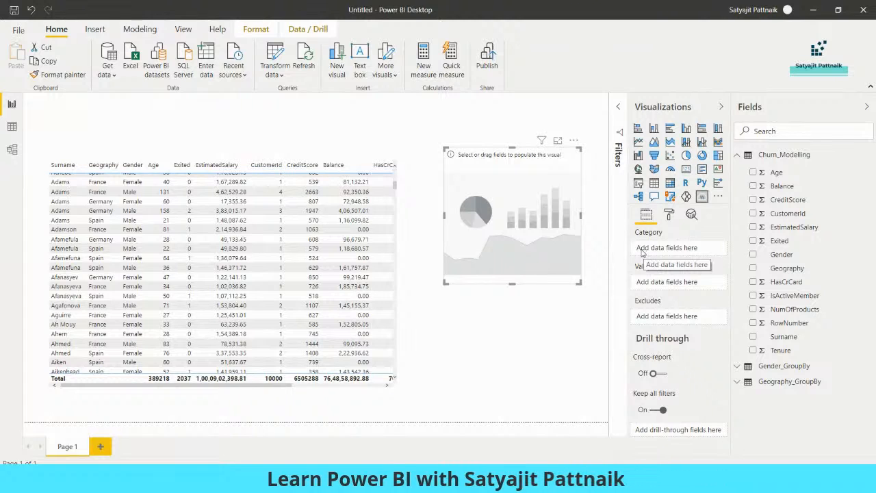
{"action": "left_click", "coordinate": [670, 216]}
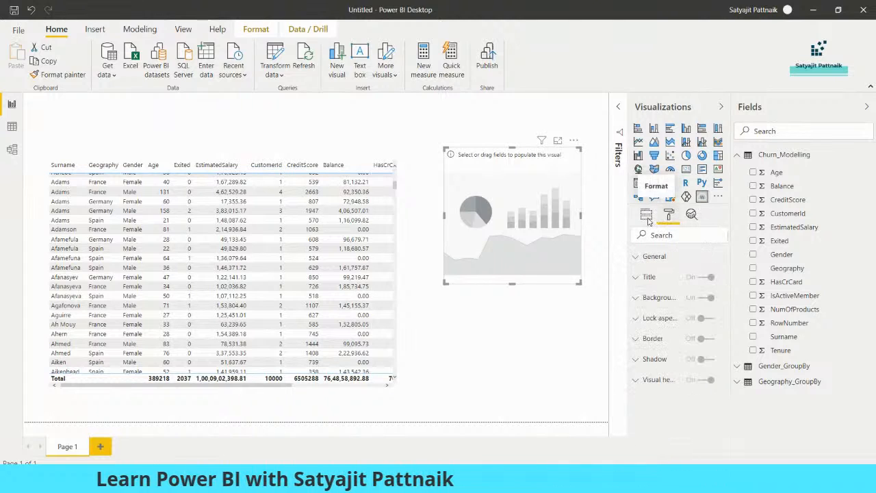
{"action": "left_click", "coordinate": [646, 214]}
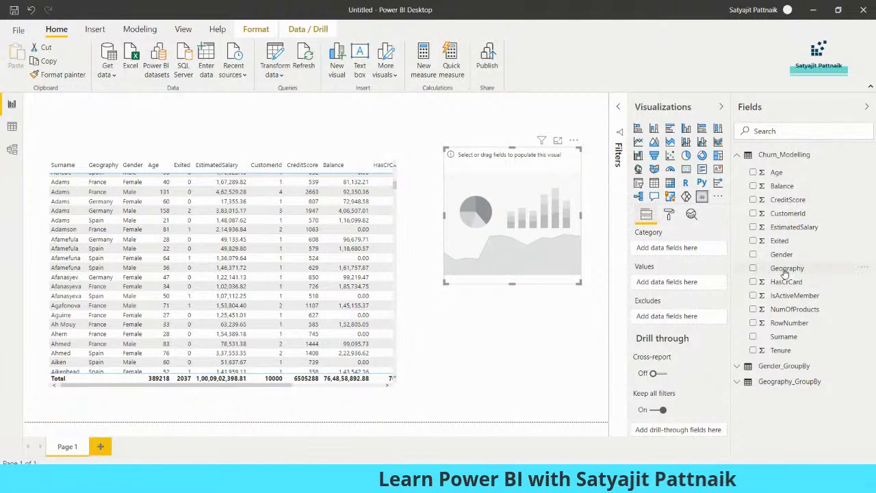
{"action": "left_click", "coordinate": [753, 269]}
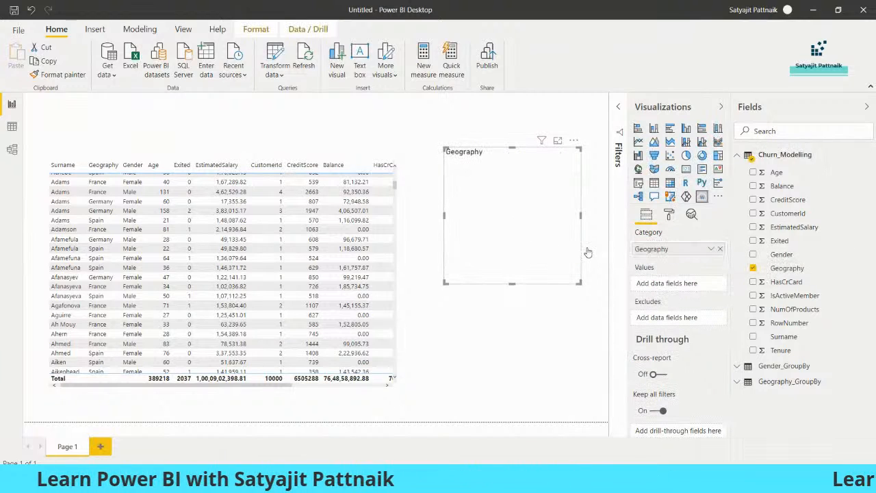
{"action": "left_click_drag", "start_coordinate": [759, 267], "coordinate": [691, 284]}
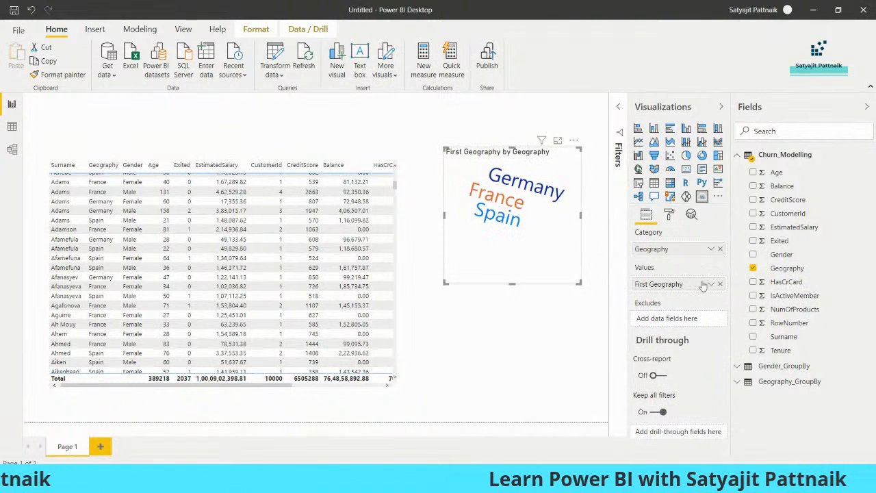
{"action": "left_click", "coordinate": [711, 285]}
{"action": "left_click", "coordinate": [730, 375]}
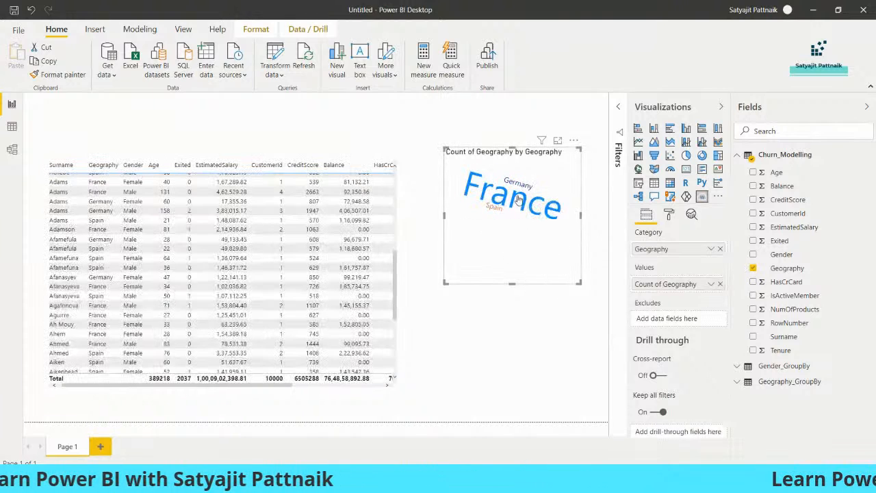
Step: Remove the Geography word cloud from the page
{"action": "mouse_move", "coordinate": [518, 198]}
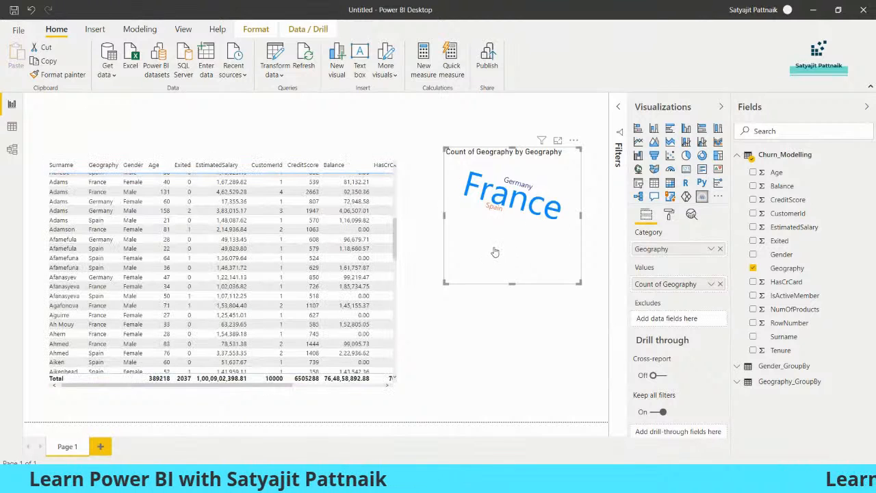
{"action": "left_click", "coordinate": [574, 140]}
{"action": "left_click", "coordinate": [596, 180]}
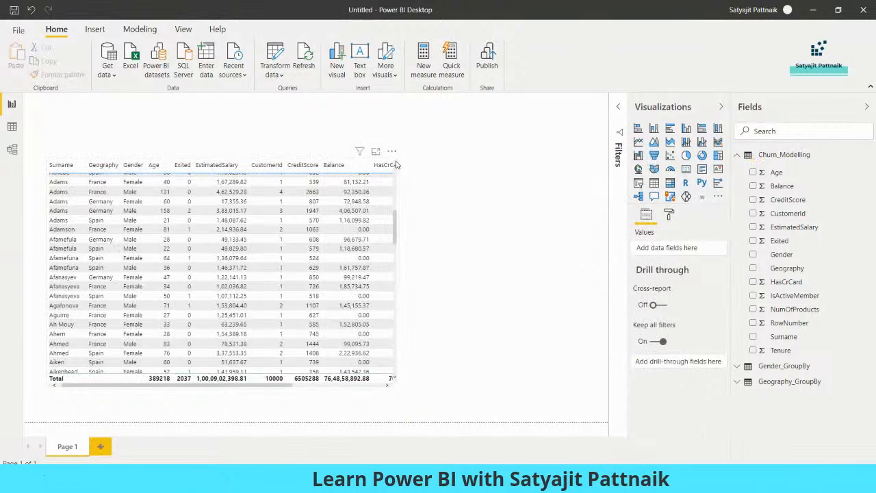
Step: Move the table against the page's left edge and shrink it to leave space on the right
{"action": "left_click", "coordinate": [397, 168]}
{"action": "left_click_drag", "start_coordinate": [405, 164], "coordinate": [537, 161]}
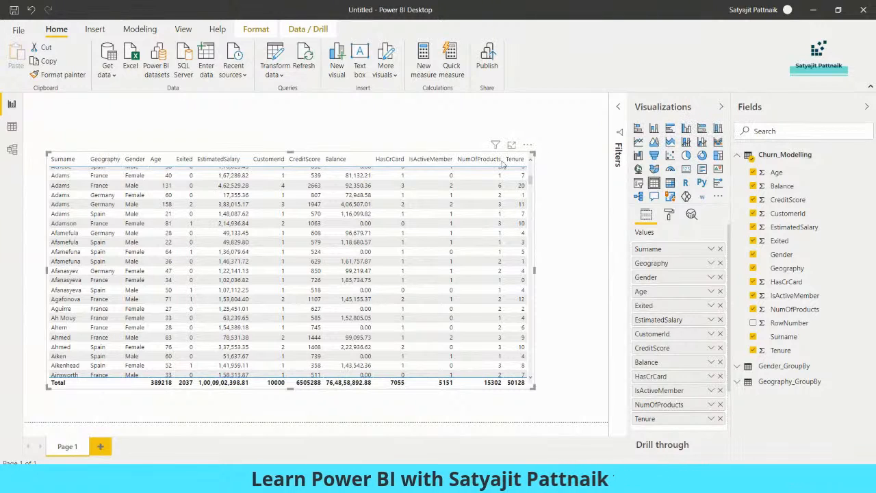
{"action": "left_click_drag", "start_coordinate": [301, 208], "coordinate": [319, 208]}
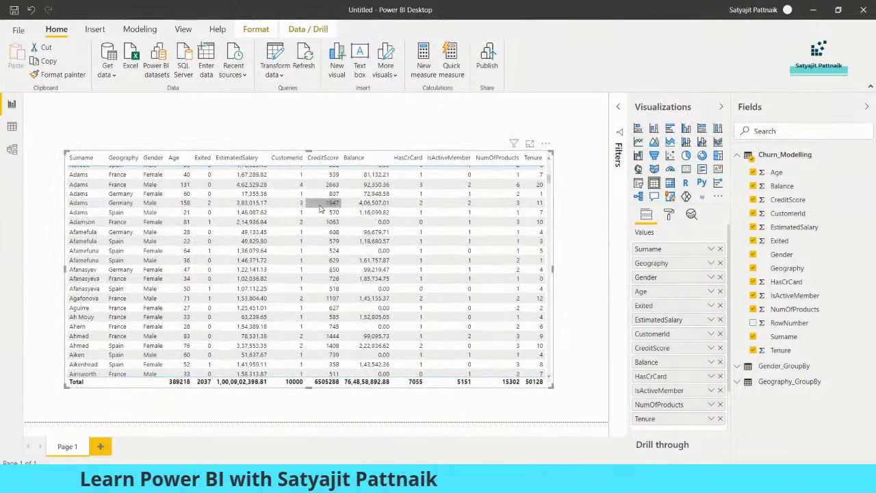
{"action": "left_click", "coordinate": [345, 136]}
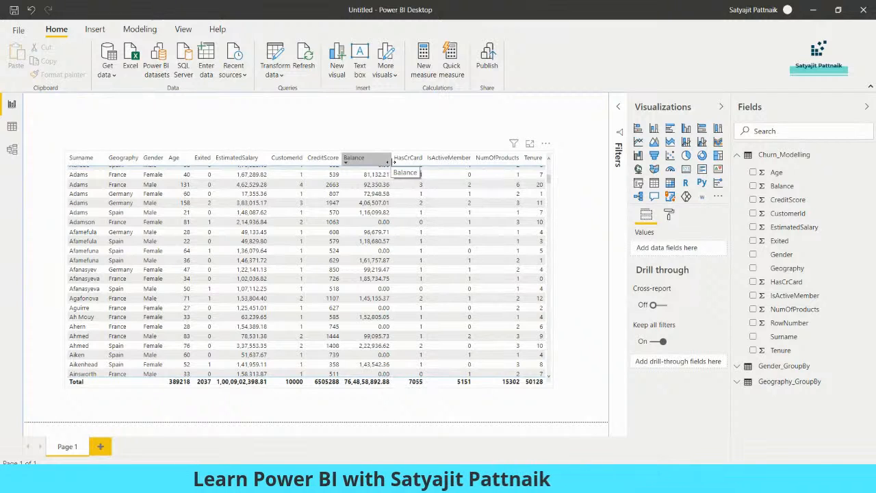
{"action": "left_click_drag", "start_coordinate": [447, 220], "coordinate": [467, 181]}
{"action": "left_click_drag", "start_coordinate": [510, 130], "coordinate": [442, 158]}
{"action": "left_click_drag", "start_coordinate": [380, 203], "coordinate": [397, 213]}
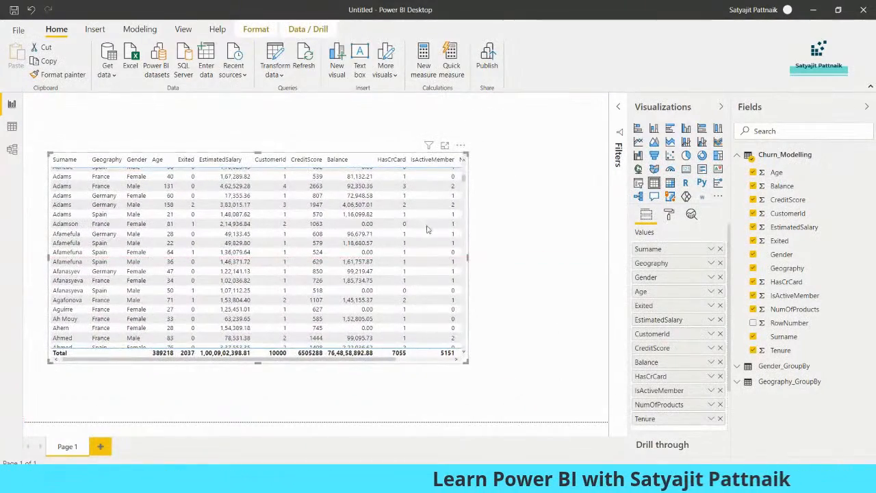
{"action": "left_click", "coordinate": [518, 200]}
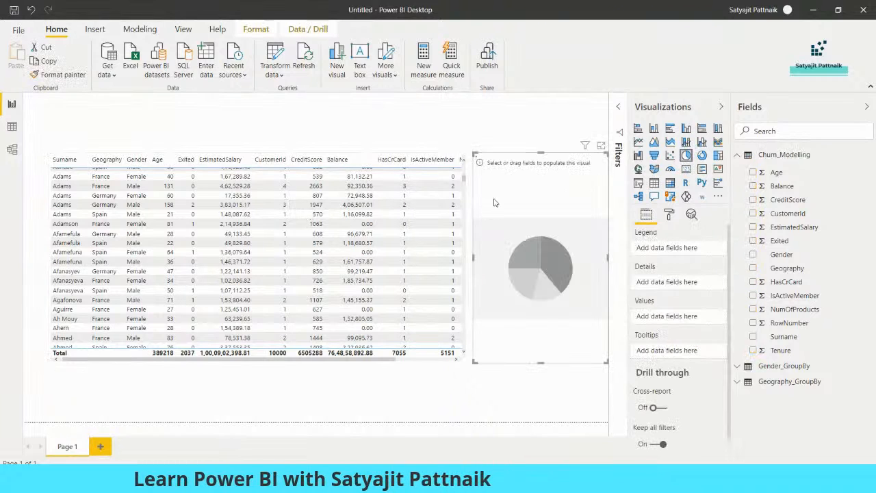
Step: Shrink the empty pie chart and place it beside the table near the top
{"action": "left_click_drag", "start_coordinate": [477, 155], "coordinate": [500, 275]}
{"action": "left_click_drag", "start_coordinate": [539, 308], "coordinate": [523, 194]}
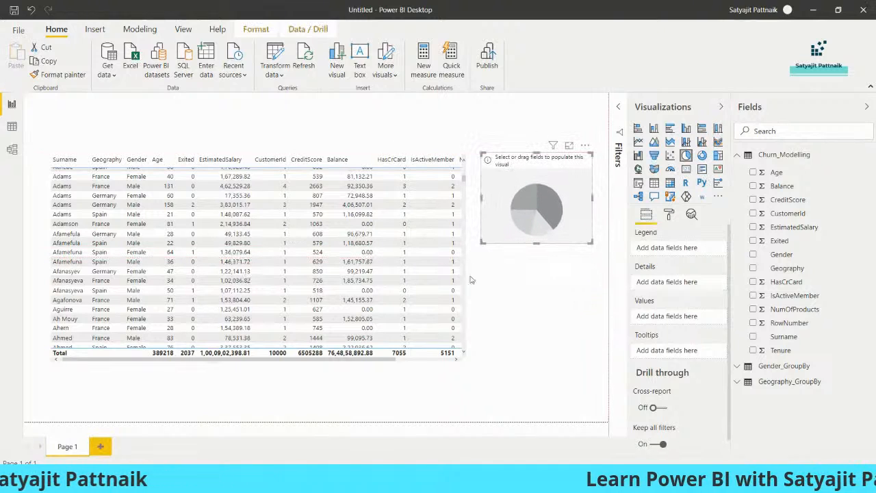
{"action": "left_click", "coordinate": [536, 303]}
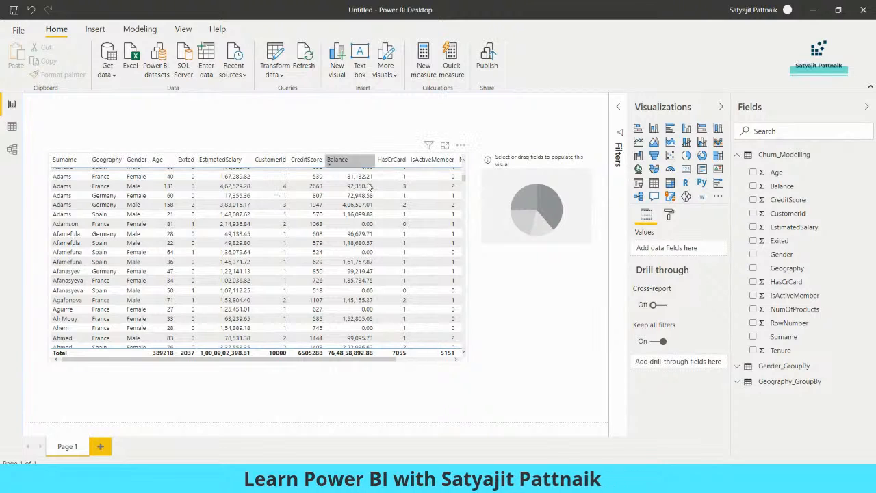
{"action": "left_click", "coordinate": [464, 354]}
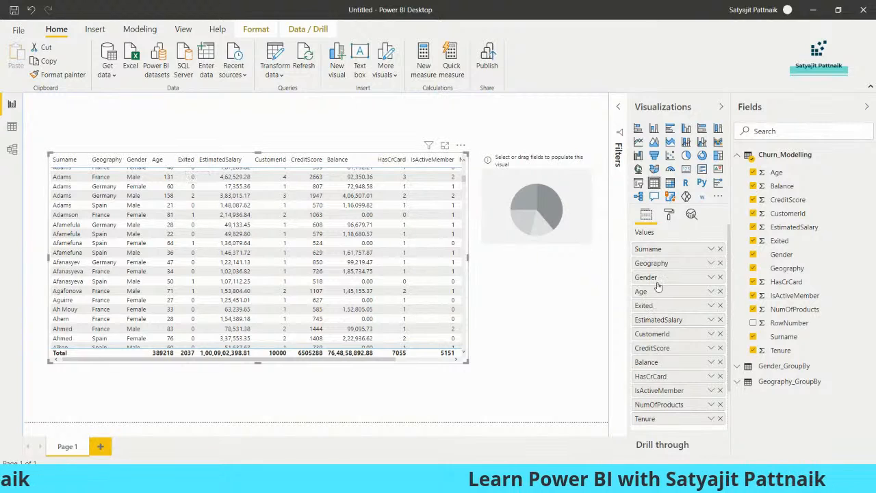
Step: Move Exited to the last column and enlarge the table to show NumOfProducts and Tenure
{"action": "left_click_drag", "start_coordinate": [654, 309], "coordinate": [655, 377]}
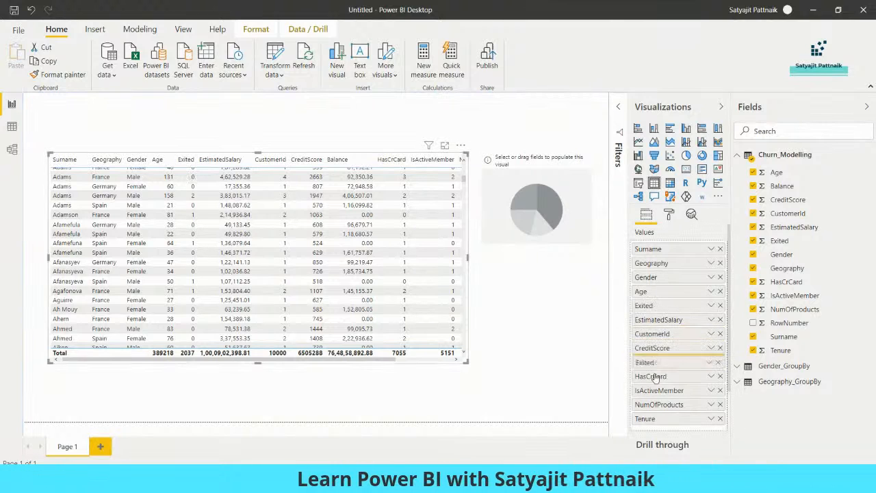
{"action": "left_click_drag", "start_coordinate": [655, 413], "coordinate": [653, 428]}
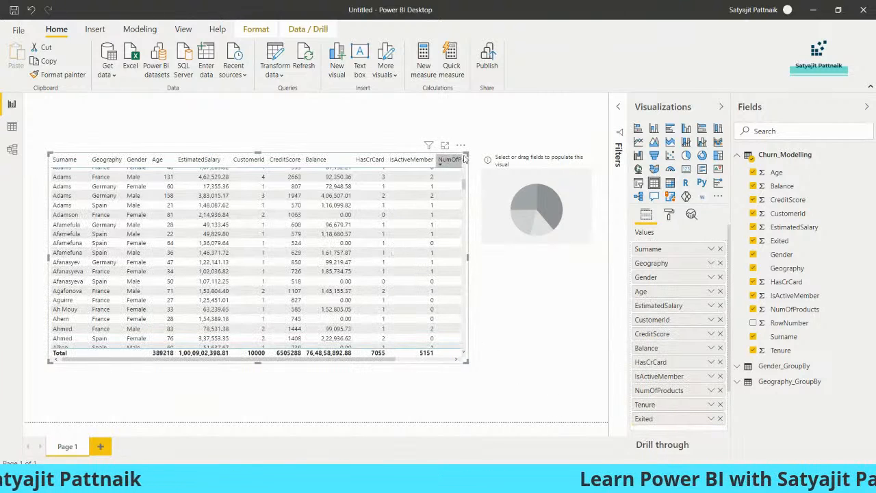
{"action": "left_click_drag", "start_coordinate": [469, 152], "coordinate": [489, 141]}
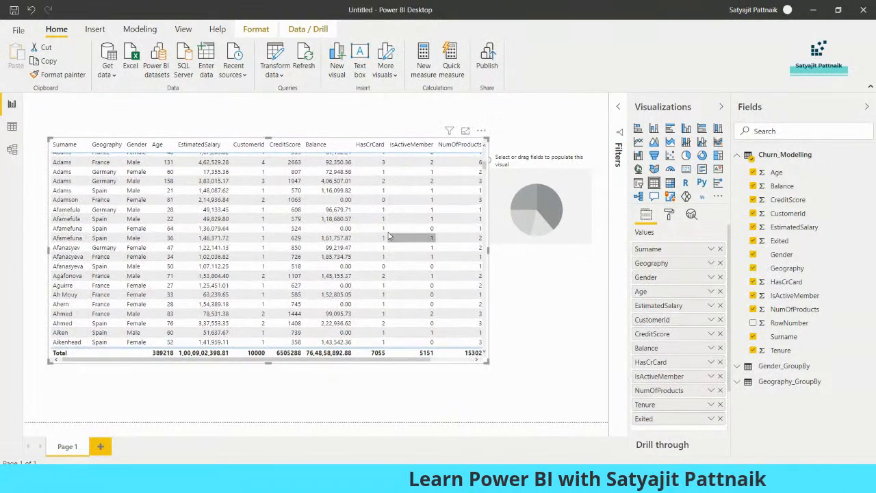
{"action": "left_click_drag", "start_coordinate": [406, 242], "coordinate": [386, 235]}
{"action": "left_click_drag", "start_coordinate": [466, 356], "coordinate": [487, 361]}
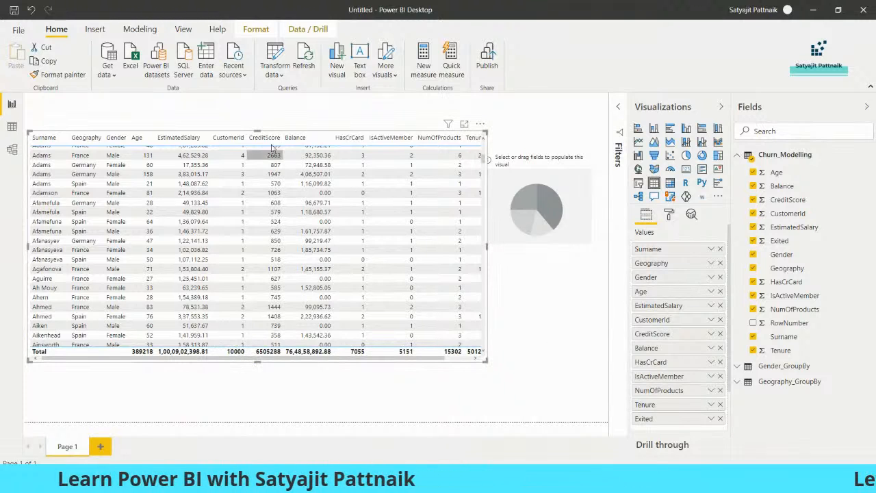
{"action": "left_click", "coordinate": [712, 333]}
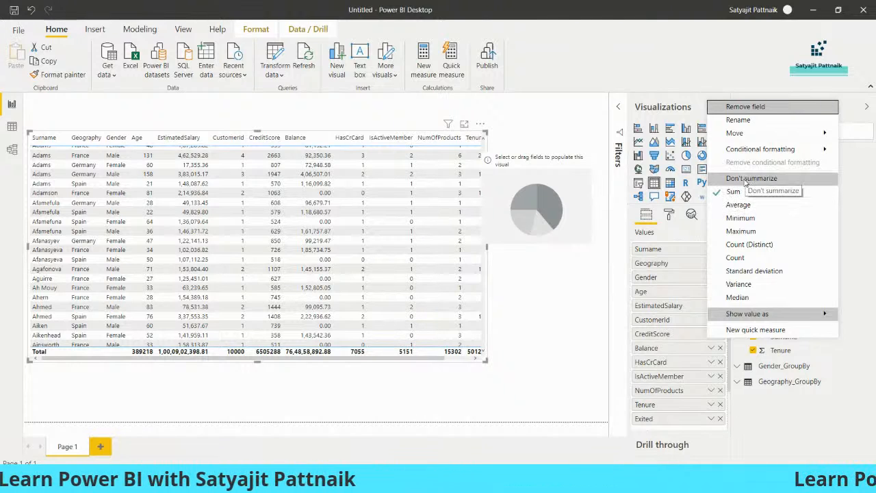
Step: Set the CreditScore and Age fields to Don't summarize
{"action": "left_click", "coordinate": [748, 179]}
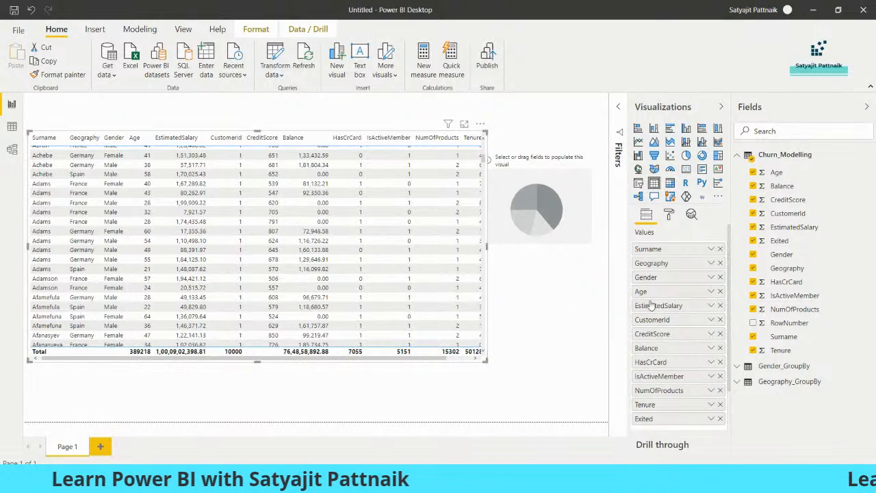
{"action": "left_click", "coordinate": [712, 293]}
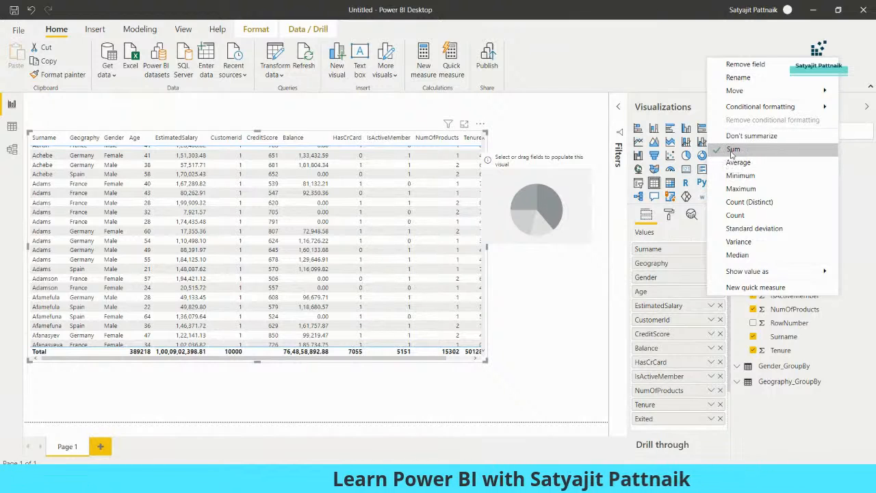
{"action": "left_click", "coordinate": [730, 136]}
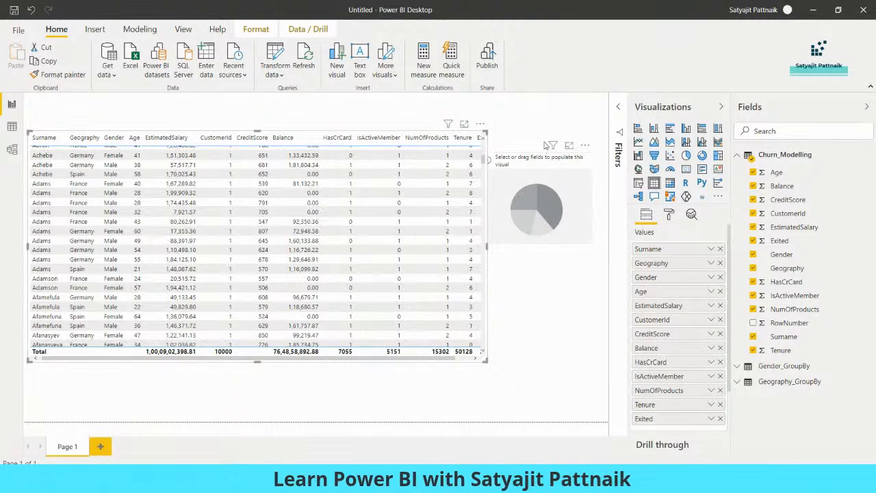
Step: Move the pie chart to the top of the page and enlarge the table to reveal Exited
{"action": "left_click_drag", "start_coordinate": [541, 189], "coordinate": [546, 131]}
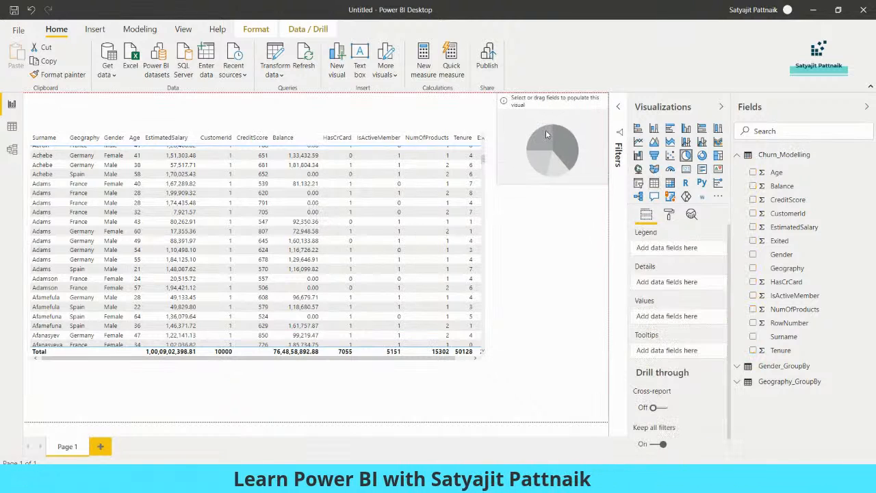
{"action": "left_click", "coordinate": [485, 359]}
{"action": "left_click_drag", "start_coordinate": [485, 361], "coordinate": [508, 370]}
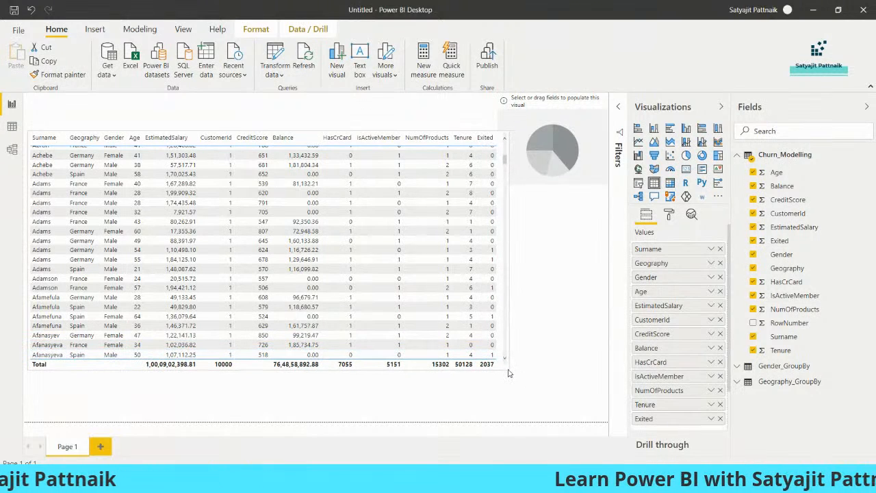
{"action": "left_click", "coordinate": [547, 319]}
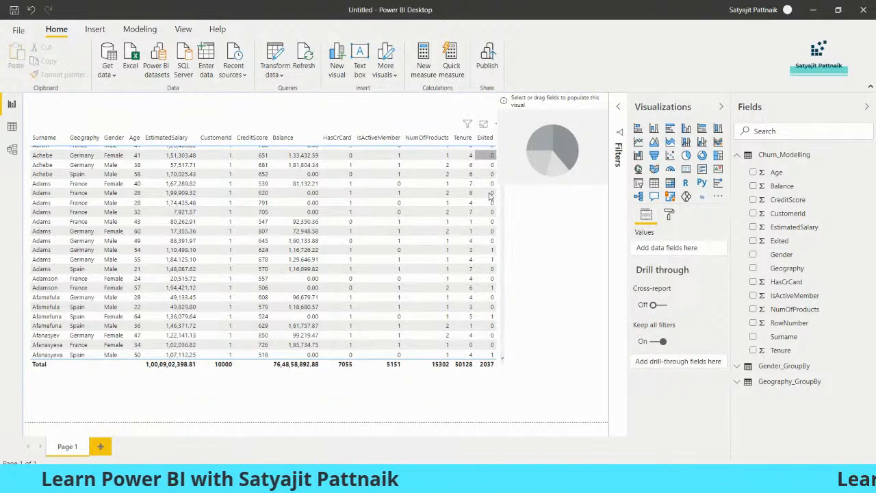
{"action": "left_click", "coordinate": [500, 356]}
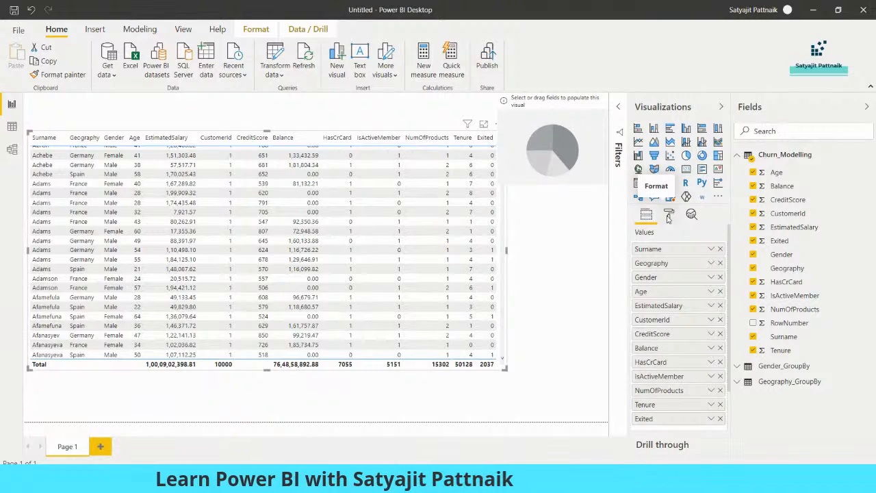
{"action": "left_click", "coordinate": [669, 216]}
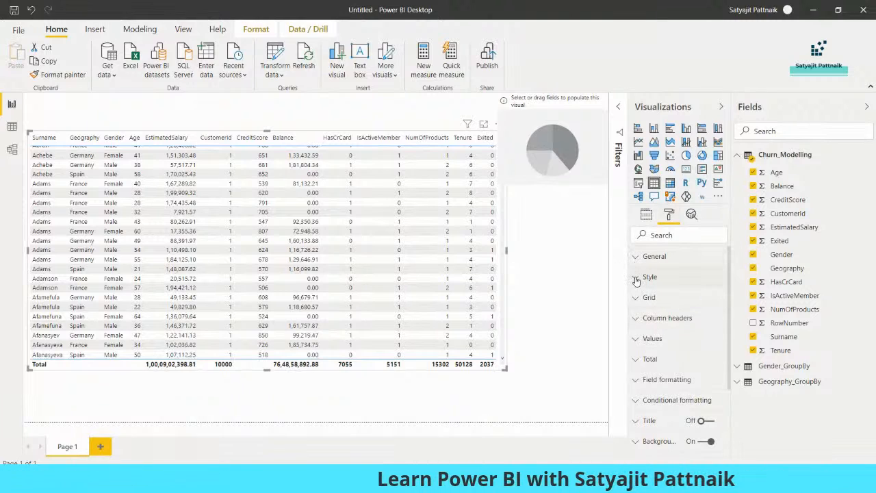
Step: Apply the Contrast alternating rows style to the table and lengthen it to show more rows
{"action": "left_click", "coordinate": [636, 278]}
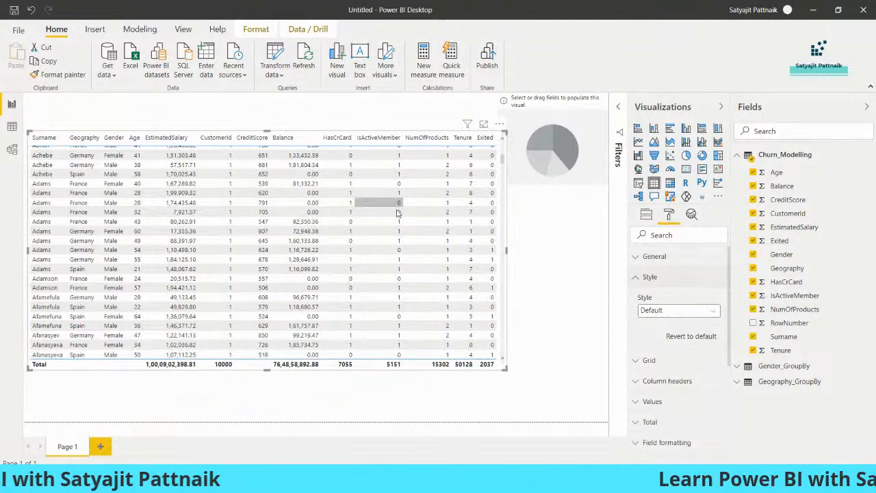
{"action": "left_click", "coordinate": [661, 309]}
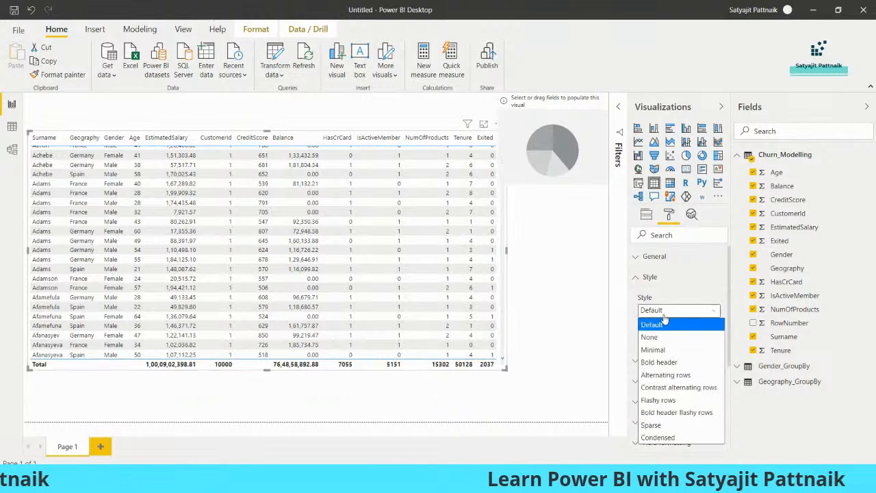
{"action": "left_click", "coordinate": [678, 388]}
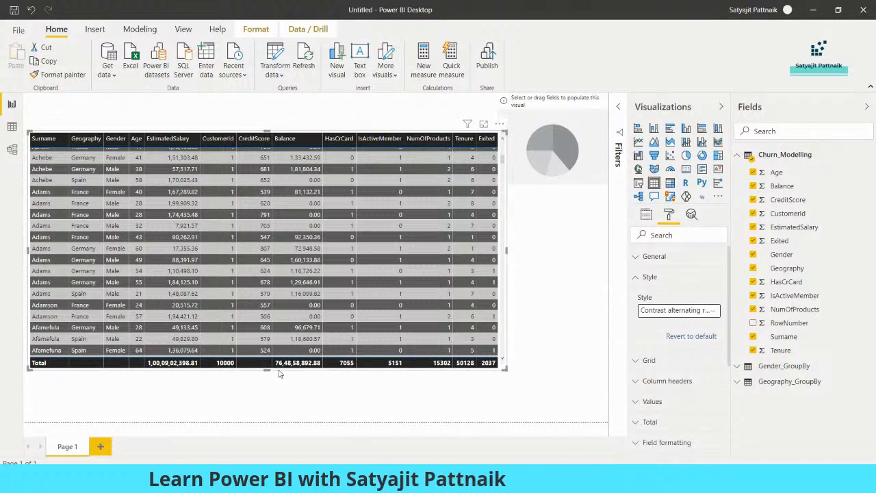
{"action": "left_click_drag", "start_coordinate": [268, 370], "coordinate": [266, 409]}
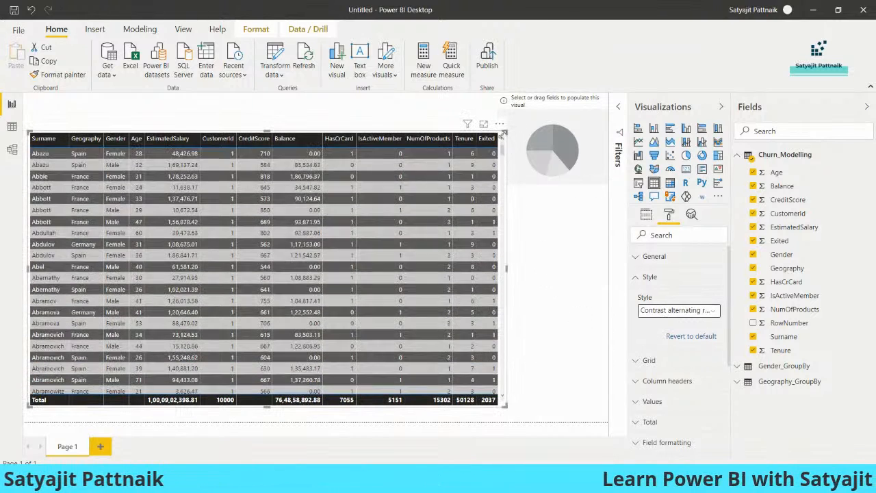
Step: Try the Alternating rows and Flashy rows styles, then return to Contrast alternating rows
{"action": "left_click", "coordinate": [702, 313]}
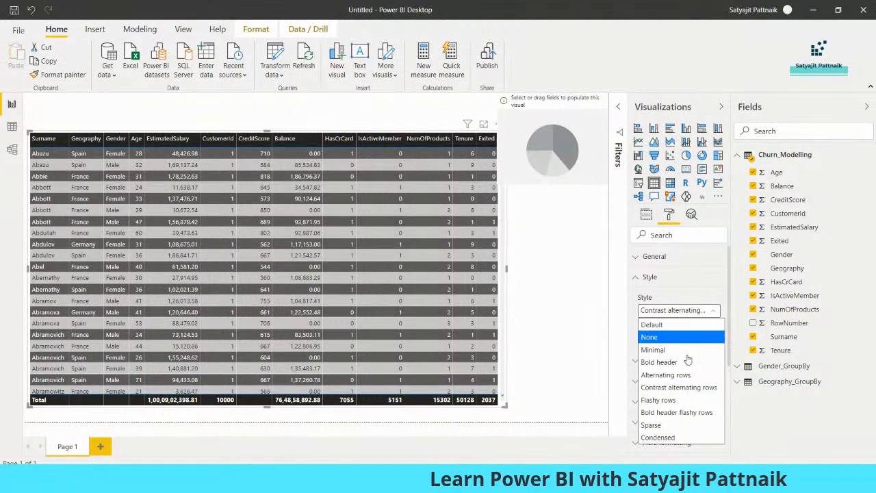
{"action": "left_click", "coordinate": [683, 375]}
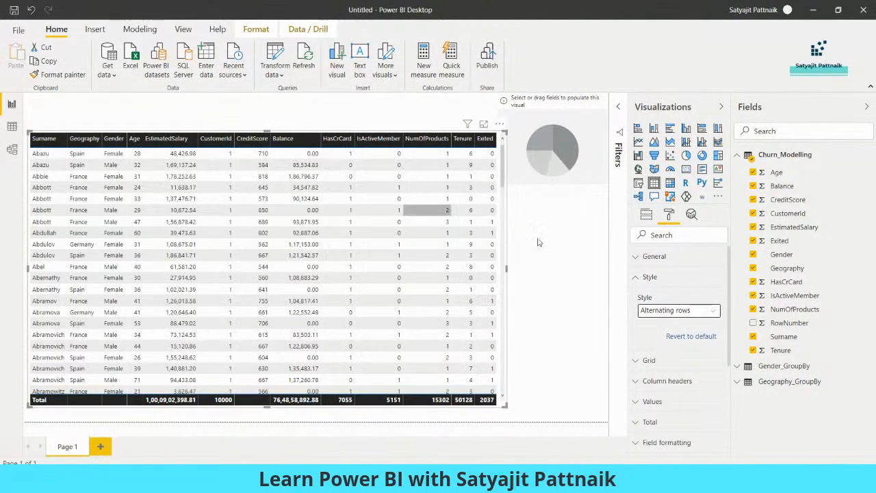
{"action": "left_click", "coordinate": [705, 310]}
{"action": "left_click", "coordinate": [681, 400]}
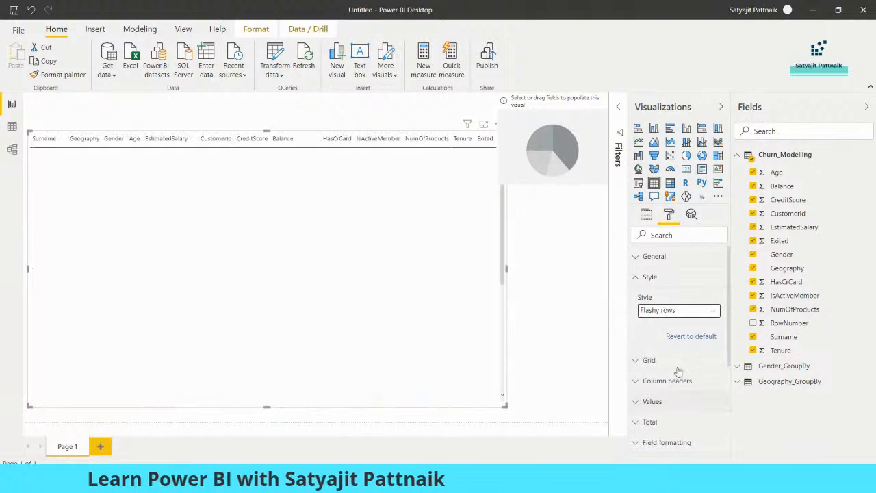
{"action": "left_click", "coordinate": [688, 310]}
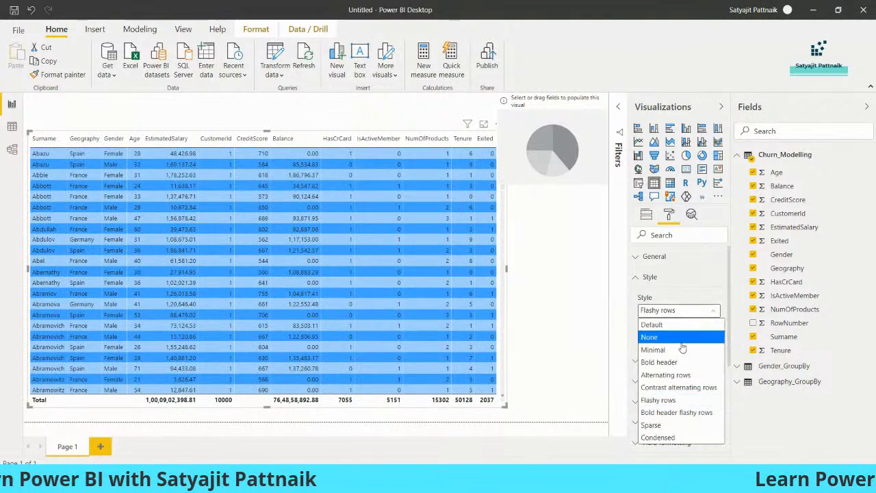
{"action": "left_click", "coordinate": [678, 387]}
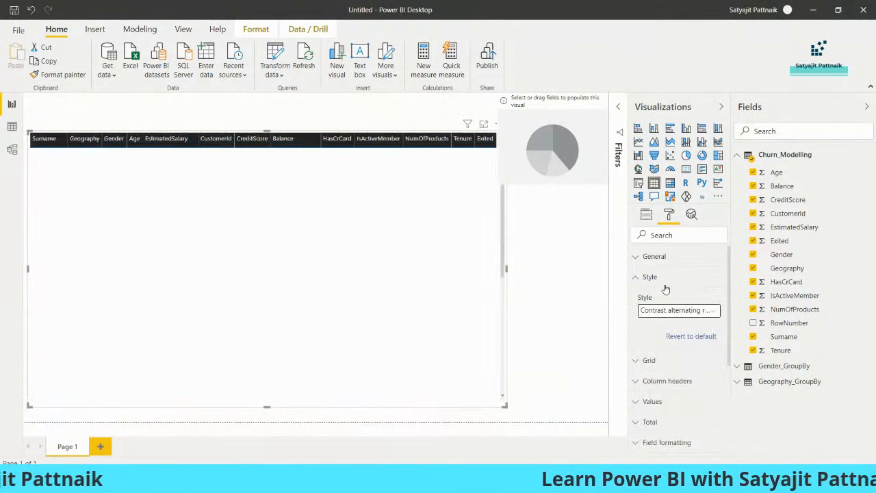
{"action": "scroll", "coordinate": [668, 286], "scroll_direction": "down", "scroll_amount": 2}
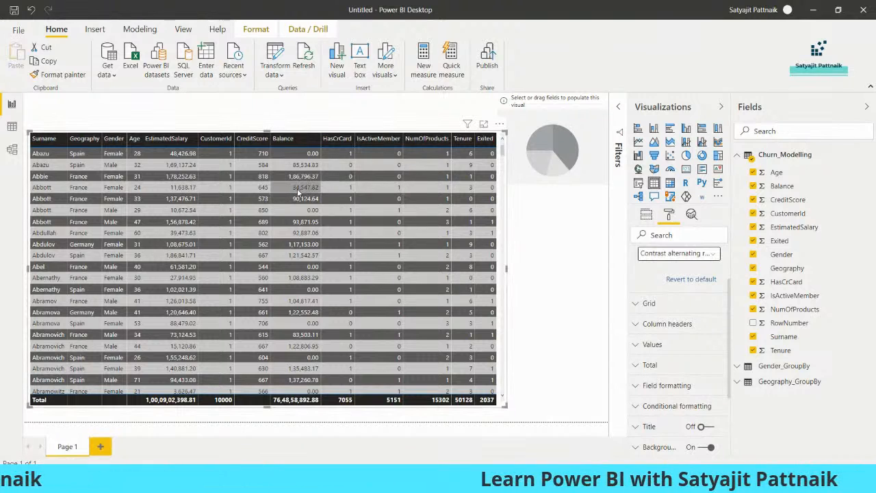
{"action": "left_click", "coordinate": [298, 127]}
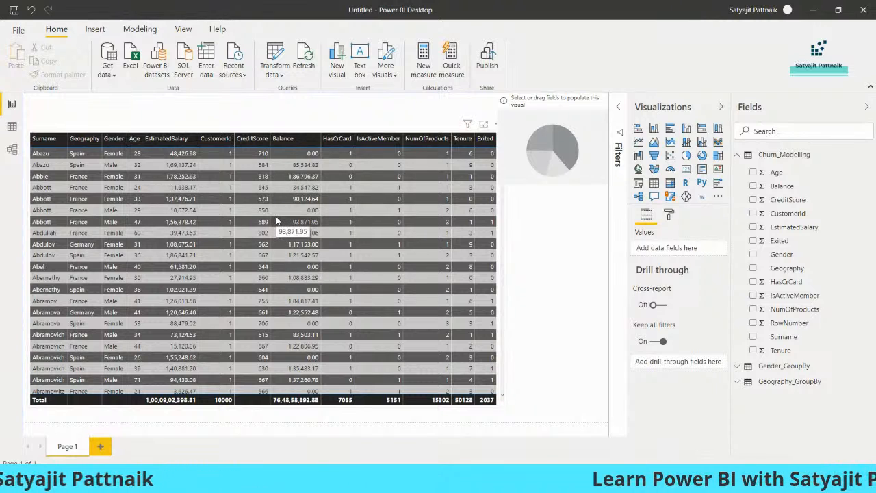
{"action": "left_click", "coordinate": [670, 215]}
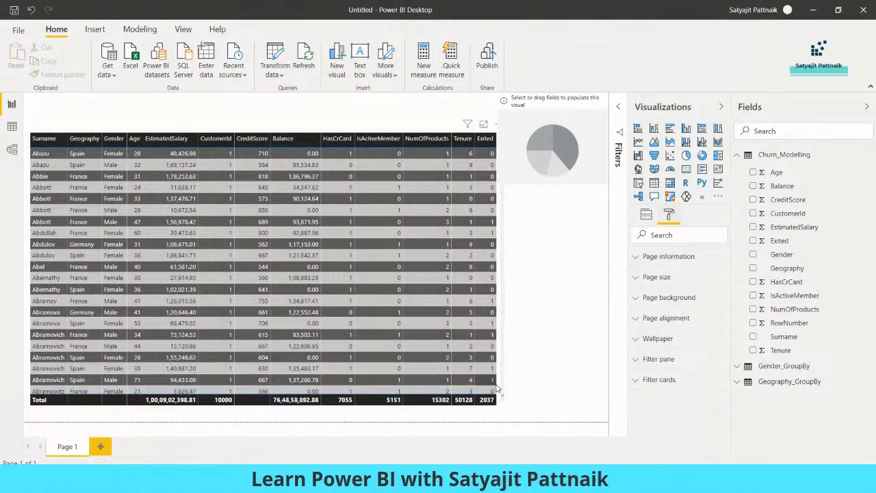
{"action": "left_click", "coordinate": [498, 356]}
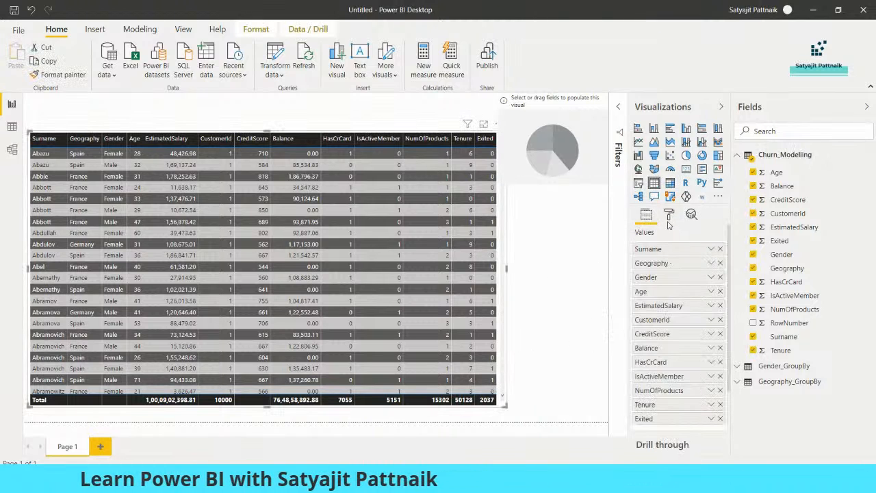
Step: Set the column header font colour to light pink, after trying black, white and dark purple
{"action": "left_click", "coordinate": [668, 216]}
{"action": "scroll", "coordinate": [693, 314], "scroll_direction": "down", "scroll_amount": 2}
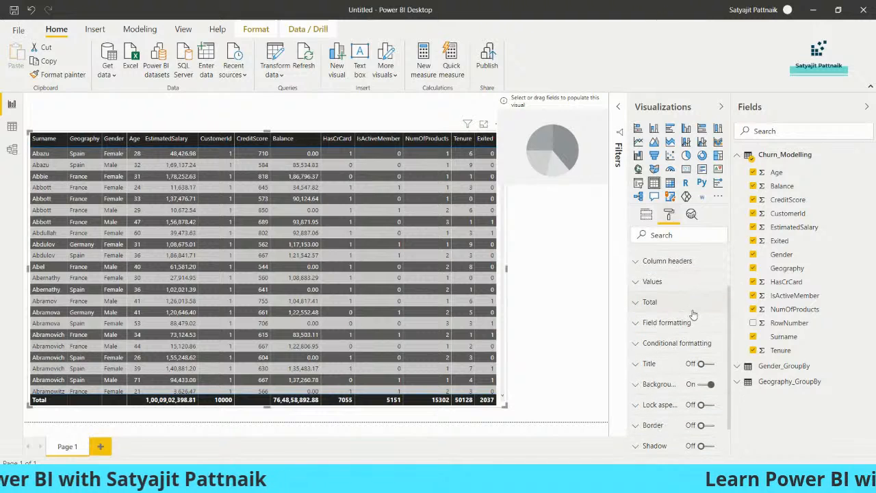
{"action": "left_click", "coordinate": [658, 261]}
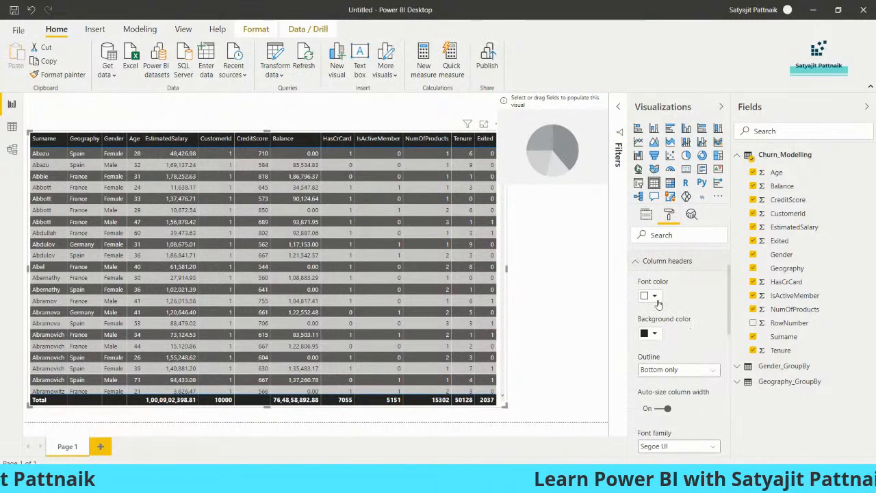
{"action": "left_click", "coordinate": [656, 299]}
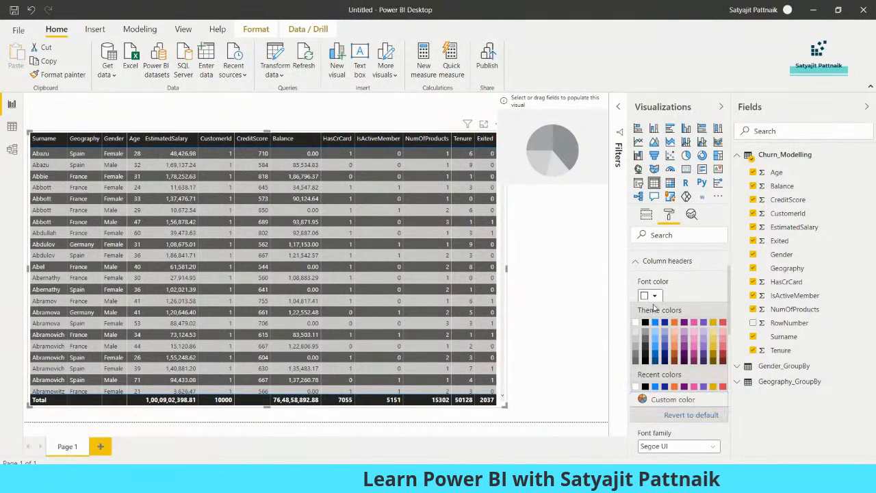
{"action": "left_click", "coordinate": [645, 322]}
{"action": "left_click", "coordinate": [651, 332]}
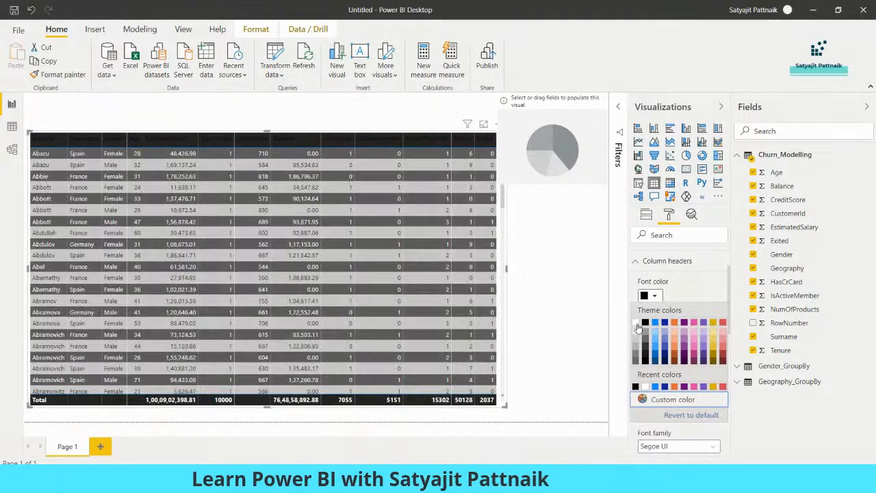
{"action": "left_click", "coordinate": [636, 325]}
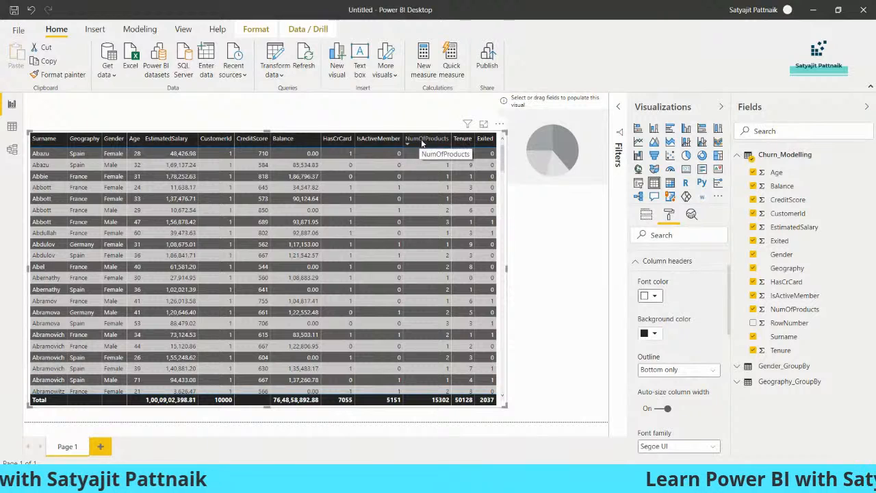
{"action": "left_click", "coordinate": [650, 296]}
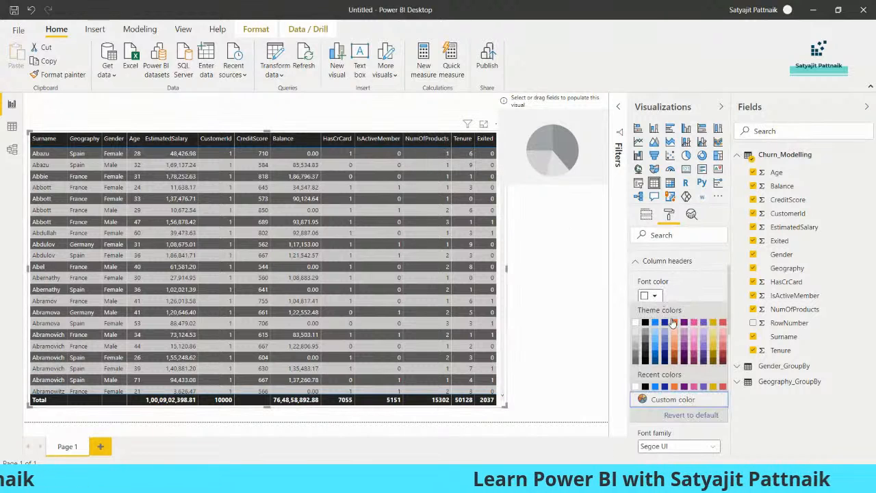
{"action": "left_click", "coordinate": [684, 353]}
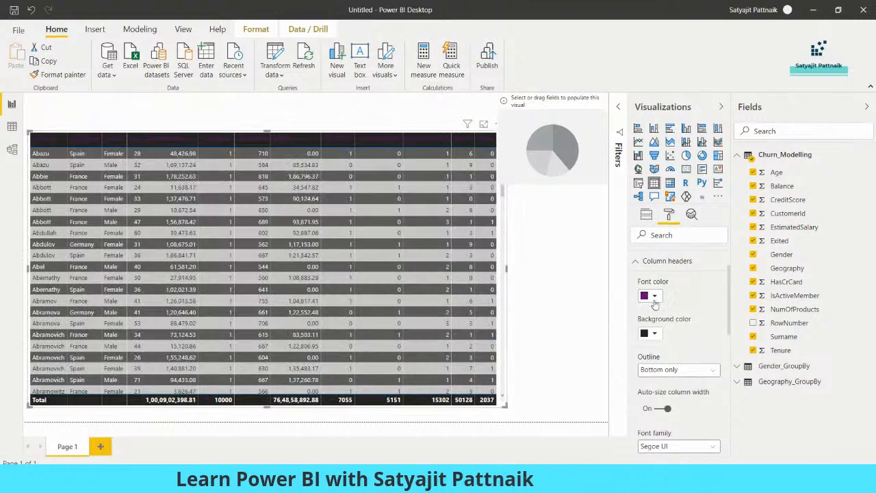
{"action": "left_click", "coordinate": [654, 296]}
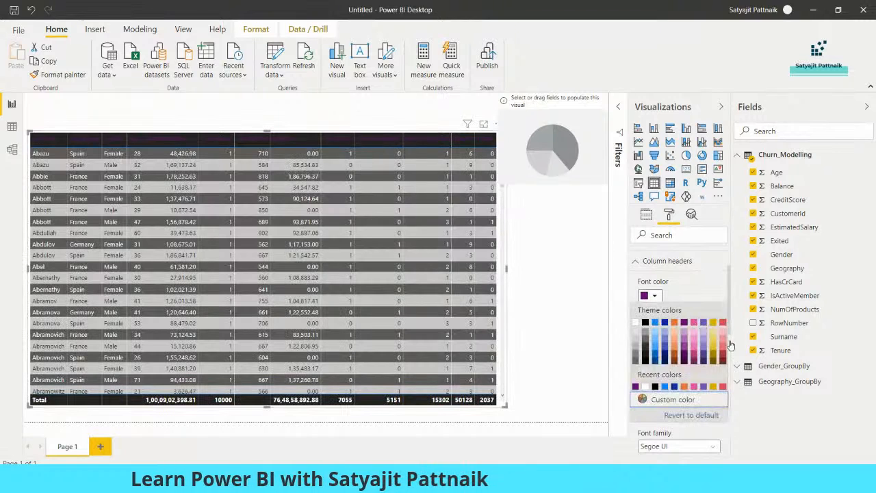
{"action": "left_click", "coordinate": [724, 336]}
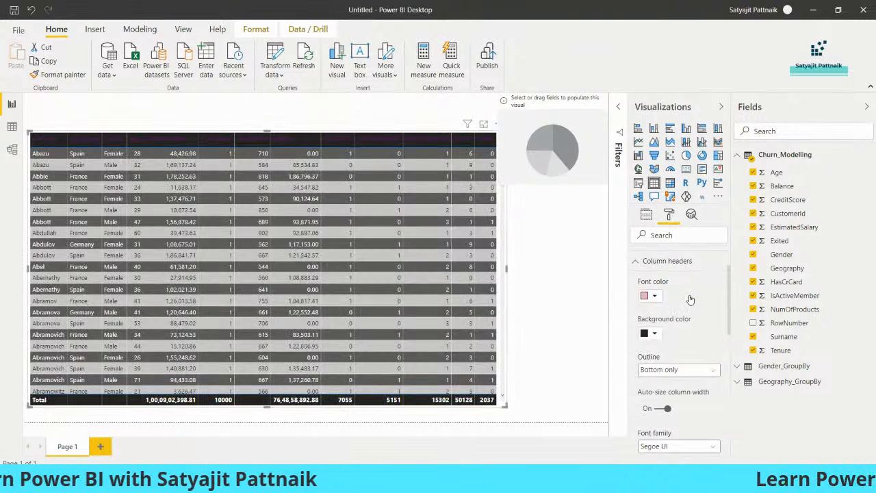
Step: Set the column header background colour to pink
{"action": "left_click", "coordinate": [653, 334]}
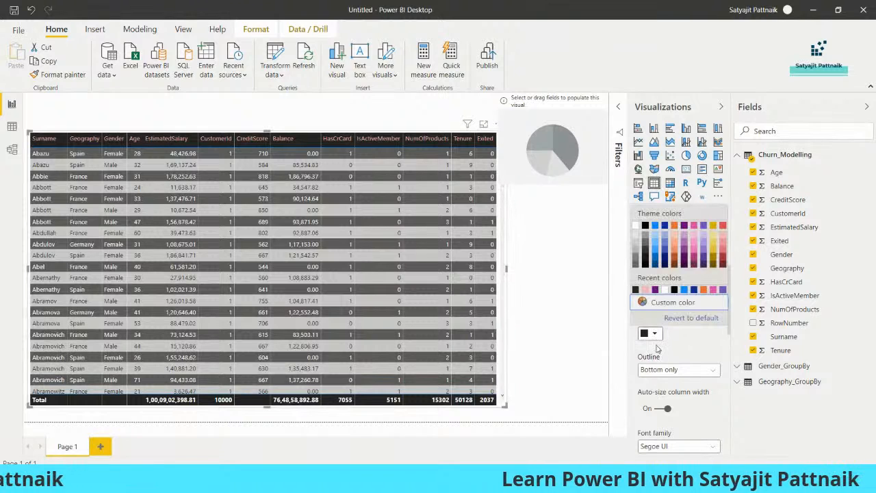
{"action": "left_click", "coordinate": [635, 226]}
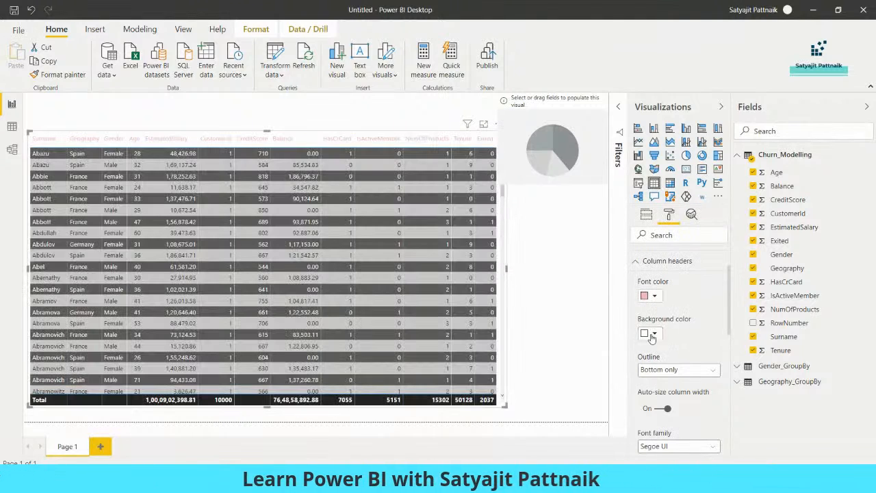
{"action": "left_click", "coordinate": [654, 334]}
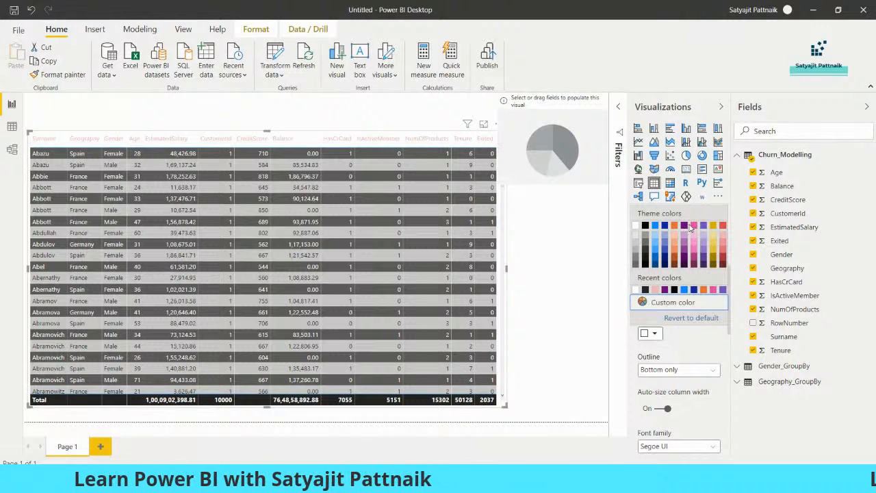
{"action": "left_click", "coordinate": [694, 231]}
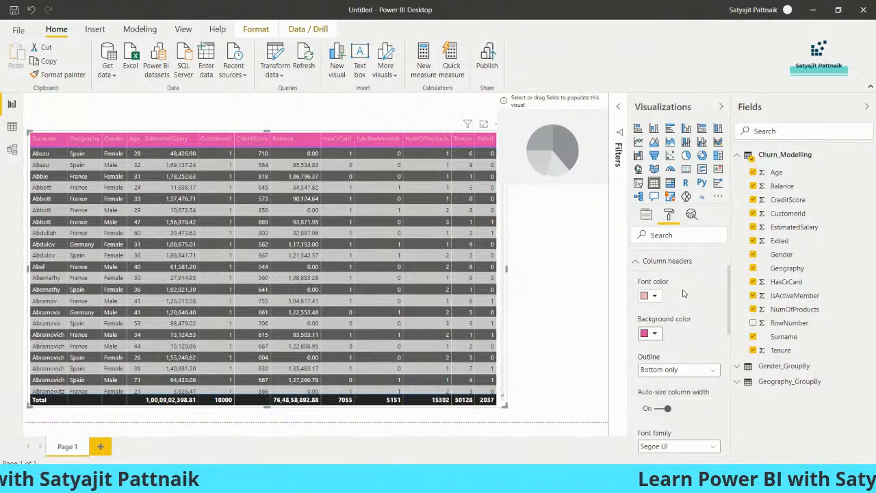
{"action": "scroll", "coordinate": [690, 295], "scroll_direction": "down", "scroll_amount": 1}
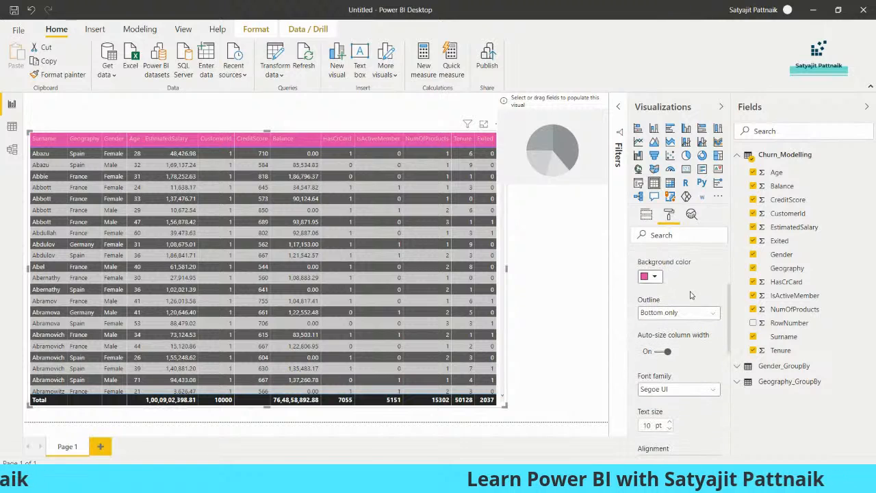
Step: Give the table's column headers a Frame outline and switch the table border on
{"action": "left_click", "coordinate": [676, 314]}
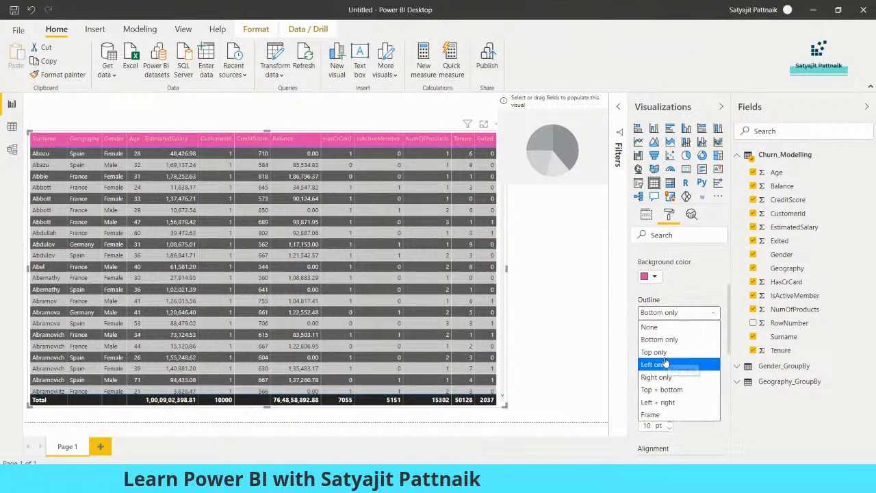
{"action": "left_click", "coordinate": [663, 415]}
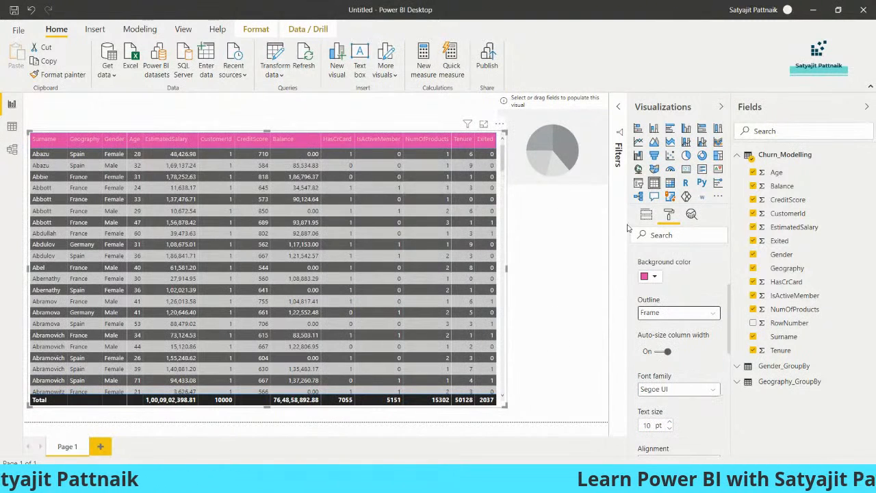
{"action": "scroll", "coordinate": [677, 306], "scroll_direction": "down", "scroll_amount": 3}
{"action": "scroll", "coordinate": [678, 306], "scroll_direction": "up", "scroll_amount": 2}
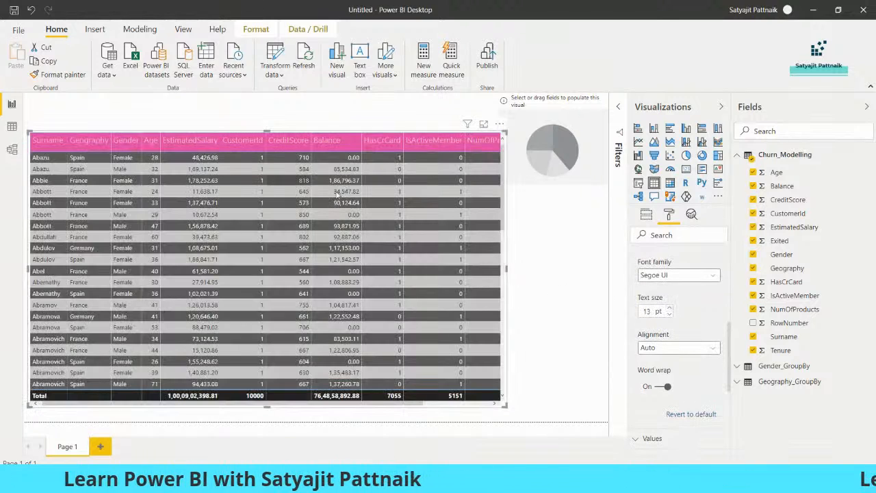
{"action": "scroll", "coordinate": [685, 306], "scroll_direction": "down", "scroll_amount": 3}
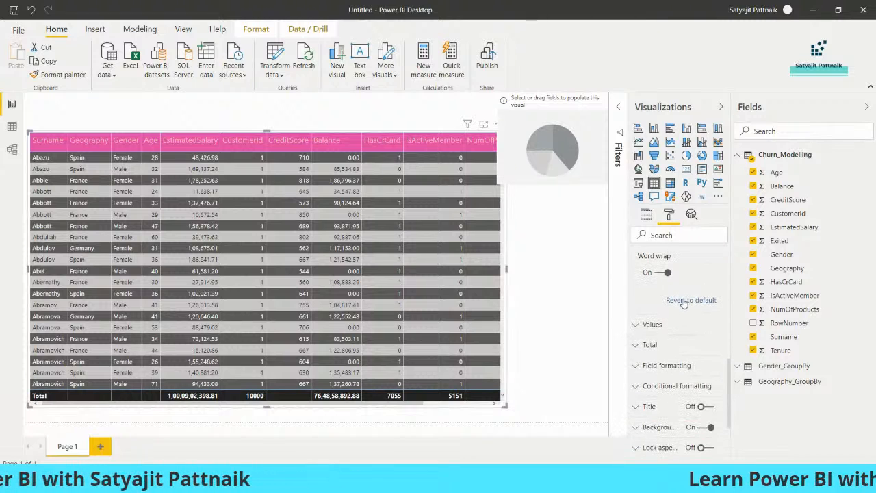
{"action": "scroll", "coordinate": [691, 370], "scroll_direction": "down", "scroll_amount": 1}
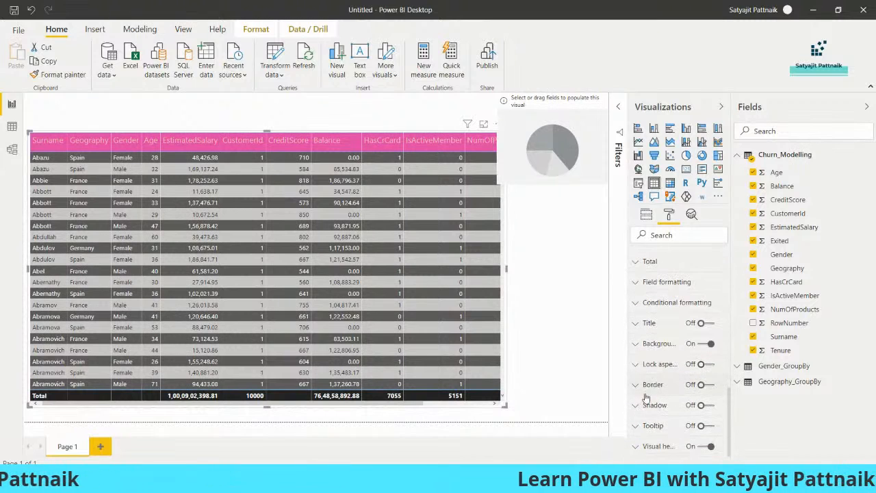
{"action": "left_click", "coordinate": [705, 384]}
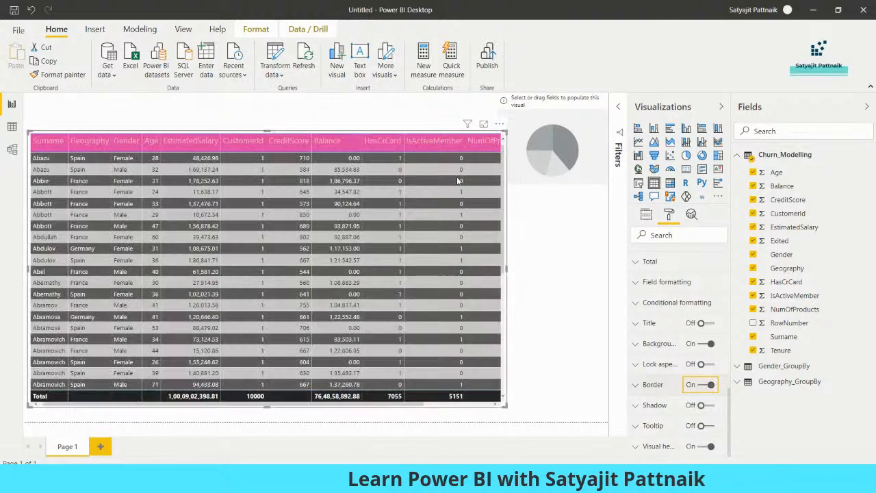
Step: Drag the table's corner to make it smaller and shorten the empty pie chart on the right
{"action": "left_click", "coordinate": [545, 287]}
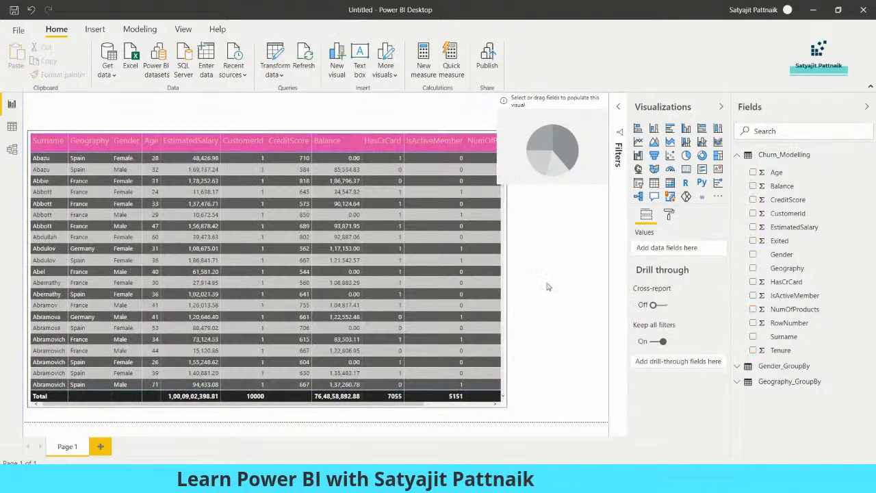
{"action": "left_click_drag", "start_coordinate": [555, 167], "coordinate": [552, 199]}
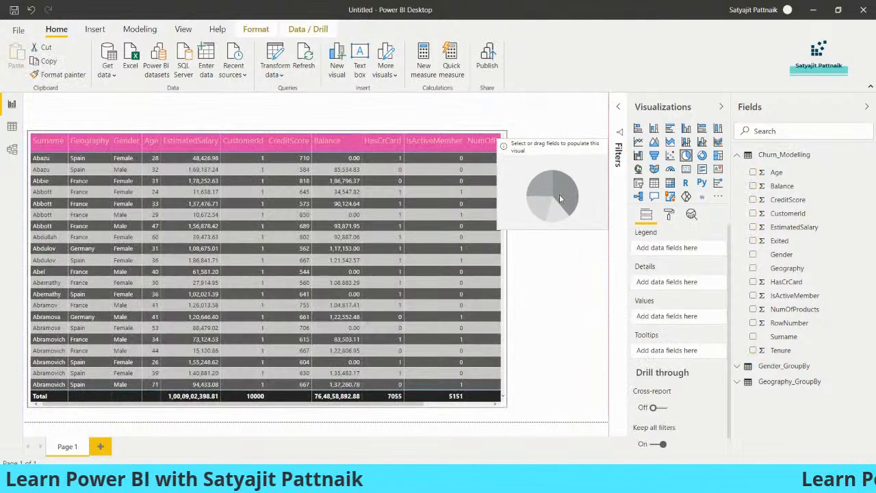
{"action": "key", "text": "Delete"}
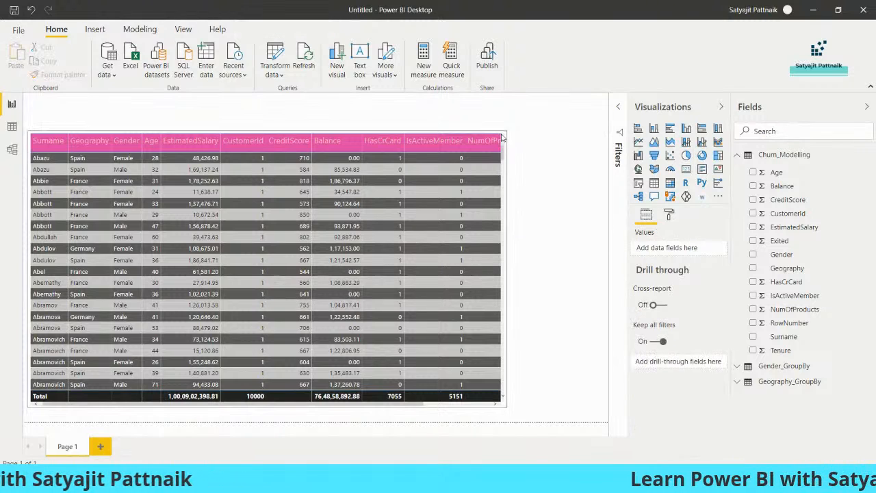
{"action": "left_click", "coordinate": [507, 404]}
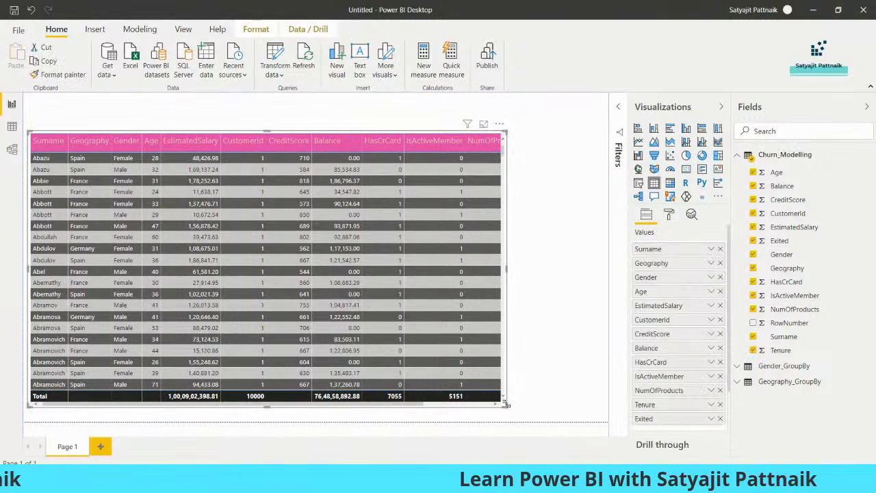
{"action": "left_click_drag", "start_coordinate": [505, 406], "coordinate": [501, 358]}
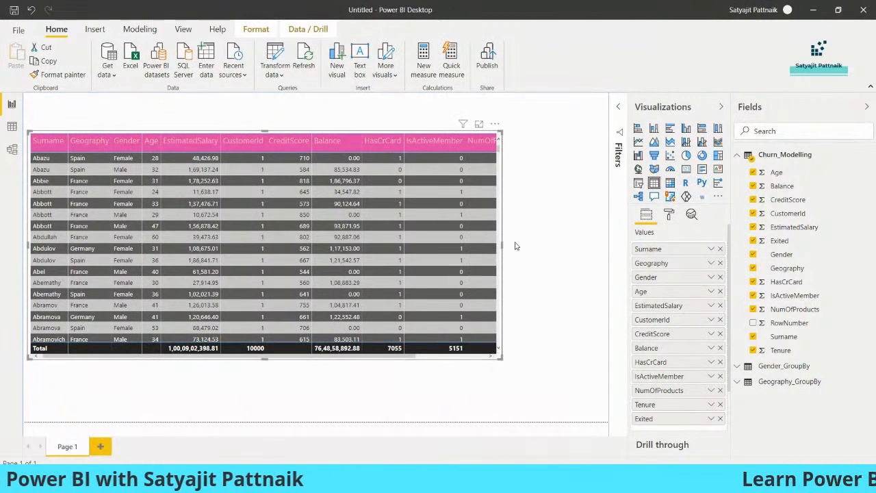
{"action": "left_click", "coordinate": [514, 157]}
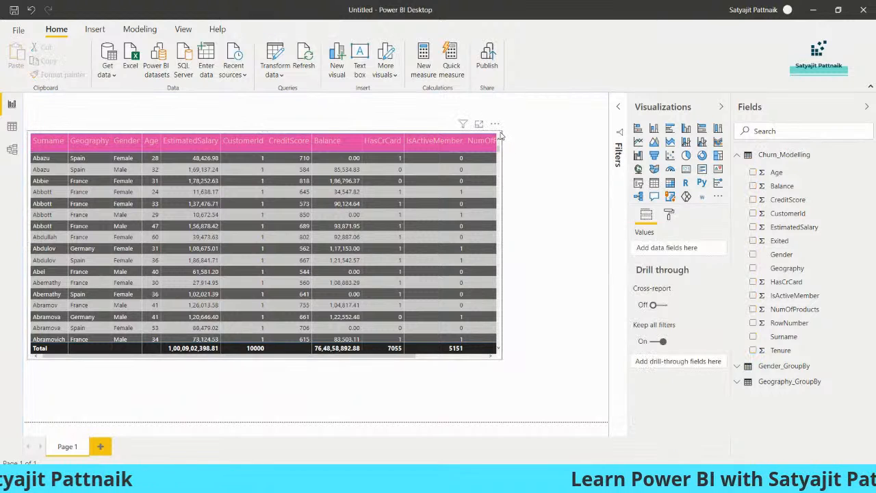
{"action": "left_click", "coordinate": [488, 142]}
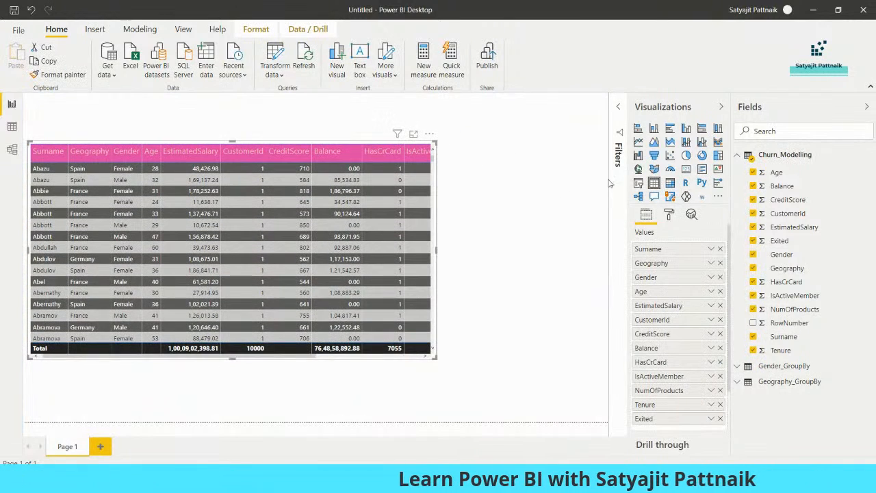
{"action": "left_click", "coordinate": [534, 191]}
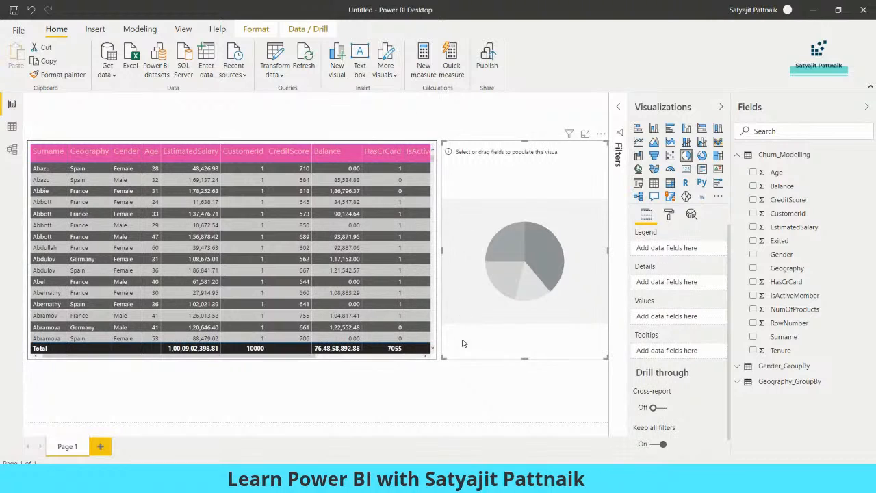
{"action": "left_click_drag", "start_coordinate": [526, 357], "coordinate": [524, 272]}
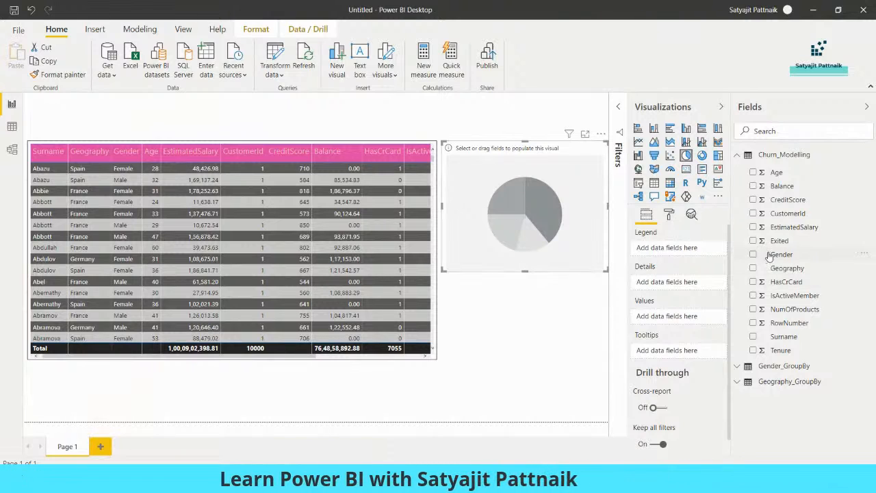
Step: Add Gender as the pie chart's legend and values, keeping the Count aggregation
{"action": "left_click_drag", "start_coordinate": [781, 254], "coordinate": [575, 245]}
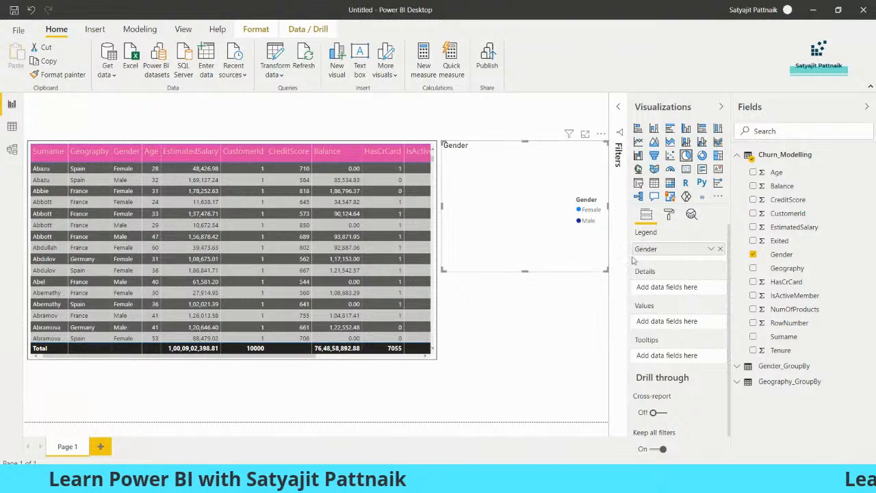
{"action": "left_click_drag", "start_coordinate": [780, 254], "coordinate": [678, 323]}
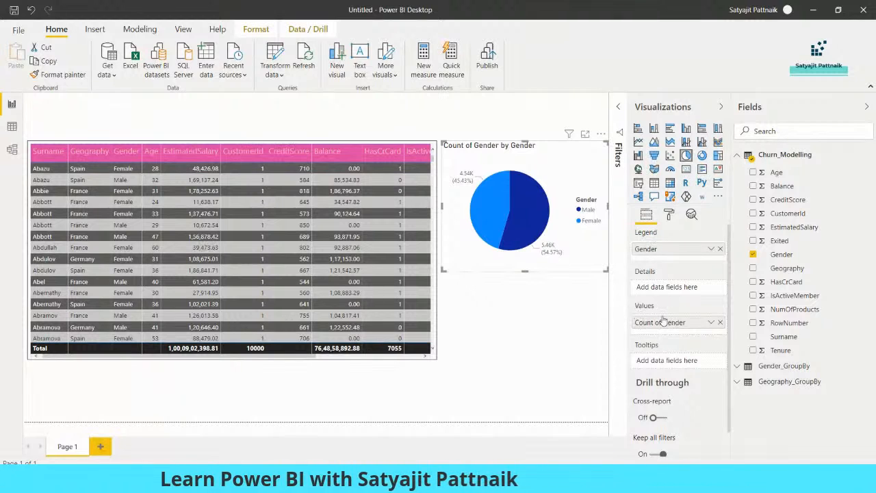
{"action": "left_click", "coordinate": [711, 323]}
{"action": "left_click", "coordinate": [740, 392]}
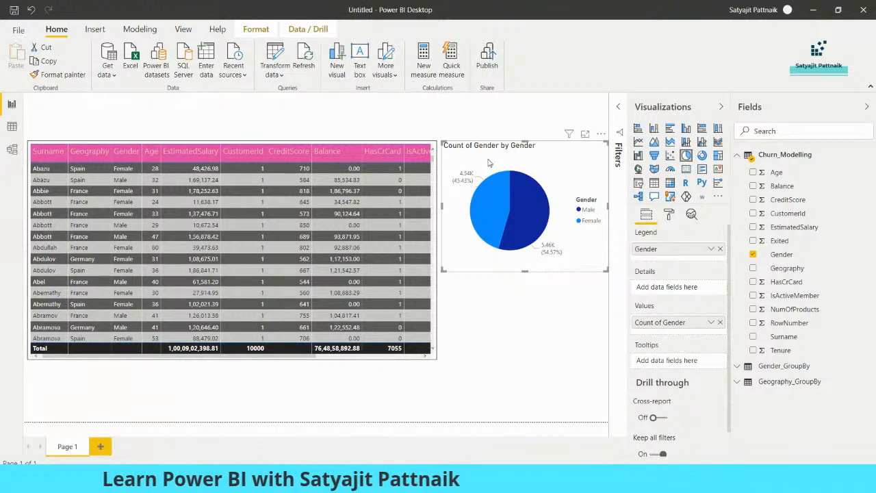
Step: Reselect the Count of Gender pie chart and show its Format pane
{"action": "left_click", "coordinate": [524, 309]}
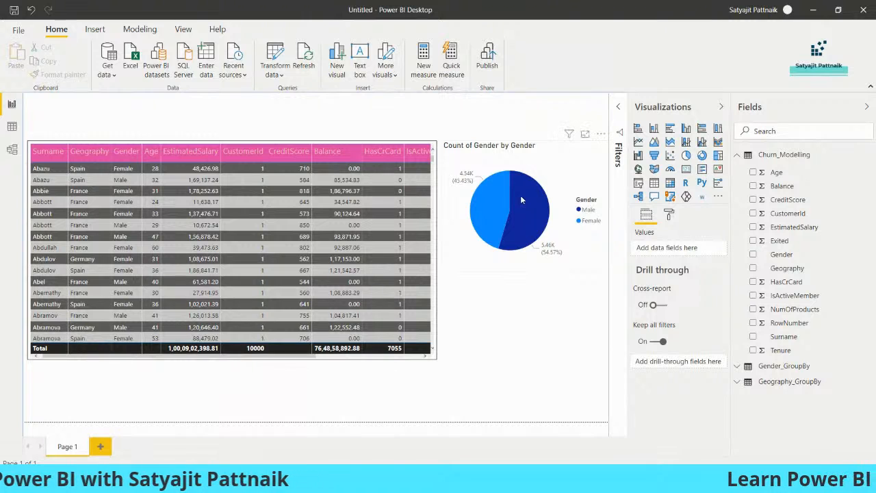
{"action": "left_click", "coordinate": [528, 156]}
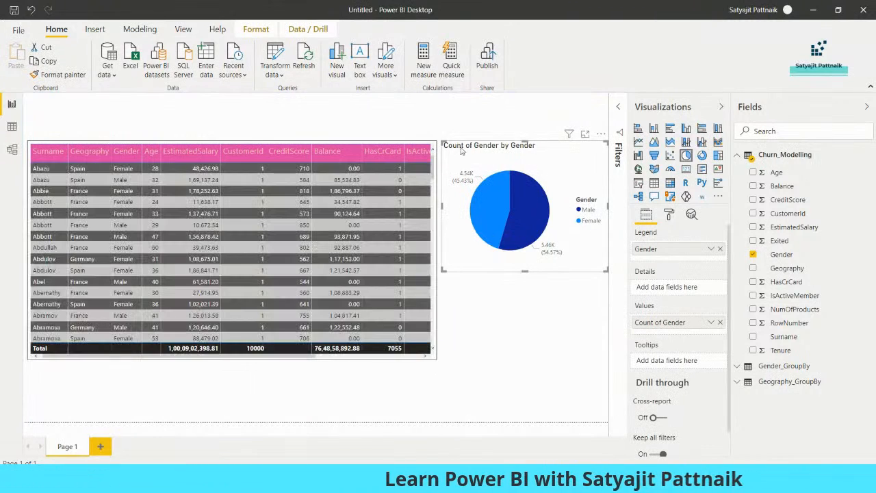
{"action": "left_click", "coordinate": [671, 215]}
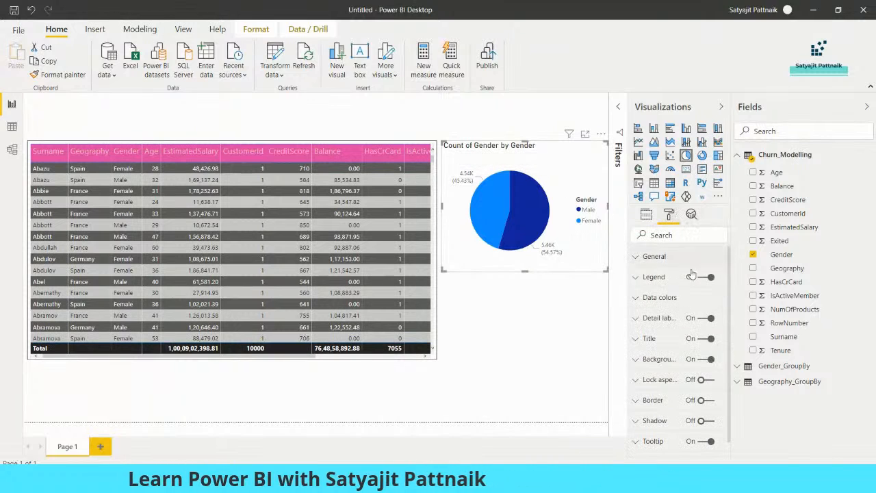
Step: Retitle the pie chart 'Gender Comparision', centre the title and raise its size to 18 pt
{"action": "left_click", "coordinate": [703, 341]}
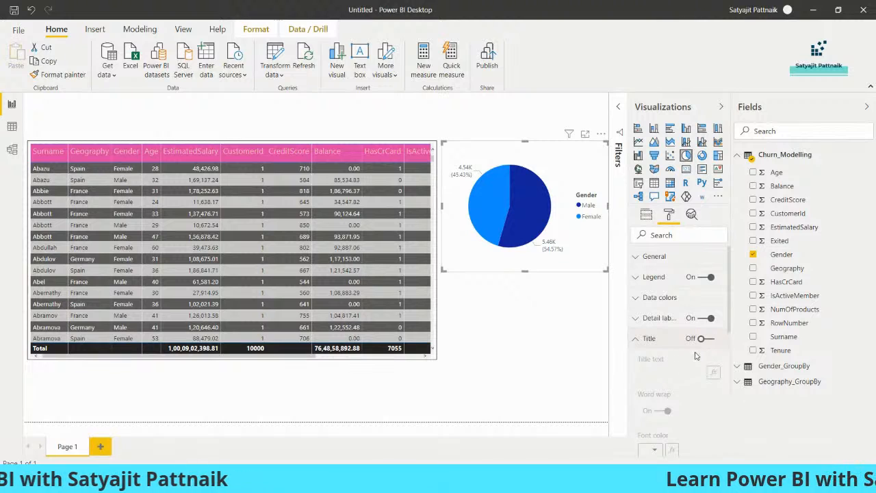
{"action": "left_click", "coordinate": [704, 338]}
{"action": "scroll", "coordinate": [671, 273], "scroll_direction": "down", "scroll_amount": 3}
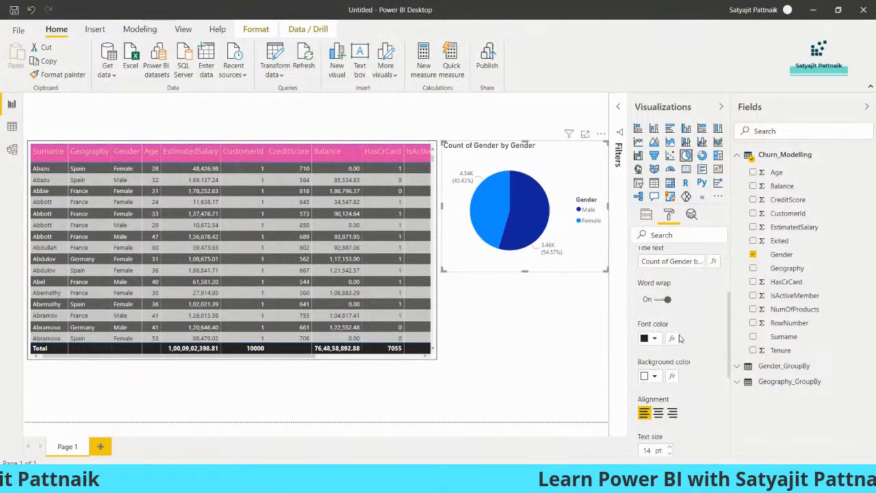
{"action": "left_click", "coordinate": [669, 258]}
{"action": "key", "text": "ctrl+a"}
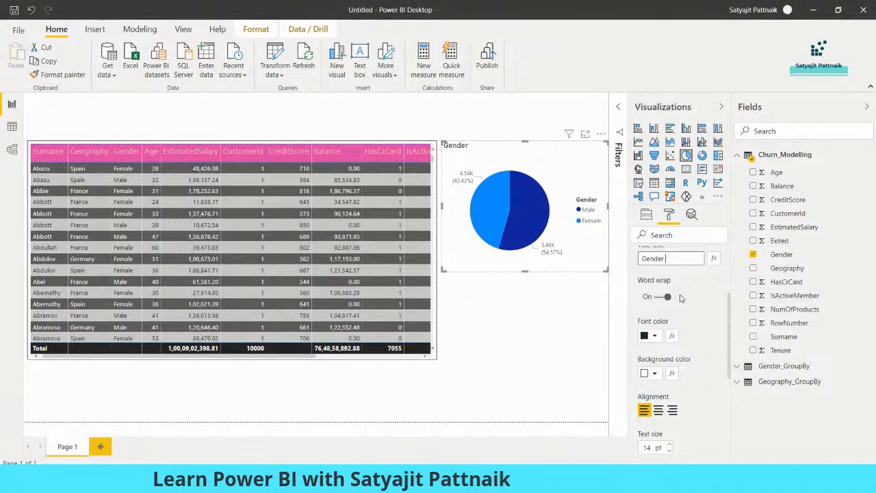
{"action": "type", "text": "Gender Comparision"}
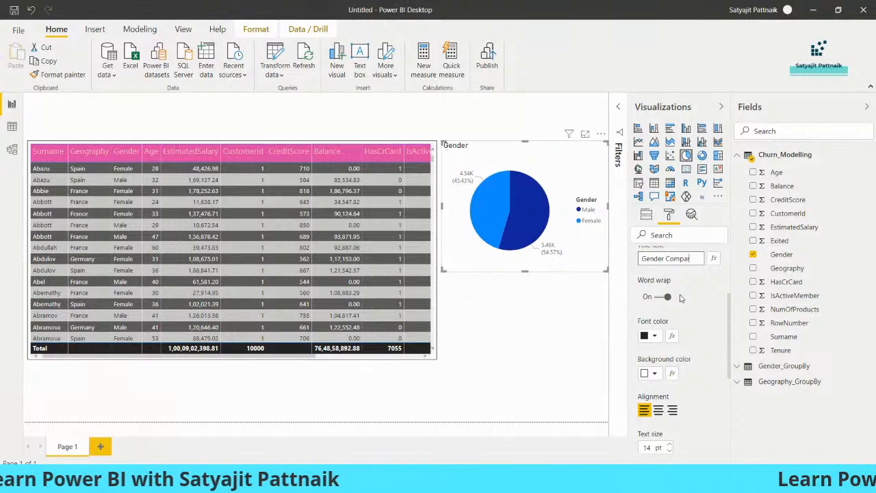
{"action": "left_click", "coordinate": [658, 411]}
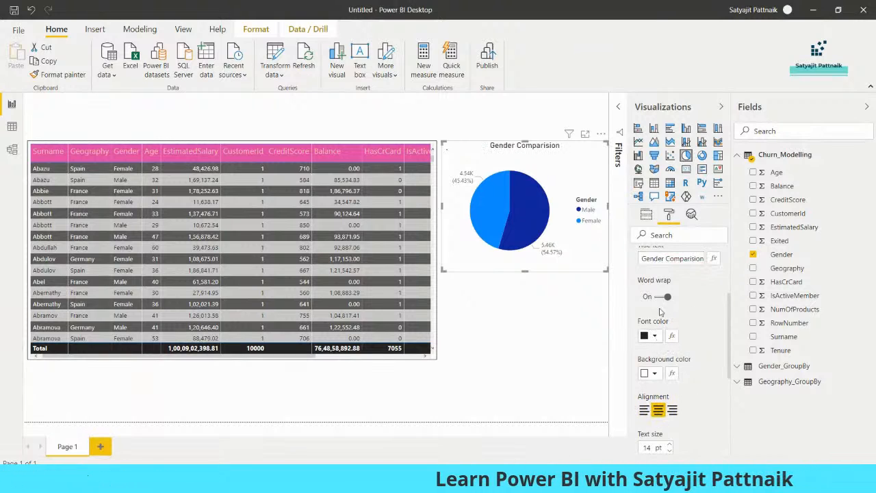
{"action": "scroll", "coordinate": [697, 370], "scroll_direction": "down", "scroll_amount": 2}
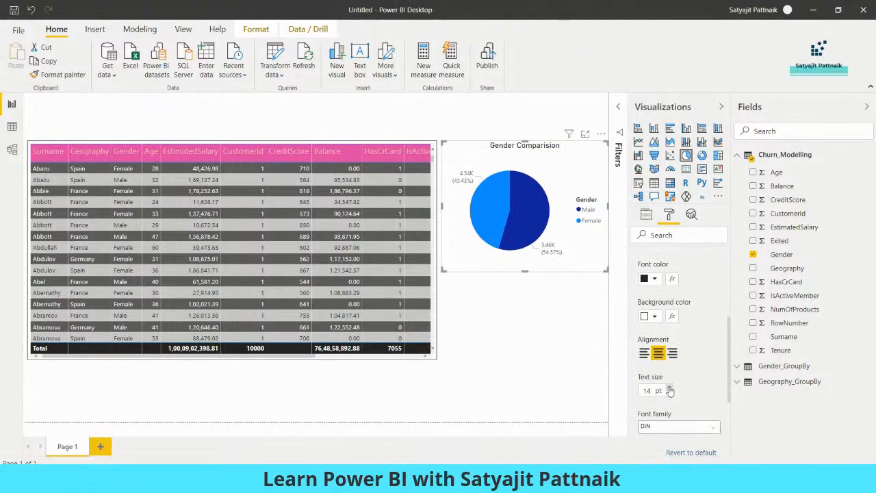
{"action": "left_click", "coordinate": [670, 388]}
{"action": "left_click", "coordinate": [670, 388]}
{"action": "left_click", "coordinate": [669, 388]}
{"action": "left_click", "coordinate": [670, 389]}
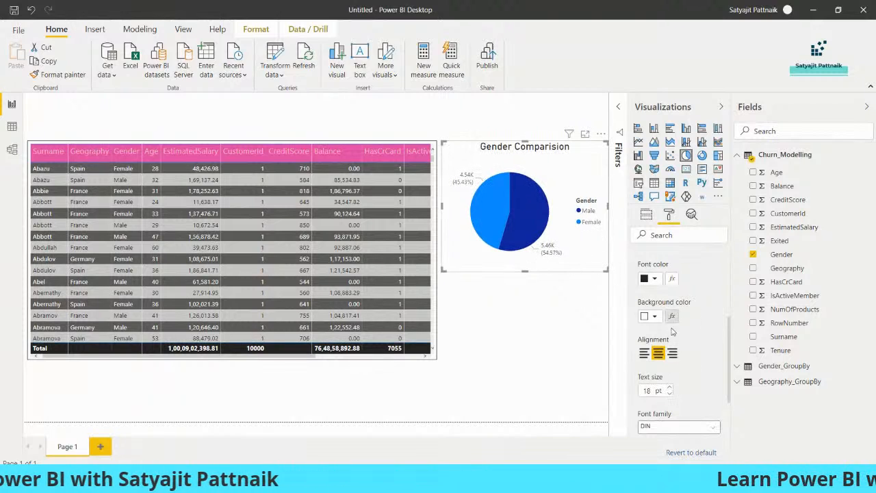
{"action": "left_click", "coordinate": [551, 294]}
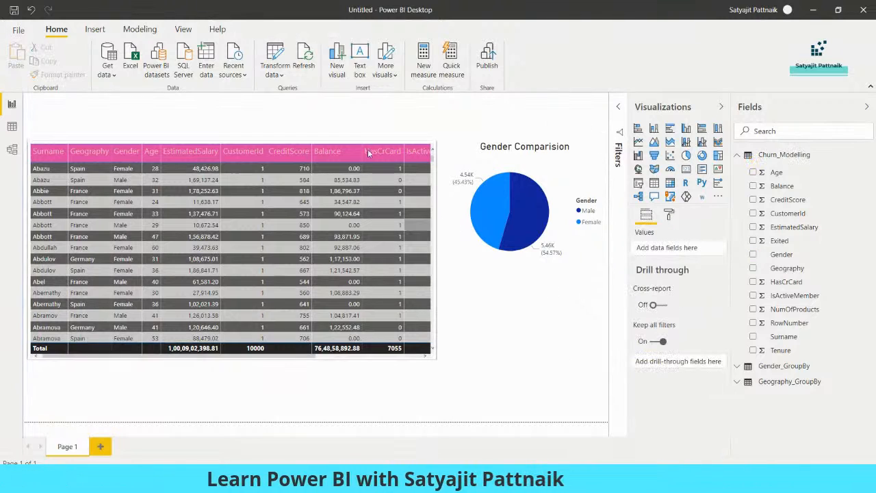
Step: Drag the table and pie chart lower on the page, then insert a blank text box
{"action": "left_click_drag", "start_coordinate": [361, 315], "coordinate": [366, 343]}
{"action": "left_click_drag", "start_coordinate": [499, 243], "coordinate": [531, 249]}
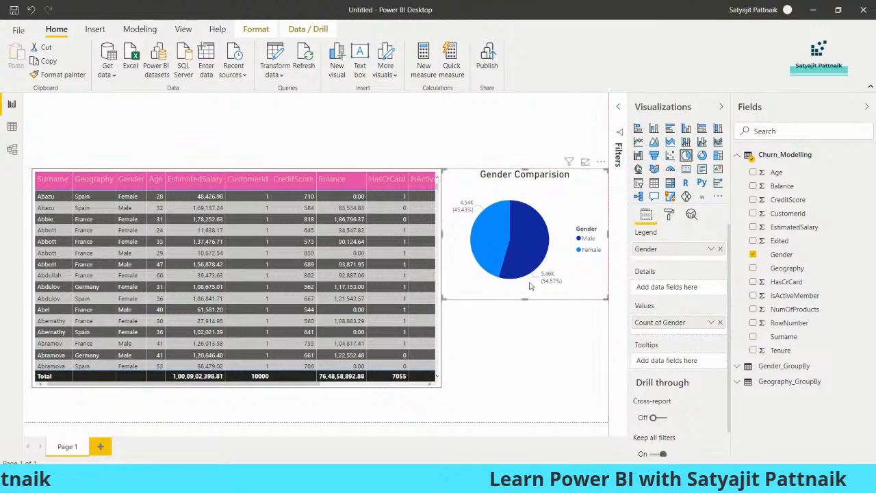
{"action": "left_click", "coordinate": [338, 132]}
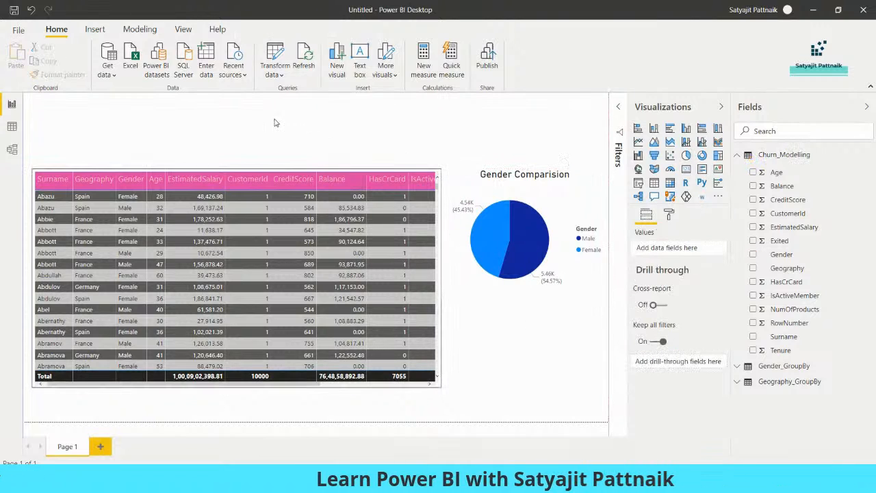
{"action": "left_click", "coordinate": [359, 66]}
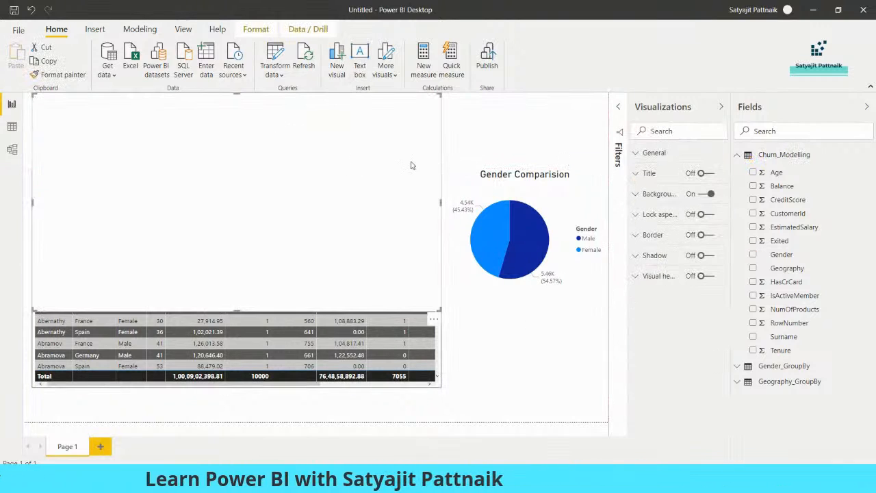
Step: Stretch the text box into a top strip and format 'Random Report' centred, 28 pt, dark red
{"action": "left_click_drag", "start_coordinate": [442, 202], "coordinate": [646, 191]}
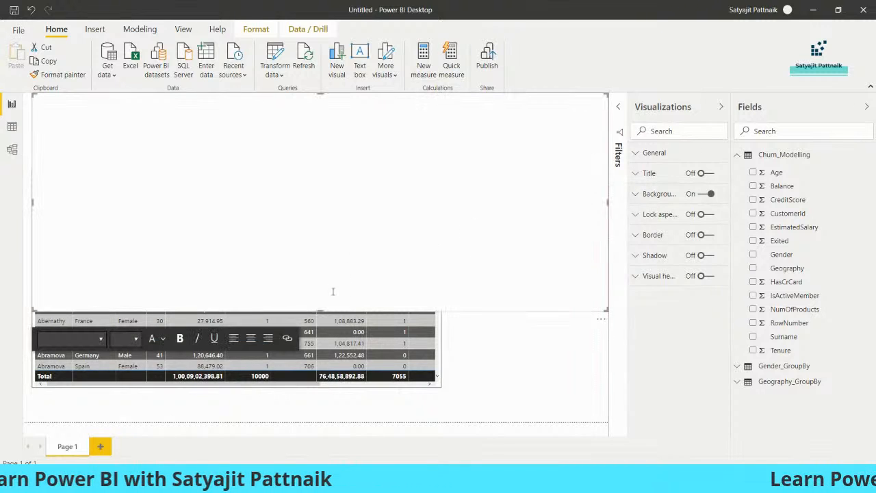
{"action": "left_click_drag", "start_coordinate": [321, 315], "coordinate": [342, 126]}
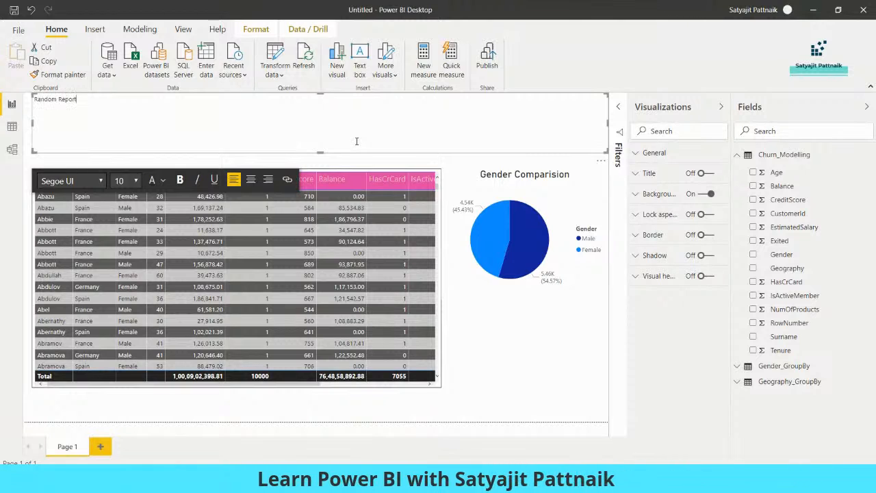
{"action": "left_click", "coordinate": [251, 179]}
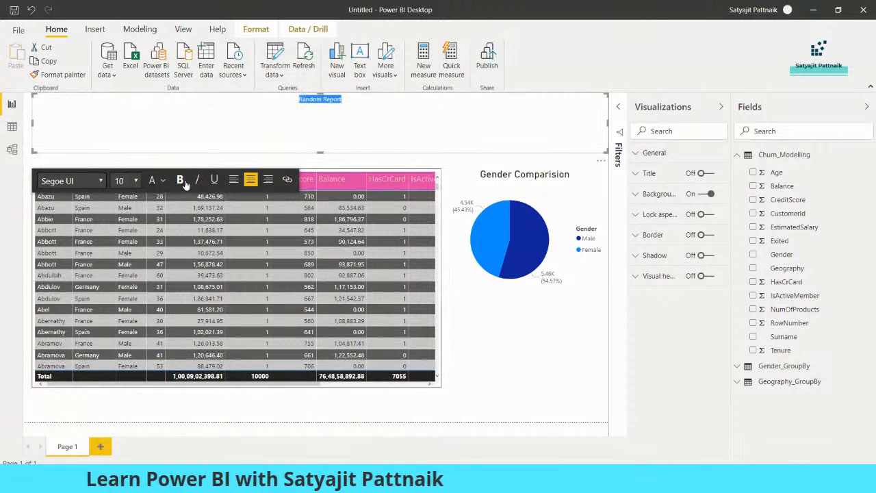
{"action": "left_click", "coordinate": [127, 180]}
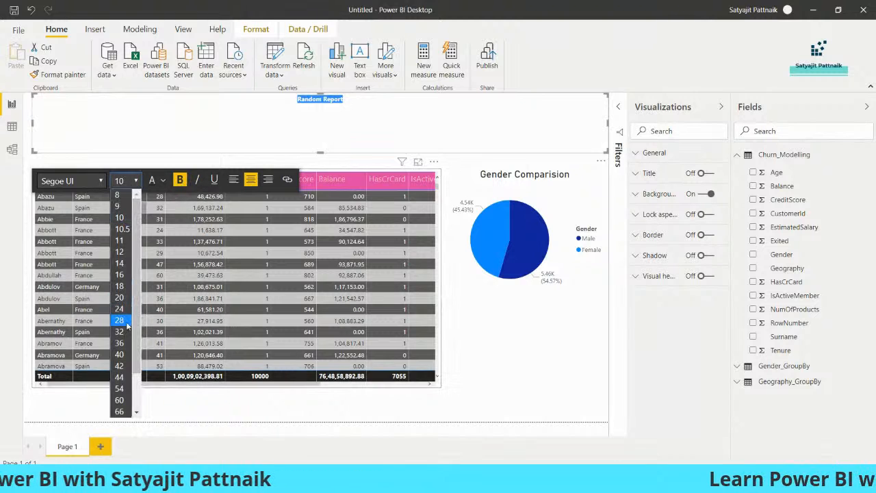
{"action": "left_click", "coordinate": [119, 320]}
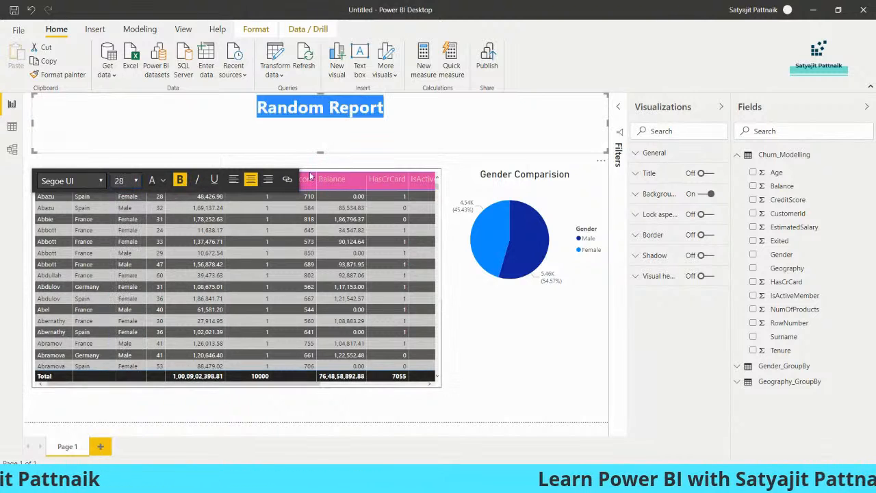
{"action": "left_click", "coordinate": [162, 181]}
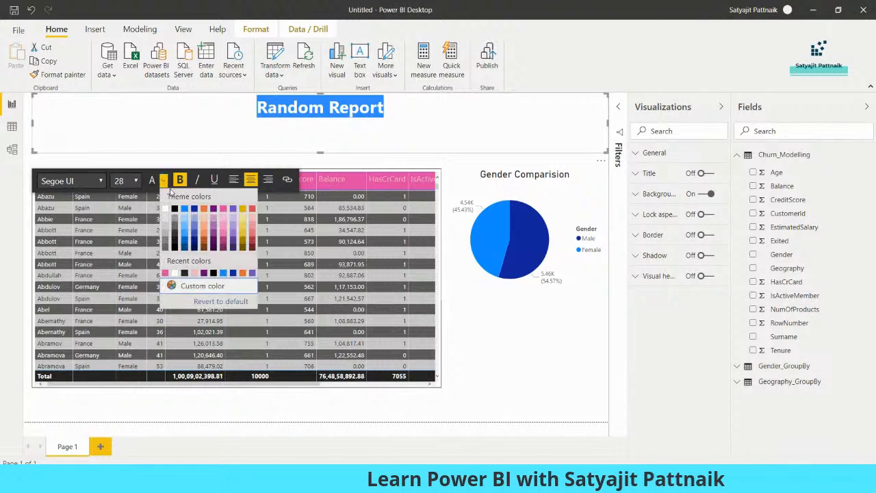
{"action": "left_click", "coordinate": [222, 249]}
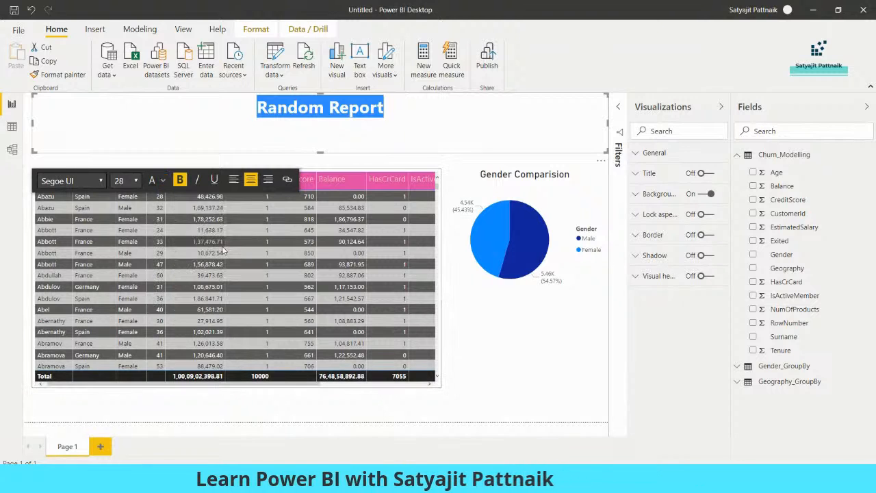
{"action": "left_click", "coordinate": [495, 348]}
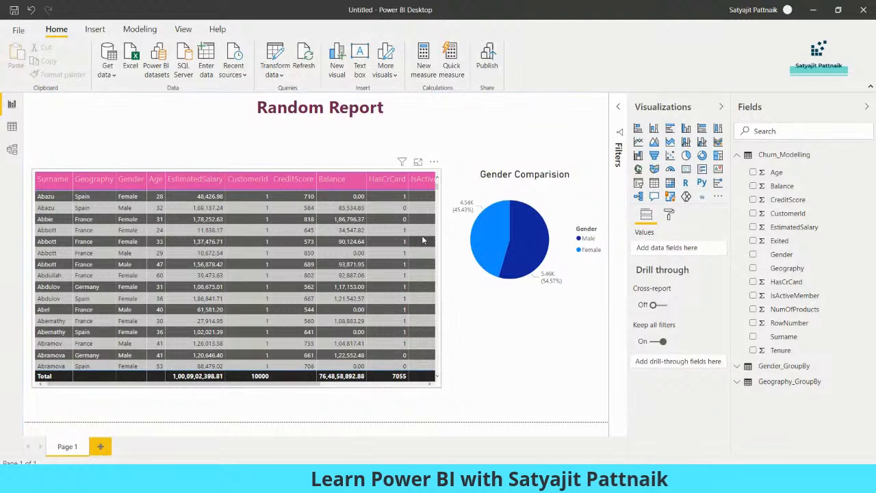
Step: Save the report as Random-Report in the Power BI - Session folder
{"action": "key", "text": "ctrl+s"}
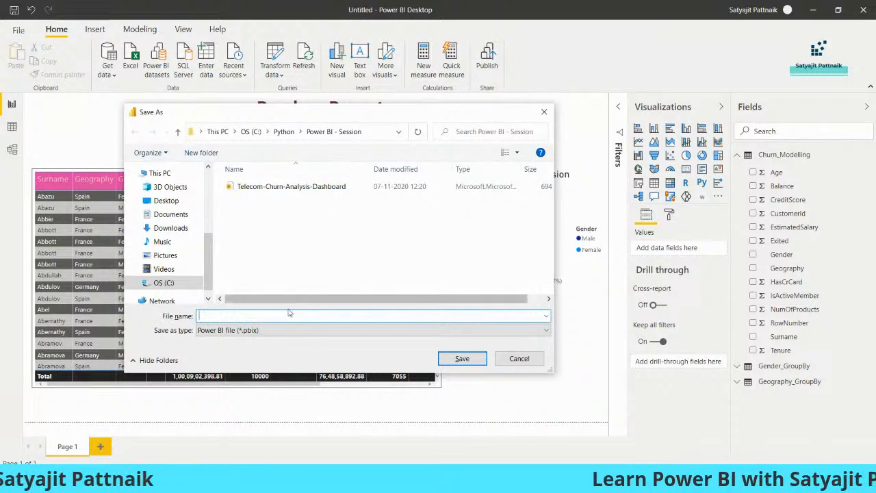
{"action": "type", "text": "Random-Report"}
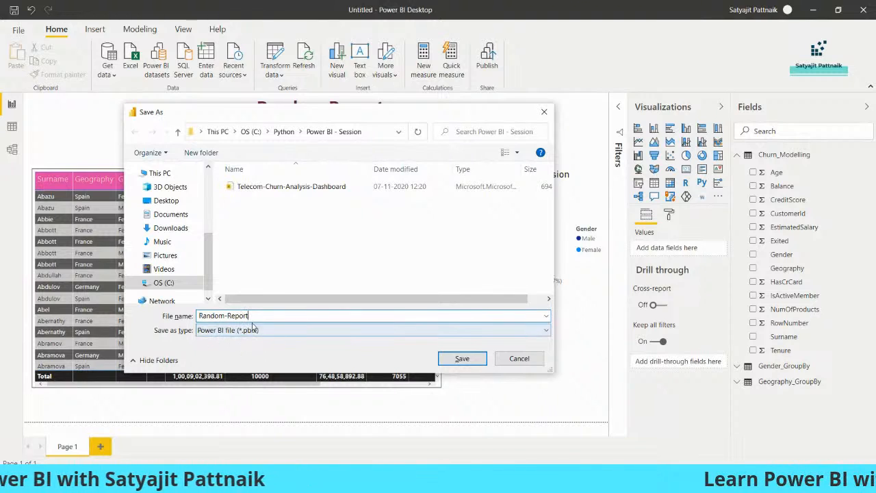
{"action": "left_click", "coordinate": [461, 358]}
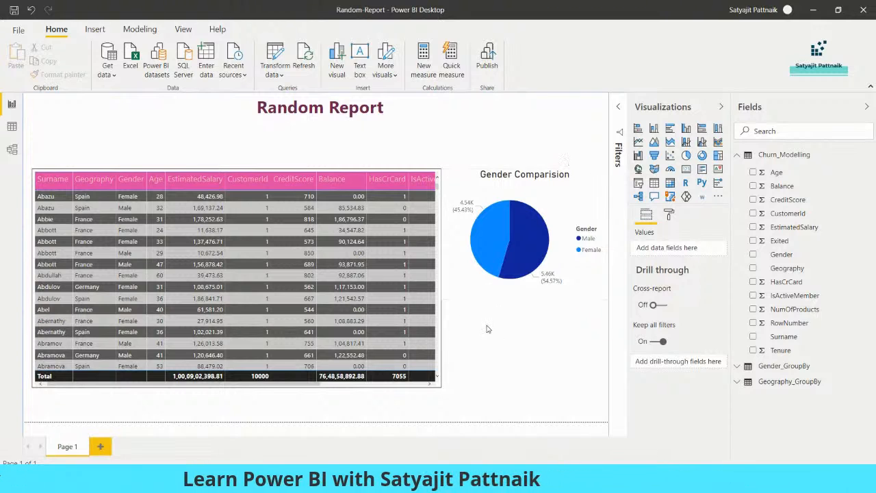
Step: Launch Notepad from the Run prompt with 'notepad'
{"action": "key", "text": "super+r"}
{"action": "type", "text": "notepad"}
{"action": "key", "text": "Return"}
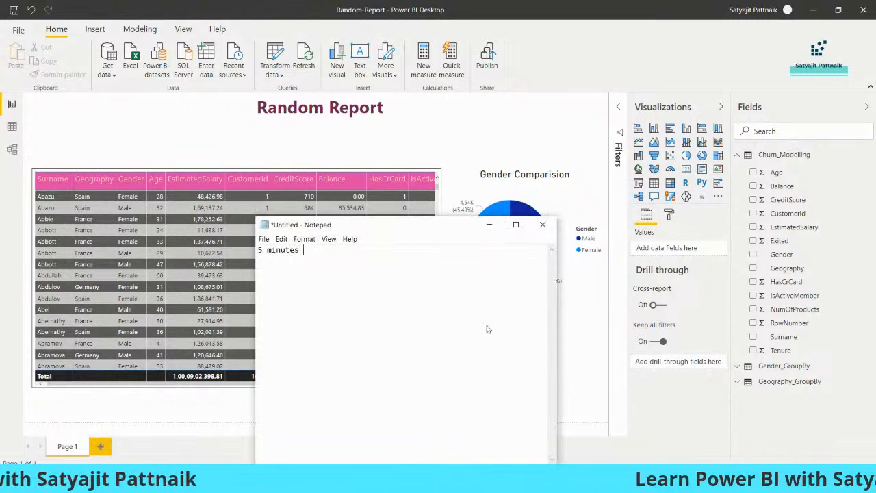
Step: Add ', let's join exactly at 8' to the break notice and move the Notepad window aside
{"action": "left_click_drag", "start_coordinate": [421, 244], "coordinate": [413, 125]}
{"action": "type", "text": ", let's j"}
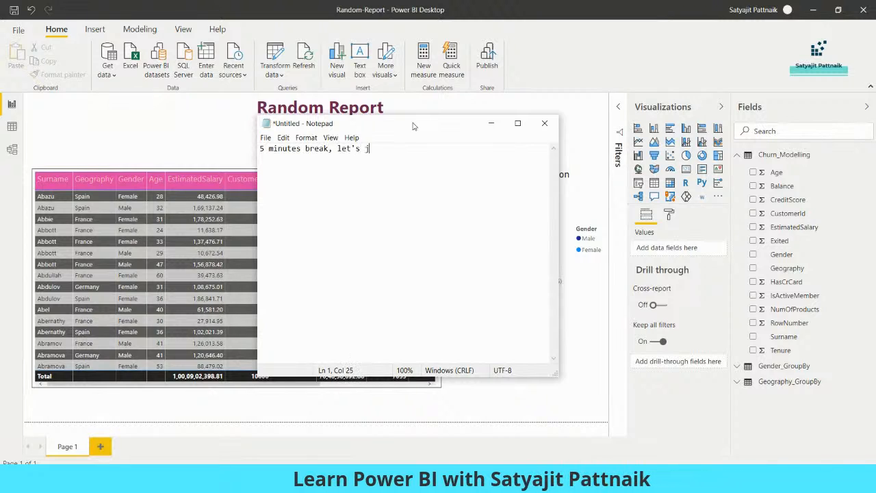
{"action": "type", "text": "oin exactly "}
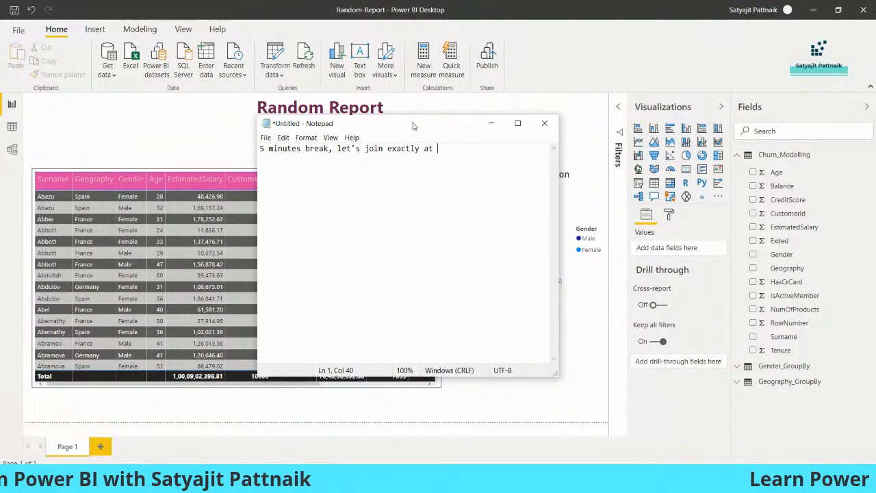
{"action": "type", "text": "at "}
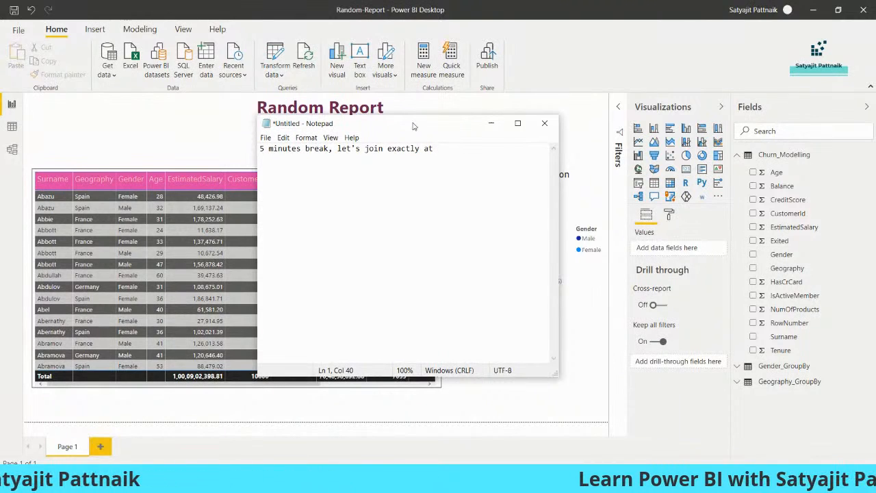
{"action": "type", "text": "8:10 PM"}
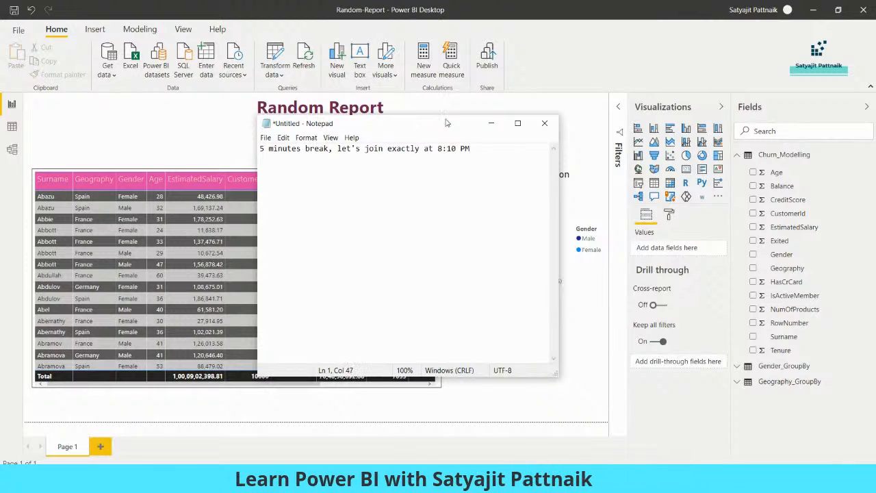
{"action": "left_click_drag", "start_coordinate": [446, 123], "coordinate": [379, 140]}
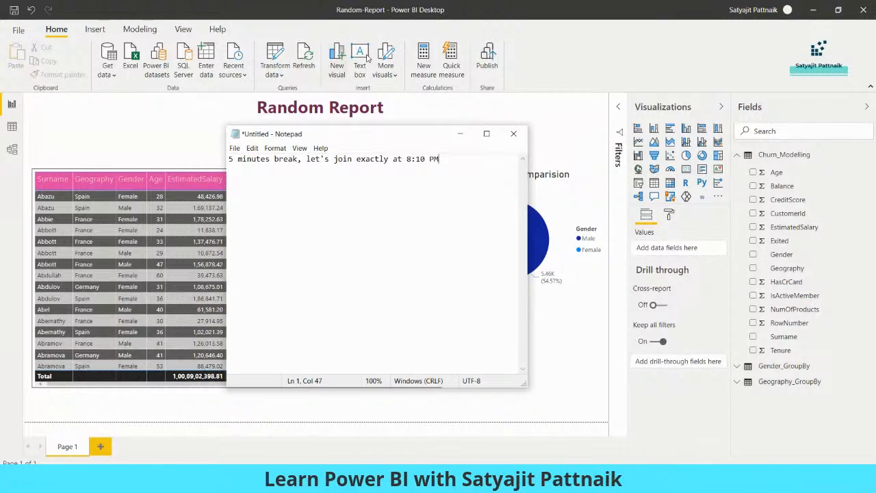
Step: Minimize Notepad to reveal the saved Random-Report page
{"action": "left_click", "coordinate": [460, 133]}
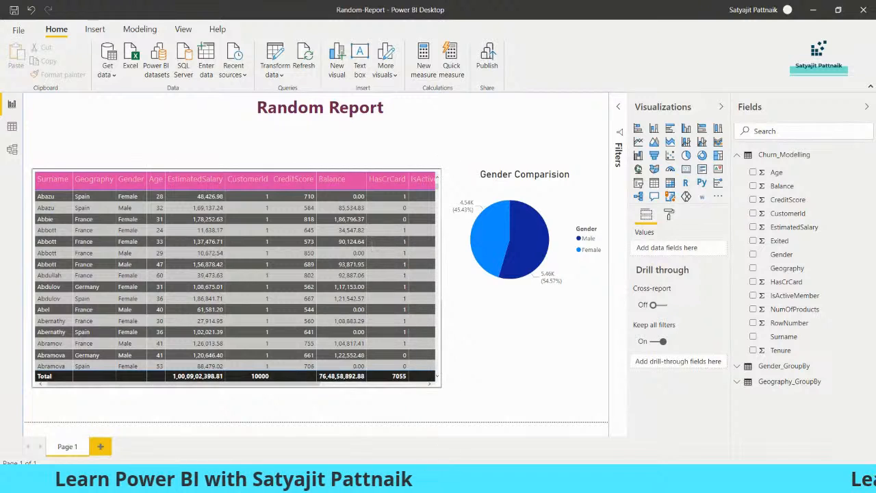
Step: Show the Measure vs Columns slideshow, exit full screen and return to the Power BI tab
{"action": "left_click", "coordinate": [422, 427]}
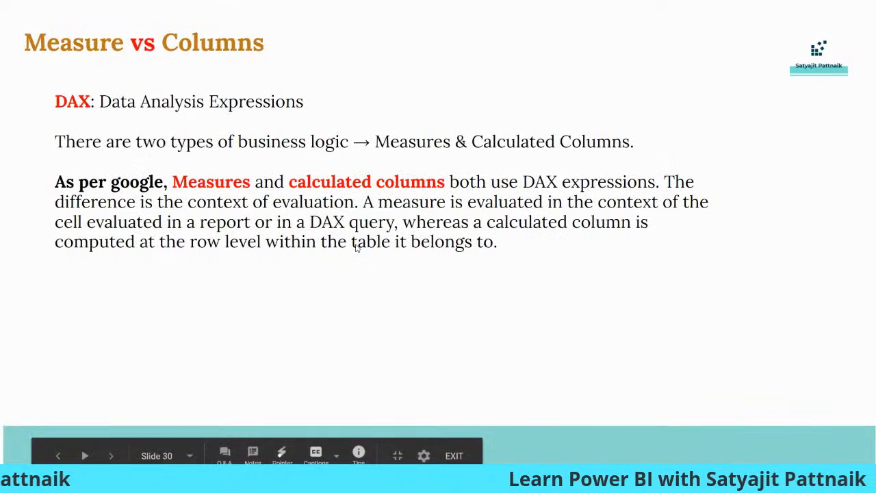
{"action": "key", "text": "Escape"}
{"action": "left_click", "coordinate": [462, 11]}
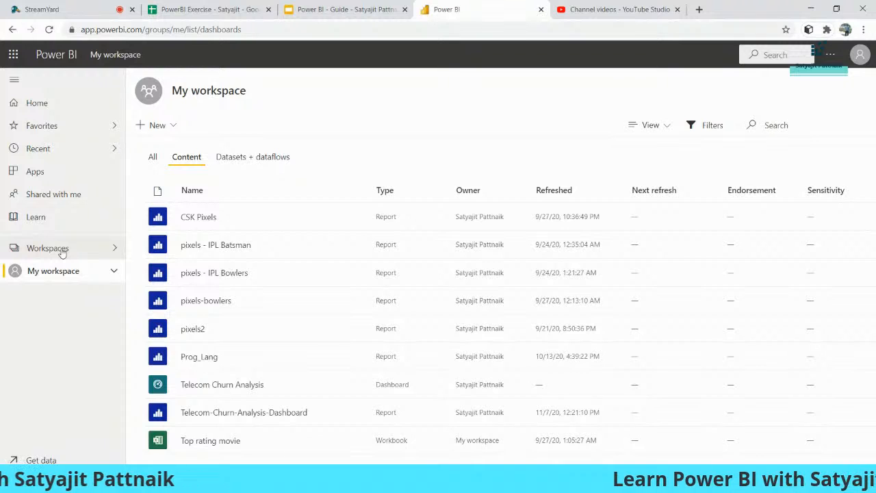
Step: Start a new workspace named 'Power BI - Webinar' with 'Power BI - Webinar' as its description
{"action": "left_click", "coordinate": [61, 249]}
{"action": "scroll", "coordinate": [226, 411], "scroll_direction": "down", "scroll_amount": 2}
{"action": "left_click", "coordinate": [225, 446]}
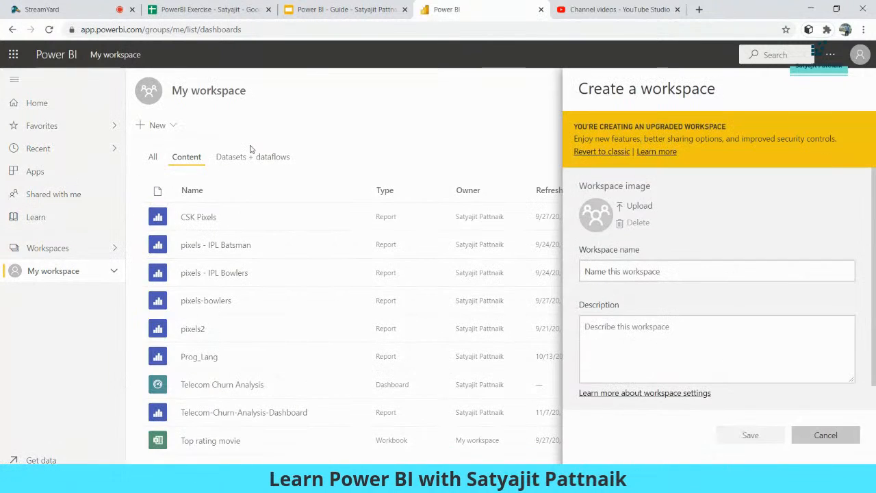
{"action": "left_click", "coordinate": [643, 274]}
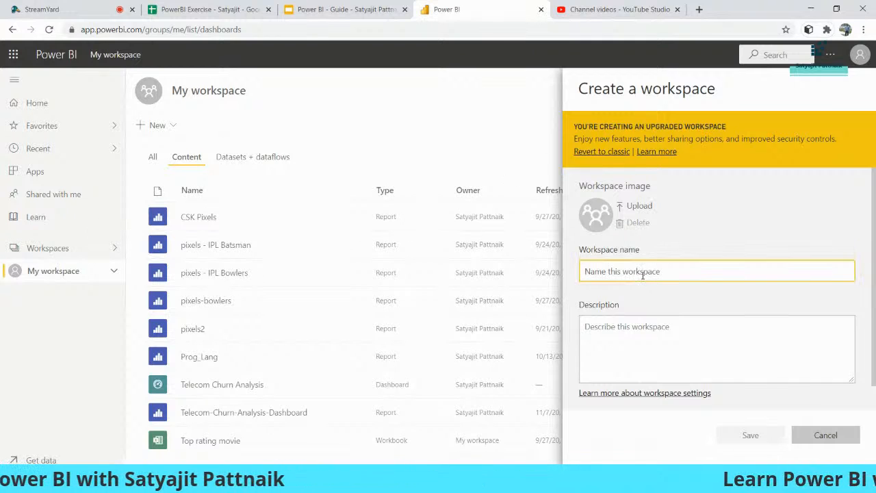
{"action": "type", "text": "Power BI"}
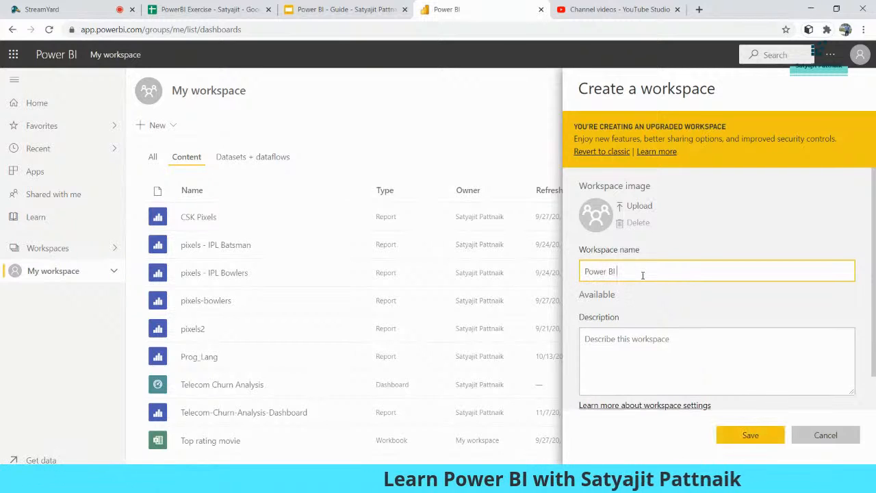
{"action": "type", "text": " - Webinar"}
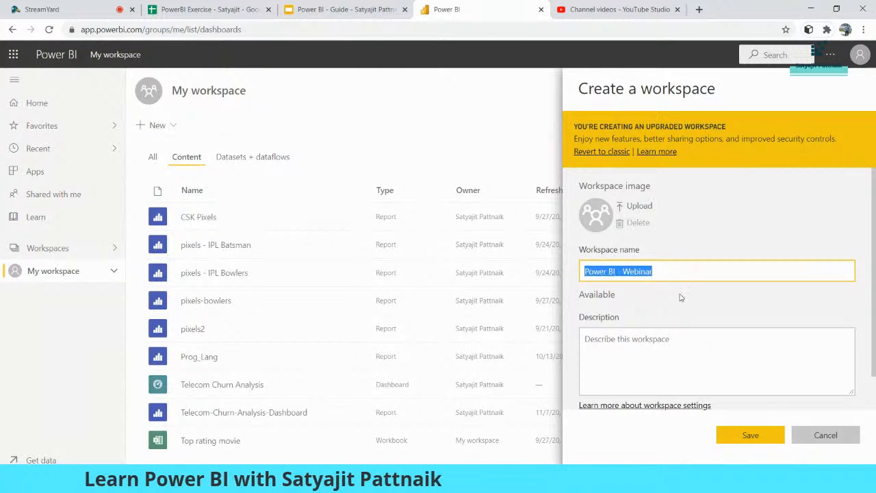
{"action": "left_click", "coordinate": [645, 348]}
{"action": "type", "text": "Power BI - Webinar"}
Step: Expand the advanced options and save the new Power BI - Webinar workspace
{"action": "scroll", "coordinate": [700, 290], "scroll_direction": "down", "scroll_amount": 1}
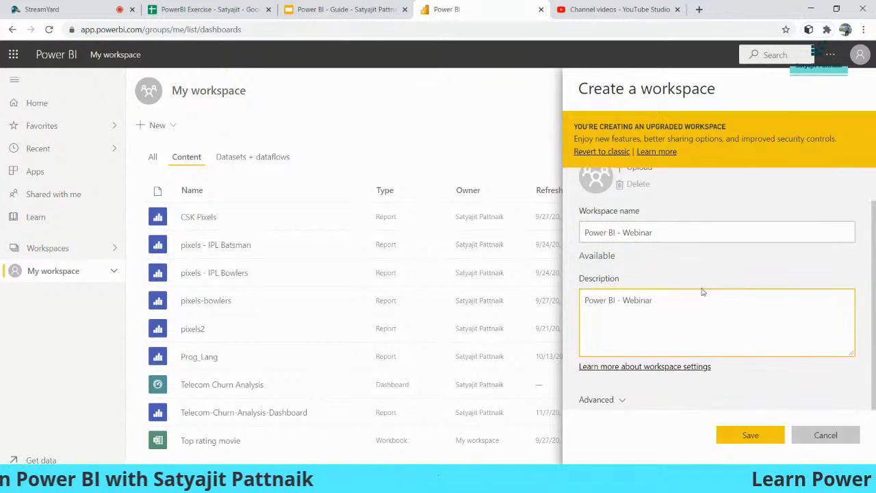
{"action": "left_click", "coordinate": [603, 399]}
{"action": "scroll", "coordinate": [616, 308], "scroll_direction": "down", "scroll_amount": 1}
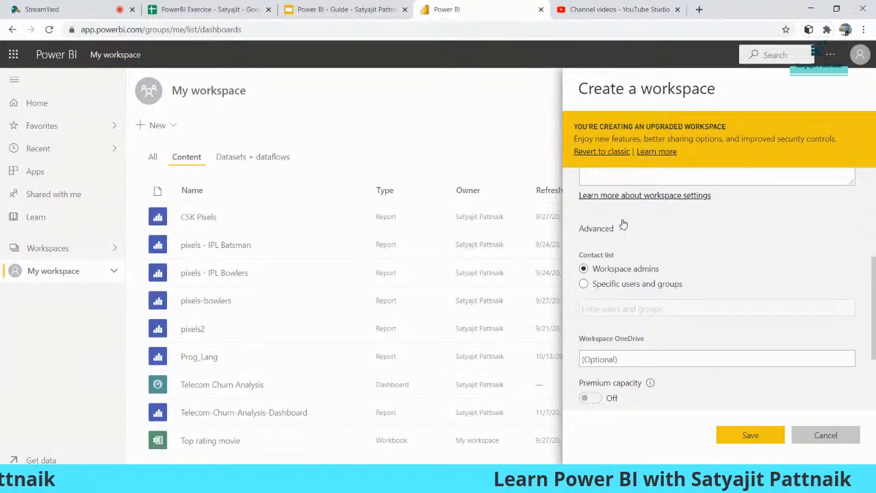
{"action": "scroll", "coordinate": [621, 272], "scroll_direction": "down", "scroll_amount": 2}
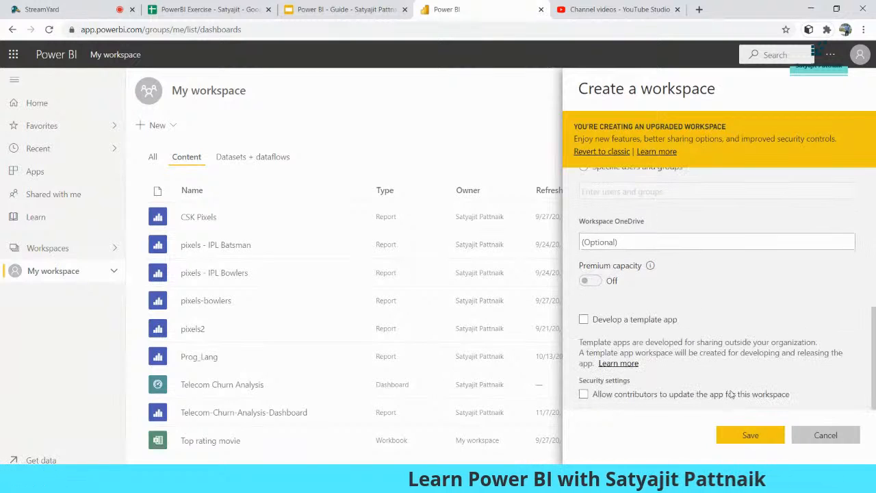
{"action": "left_click", "coordinate": [750, 435]}
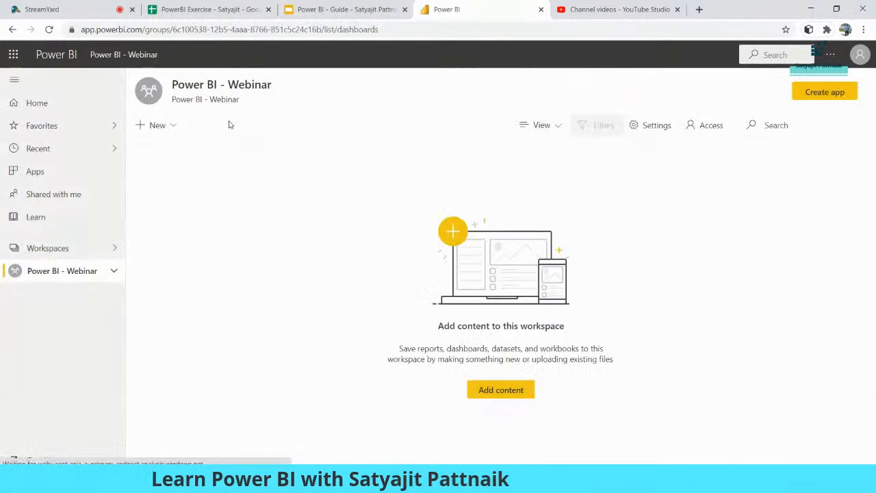
Step: Search workspaces for 'power' and open Workspace access for Power BI - Webinar
{"action": "left_click", "coordinate": [74, 252]}
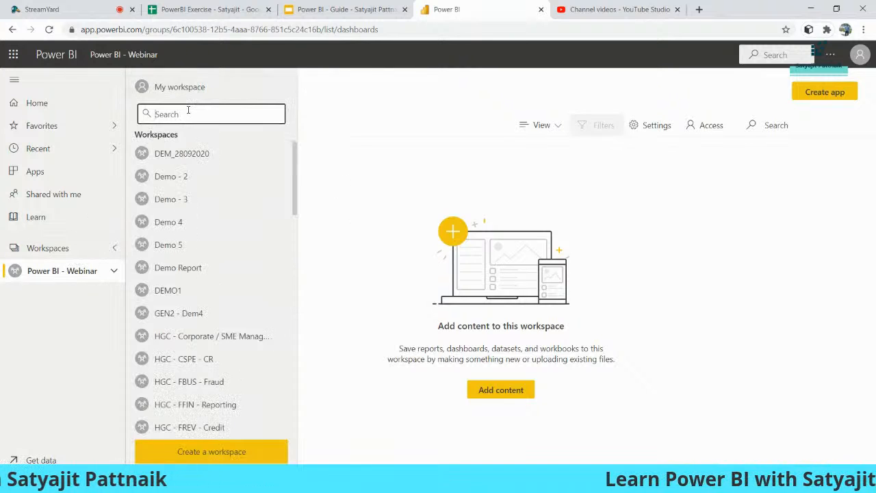
{"action": "type", "text": "power"}
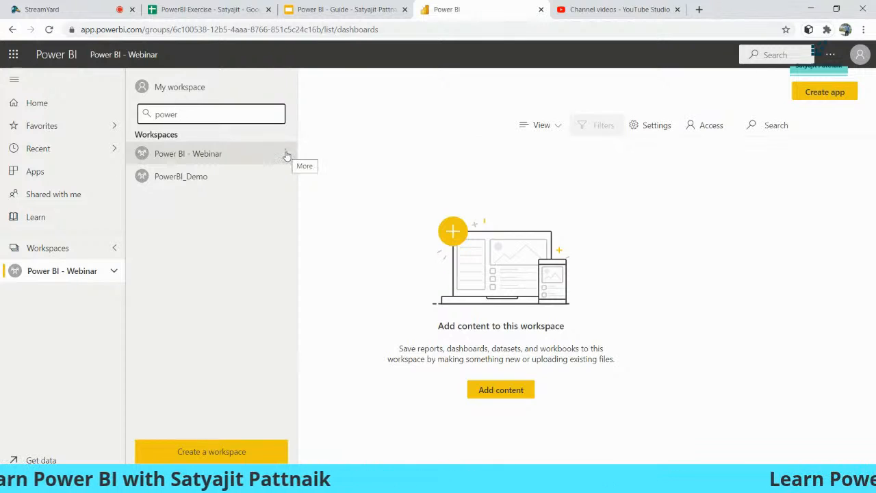
{"action": "left_click", "coordinate": [287, 155]}
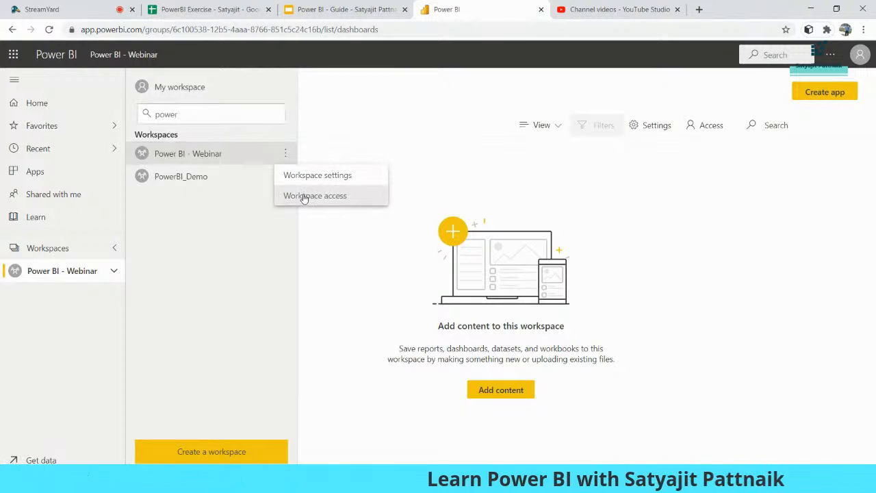
{"action": "left_click", "coordinate": [316, 196]}
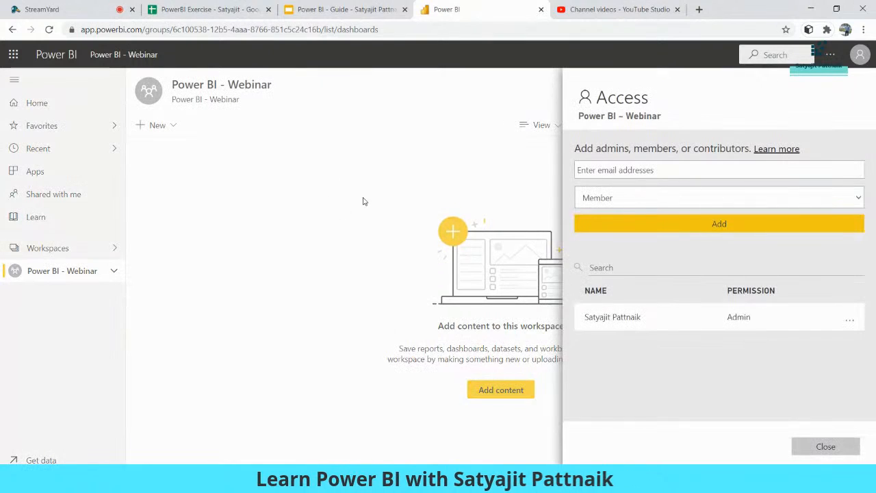
Step: Enter an invitee's e-mail address in the Access pane, check its role, then remove the rejected address
{"action": "left_click", "coordinate": [643, 172]}
{"action": "left_click", "coordinate": [684, 170]}
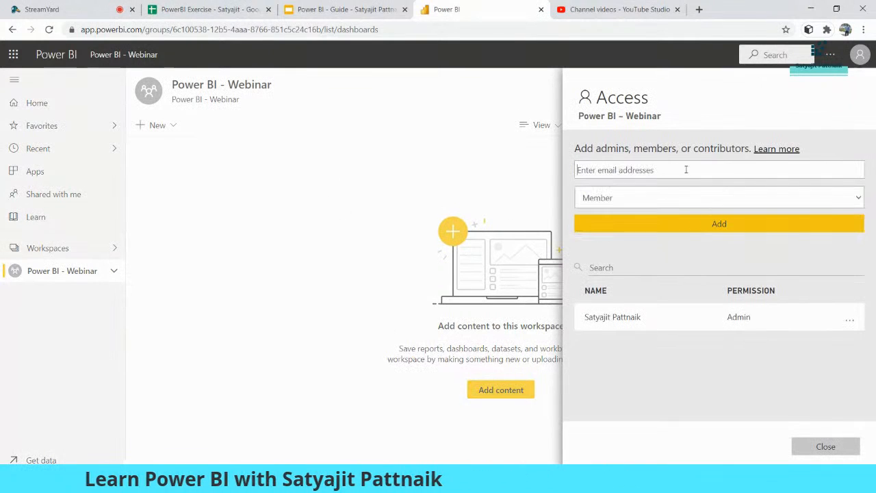
{"action": "left_click", "coordinate": [627, 169]}
{"action": "left_click", "coordinate": [630, 167]}
{"action": "left_click", "coordinate": [630, 169]}
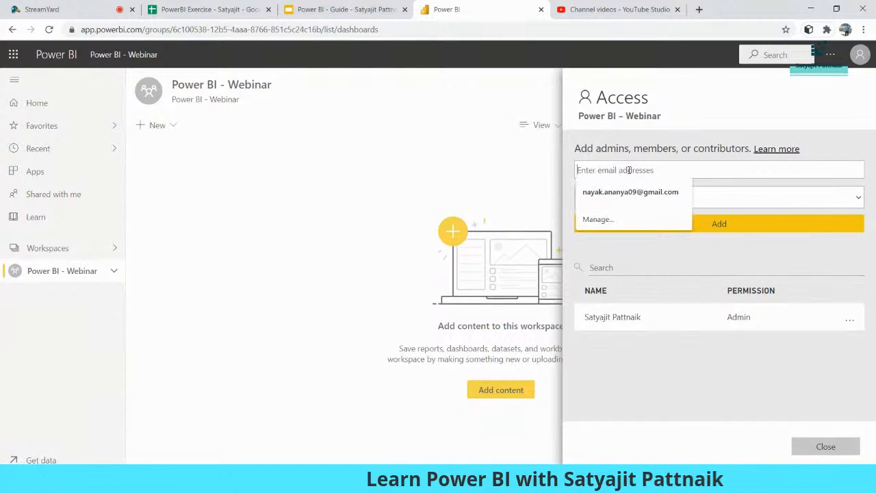
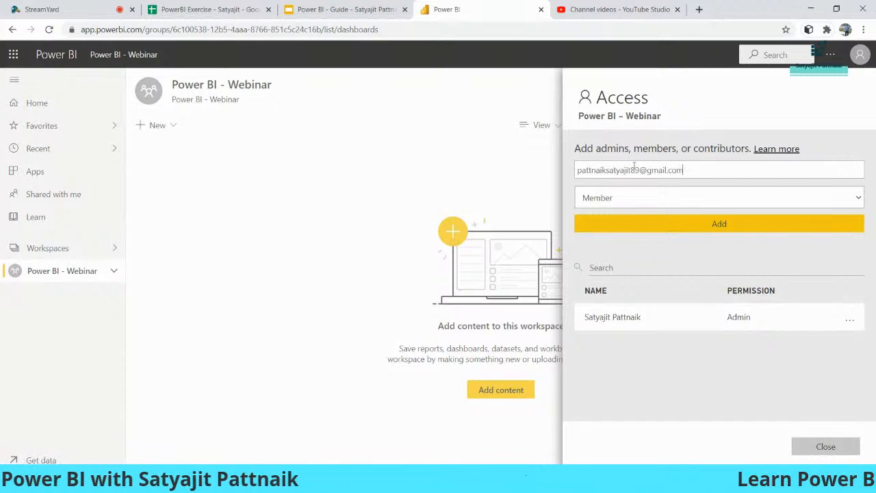
{"action": "left_click", "coordinate": [648, 197]}
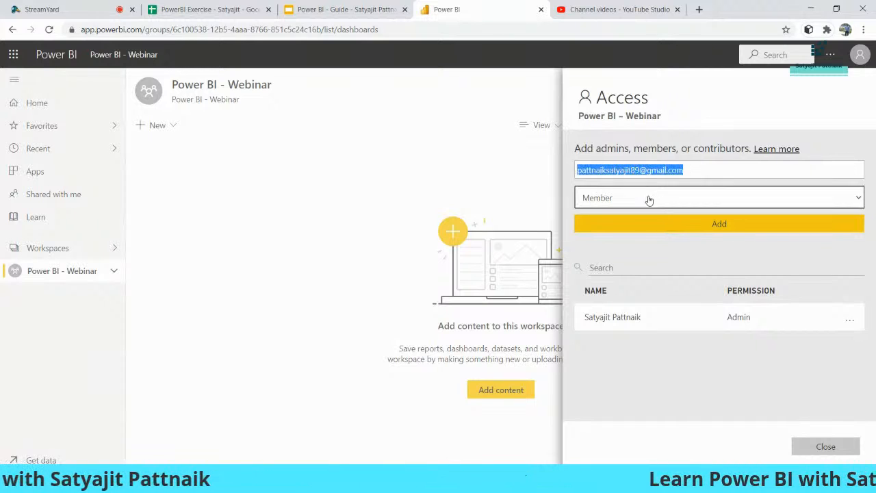
{"action": "left_click", "coordinate": [699, 170]}
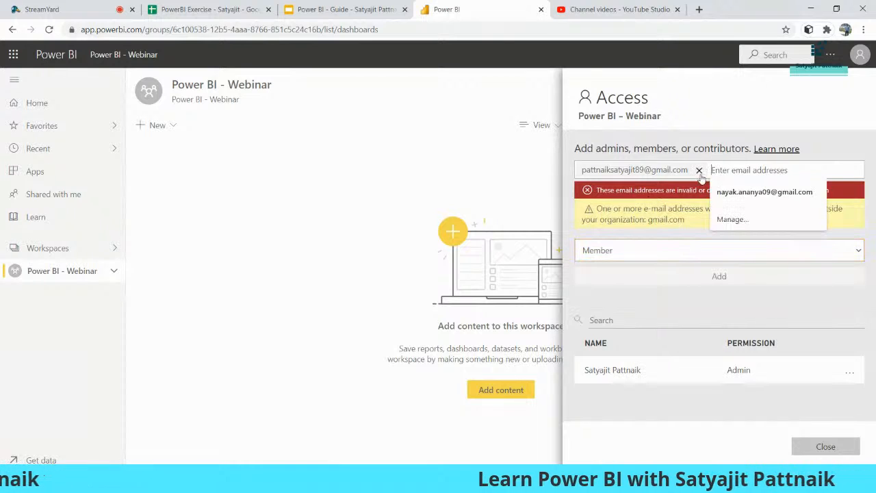
{"action": "left_click", "coordinate": [699, 170]}
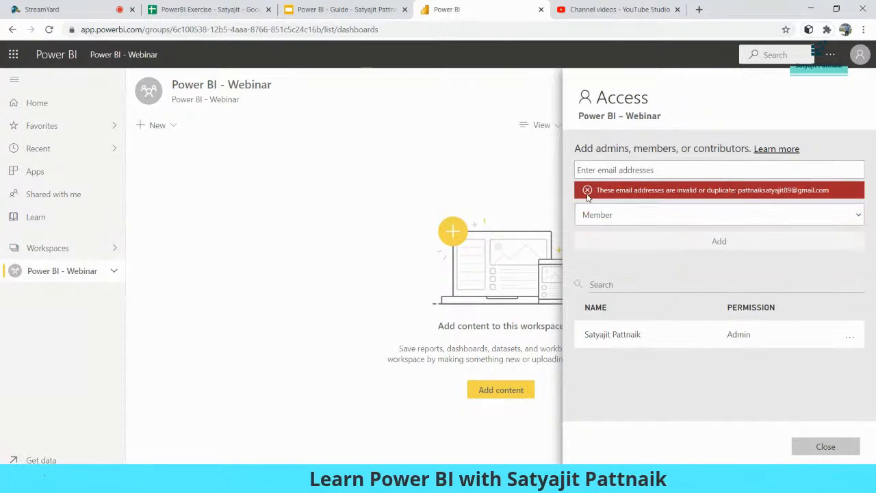
Step: Clear the address field and bring up the roles available for a new person
{"action": "left_click", "coordinate": [649, 169]}
{"action": "left_click", "coordinate": [684, 169]}
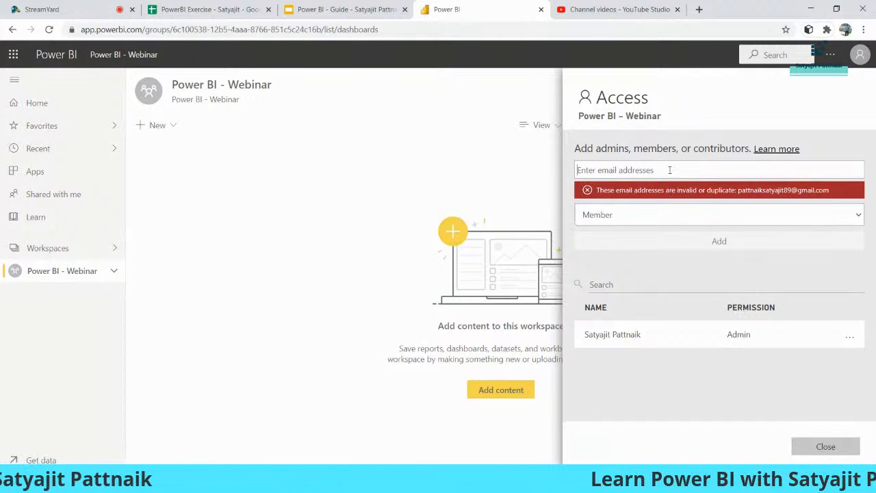
{"action": "type", "text": "T"}
{"action": "key", "text": "BackSpace"}
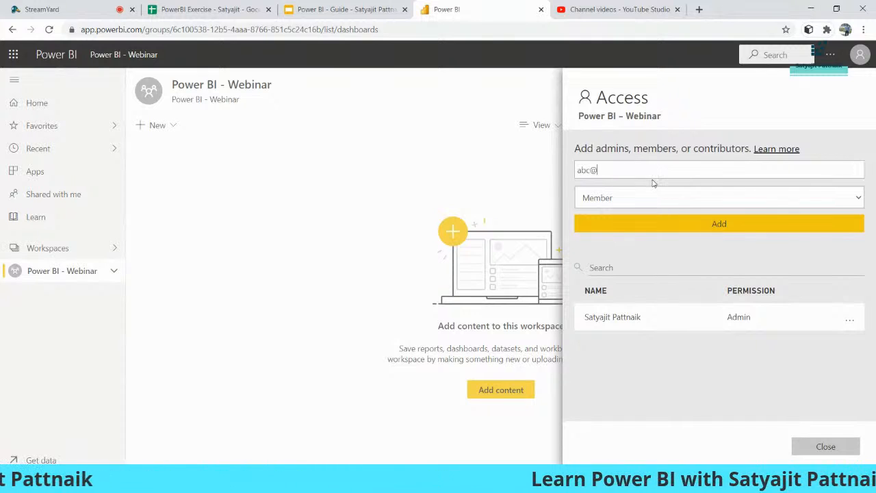
{"action": "left_click", "coordinate": [626, 200]}
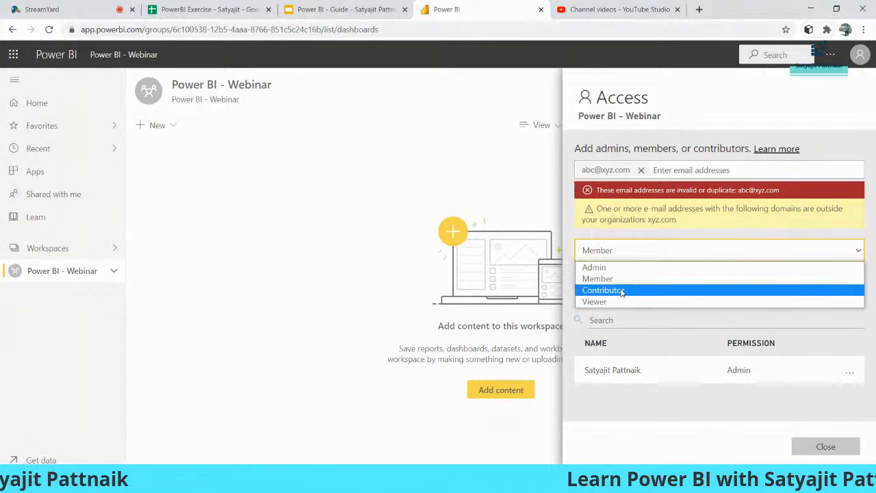
Step: Inspect the existing admin's permission choices without changes, then close the Access pane
{"action": "left_click", "coordinate": [850, 373]}
{"action": "left_click", "coordinate": [850, 373]}
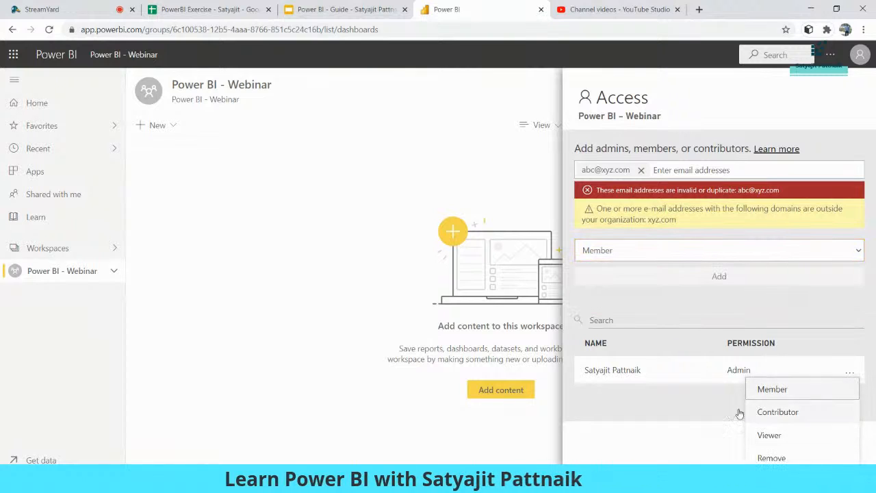
{"action": "left_click", "coordinate": [689, 399]}
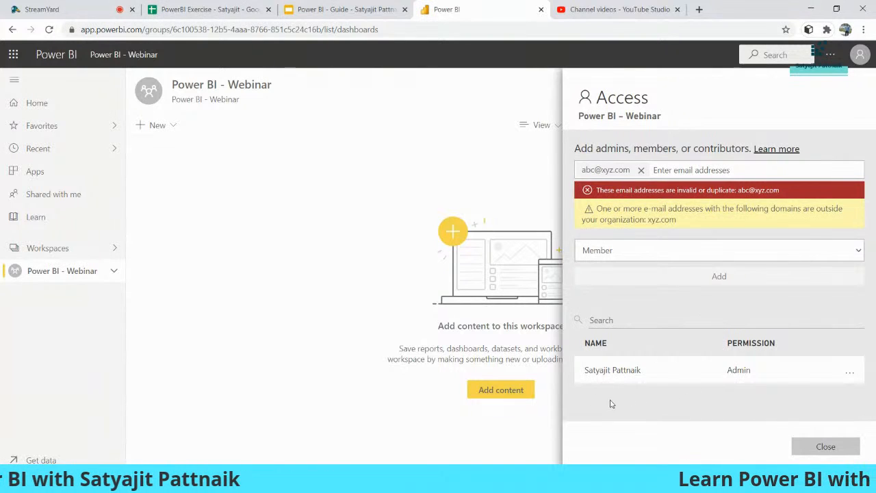
{"action": "left_click", "coordinate": [798, 444]}
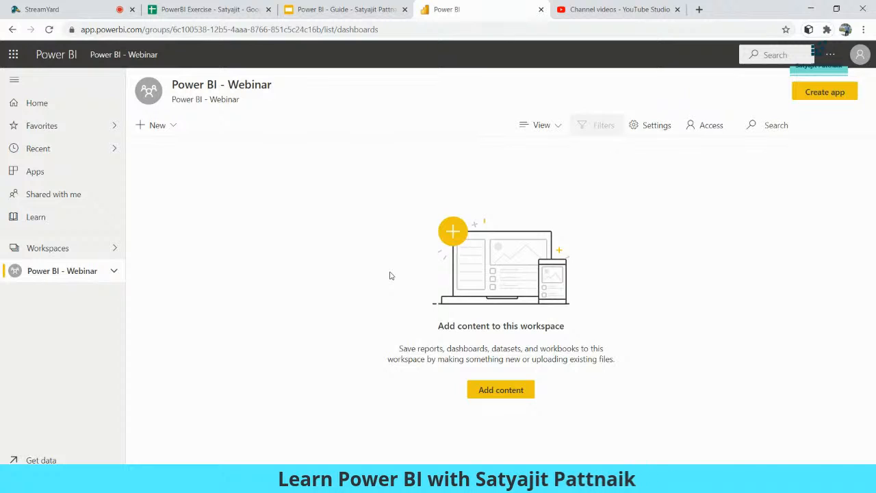
Step: Go back to the empty Power BI - Webinar workspace from the navigation pane
{"action": "left_click", "coordinate": [64, 277]}
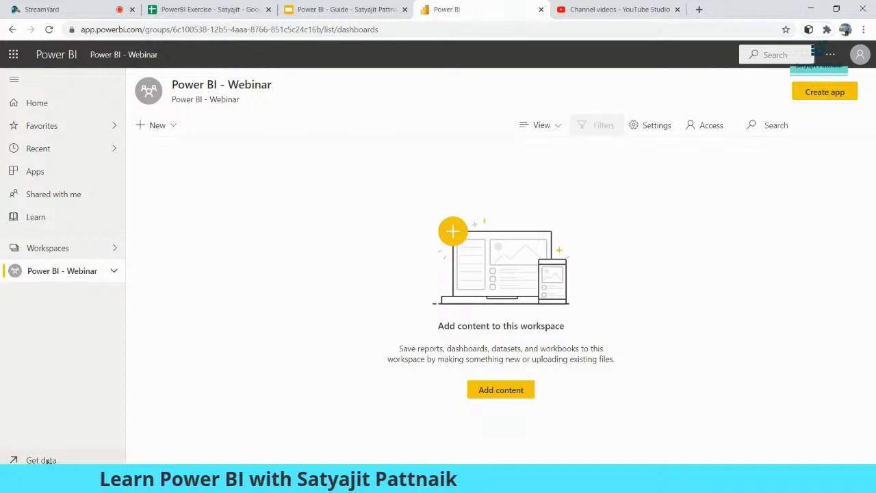
{"action": "left_click", "coordinate": [384, 482]}
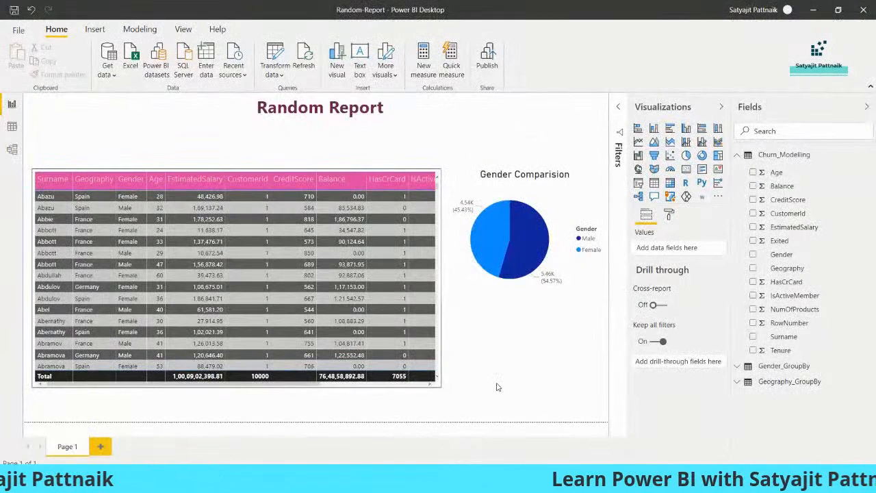
{"action": "key", "text": "alt+Tab"}
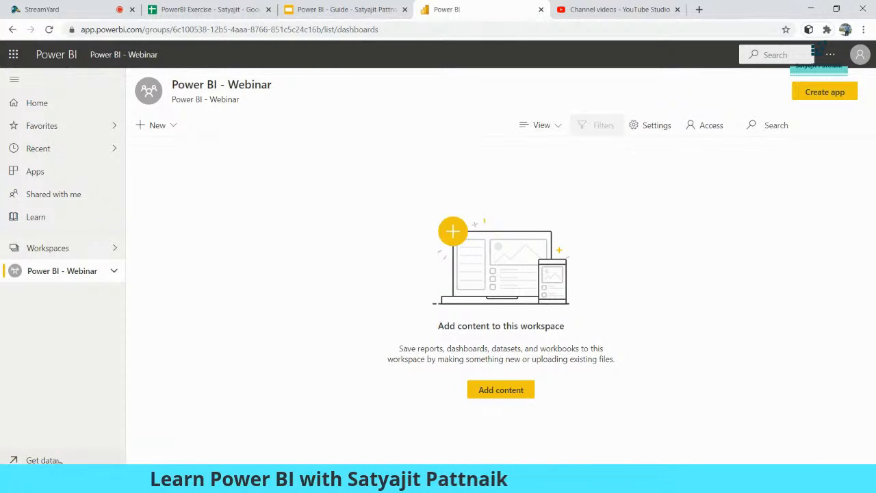
Step: On Get Data, browse database sources and preview Azure SQL Database, then switch to Files
{"action": "left_click", "coordinate": [47, 460]}
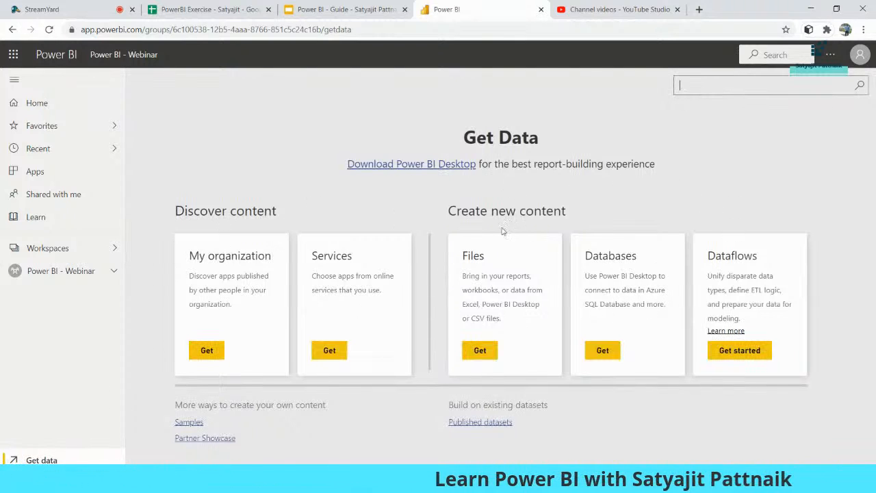
{"action": "left_click", "coordinate": [602, 350]}
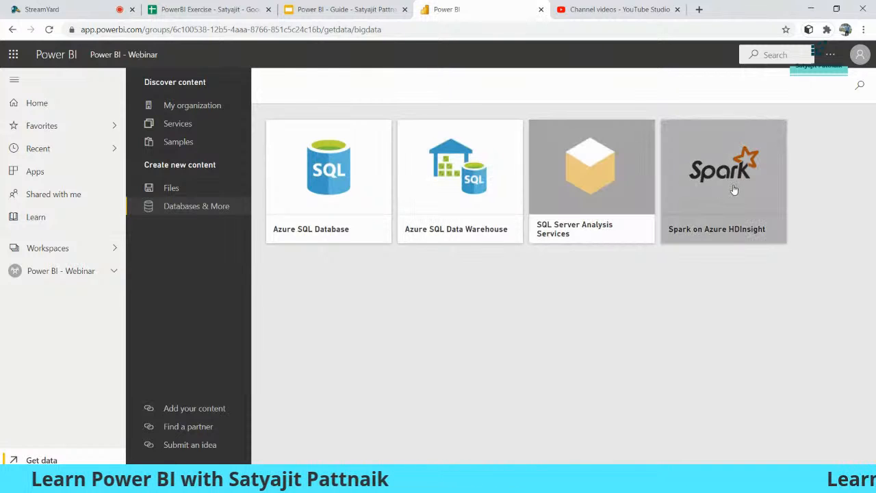
{"action": "left_click", "coordinate": [332, 185]}
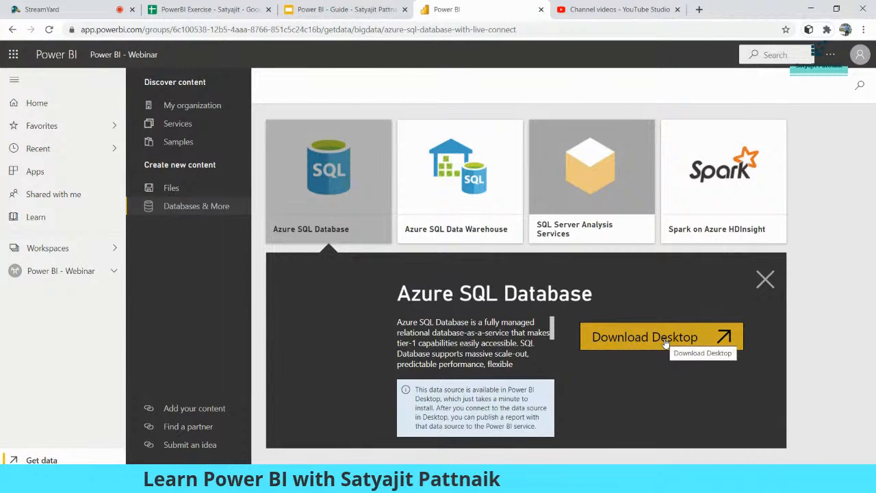
{"action": "left_click", "coordinate": [770, 284]}
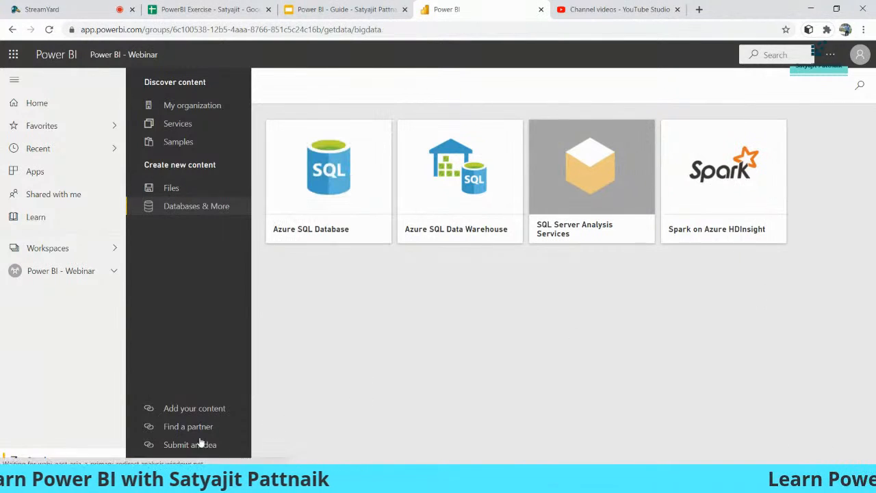
{"action": "left_click", "coordinate": [176, 189]}
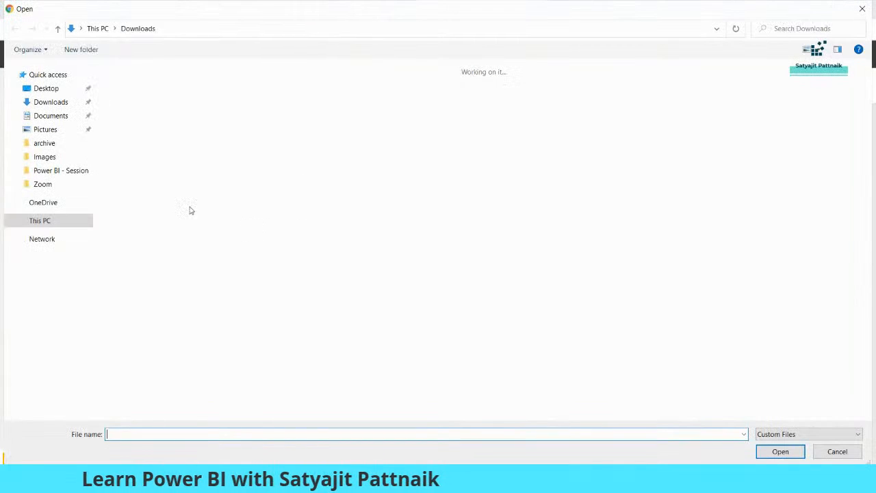
Step: Select the OTA Analysis workbook in Downloads, then close the file picker without uploading
{"action": "left_click", "coordinate": [135, 197]}
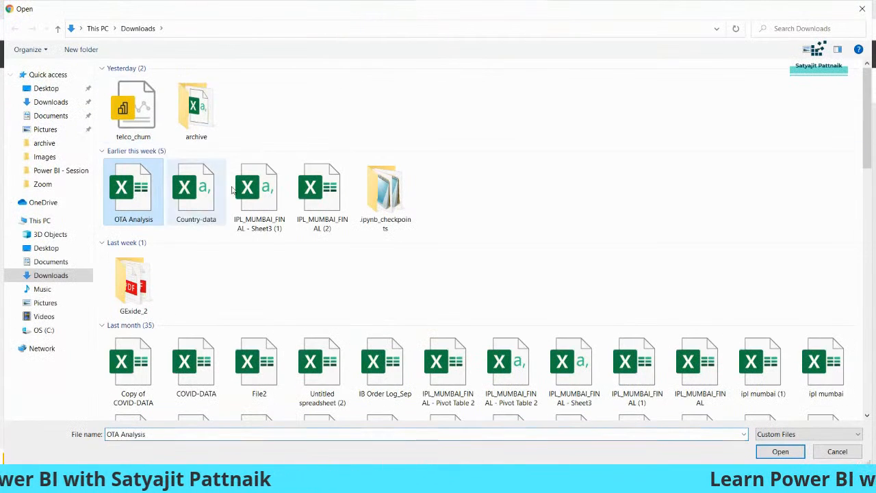
{"action": "left_click", "coordinate": [342, 281]}
{"action": "scroll", "coordinate": [342, 280], "scroll_direction": "down", "scroll_amount": 2}
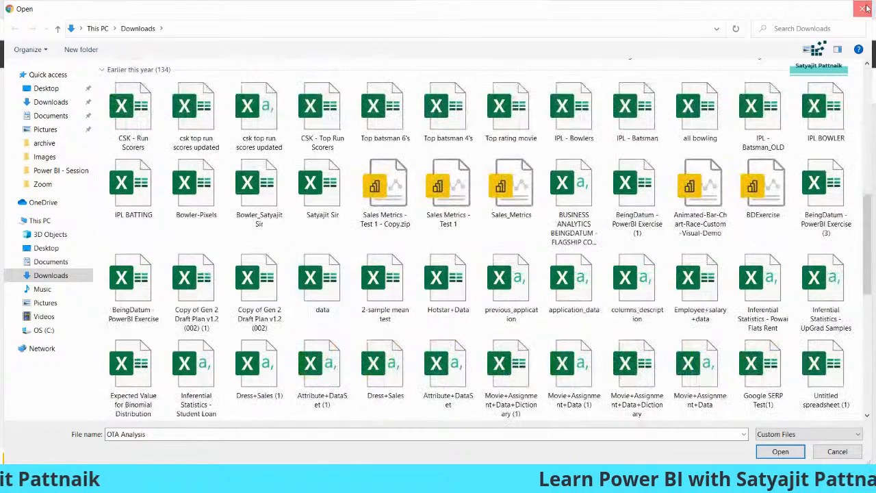
{"action": "left_click", "coordinate": [863, 9]}
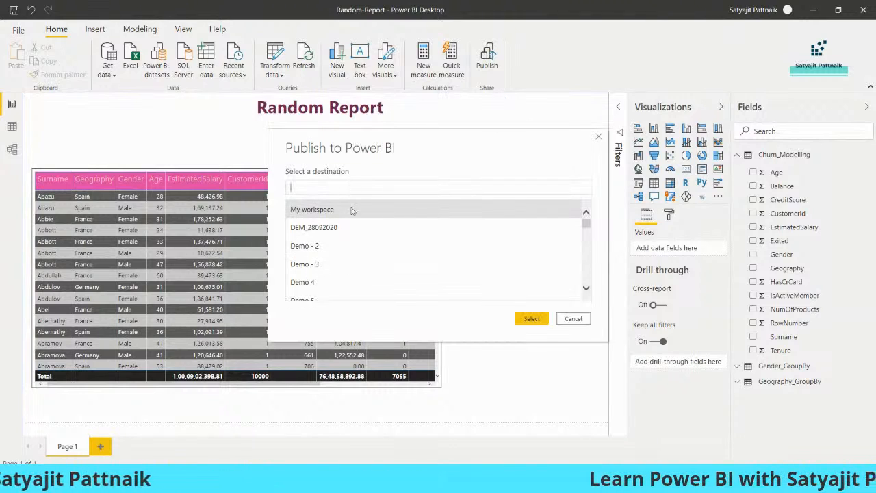
Step: Publish Random-Report to the Power BI - Webinar workspace, dismiss the success message, and return to the browser
{"action": "mouse_move", "coordinate": [587, 225]}
{"action": "left_mouse_down"}
{"action": "mouse_move", "coordinate": [592, 274]}
{"action": "mouse_move", "coordinate": [588, 209]}
{"action": "left_mouse_up"}
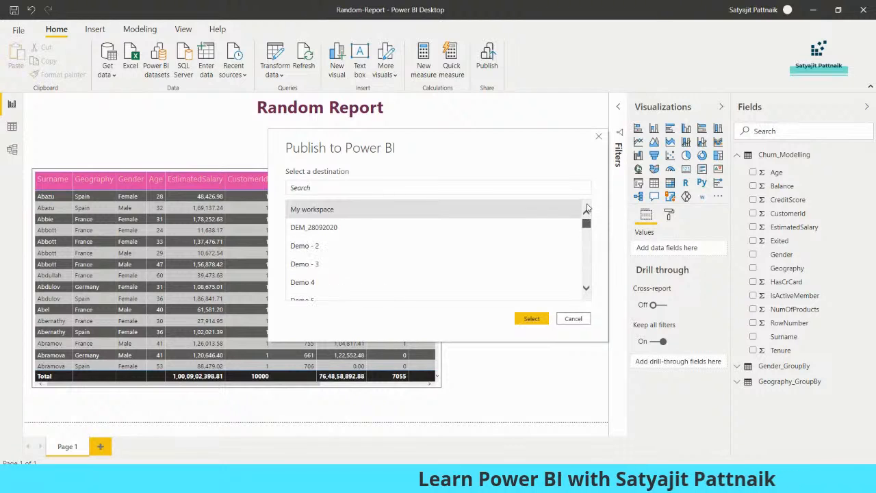
{"action": "type", "text": "Power"}
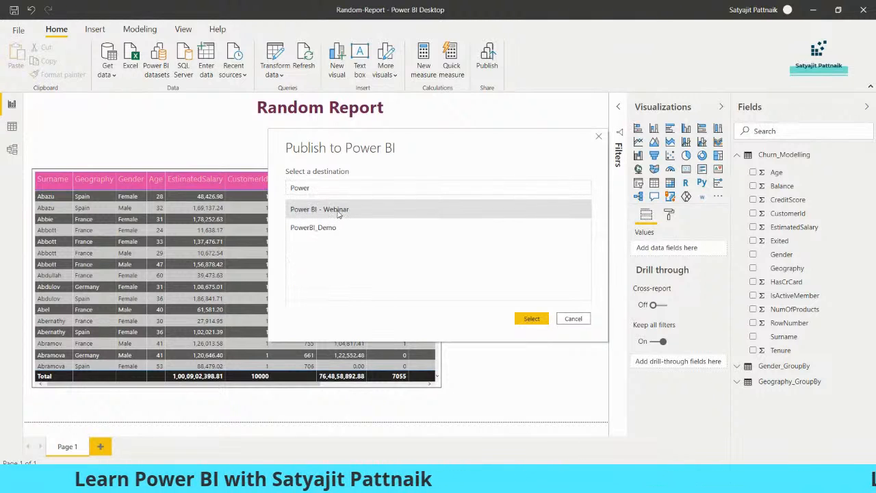
{"action": "left_click", "coordinate": [526, 317]}
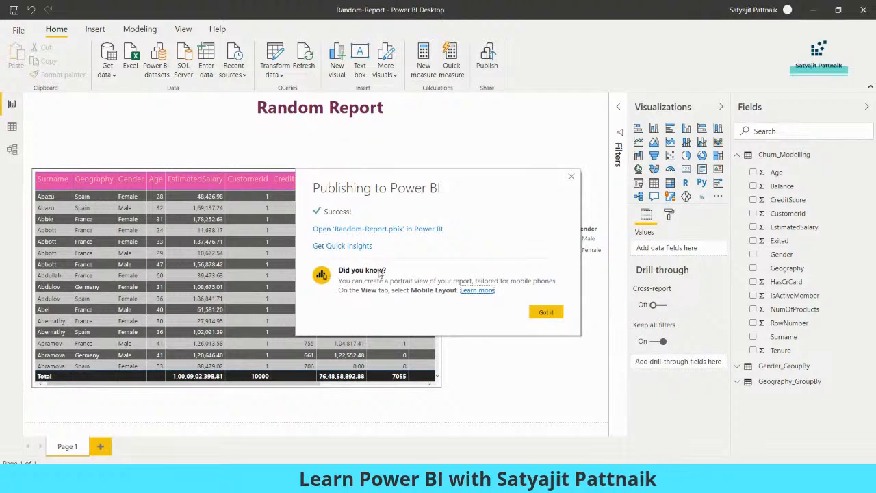
{"action": "left_click", "coordinate": [546, 312]}
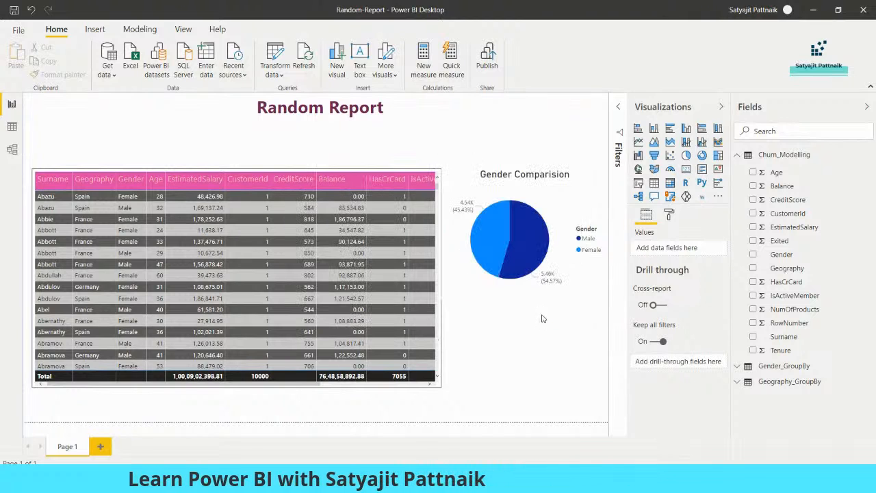
{"action": "mouse_move", "coordinate": [493, 434]}
{"action": "left_click", "coordinate": [404, 428]}
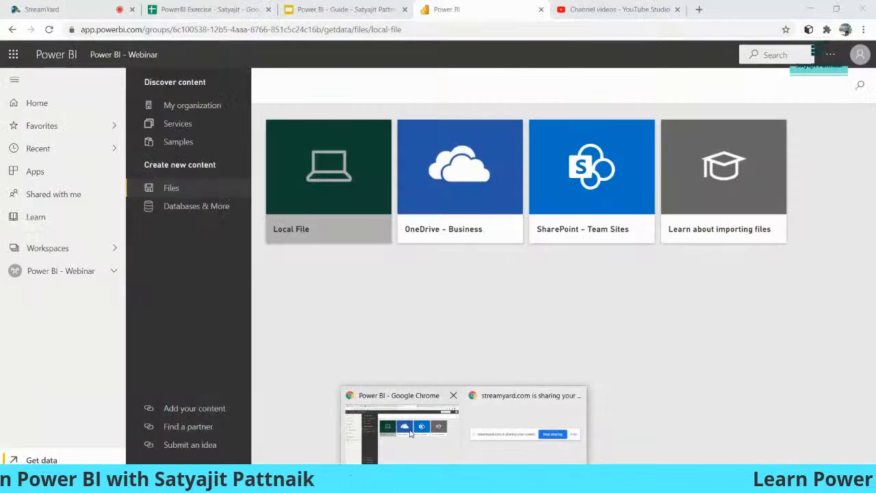
Step: Go to the Power BI - Webinar workspace and open the Random-Report report
{"action": "left_click", "coordinate": [68, 271]}
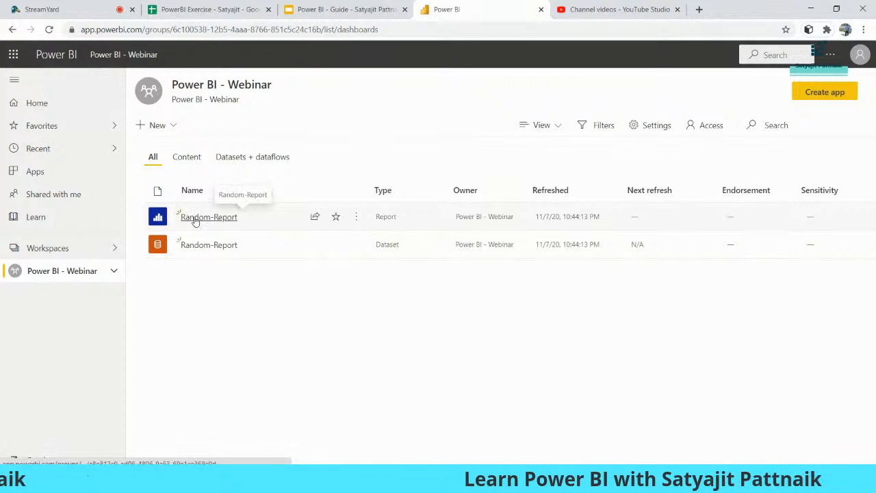
{"action": "left_click", "coordinate": [196, 218]}
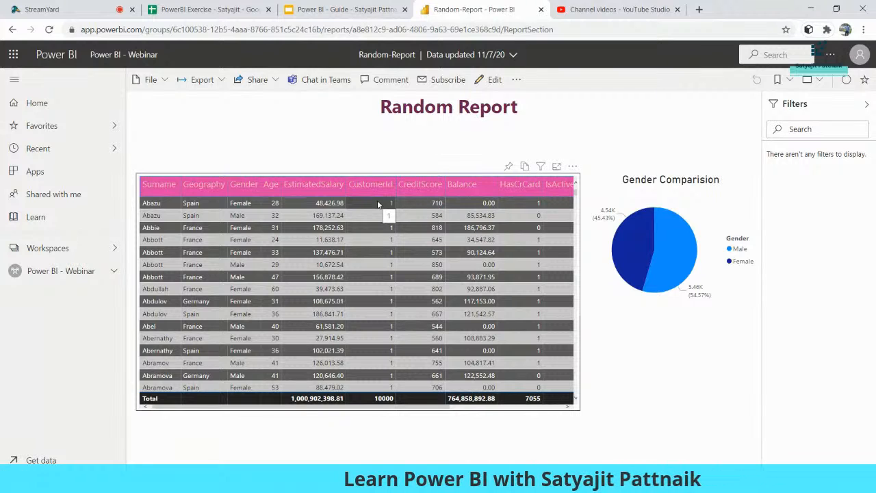
Step: In edit mode, add a donut chart and resize and align it under the pie chart
{"action": "left_click", "coordinate": [491, 80]}
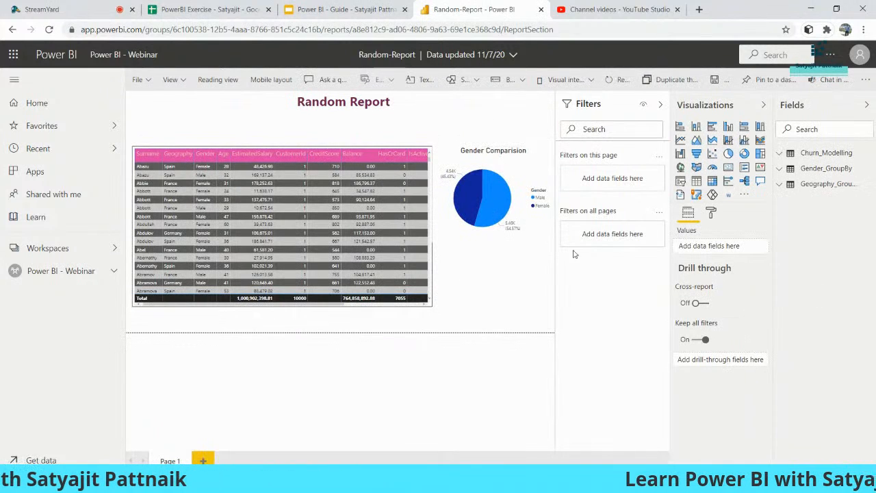
{"action": "left_click", "coordinate": [744, 153]}
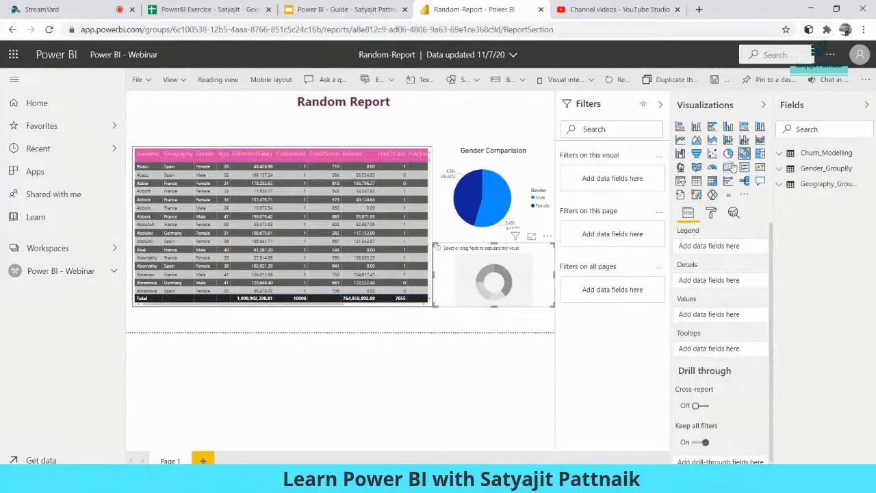
{"action": "left_click_drag", "start_coordinate": [553, 306], "coordinate": [524, 280]}
{"action": "left_click_drag", "start_coordinate": [495, 306], "coordinate": [495, 319]}
{"action": "left_click_drag", "start_coordinate": [510, 208], "coordinate": [509, 191]}
{"action": "left_click_drag", "start_coordinate": [504, 282], "coordinate": [505, 277]}
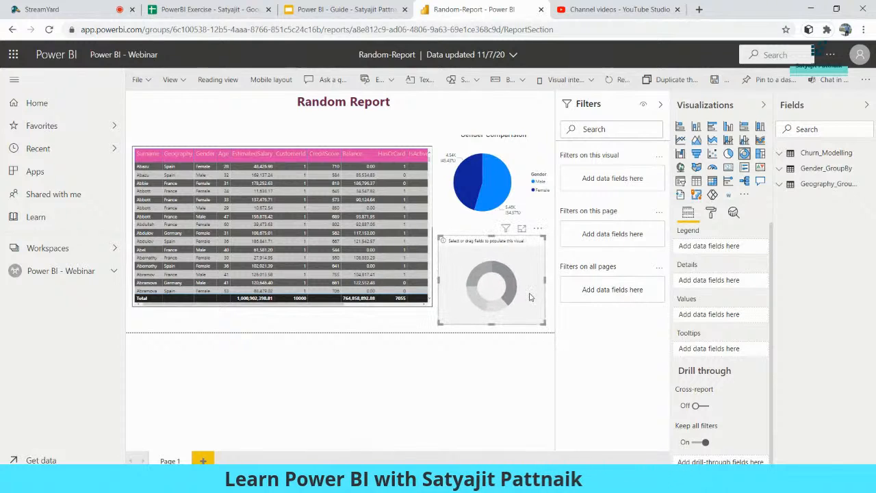
Step: Use Geography as the donut's legend and values, keeping the Count aggregation
{"action": "left_click", "coordinate": [780, 153]}
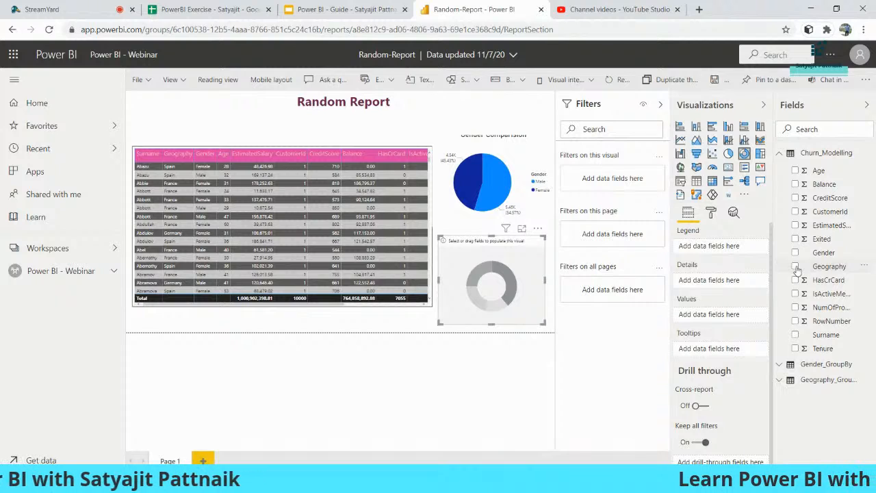
{"action": "left_click", "coordinate": [796, 267]}
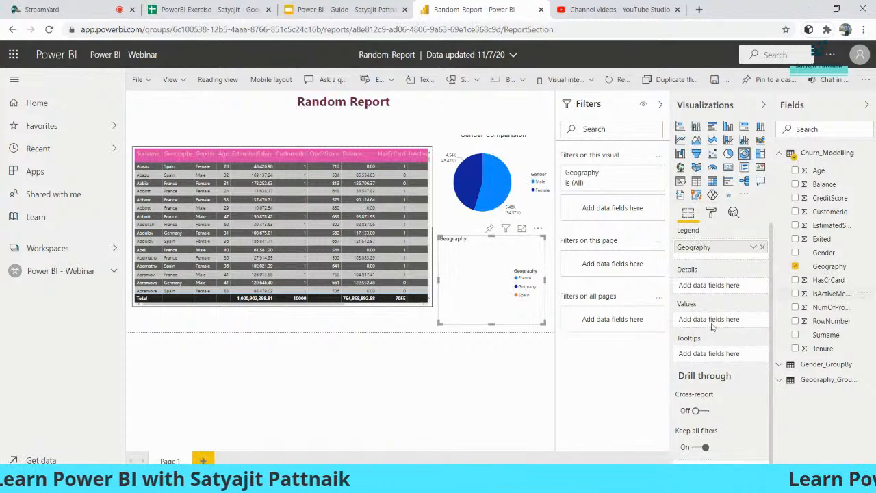
{"action": "left_click_drag", "start_coordinate": [821, 267], "coordinate": [713, 322]}
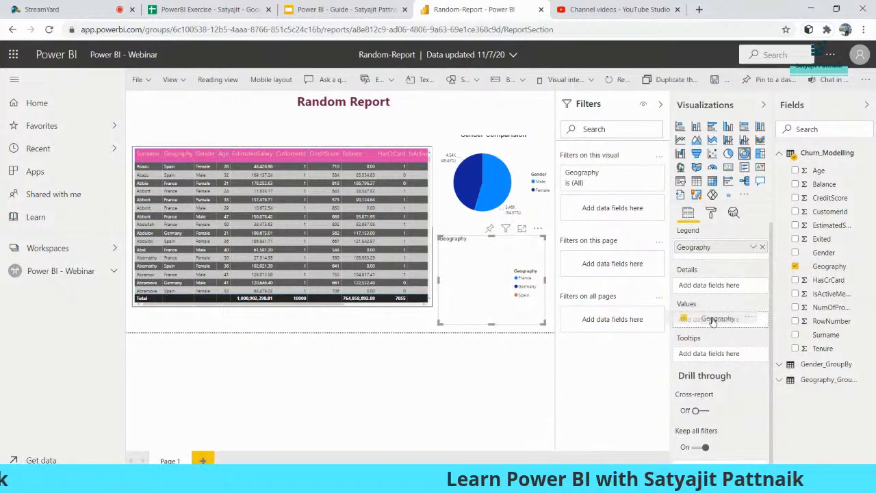
{"action": "left_click_drag", "start_coordinate": [712, 321], "coordinate": [713, 320]}
{"action": "left_click", "coordinate": [753, 322]}
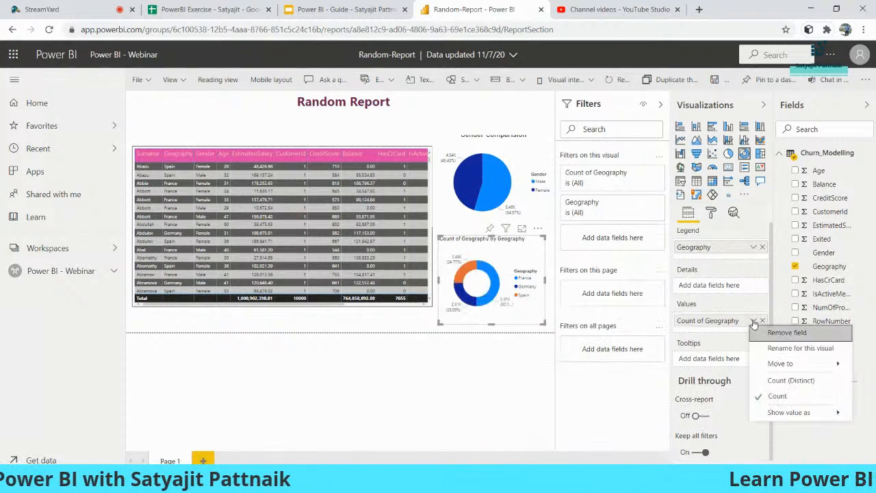
{"action": "left_click", "coordinate": [776, 397]}
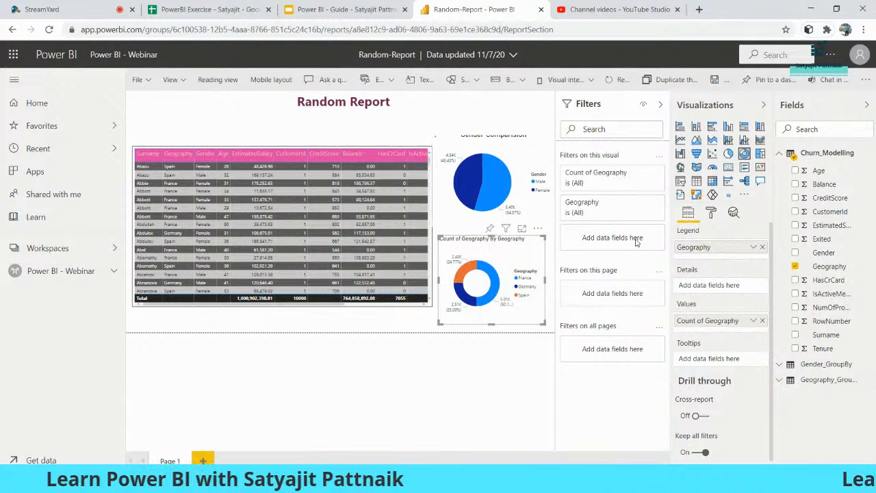
{"action": "left_click", "coordinate": [499, 101]}
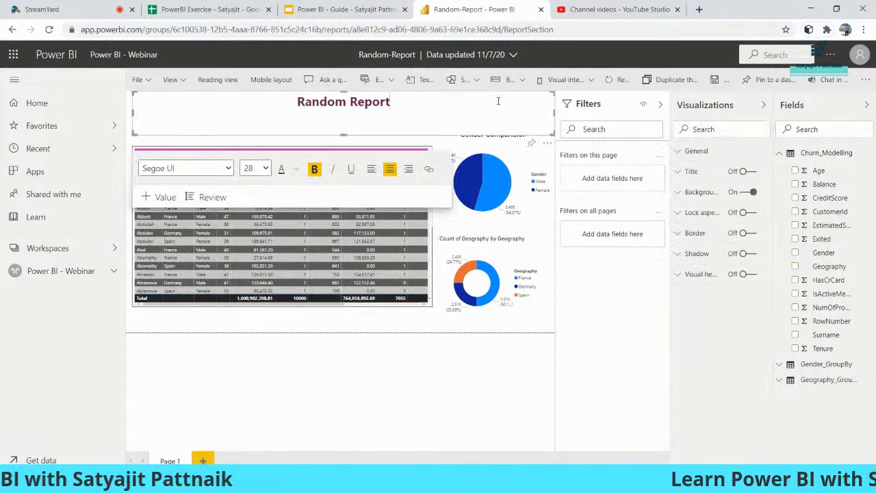
Step: Replace the donut chart's title text with 'Geography Comparision'
{"action": "left_click", "coordinate": [516, 253]}
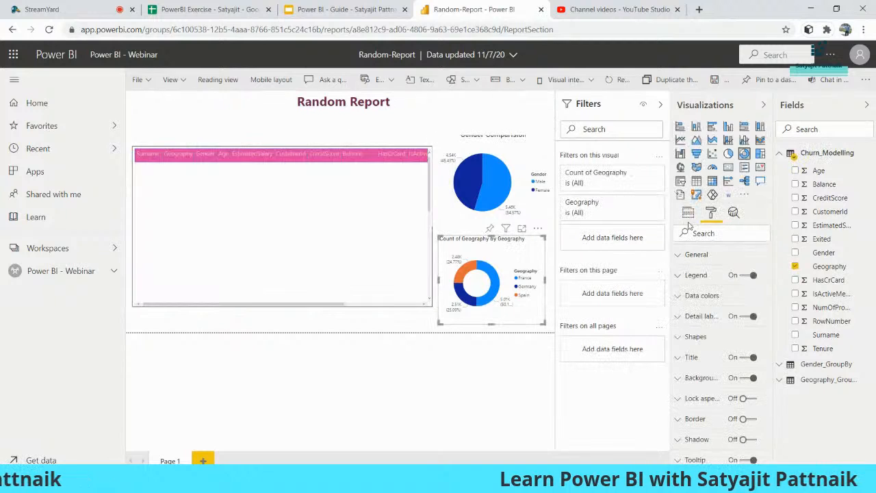
{"action": "left_click", "coordinate": [680, 359]}
{"action": "scroll", "coordinate": [712, 343], "scroll_direction": "down", "scroll_amount": 1}
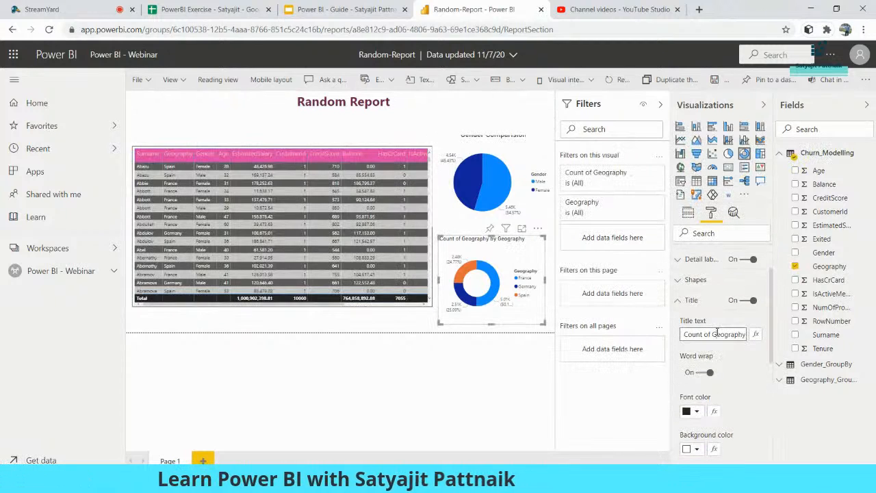
{"action": "triple_click", "coordinate": [717, 333]}
{"action": "type", "text": "Geogra"}
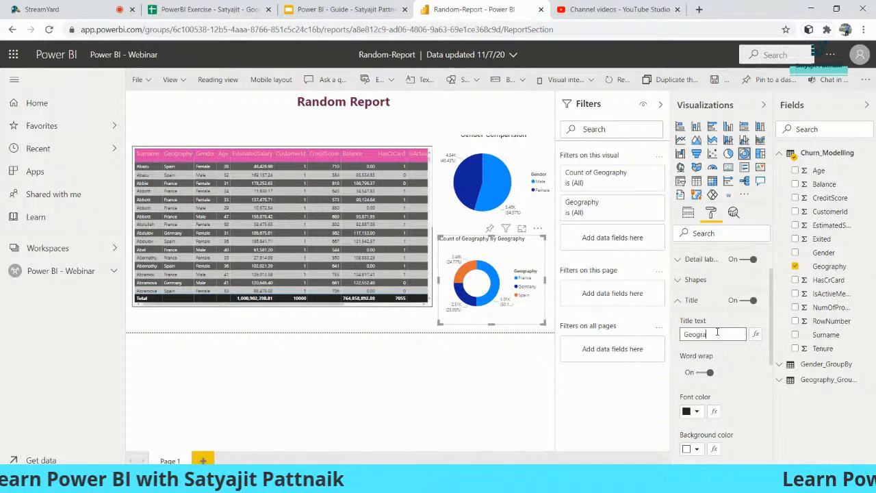
{"action": "type", "text": "phy Dis"}
{"action": "key", "text": "BackSpace"}
{"action": "key", "text": "BackSpace"}
{"action": "key", "text": "BackSpace"}
{"action": "type", "text": "Comparision"}
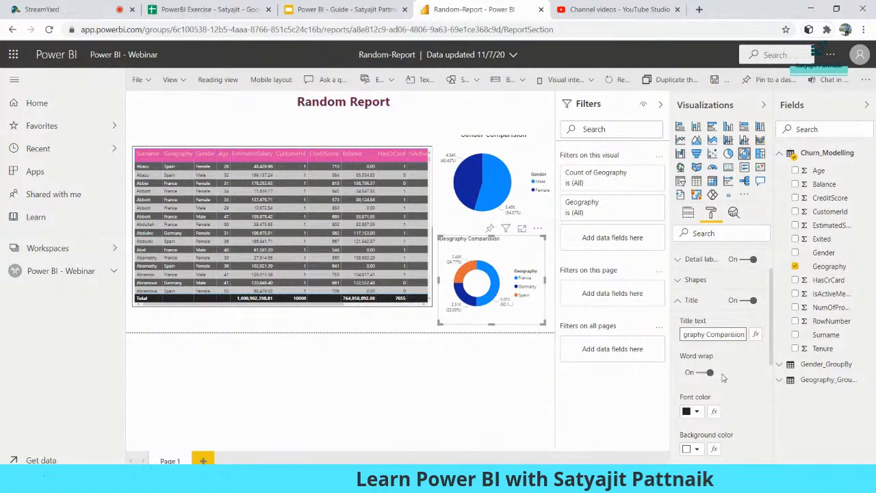
Step: Centre the donut chart title and enlarge its text size to 16 pt
{"action": "scroll", "coordinate": [724, 377], "scroll_direction": "down", "scroll_amount": 3}
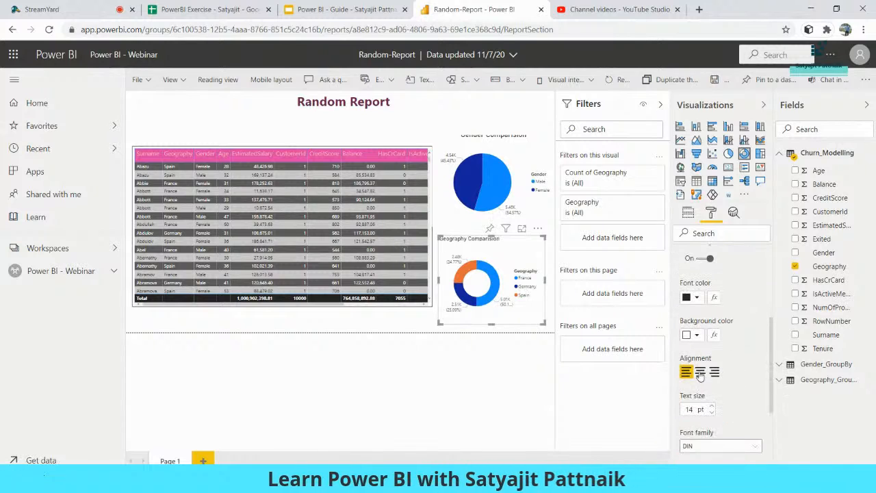
{"action": "left_click", "coordinate": [712, 406]}
{"action": "left_click", "coordinate": [712, 407]}
{"action": "left_click", "coordinate": [711, 406]}
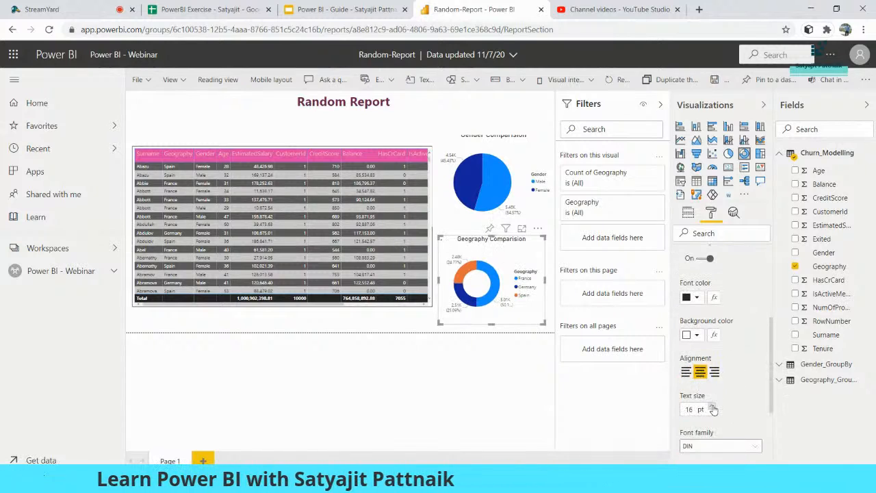
{"action": "left_click", "coordinate": [387, 324]}
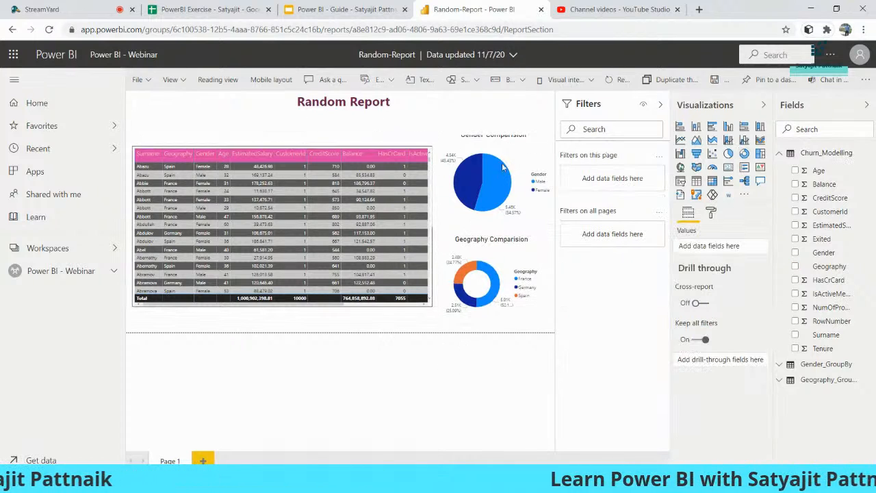
{"action": "left_click", "coordinate": [397, 117]}
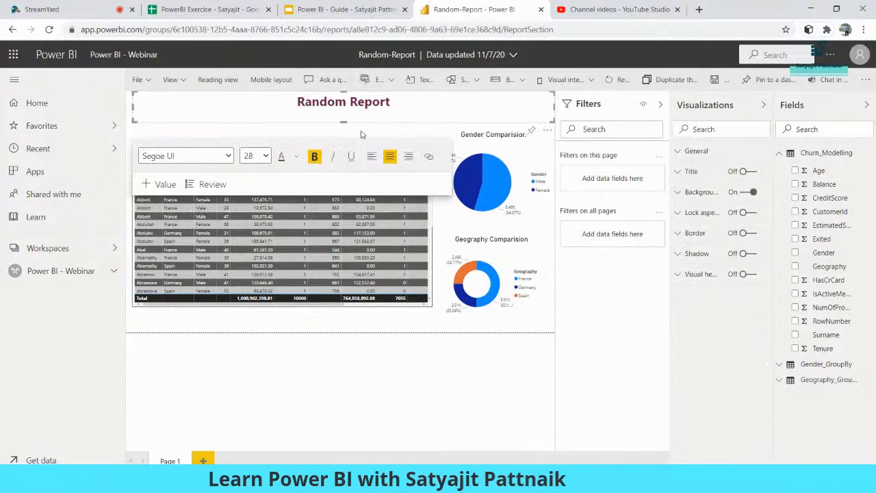
{"action": "left_click", "coordinate": [362, 135]}
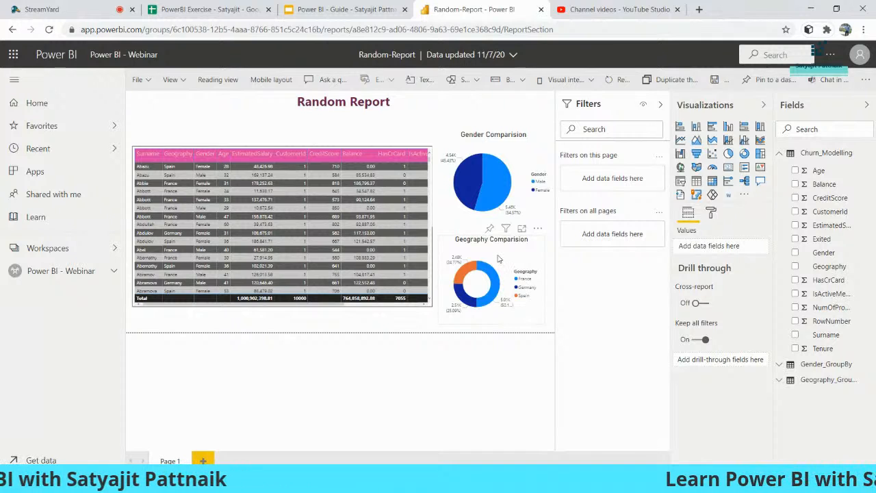
Step: Save a copy of the report named 'Power BI Demo - #2' in Power BI - Webinar
{"action": "left_click", "coordinate": [141, 80]}
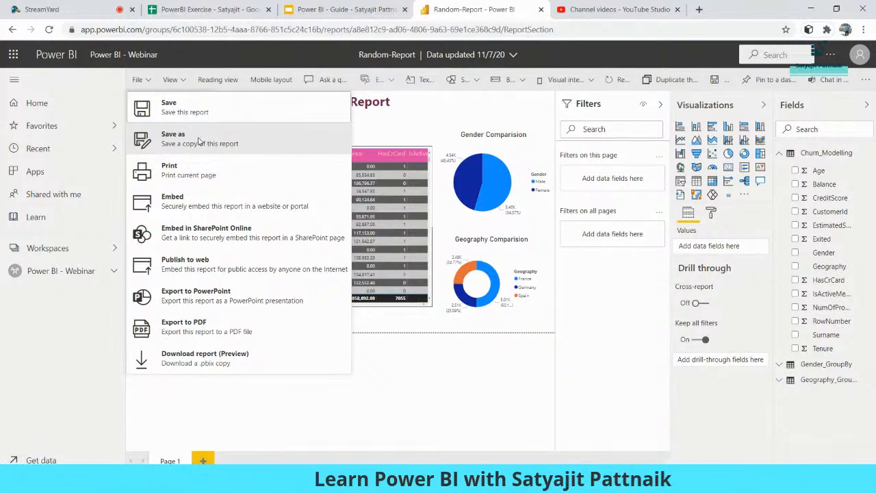
{"action": "left_click", "coordinate": [191, 144]}
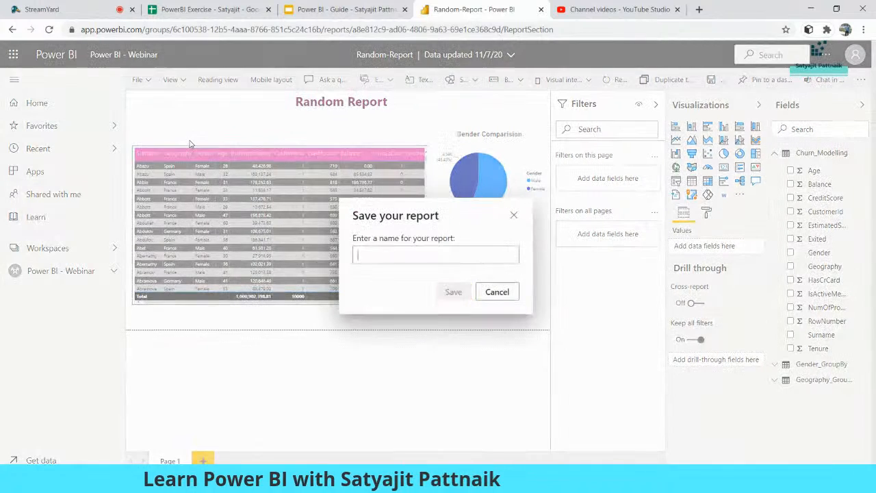
{"action": "type", "text": "Po"}
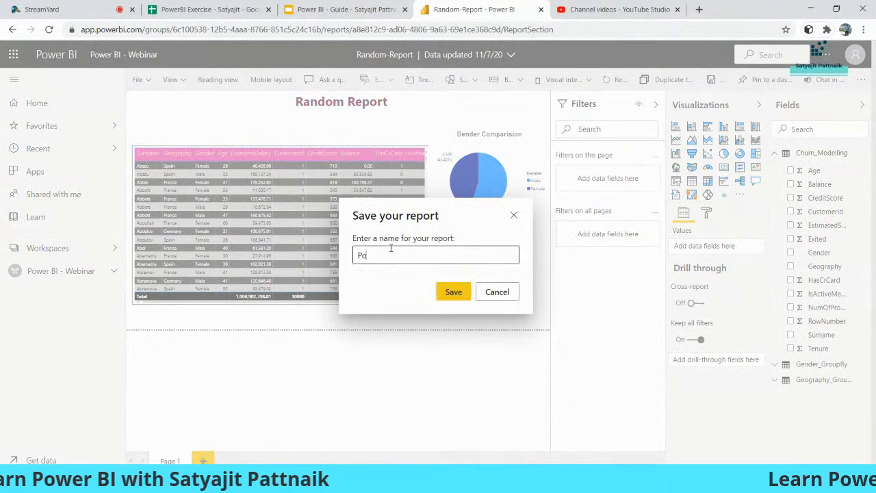
{"action": "type", "text": "wer BI Demo - #"}
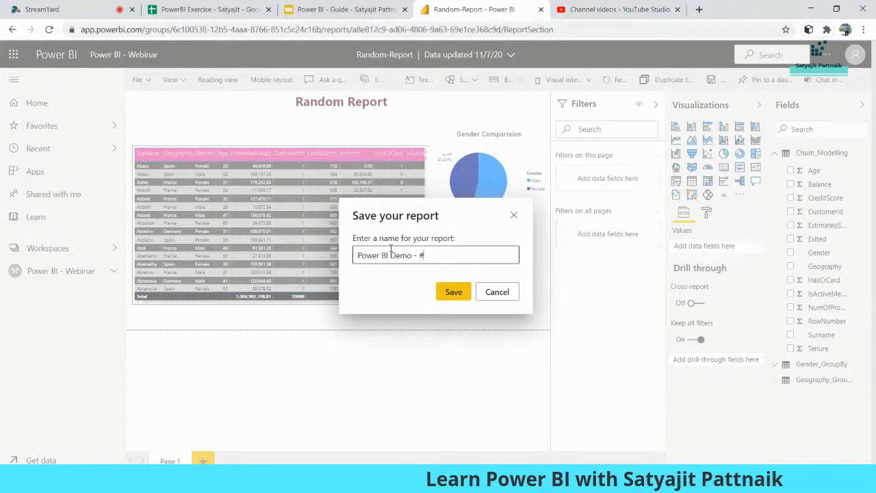
{"action": "left_click", "coordinate": [454, 292]}
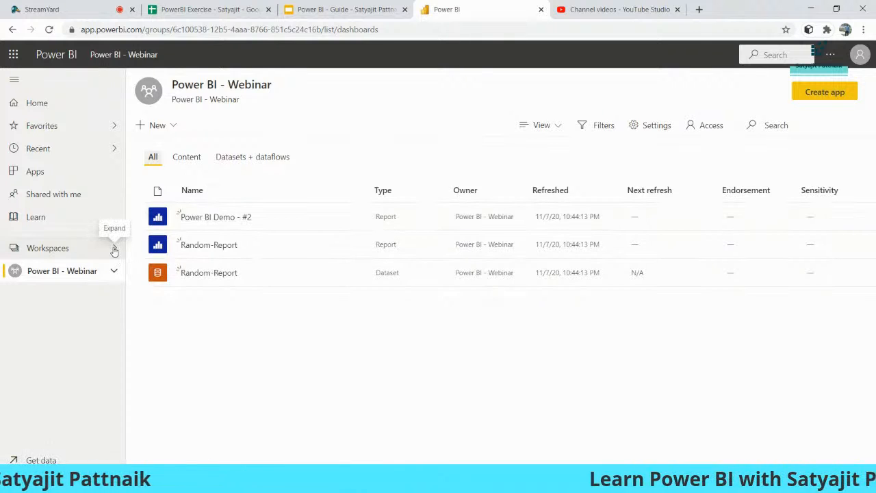
{"action": "left_click", "coordinate": [115, 250]}
{"action": "left_click", "coordinate": [191, 115]}
{"action": "type", "text": "powe"}
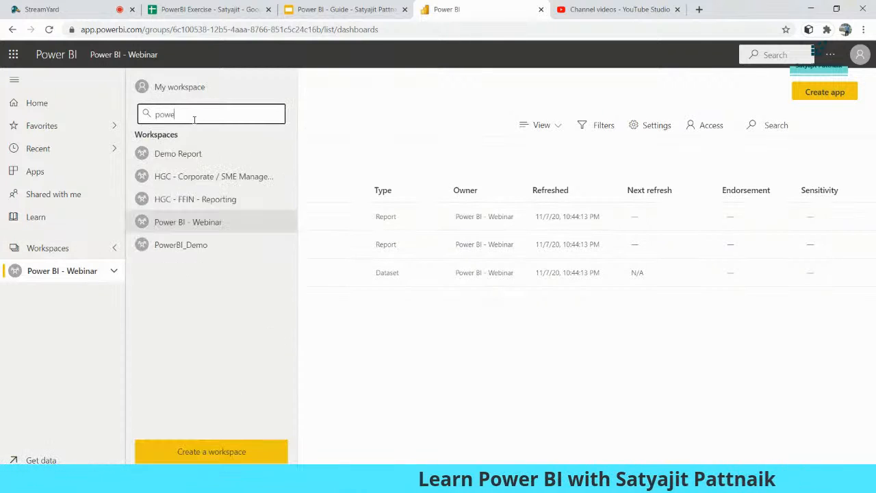
{"action": "type", "text": "r"}
{"action": "left_click", "coordinate": [286, 153]}
{"action": "left_click", "coordinate": [297, 176]}
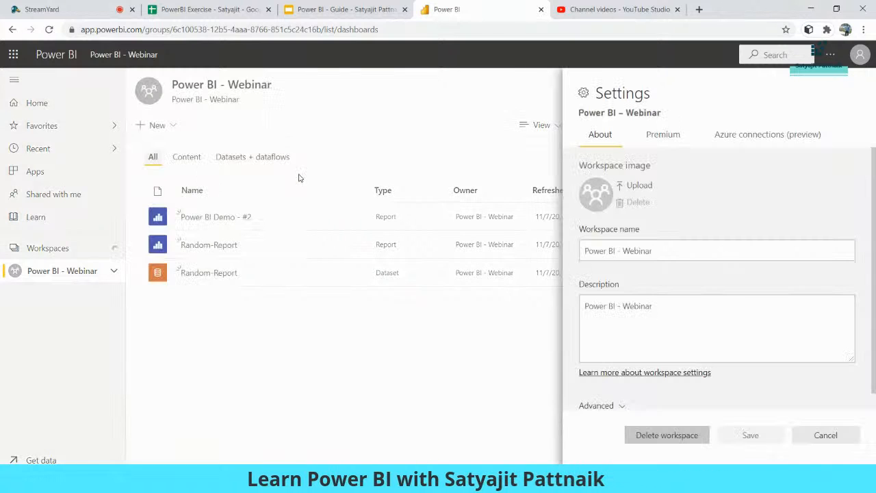
{"action": "left_click", "coordinate": [803, 432]}
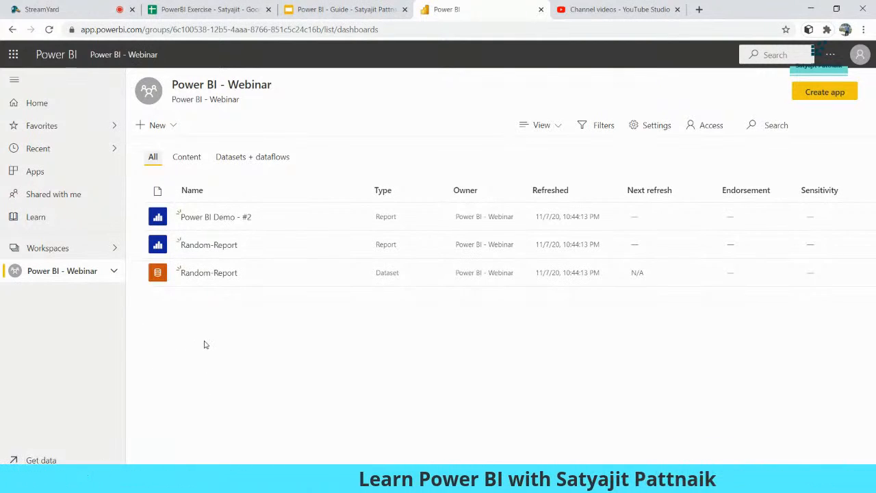
Step: Open the Power BI Demo - #2 report from the Power BI - Webinar workspace
{"action": "left_click", "coordinate": [210, 218]}
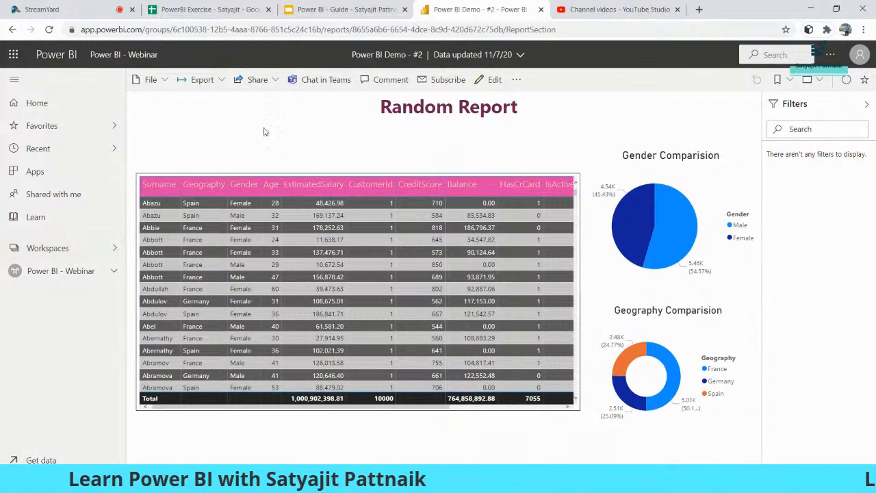
{"action": "left_click", "coordinate": [163, 82]}
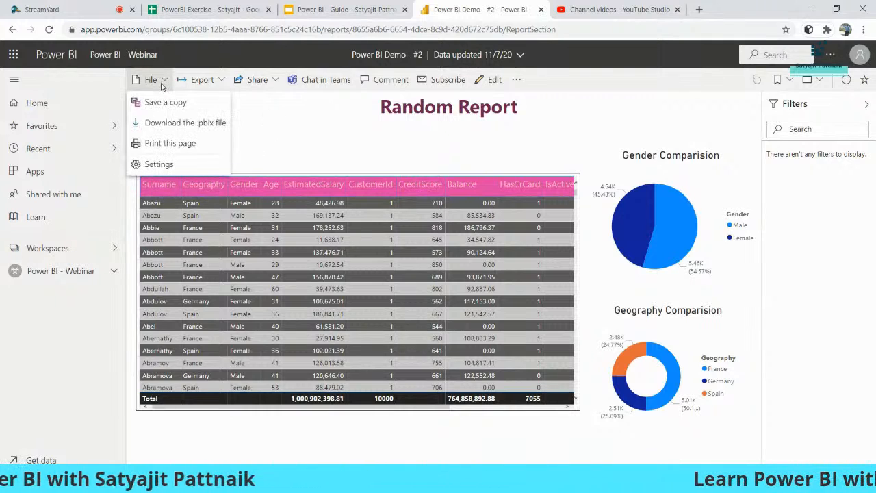
{"action": "left_click", "coordinate": [247, 119]}
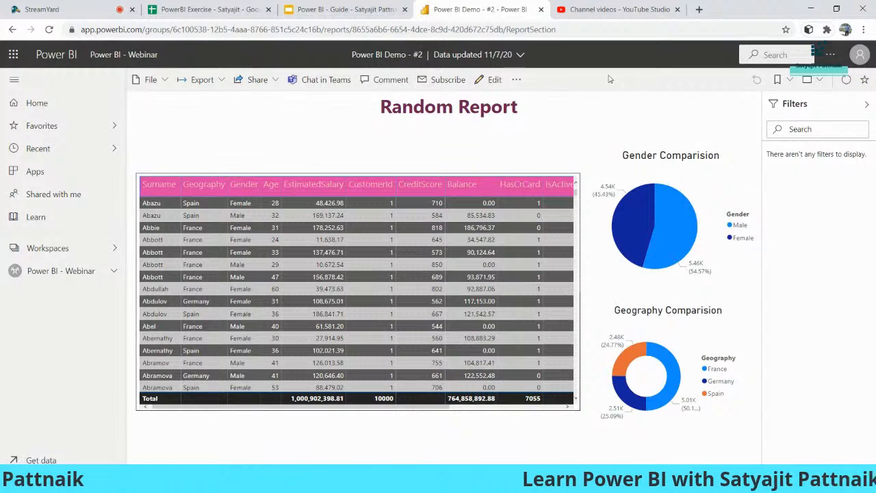
{"action": "left_click", "coordinate": [517, 80]}
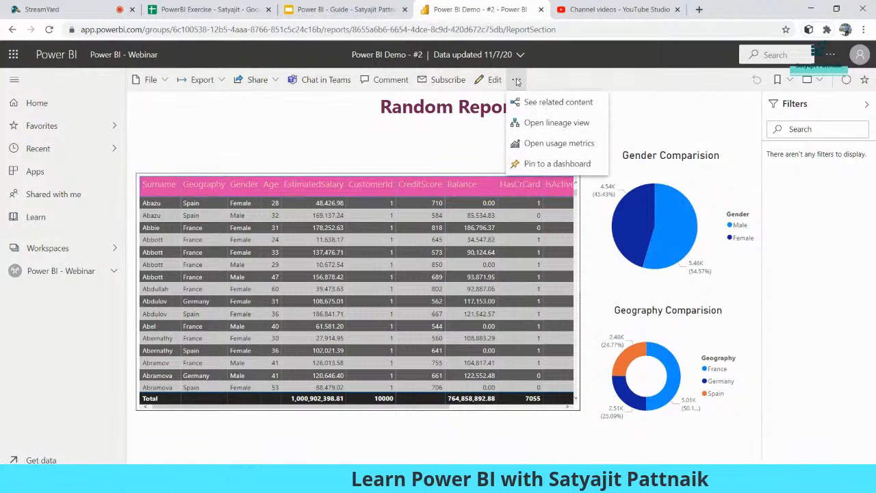
{"action": "left_click", "coordinate": [436, 128]}
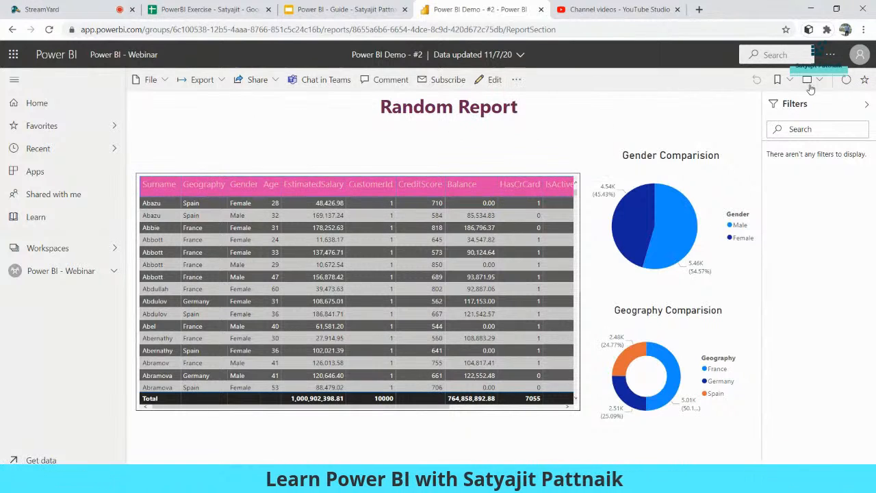
{"action": "left_click", "coordinate": [68, 270]}
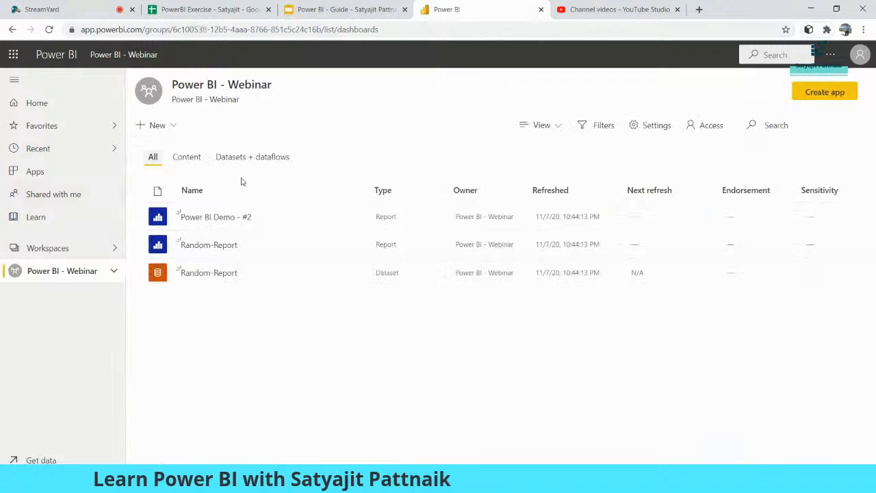
{"action": "left_click", "coordinate": [195, 220]}
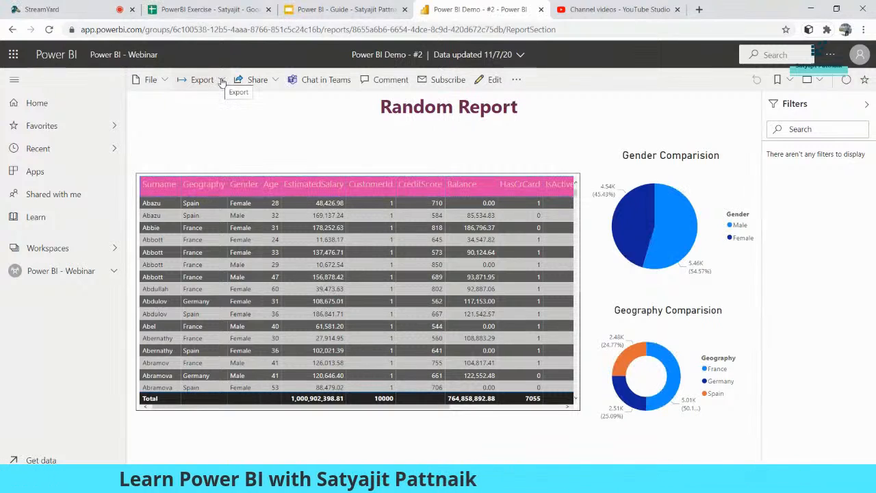
Step: Choose PDF from the report's Export formats
{"action": "left_click", "coordinate": [148, 80]}
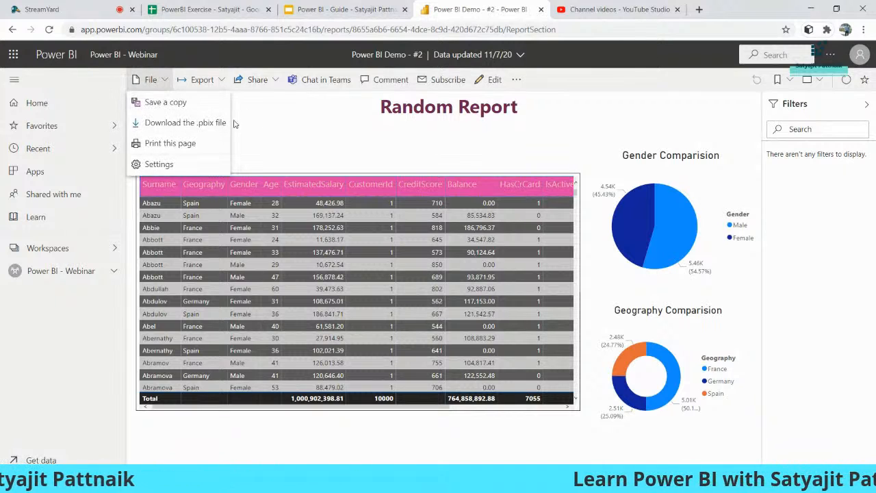
{"action": "left_click", "coordinate": [152, 80]}
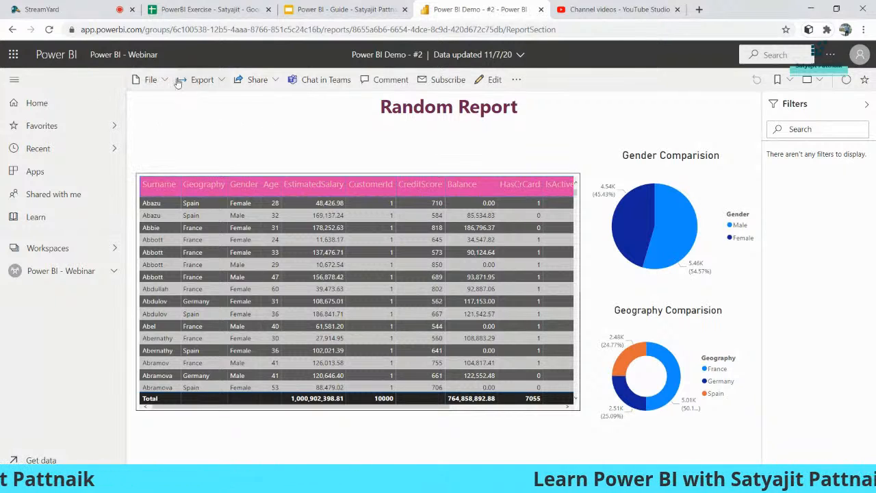
{"action": "left_click", "coordinate": [221, 81]}
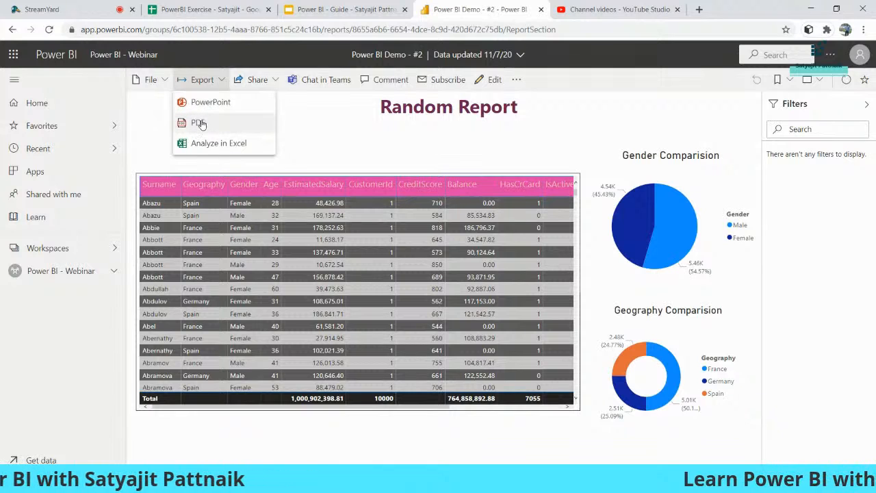
{"action": "left_click", "coordinate": [198, 123]}
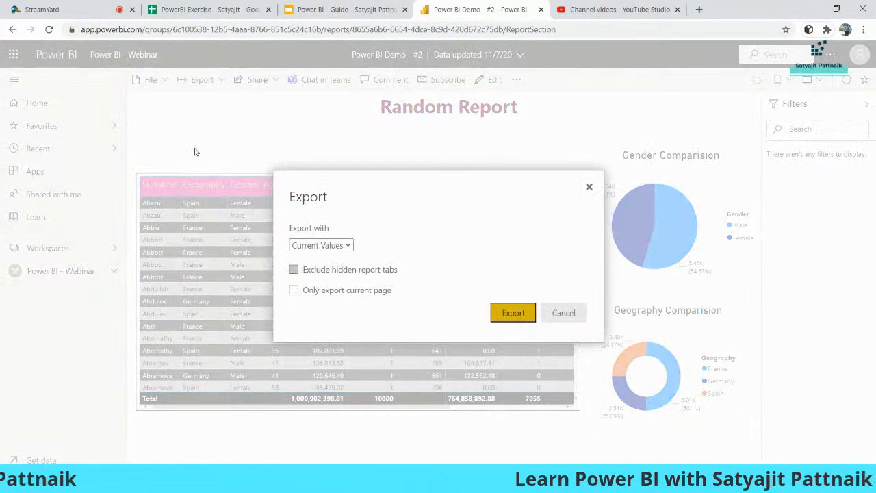
Step: Confirm the PDF export uses Current Values, then close the dialog
{"action": "left_click", "coordinate": [345, 253]}
{"action": "left_click", "coordinate": [345, 250]}
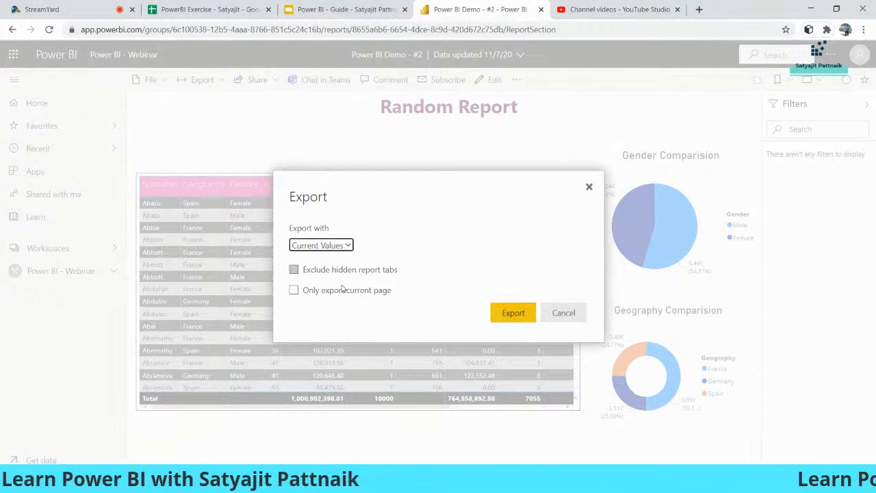
{"action": "left_click", "coordinate": [180, 429]}
{"action": "scroll", "coordinate": [394, 328], "scroll_direction": "down", "scroll_amount": 4}
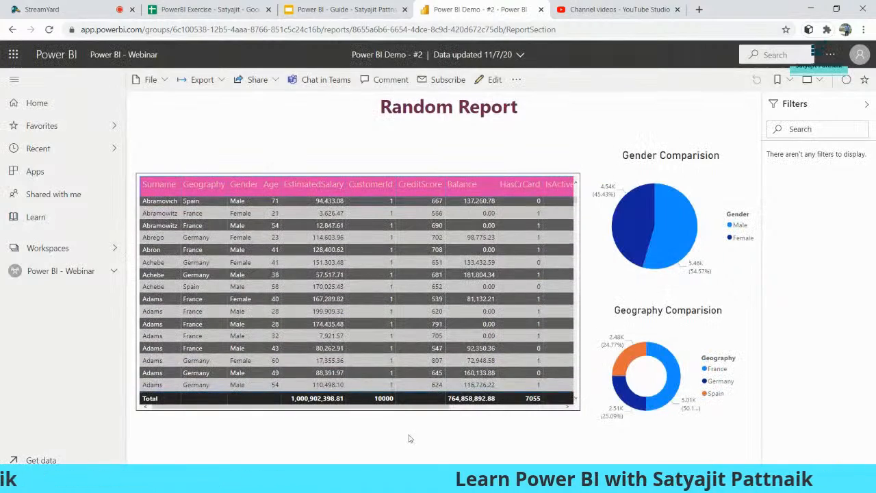
{"action": "key", "text": "alt+Tab"}
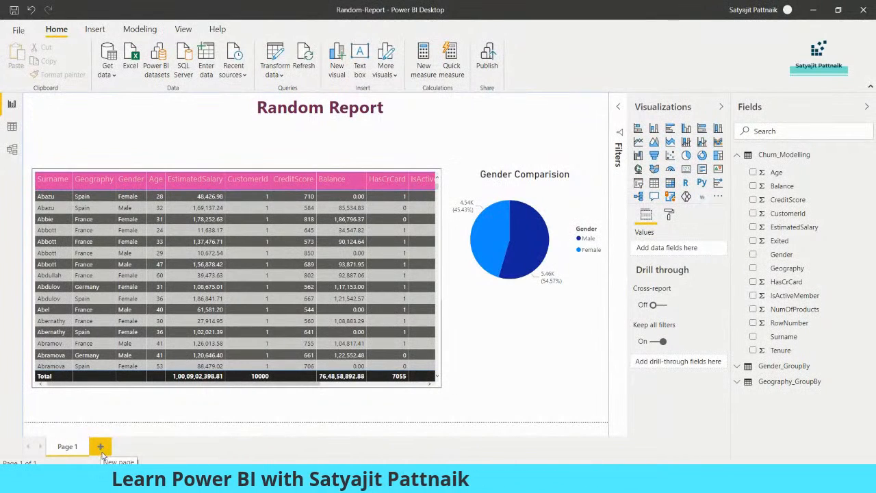
{"action": "key", "text": "alt+Tab"}
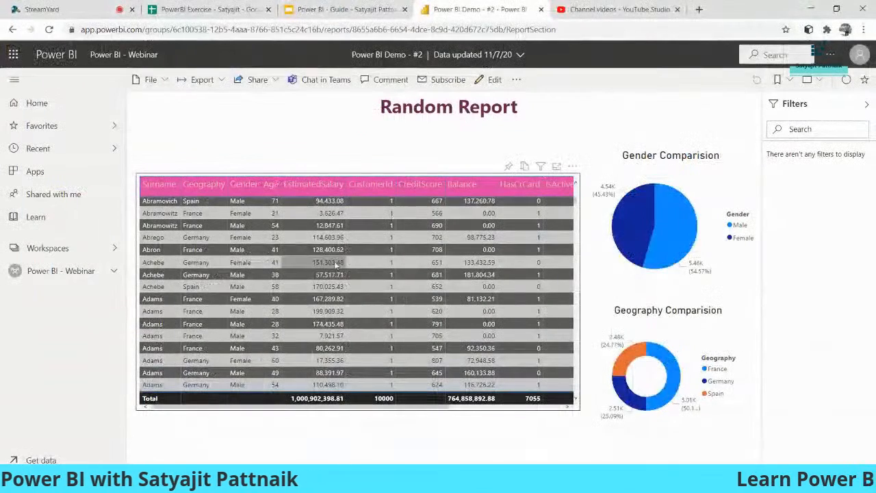
Step: Export Power BI Demo - #2 to PDF with current values
{"action": "left_click", "coordinate": [201, 80]}
{"action": "left_click", "coordinate": [208, 122]}
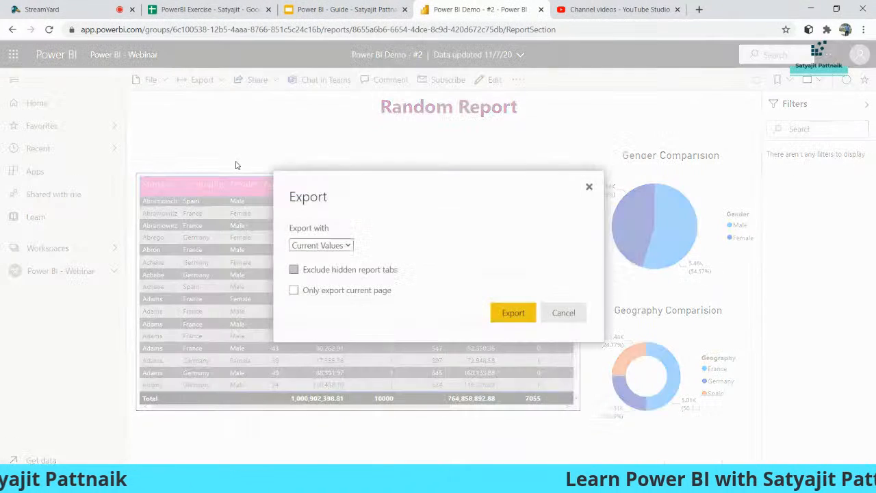
{"action": "left_click", "coordinate": [520, 313]}
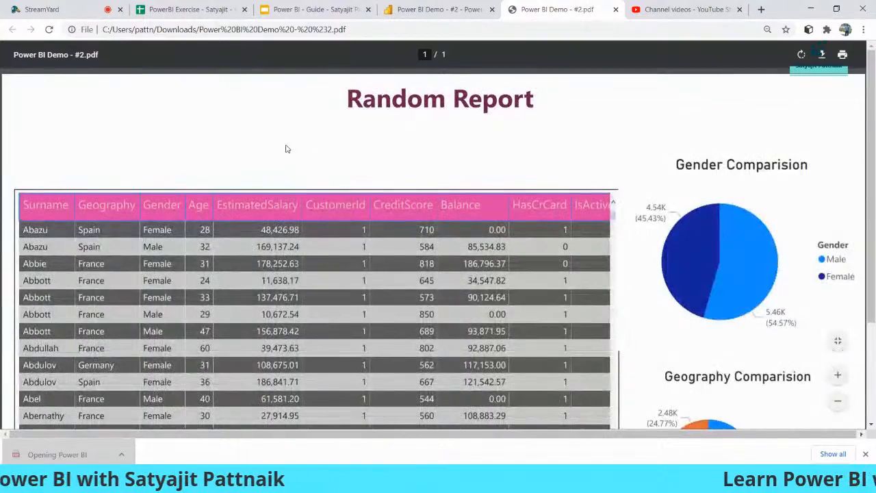
Step: Review the one-page Random Report in Power BI Demo - #2.pdf and return to the report tab
{"action": "scroll", "coordinate": [579, 199], "scroll_direction": "down", "scroll_amount": 3}
{"action": "scroll", "coordinate": [431, 126], "scroll_direction": "up", "scroll_amount": 3}
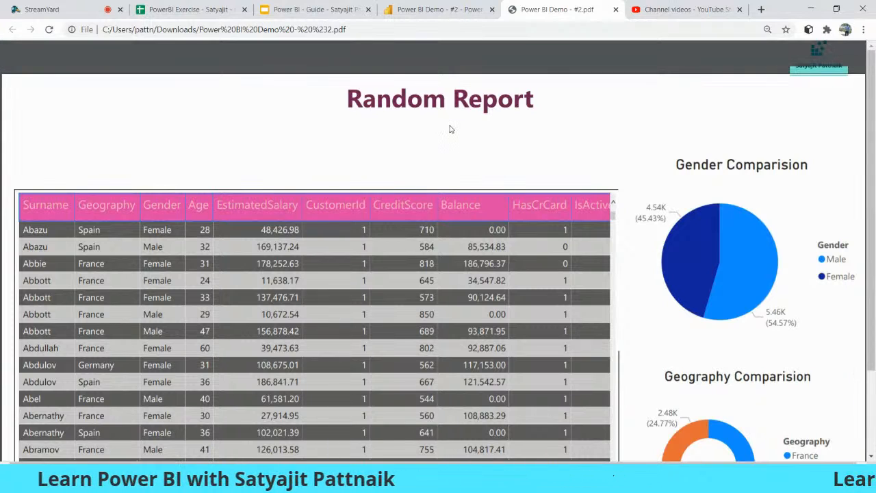
{"action": "left_click", "coordinate": [441, 9]}
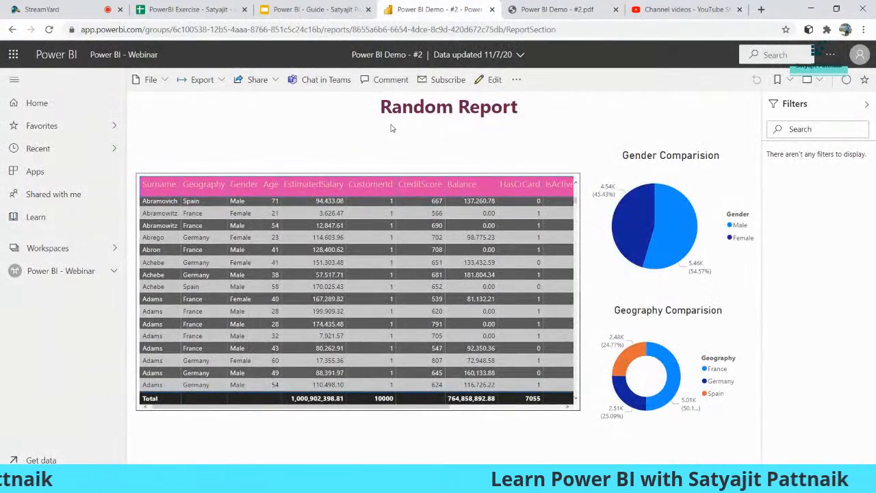
{"action": "left_click", "coordinate": [544, 10]}
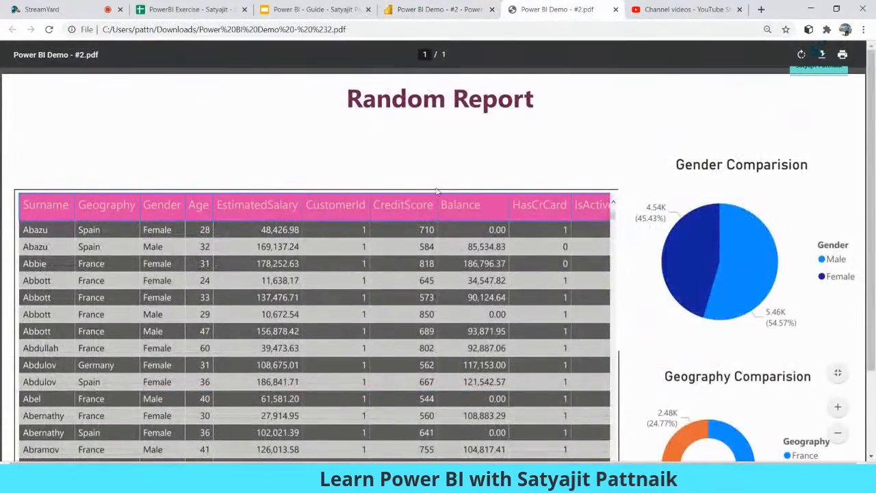
{"action": "scroll", "coordinate": [579, 173], "scroll_direction": "down", "scroll_amount": 2}
{"action": "scroll", "coordinate": [578, 172], "scroll_direction": "up", "scroll_amount": 2}
{"action": "left_click", "coordinate": [441, 9]}
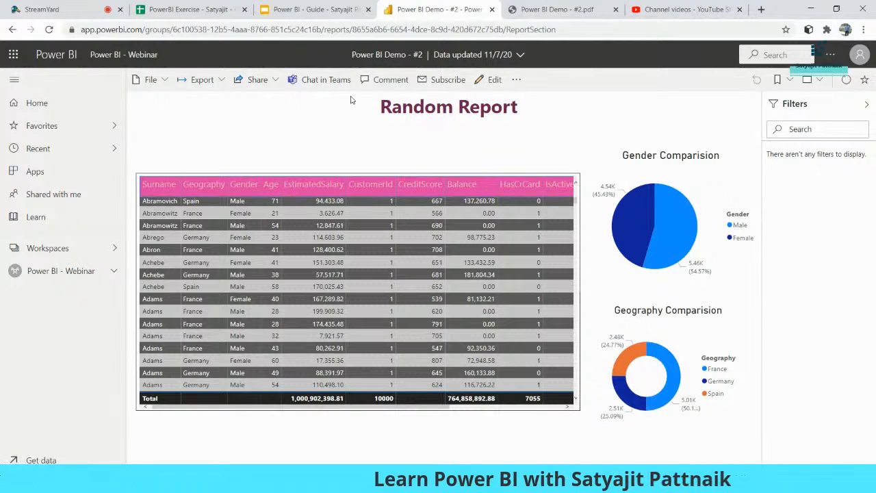
Step: Add a new email subscription with subject 'Power BI Monthly Estimation'
{"action": "left_click", "coordinate": [438, 82]}
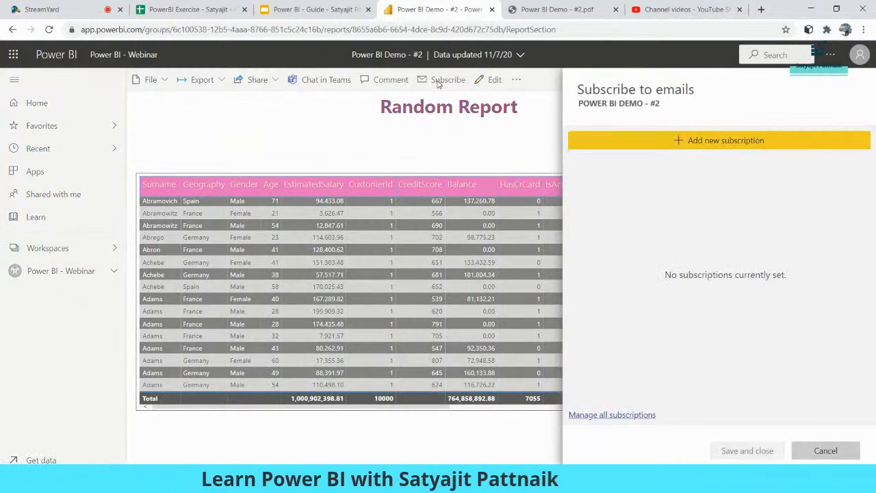
{"action": "left_click", "coordinate": [693, 143]}
{"action": "scroll", "coordinate": [752, 217], "scroll_direction": "down", "scroll_amount": 3}
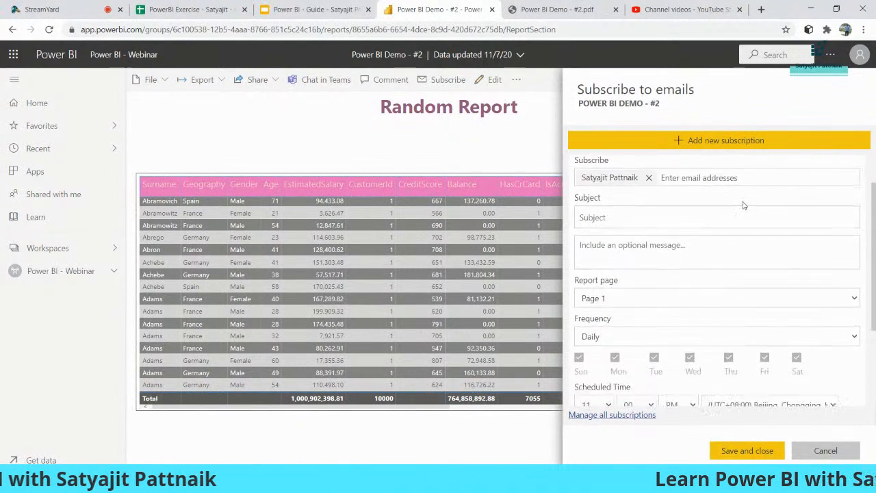
{"action": "scroll", "coordinate": [596, 218], "scroll_direction": "up", "scroll_amount": 3}
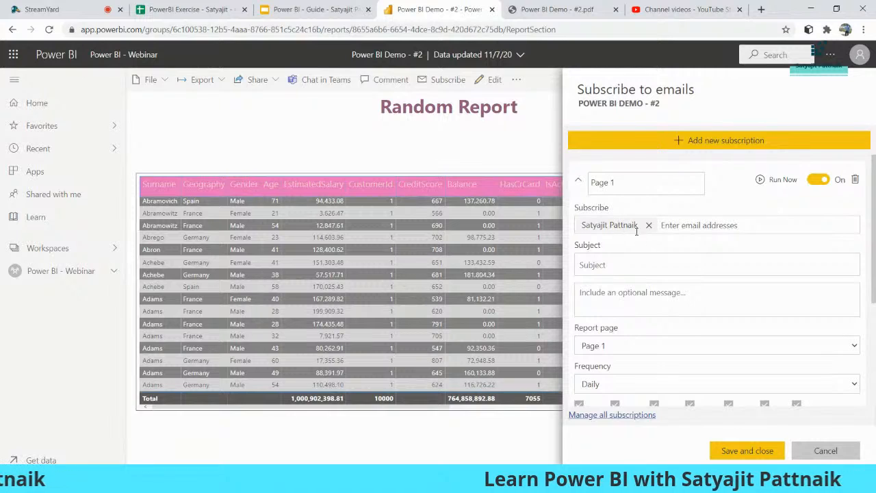
{"action": "left_click", "coordinate": [618, 270]}
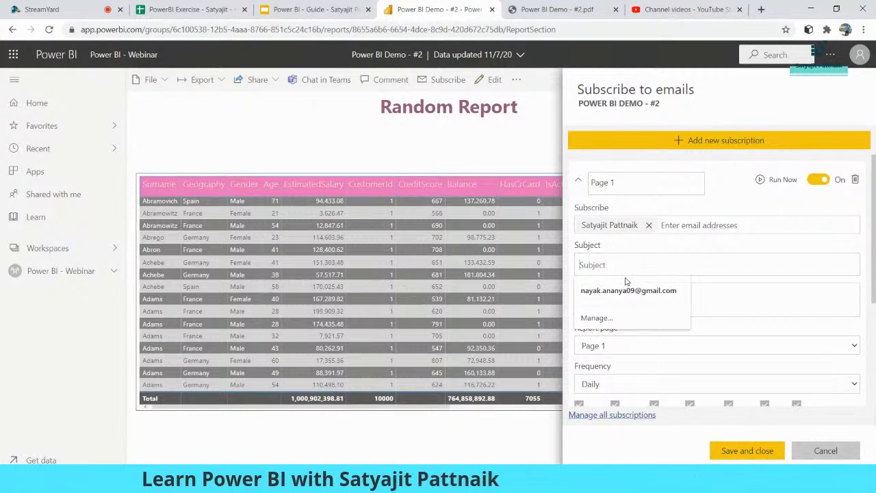
{"action": "type", "text": "Power BI Monthly Estimation"}
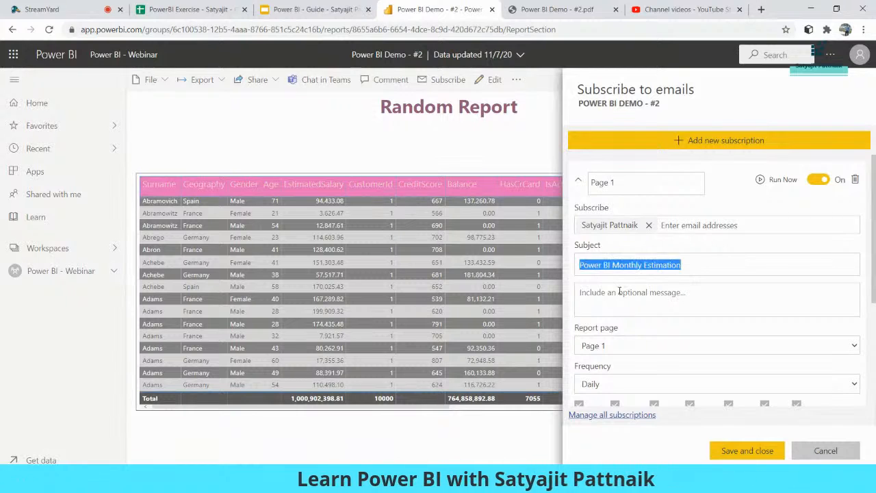
Step: Paste the subject as the subscription message and keep Page 1 as the report page
{"action": "left_click", "coordinate": [619, 291]}
{"action": "type", "text": "Power BI Monthly Estimation"}
{"action": "scroll", "coordinate": [712, 299], "scroll_direction": "down", "scroll_amount": 1}
{"action": "left_click", "coordinate": [623, 295]}
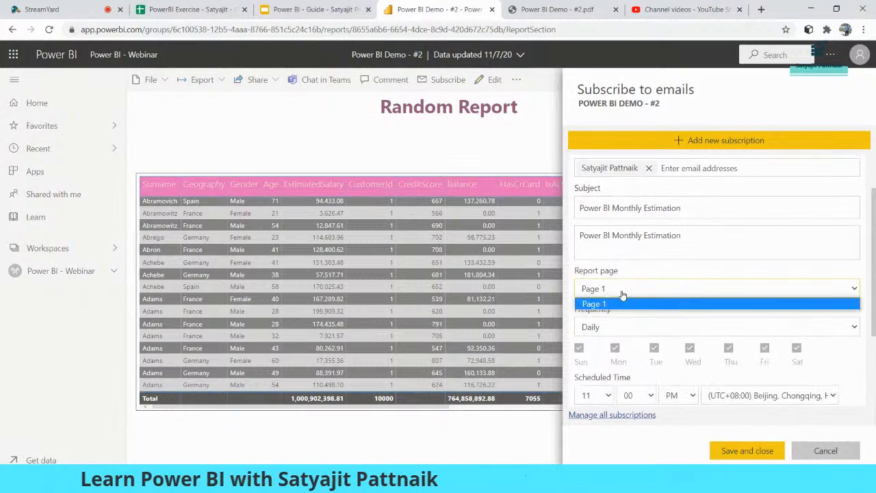
{"action": "left_click", "coordinate": [613, 304]}
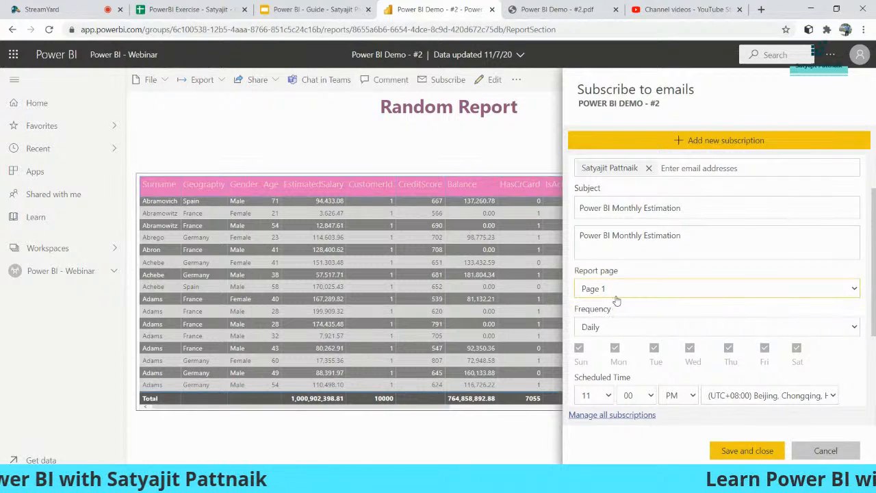
{"action": "left_click", "coordinate": [613, 326]}
{"action": "scroll", "coordinate": [678, 274], "scroll_direction": "down", "scroll_amount": 2}
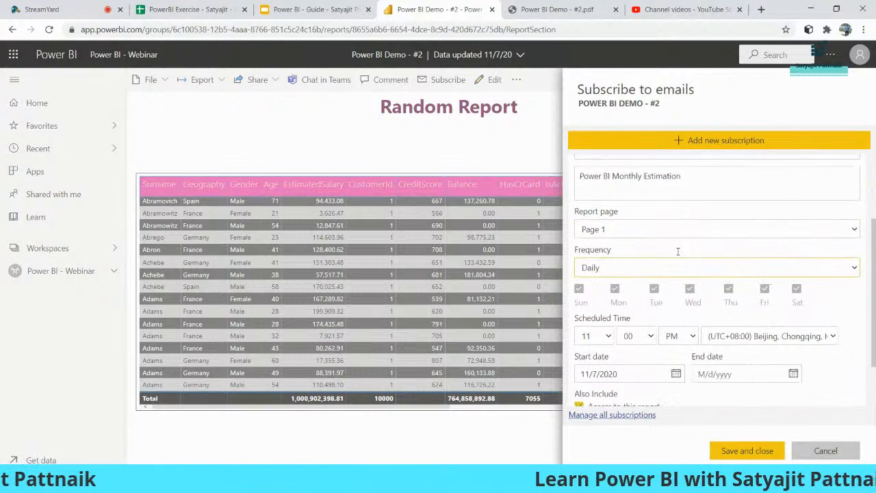
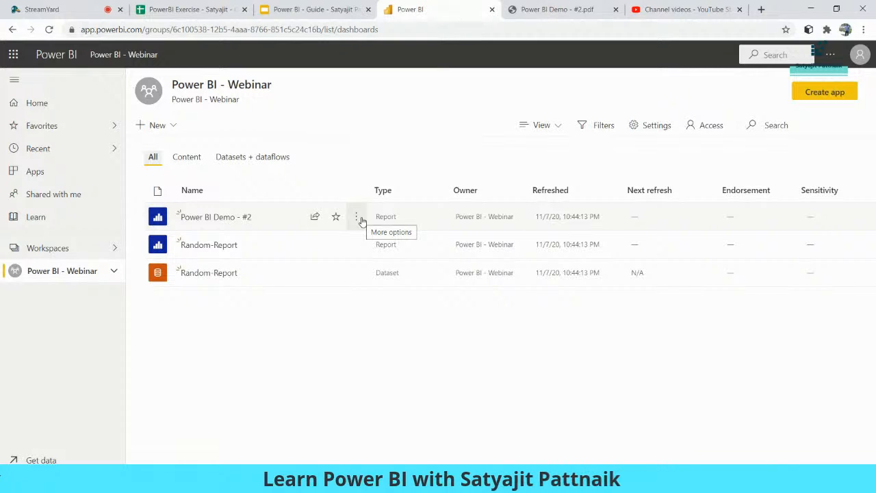
Step: Switch to the Random-Report file in Power BI Desktop, with its data table and Gender Comparision pie chart
{"action": "left_click", "coordinate": [561, 480]}
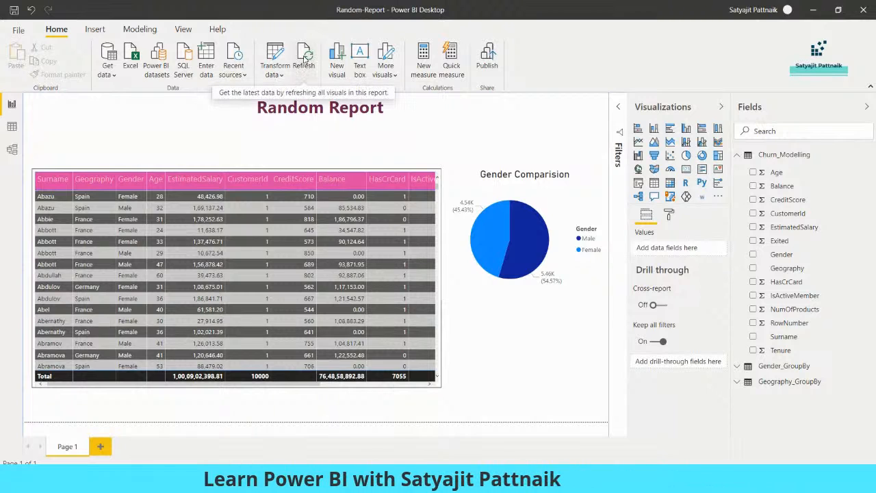
{"action": "left_click", "coordinate": [814, 9]}
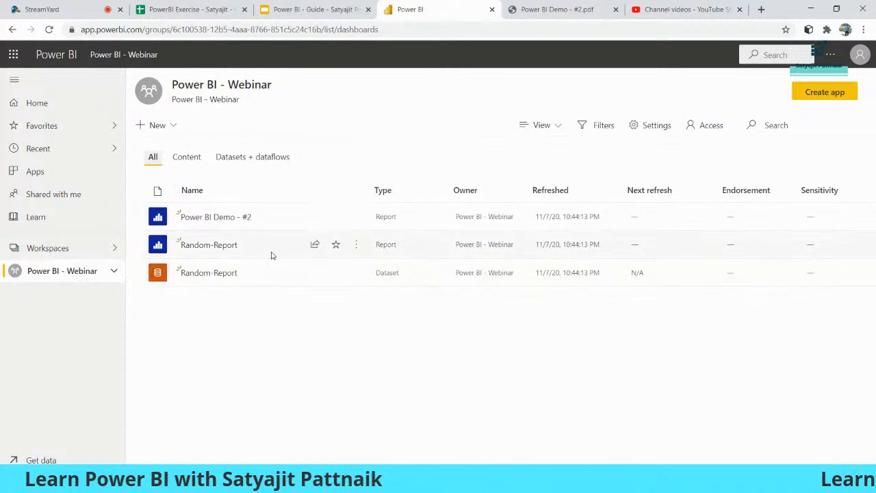
{"action": "left_click", "coordinate": [356, 272]}
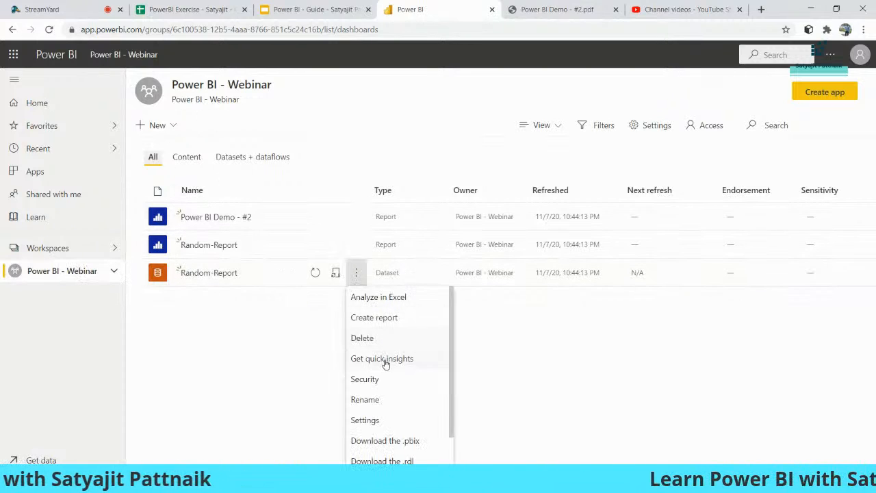
{"action": "left_click", "coordinate": [371, 420]}
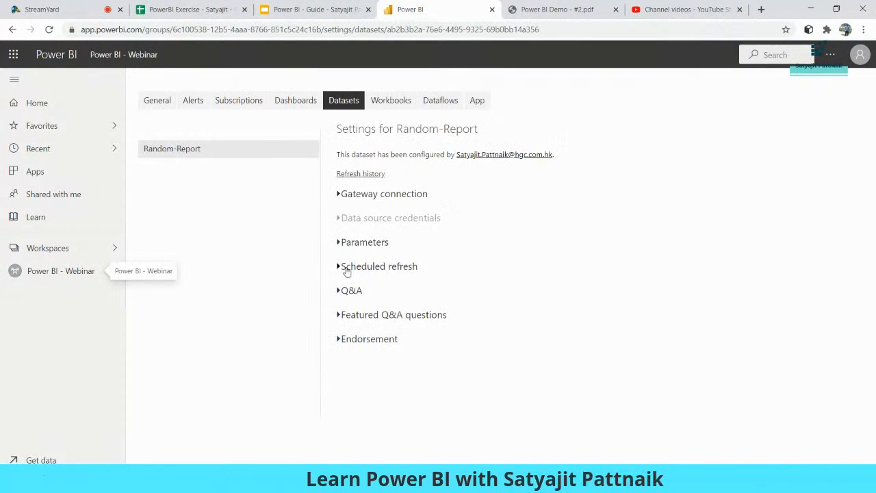
{"action": "left_click", "coordinate": [373, 268]}
{"action": "scroll", "coordinate": [518, 225], "scroll_direction": "down", "scroll_amount": 2}
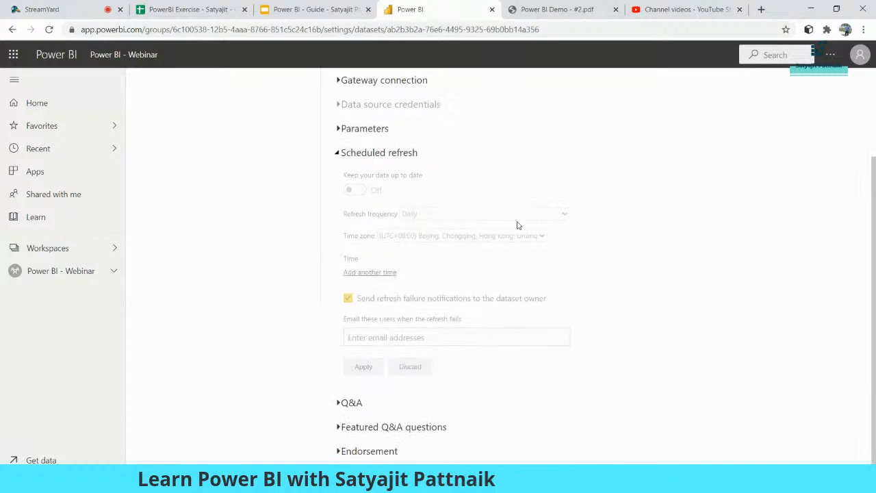
{"action": "scroll", "coordinate": [365, 189], "scroll_direction": "up", "scroll_amount": 2}
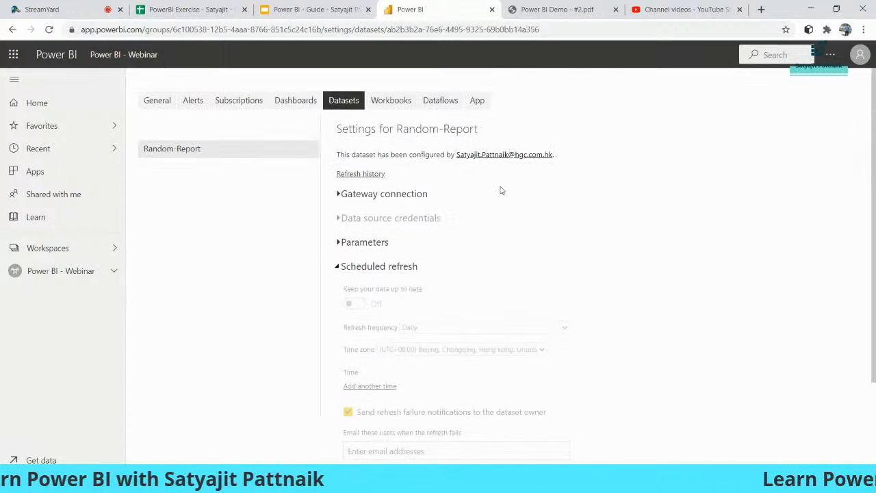
{"action": "scroll", "coordinate": [430, 160], "scroll_direction": "down", "scroll_amount": 2}
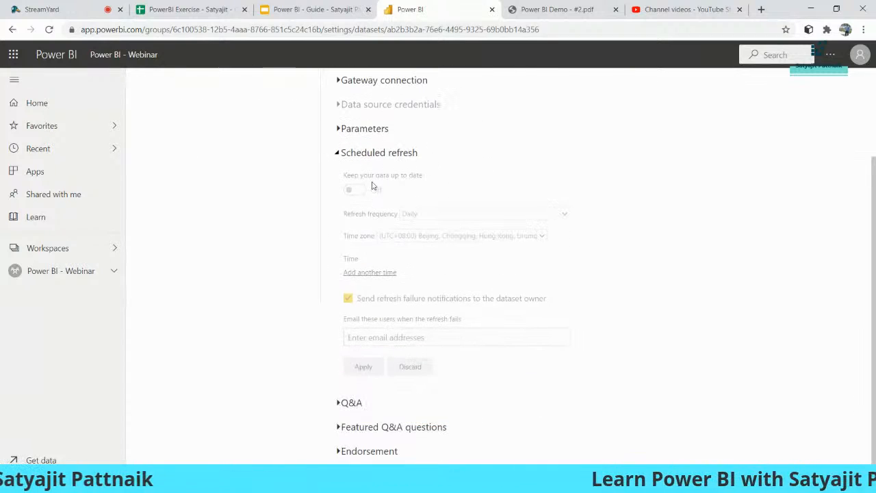
{"action": "scroll", "coordinate": [484, 206], "scroll_direction": "up", "scroll_amount": 2}
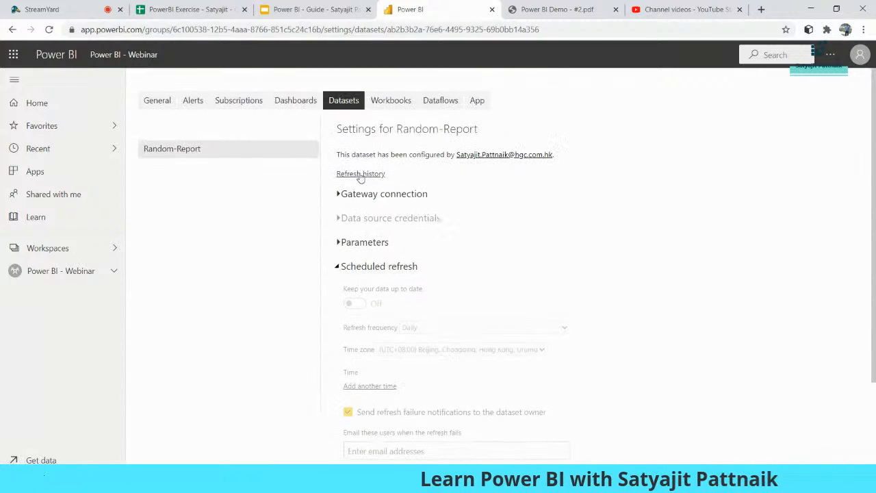
{"action": "left_click", "coordinate": [360, 172]}
{"action": "left_click", "coordinate": [625, 360]}
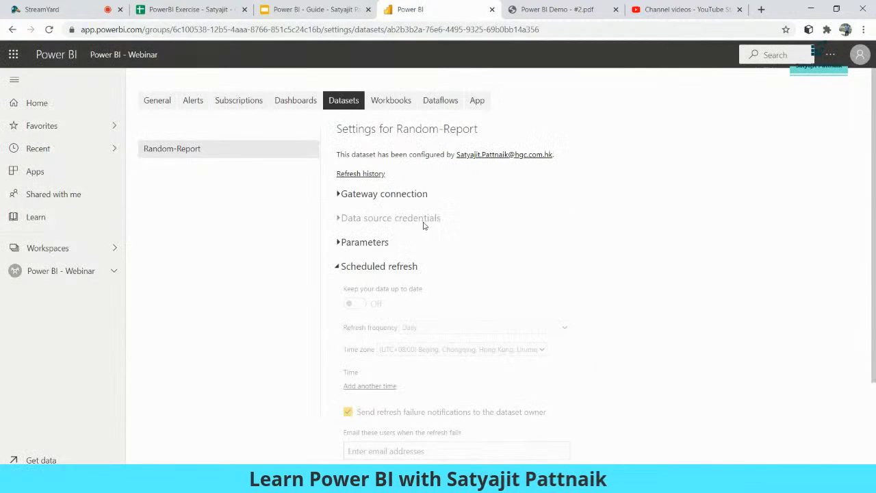
{"action": "left_click", "coordinate": [340, 243]}
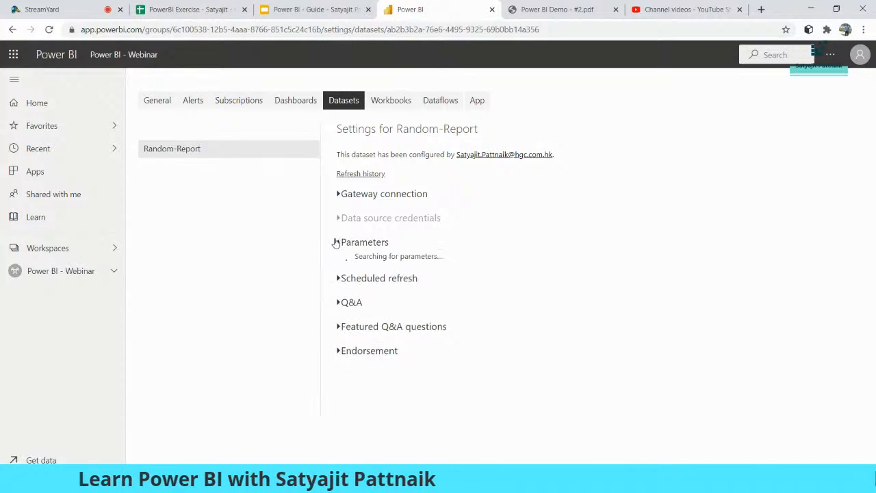
{"action": "left_click", "coordinate": [346, 299]}
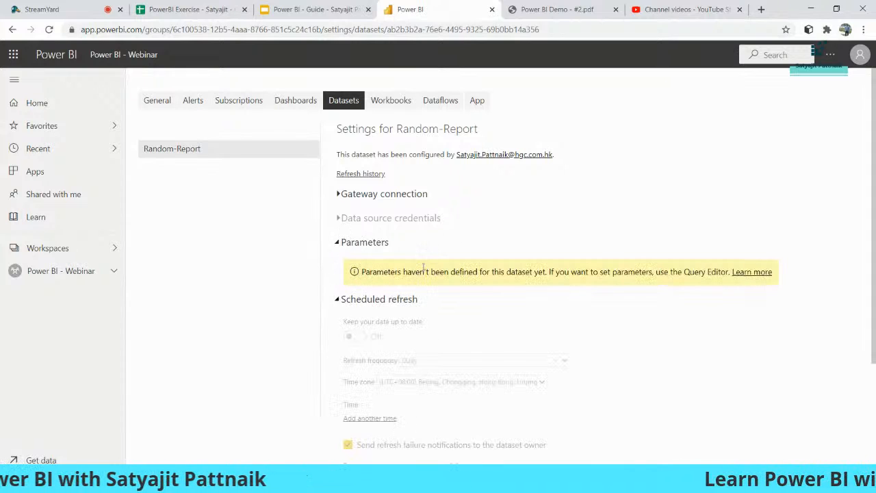
{"action": "scroll", "coordinate": [348, 193], "scroll_direction": "down", "scroll_amount": 2}
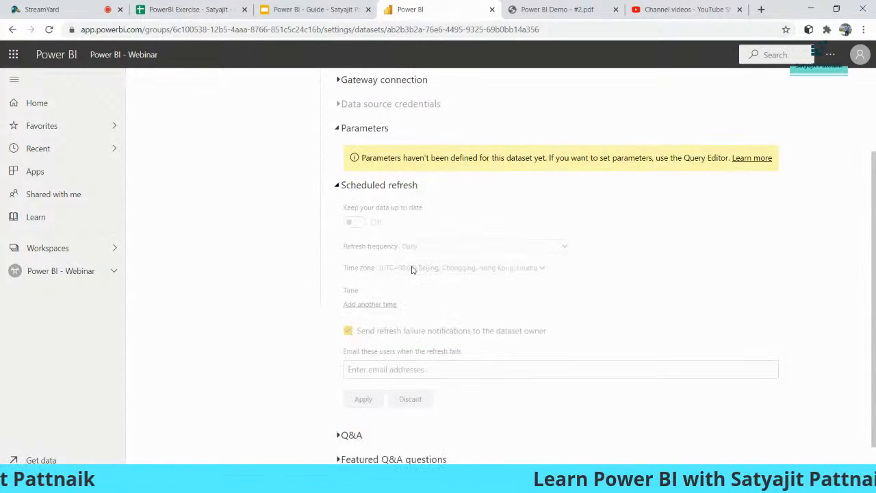
{"action": "scroll", "coordinate": [393, 217], "scroll_direction": "down", "scroll_amount": 1}
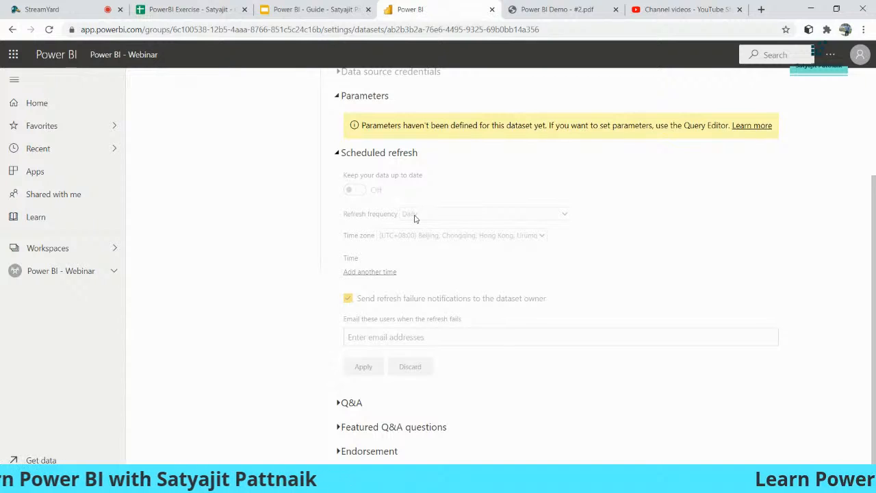
{"action": "scroll", "coordinate": [326, 220], "scroll_direction": "up", "scroll_amount": 2}
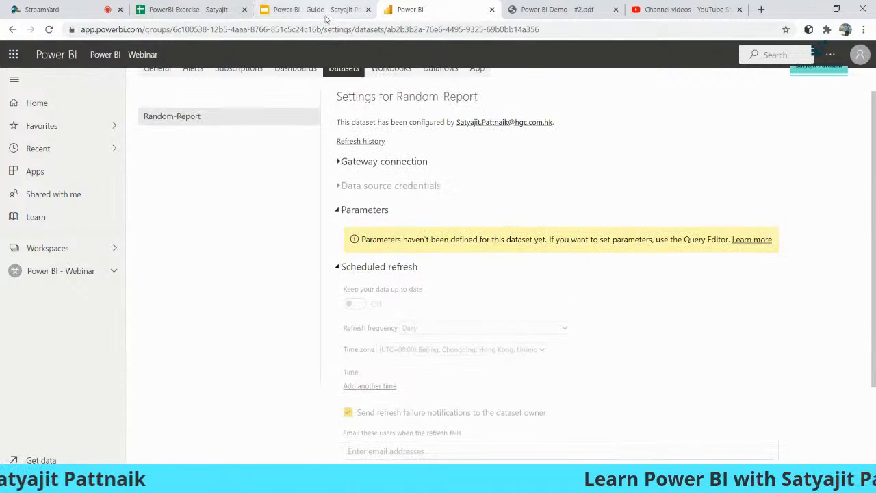
{"action": "scroll", "coordinate": [469, 215], "scroll_direction": "down", "scroll_amount": 2}
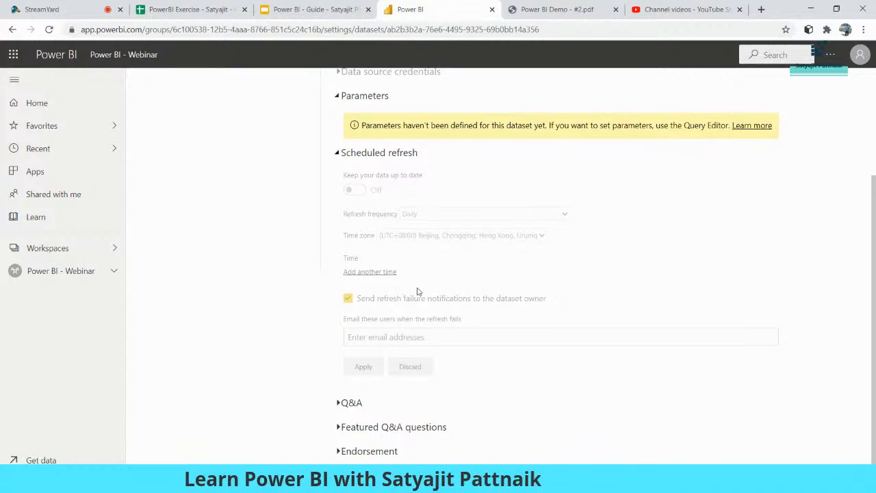
{"action": "left_click", "coordinate": [62, 276]}
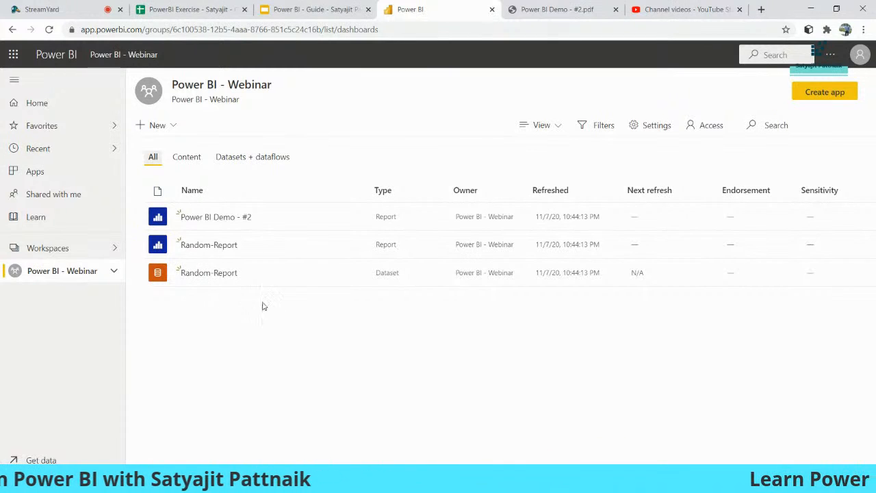
{"action": "key", "text": "alt+Tab"}
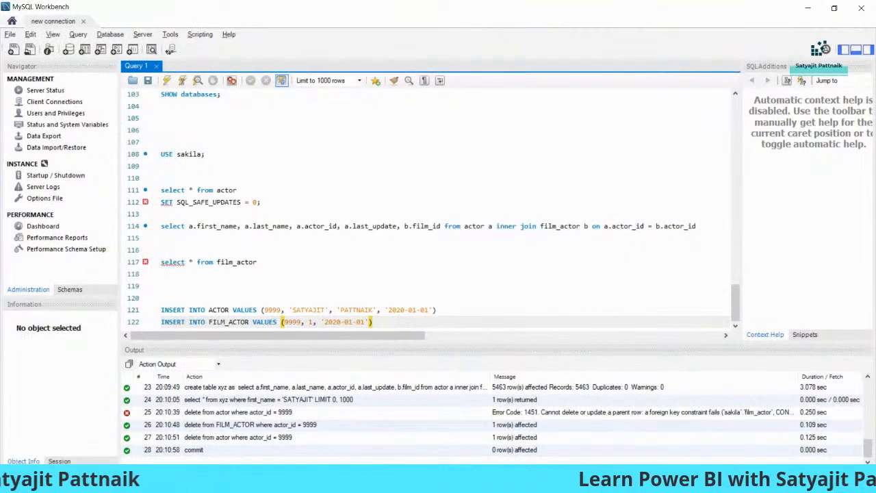
{"action": "key", "text": "alt+Tab"}
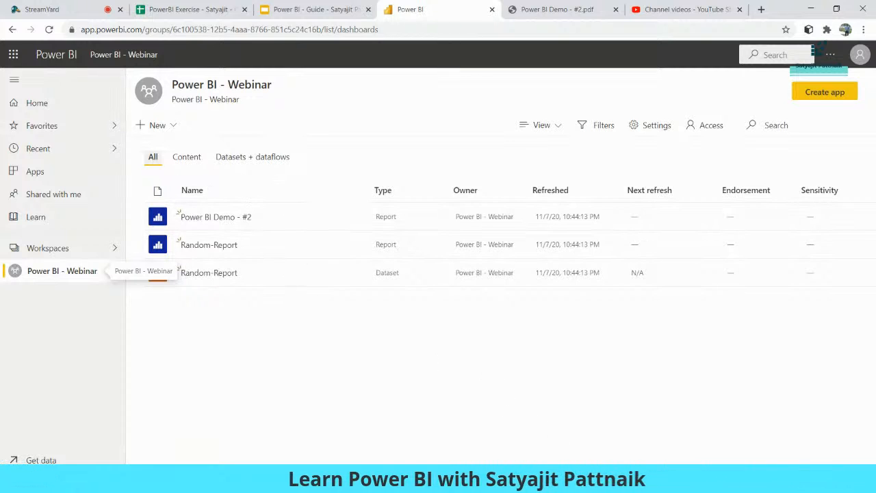
{"action": "left_click", "coordinate": [548, 424]}
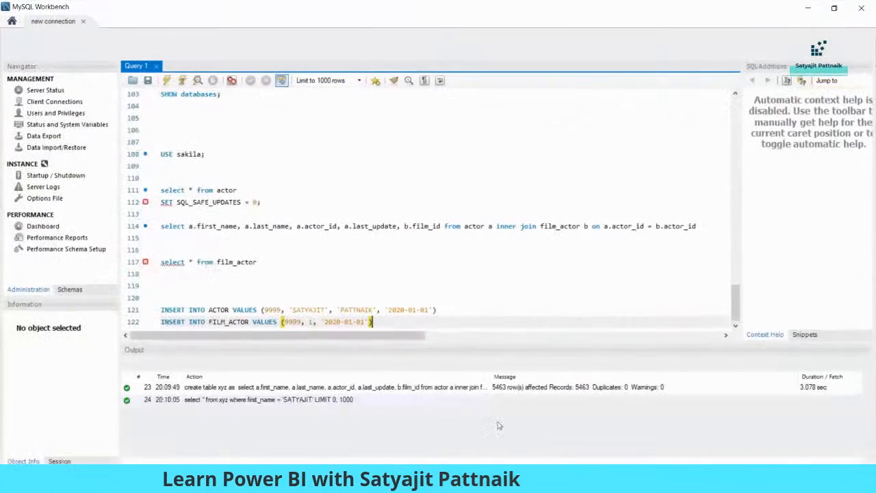
{"action": "left_click", "coordinate": [281, 198]}
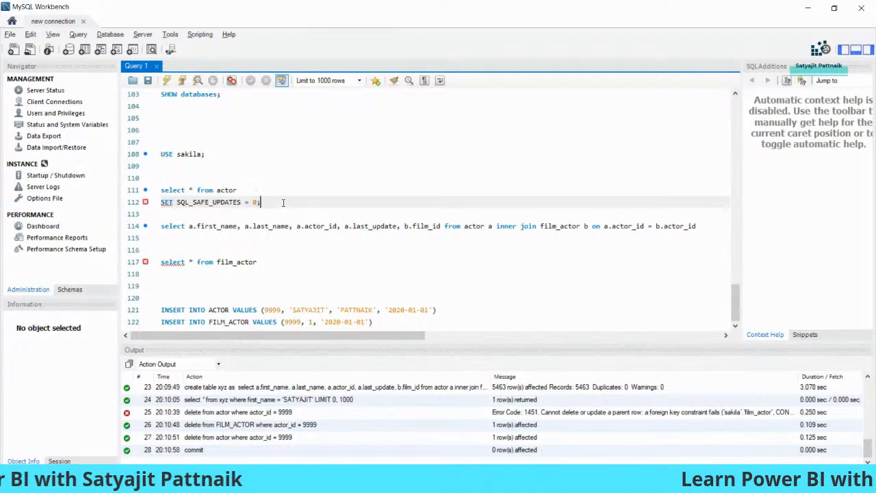
{"action": "double_click", "coordinate": [195, 155]}
{"action": "left_click", "coordinate": [162, 155]}
{"action": "left_click_drag", "start_coordinate": [163, 154], "coordinate": [210, 155]}
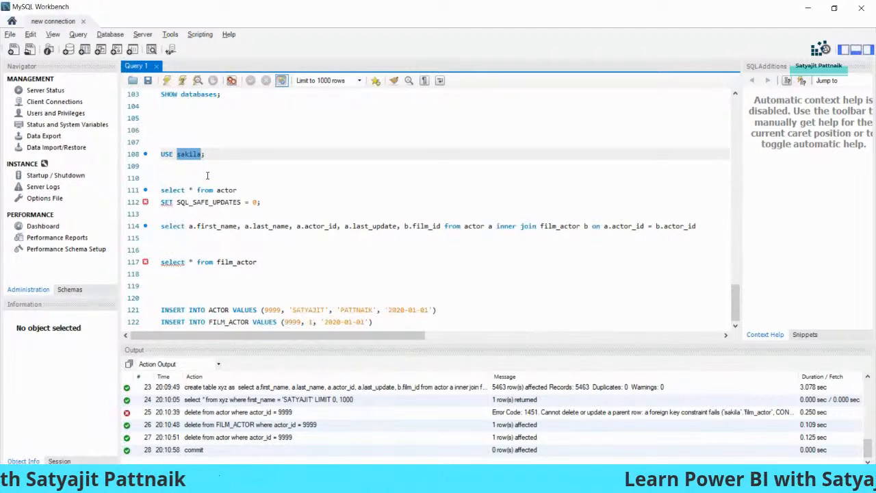
{"action": "key", "text": "alt+Tab"}
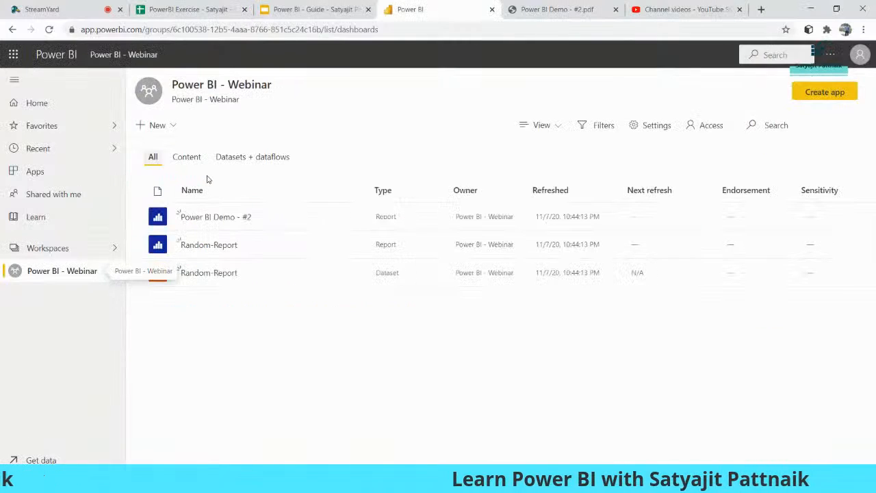
Step: Search Google for 'sakila database' in a new browser tab
{"action": "key", "text": "ctrl+t"}
{"action": "type", "text": "google.com"}
{"action": "key", "text": "Return"}
{"action": "type", "text": "sakila"}
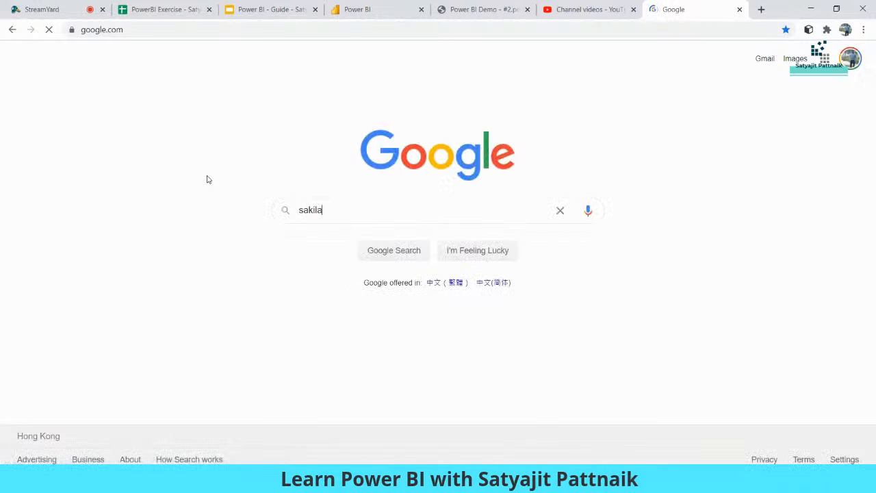
{"action": "type", "text": " data"}
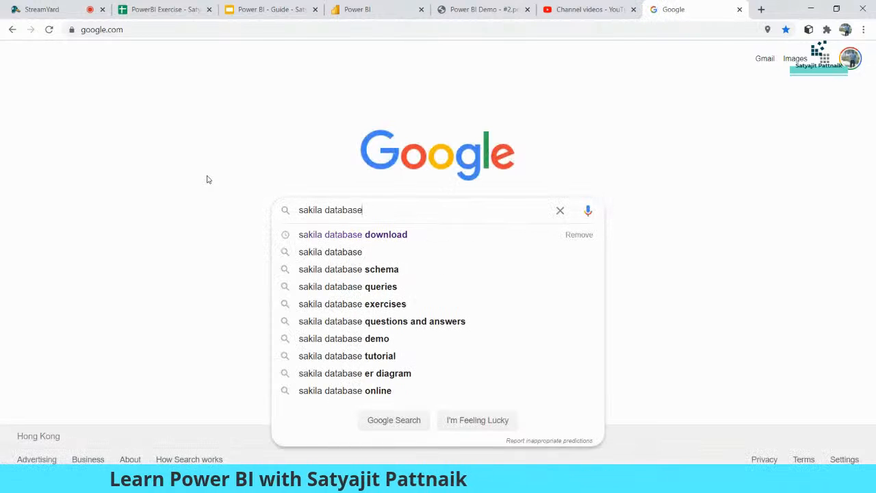
{"action": "type", "text": "base"}
{"action": "key", "text": "Return"}
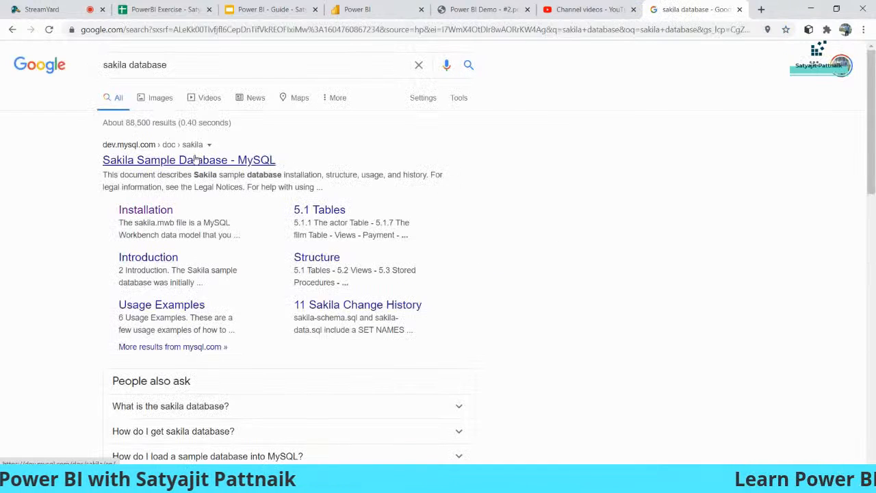
Step: Preview The Sakila Database schema diagram in image results and open the saved sakila.png
{"action": "left_click", "coordinate": [160, 100]}
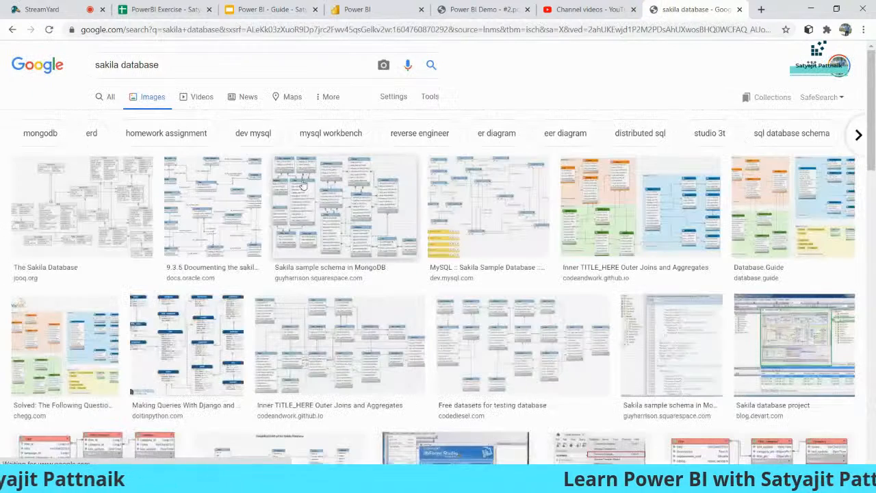
{"action": "left_click", "coordinate": [94, 198]}
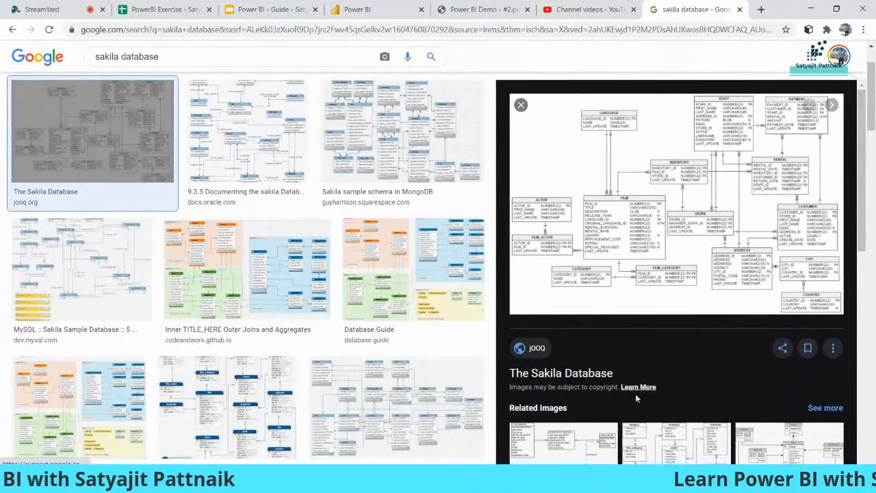
{"action": "left_click", "coordinate": [579, 479]}
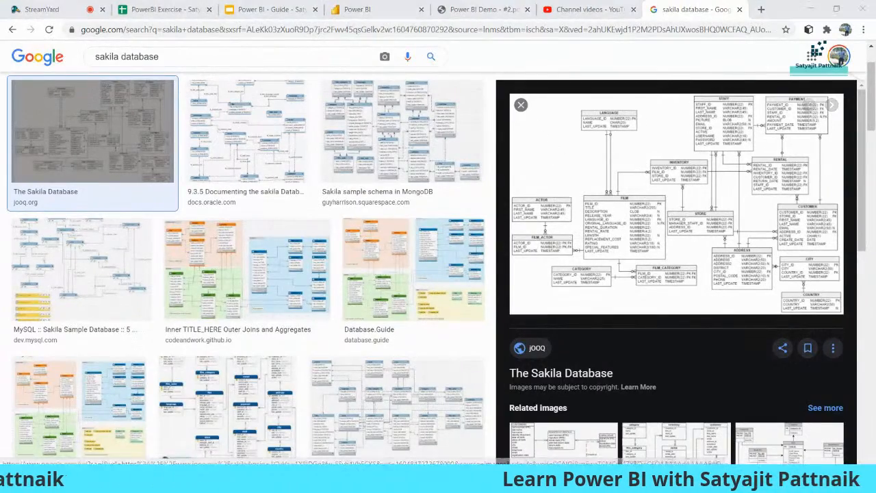
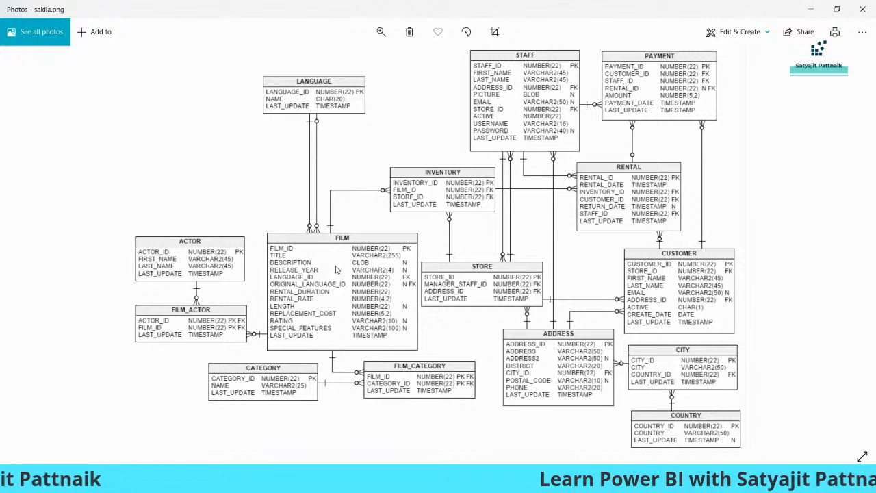
Step: Leave the sakila.png diagram in Photos and return to MySQL Workbench
{"action": "key", "text": "alt+Tab"}
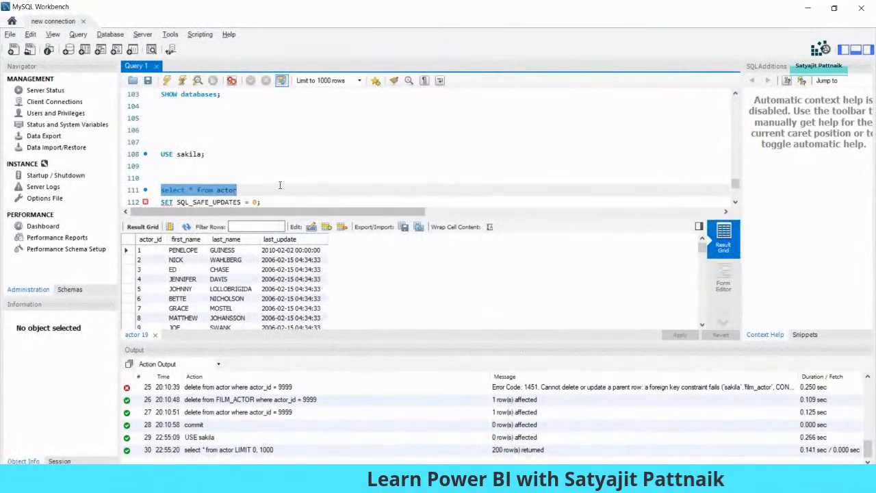
Step: Re-run select * from actor on line 111 to return 200 rows, and add blank lines below it
{"action": "left_click", "coordinate": [166, 81]}
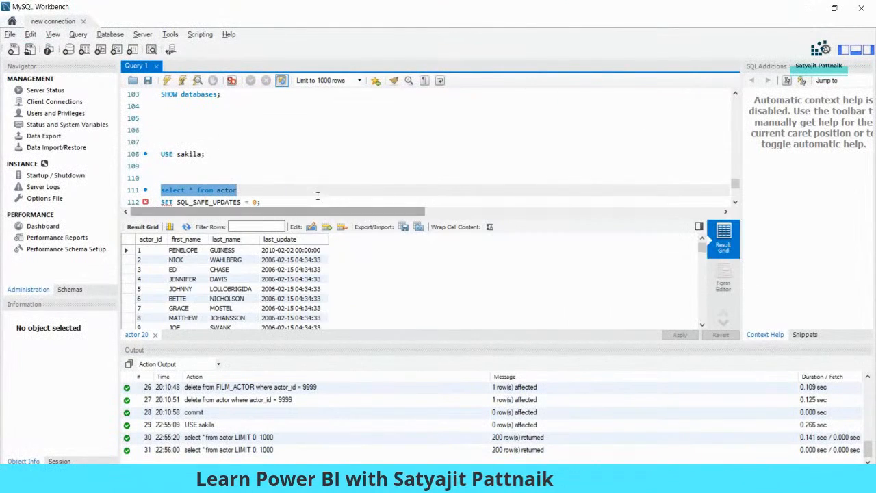
{"action": "left_click", "coordinate": [316, 191]}
{"action": "key", "text": "Return"}
{"action": "key", "text": "Return"}
{"action": "left_click", "coordinate": [268, 166]}
{"action": "left_click_drag", "start_coordinate": [268, 166], "coordinate": [163, 169]}
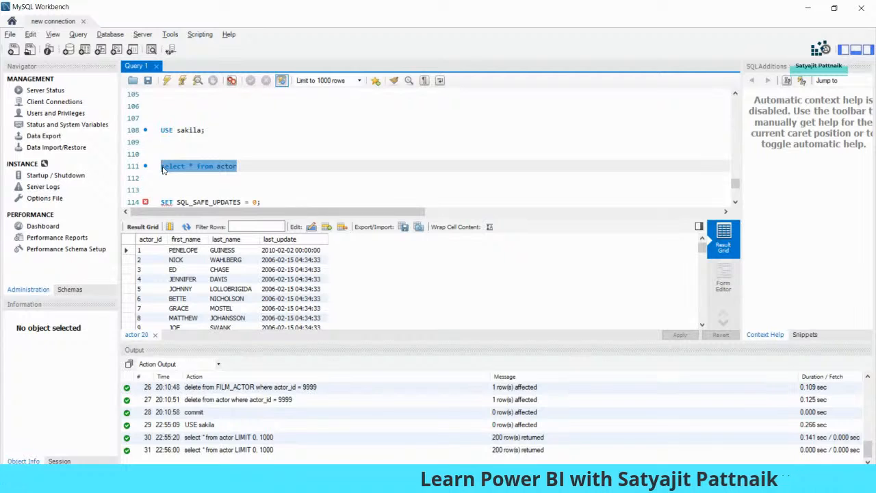
{"action": "left_click", "coordinate": [255, 164]}
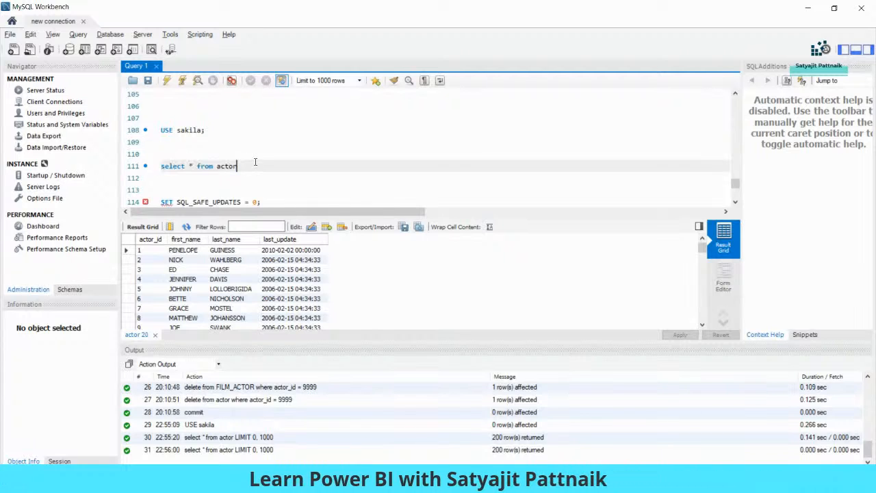
{"action": "scroll", "coordinate": [304, 176], "scroll_direction": "down", "scroll_amount": 2}
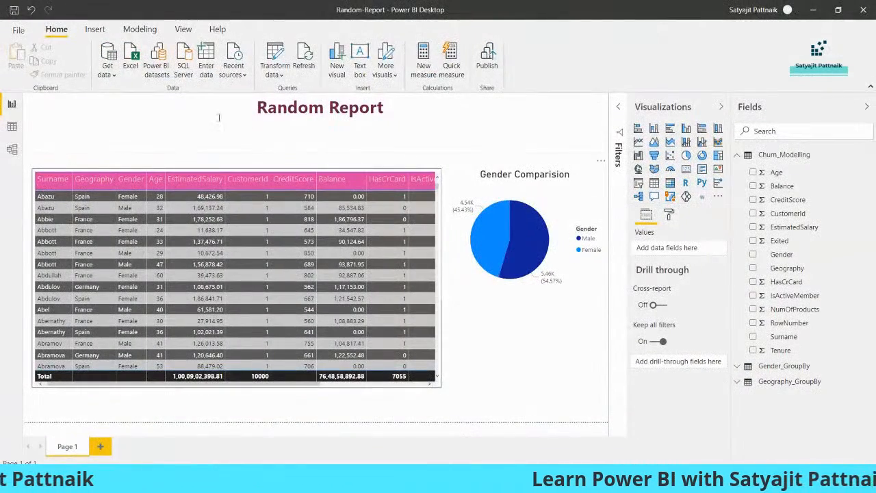
Step: Start a new blank Power BI report, saving changes to the Random Report first
{"action": "left_click", "coordinate": [17, 30]}
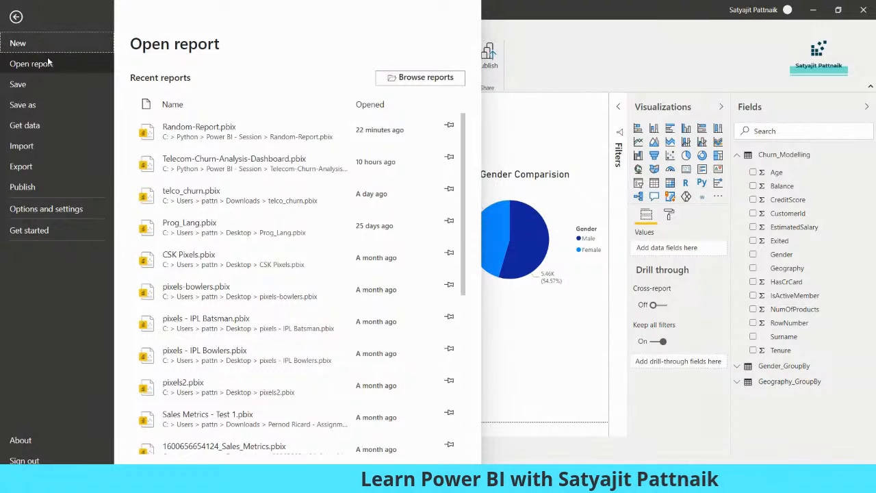
{"action": "left_click", "coordinate": [39, 50]}
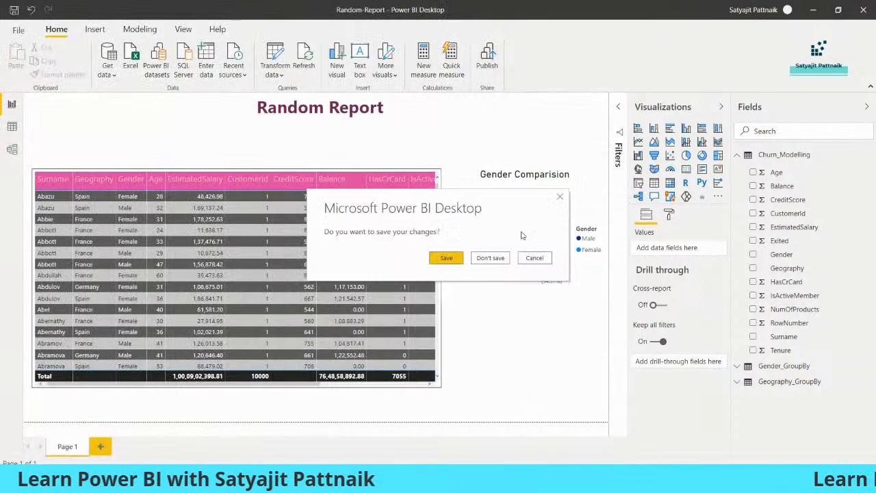
{"action": "left_click", "coordinate": [446, 258]}
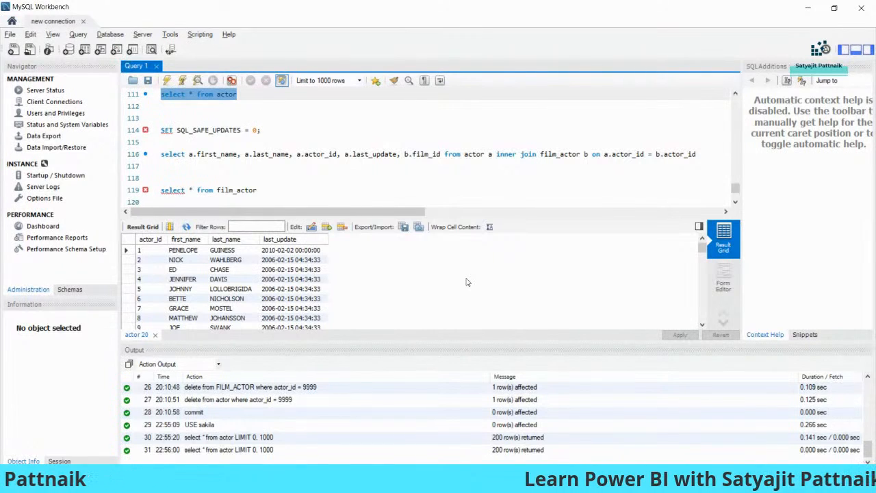
{"action": "left_click", "coordinate": [607, 482]}
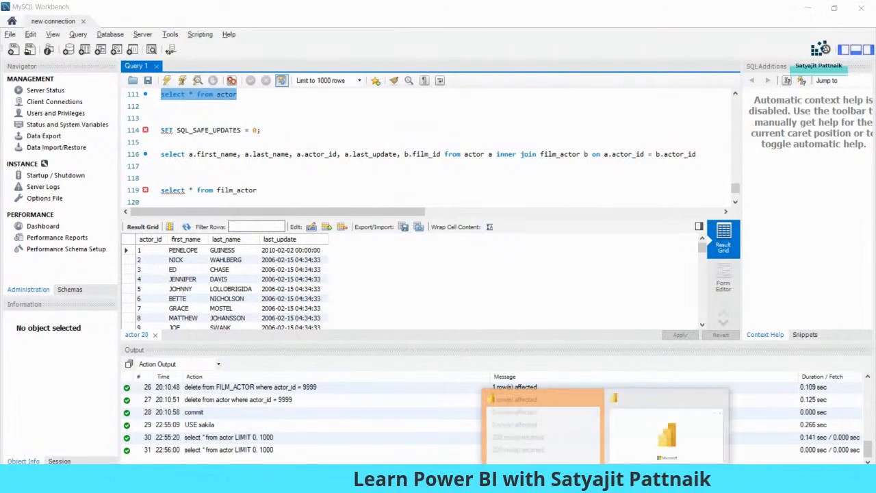
{"action": "left_click", "coordinate": [654, 432]}
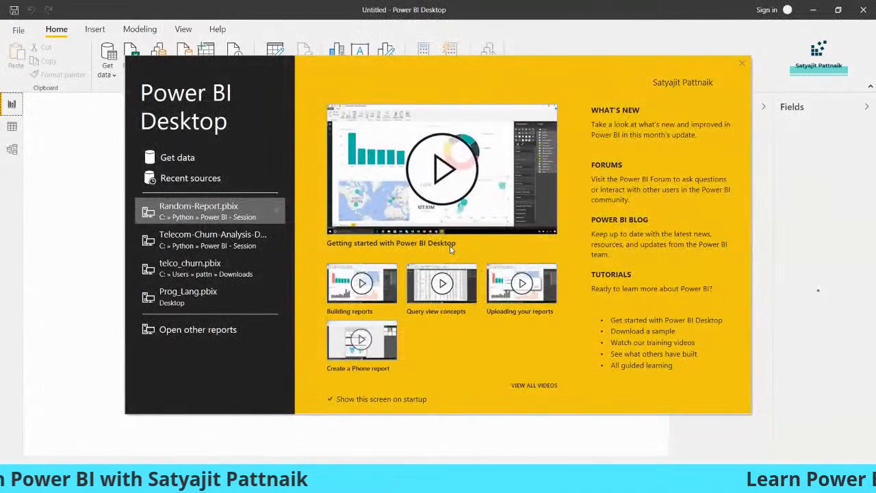
Step: Dismiss the welcome screen and search the full Get Data connector list for mysql
{"action": "left_click", "coordinate": [739, 65]}
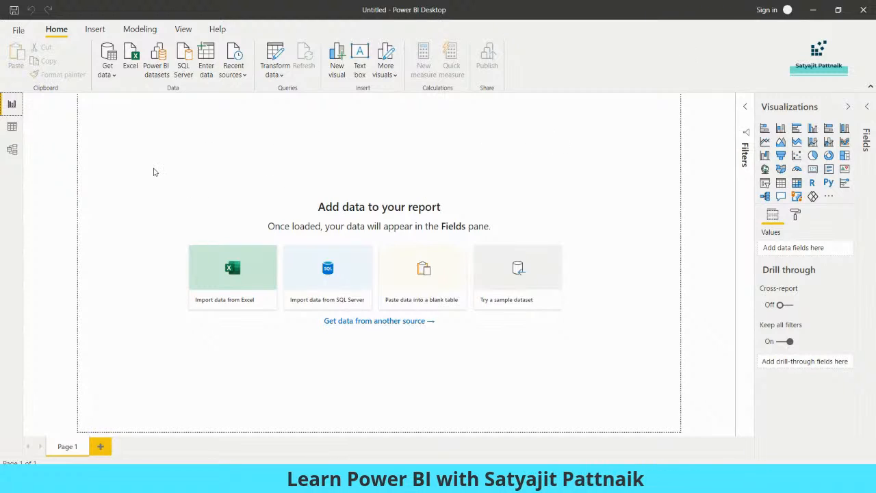
{"action": "left_click", "coordinate": [108, 75]}
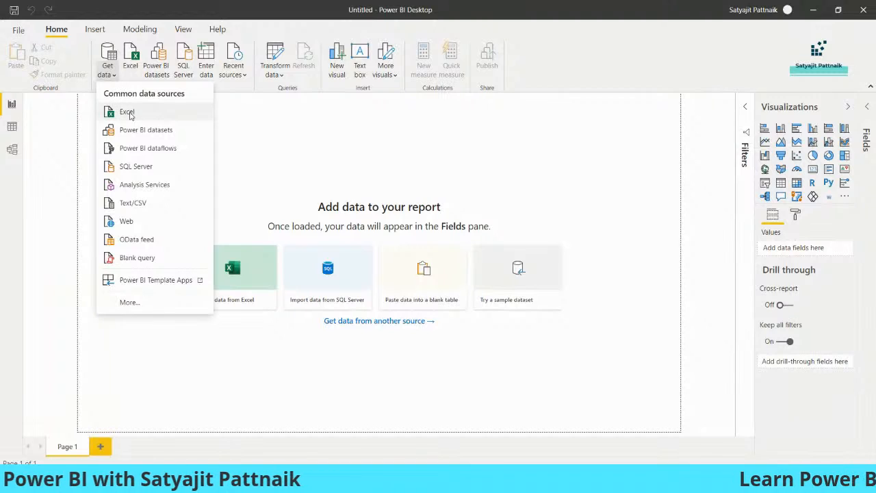
{"action": "left_click", "coordinate": [130, 304]}
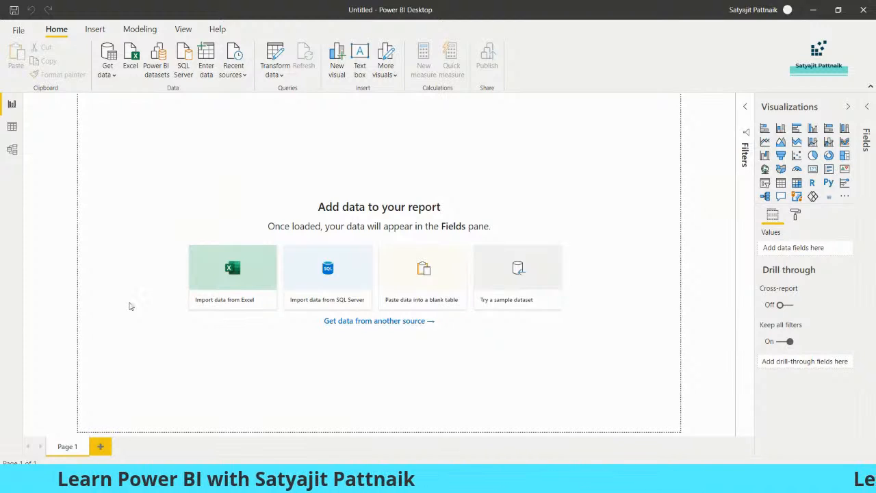
{"action": "type", "text": "mysql"}
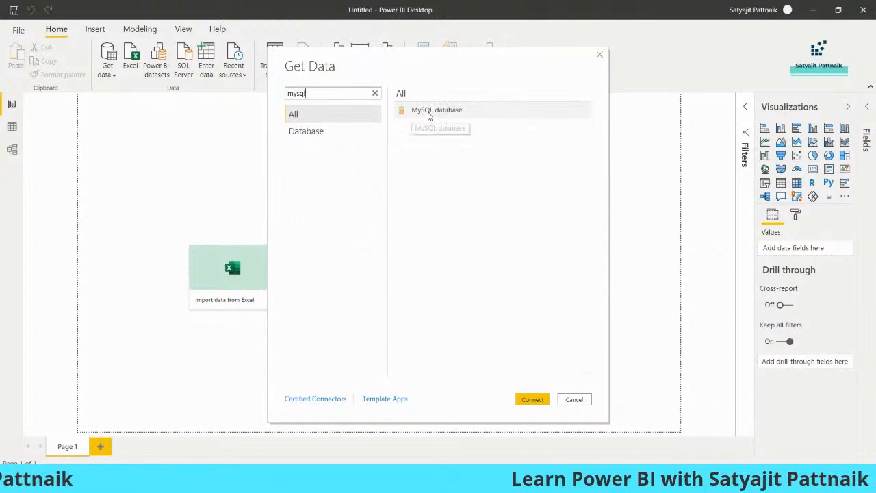
Step: Choose the MySQL database connector and look up the 127.0.0.1:3306 server details in Workbench
{"action": "double_click", "coordinate": [430, 113]}
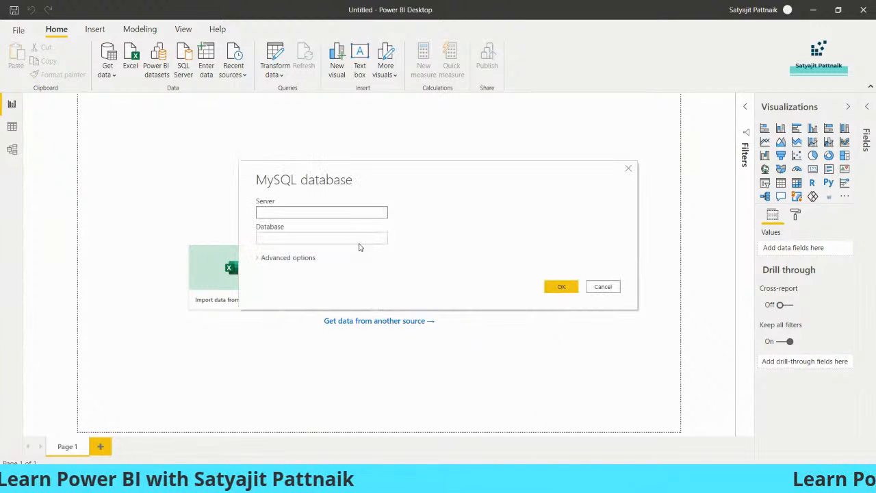
{"action": "left_click", "coordinate": [250, 256]}
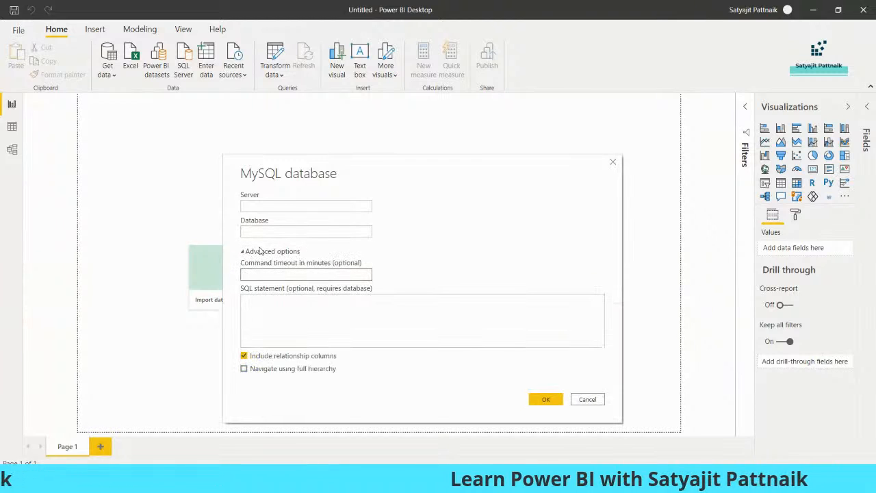
{"action": "left_click", "coordinate": [270, 251]}
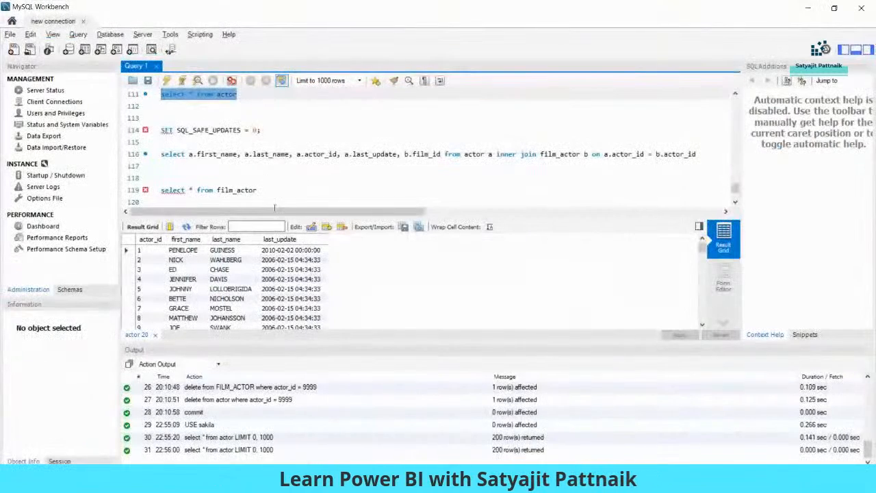
{"action": "left_click", "coordinate": [111, 35]}
{"action": "left_click", "coordinate": [142, 45]}
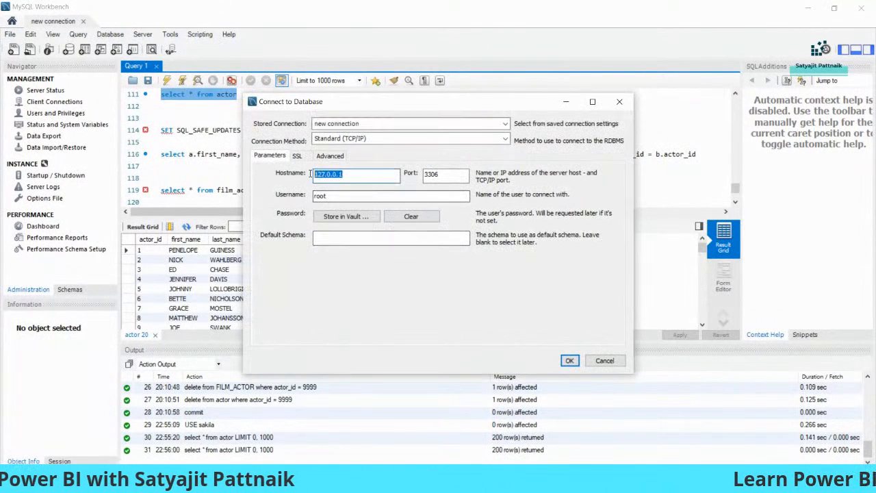
{"action": "left_click", "coordinate": [605, 362]}
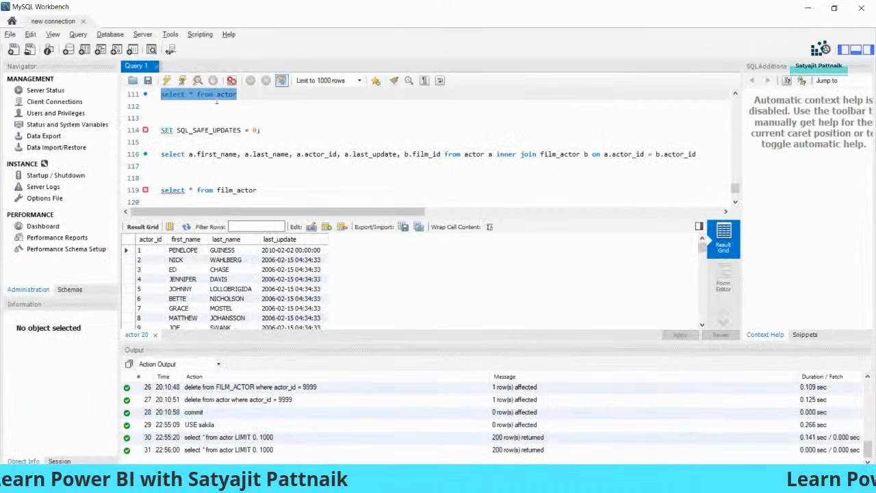
Step: Enter sakila as the database and confirm the MySQL connection
{"action": "scroll", "coordinate": [216, 101], "scroll_direction": "up", "scroll_amount": 2}
{"action": "double_click", "coordinate": [188, 130]}
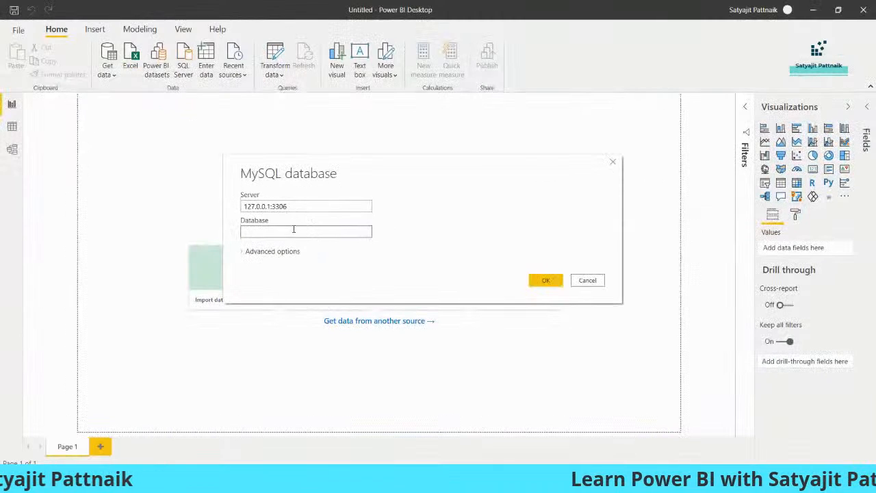
{"action": "type", "text": "sakila"}
{"action": "left_click", "coordinate": [255, 252]}
{"action": "left_click", "coordinate": [272, 255]}
{"action": "left_click", "coordinate": [545, 281]}
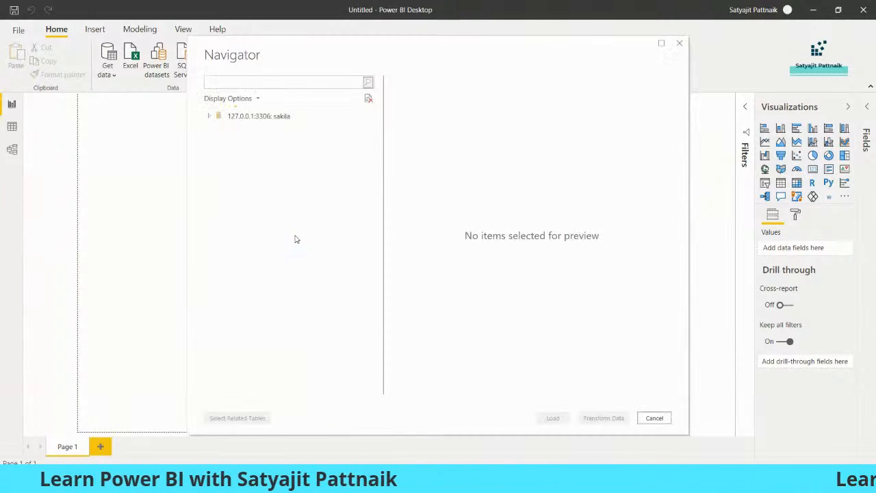
Step: Load the sakila.actor and sakila.film_actor tables, then bring up the sakila diagram in Photos
{"action": "left_click_drag", "start_coordinate": [390, 47], "coordinate": [364, 51]}
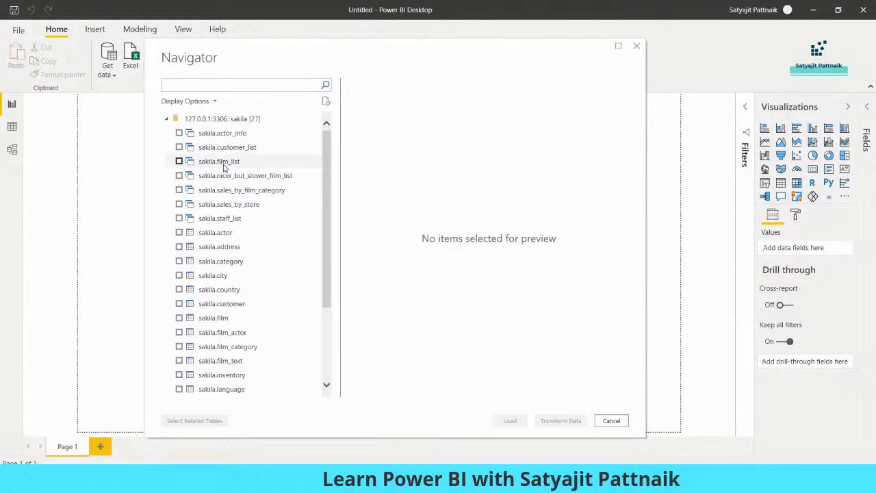
{"action": "left_click", "coordinate": [179, 232]}
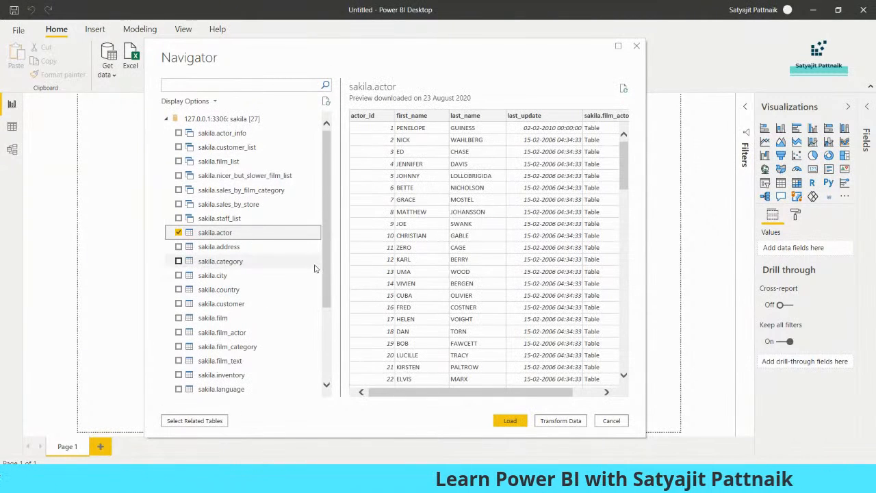
{"action": "left_click", "coordinate": [178, 332]}
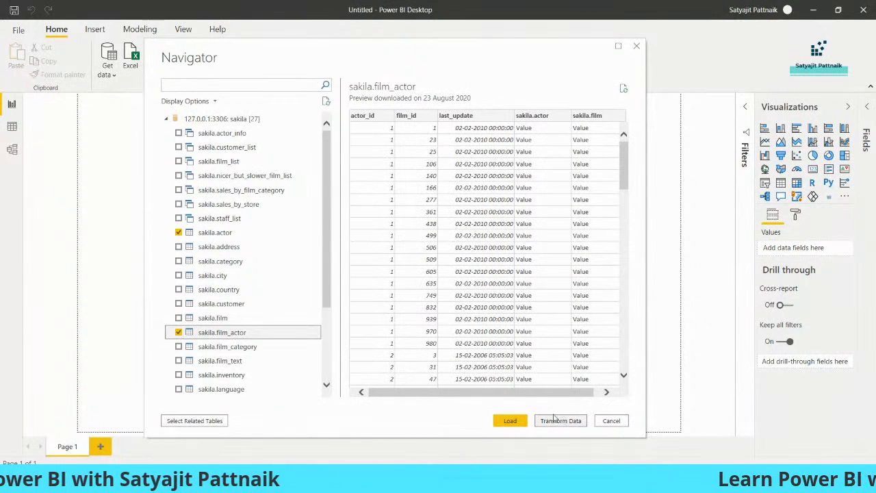
{"action": "left_click", "coordinate": [511, 421]}
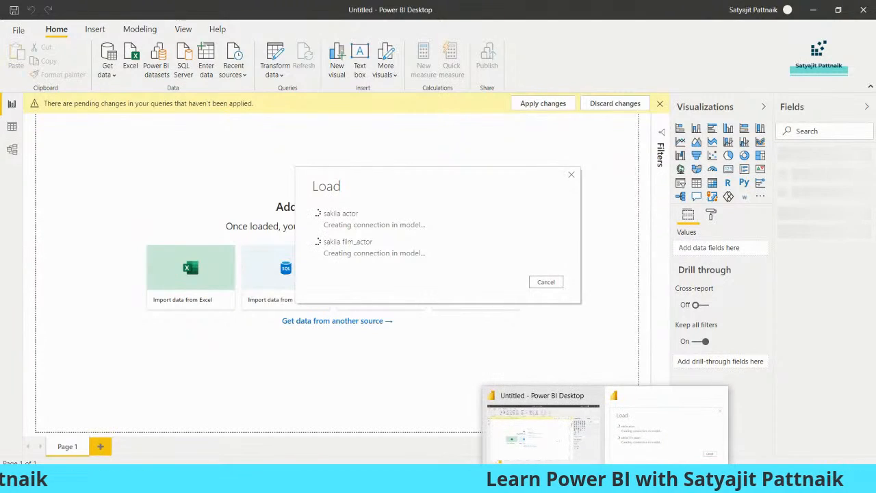
{"action": "left_click", "coordinate": [539, 478]}
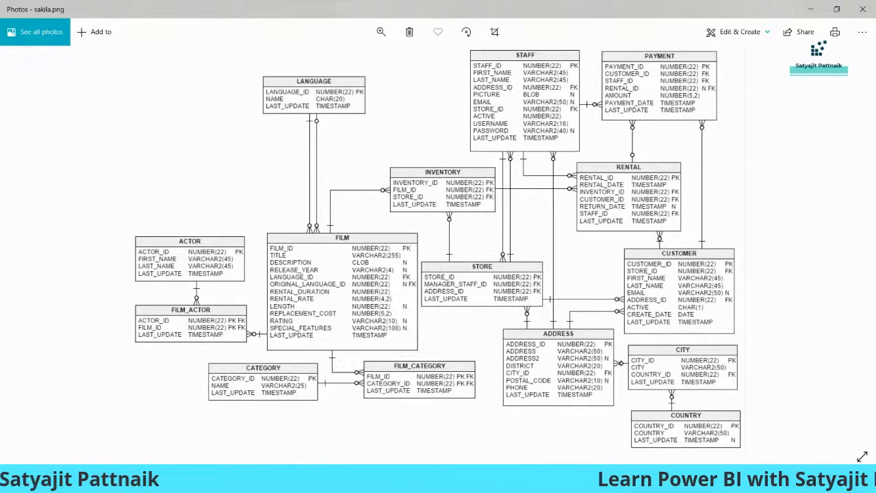
Step: Duplicate the actor–film_actor inner-join query from line 116 onto line 118
{"action": "key", "text": "alt+Tab"}
{"action": "scroll", "coordinate": [325, 169], "scroll_direction": "down", "scroll_amount": 2}
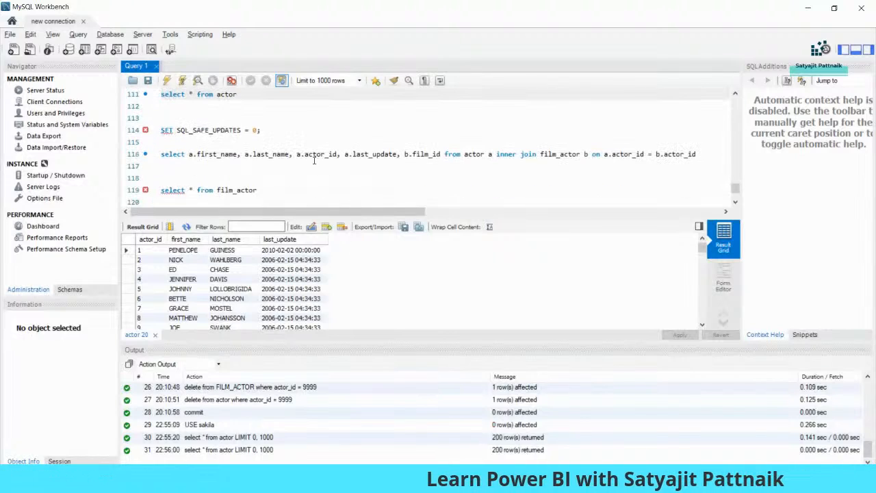
{"action": "key", "text": "alt+Tab"}
{"action": "key", "text": "alt+Tab"}
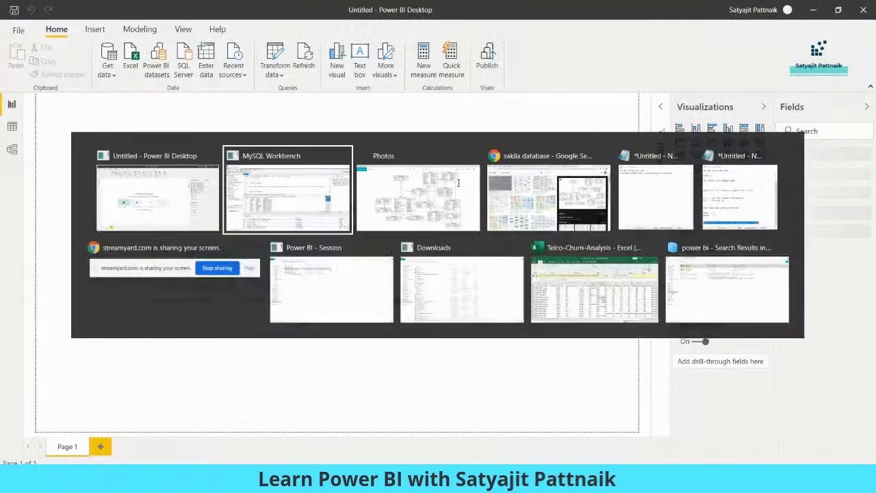
{"action": "scroll", "coordinate": [545, 156], "scroll_direction": "down", "scroll_amount": 2}
{"action": "scroll", "coordinate": [363, 166], "scroll_direction": "up", "scroll_amount": 2}
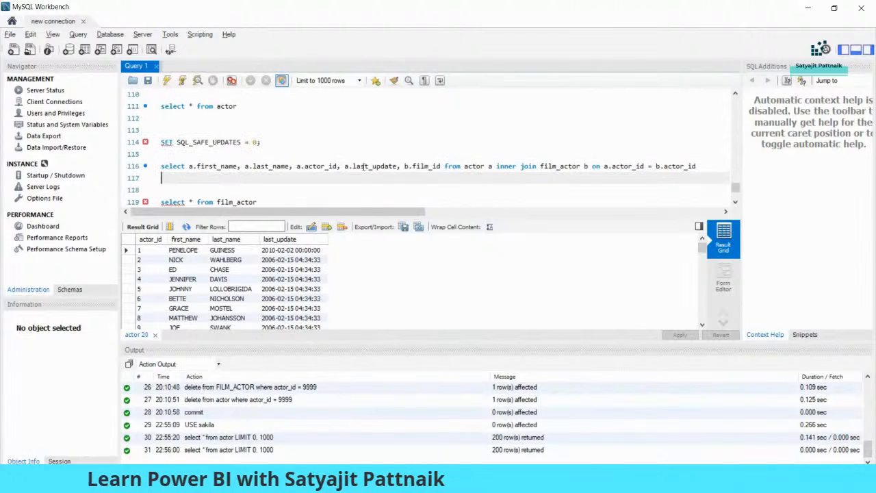
{"action": "left_click_drag", "start_coordinate": [189, 166], "coordinate": [398, 165]}
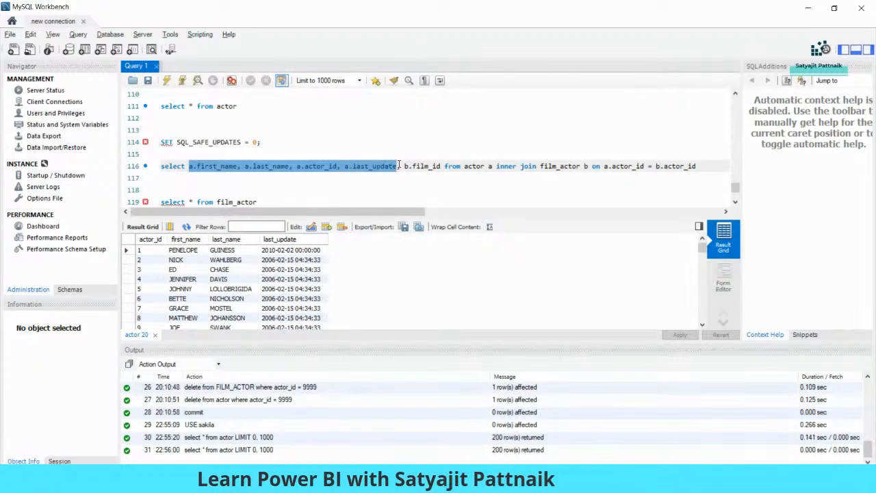
{"action": "left_click", "coordinate": [414, 166]}
{"action": "double_click", "coordinate": [426, 165]}
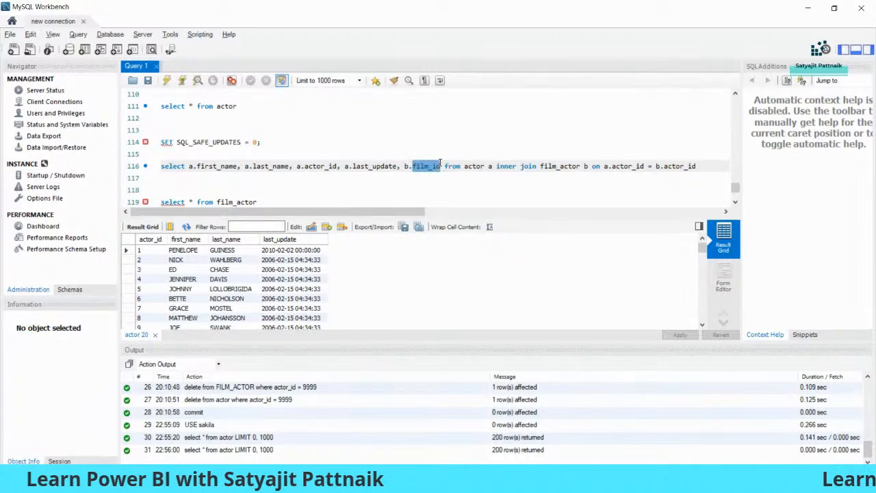
{"action": "double_click", "coordinate": [558, 165]}
{"action": "left_click", "coordinate": [697, 166]}
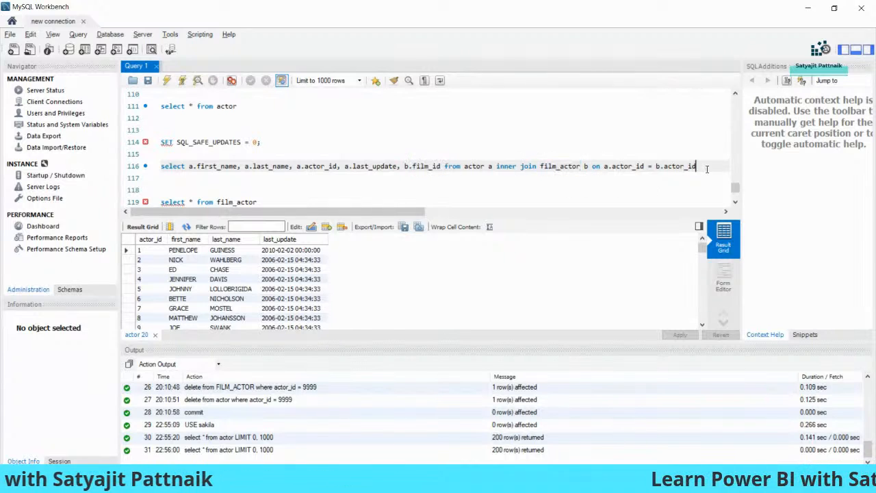
{"action": "key", "text": "shift+Home"}
{"action": "key", "text": "ctrl+c"}
{"action": "key", "text": "End"}
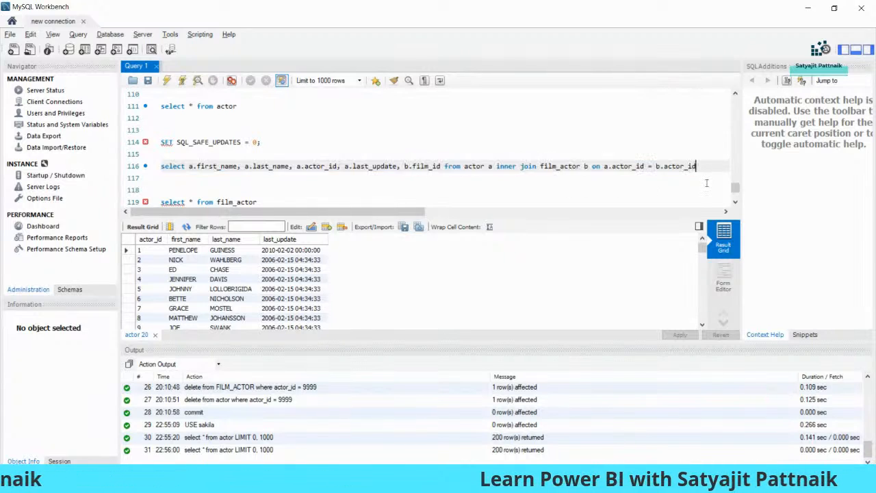
{"action": "key", "text": "Return"}
{"action": "key", "text": "Return"}
{"action": "key", "text": "ctrl+v"}
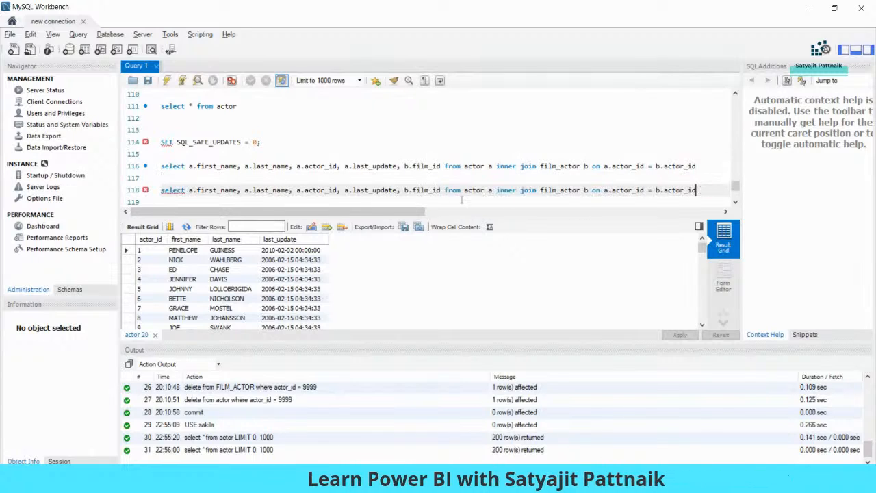
Step: Rewrite the copy as a comma join with a where condition and execute it
{"action": "left_click_drag", "start_coordinate": [497, 190], "coordinate": [538, 191]}
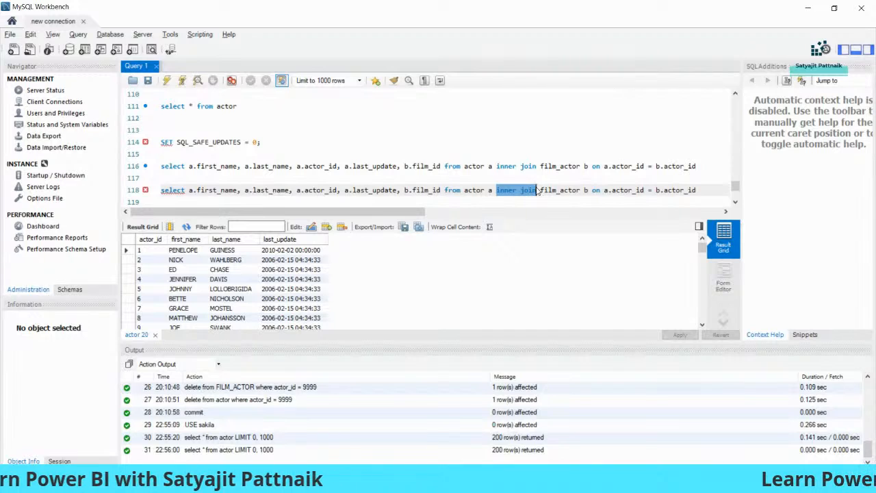
{"action": "type", "text": ","}
{"action": "left_click", "coordinate": [561, 189]}
{"action": "key", "text": "BackSpace"}
{"action": "key", "text": "Delete"}
{"action": "type", "text": "where"}
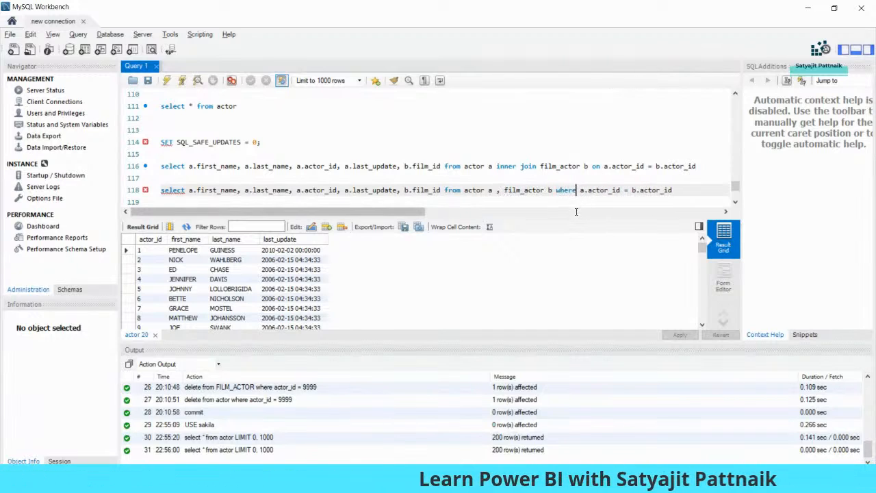
{"action": "left_click_drag", "start_coordinate": [678, 191], "coordinate": [161, 191]}
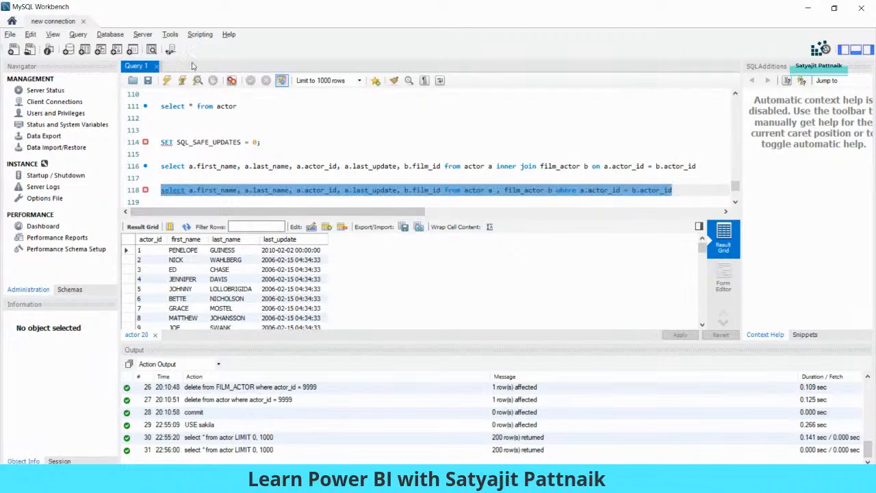
{"action": "left_click", "coordinate": [167, 81]}
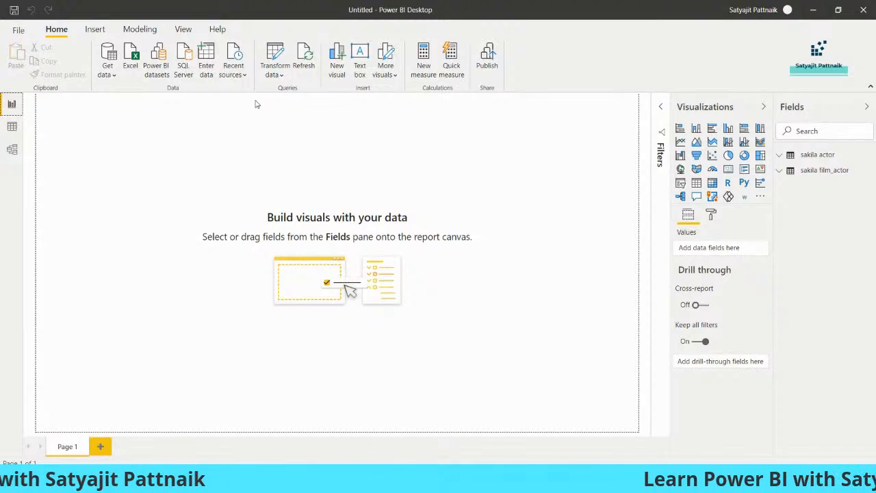
Step: Open Power Query Editor and preview the sakila film_actor and sakila actor queries
{"action": "left_click", "coordinate": [276, 71]}
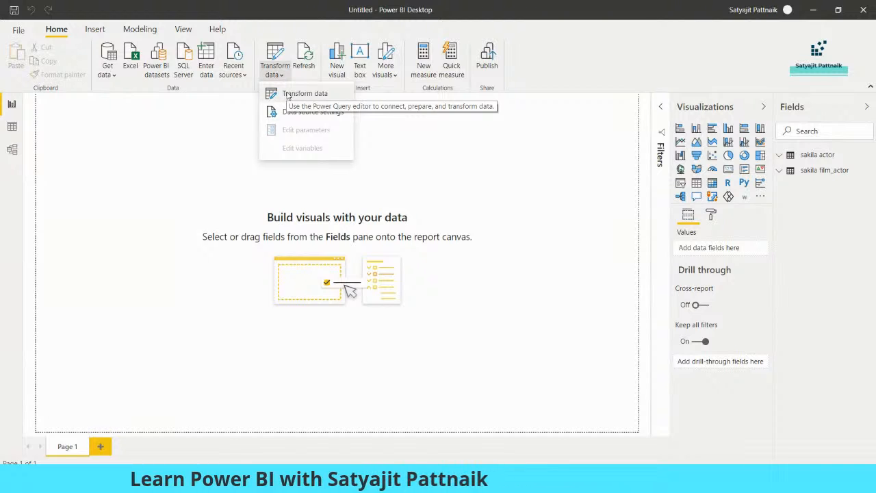
{"action": "left_click", "coordinate": [288, 96]}
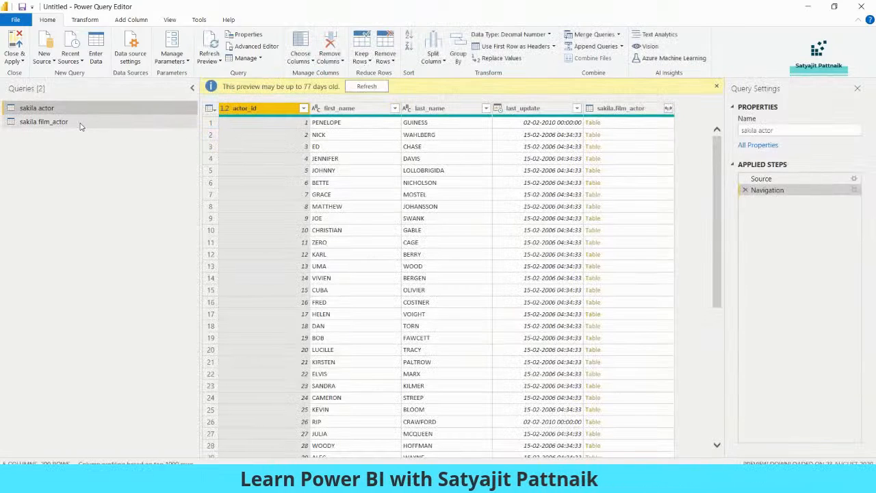
{"action": "left_click", "coordinate": [80, 126]}
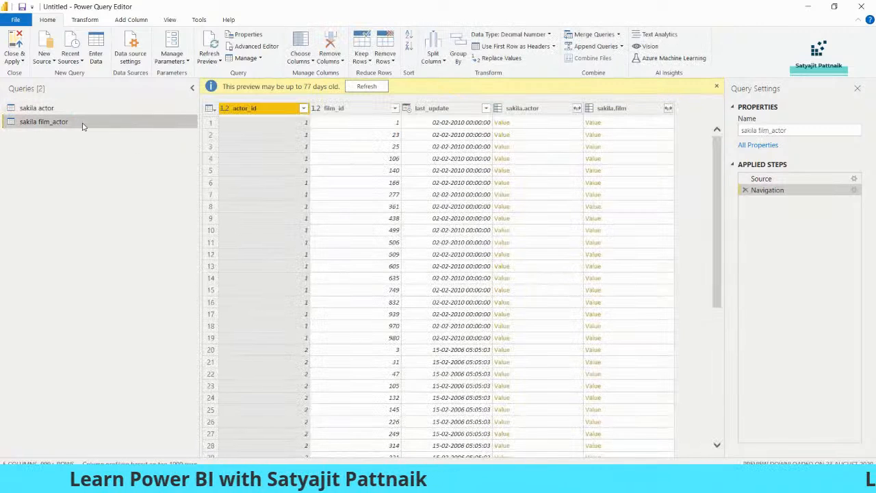
{"action": "left_click", "coordinate": [72, 108]}
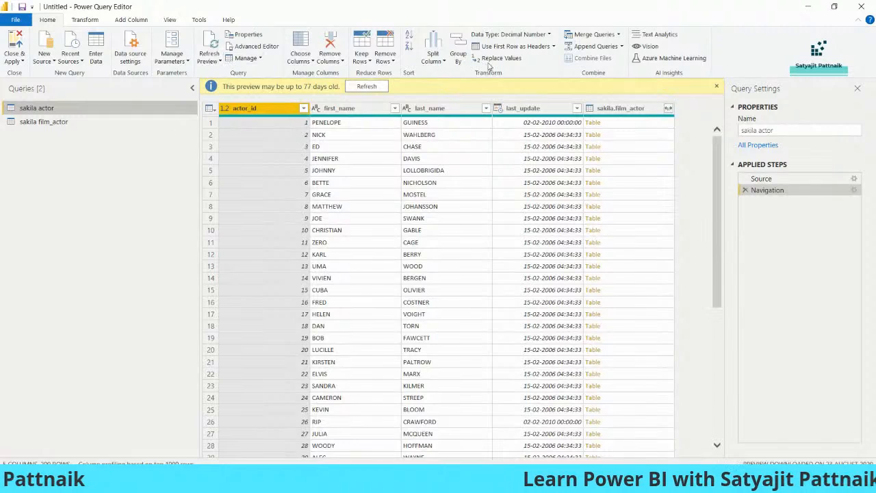
Step: Start Merge Queries as New with sakila film_actor, matching actor_id in both tables
{"action": "left_click", "coordinate": [618, 34]}
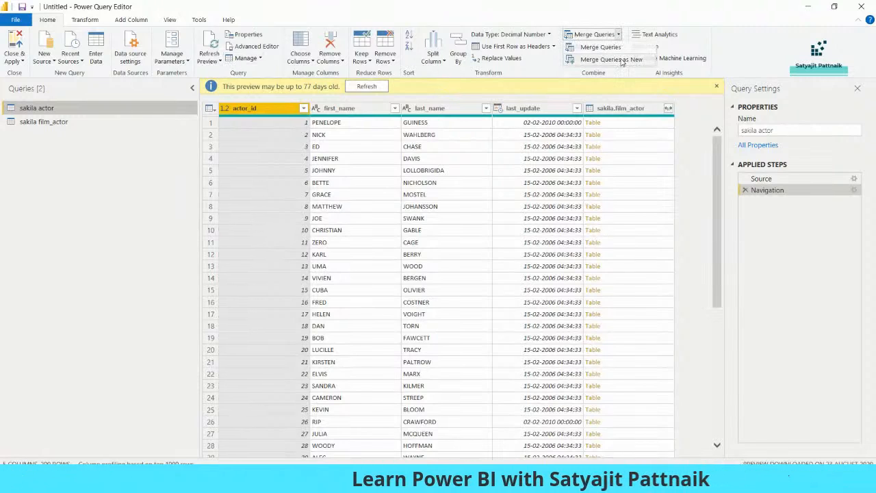
{"action": "left_click", "coordinate": [620, 60]}
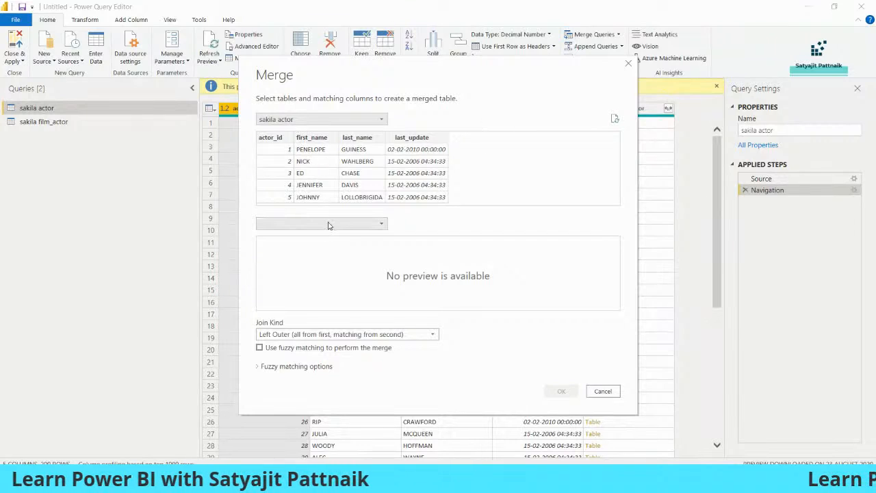
{"action": "left_click", "coordinate": [327, 228]}
{"action": "left_click", "coordinate": [297, 248]}
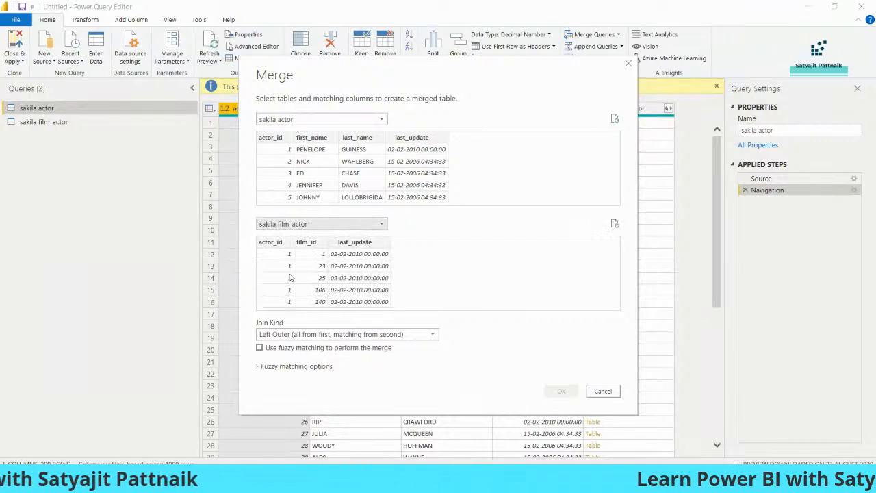
{"action": "left_click", "coordinate": [278, 139]}
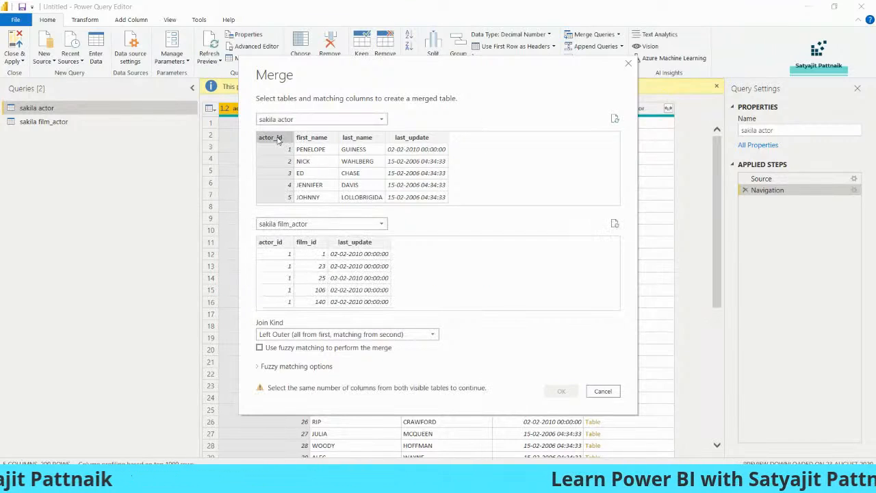
{"action": "left_click", "coordinate": [273, 243]}
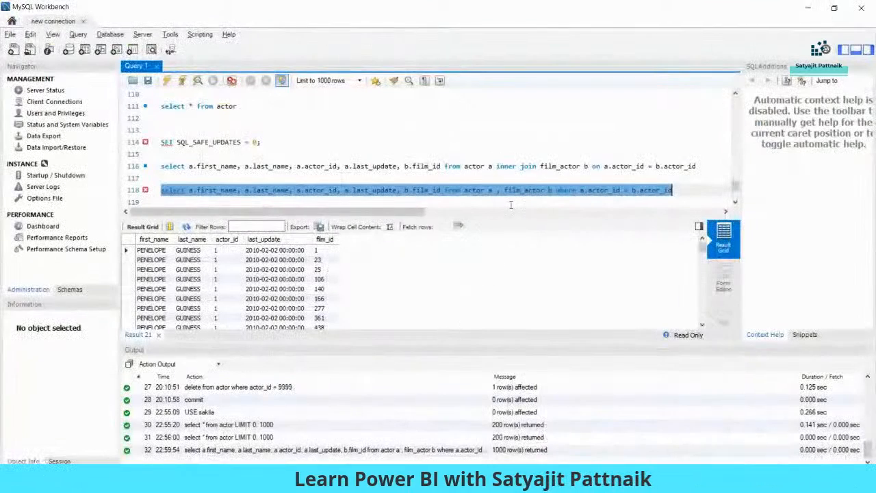
Step: Check the a.actor_id = b.actor_id condition, then set Inner join kind and create the merge
{"action": "left_click", "coordinate": [578, 190]}
{"action": "left_click_drag", "start_coordinate": [588, 191], "coordinate": [678, 190]}
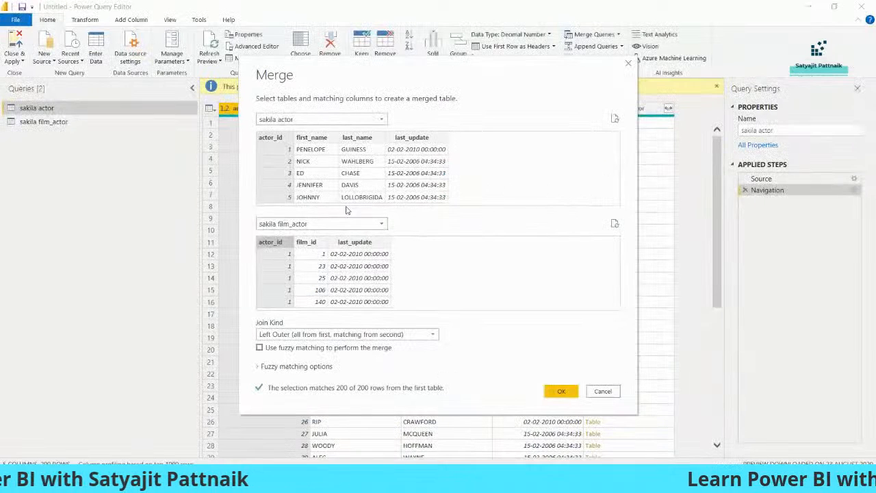
{"action": "left_click", "coordinate": [287, 172]}
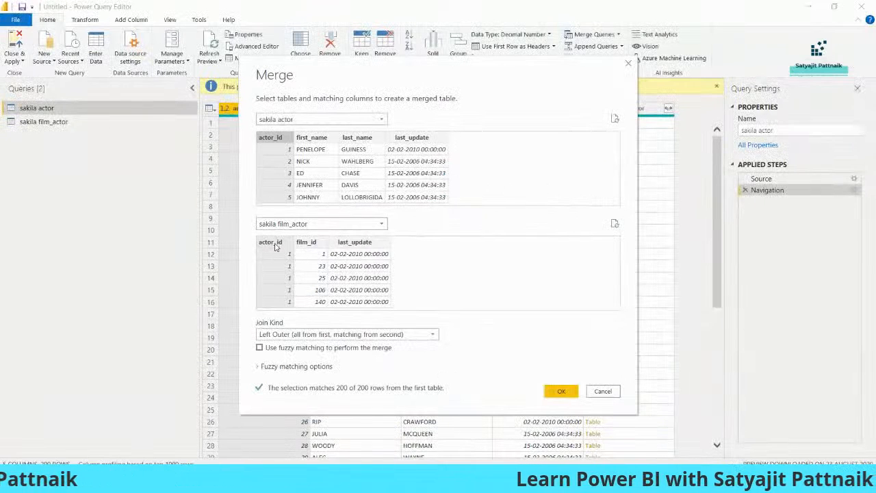
{"action": "left_click", "coordinate": [308, 334]}
{"action": "left_click", "coordinate": [294, 369]}
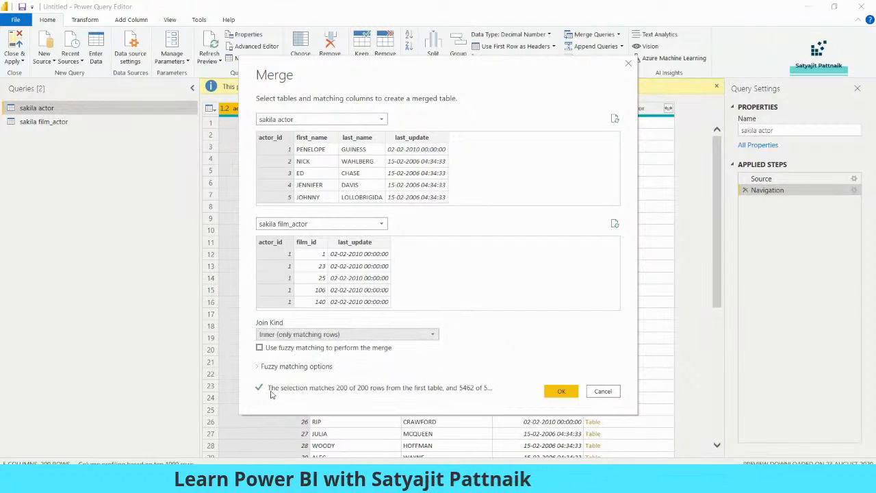
{"action": "left_click", "coordinate": [561, 392]}
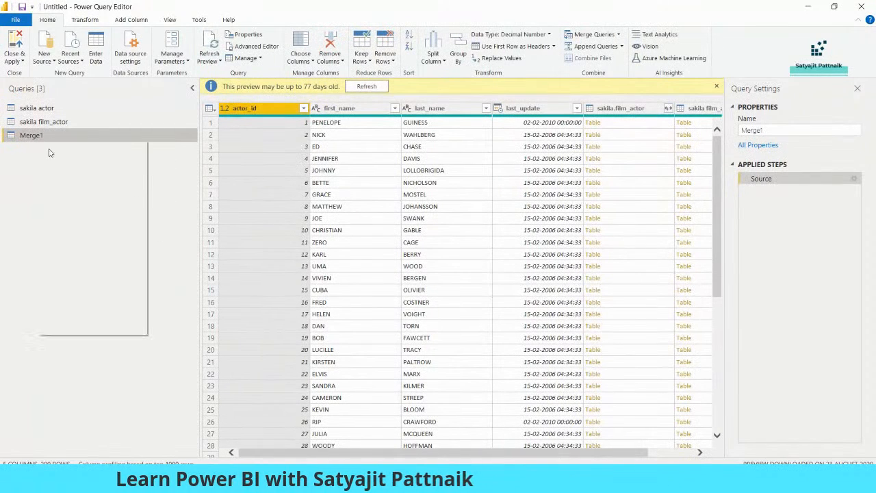
Step: Rename the Merge1 query to 'Merged Table'
{"action": "right_click", "coordinate": [39, 140]}
{"action": "left_click", "coordinate": [67, 184]}
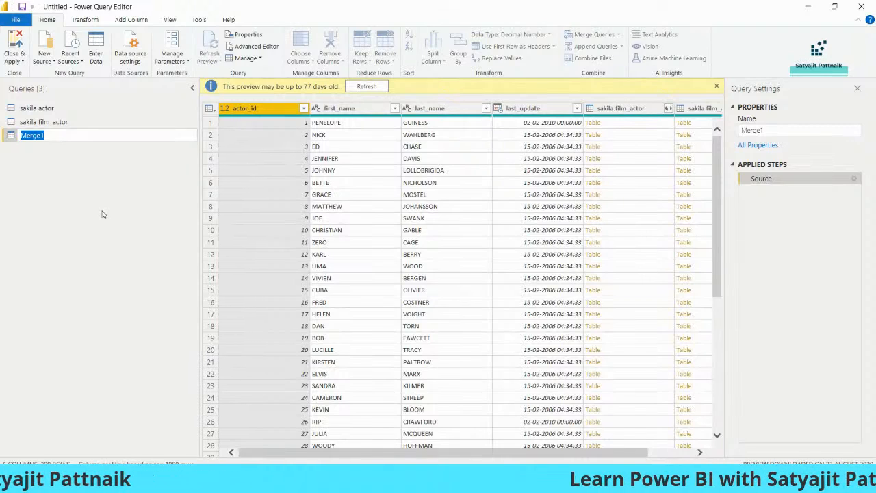
{"action": "type", "text": "Merged Table"}
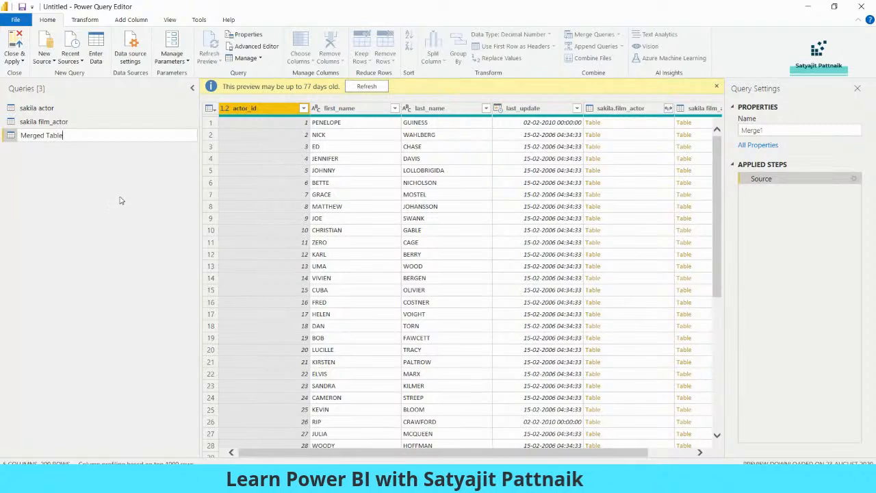
{"action": "key", "text": "Return"}
Step: Expand the sakila film_actor column to keep only film_id
{"action": "left_click_drag", "start_coordinate": [426, 453], "coordinate": [479, 452]}
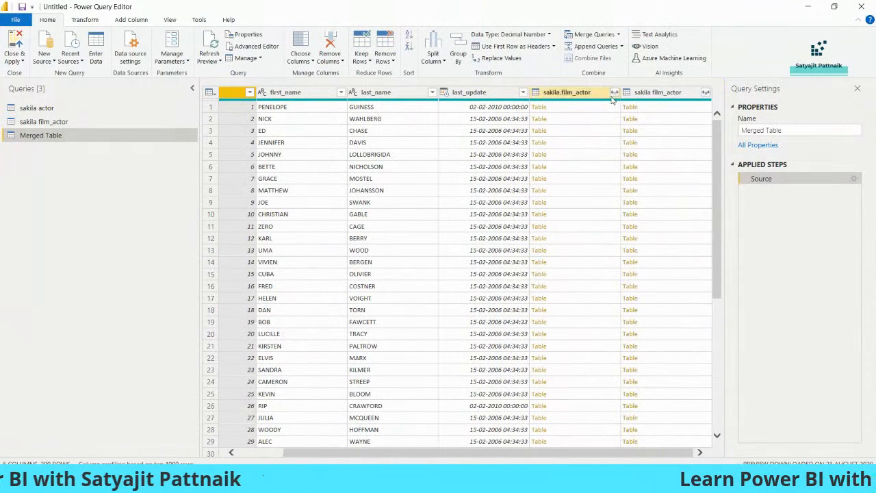
{"action": "left_click", "coordinate": [706, 93]}
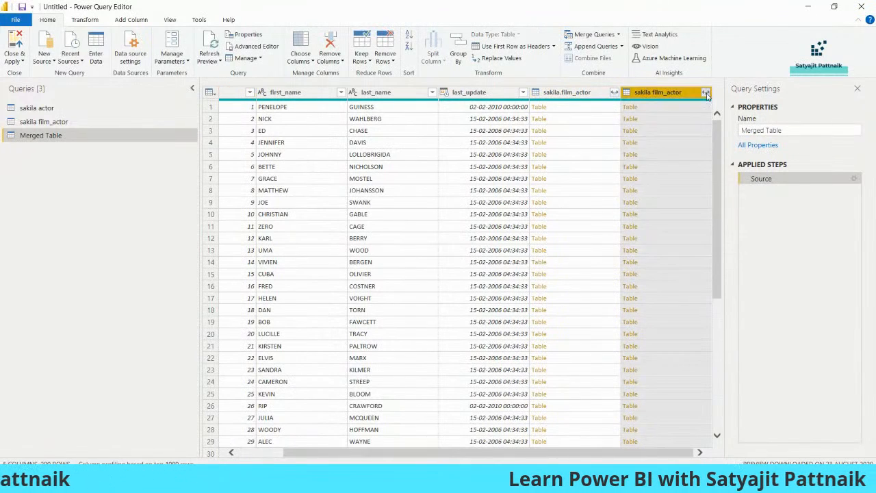
{"action": "left_click", "coordinate": [562, 149]}
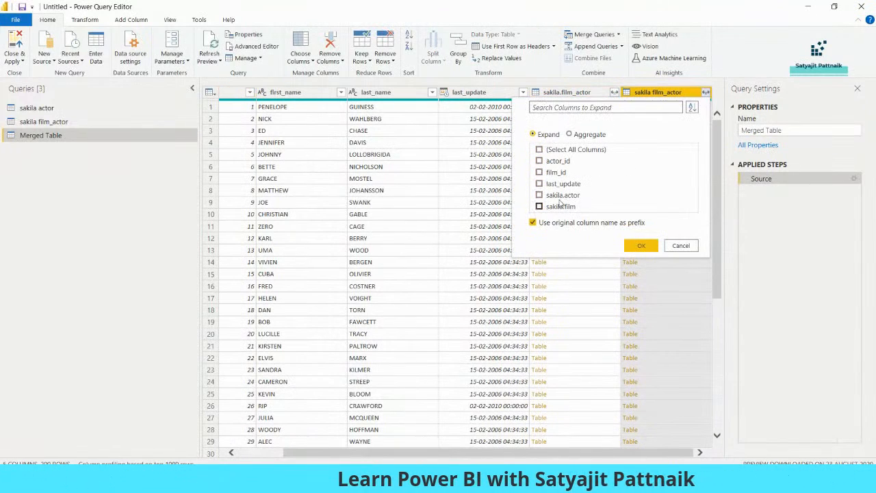
{"action": "left_click", "coordinate": [644, 245]}
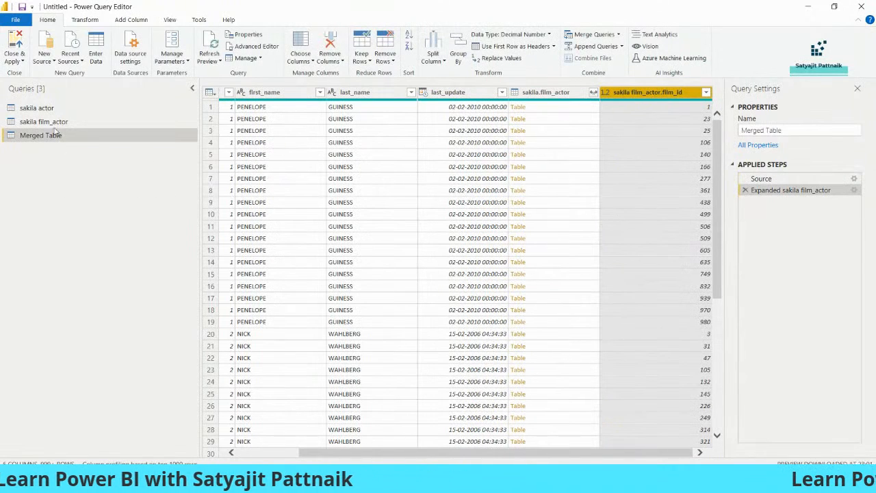
{"action": "left_click", "coordinate": [14, 62]}
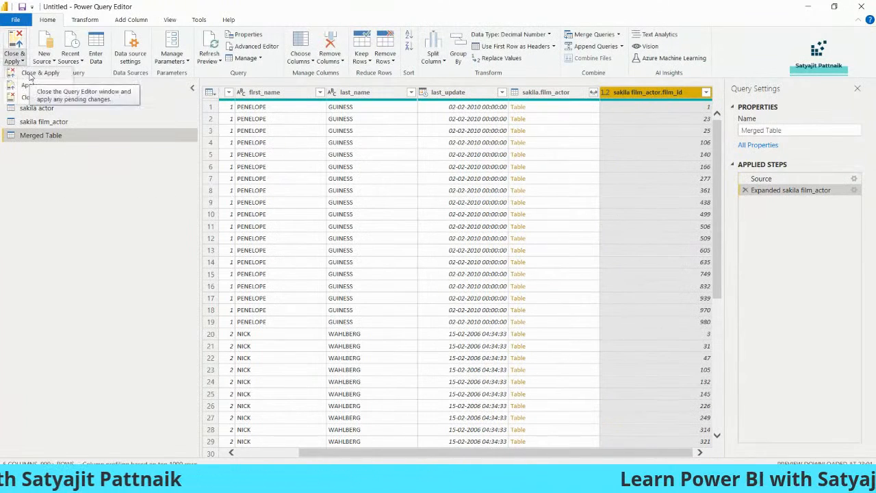
Step: Load Merged Table's 5,462 rows into the report and add an enlarged empty table visual
{"action": "left_click", "coordinate": [30, 73]}
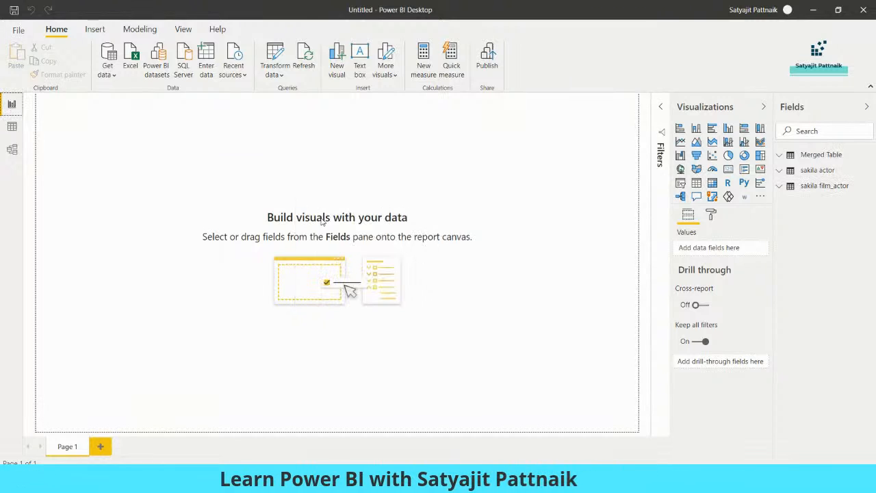
{"action": "left_click", "coordinate": [697, 183]}
{"action": "left_click_drag", "start_coordinate": [168, 283], "coordinate": [213, 236]}
{"action": "left_click_drag", "start_coordinate": [131, 181], "coordinate": [376, 330]}
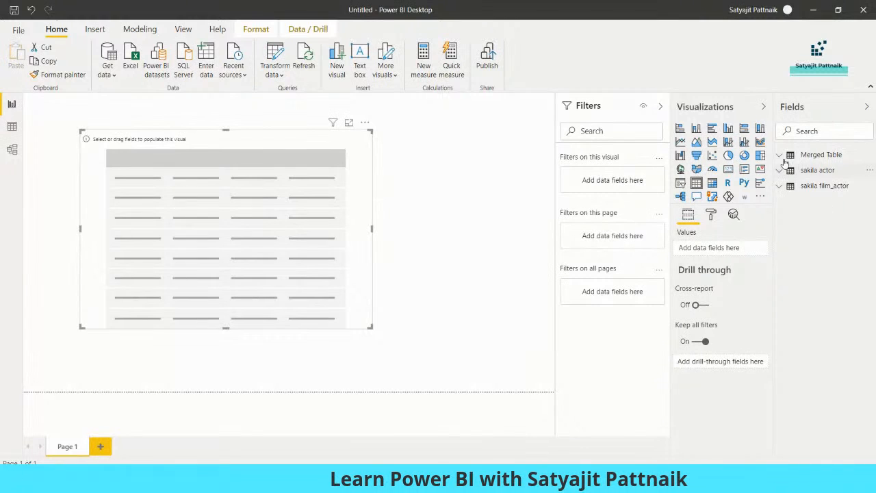
{"action": "left_click", "coordinate": [816, 155]}
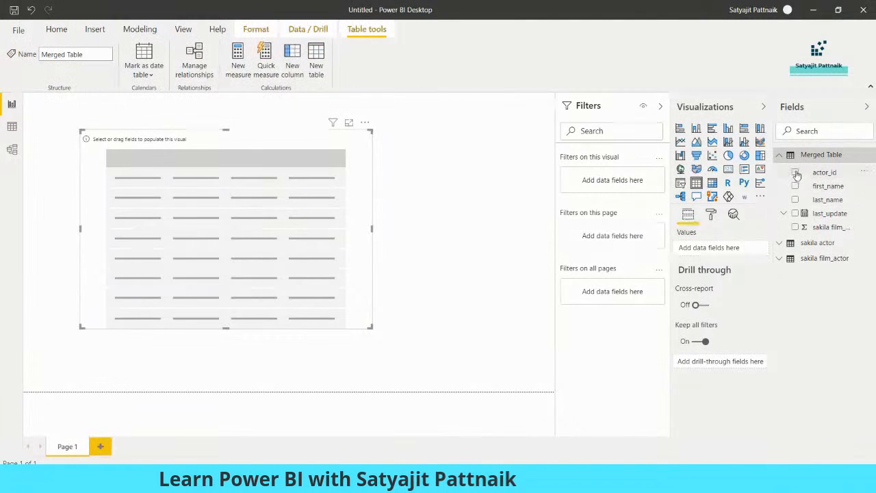
{"action": "left_click", "coordinate": [794, 172]}
{"action": "left_click", "coordinate": [795, 186]}
{"action": "left_click", "coordinate": [794, 199]}
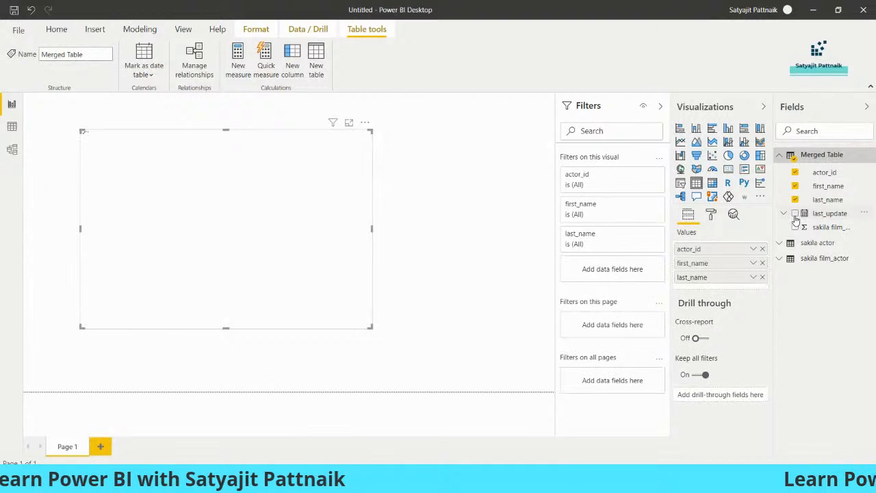
{"action": "left_click", "coordinate": [795, 226]}
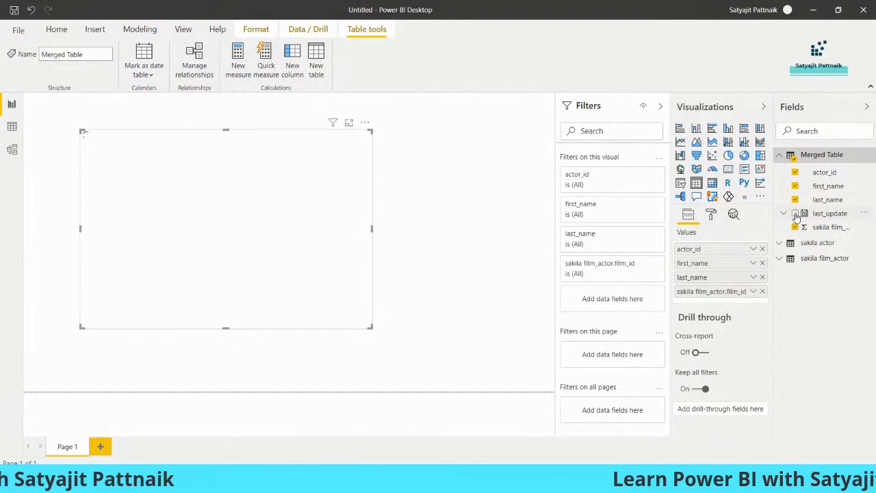
{"action": "left_click", "coordinate": [794, 218]}
{"action": "left_click", "coordinate": [794, 214]}
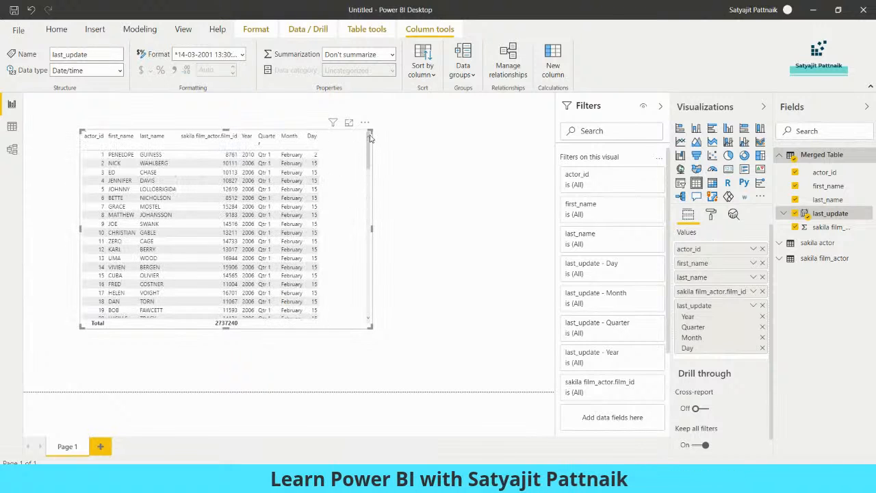
{"action": "left_click_drag", "start_coordinate": [370, 132], "coordinate": [335, 139]}
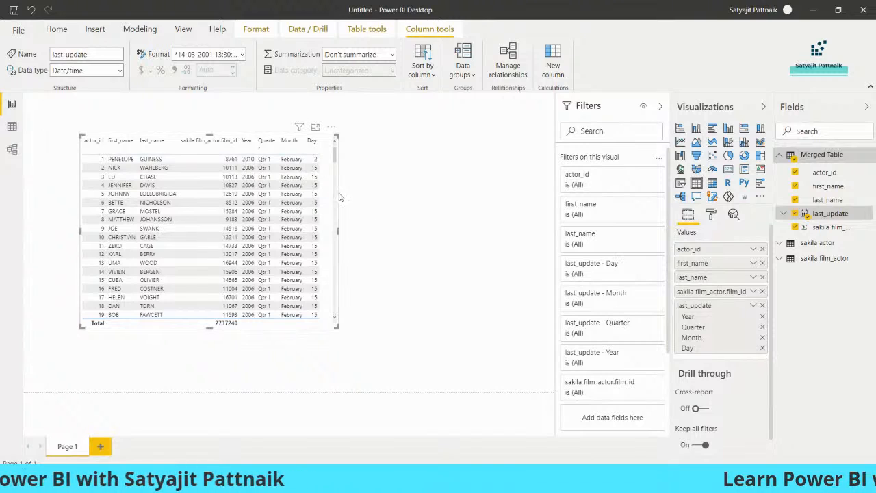
{"action": "left_click", "coordinate": [372, 201]}
{"action": "left_click", "coordinate": [327, 176]}
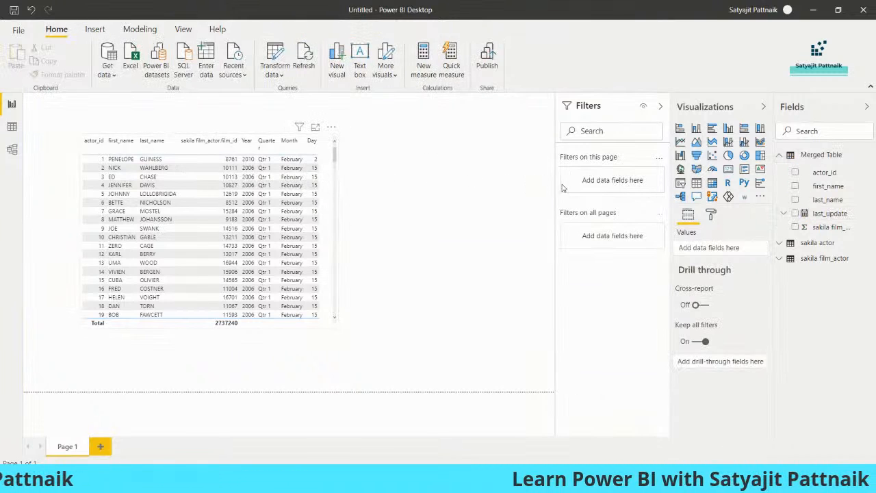
Step: Apply the Contrast alternating rows style to the actor table visual
{"action": "left_click", "coordinate": [712, 216]}
{"action": "left_click", "coordinate": [708, 277]}
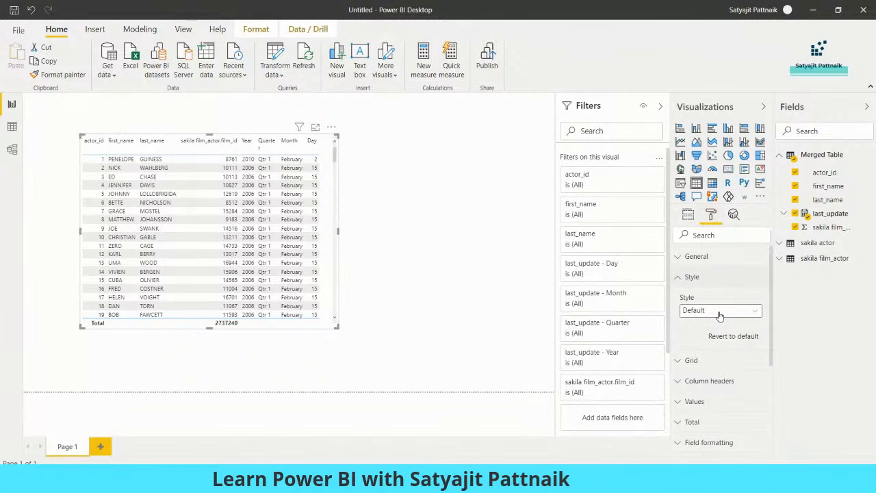
{"action": "left_click", "coordinate": [719, 311]}
{"action": "left_click", "coordinate": [720, 388]}
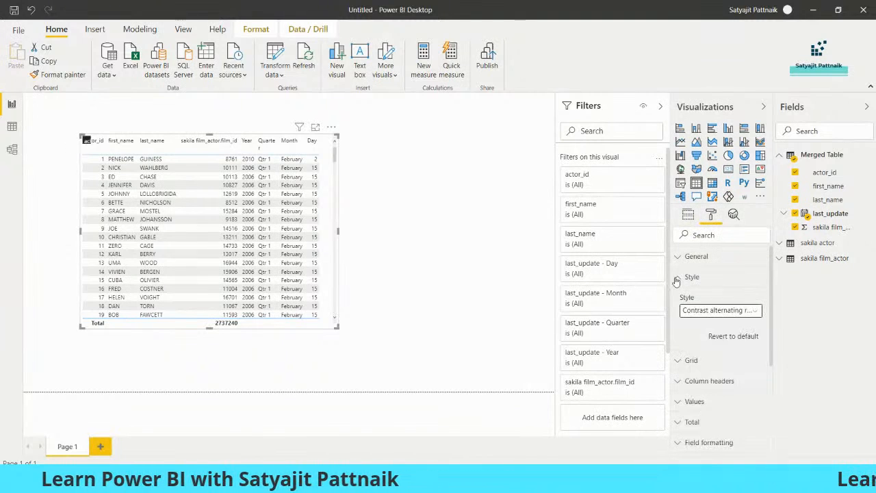
{"action": "left_click", "coordinate": [678, 277]}
Step: Turn the table's border on, widen the Fields pane and stretch the visual slightly right
{"action": "scroll", "coordinate": [734, 317], "scroll_direction": "down", "scroll_amount": 3}
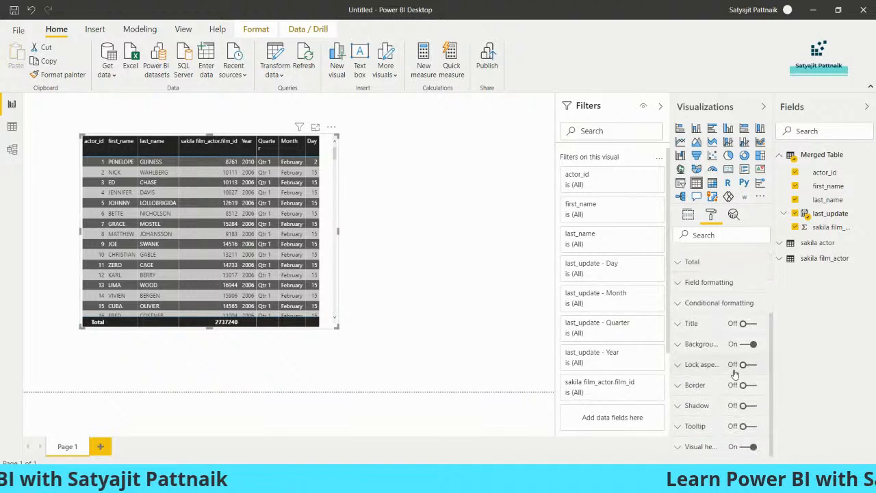
{"action": "left_click", "coordinate": [748, 385]}
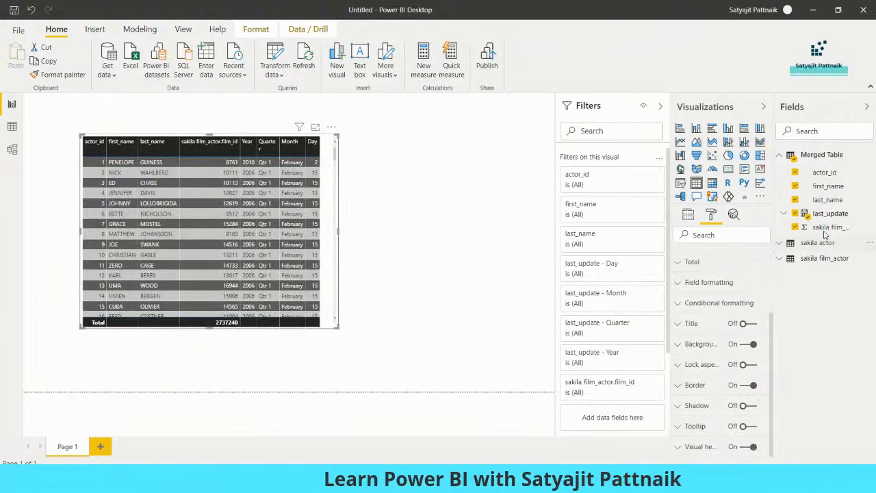
{"action": "left_click_drag", "start_coordinate": [775, 213], "coordinate": [756, 214]}
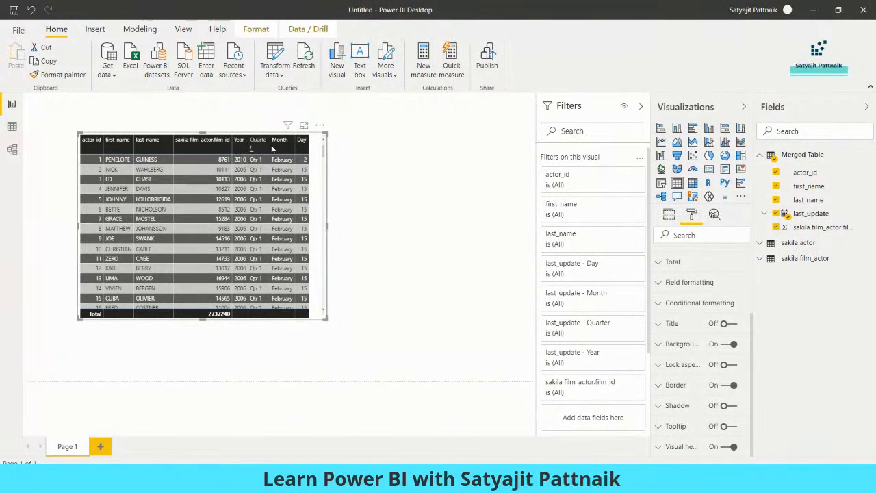
{"action": "left_click_drag", "start_coordinate": [328, 135], "coordinate": [348, 136]}
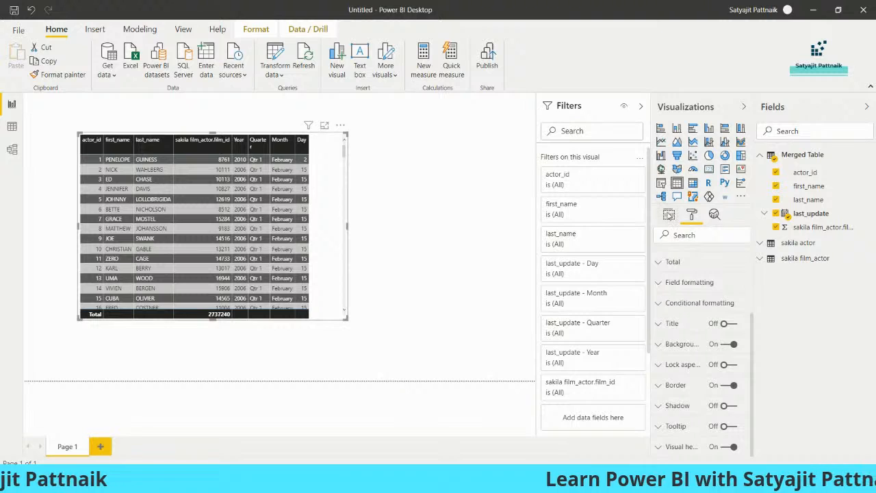
{"action": "left_click", "coordinate": [669, 215]}
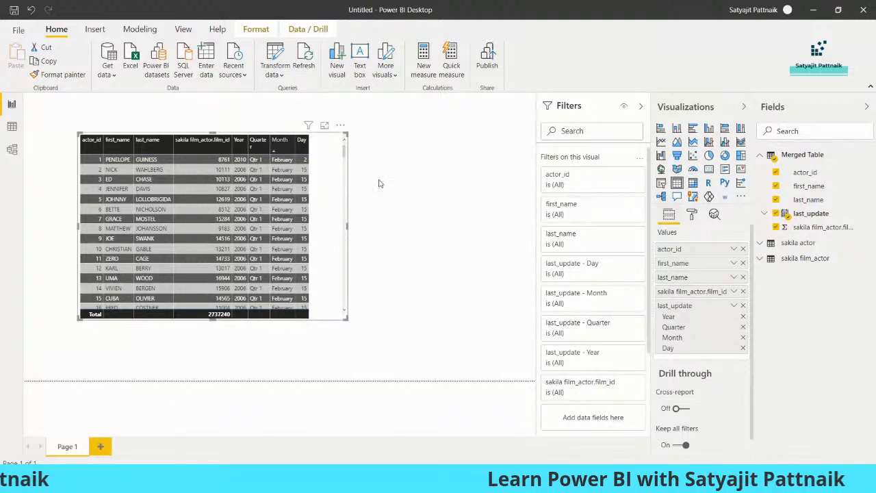
{"action": "left_click", "coordinate": [734, 308]}
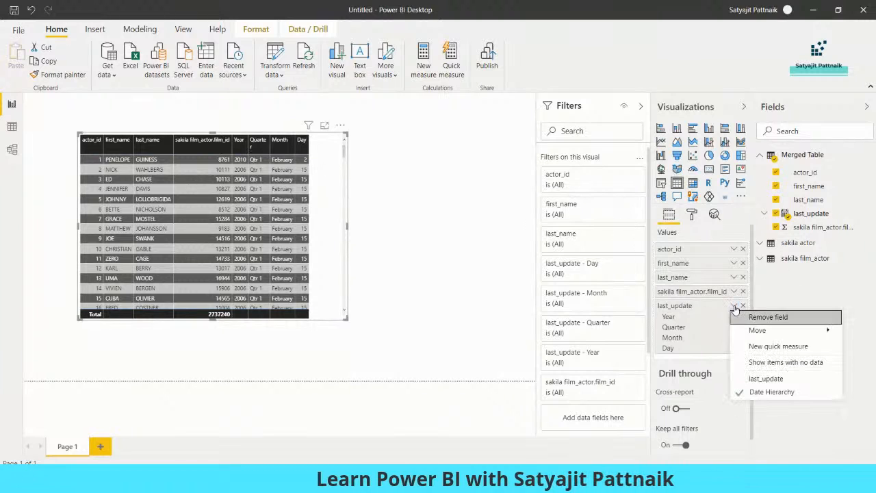
{"action": "left_click", "coordinate": [762, 380]}
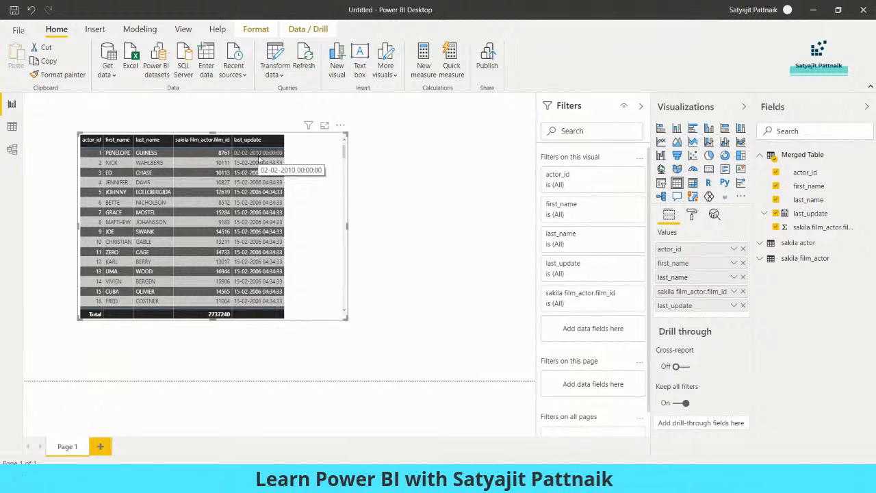
{"action": "left_click", "coordinate": [734, 307]}
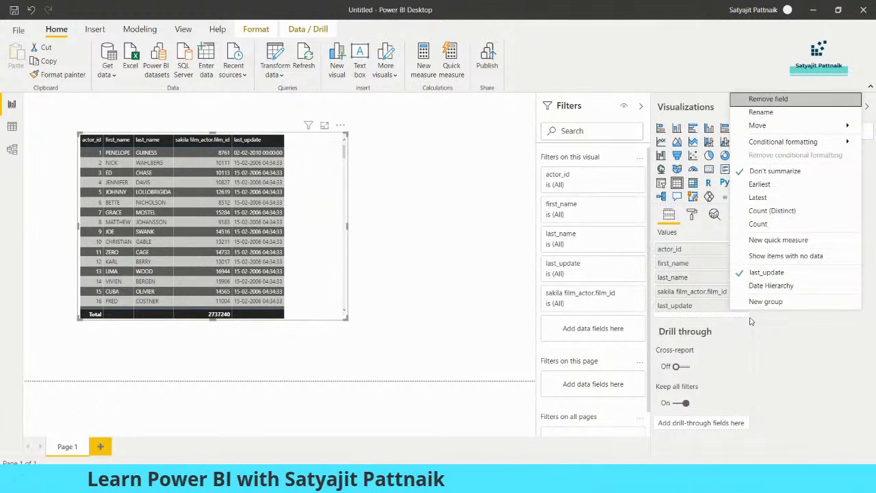
{"action": "left_click", "coordinate": [760, 286]}
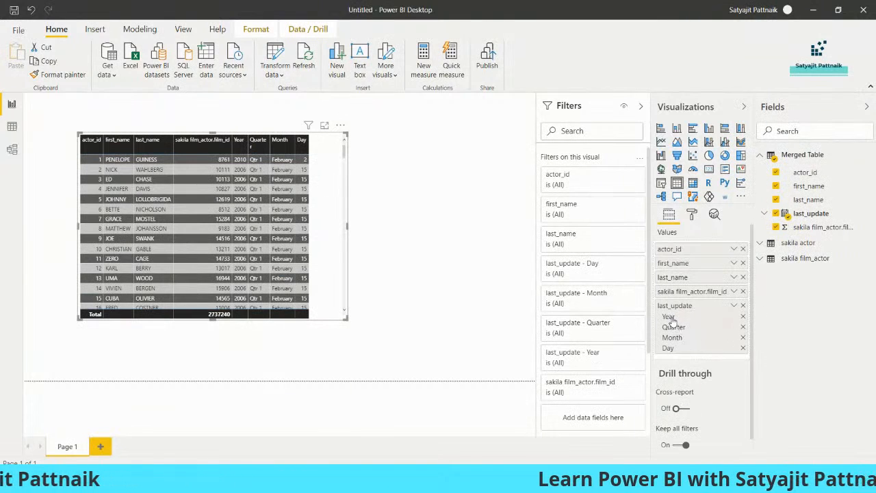
{"action": "scroll", "coordinate": [610, 274], "scroll_direction": "down", "scroll_amount": 3}
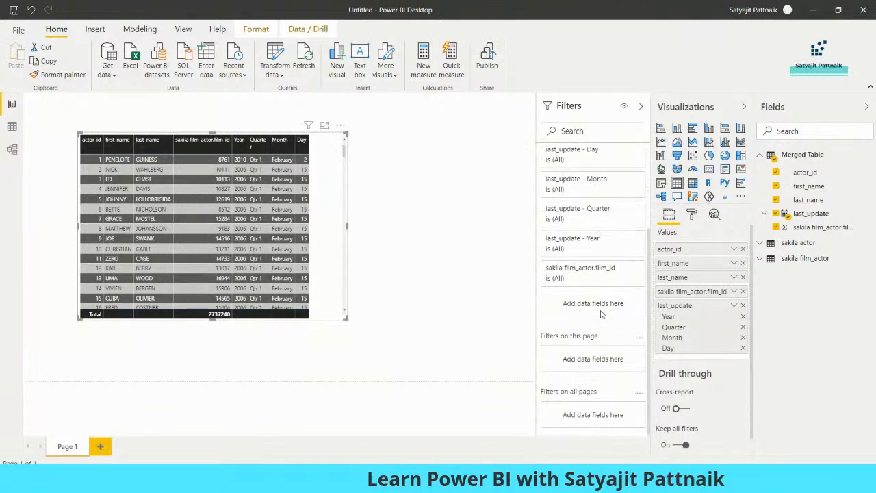
Step: Switch the last_update - Year filter to basic filtering and include 2010 and 2006
{"action": "left_click", "coordinate": [623, 240]}
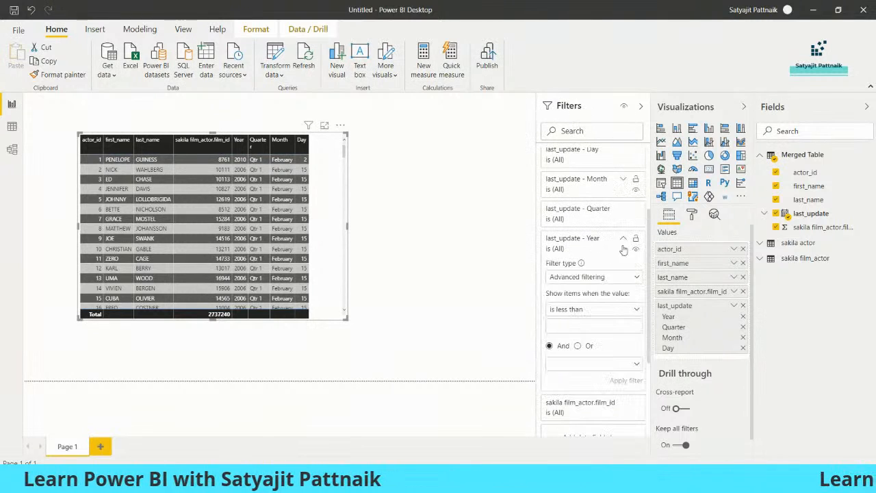
{"action": "left_click", "coordinate": [589, 277]}
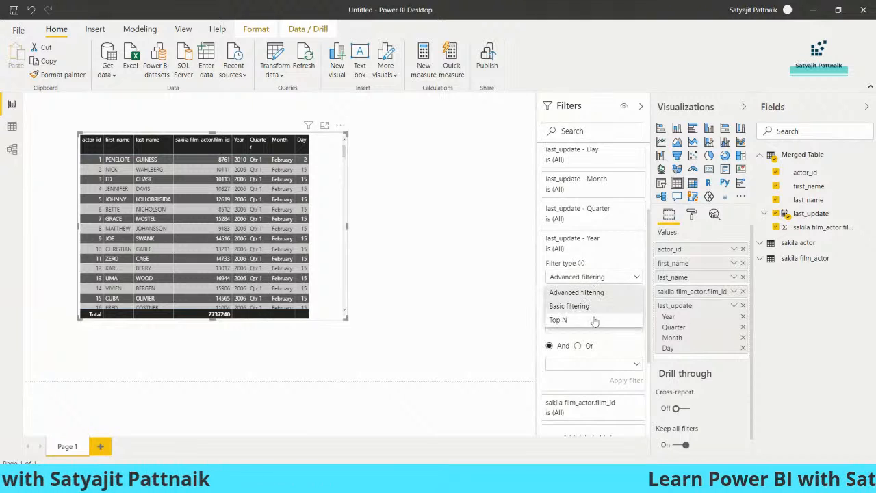
{"action": "left_click", "coordinate": [573, 306]}
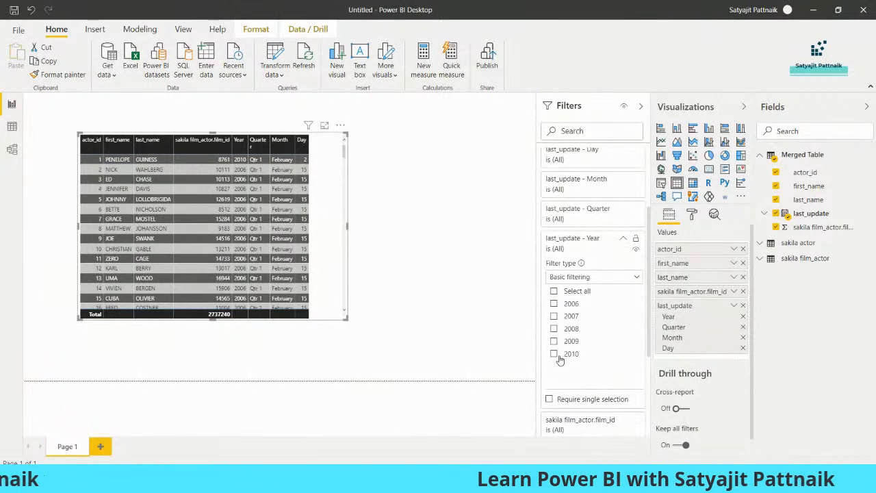
{"action": "left_click", "coordinate": [554, 353]}
{"action": "left_click", "coordinate": [554, 305]}
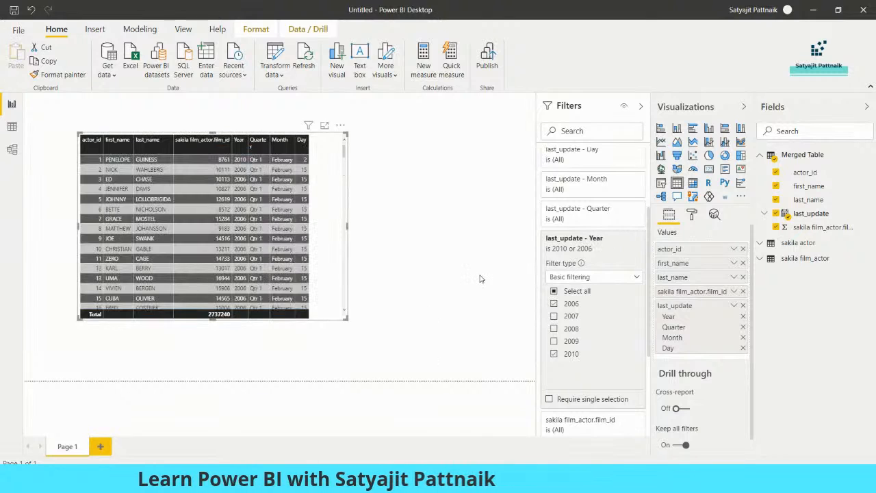
{"action": "left_click", "coordinate": [623, 237]}
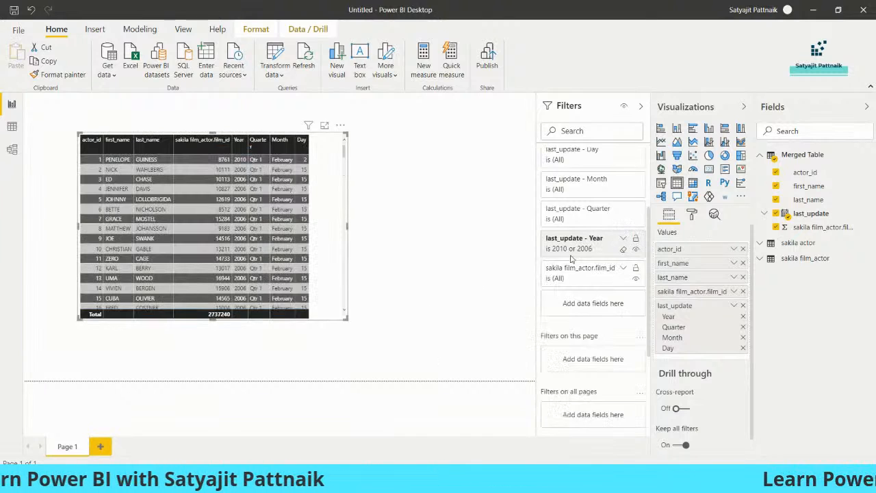
Step: Limit the last_update - Quarter filter to Qtr 1, then delete the table visual
{"action": "left_click", "coordinate": [623, 210]}
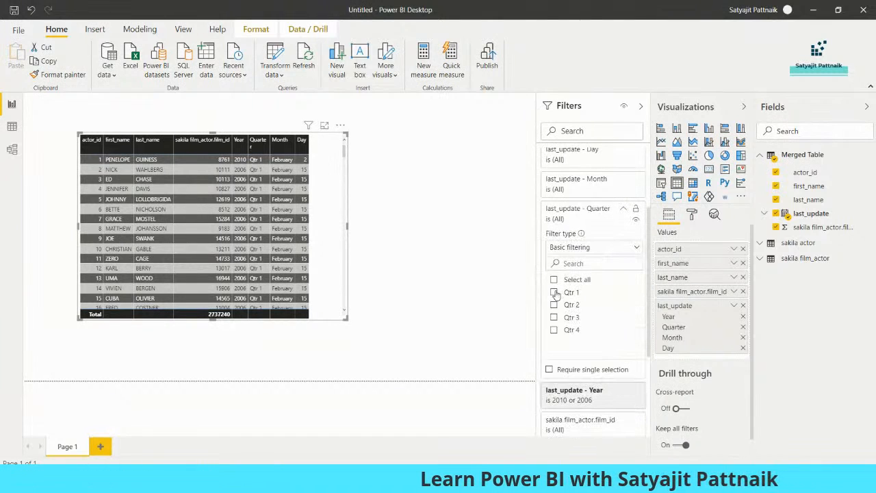
{"action": "left_click", "coordinate": [555, 293]}
{"action": "left_click", "coordinate": [623, 208]}
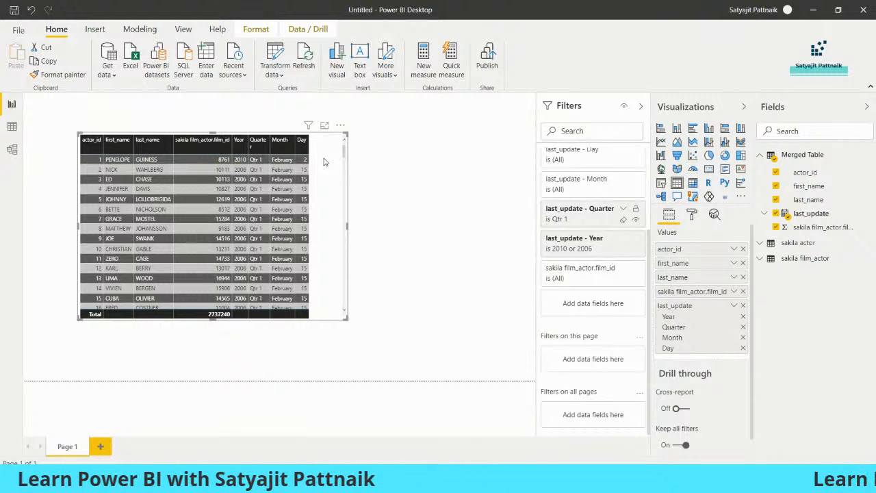
{"action": "key", "text": "Delete"}
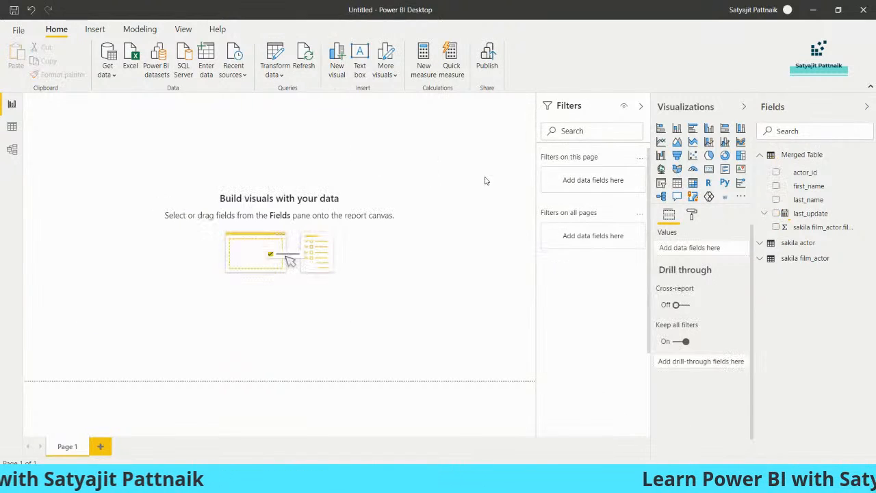
Step: Delete Merged Table from the Fields pane, cancelling an accidental close of Power BI Desktop
{"action": "left_click", "coordinate": [815, 158]}
{"action": "left_click", "coordinate": [816, 163]}
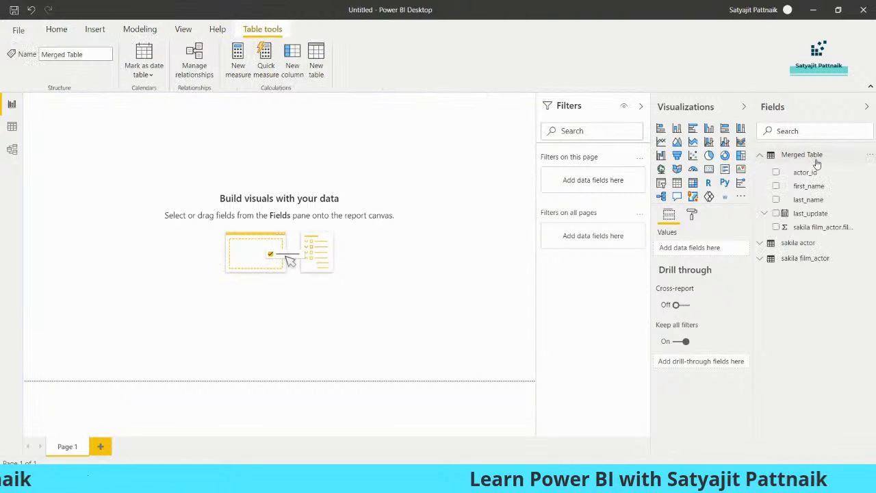
{"action": "right_click", "coordinate": [818, 156]}
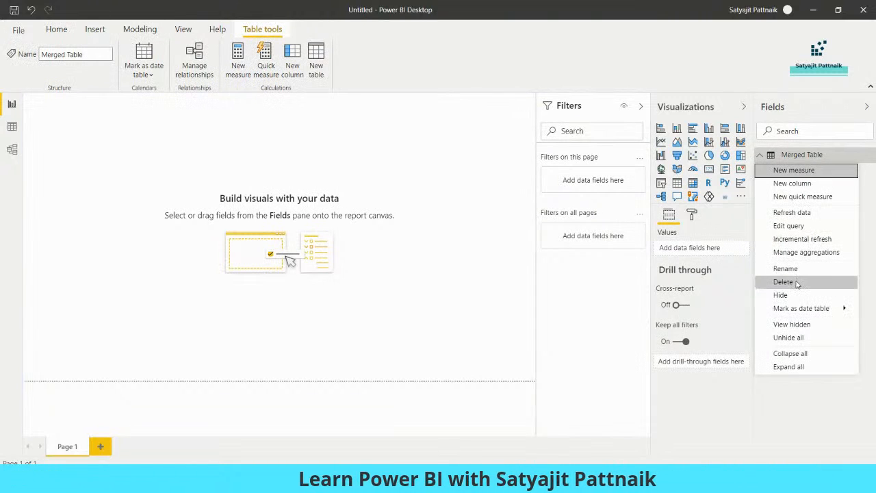
{"action": "left_click", "coordinate": [790, 399]}
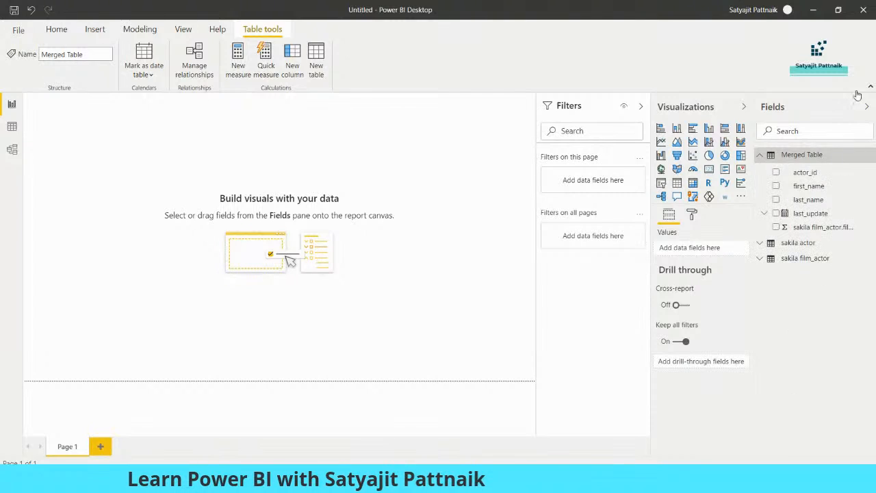
{"action": "left_click", "coordinate": [864, 13]}
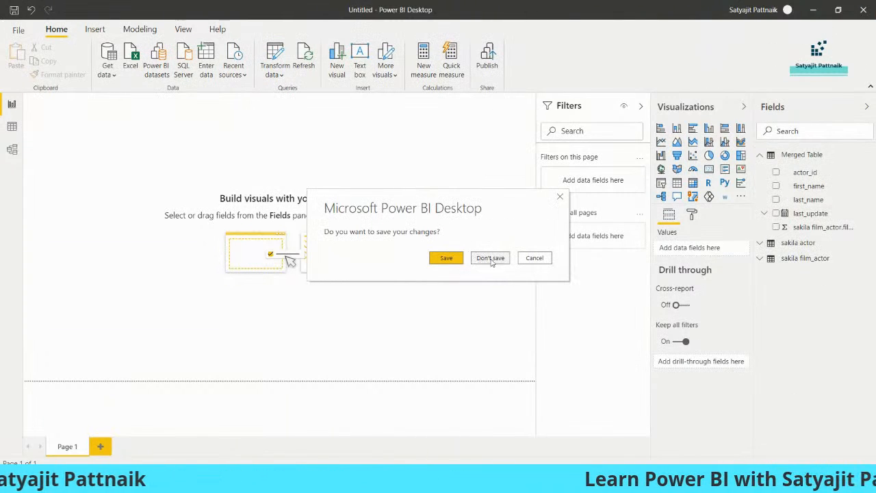
{"action": "left_click", "coordinate": [535, 257]}
{"action": "right_click", "coordinate": [806, 159]}
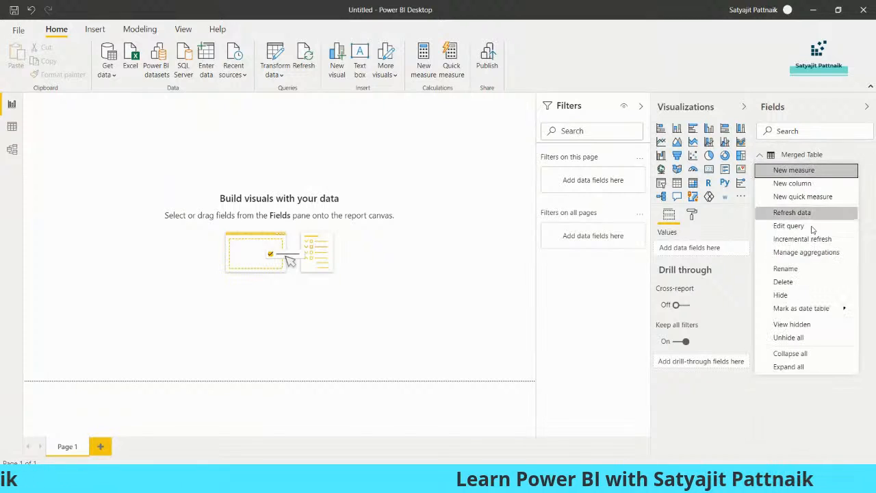
{"action": "left_click", "coordinate": [796, 281]}
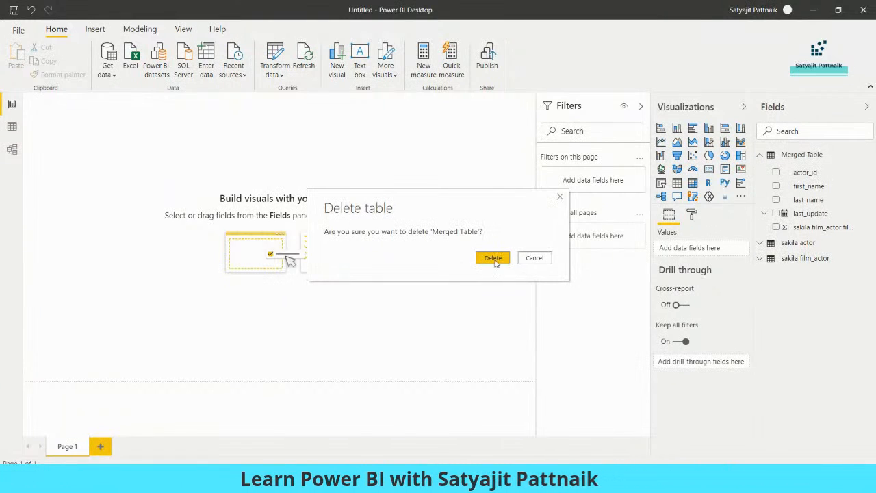
{"action": "left_click", "coordinate": [494, 260]}
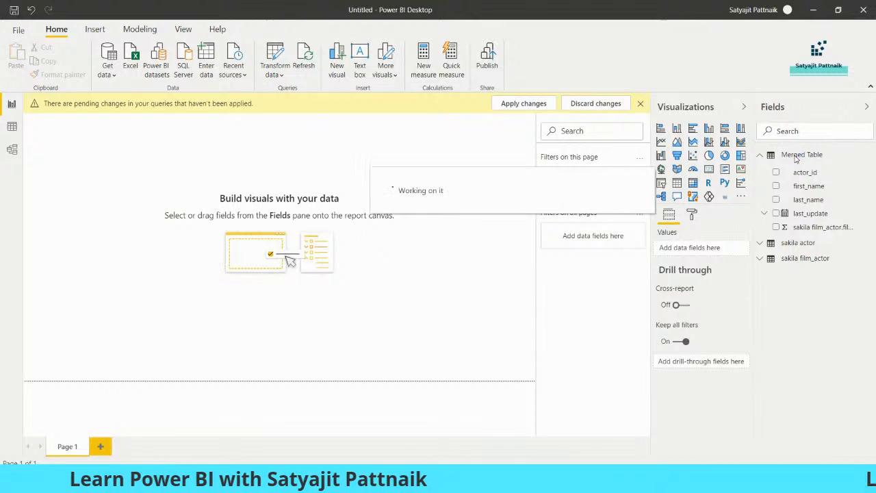
Step: Delete the sakila actor and sakila film_actor tables so no data remains loaded
{"action": "right_click", "coordinate": [795, 156]}
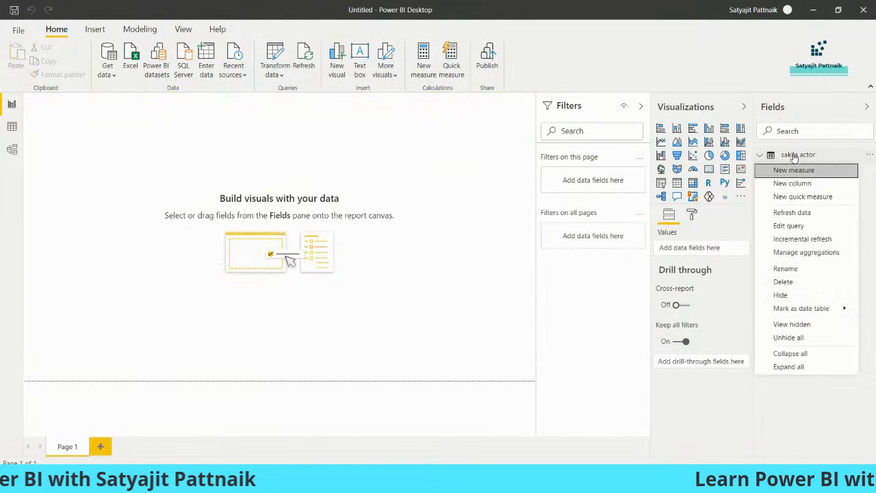
{"action": "left_click", "coordinate": [786, 282]}
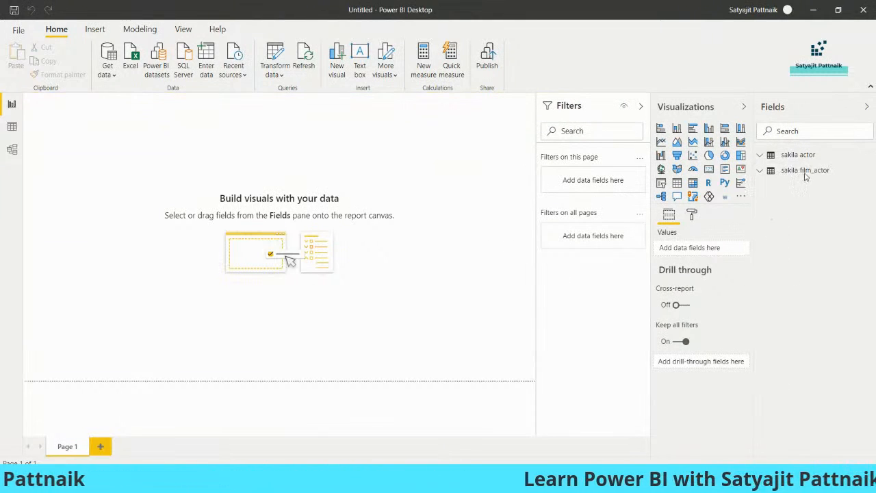
{"action": "left_click", "coordinate": [489, 258]}
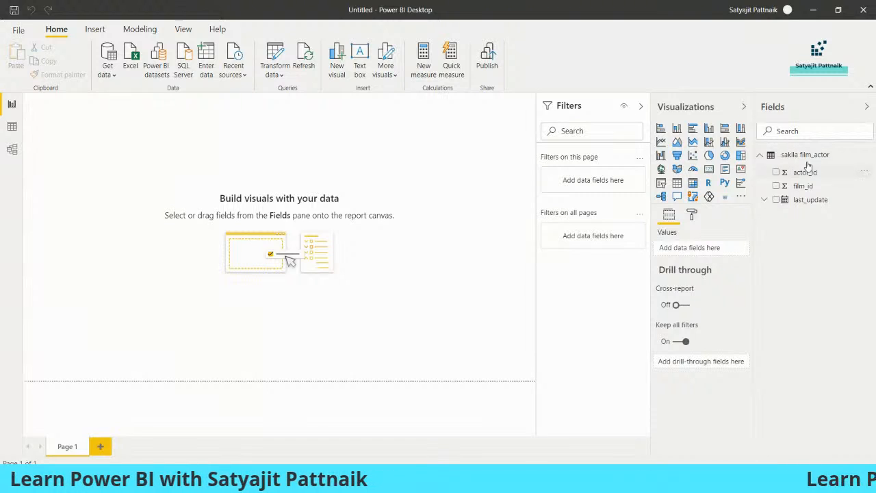
{"action": "right_click", "coordinate": [799, 155]}
{"action": "left_click", "coordinate": [783, 282]}
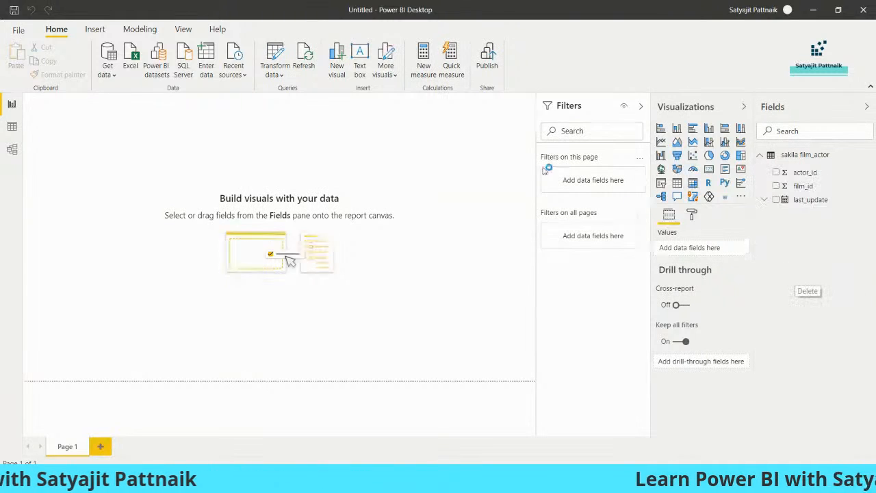
{"action": "left_click", "coordinate": [490, 257]}
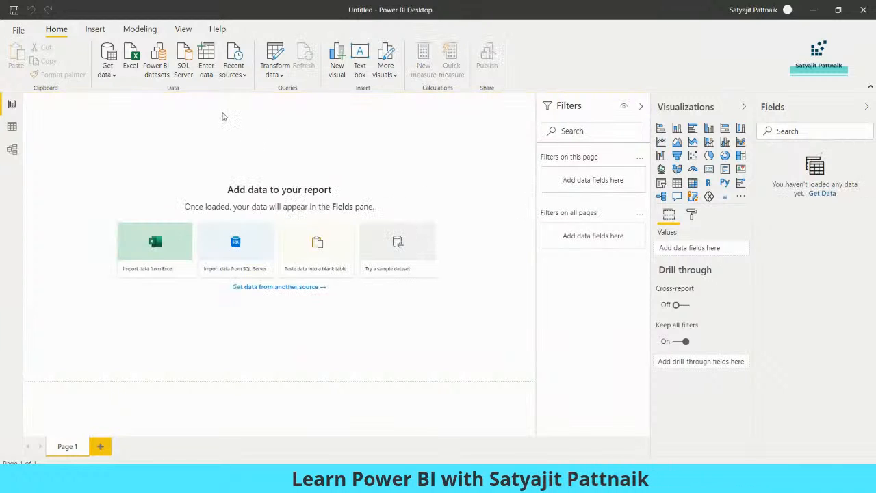
{"action": "left_click", "coordinate": [19, 29]}
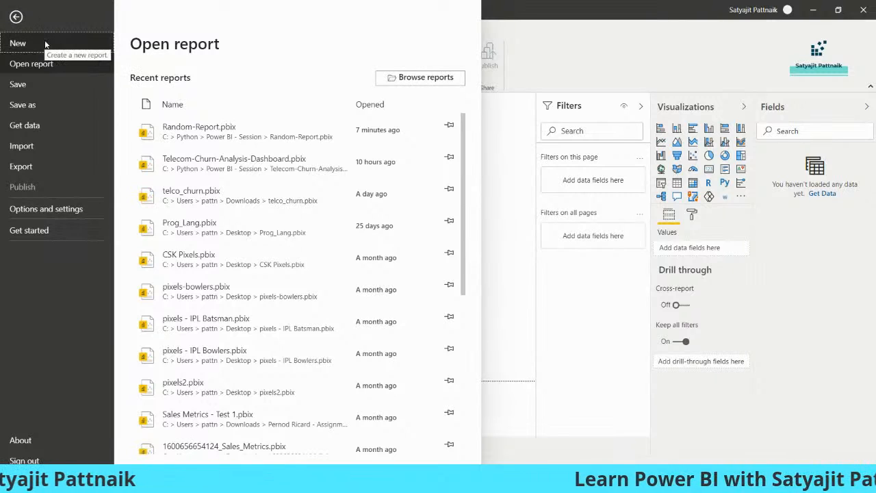
Step: Start a new blank report without saving the old one and dismiss the start screen
{"action": "left_click", "coordinate": [17, 43]}
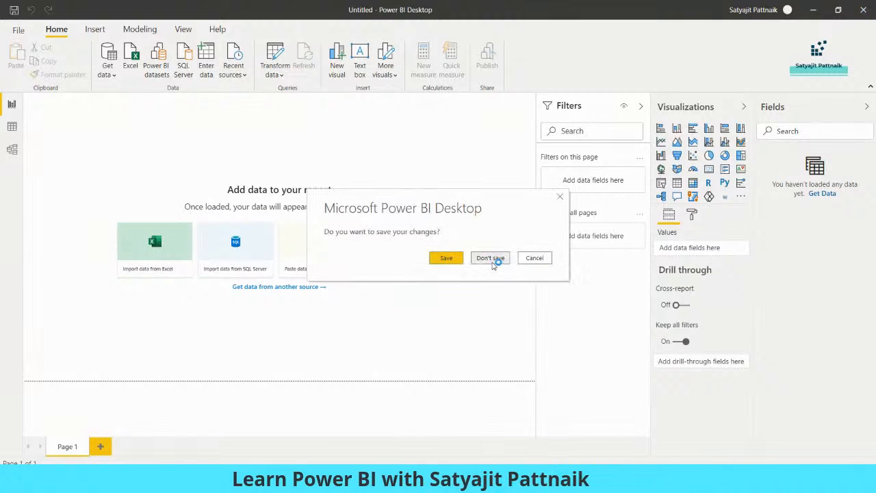
{"action": "left_click", "coordinate": [492, 263]}
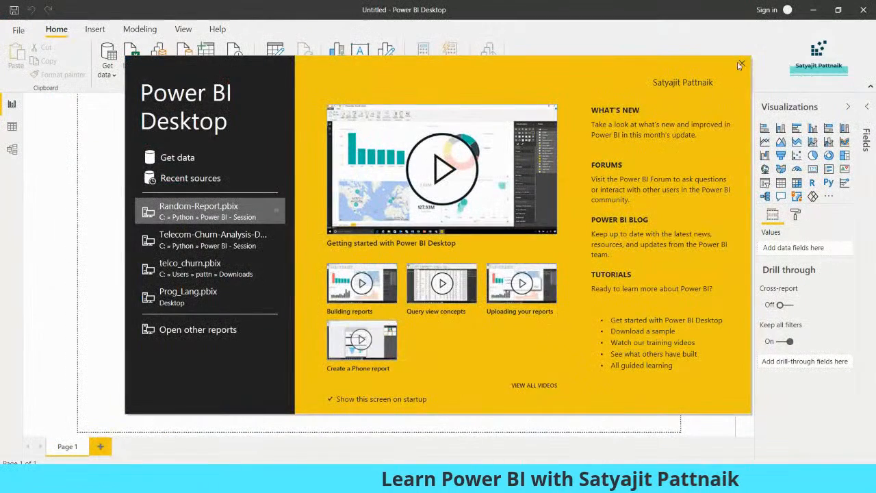
{"action": "left_click", "coordinate": [740, 64]}
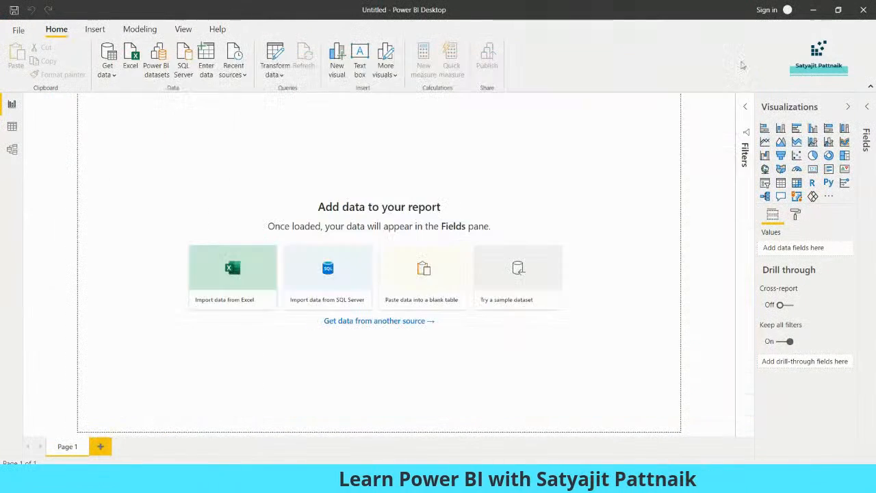
{"action": "left_click", "coordinate": [106, 75]}
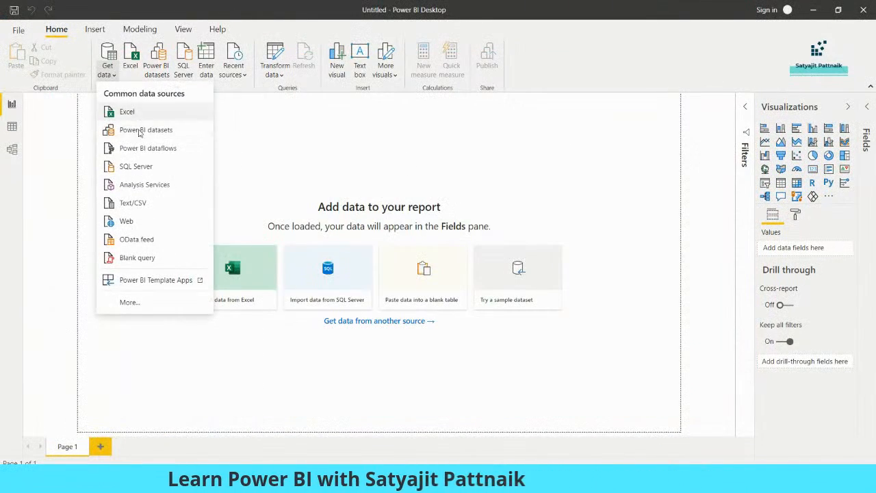
{"action": "left_click", "coordinate": [149, 303]}
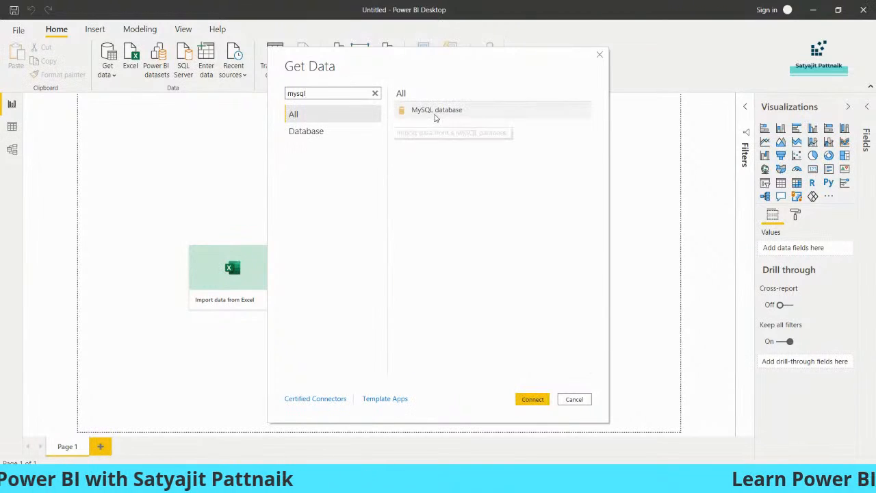
{"action": "double_click", "coordinate": [437, 115]}
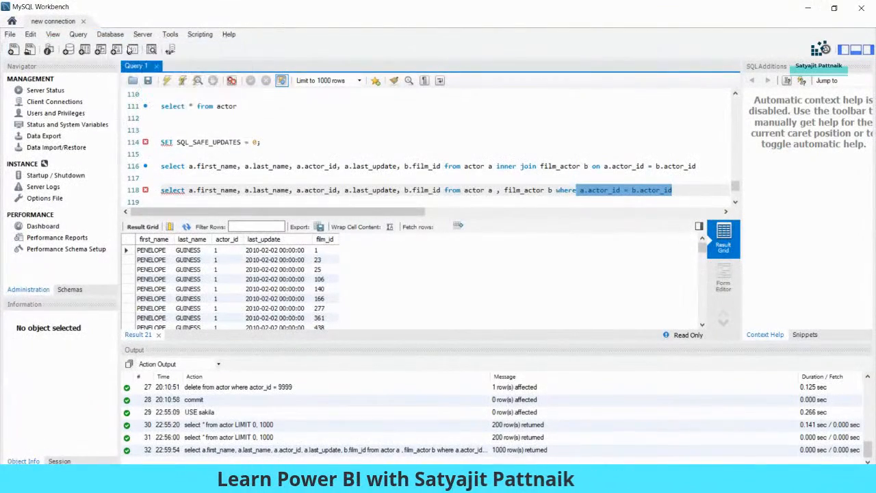
{"action": "left_click_drag", "start_coordinate": [345, 175], "coordinate": [310, 174]}
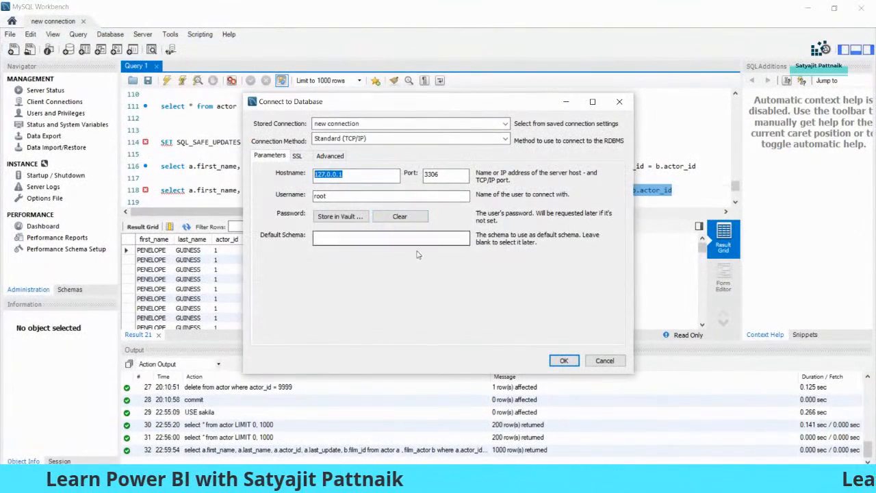
{"action": "left_click", "coordinate": [601, 365]}
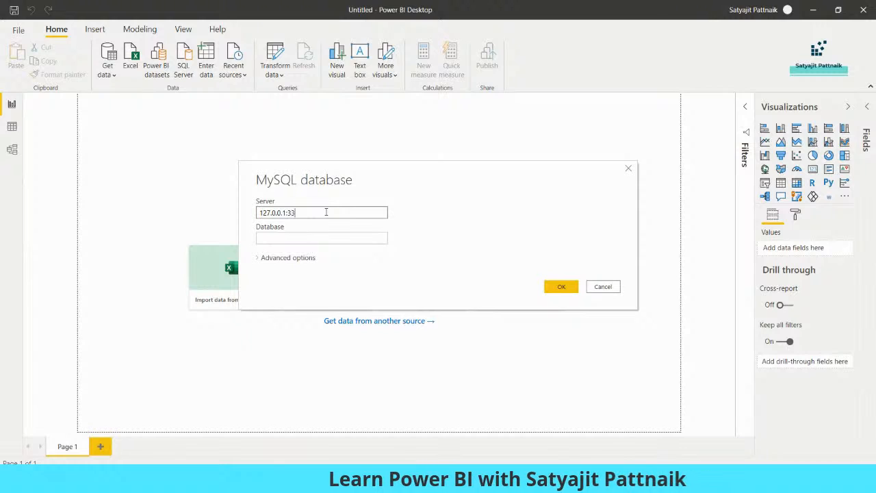
Step: Enter sakila as the database and expand Advanced options to reach the SQL statement box
{"action": "left_click", "coordinate": [325, 239]}
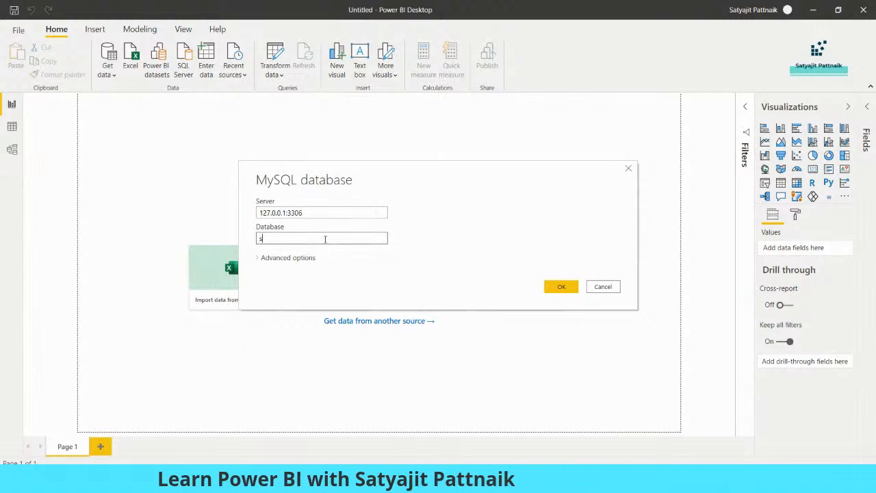
{"action": "left_click", "coordinate": [278, 258]}
{"action": "left_click", "coordinate": [274, 312]}
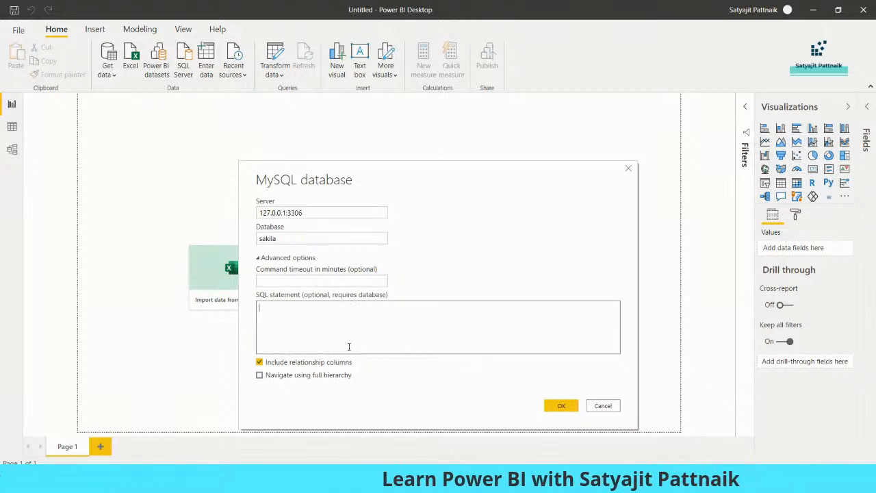
{"action": "left_click", "coordinate": [269, 285]}
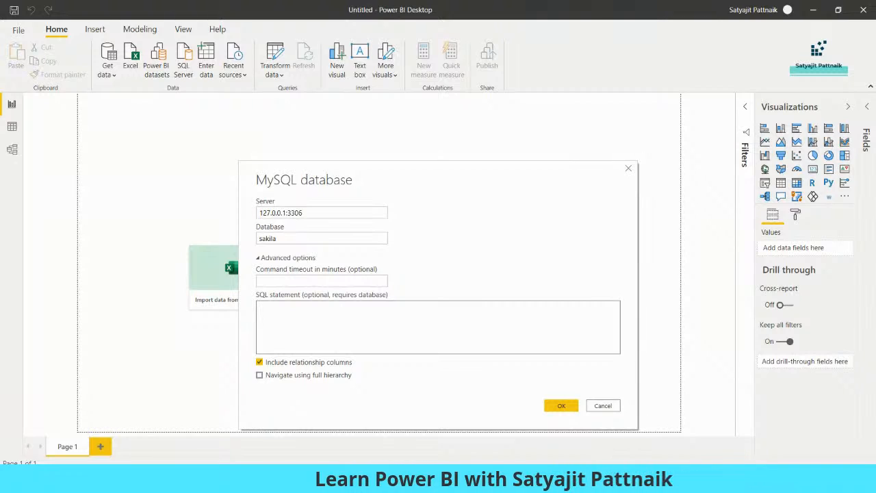
Step: Copy the line 118 join query from MySQL Workbench and return to Power BI
{"action": "left_click", "coordinate": [521, 479]}
{"action": "left_click", "coordinate": [581, 190]}
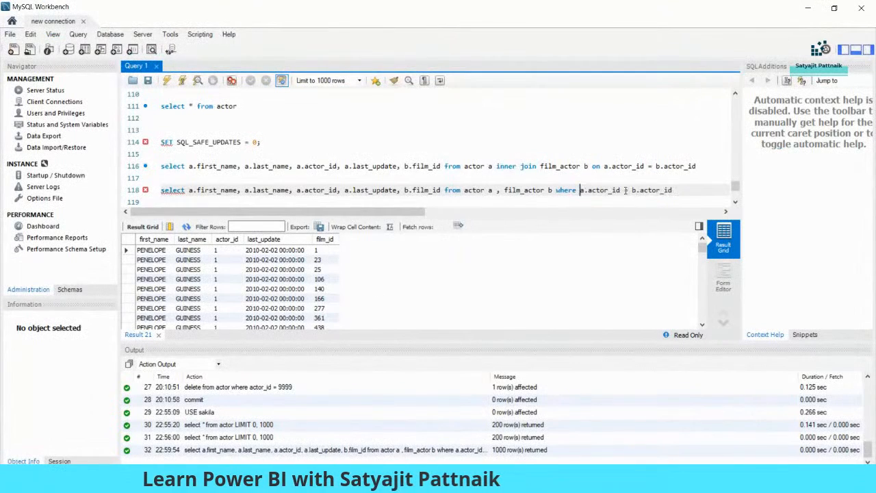
{"action": "left_click_drag", "start_coordinate": [687, 190], "coordinate": [160, 189]}
{"action": "right_click", "coordinate": [184, 191]}
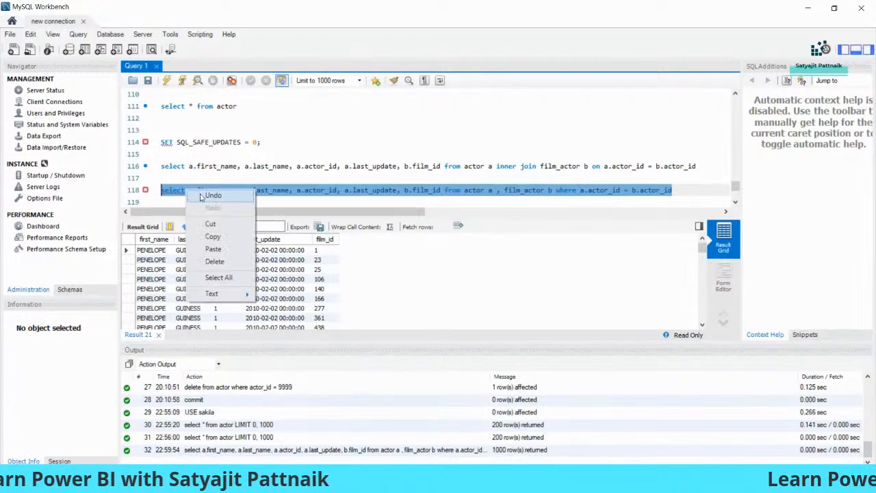
{"action": "left_click", "coordinate": [213, 236]}
{"action": "key", "text": "alt+Tab"}
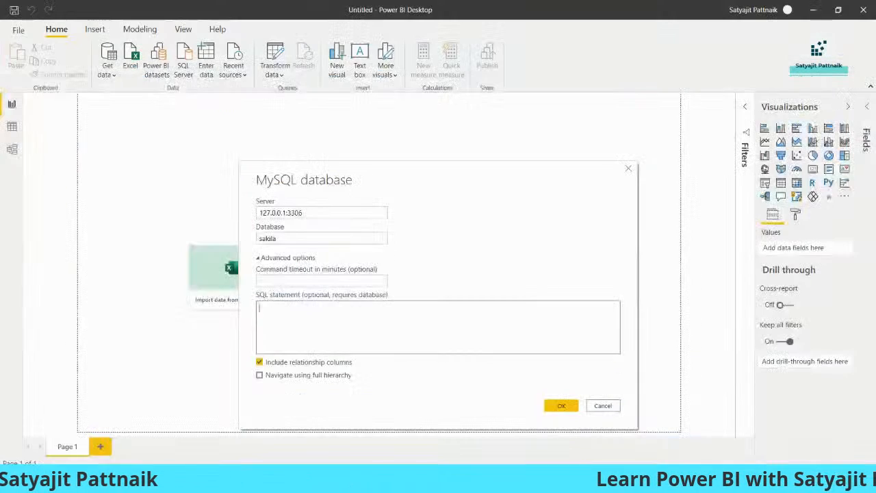
Step: Paste the actor–film_actor join query into the SQL statement box and submit the connection
{"action": "right_click", "coordinate": [414, 318]}
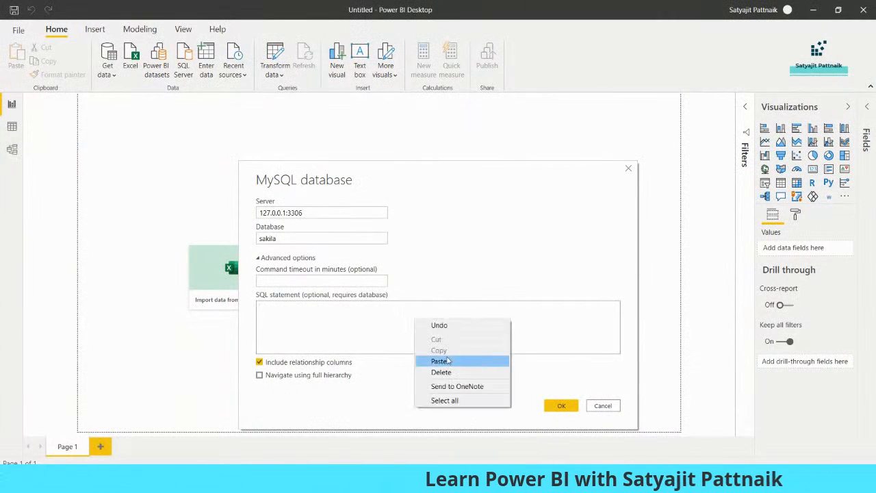
{"action": "left_click", "coordinate": [447, 360]}
{"action": "left_click_drag", "start_coordinate": [452, 355], "coordinate": [243, 344]}
{"action": "left_click", "coordinate": [561, 409]}
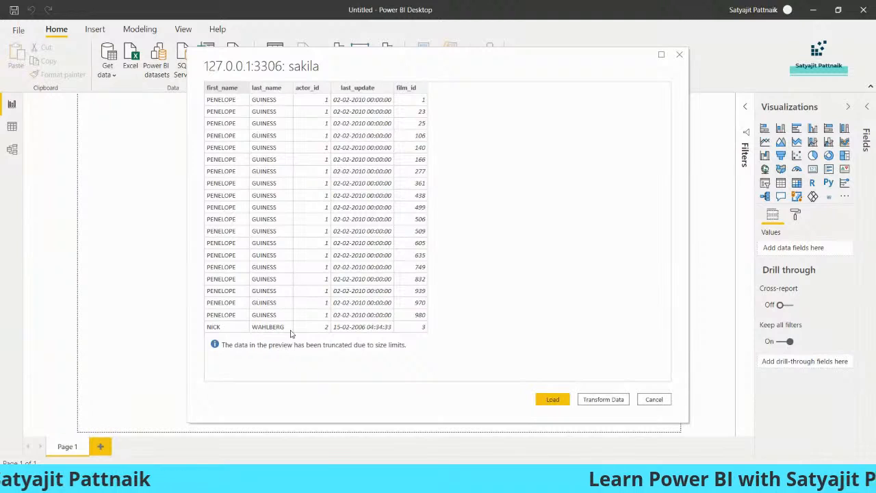
Step: Load the previewed join results as Query1 and open it in the Power Query Editor
{"action": "left_click", "coordinate": [552, 399]}
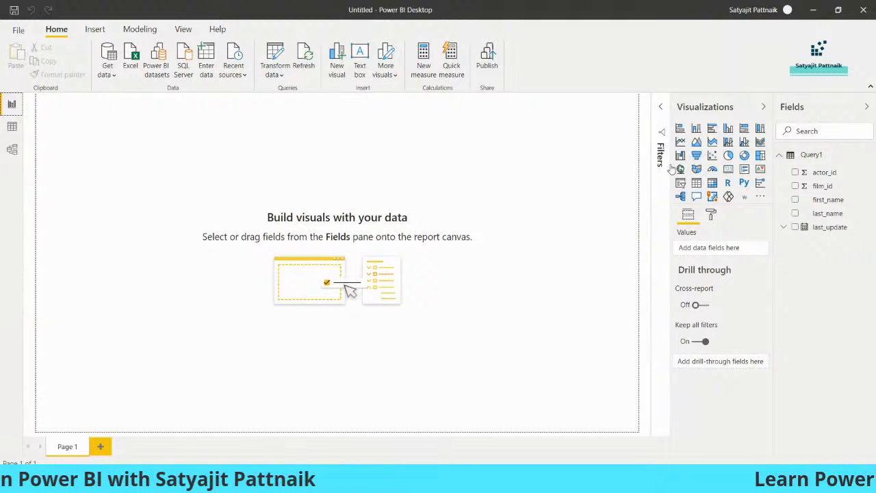
{"action": "left_click", "coordinate": [268, 74]}
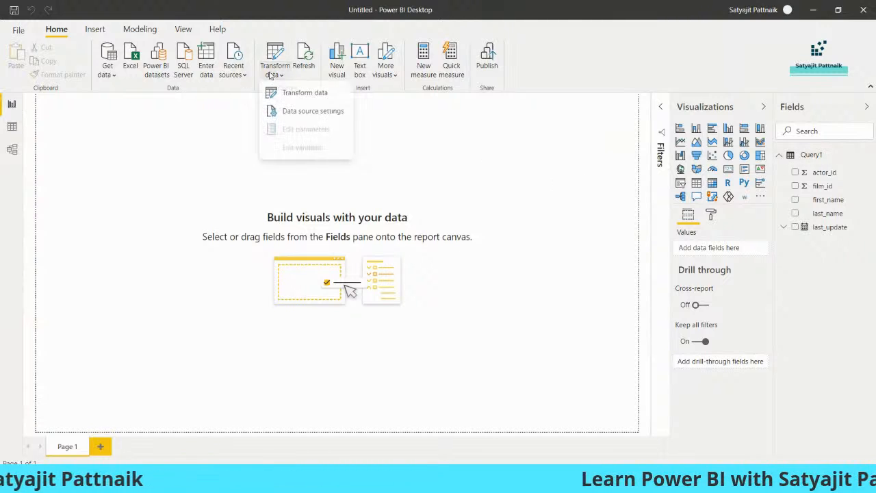
{"action": "left_click", "coordinate": [271, 92]}
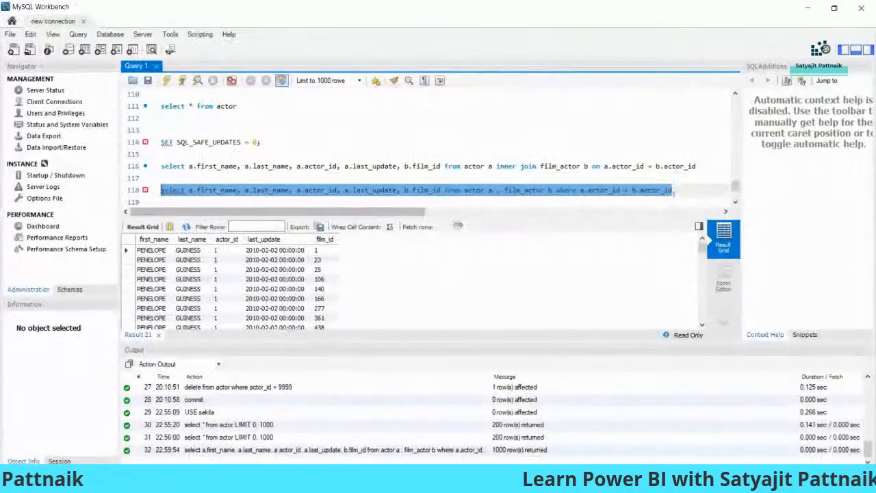
Step: Write and run a line 121 query for actor first and last names where actor_id > 50
{"action": "left_click", "coordinate": [696, 194]}
{"action": "key", "text": "Return"}
{"action": "key", "text": "Return"}
{"action": "key", "text": "Return"}
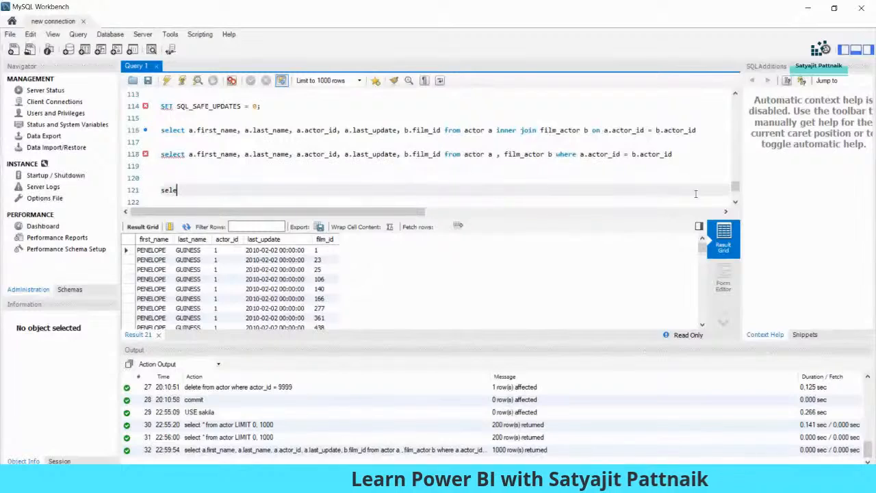
{"action": "type", "text": "select a.first_nam"}
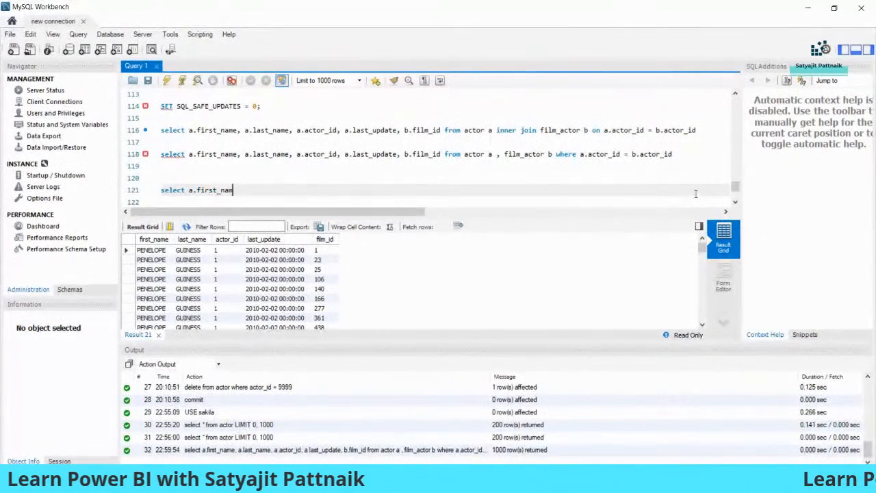
{"action": "type", "text": "e, a.last_name,"}
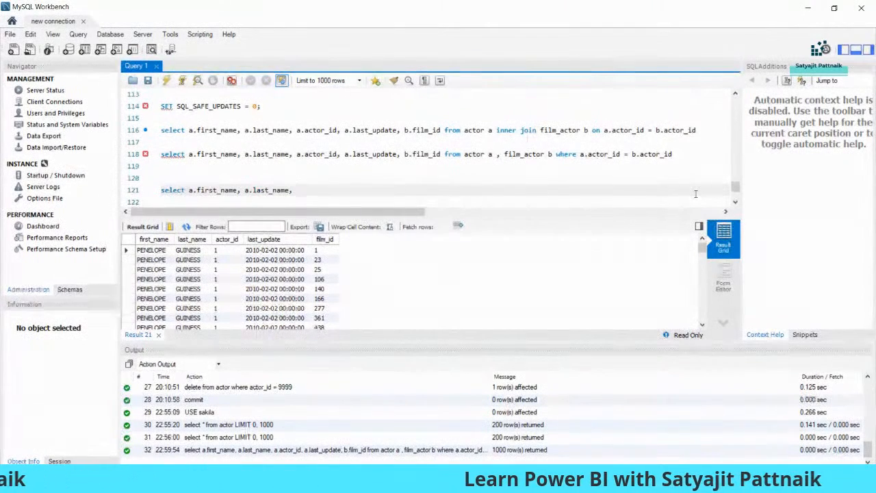
{"action": "type", "text": " max(age"}
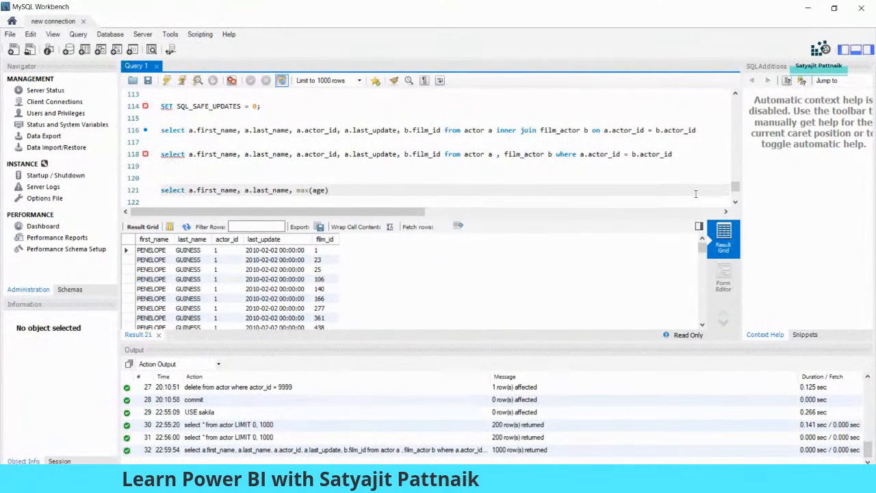
{"action": "key", "text": "BackSpace"}
{"action": "key", "text": "BackSpace"}
{"action": "key", "text": "BackSpace"}
{"action": "key", "text": "BackSpace"}
{"action": "key", "text": "BackSpace"}
{"action": "key", "text": "BackSpace"}
{"action": "key", "text": "BackSpace"}
{"action": "key", "text": "BackSpace"}
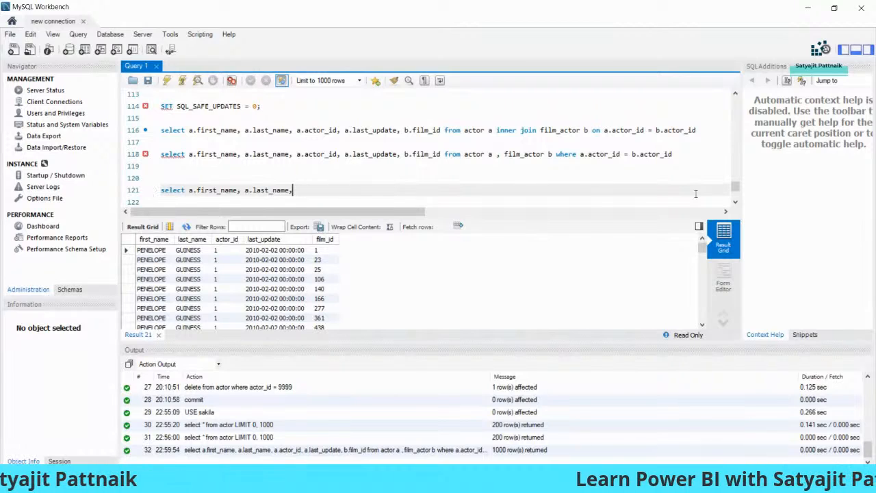
{"action": "type", "text": "max(actor"}
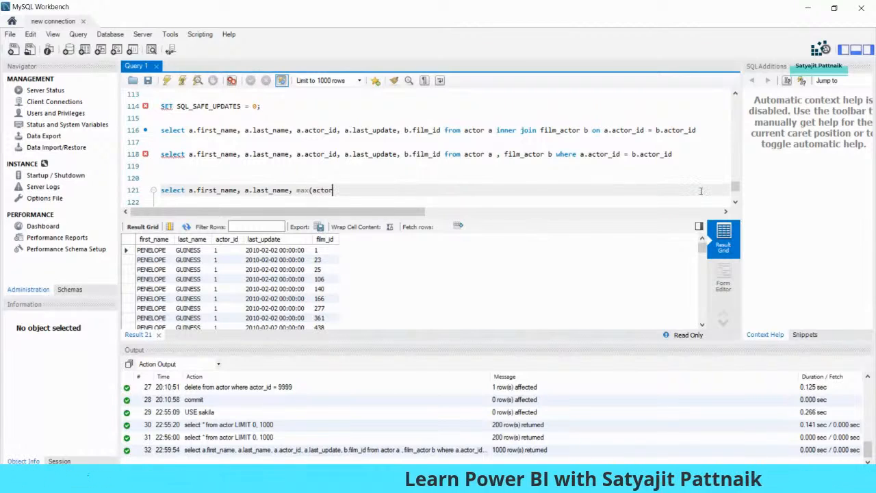
{"action": "type", "text": "_id)"}
{"action": "key", "text": "BackSpace"}
{"action": "key", "text": "BackSpace"}
{"action": "key", "text": "BackSpace"}
{"action": "key", "text": "BackSpace"}
{"action": "key", "text": "BackSpace"}
{"action": "key", "text": "BackSpace"}
{"action": "key", "text": "BackSpace"}
{"action": "key", "text": "BackSpace"}
{"action": "key", "text": "BackSpace"}
{"action": "key", "text": "BackSpace"}
{"action": "key", "text": "BackSpace"}
{"action": "key", "text": "BackSpace"}
{"action": "key", "text": "BackSpace"}
{"action": "key", "text": "BackSpace"}
{"action": "key", "text": "BackSpace"}
{"action": "type", "text": "from actor where actor_id > 50"}
{"action": "key", "text": "shift+Home"}
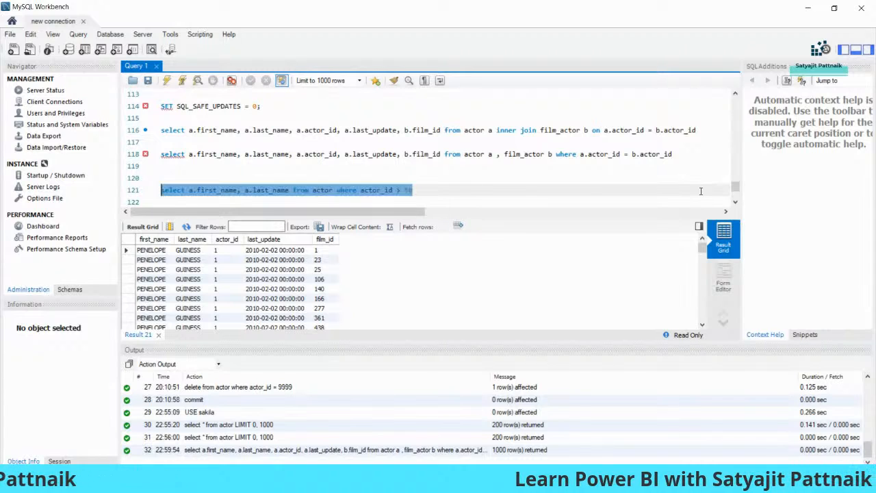
{"action": "key", "text": "ctrl+shift+Return"}
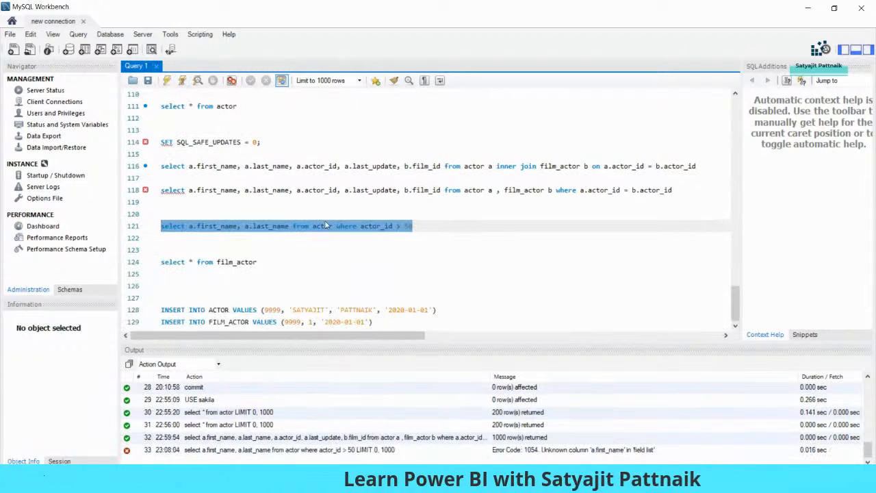
Step: Rerun the select * from actor query
{"action": "left_click", "coordinate": [448, 233]}
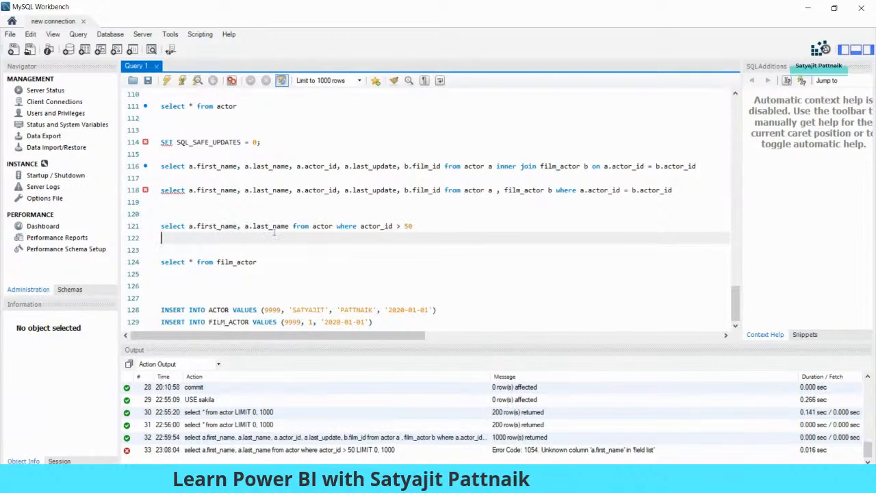
{"action": "left_click", "coordinate": [252, 107]}
{"action": "key", "text": "shift+Home"}
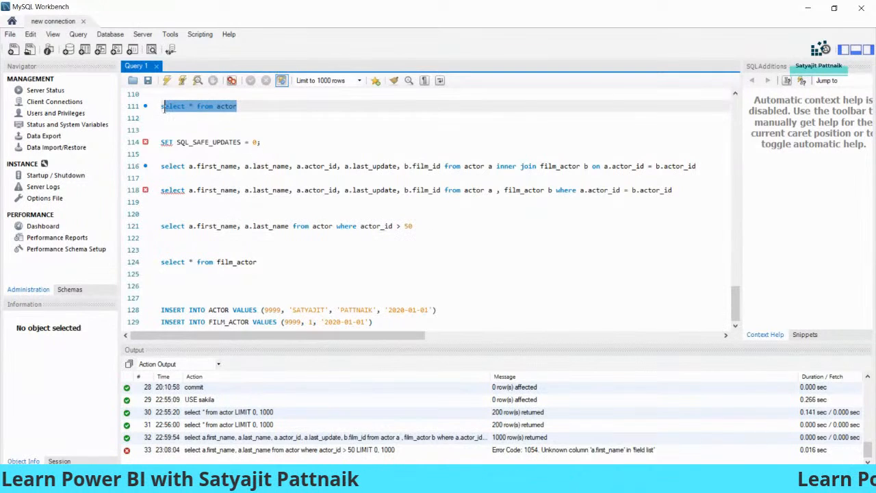
{"action": "key", "text": "ctrl+shift+Return"}
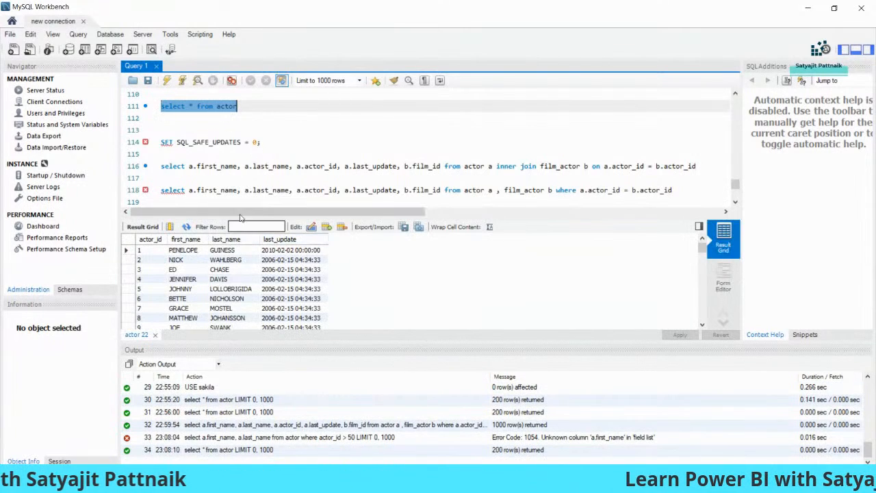
{"action": "scroll", "coordinate": [331, 155], "scroll_direction": "down", "scroll_amount": 2}
Step: Add the alias 'a' after actor and prefix actor_id with 'a.' on line 121
{"action": "double_click", "coordinate": [332, 155]}
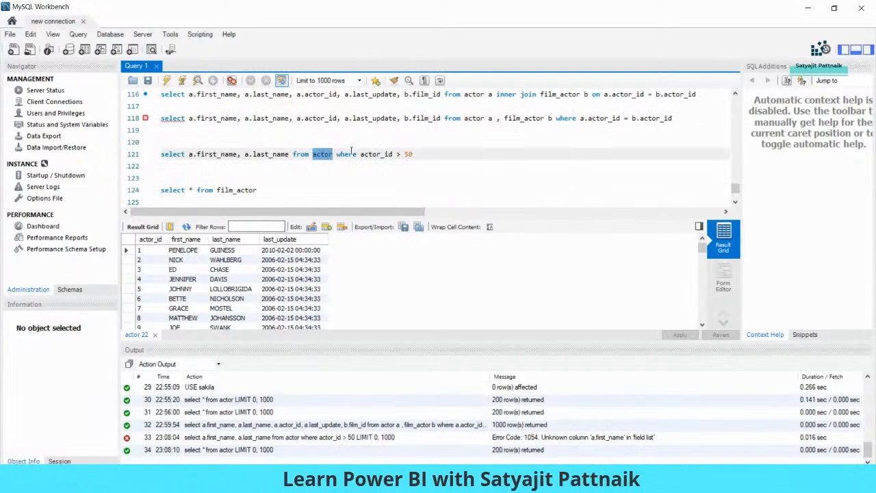
{"action": "left_click", "coordinate": [335, 154]}
{"action": "type", "text": "a"}
{"action": "left_click_drag", "start_coordinate": [423, 155], "coordinate": [265, 157]}
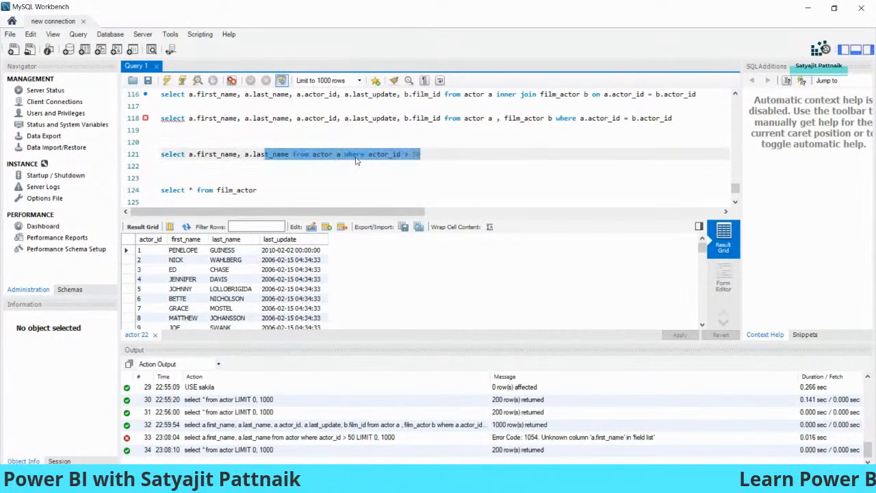
{"action": "left_click", "coordinate": [370, 154]}
{"action": "type", "text": "a."}
{"action": "left_click_drag", "start_coordinate": [427, 155], "coordinate": [155, 161]}
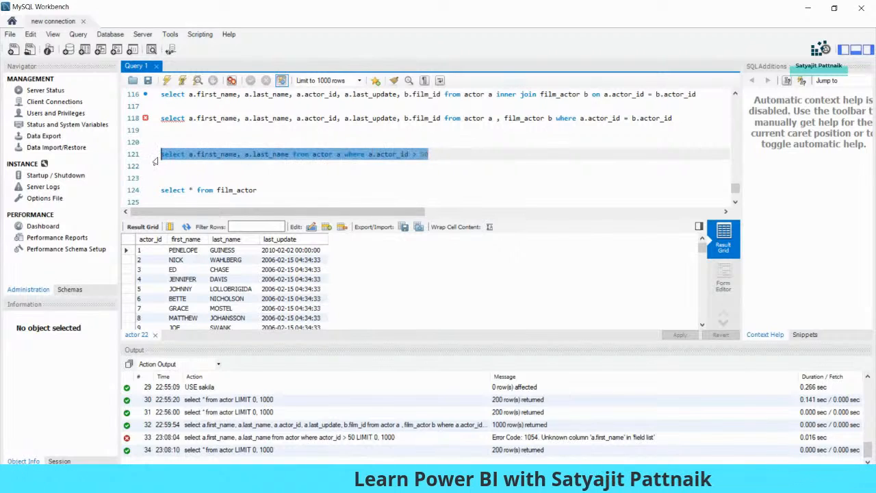
{"action": "left_click", "coordinate": [214, 160]}
Step: Execute the corrected actor_id > 50 query, returning 150 rows, and copy its text
{"action": "left_click_drag", "start_coordinate": [333, 156], "coordinate": [341, 156]}
{"action": "left_click", "coordinate": [317, 156]}
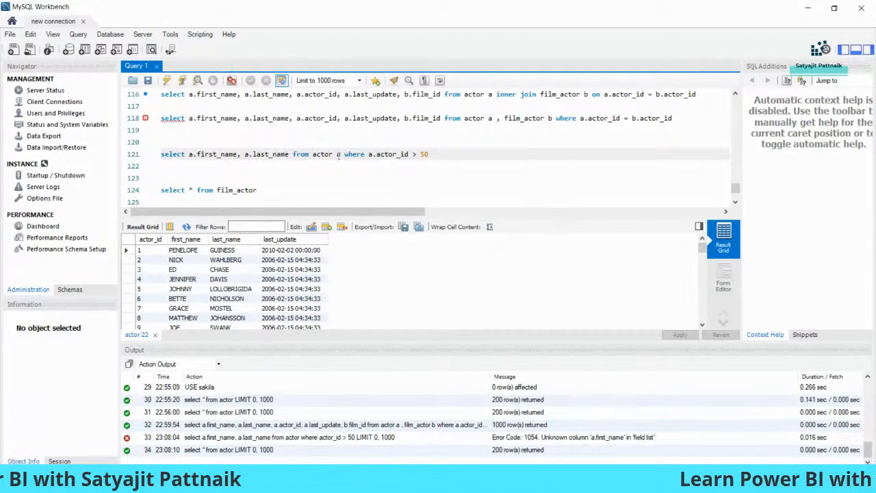
{"action": "double_click", "coordinate": [337, 154]}
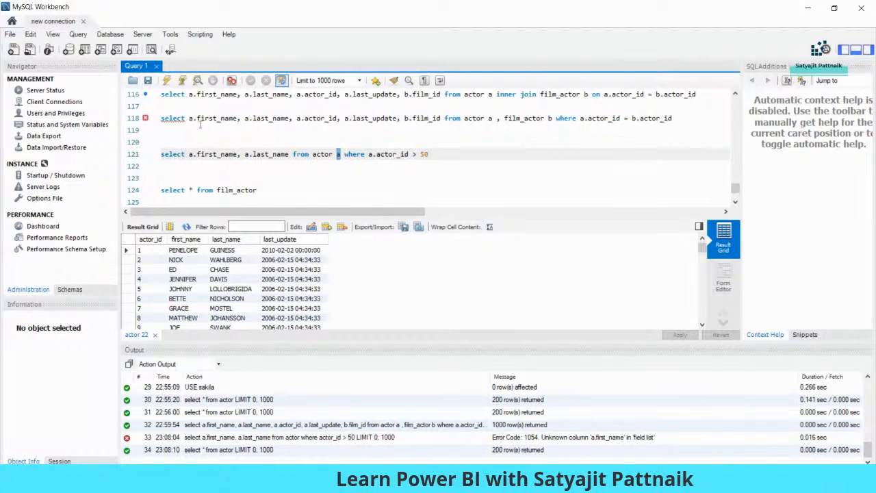
{"action": "double_click", "coordinate": [193, 155]}
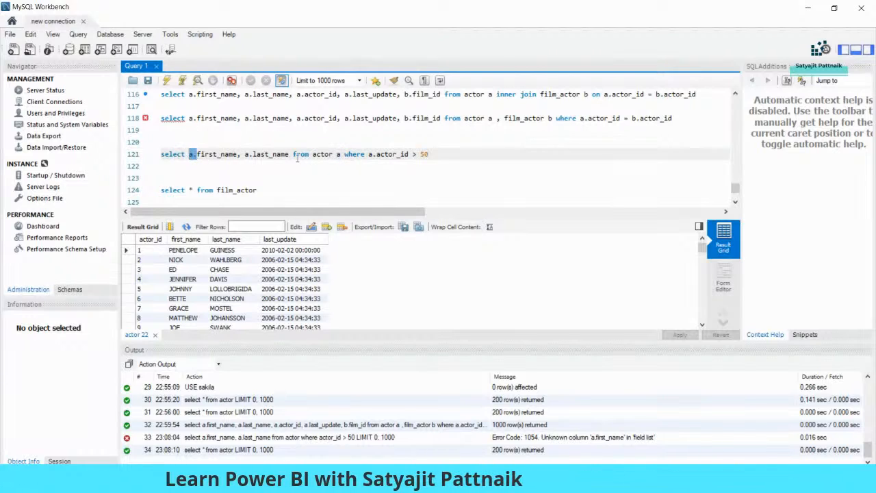
{"action": "left_click_drag", "start_coordinate": [438, 156], "coordinate": [161, 155]}
{"action": "left_click", "coordinate": [166, 81]}
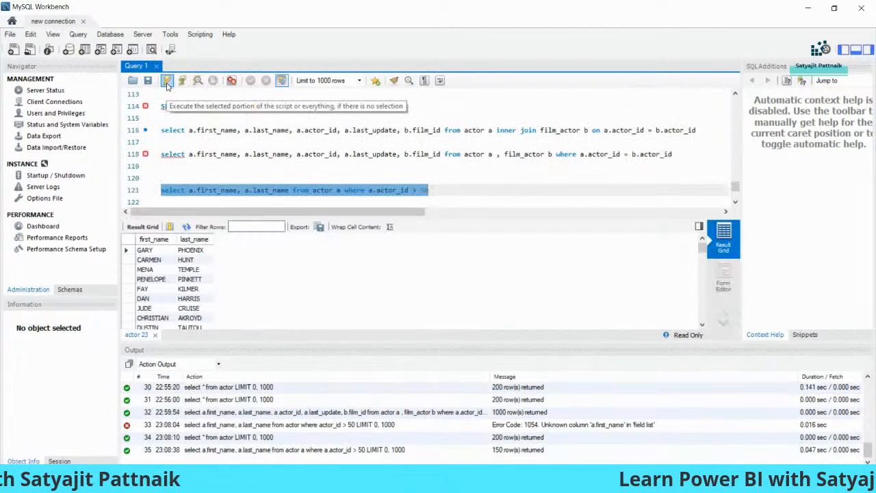
{"action": "right_click", "coordinate": [261, 189]}
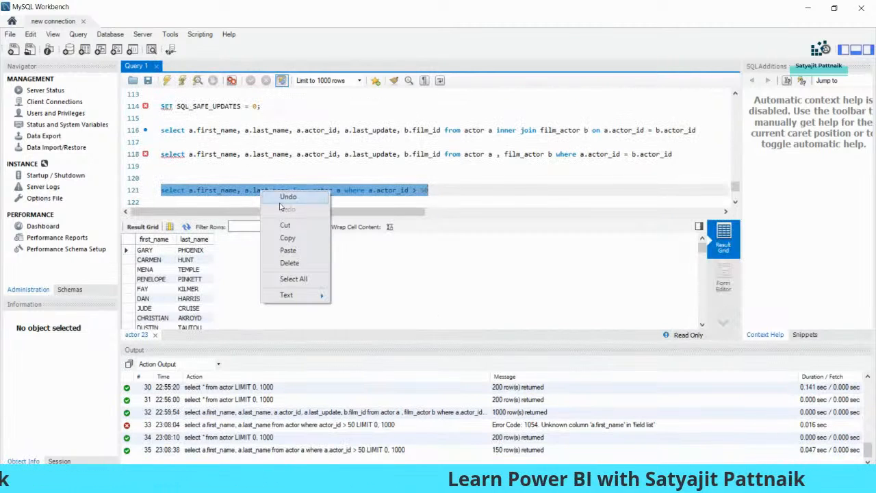
{"action": "left_click", "coordinate": [286, 291]}
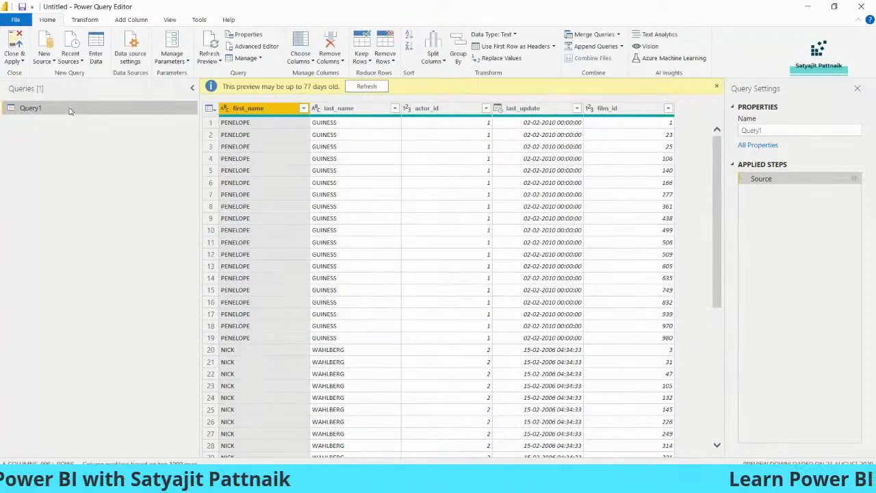
Step: Close & Apply Query1's actor data to the report, then reopen the Power Query Editor via Transform data
{"action": "left_click", "coordinate": [22, 62]}
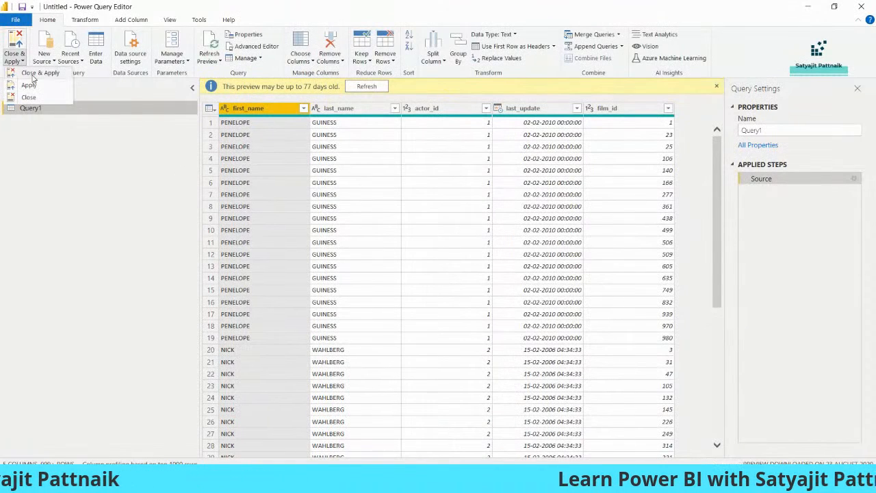
{"action": "left_click", "coordinate": [34, 73]}
{"action": "left_click", "coordinate": [107, 72]}
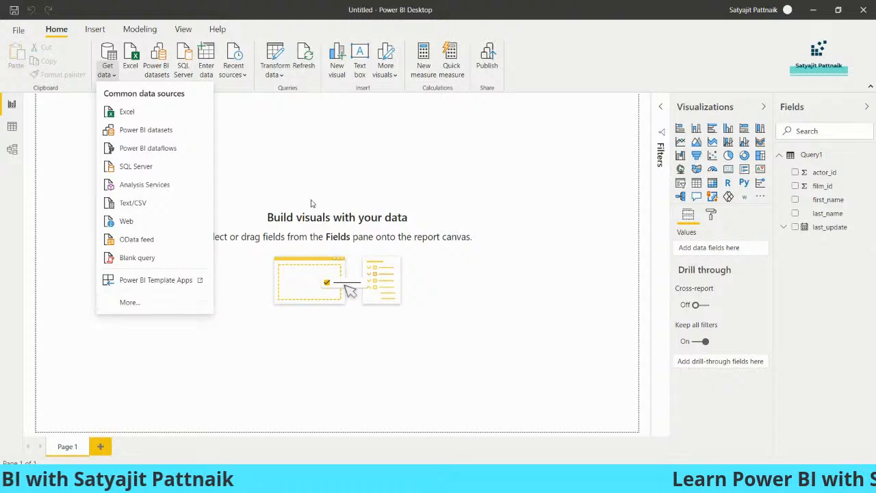
{"action": "left_click", "coordinate": [277, 74]}
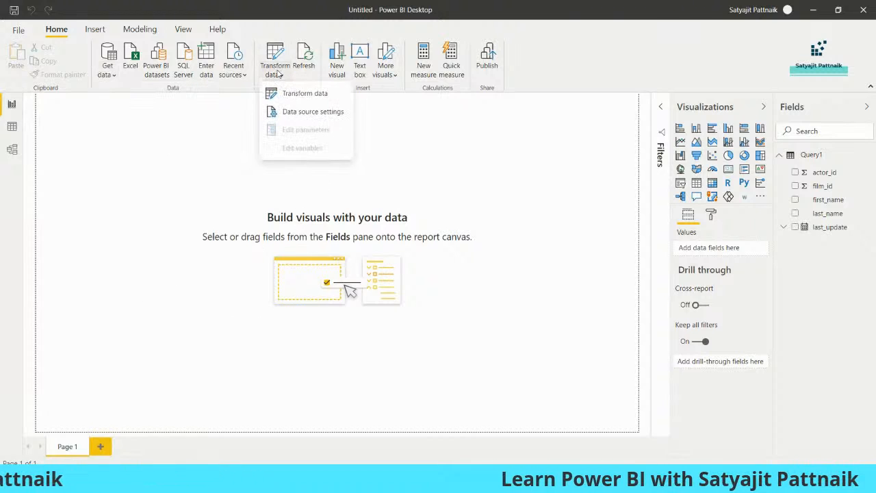
{"action": "left_click", "coordinate": [298, 94]}
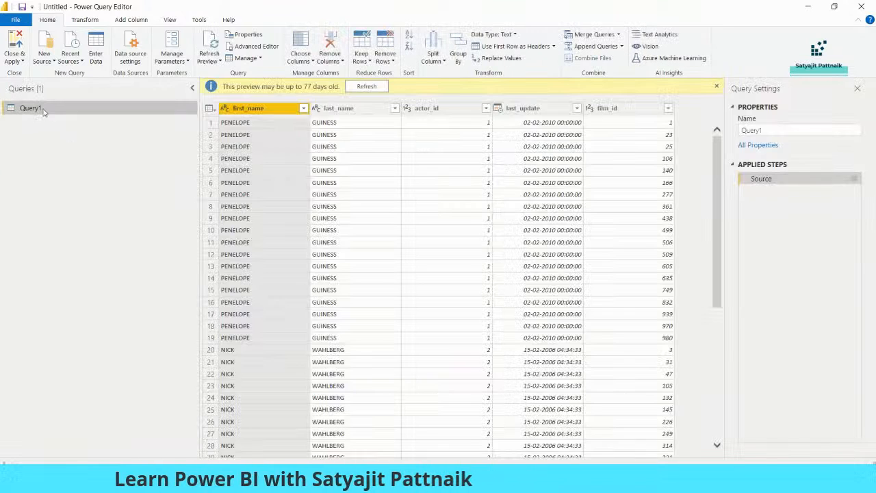
Step: Duplicate Query1 so a copy named 'Actor_id greater than 50' exists
{"action": "right_click", "coordinate": [41, 110]}
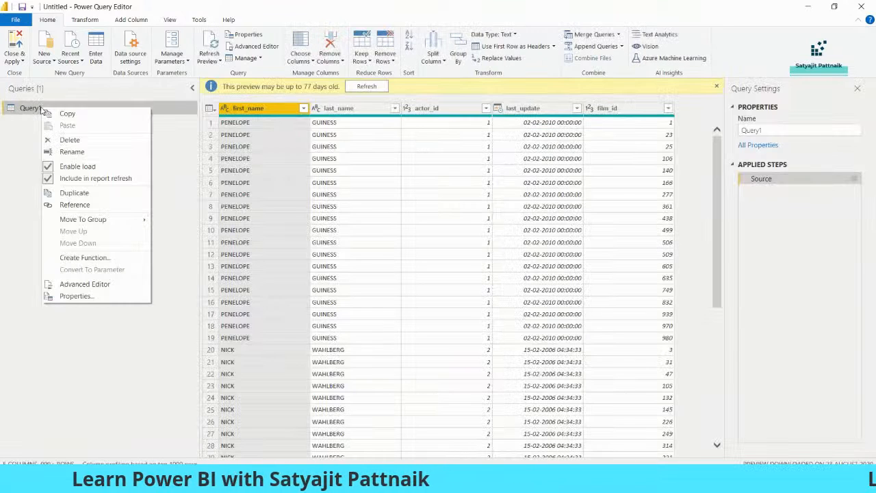
{"action": "left_click", "coordinate": [74, 194]}
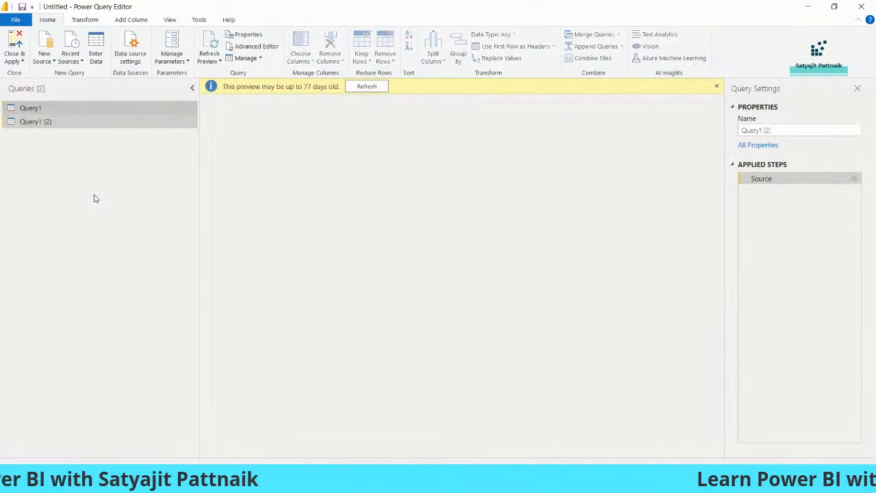
{"action": "right_click", "coordinate": [51, 124]}
{"action": "left_click", "coordinate": [69, 167]}
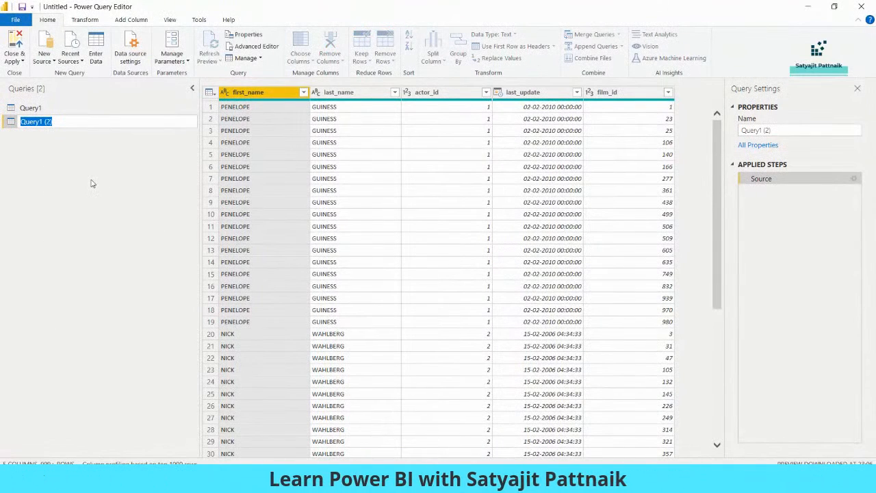
{"action": "key", "text": "alt+Tab"}
{"action": "key", "text": "alt+Tab"}
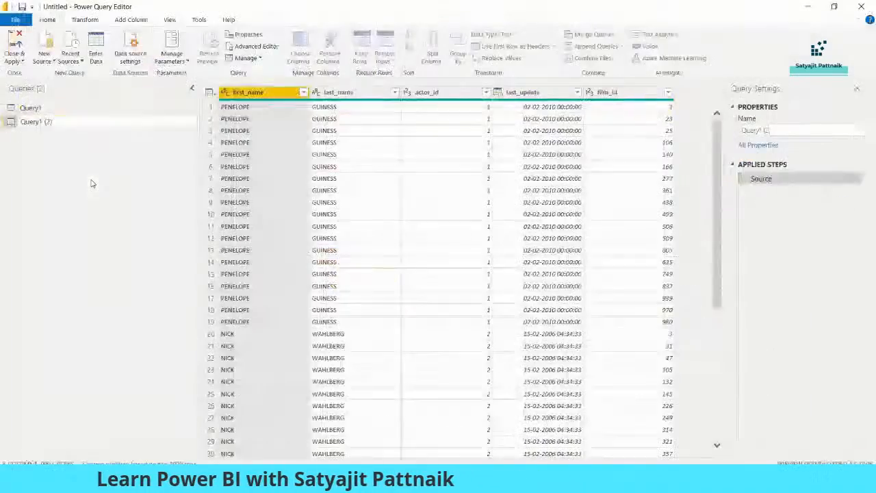
{"action": "key", "text": "alt+Tab"}
{"action": "key", "text": "Tab"}
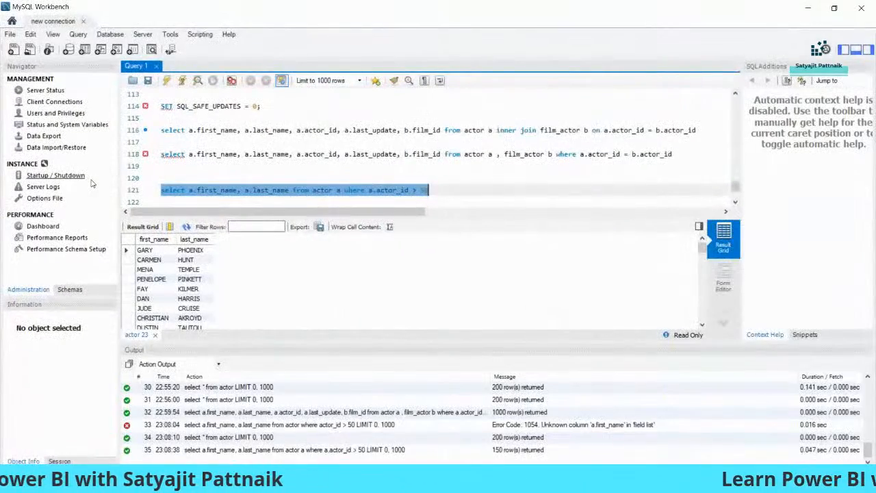
{"action": "key", "text": "alt+Tab"}
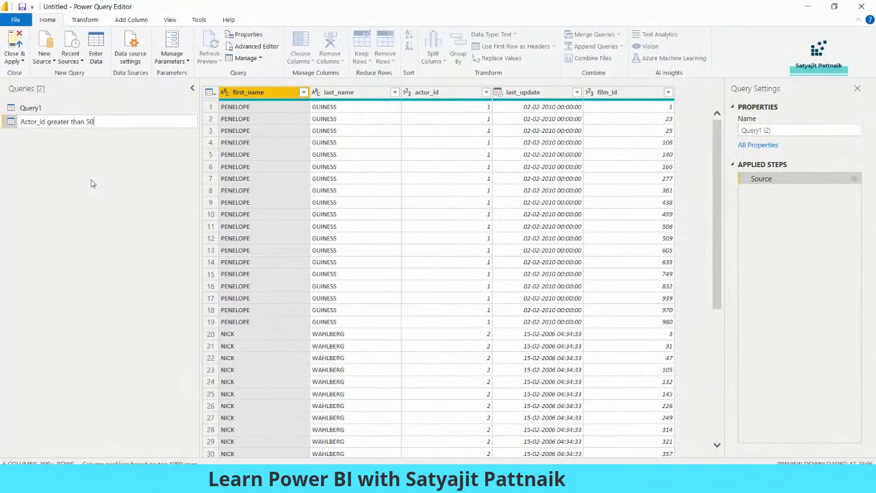
Step: Rename Query1 to 'Original Dataset'
{"action": "right_click", "coordinate": [42, 111]}
{"action": "left_click", "coordinate": [74, 154]}
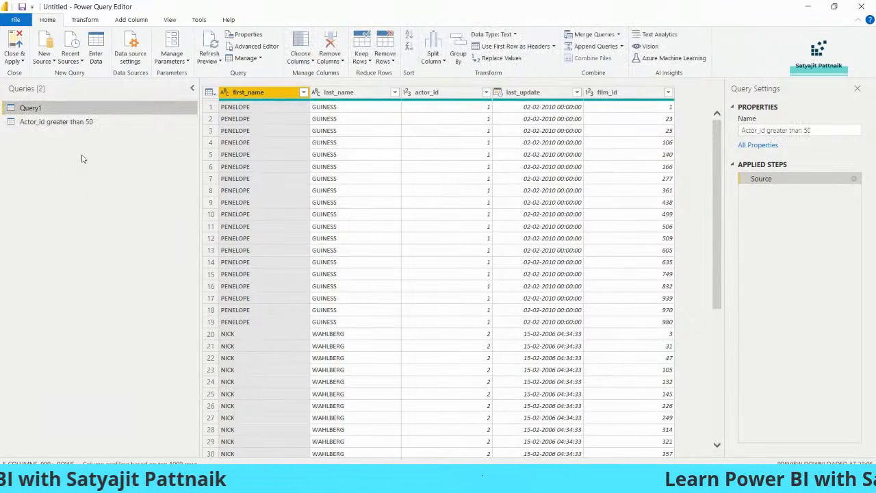
{"action": "type", "text": "Original Datas"}
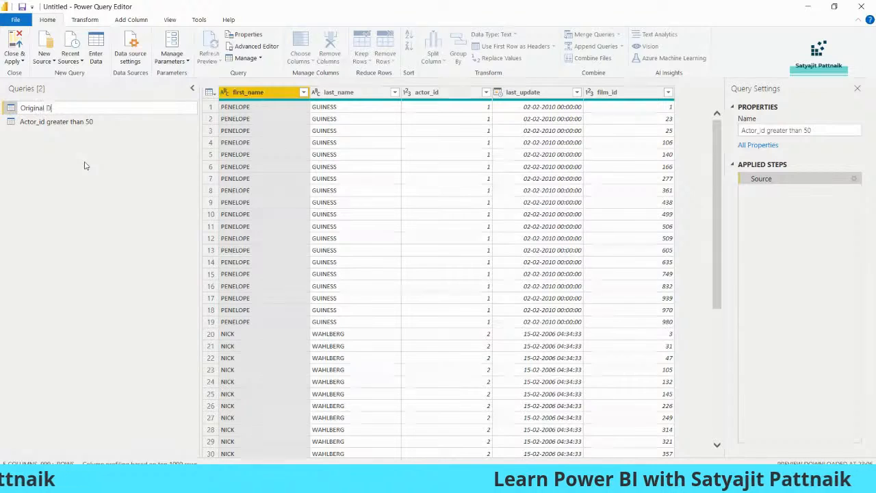
{"action": "key", "text": "Return"}
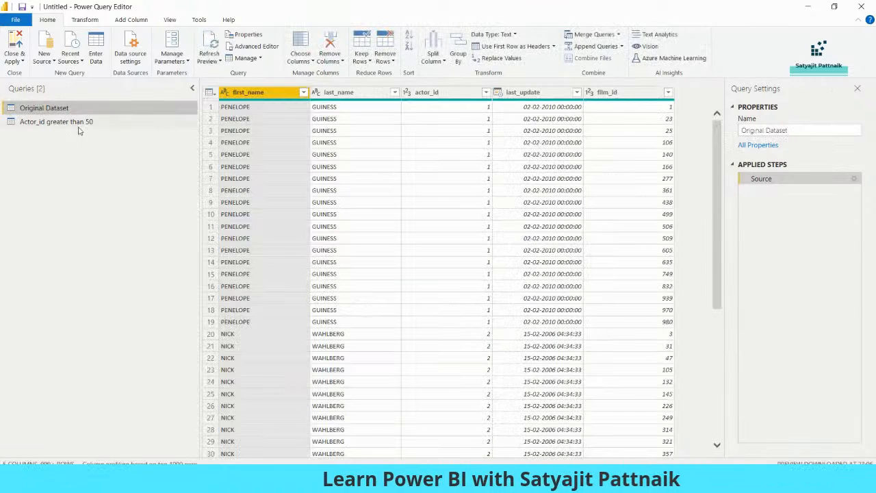
Step: Select the Actor_id greater than 50 query and compare it with the SQL in MySQL Workbench
{"action": "left_click", "coordinate": [78, 123]}
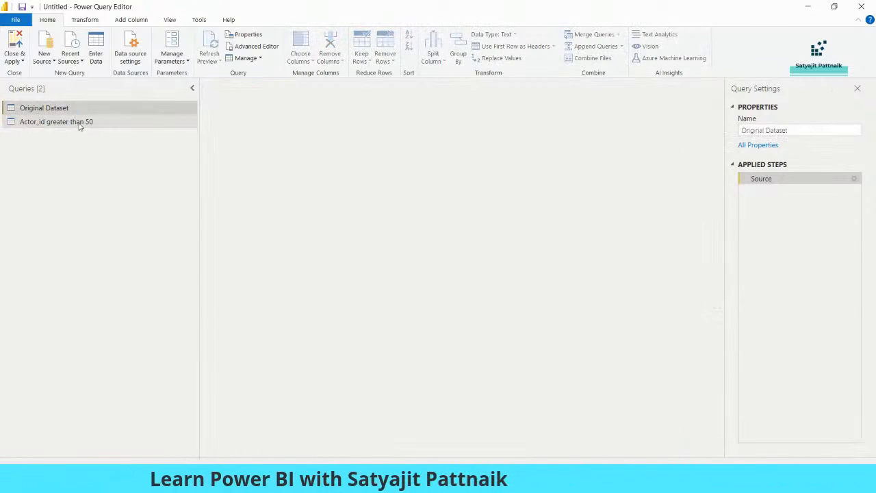
{"action": "key", "text": "alt+Tab"}
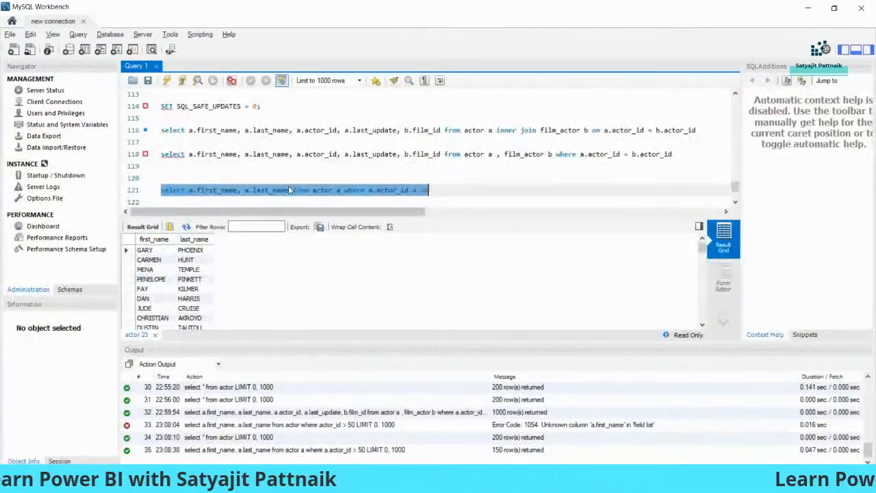
{"action": "right_click", "coordinate": [299, 186]}
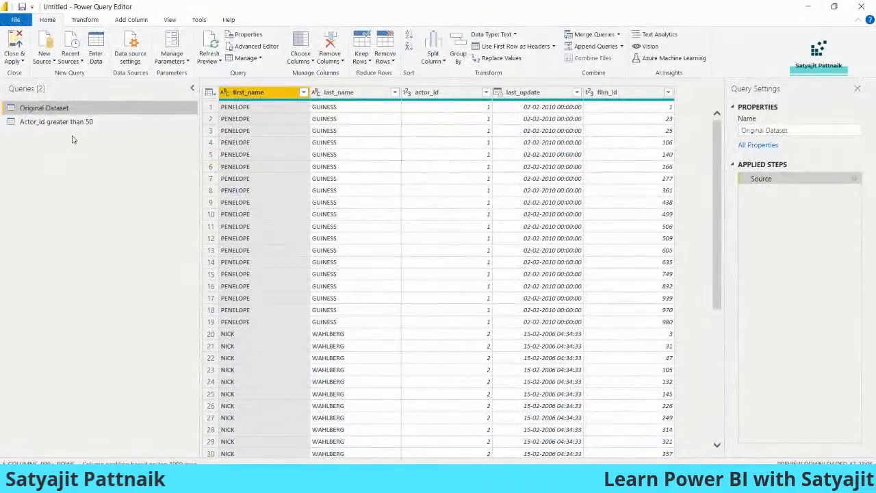
{"action": "left_click", "coordinate": [78, 123]}
{"action": "right_click", "coordinate": [79, 124]}
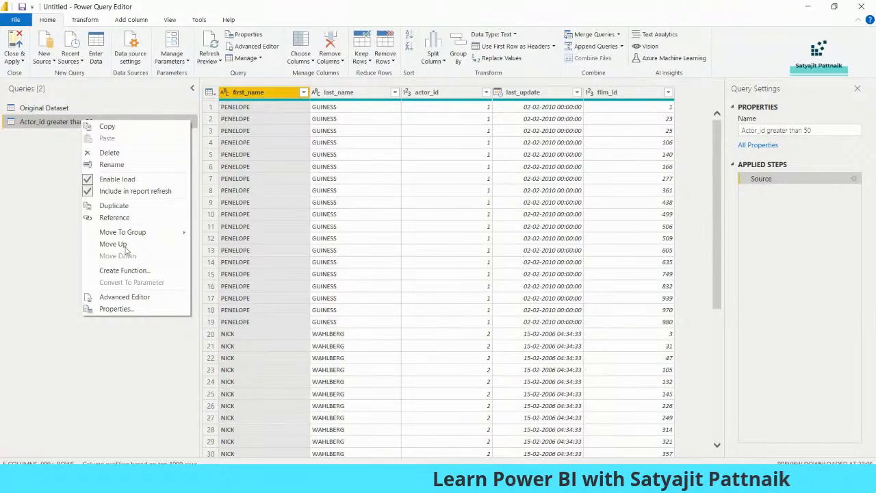
Step: Open the query's M code in the Advanced Editor, enlarged to full screen
{"action": "left_click", "coordinate": [125, 297]}
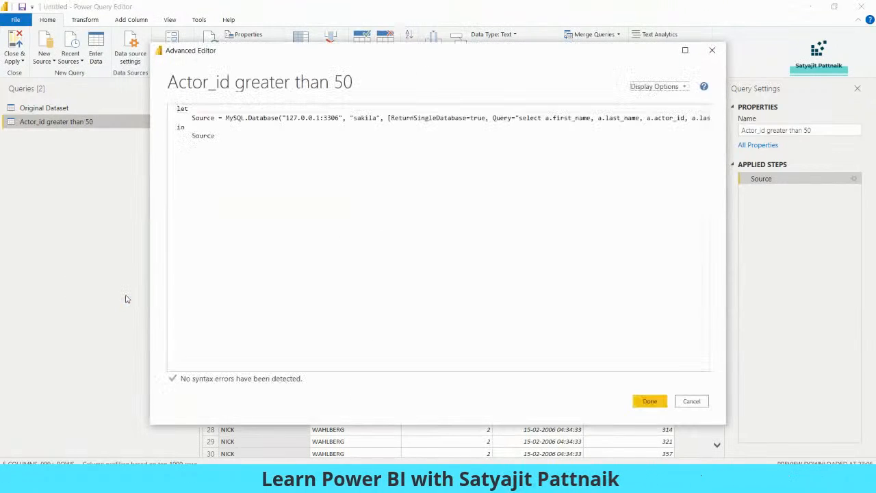
{"action": "double_click", "coordinate": [376, 54]}
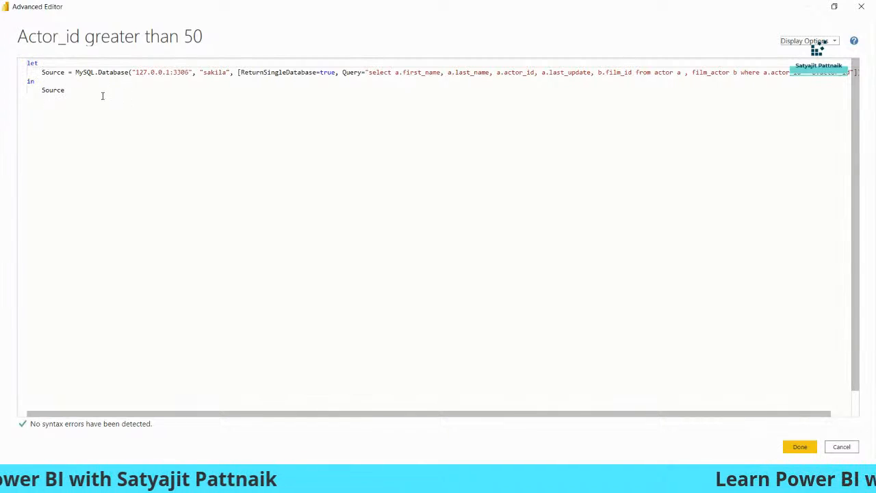
{"action": "key", "text": "ctrl+a"}
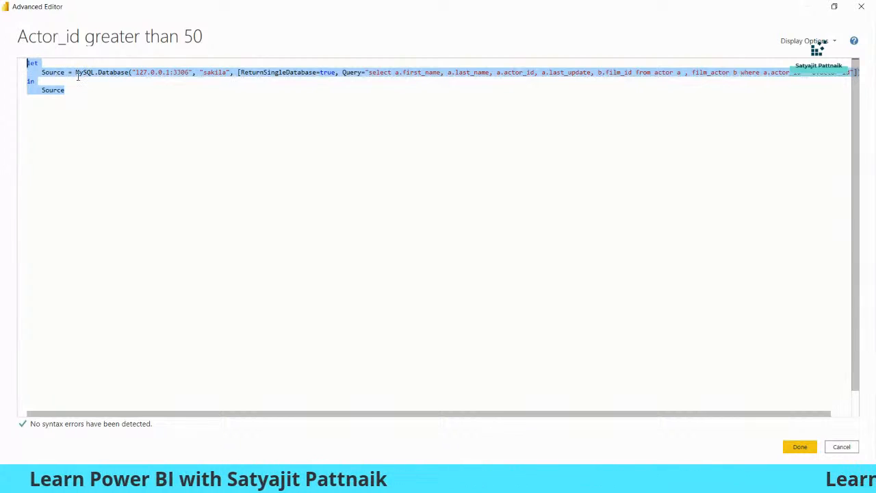
{"action": "left_click", "coordinate": [49, 77]}
{"action": "key", "text": "ctrl+a"}
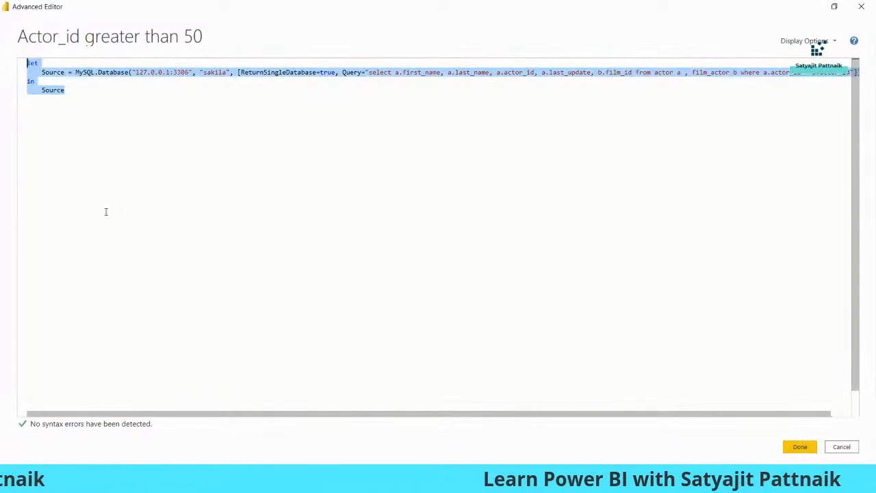
{"action": "left_click", "coordinate": [71, 92]}
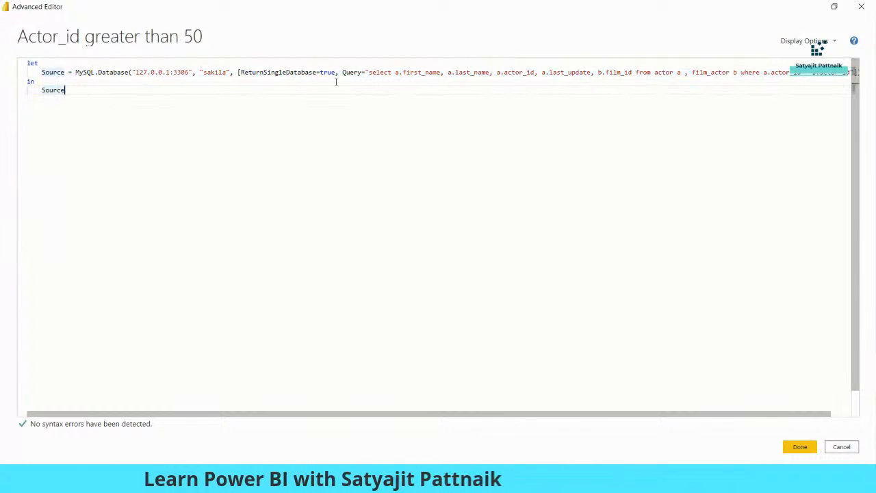
{"action": "key", "text": "ctrl+a"}
{"action": "left_click", "coordinate": [50, 71]}
Step: Replace the Source's SQL with the first_name, last_name WHERE actor_id > 50 query and save
{"action": "left_click_drag", "start_coordinate": [76, 72], "coordinate": [194, 72]}
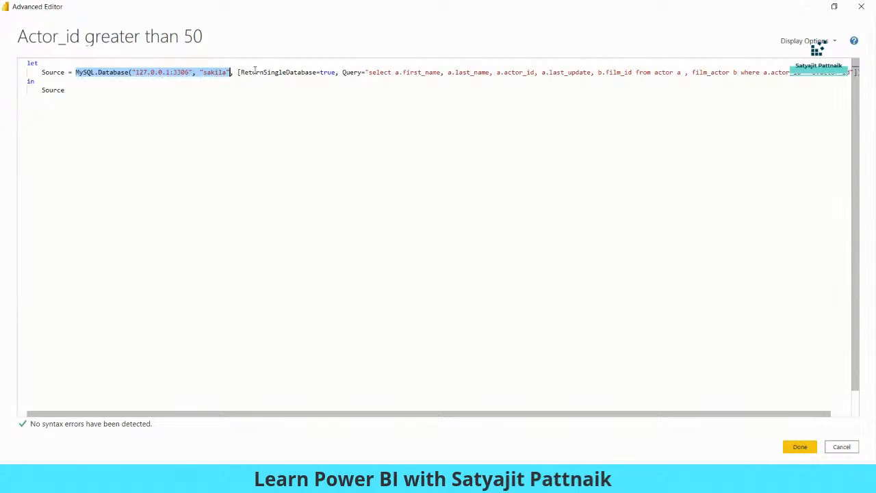
{"action": "double_click", "coordinate": [261, 73]}
{"action": "double_click", "coordinate": [330, 72]}
{"action": "double_click", "coordinate": [352, 72]}
{"action": "double_click", "coordinate": [373, 72]}
{"action": "left_click_drag", "start_coordinate": [374, 417], "coordinate": [456, 417]}
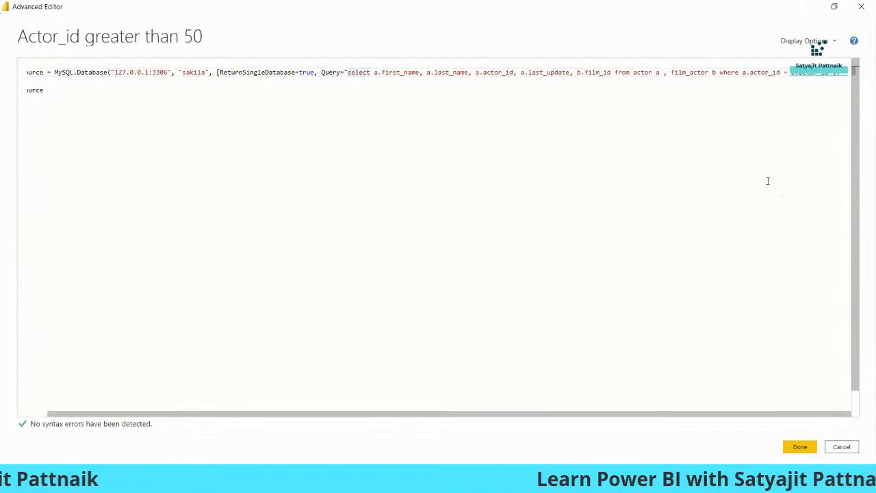
{"action": "left_click", "coordinate": [829, 72], "text": "shift"}
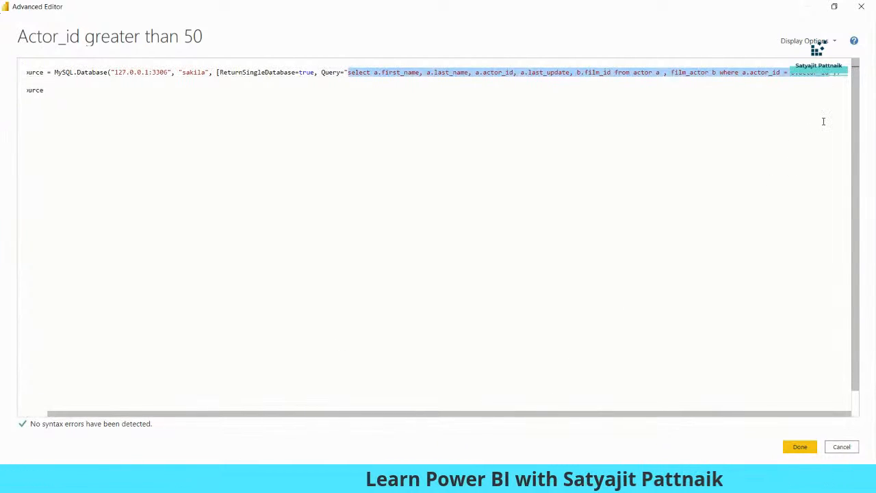
{"action": "key", "text": "BackSpace"}
{"action": "type", "text": "select a.first_name, a.last_name from actor a where a.actor_id > 50"}
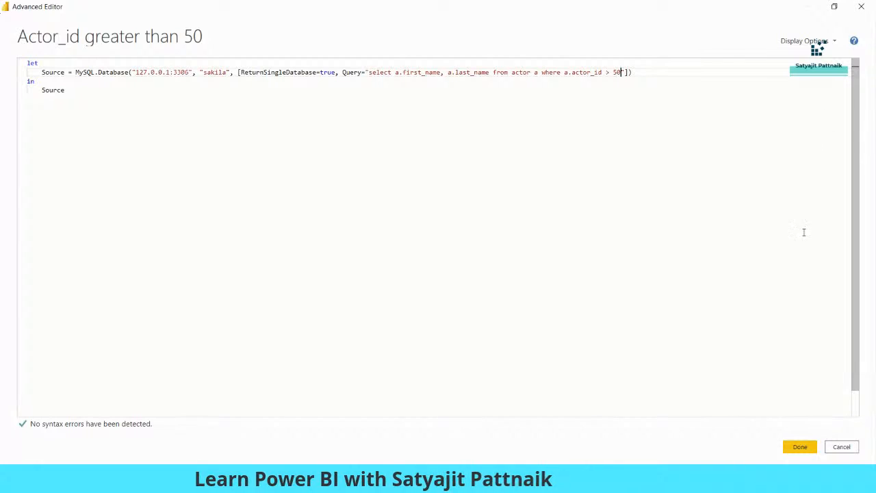
{"action": "left_click", "coordinate": [800, 446]}
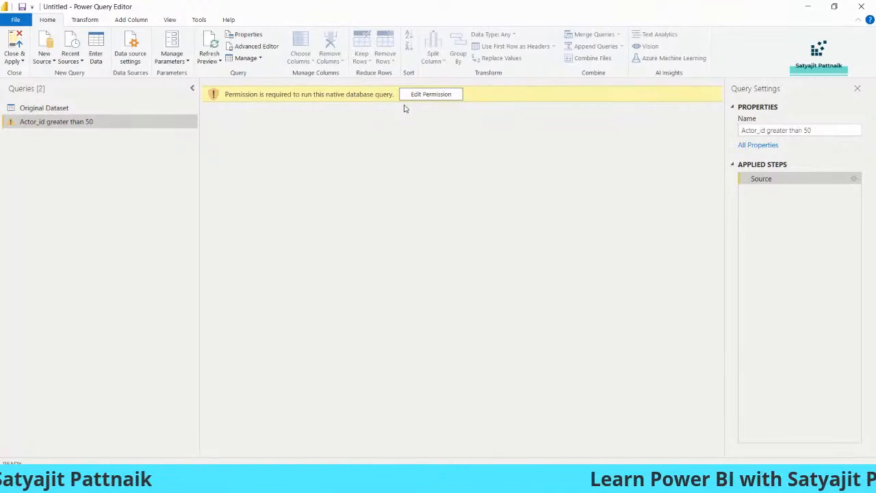
Step: Grant permission and run the native query so the preview shows actors' first and last names
{"action": "left_click", "coordinate": [431, 94]}
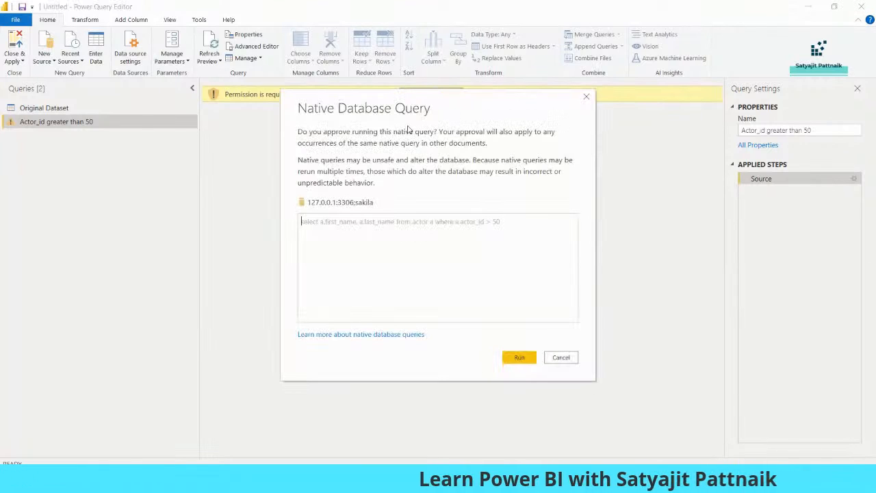
{"action": "left_click", "coordinate": [523, 361]}
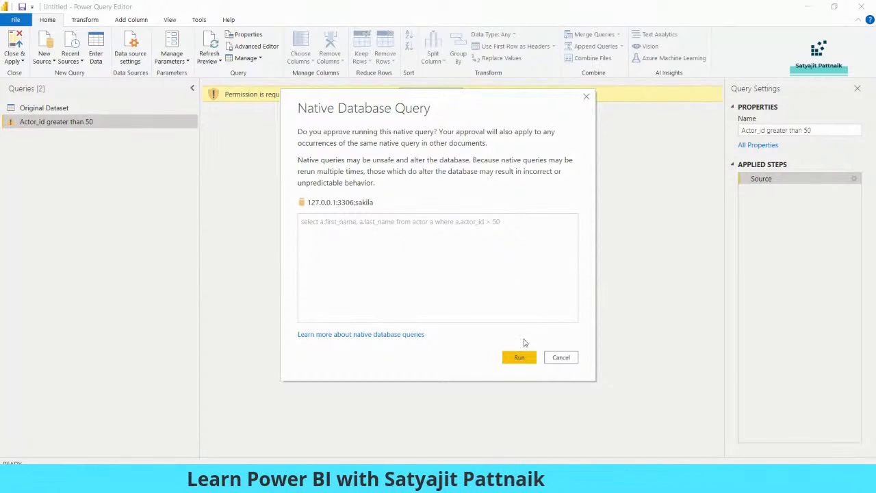
{"action": "left_click", "coordinate": [519, 358]}
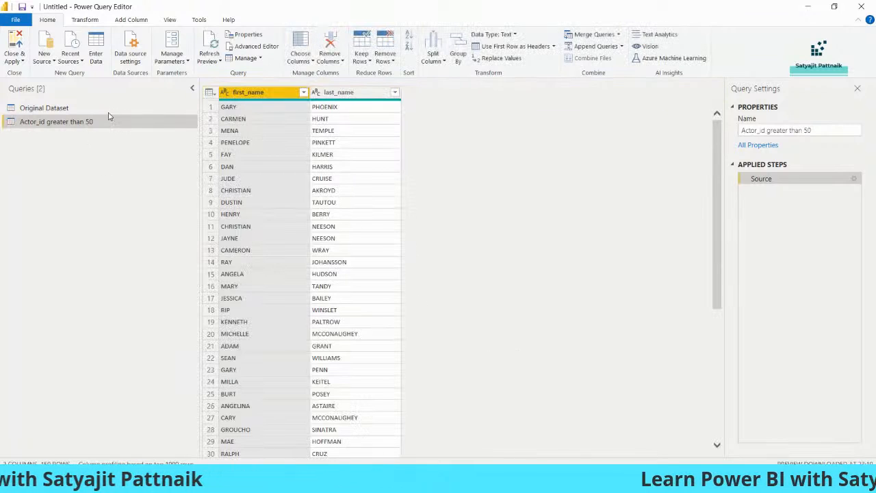
{"action": "left_click", "coordinate": [43, 108]}
{"action": "left_click", "coordinate": [55, 121]}
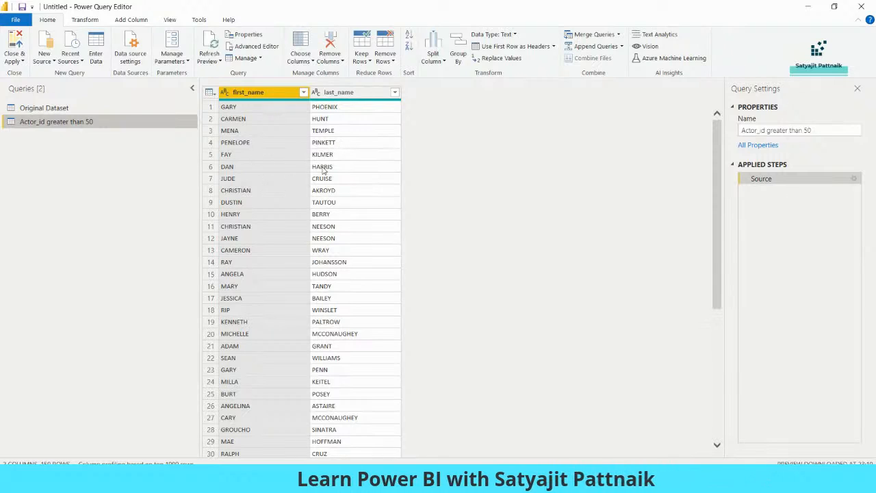
{"action": "left_click", "coordinate": [441, 481]}
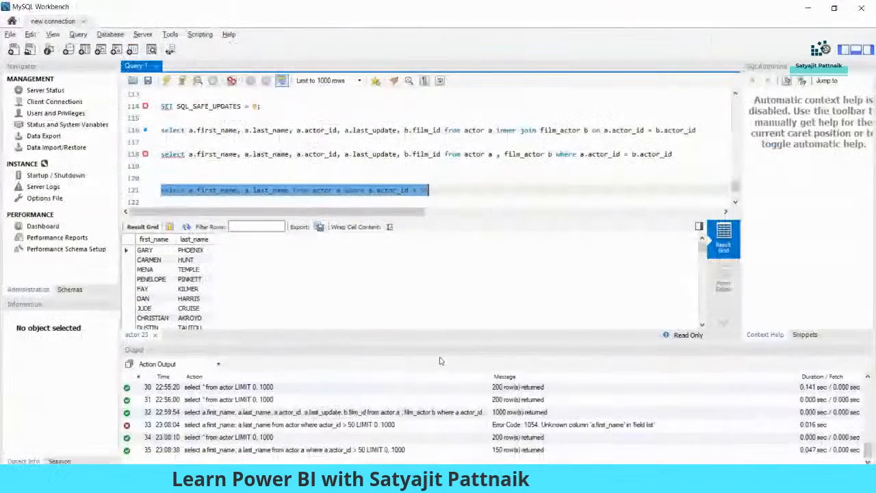
Step: Change line 121 to select a.first_name, a.actor_id, a.last_update and execute it, returning 150 rows
{"action": "left_click", "coordinate": [458, 187]}
{"action": "left_click_drag", "start_coordinate": [290, 190], "coordinate": [245, 190]}
{"action": "type", "text": "a.actor_id, a."}
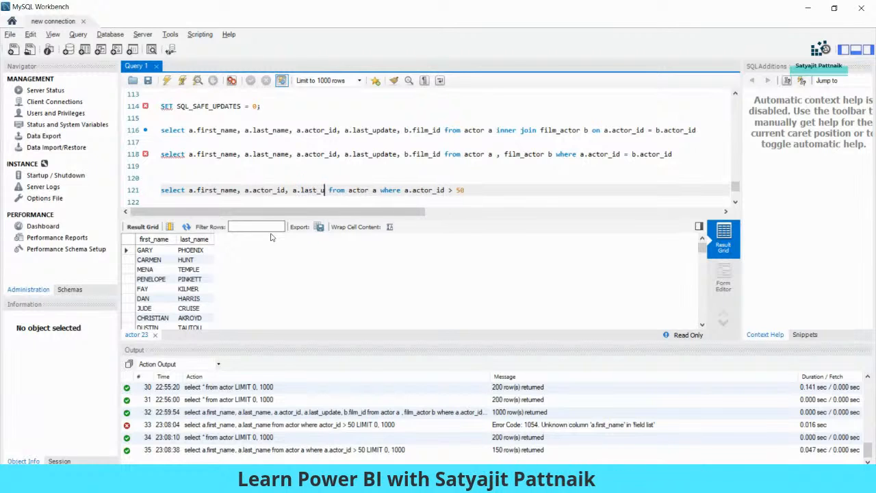
{"action": "key", "text": "shift+End"}
{"action": "key", "text": "ctrl+c"}
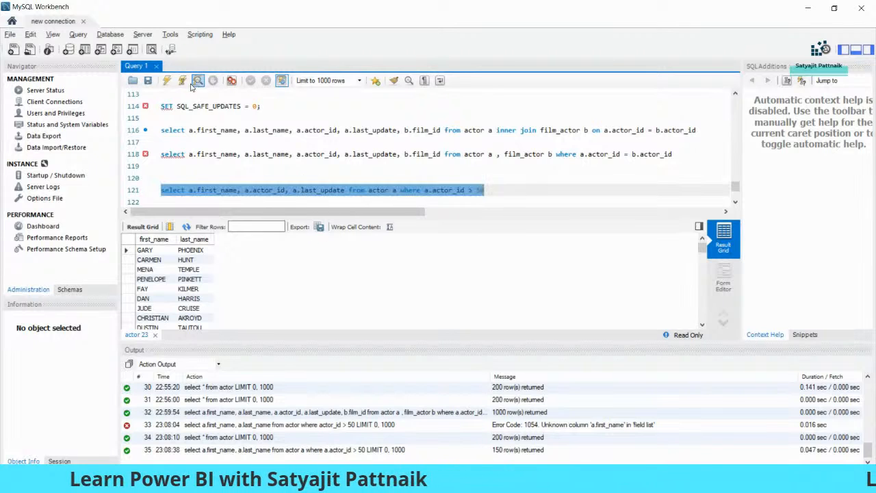
{"action": "left_click", "coordinate": [167, 80]}
{"action": "key", "text": "alt+Tab"}
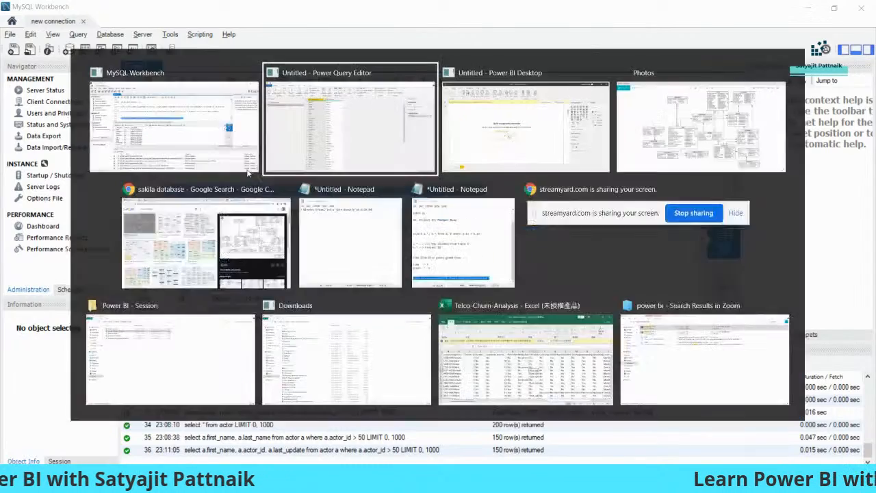
{"action": "right_click", "coordinate": [110, 123]}
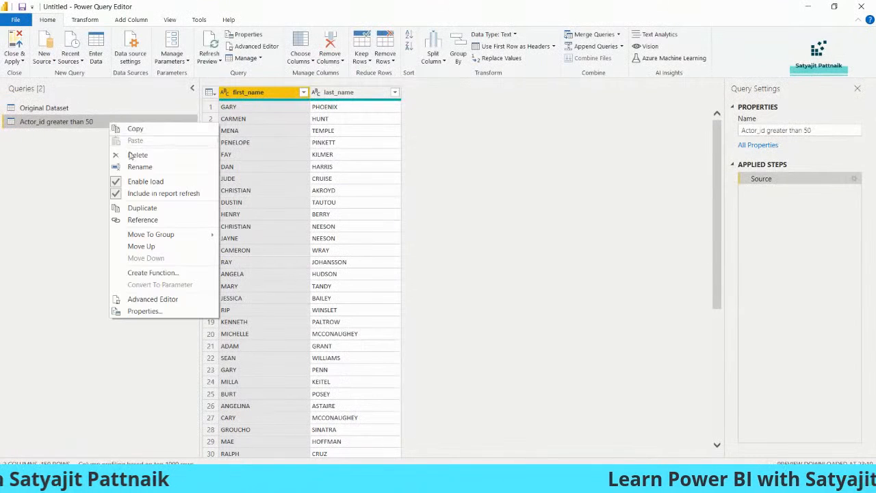
Step: Duplicate the Actor_id greater than 50 query and name the copy QUery3
{"action": "left_click", "coordinate": [142, 208]}
{"action": "double_click", "coordinate": [70, 136]}
{"action": "type", "text": "O"}
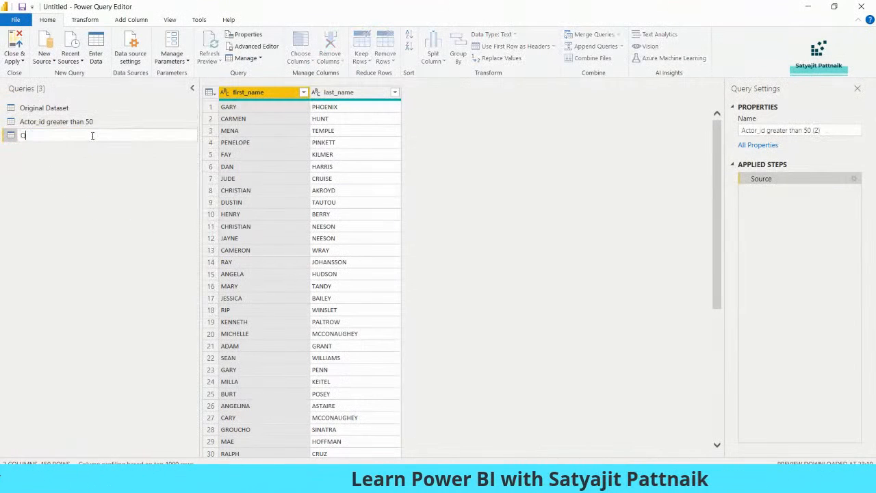
{"action": "type", "text": "uery3"}
{"action": "key", "text": "Return"}
Step: Paste the first_name, actor_id, last_update SQL into QUery3, run the native query, and apply changes
{"action": "right_click", "coordinate": [92, 136]}
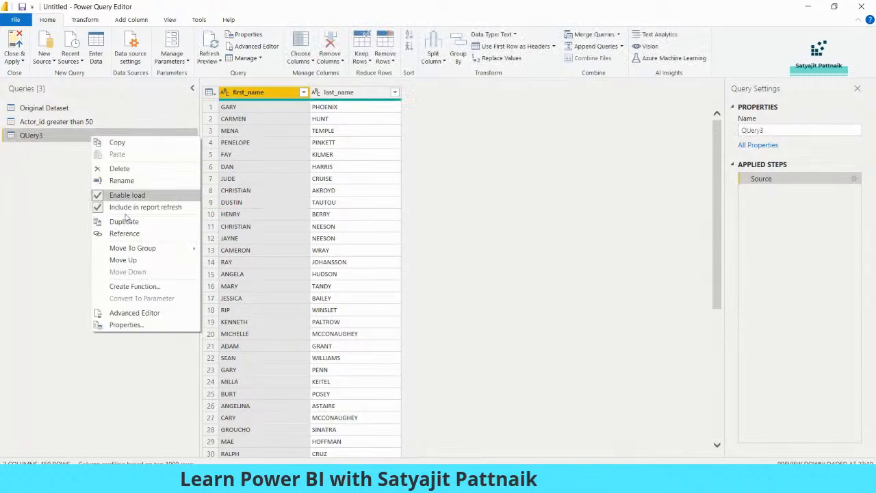
{"action": "left_click", "coordinate": [116, 313]}
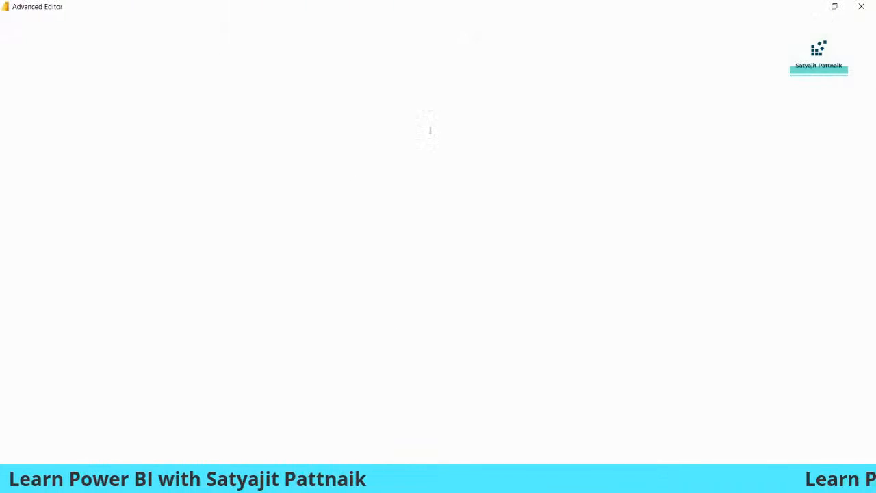
{"action": "left_click_drag", "start_coordinate": [370, 73], "coordinate": [608, 72]}
{"action": "key", "text": "ctrl+v"}
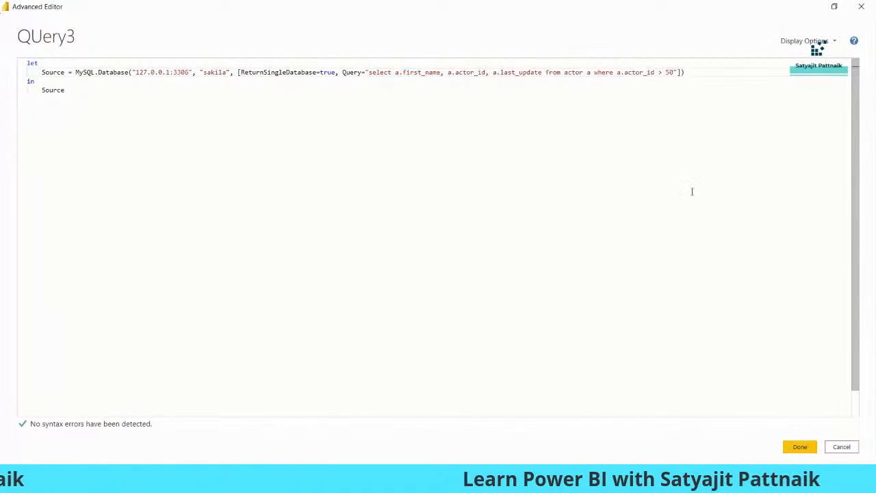
{"action": "left_click", "coordinate": [799, 446]}
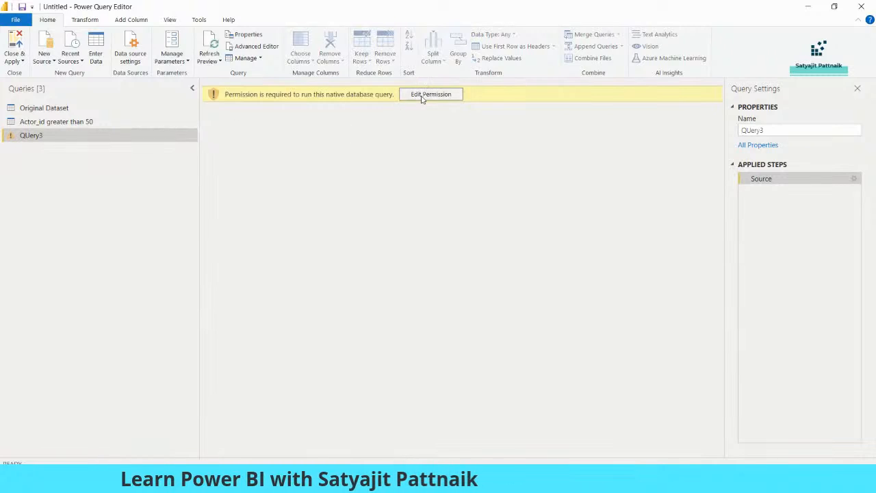
{"action": "left_click", "coordinate": [430, 93]}
{"action": "left_click", "coordinate": [515, 360]}
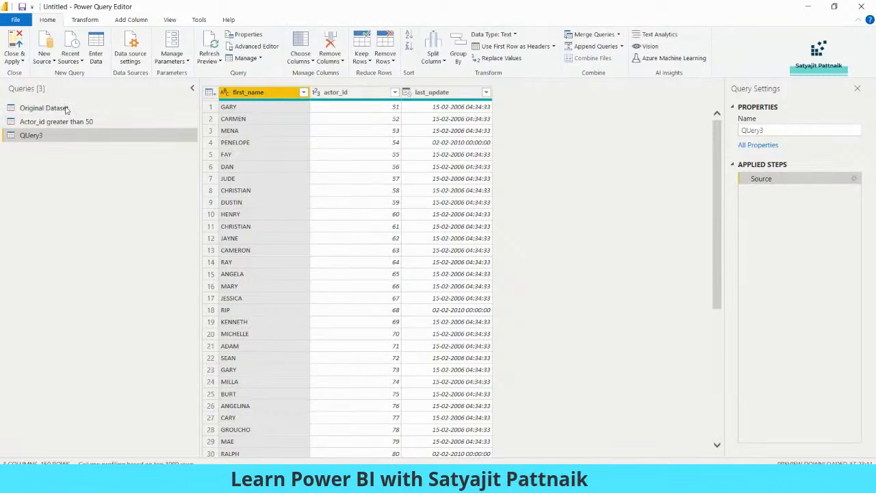
{"action": "left_click", "coordinate": [11, 57]}
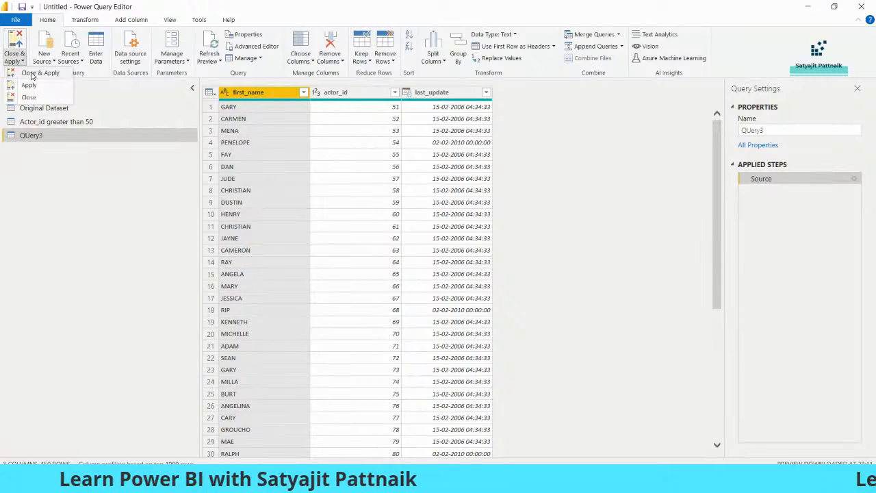
{"action": "left_click", "coordinate": [31, 73]}
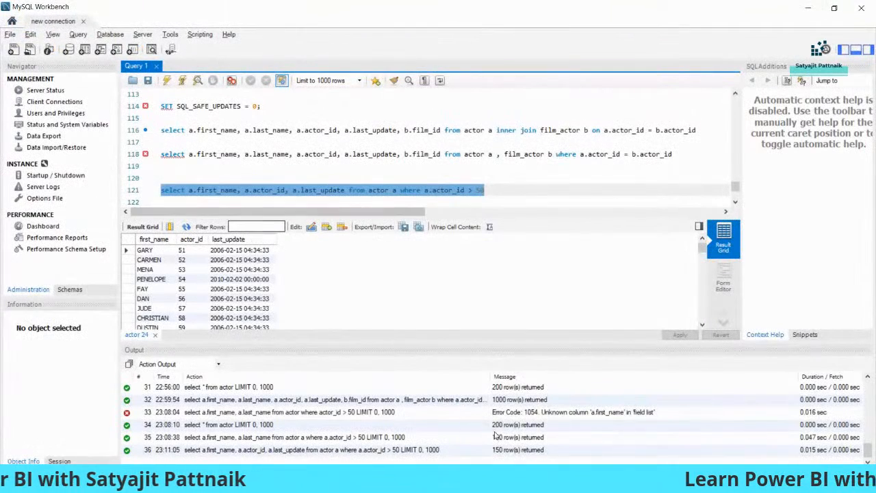
Step: Bring the Power BI Desktop report forward, now listing Actor_id greater than 50, Original Dataset and QUery3
{"action": "left_click", "coordinate": [551, 407]}
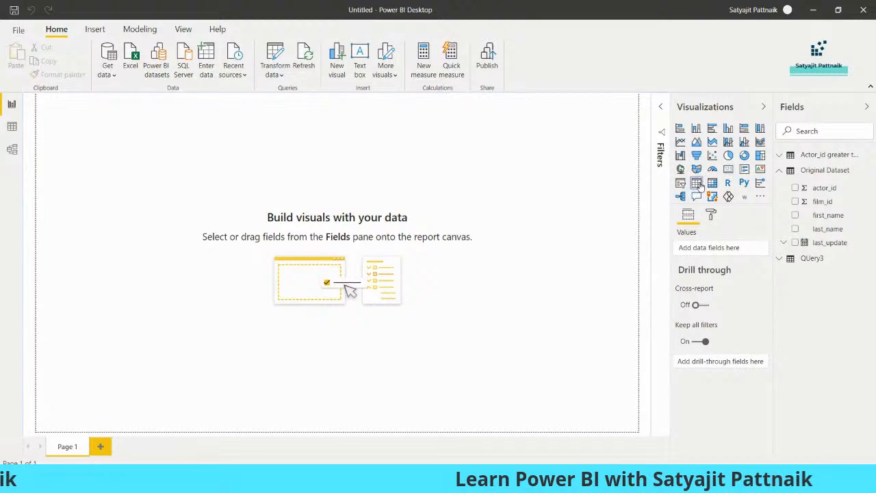
Step: Place a table visual and add actor_id, first_name, last_name, last_update and film_id to it
{"action": "left_click_drag", "start_coordinate": [146, 207], "coordinate": [408, 350]}
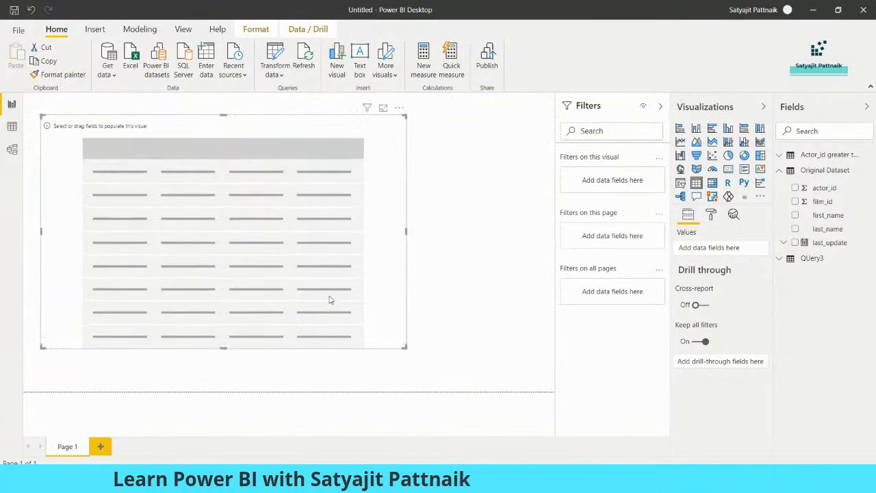
{"action": "left_click_drag", "start_coordinate": [331, 299], "coordinate": [366, 310]}
{"action": "left_click", "coordinate": [815, 155]}
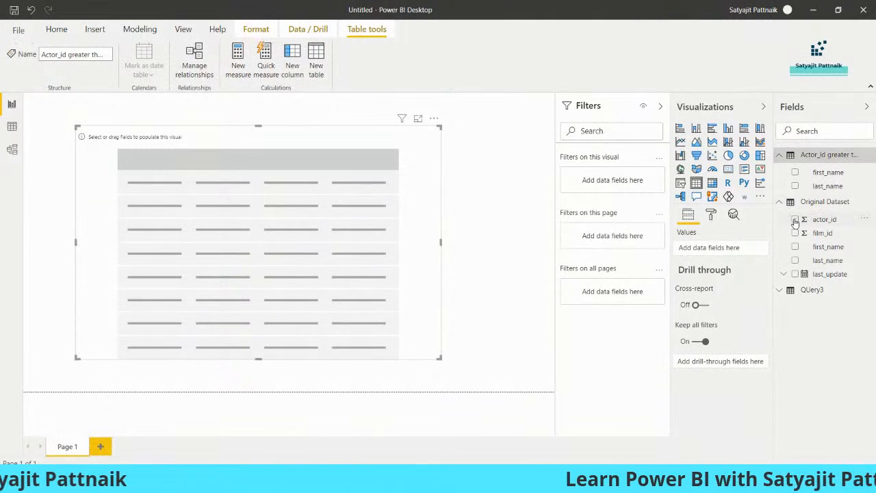
{"action": "left_click", "coordinate": [795, 219]}
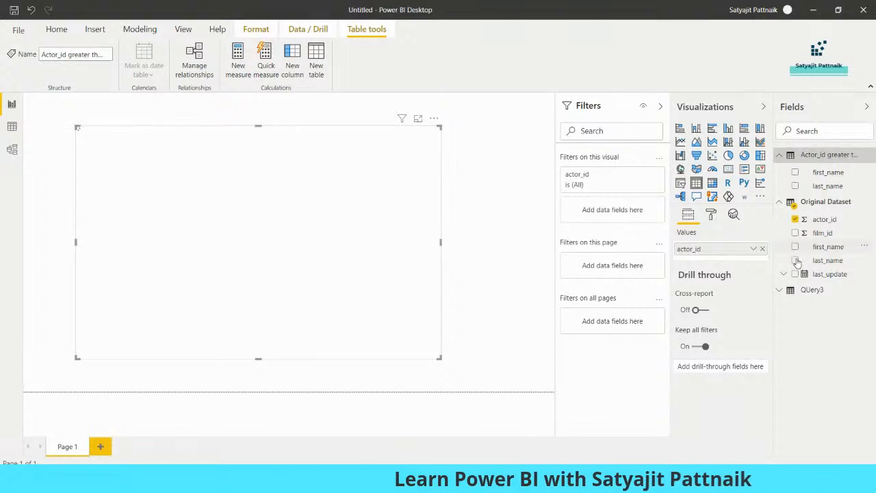
{"action": "left_click", "coordinate": [795, 247]}
{"action": "left_click", "coordinate": [795, 260]}
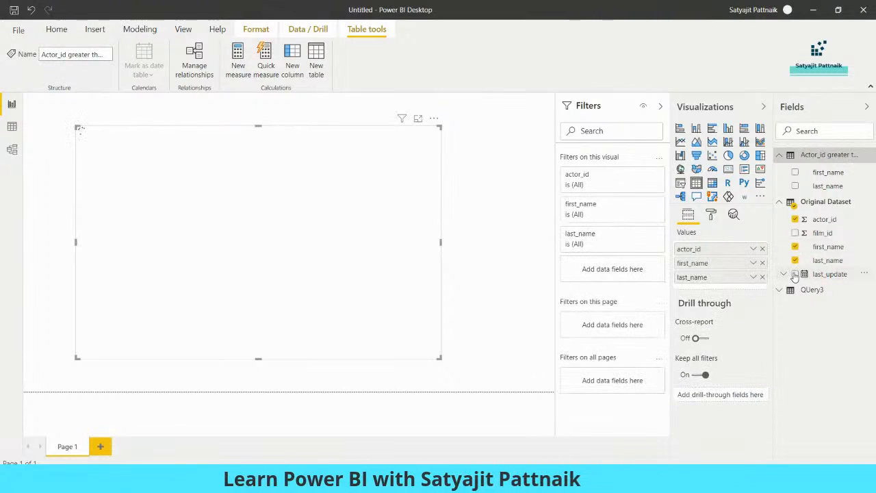
{"action": "left_click", "coordinate": [794, 274]}
{"action": "left_click", "coordinate": [795, 233]}
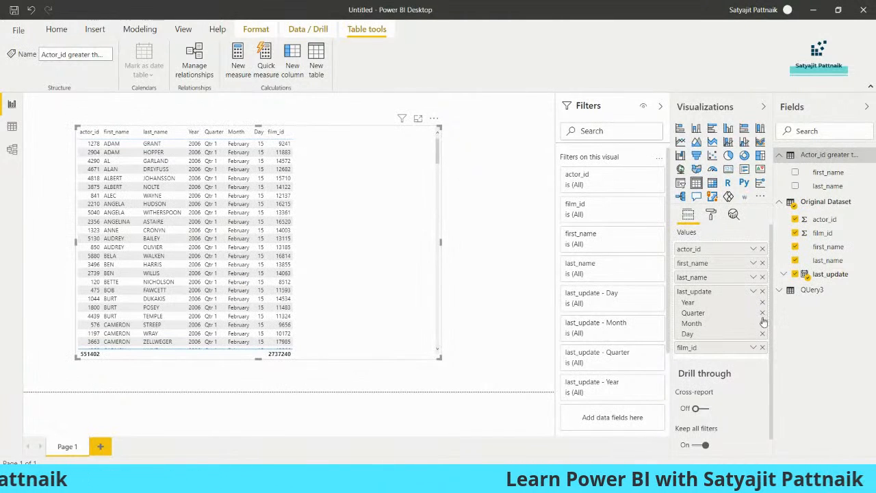
Step: Remove Quarter and Month from the last_update hierarchy, leaving Year and Day
{"action": "left_click", "coordinate": [763, 314]}
{"action": "left_click", "coordinate": [763, 313]}
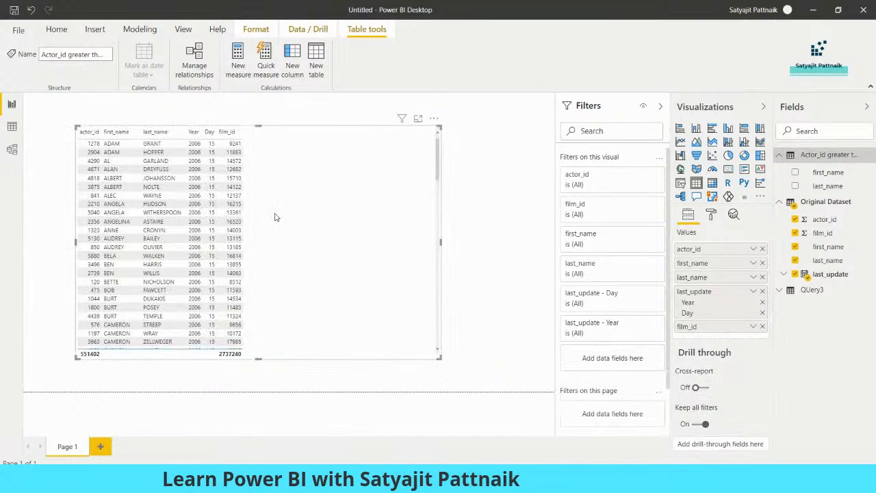
{"action": "left_click_drag", "start_coordinate": [439, 358], "coordinate": [254, 356]}
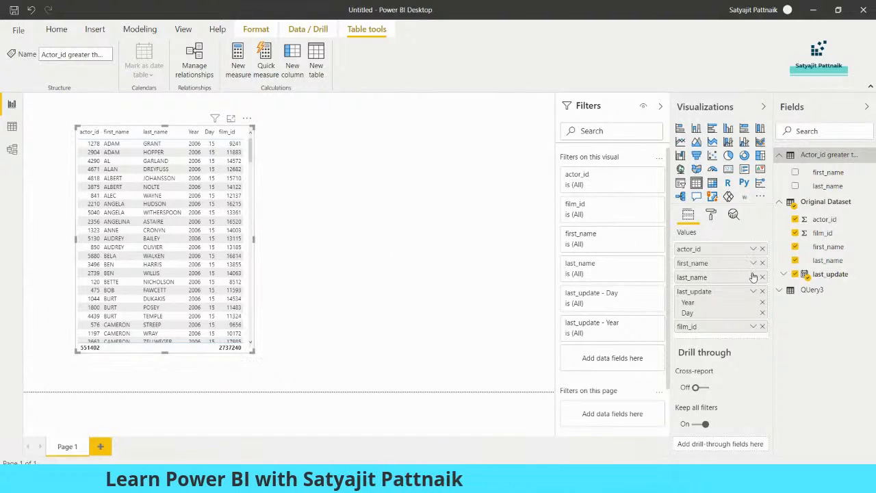
{"action": "left_click", "coordinate": [753, 326]}
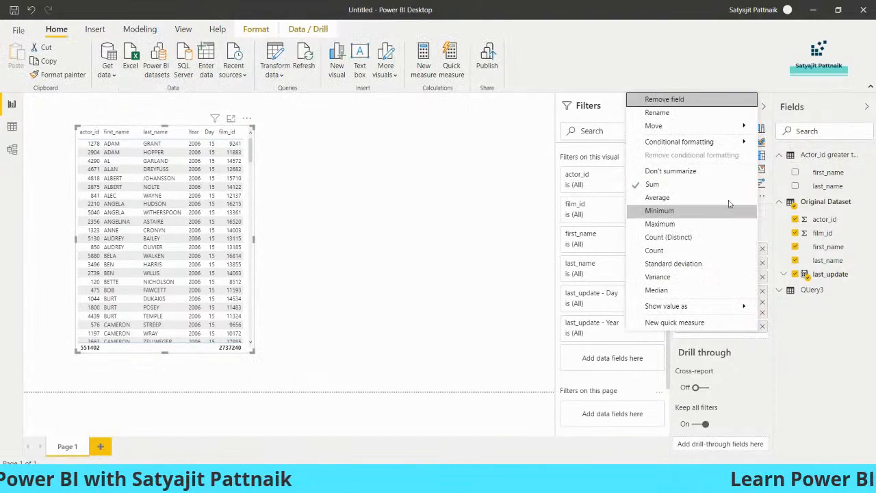
Step: Stop summing actor_id in the table and make the visual slightly narrower
{"action": "left_click", "coordinate": [670, 171]}
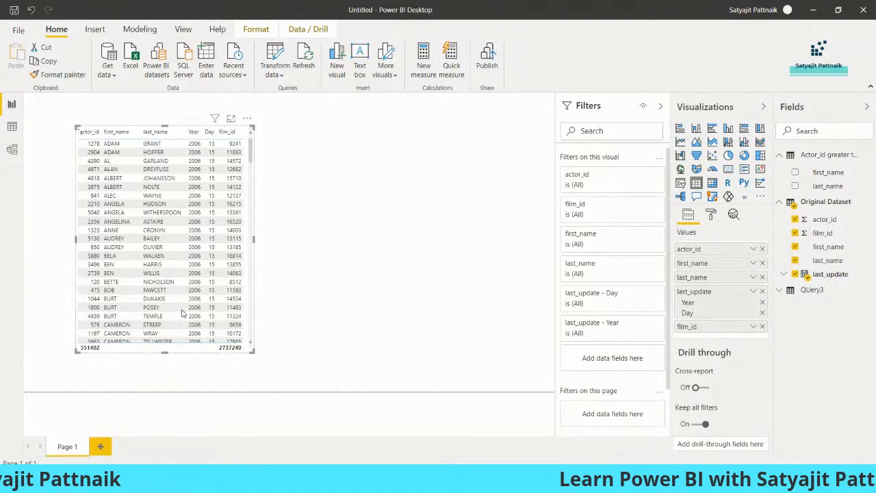
{"action": "left_click", "coordinate": [753, 250]}
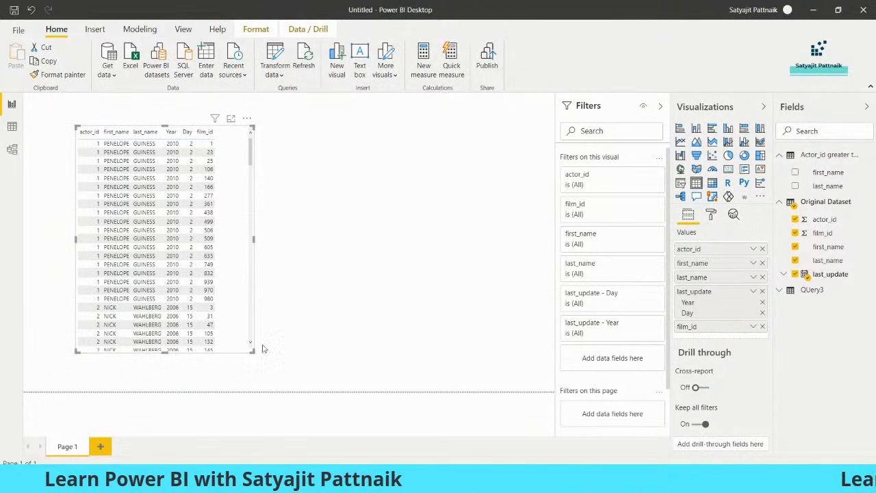
{"action": "left_click_drag", "start_coordinate": [254, 352], "coordinate": [231, 354]}
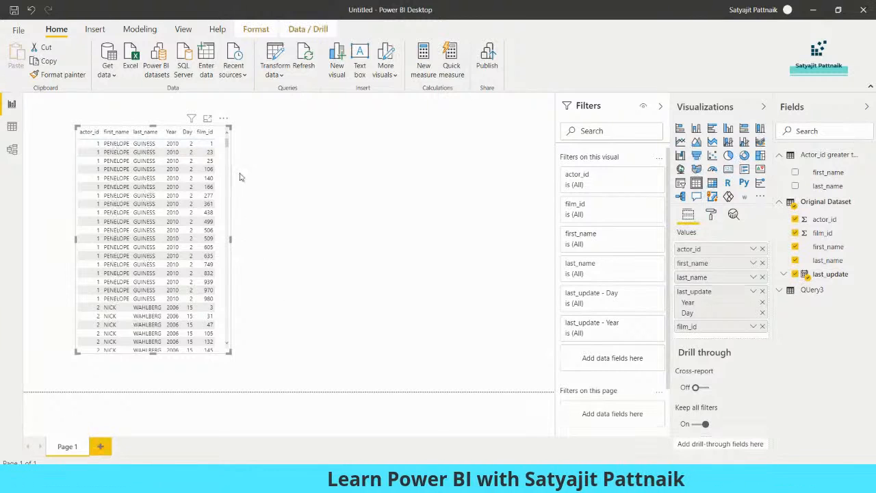
{"action": "left_click", "coordinate": [371, 318]}
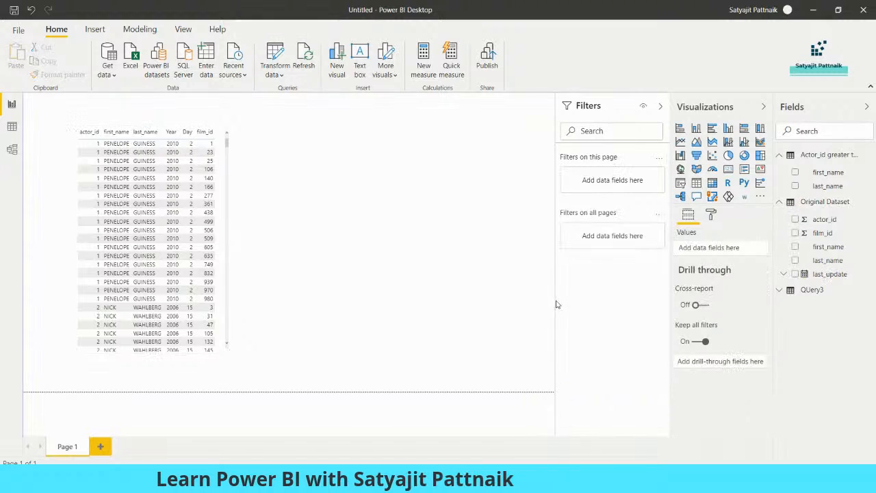
Step: Review the page format options, deselect the visual, and switch to MySQL Workbench
{"action": "left_click", "coordinate": [711, 215]}
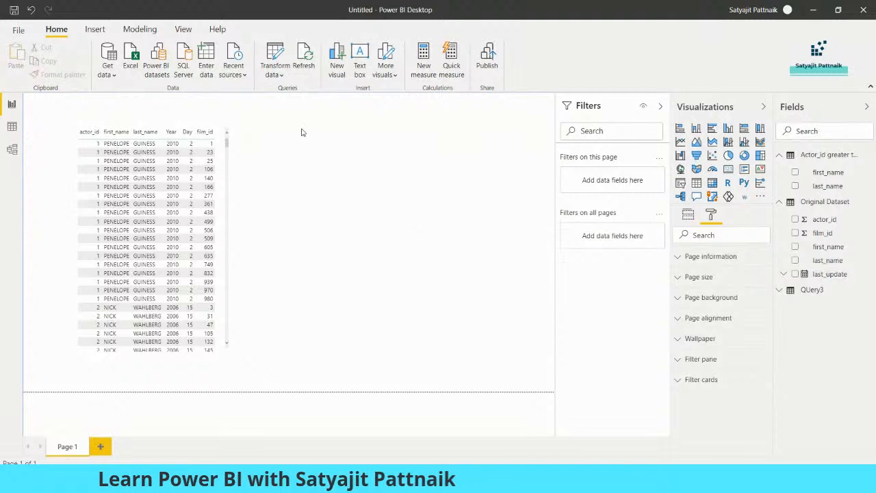
{"action": "left_click", "coordinate": [222, 213]}
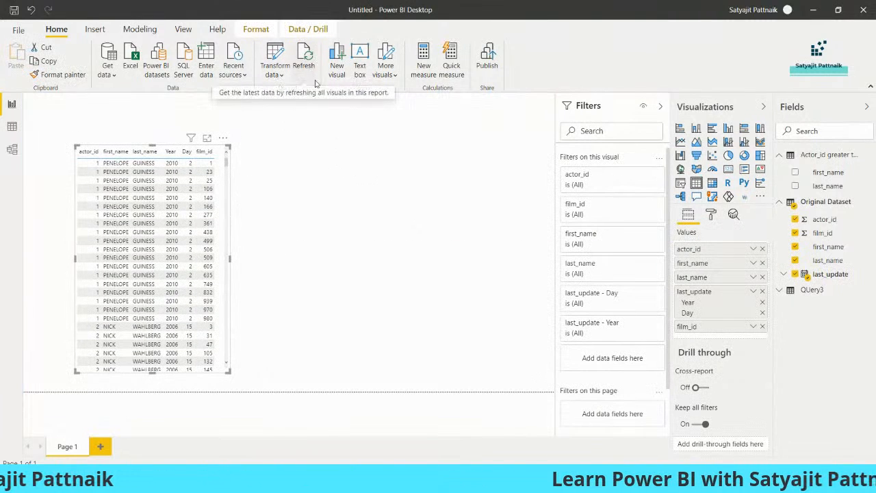
{"action": "left_click", "coordinate": [288, 276]}
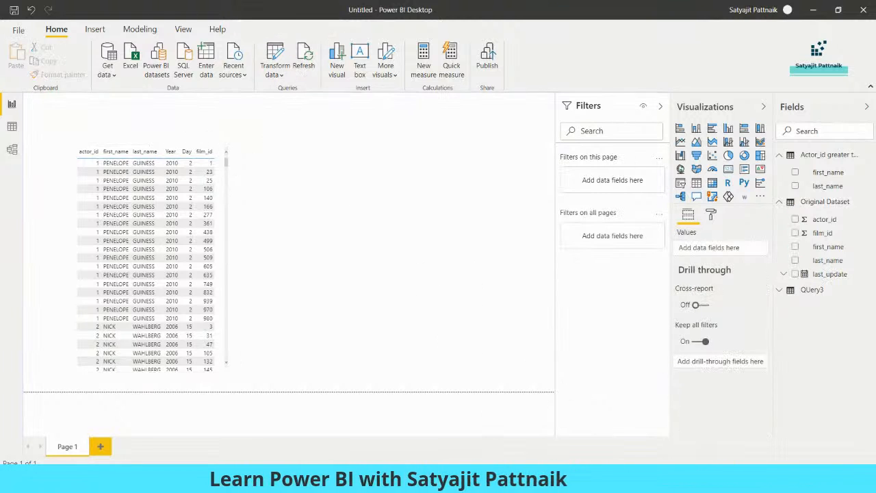
{"action": "left_click", "coordinate": [496, 479]}
{"action": "left_click", "coordinate": [499, 189]}
Step: Run the line 124 lookup to confirm no actor with id 9999 exists yet
{"action": "scroll", "coordinate": [499, 190], "scroll_direction": "down", "scroll_amount": 2}
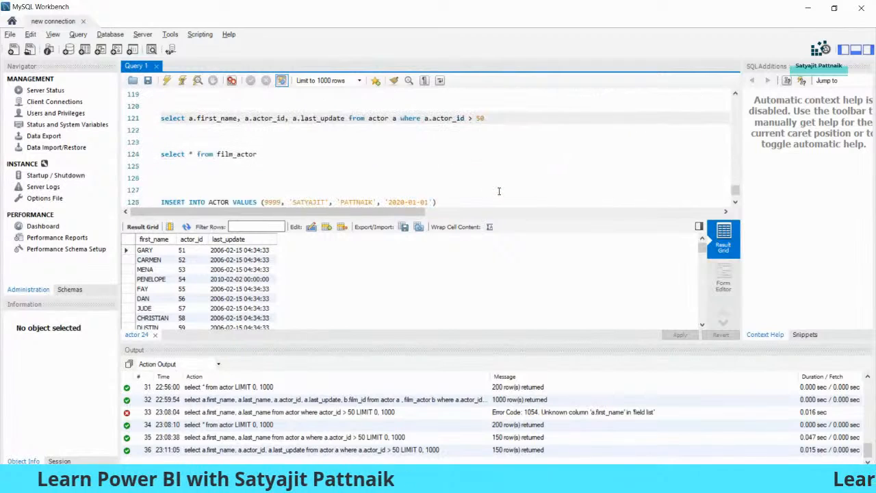
{"action": "scroll", "coordinate": [473, 180], "scroll_direction": "down", "scroll_amount": 1}
{"action": "left_click", "coordinate": [266, 168]}
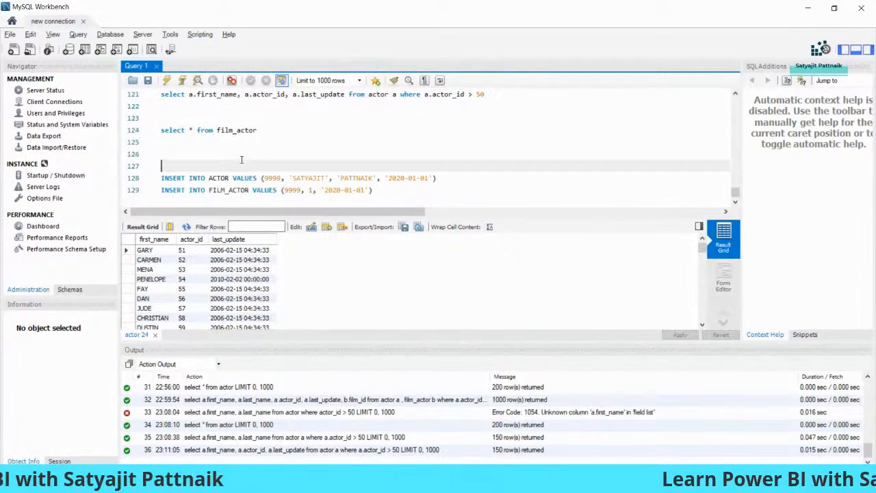
{"action": "left_click", "coordinate": [197, 179]}
{"action": "left_click_drag", "start_coordinate": [162, 179], "coordinate": [447, 173]}
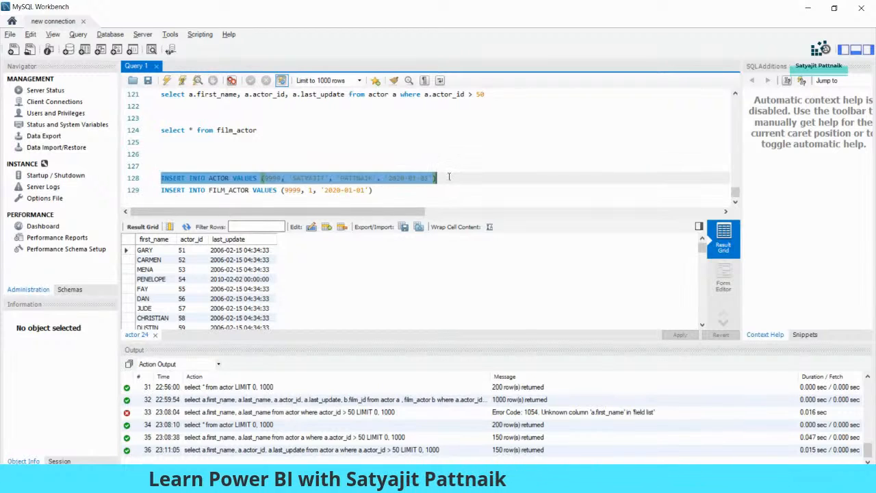
{"action": "left_click", "coordinate": [390, 191]}
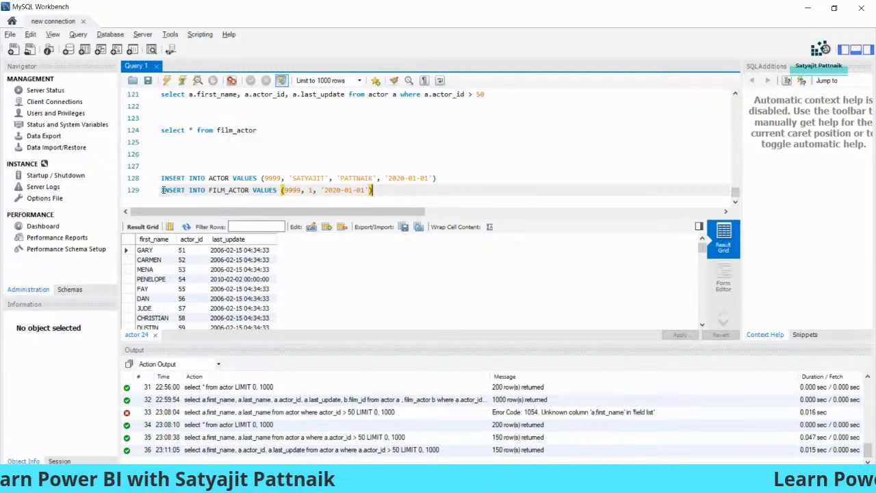
{"action": "left_click", "coordinate": [277, 179]}
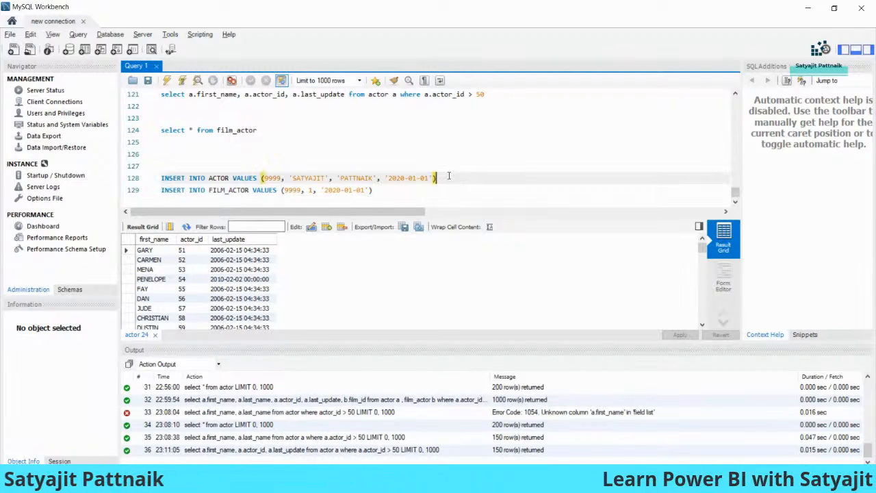
{"action": "double_click", "coordinate": [272, 179]}
{"action": "left_click", "coordinate": [234, 131]}
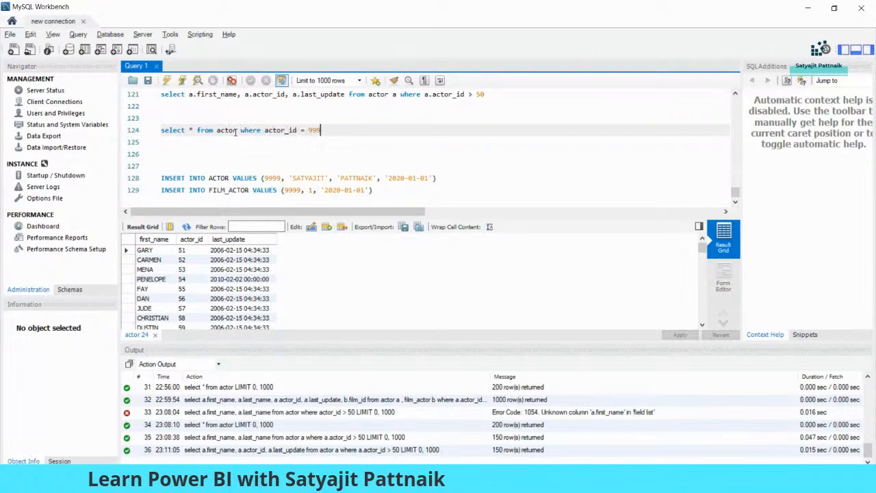
{"action": "key", "text": "shift+Home"}
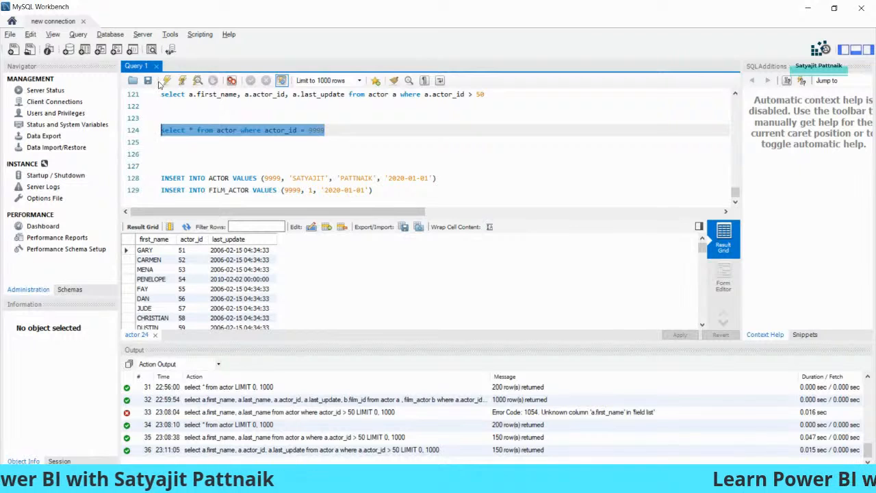
{"action": "left_click", "coordinate": [167, 80]}
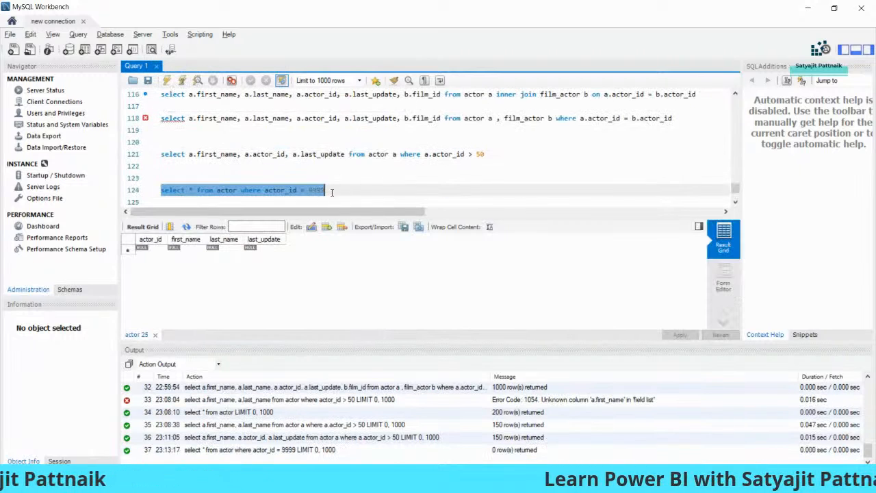
Step: Insert actor 9999 into ACTOR and its film 1 row into FILM_ACTOR
{"action": "left_click_drag", "start_coordinate": [370, 168], "coordinate": [396, 191]}
{"action": "left_click", "coordinate": [166, 81]}
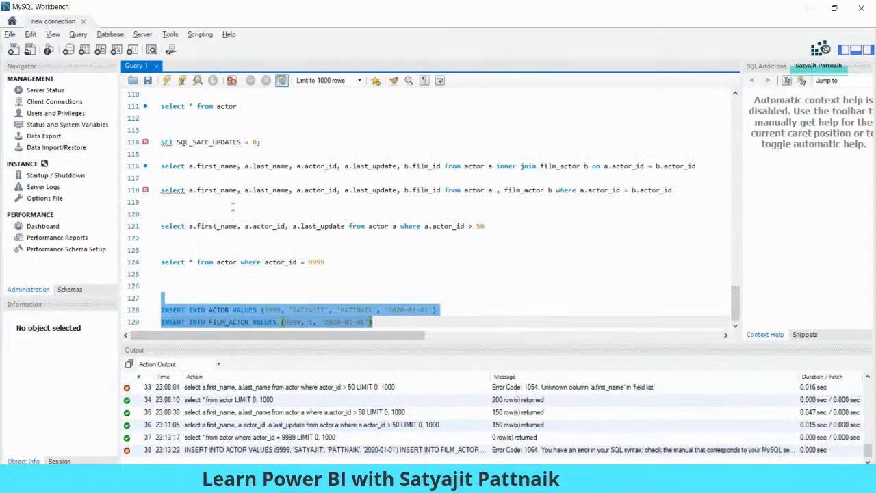
{"action": "left_click", "coordinate": [452, 311]}
{"action": "key", "text": "shift+Home"}
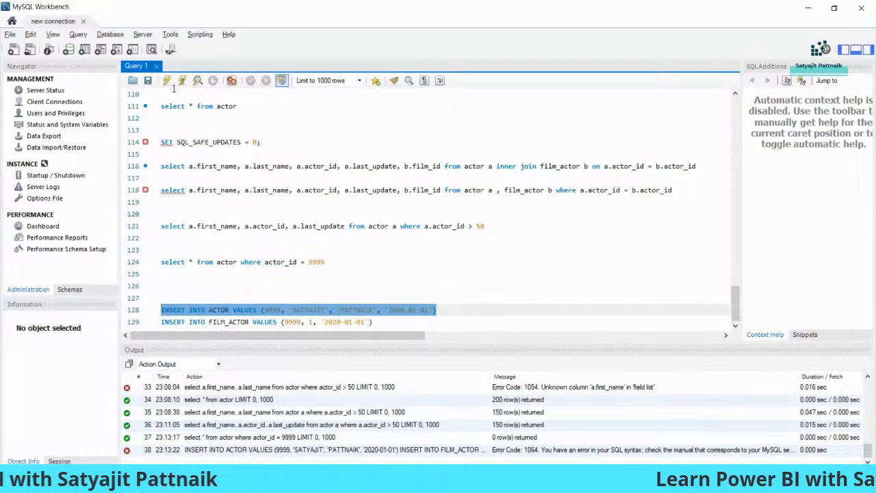
{"action": "key", "text": "ctrl+Return"}
{"action": "left_click", "coordinate": [412, 321]}
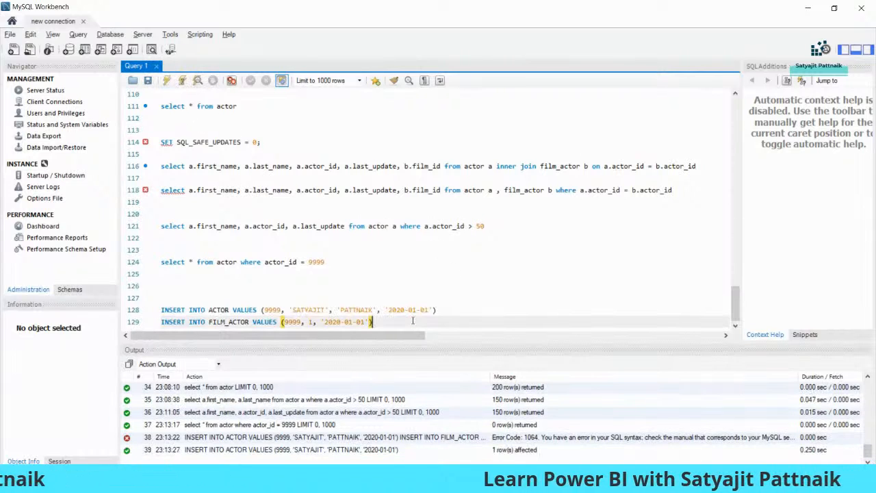
{"action": "key", "text": "shift+Home"}
{"action": "left_click", "coordinate": [167, 81]}
Step: Add a commit statement on a new line below the inserts
{"action": "left_click", "coordinate": [392, 322]}
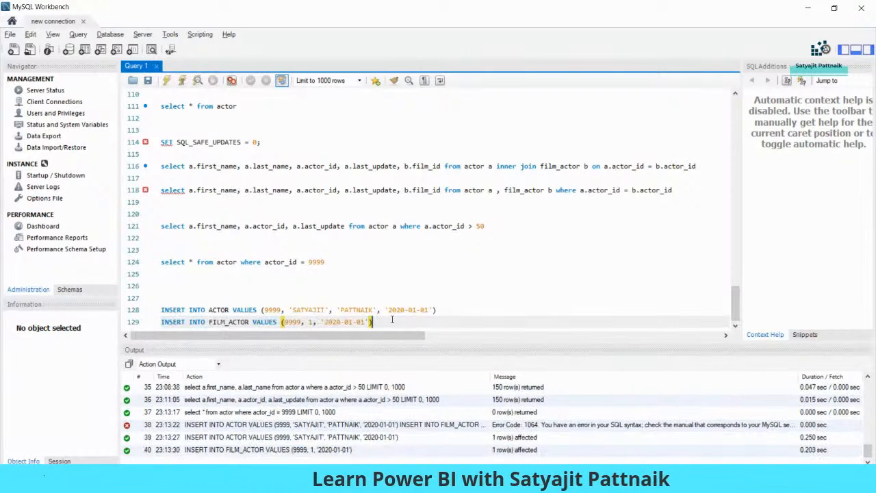
{"action": "key", "text": "Return"}
{"action": "key", "text": "Return"}
{"action": "type", "text": "co"}
{"action": "key", "text": "shift+Home"}
Step: Commit the inserts and re-run the actor_id 9999 lookup, which now returns one row
{"action": "left_click", "coordinate": [167, 81]}
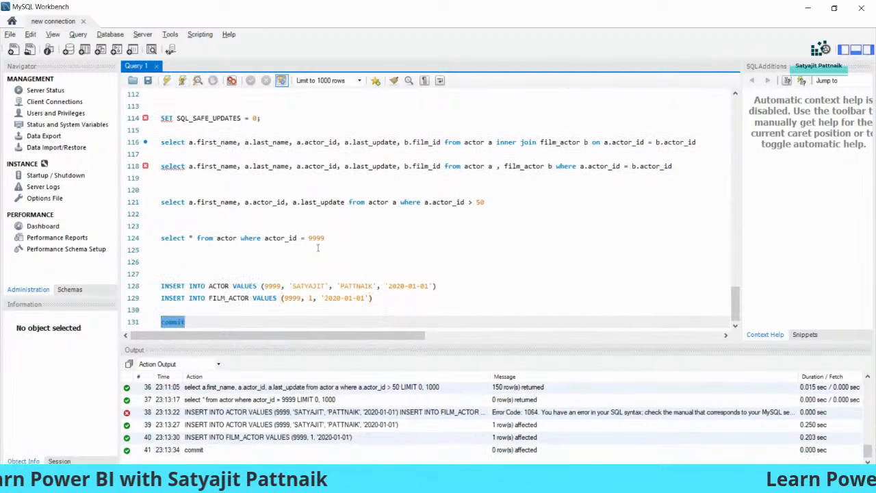
{"action": "left_click_drag", "start_coordinate": [343, 237], "coordinate": [161, 236]}
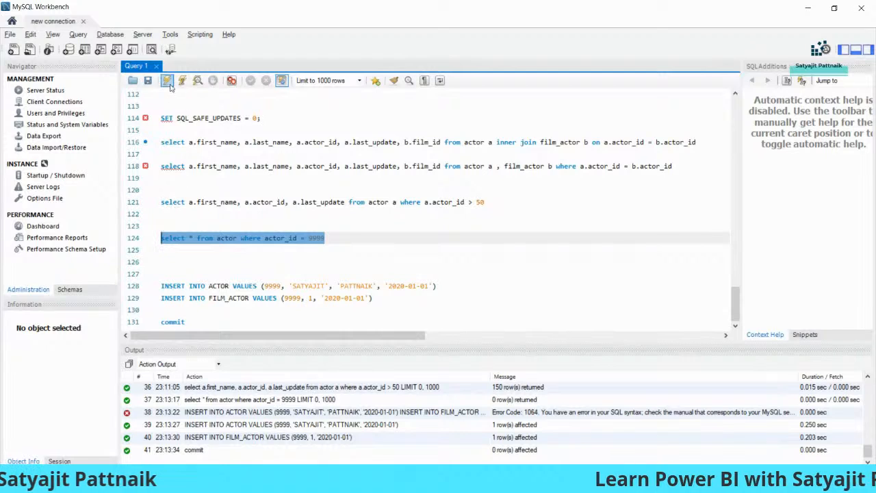
{"action": "left_click", "coordinate": [168, 82]}
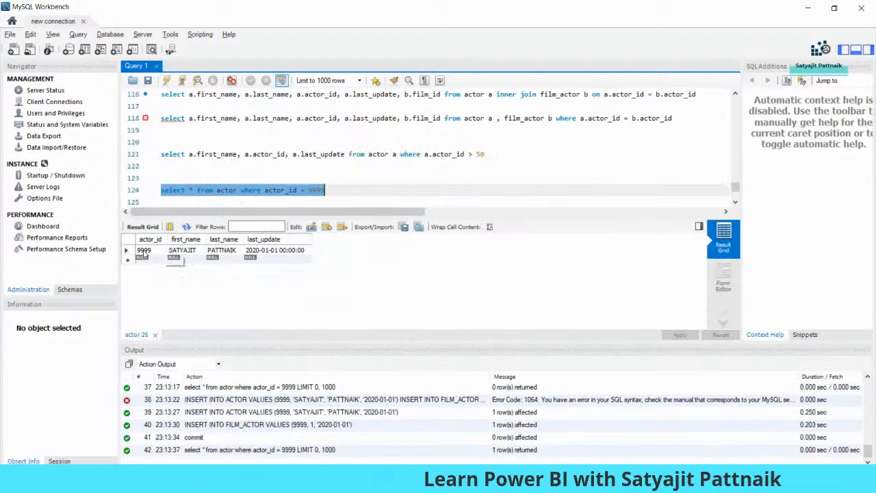
{"action": "left_click", "coordinate": [142, 251]}
{"action": "left_click", "coordinate": [182, 250]}
Step: Compare the 9999 ids in the actor and film_actor insert statements
{"action": "scroll", "coordinate": [357, 166], "scroll_direction": "down", "scroll_amount": 2}
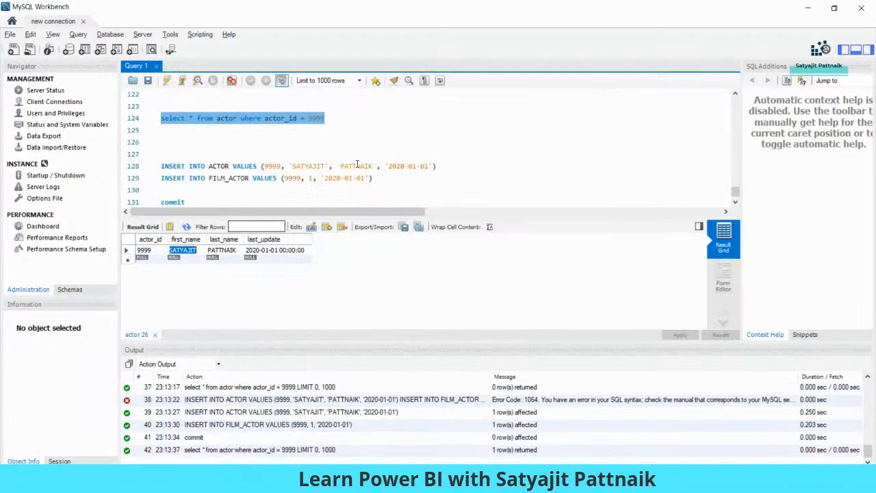
{"action": "left_click", "coordinate": [269, 167]}
{"action": "double_click", "coordinate": [288, 180]}
{"action": "double_click", "coordinate": [273, 167]}
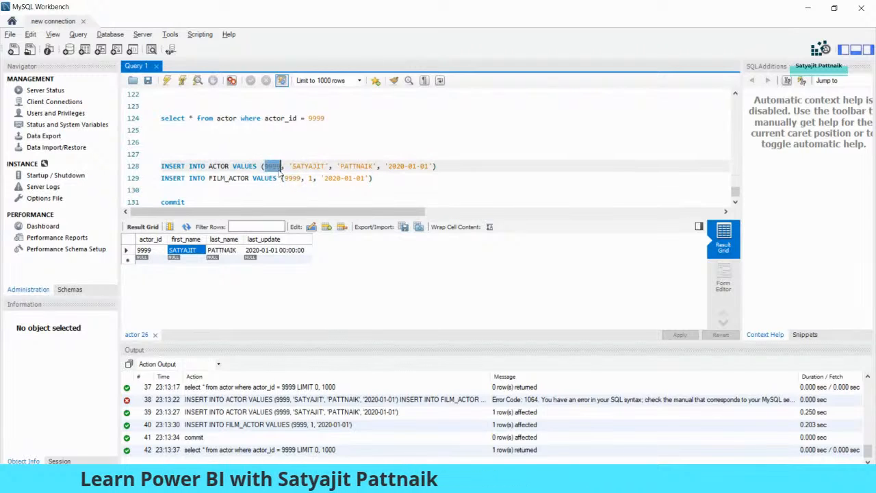
{"action": "double_click", "coordinate": [289, 178]}
Step: Paste a copy of the line 118 actor–film_actor comma-join query below the commit
{"action": "scroll", "coordinate": [346, 170], "scroll_direction": "up", "scroll_amount": 2}
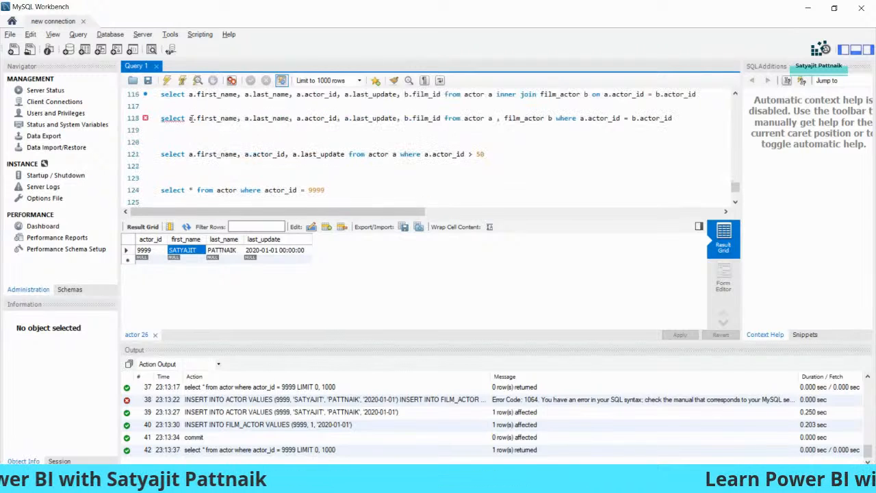
{"action": "scroll", "coordinate": [419, 128], "scroll_direction": "up", "scroll_amount": 1}
{"action": "left_click_drag", "start_coordinate": [695, 130], "coordinate": [256, 130]}
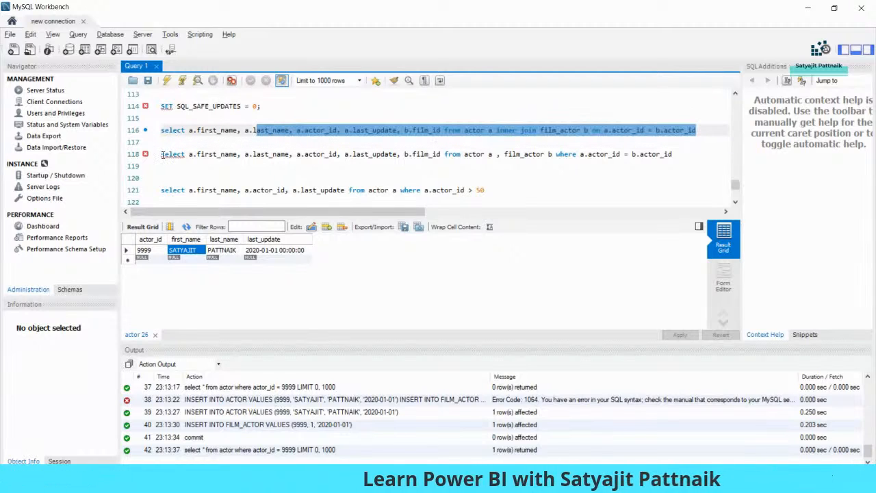
{"action": "left_click_drag", "start_coordinate": [163, 155], "coordinate": [679, 154]}
{"action": "key", "text": "ctrl+c"}
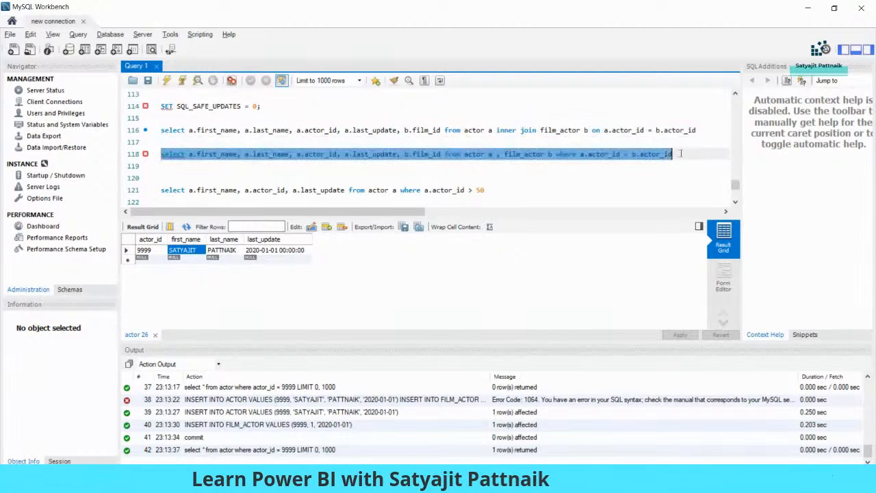
{"action": "left_click", "coordinate": [521, 156]}
{"action": "scroll", "coordinate": [479, 165], "scroll_direction": "down", "scroll_amount": 3}
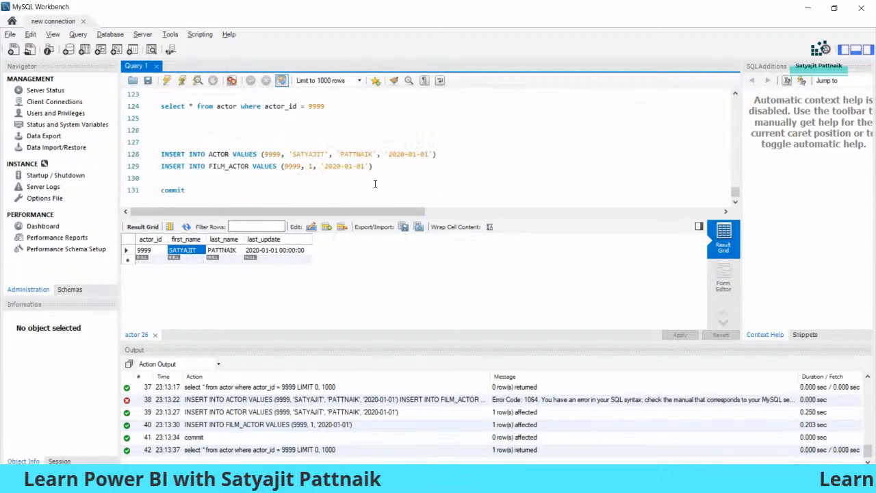
{"action": "left_click", "coordinate": [360, 192]}
{"action": "key", "text": "Return"}
{"action": "key", "text": "Return"}
{"action": "key", "text": "Return"}
{"action": "key", "text": "Return"}
{"action": "key", "text": "ctrl+v"}
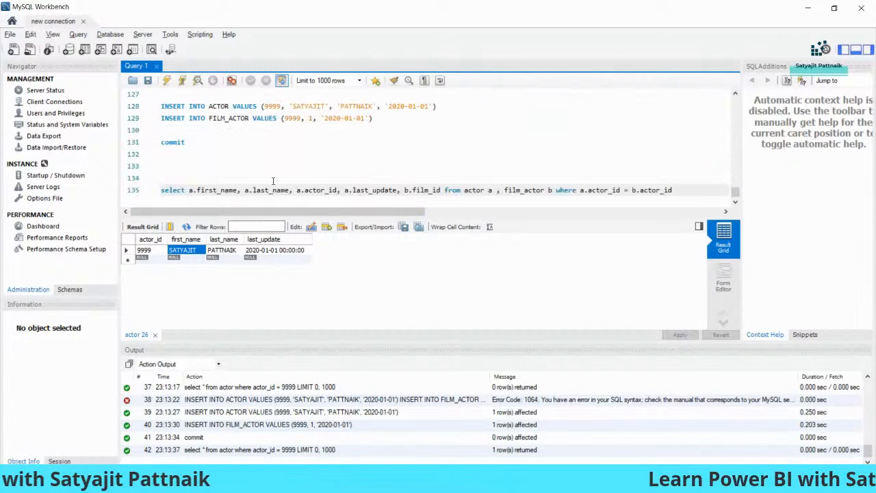
Step: Create new_table from the join query with a CREATE TABLE statement and run it
{"action": "left_click", "coordinate": [272, 180]}
{"action": "type", "text": "create table new_table as"}
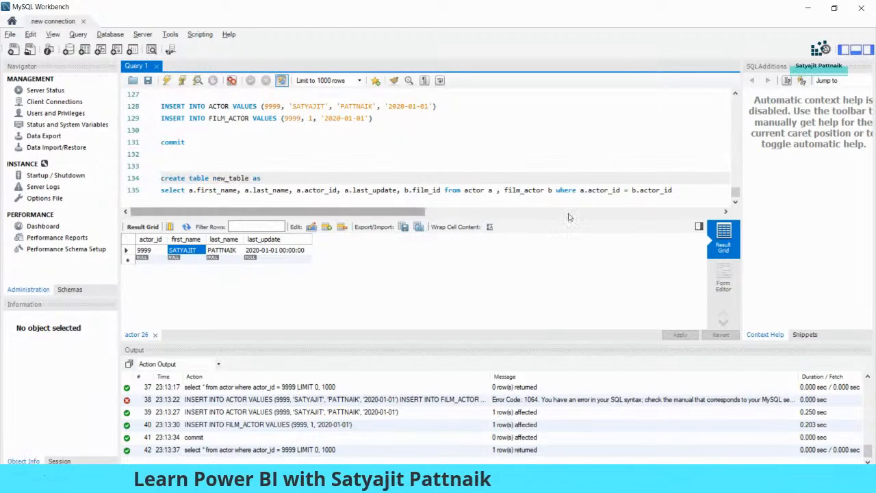
{"action": "left_click_drag", "start_coordinate": [684, 191], "coordinate": [161, 177]}
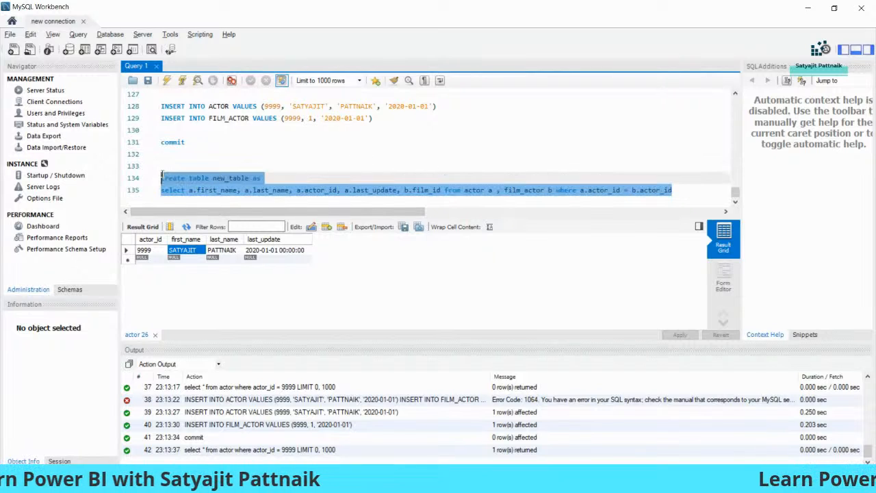
{"action": "key", "text": "ctrl+Return"}
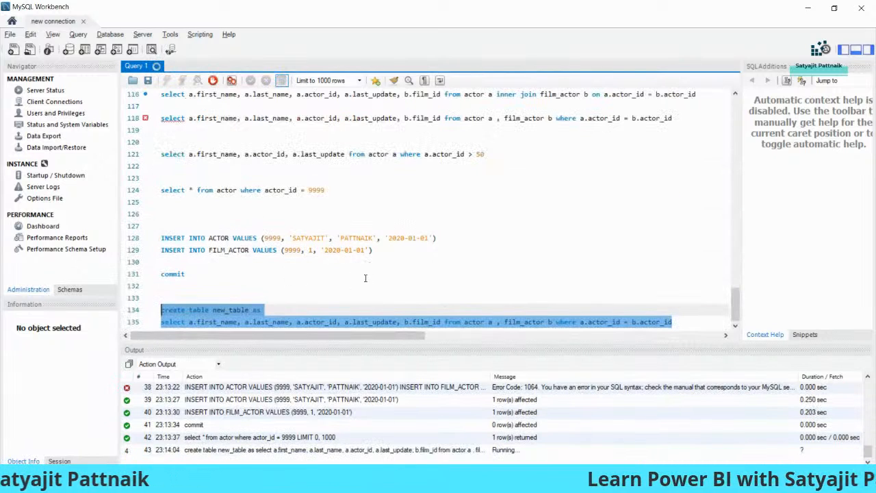
{"action": "double_click", "coordinate": [235, 310]}
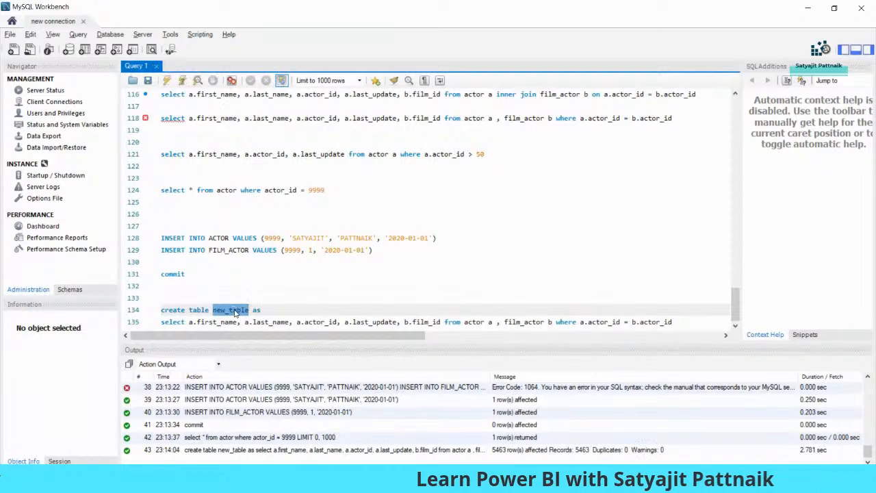
Step: Run SELECT * FROM new_table for actor_id 9999 and check its single returned row
{"action": "left_click", "coordinate": [312, 190]}
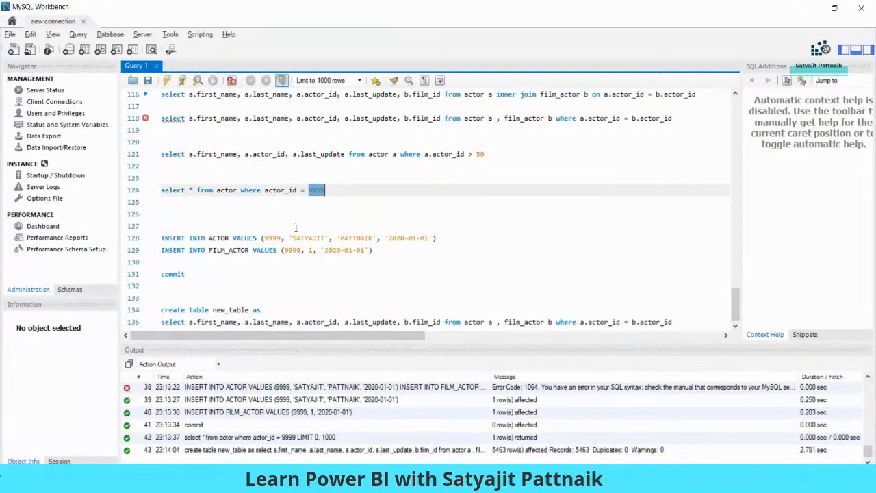
{"action": "left_click", "coordinate": [195, 293]}
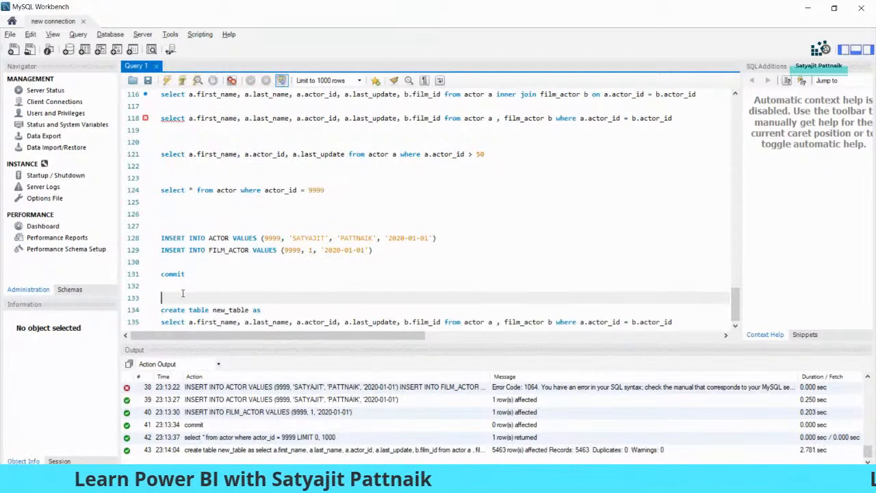
{"action": "key", "text": "Return"}
{"action": "key", "text": "Return"}
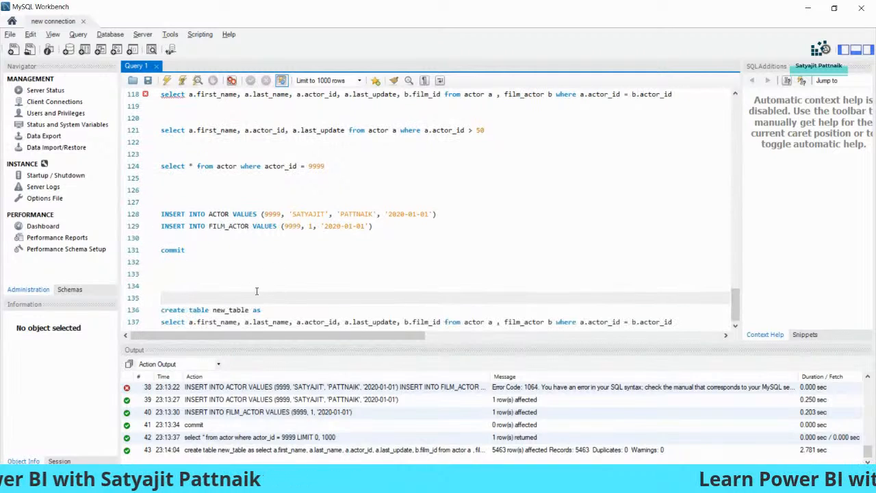
{"action": "left_click", "coordinate": [192, 274]}
{"action": "type", "text": "select * from new_table where actor_id ="}
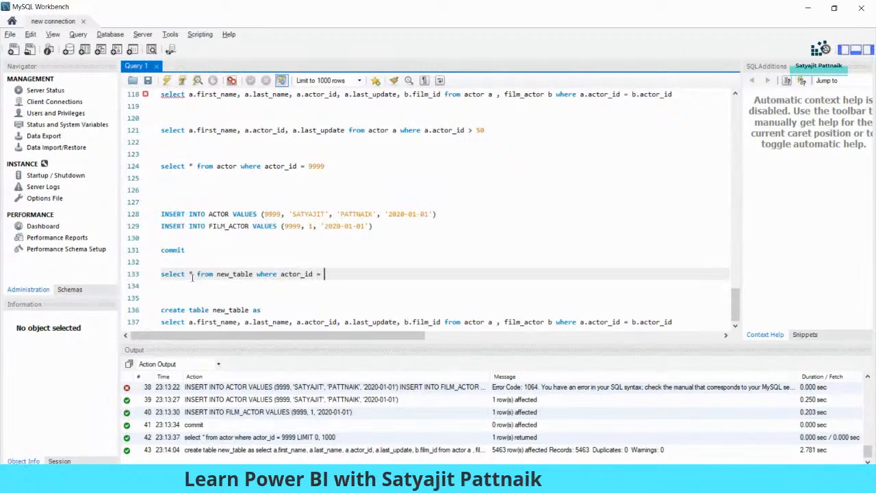
{"action": "triple_click", "coordinate": [193, 274]}
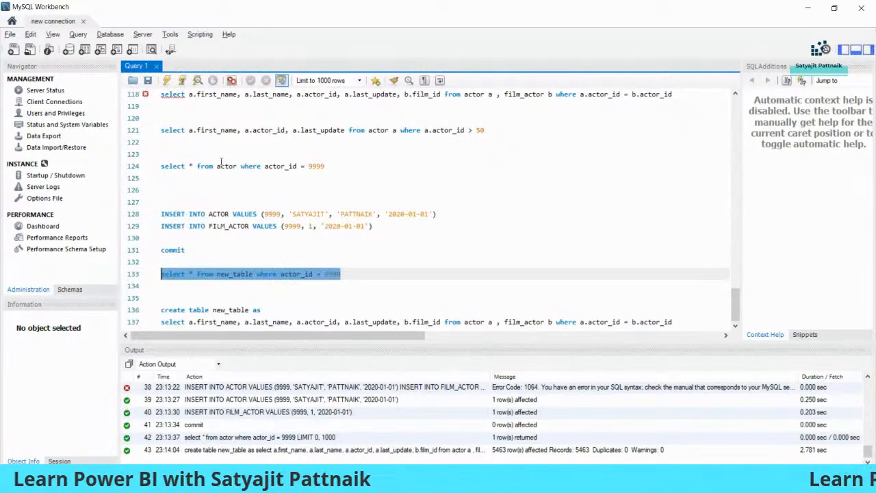
{"action": "key", "text": "ctrl+Return"}
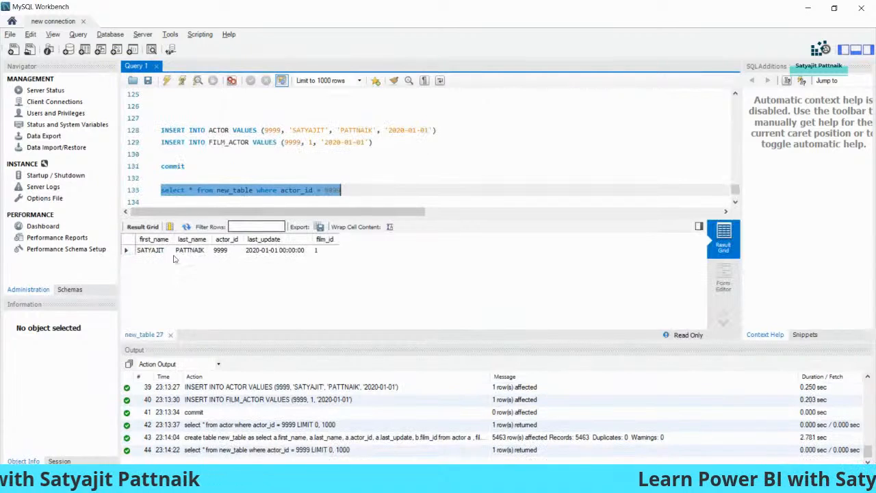
{"action": "left_click", "coordinate": [151, 250]}
{"action": "left_click", "coordinate": [190, 250]}
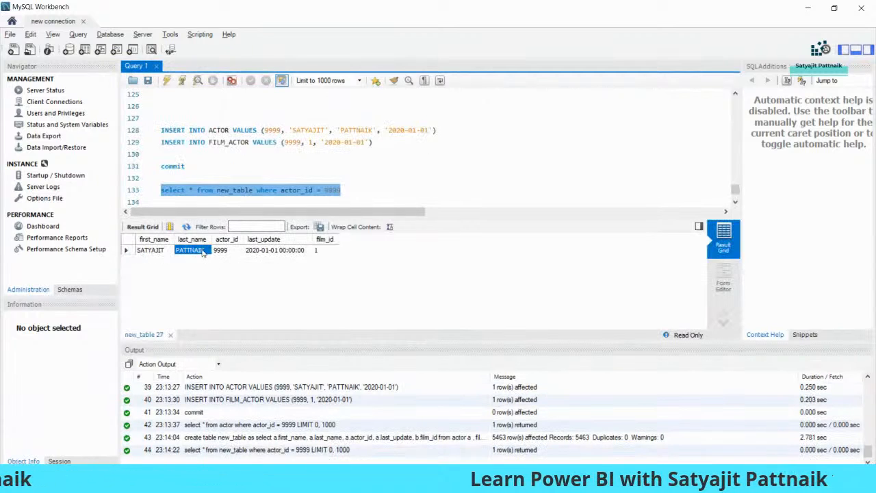
{"action": "left_click", "coordinate": [279, 251]}
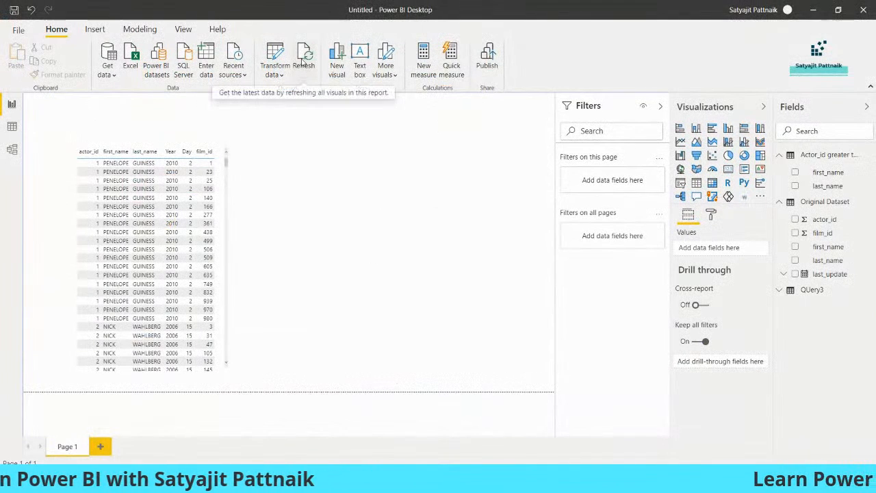
Step: Refresh the report data for the table visual and sort it by first_name
{"action": "left_click", "coordinate": [224, 184]}
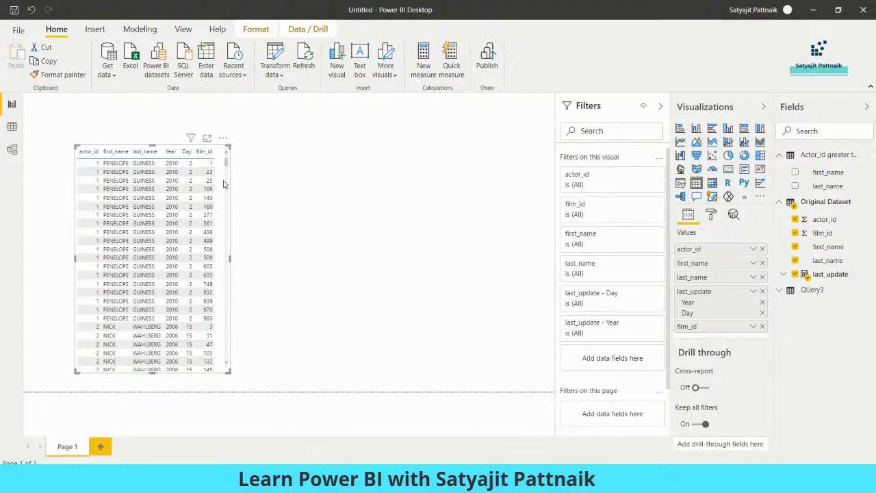
{"action": "left_click", "coordinate": [306, 60]}
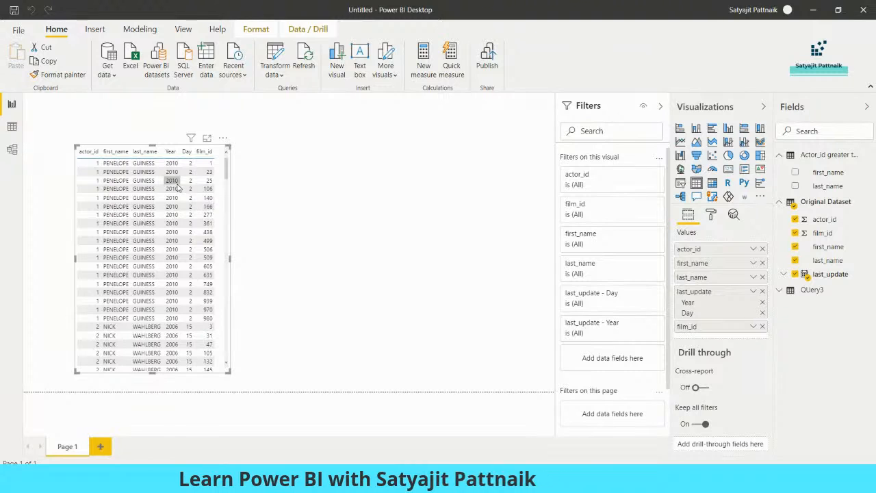
{"action": "mouse_move", "coordinate": [226, 168]}
{"action": "left_mouse_down"}
{"action": "mouse_move", "coordinate": [220, 309]}
{"action": "mouse_move", "coordinate": [218, 172]}
{"action": "left_mouse_up"}
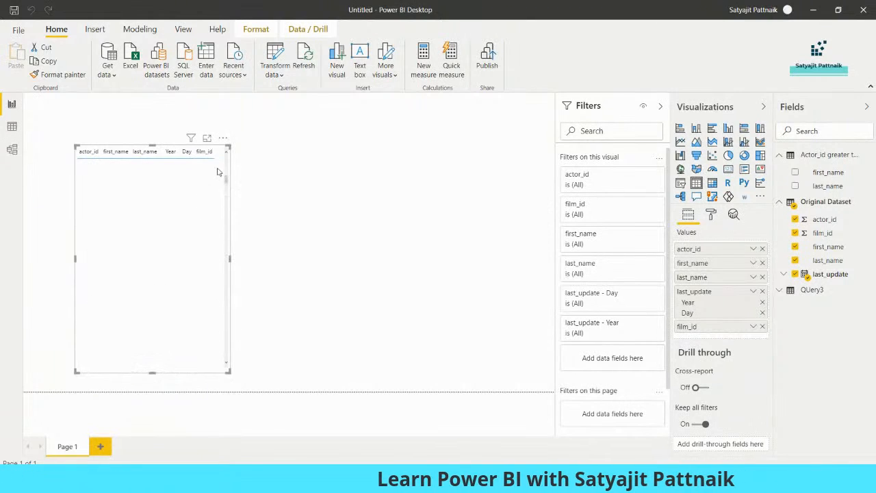
{"action": "left_click", "coordinate": [116, 152]}
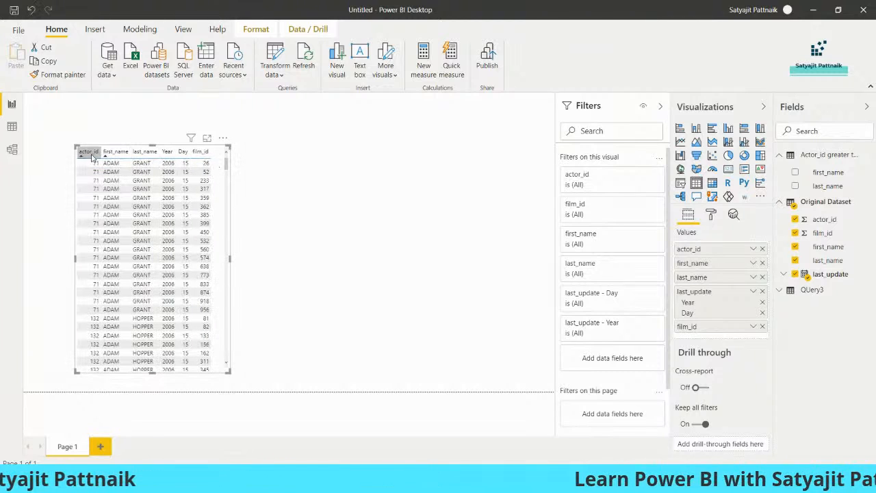
Step: Set the actor_id filter to Basic filtering with only 9999 ticked
{"action": "left_click", "coordinate": [642, 176]}
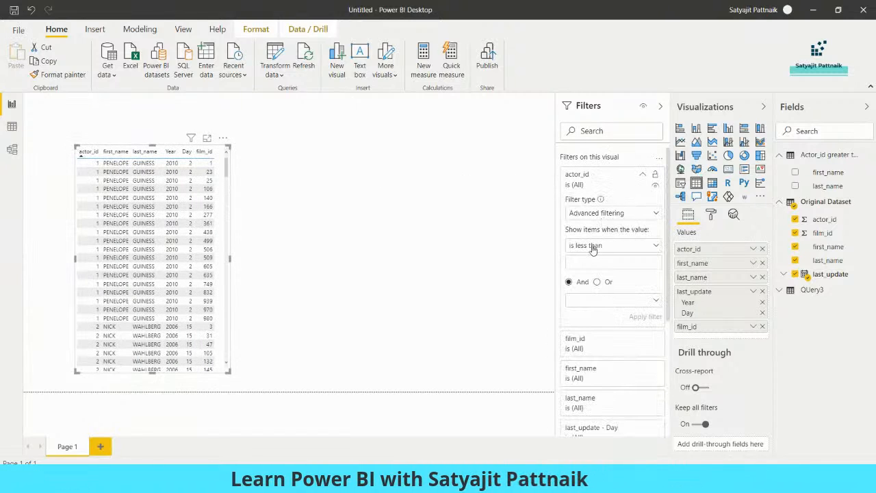
{"action": "left_click", "coordinate": [606, 213]}
{"action": "left_click", "coordinate": [594, 242]}
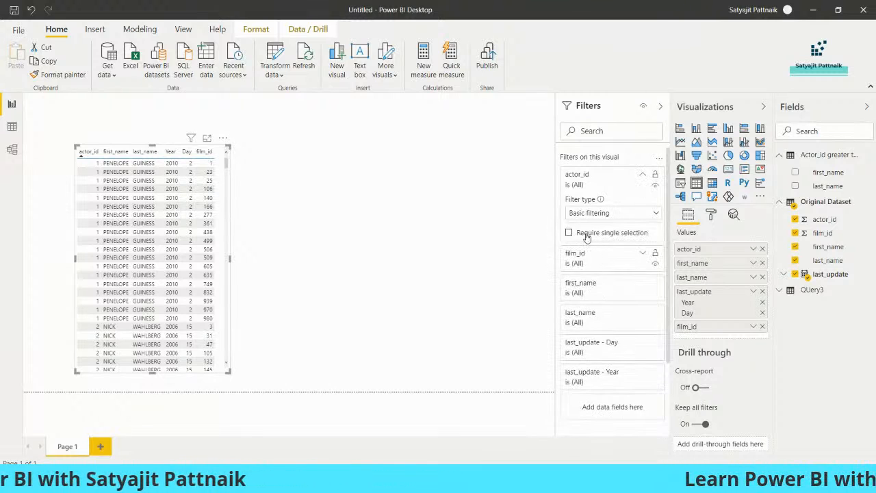
{"action": "left_click_drag", "start_coordinate": [655, 233], "coordinate": [657, 319]}
{"action": "left_click", "coordinate": [573, 318]}
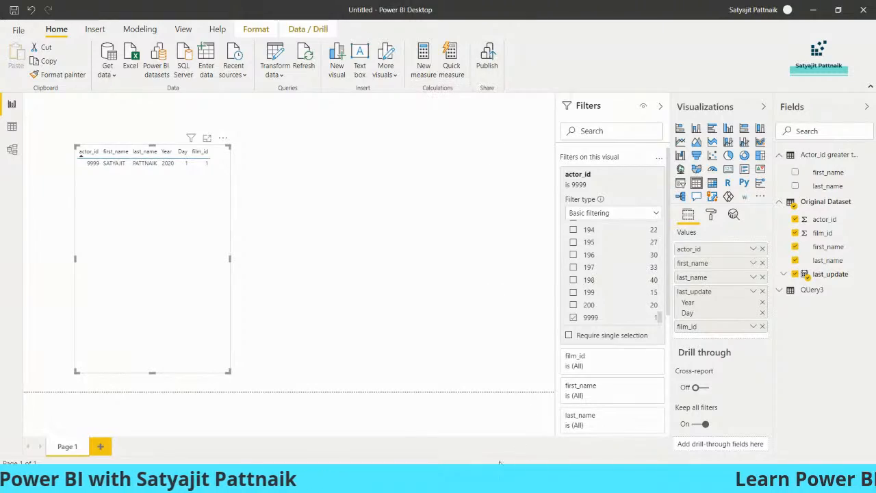
{"action": "mouse_move", "coordinate": [463, 482]}
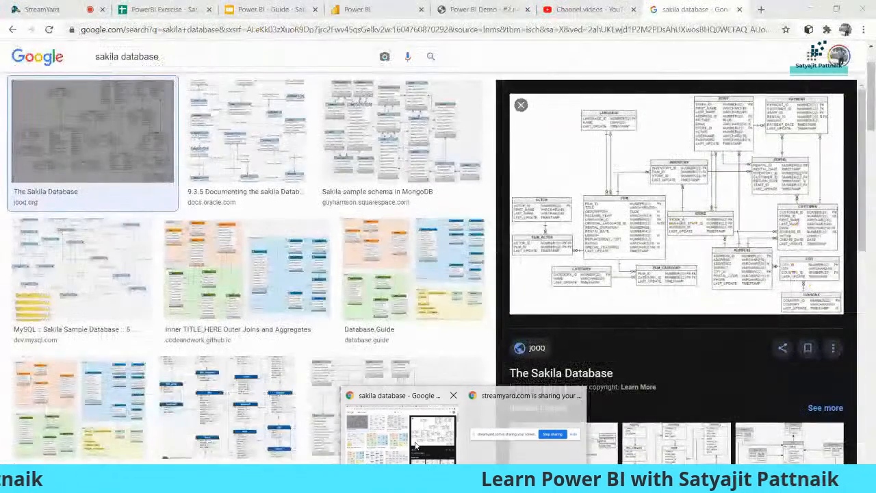
{"action": "left_click", "coordinate": [416, 445]}
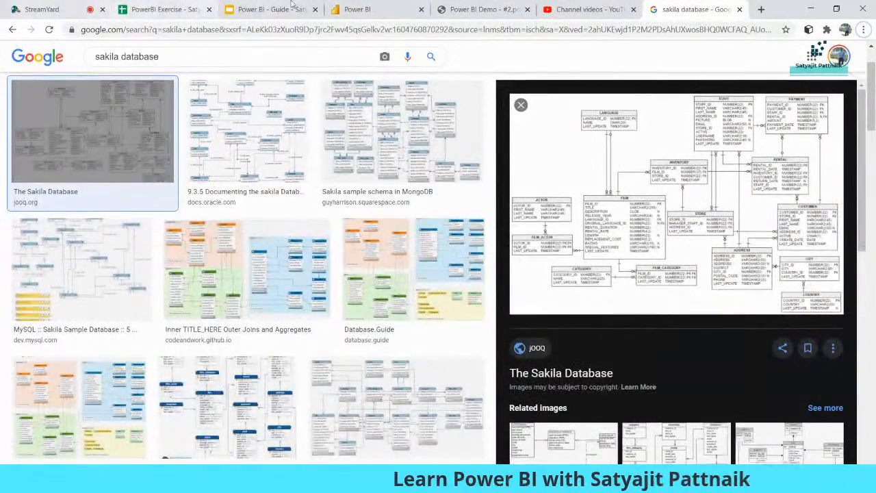
{"action": "left_click", "coordinate": [482, 9]}
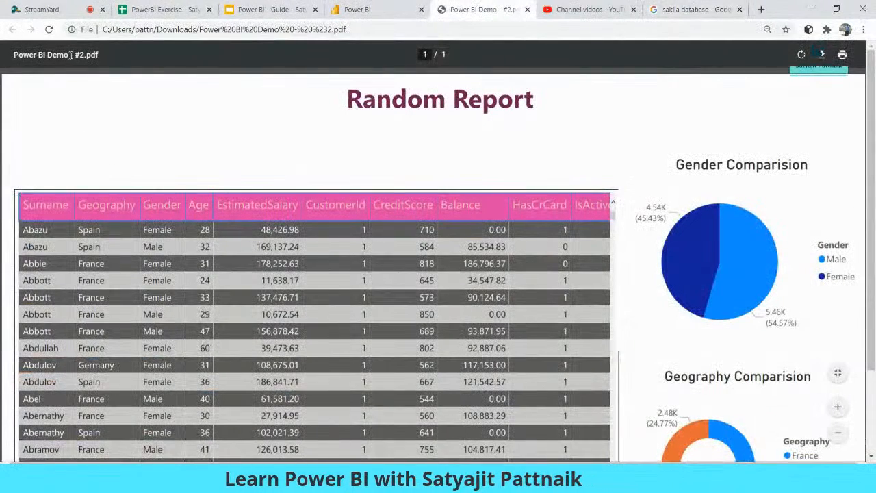
{"action": "left_click", "coordinate": [411, 8]}
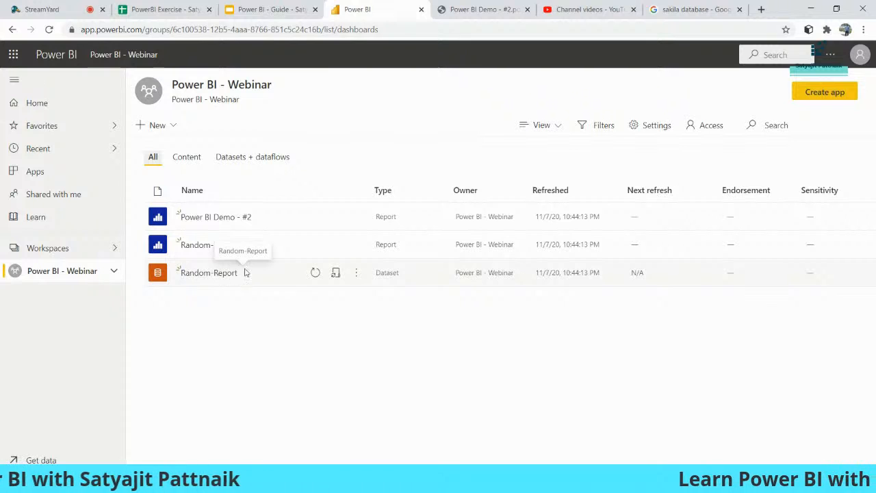
{"action": "left_click", "coordinate": [356, 274]}
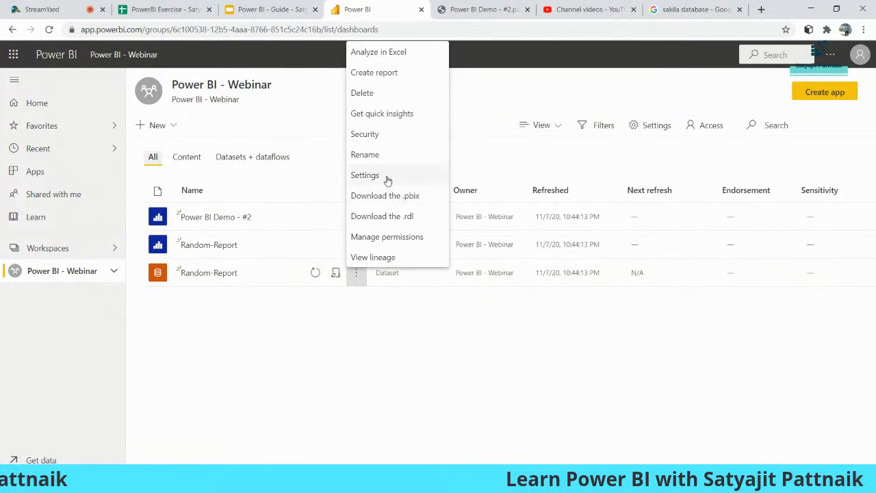
{"action": "left_click", "coordinate": [365, 176]}
{"action": "left_click", "coordinate": [367, 268]}
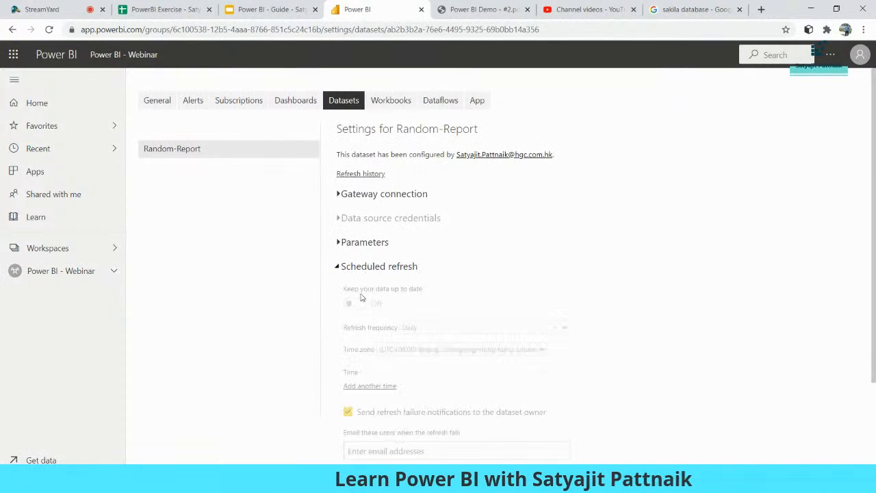
{"action": "left_click", "coordinate": [811, 9]}
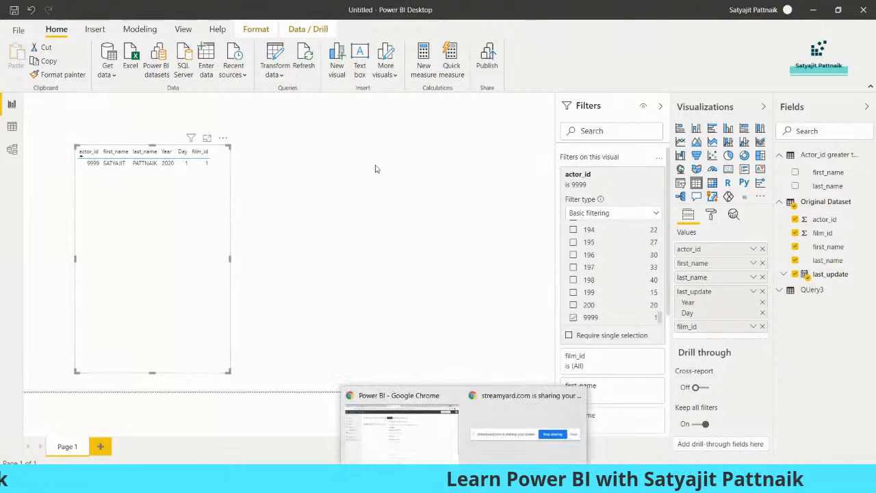
{"action": "left_click", "coordinate": [401, 397]}
Step: Present the Power BI guide deck full screen, moving from Measure vs Columns to Calculated Columns
{"action": "left_click", "coordinate": [272, 11]}
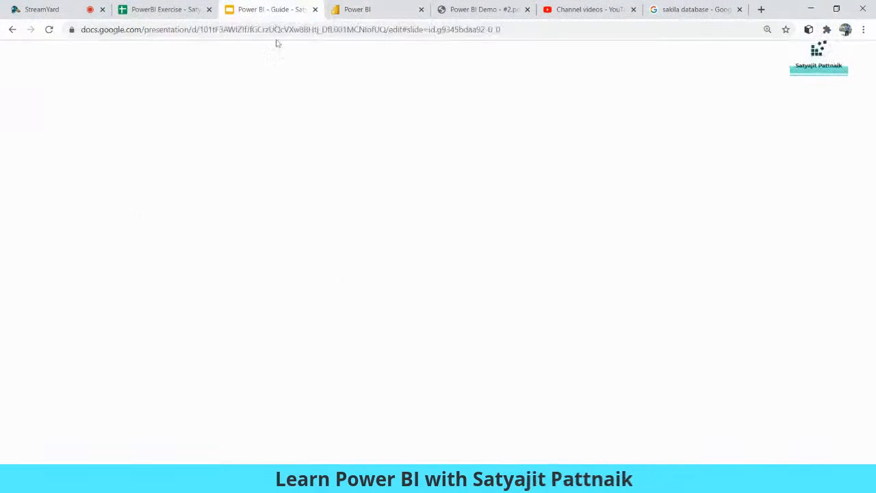
{"action": "key", "text": "F11"}
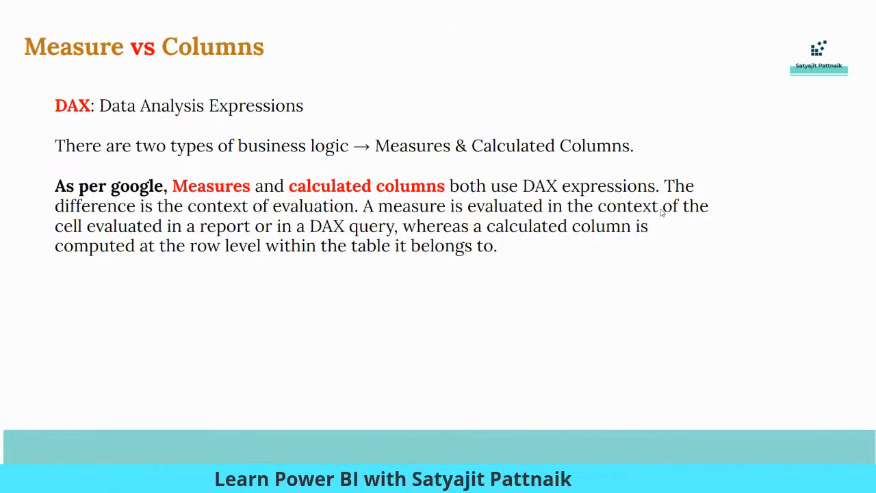
{"action": "key", "text": "Right"}
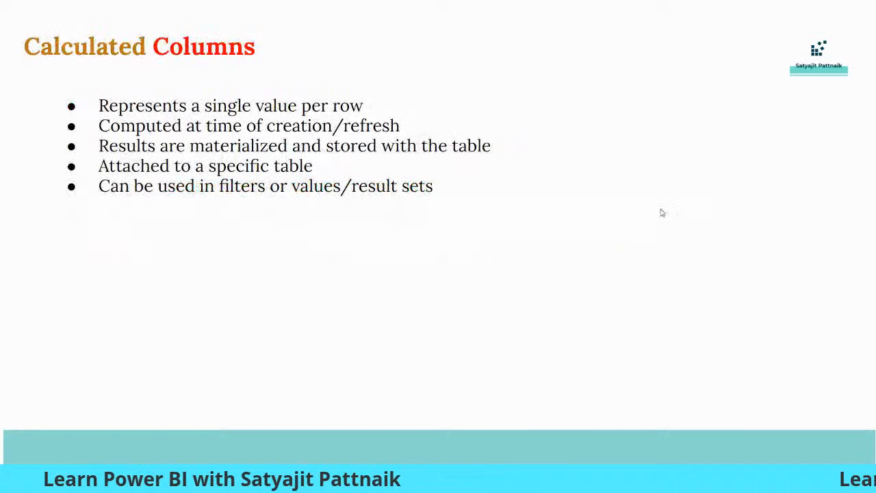
{"action": "key", "text": "Left"}
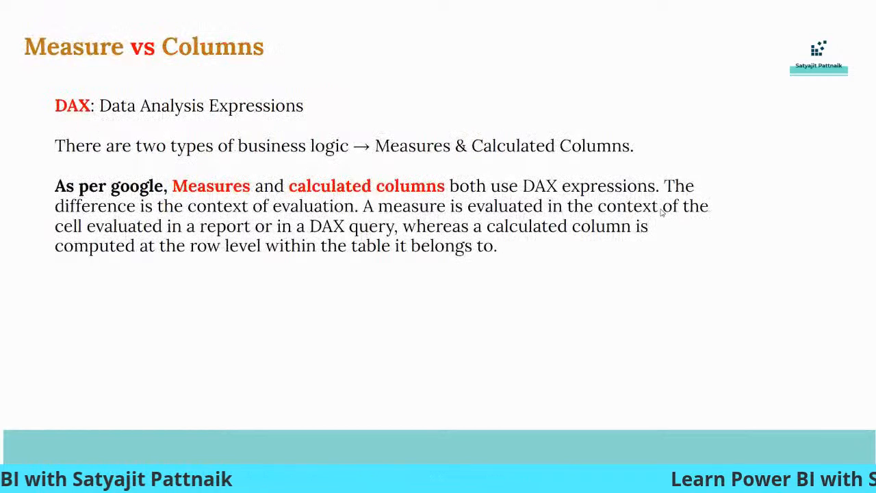
{"action": "key", "text": "Right"}
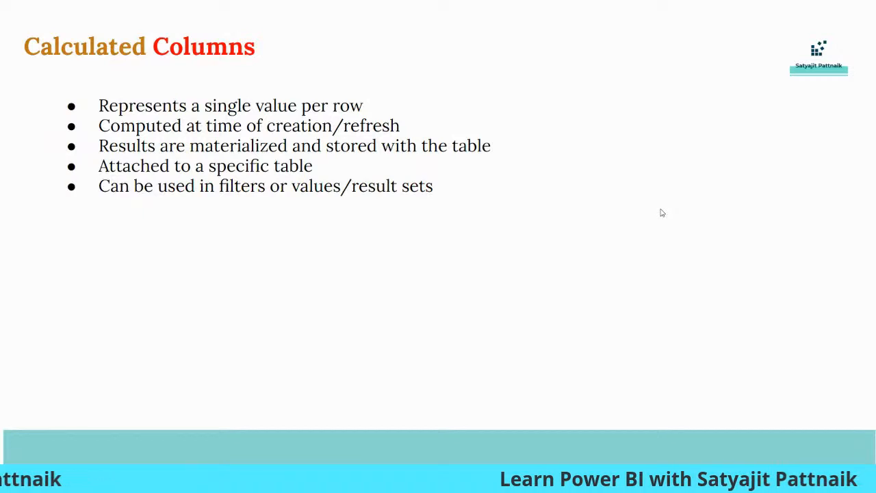
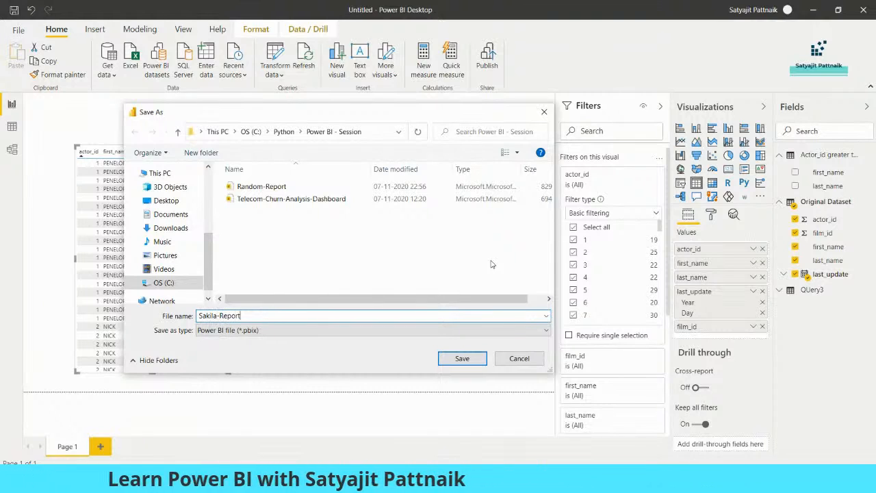
Step: Save the report as Sakila-Report, publish it to the Power BI - Webinar workspace, and return to the slides
{"action": "key", "text": "Return"}
{"action": "left_click", "coordinate": [489, 61]}
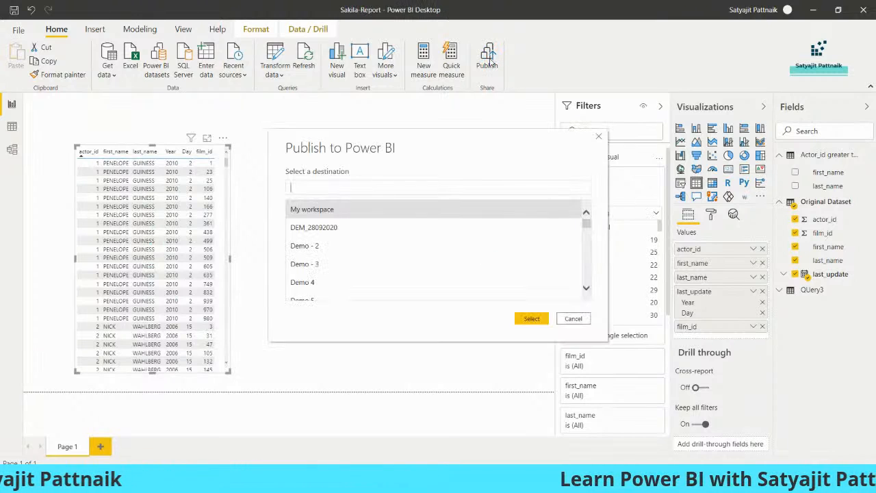
{"action": "left_click", "coordinate": [407, 186]}
{"action": "type", "text": "power bi"}
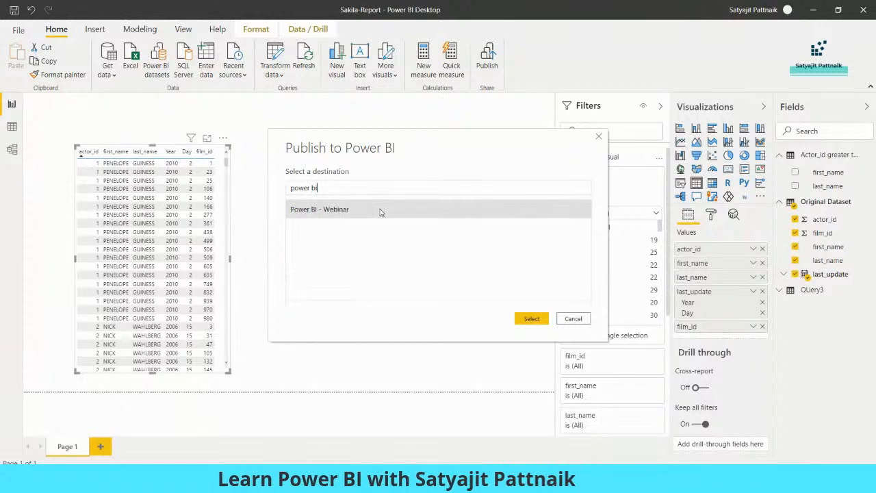
{"action": "double_click", "coordinate": [383, 209]}
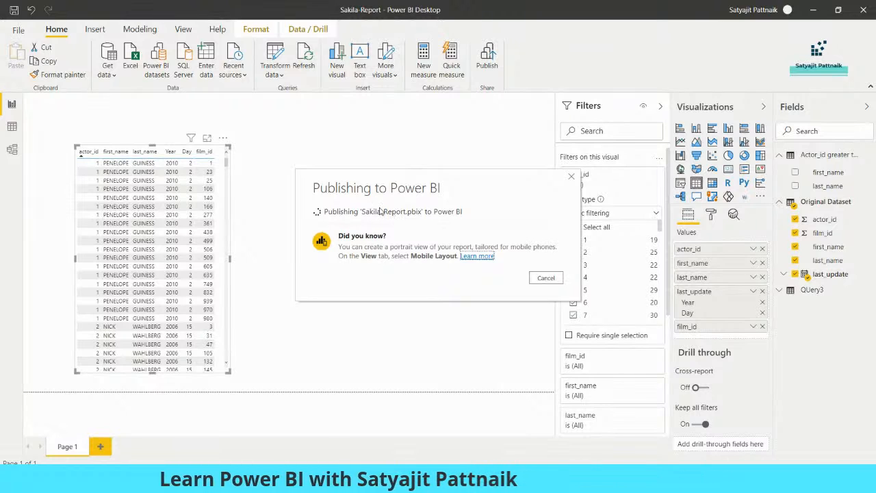
{"action": "left_click", "coordinate": [544, 311]}
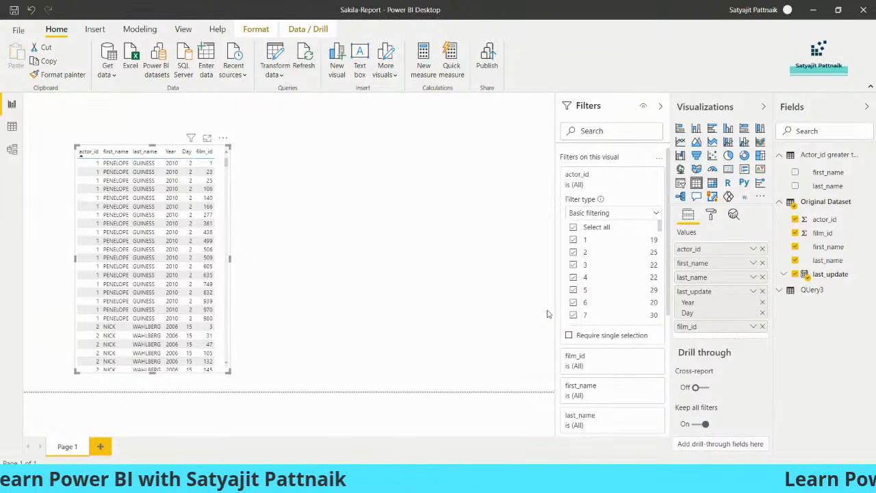
{"action": "mouse_move", "coordinate": [465, 479]}
{"action": "left_click", "coordinate": [413, 414]}
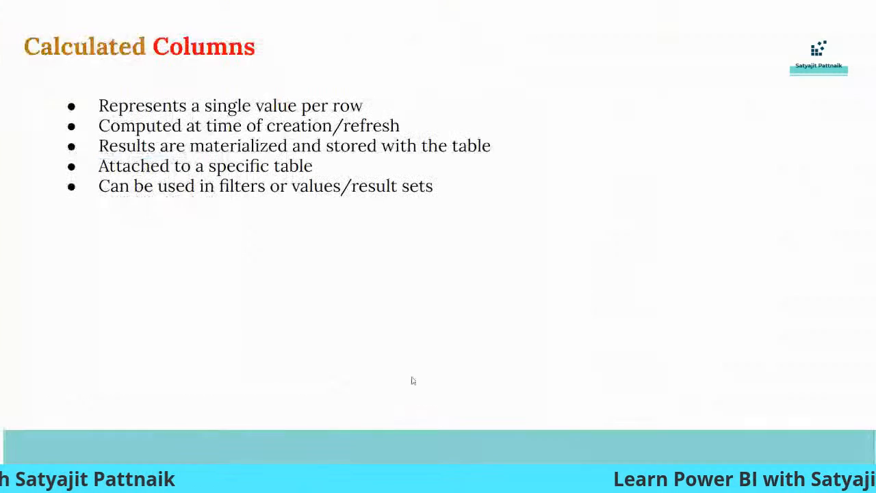
Step: Leave the slideshow and open the Power BI - Webinar workspace in the Power BI service
{"action": "key", "text": "Escape"}
{"action": "left_click", "coordinate": [392, 12]}
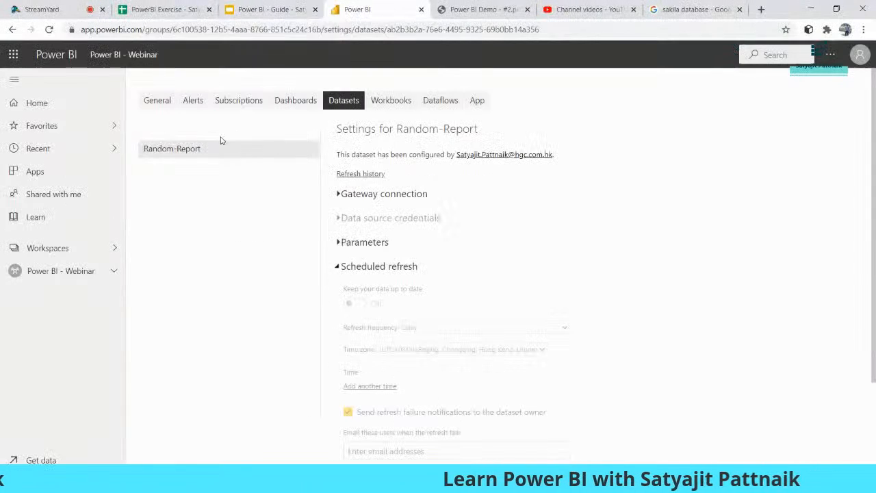
{"action": "left_click", "coordinate": [66, 271]}
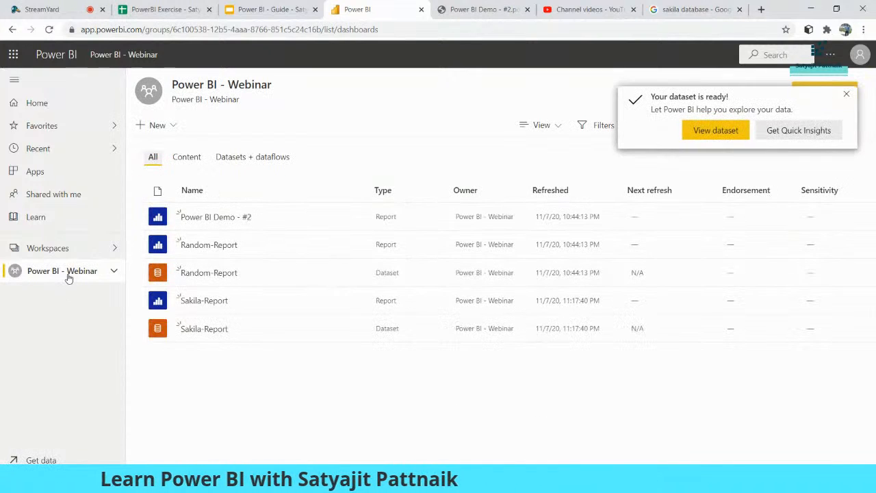
{"action": "left_click", "coordinate": [847, 99]}
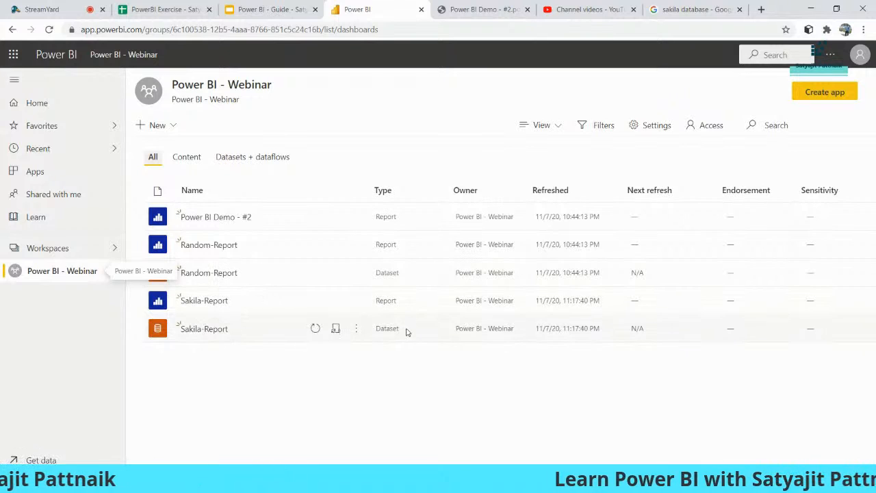
Step: Review the Sakila-Report dataset settings, including scheduled refresh, workbooks and dataflows
{"action": "left_click", "coordinate": [356, 329]}
{"action": "left_click", "coordinate": [367, 223]}
{"action": "left_click", "coordinate": [373, 267]}
{"action": "scroll", "coordinate": [490, 262], "scroll_direction": "down", "scroll_amount": 1}
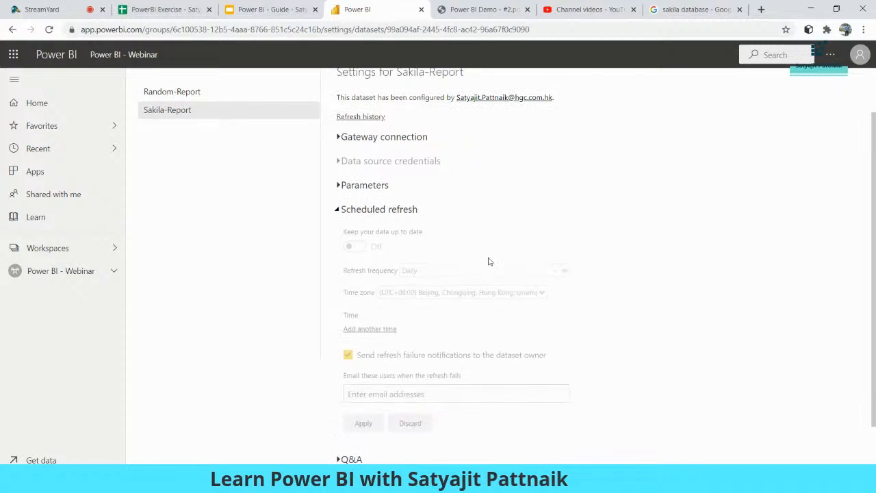
{"action": "scroll", "coordinate": [411, 293], "scroll_direction": "down", "scroll_amount": 1}
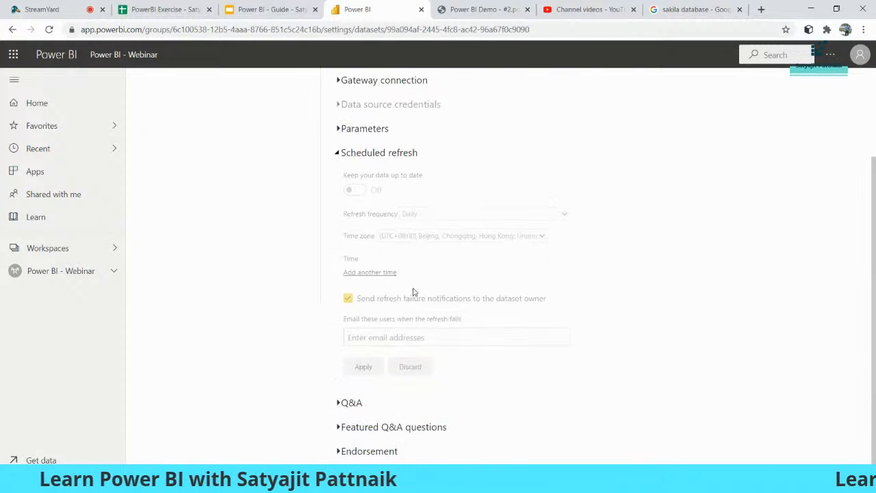
{"action": "scroll", "coordinate": [413, 293], "scroll_direction": "up", "scroll_amount": 2}
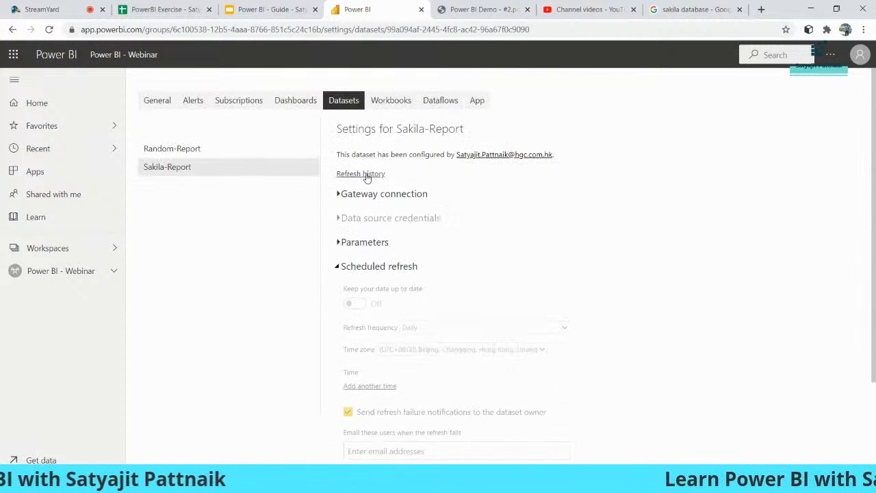
{"action": "left_click", "coordinate": [390, 102]}
{"action": "left_click", "coordinate": [424, 103]}
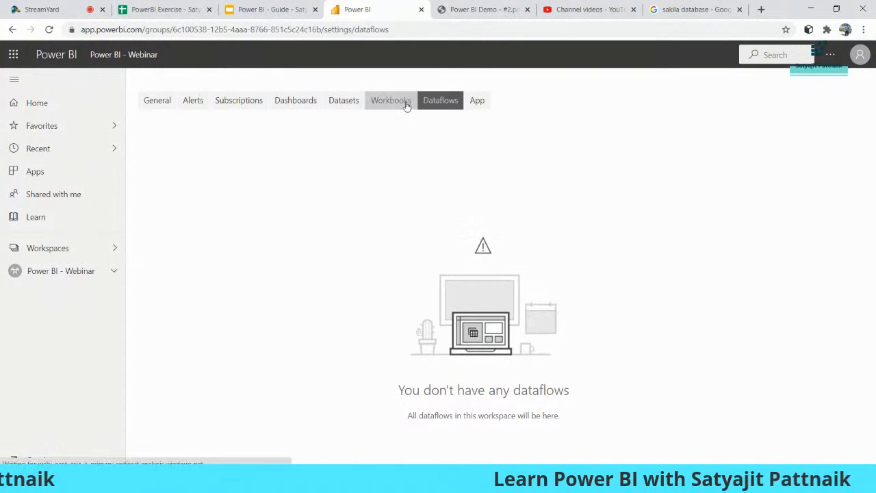
{"action": "left_click", "coordinate": [344, 103]}
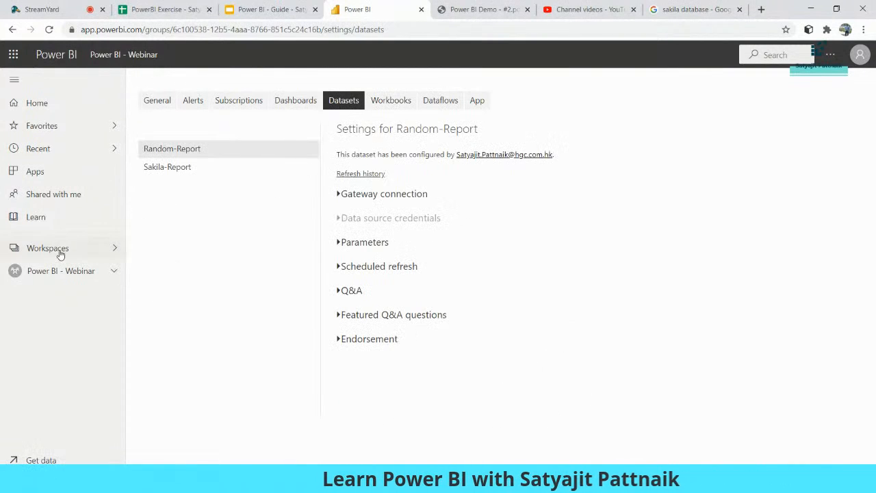
Step: Switch to the HGC - FREV - Credit workspace
{"action": "left_click", "coordinate": [60, 255]}
{"action": "scroll", "coordinate": [216, 204], "scroll_direction": "down", "scroll_amount": 4}
{"action": "left_click", "coordinate": [217, 204]}
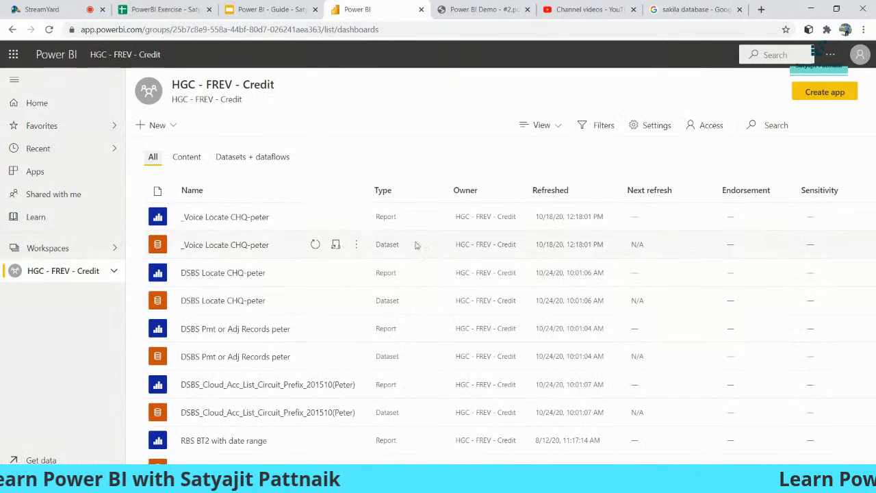
Step: Inspect the settings of the two Locate CHQ datasets in the HGC - FREV - Credit workspace
{"action": "left_click", "coordinate": [354, 245]}
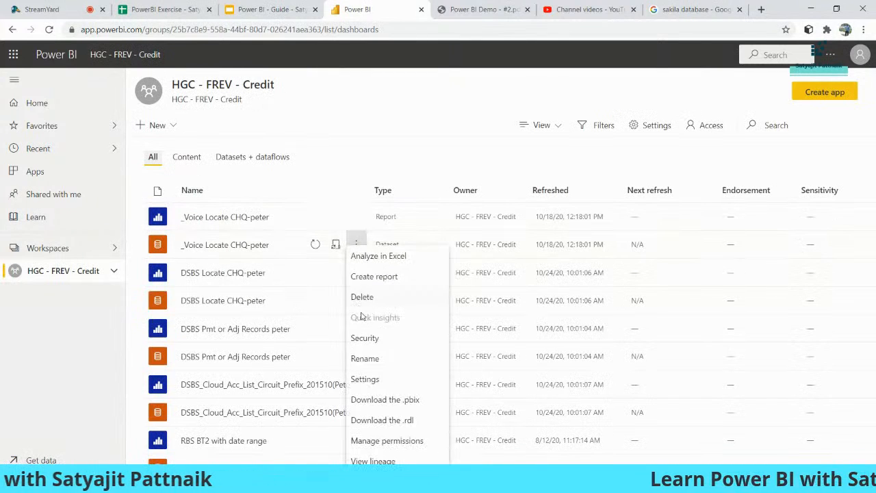
{"action": "left_click", "coordinate": [371, 384]}
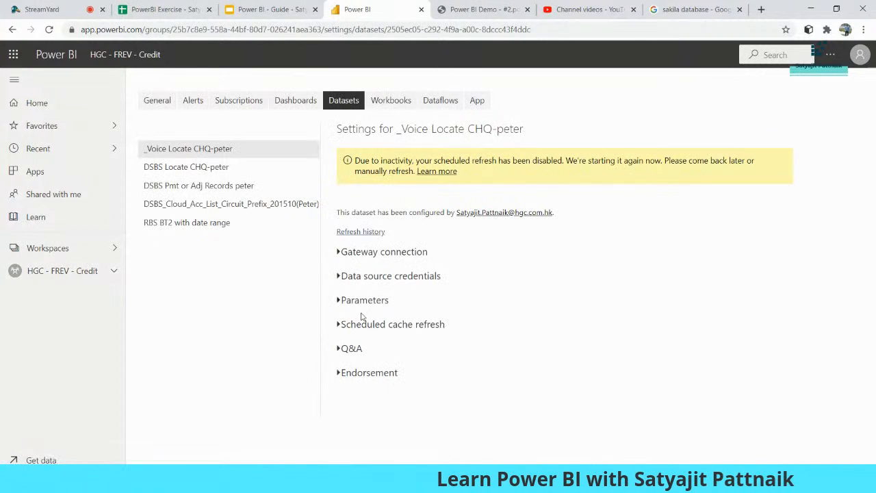
{"action": "left_click", "coordinate": [356, 325]}
{"action": "scroll", "coordinate": [494, 300], "scroll_direction": "down", "scroll_amount": 3}
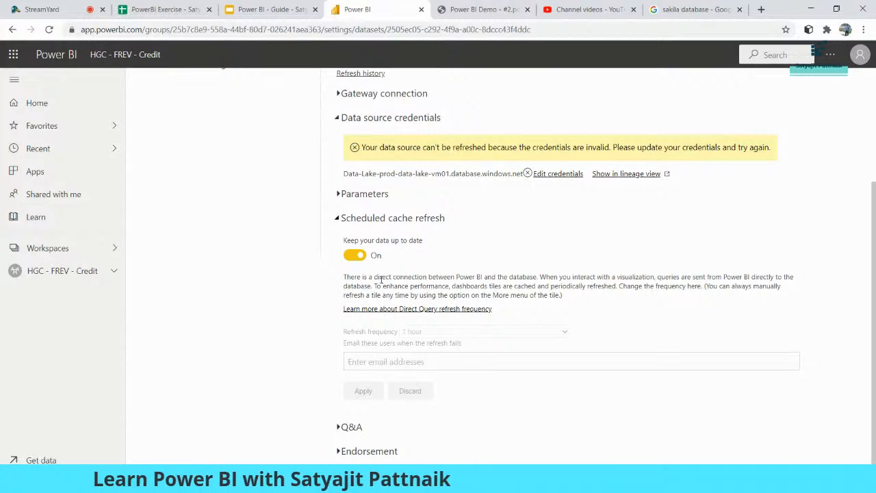
{"action": "scroll", "coordinate": [288, 312], "scroll_direction": "up", "scroll_amount": 3}
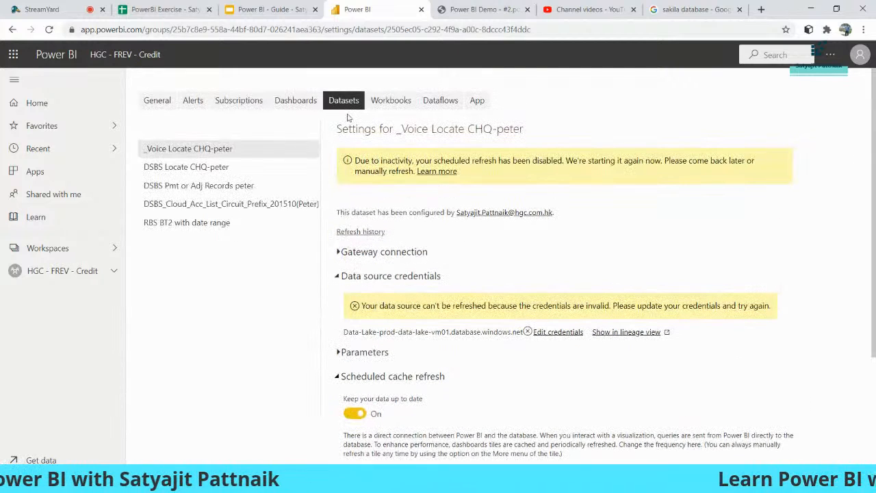
{"action": "left_click", "coordinate": [69, 278]}
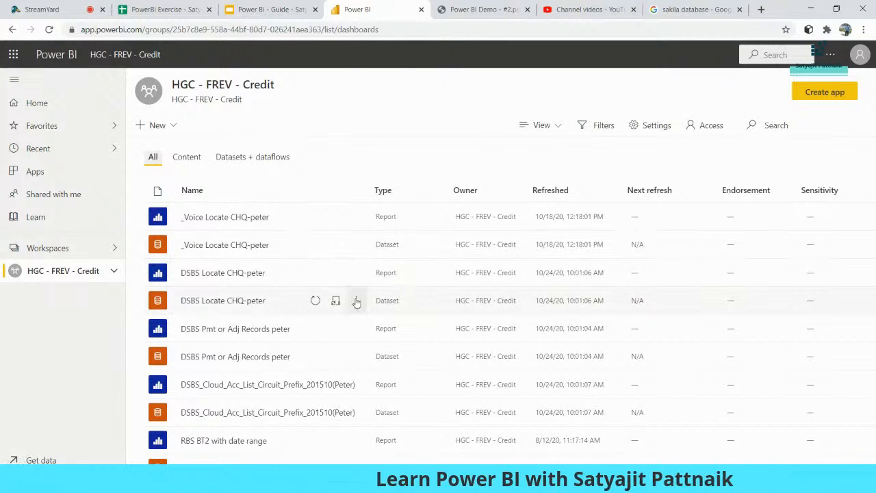
{"action": "left_click", "coordinate": [356, 300]}
{"action": "left_click", "coordinate": [364, 195]}
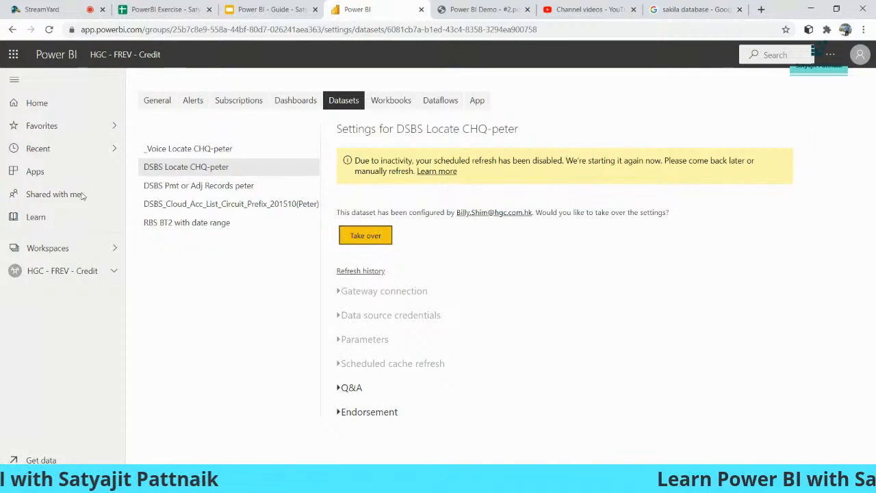
Step: Search workspaces for 'power', open Power BI - Webinar, then bring Power BI Desktop forward
{"action": "left_click", "coordinate": [64, 249]}
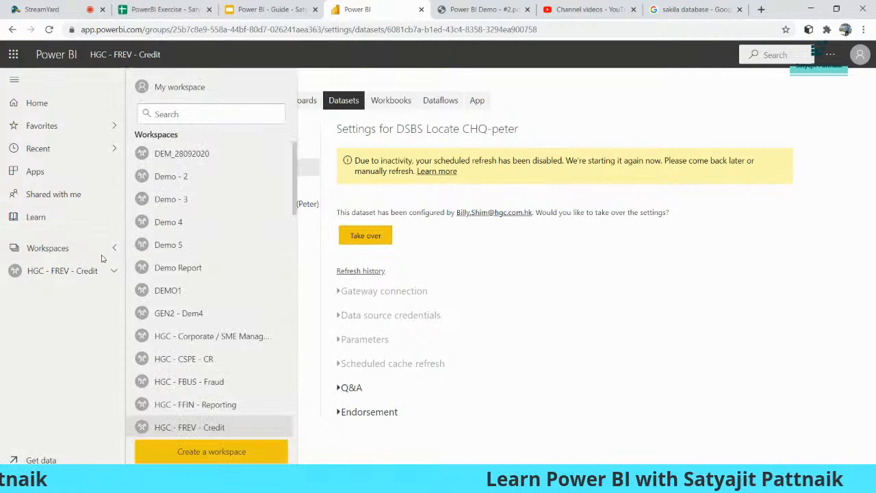
{"action": "left_click", "coordinate": [208, 114]}
{"action": "type", "text": "po"}
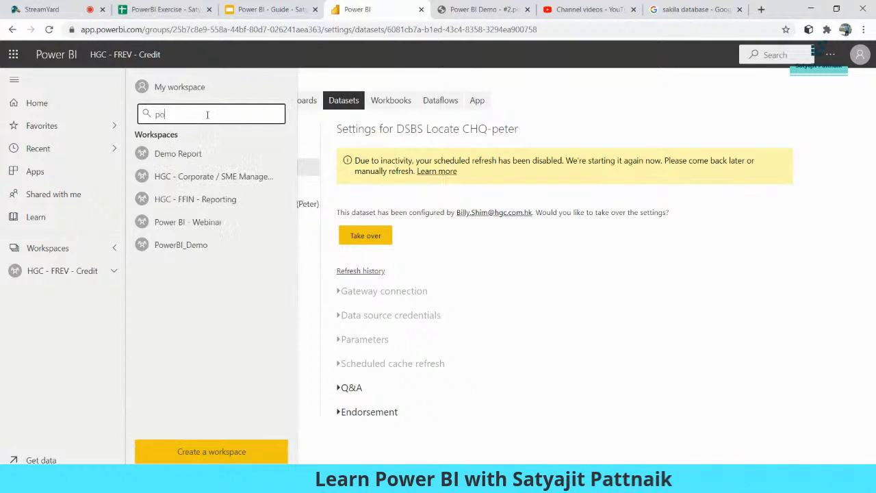
{"action": "type", "text": "wer"}
{"action": "left_click", "coordinate": [206, 151]}
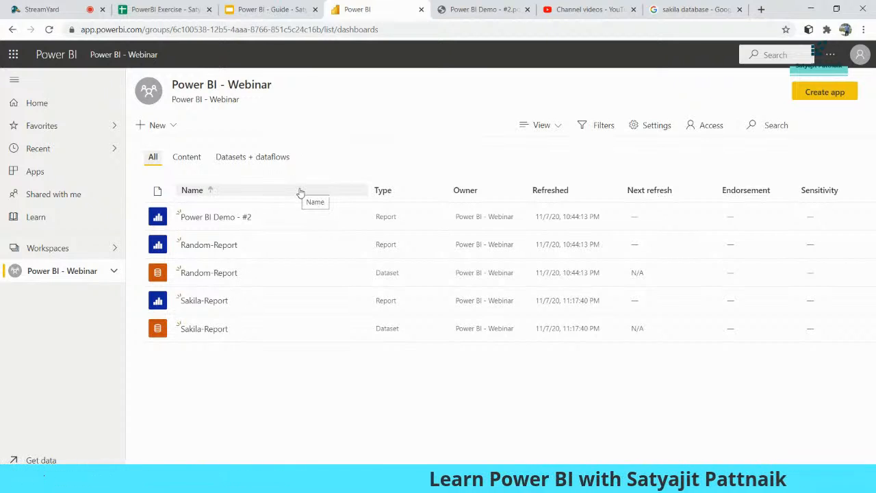
{"action": "left_click", "coordinate": [812, 10]}
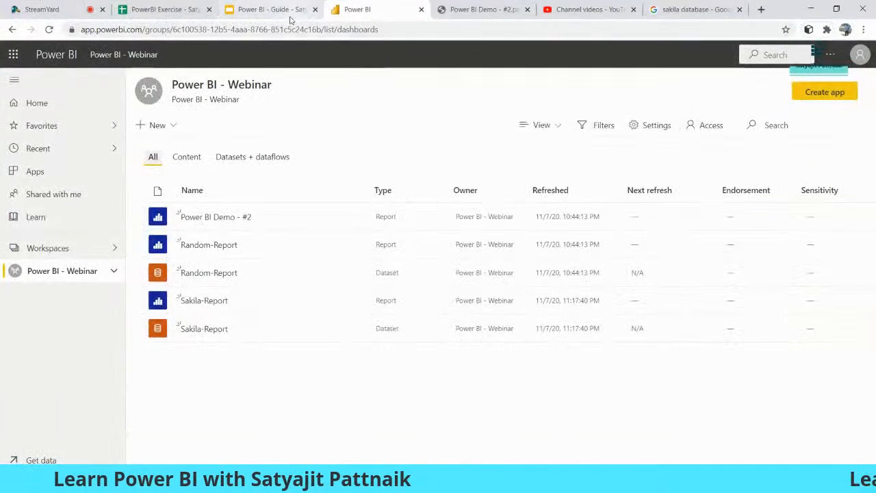
Step: Present the guide deck to the Calculated Columns - Examples slide, then switch to the PowerBI Exercise spreadsheet
{"action": "left_click", "coordinate": [270, 9]}
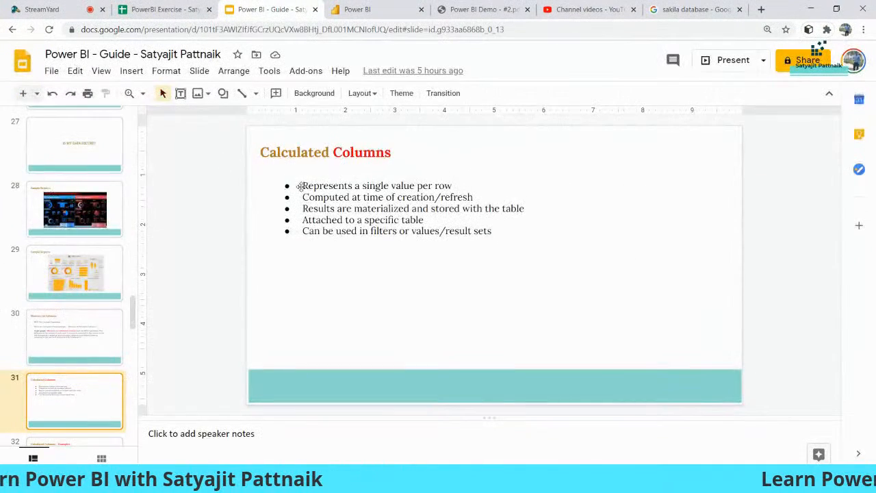
{"action": "left_click", "coordinate": [730, 63]}
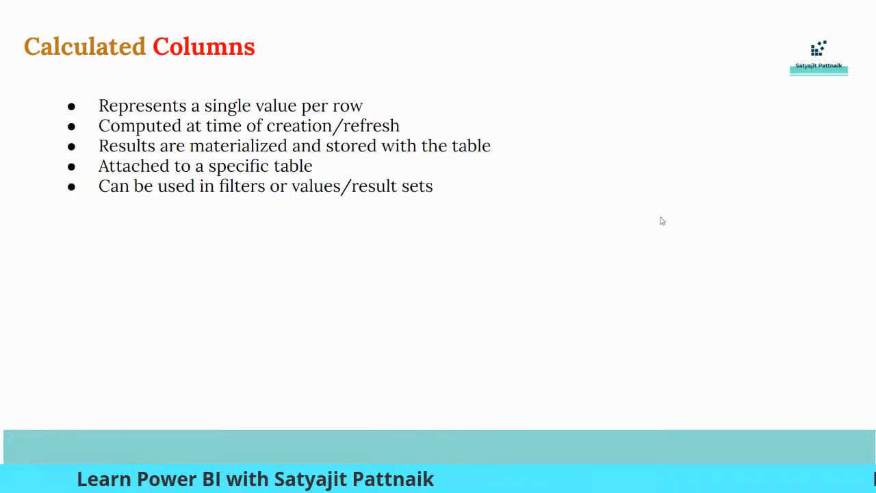
{"action": "key", "text": "Right"}
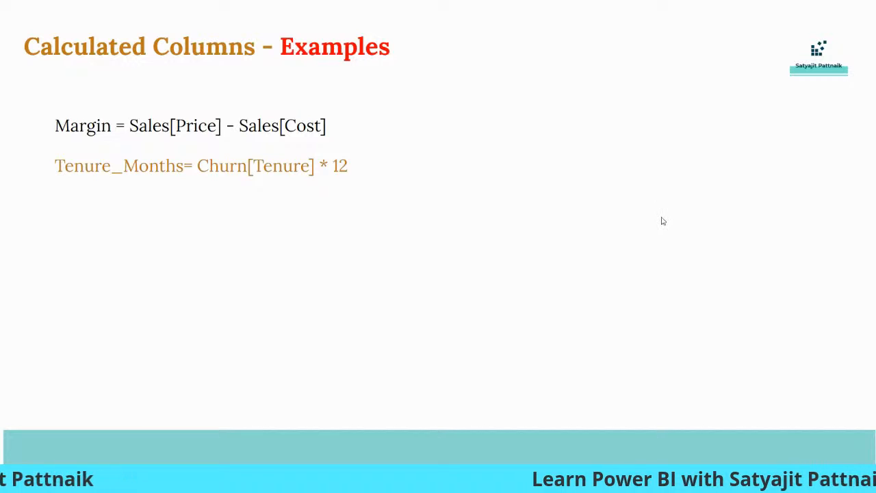
{"action": "key", "text": "Escape"}
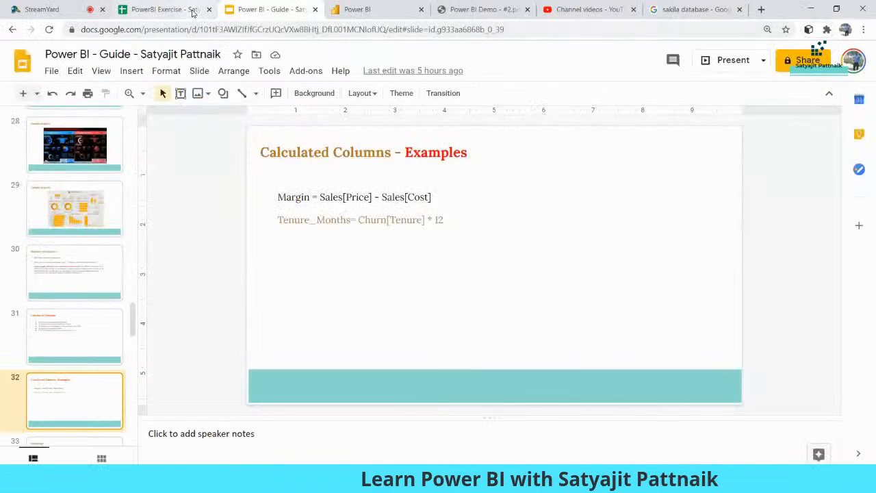
{"action": "left_click", "coordinate": [164, 9]}
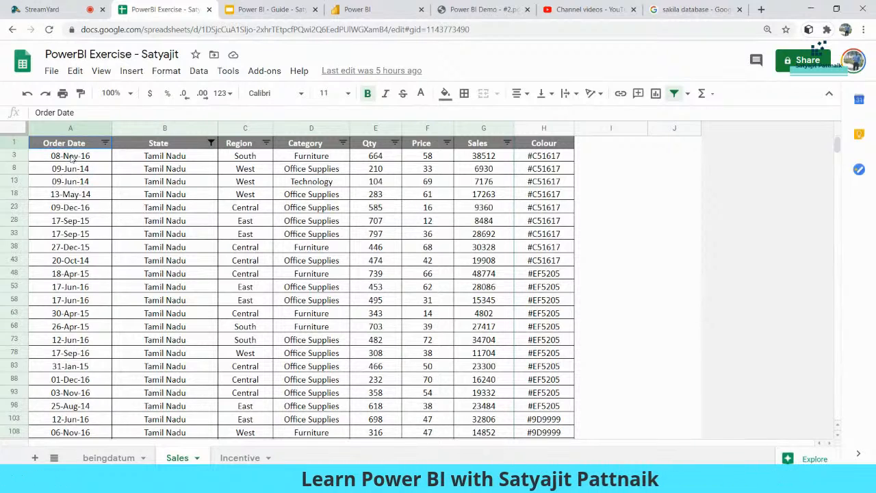
Step: Walk through the State, Region, Category, Qty, Price, Sales and Colour columns
{"action": "left_click", "coordinate": [158, 143]}
{"action": "left_click", "coordinate": [240, 143]}
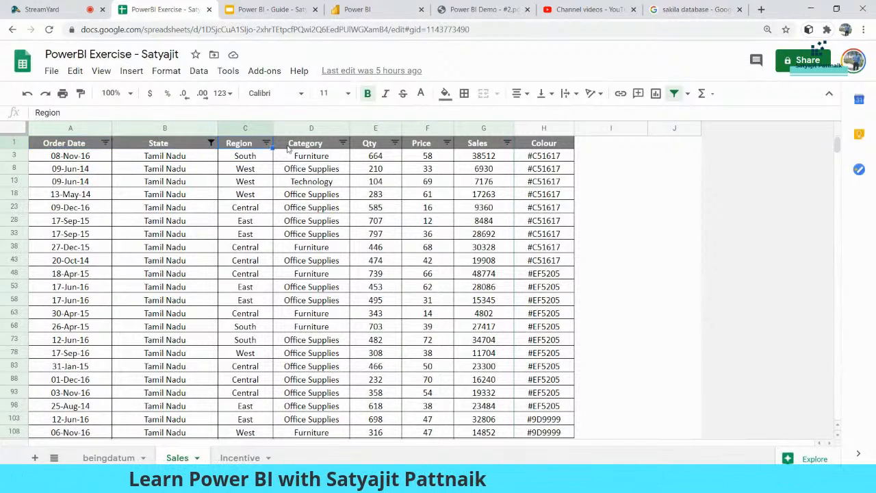
{"action": "left_click", "coordinate": [305, 143]}
{"action": "left_click", "coordinate": [375, 143]}
{"action": "left_click", "coordinate": [421, 143]}
{"action": "left_click", "coordinate": [478, 143]}
{"action": "left_click", "coordinate": [544, 143]}
{"action": "left_click", "coordinate": [596, 157]}
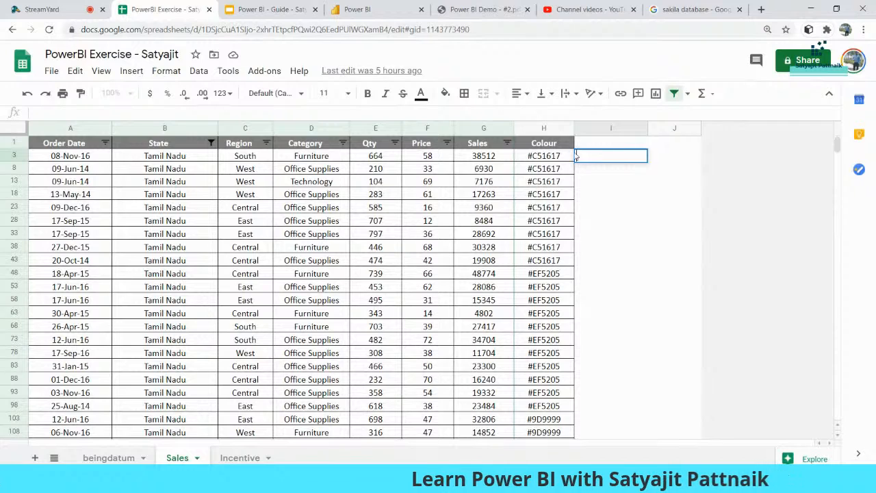
Step: Head column I 'Total Sales' and enter =G3*2 in I3, doubling 38512
{"action": "left_click", "coordinate": [594, 145]}
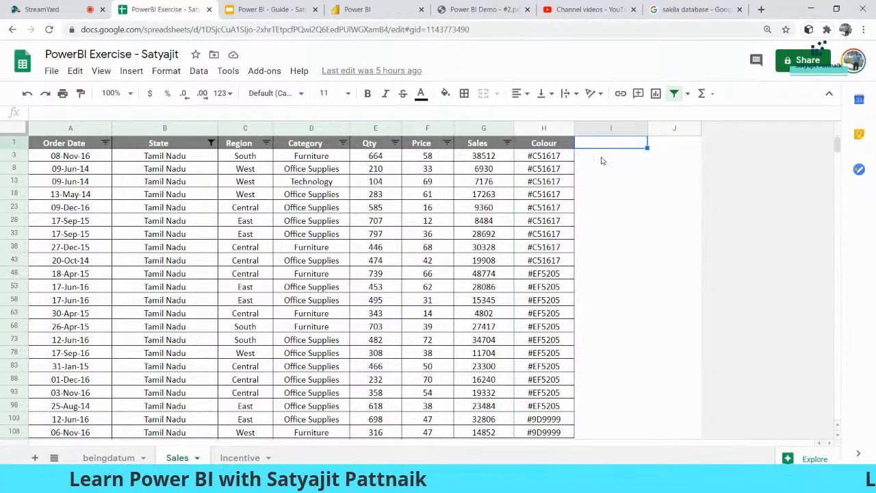
{"action": "type", "text": "Total Sales"}
{"action": "key", "text": "Return"}
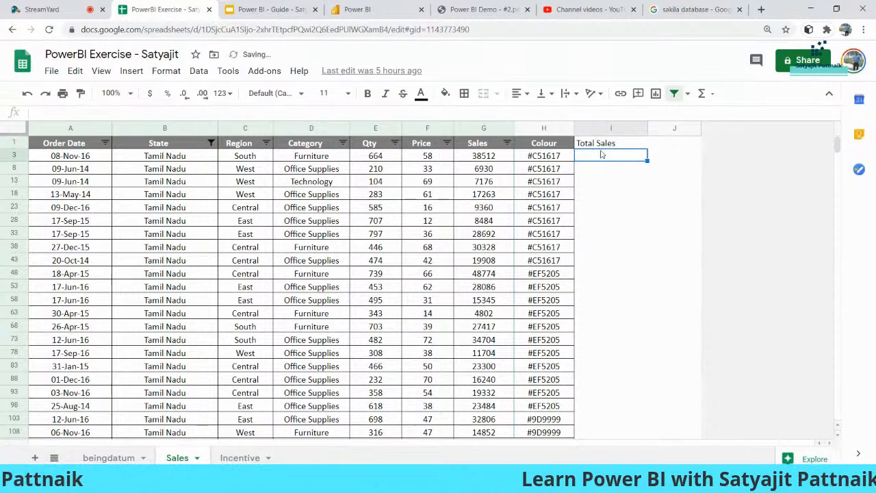
{"action": "left_click", "coordinate": [605, 148]}
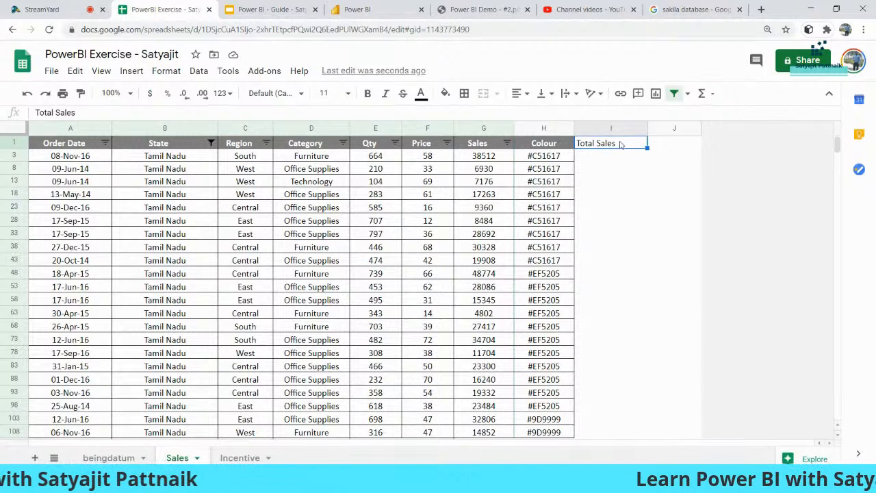
{"action": "double_click", "coordinate": [598, 156]}
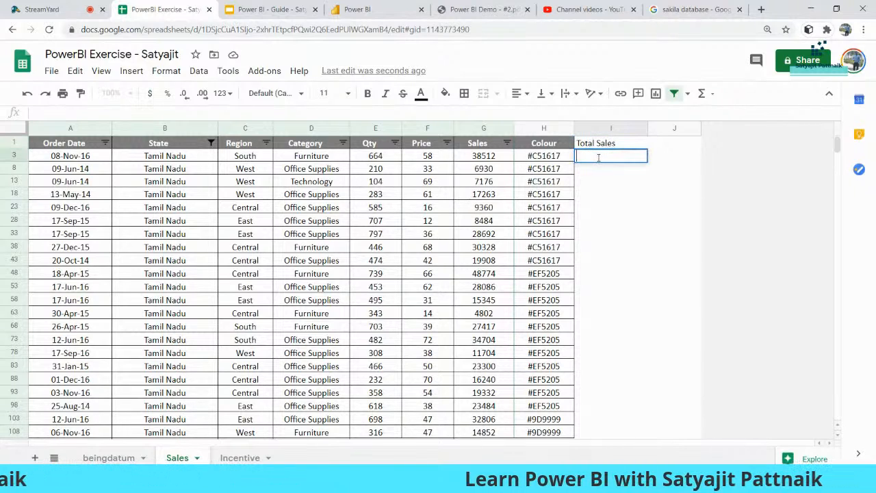
{"action": "type", "text": "="}
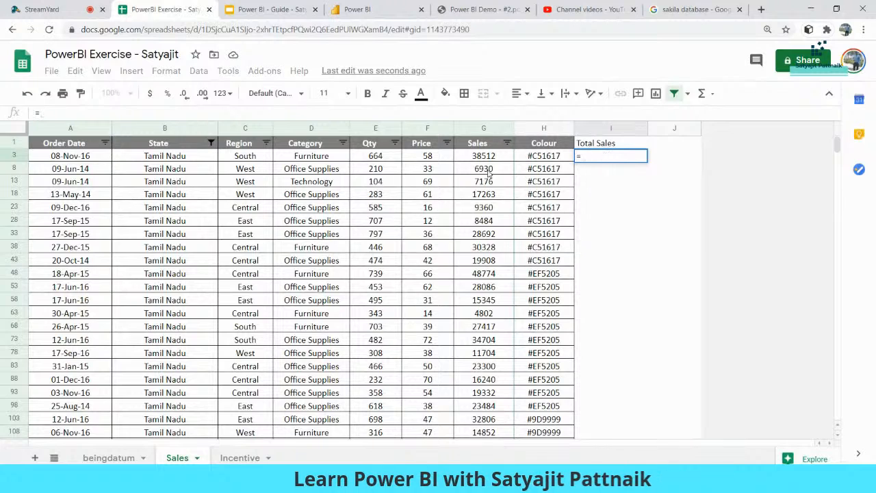
{"action": "type", "text": "G3*2"}
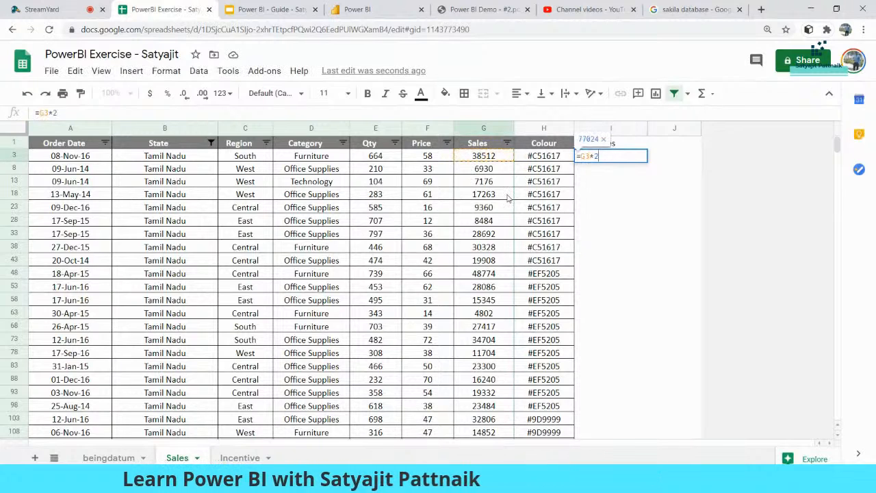
{"action": "key", "text": "Return"}
{"action": "key", "text": "Up"}
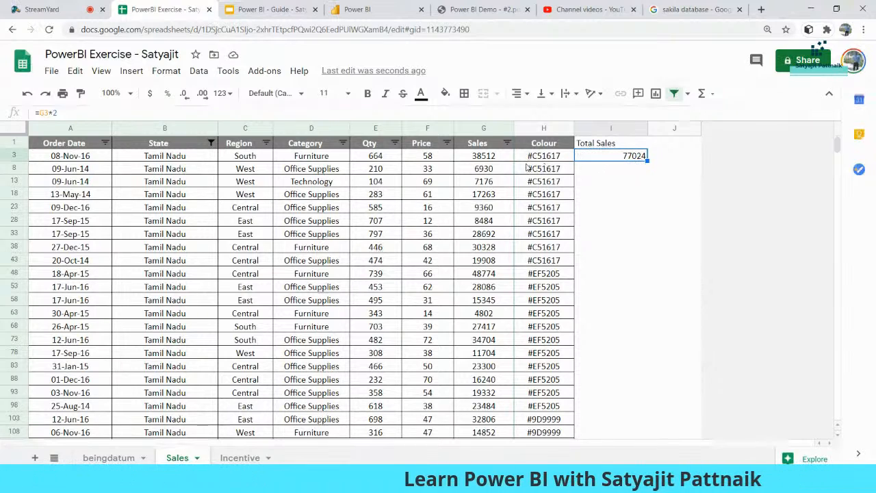
{"action": "left_click", "coordinate": [482, 156]}
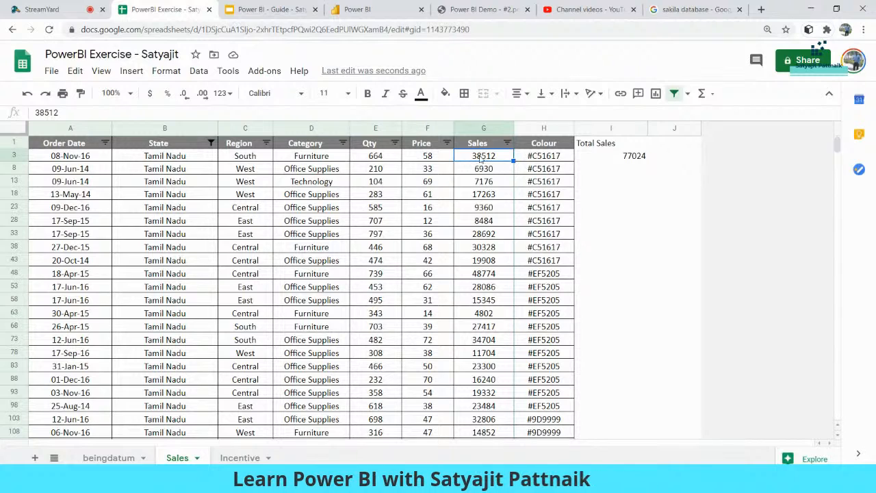
{"action": "left_click", "coordinate": [609, 157]}
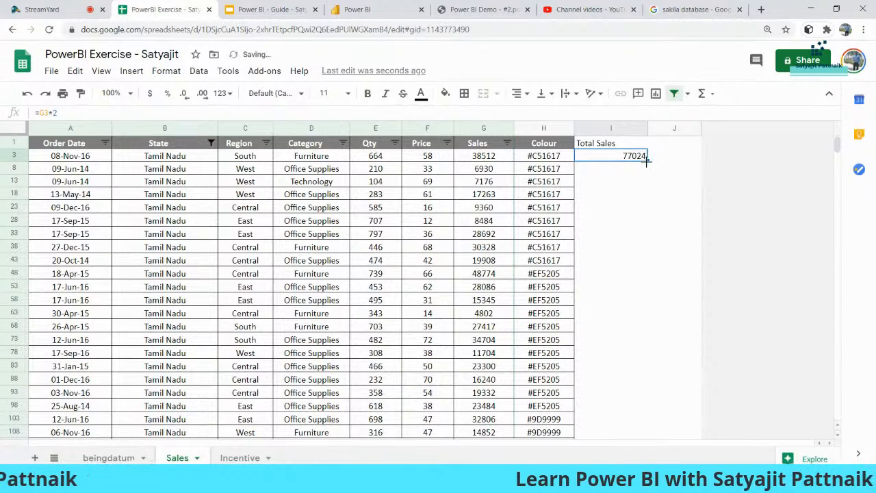
Step: Fill the doubling formula down the Total Sales column and check the Sales column sum
{"action": "double_click", "coordinate": [646, 161]}
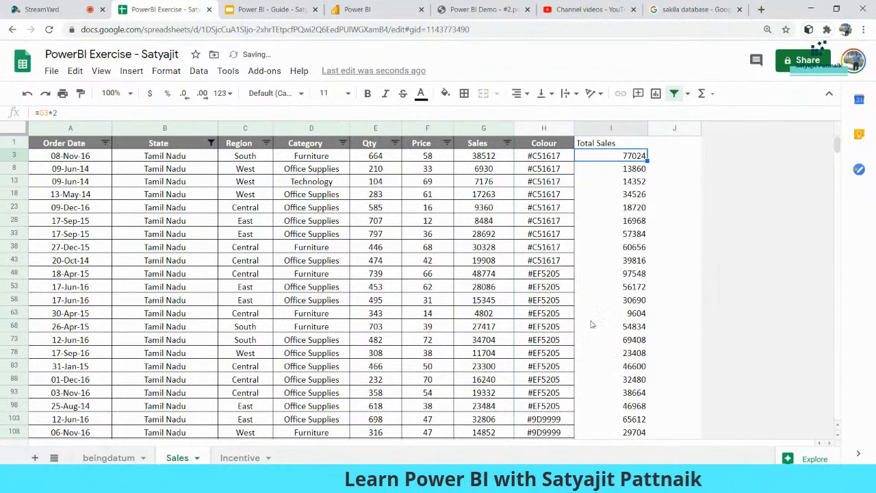
{"action": "left_click", "coordinate": [486, 171]}
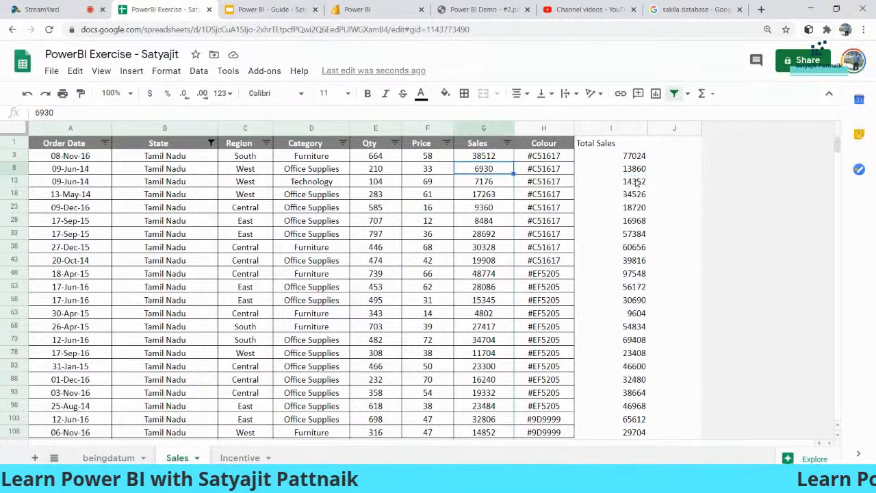
{"action": "left_click", "coordinate": [625, 145]}
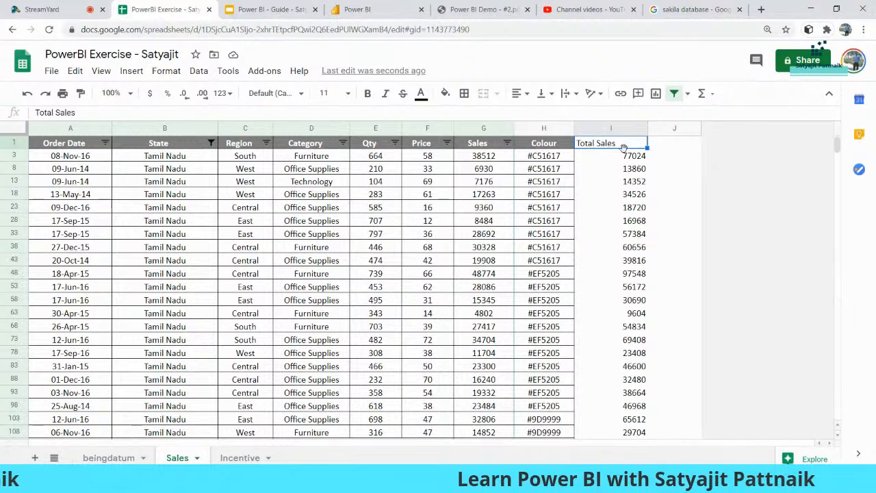
{"action": "left_click", "coordinate": [482, 129]}
{"action": "scroll", "coordinate": [515, 181], "scroll_direction": "down", "scroll_amount": 20}
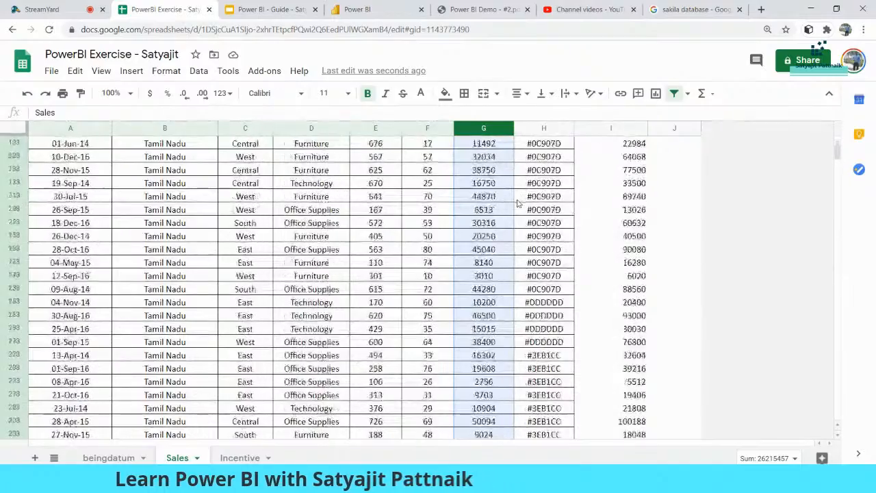
{"action": "scroll", "coordinate": [660, 221], "scroll_direction": "down", "scroll_amount": 15}
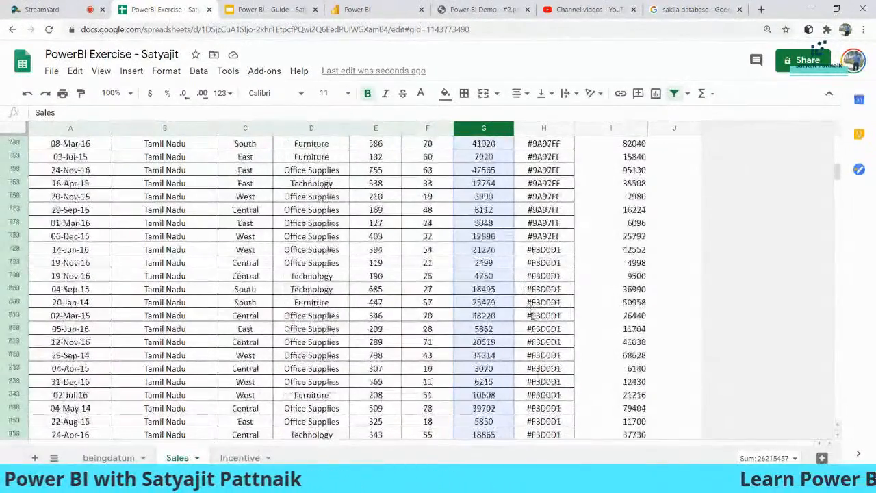
Step: Enter =SUM(G:G) in J3 to total Sales as 134936672, then return to the guide slides
{"action": "scroll", "coordinate": [661, 221], "scroll_direction": "up", "scroll_amount": 20}
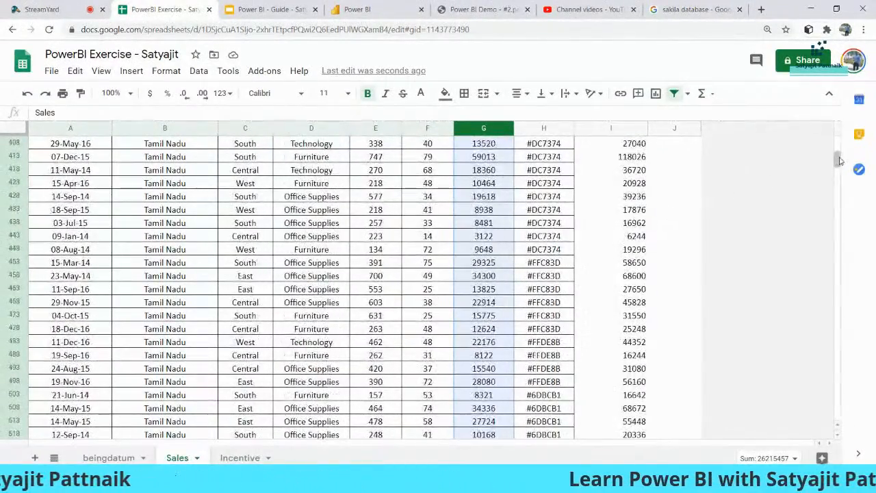
{"action": "left_click", "coordinate": [681, 158]}
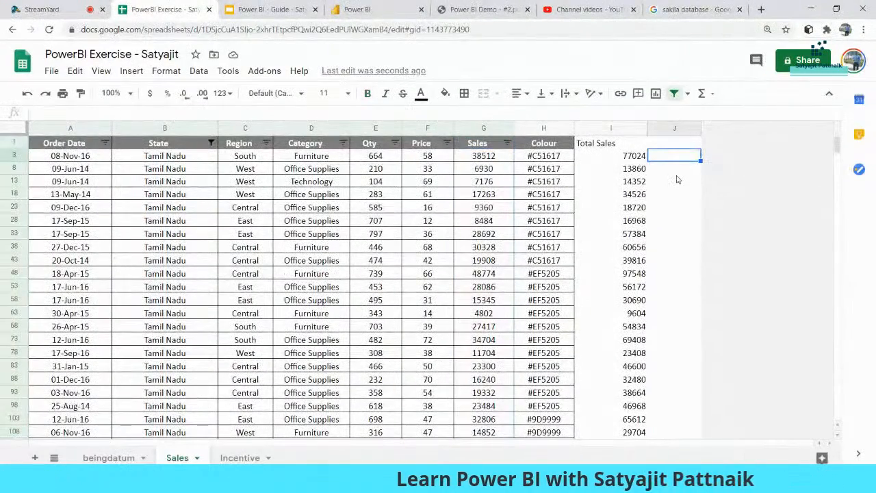
{"action": "type", "text": "=SUM("}
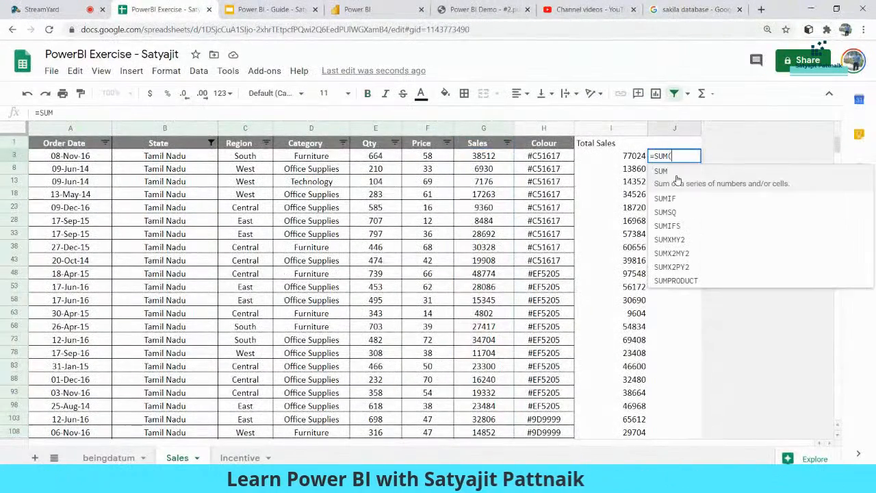
{"action": "left_click", "coordinate": [481, 129]}
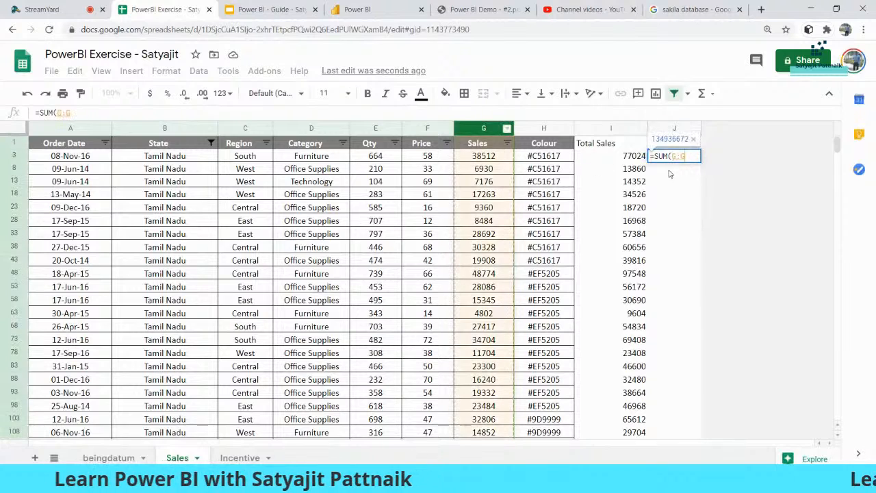
{"action": "key", "text": "Return"}
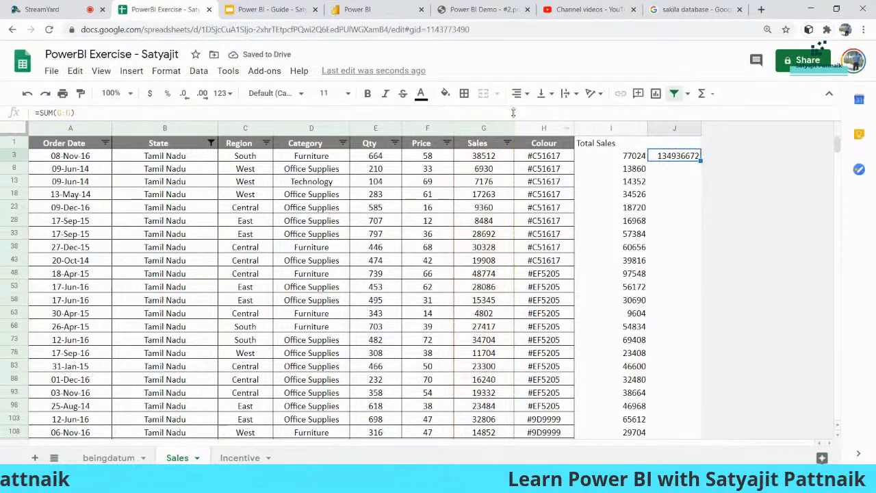
{"action": "left_click", "coordinate": [271, 9]}
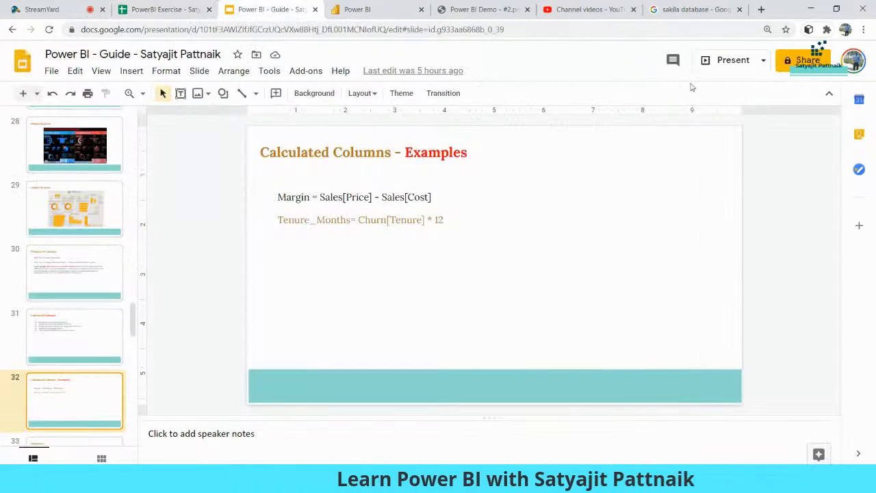
Step: Present the Calculated Columns and Measures slides, then return to the Sakila-Report in Power BI Desktop
{"action": "left_click", "coordinate": [725, 60]}
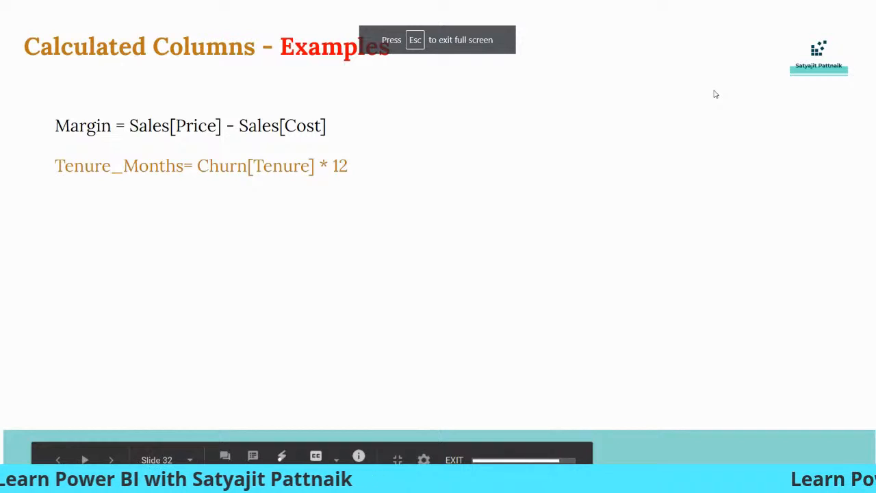
{"action": "key", "text": "Right"}
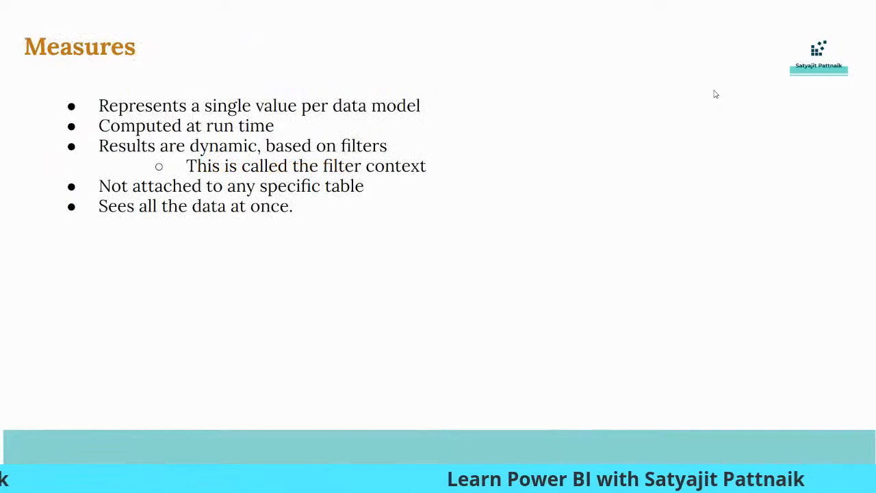
{"action": "key", "text": "Left"}
{"action": "key", "text": "Left"}
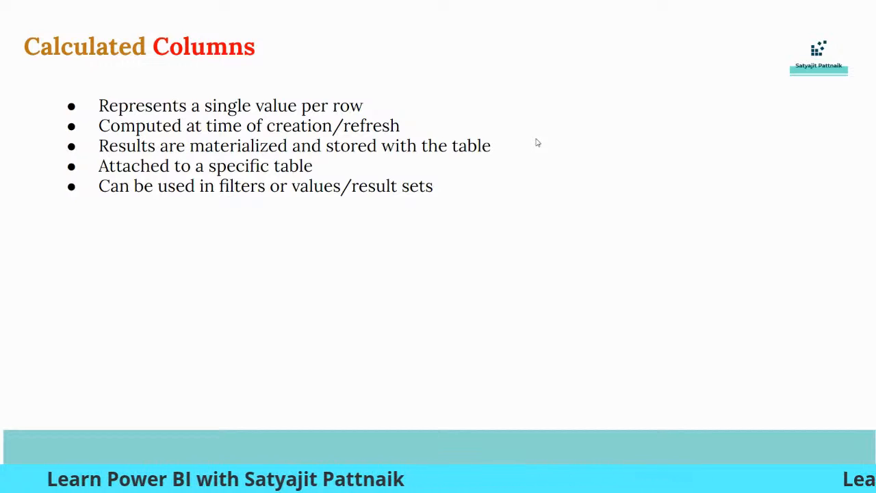
{"action": "key", "text": "Right"}
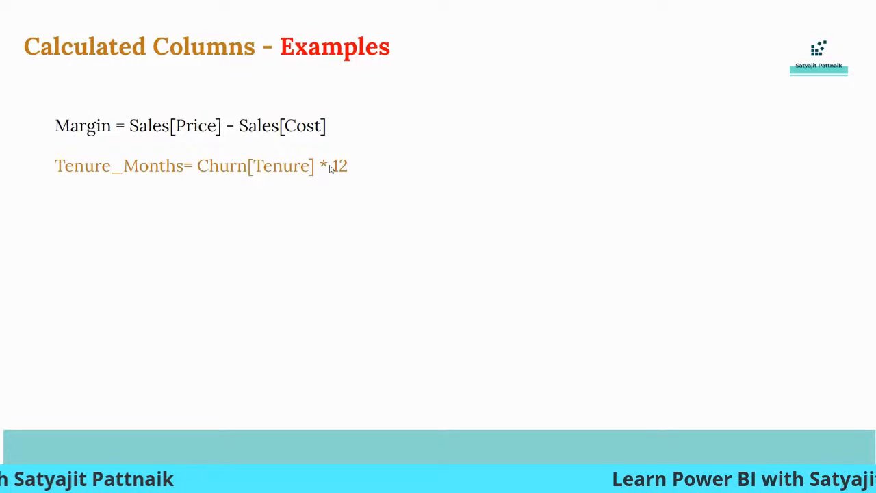
{"action": "key", "text": "Escape"}
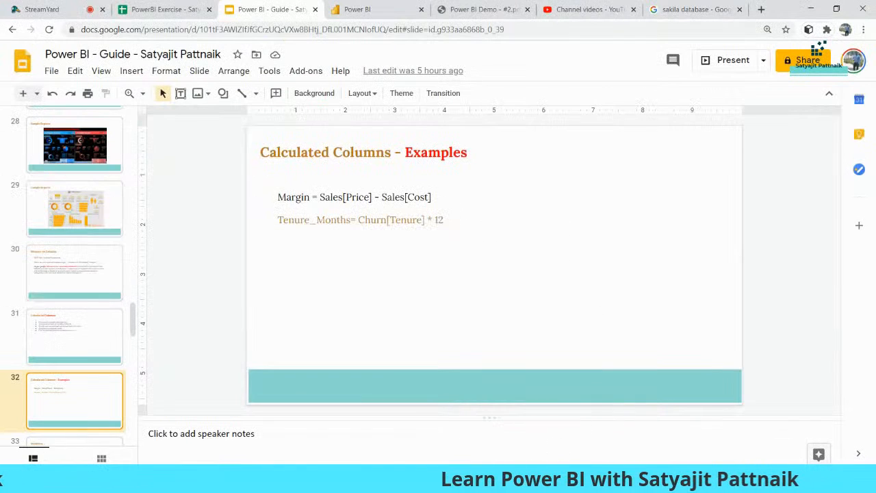
{"action": "key", "text": "alt+Tab"}
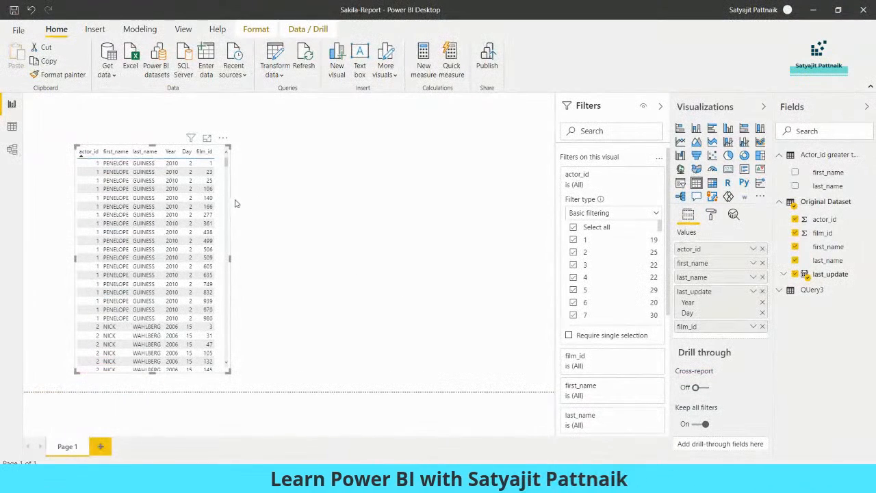
Step: Add calculated column new_actor_id = 'Original Dataset'[actor_id]*2 to Original Dataset
{"action": "left_click", "coordinate": [529, 156]}
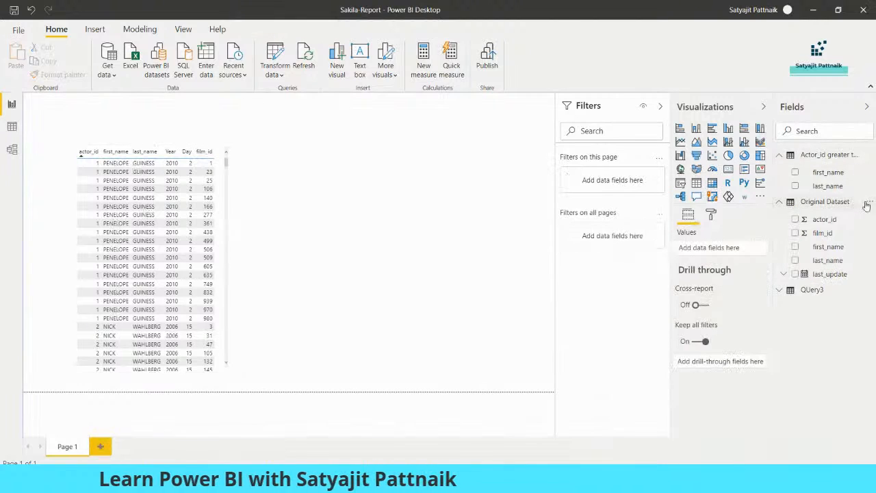
{"action": "left_click", "coordinate": [868, 203]}
{"action": "left_click", "coordinate": [828, 226]}
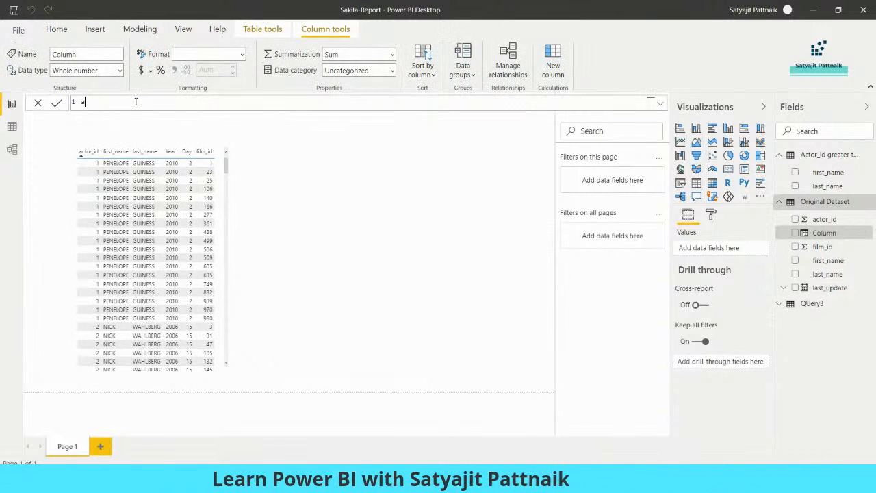
{"action": "type", "text": "id = ac"}
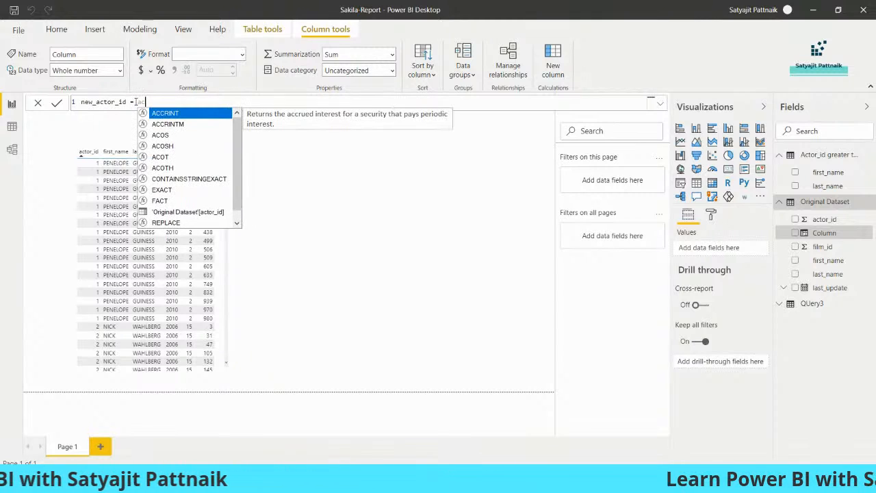
{"action": "type", "text": "tor"}
{"action": "key", "text": "Tab"}
{"action": "type", "text": "*"}
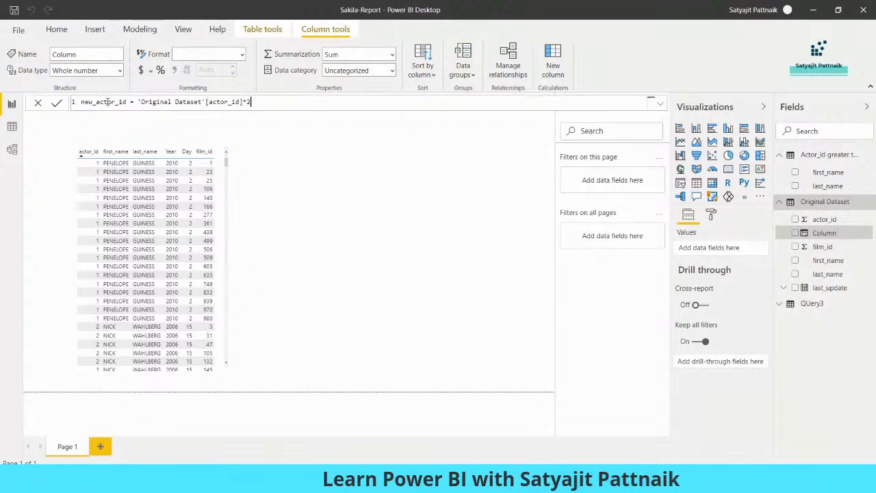
{"action": "key", "text": "Return"}
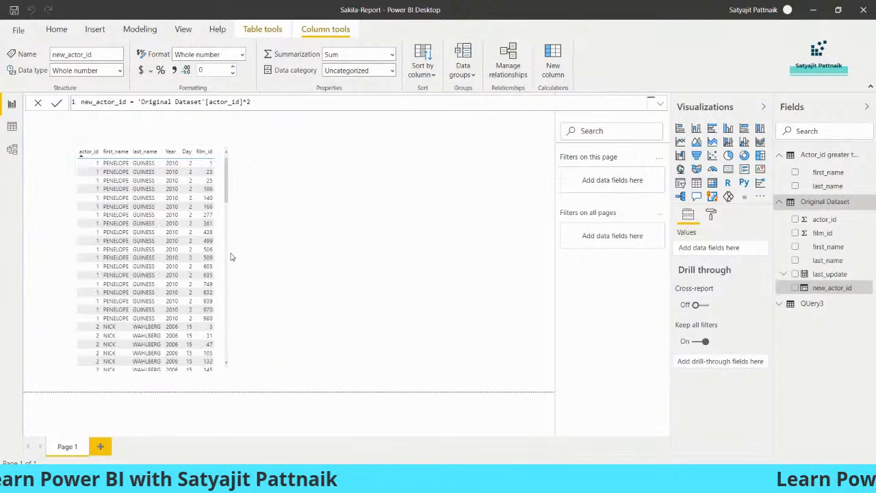
Step: Widen the table visual and add new_actor_id to it
{"action": "left_click", "coordinate": [229, 268]}
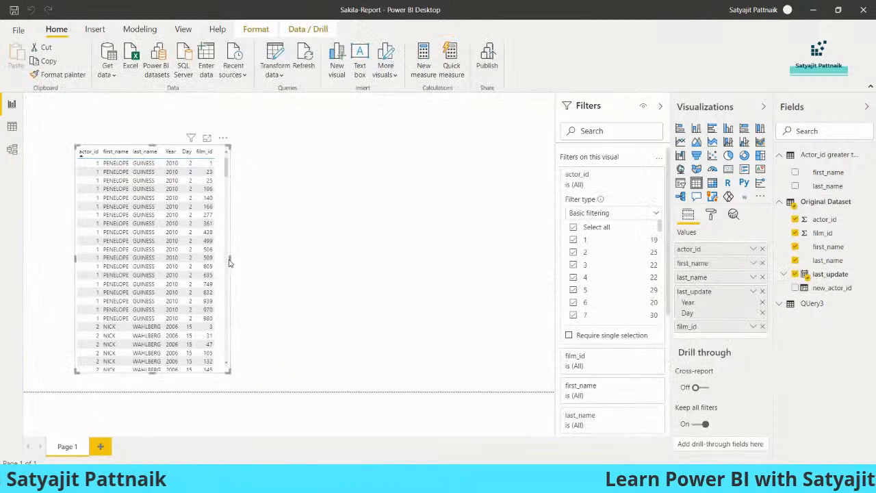
{"action": "left_click_drag", "start_coordinate": [229, 268], "coordinate": [279, 266]}
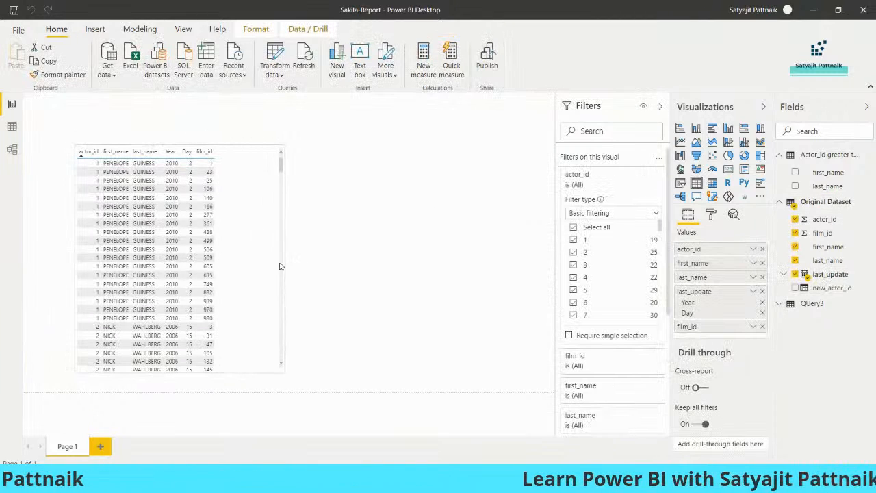
{"action": "left_click", "coordinate": [796, 288]}
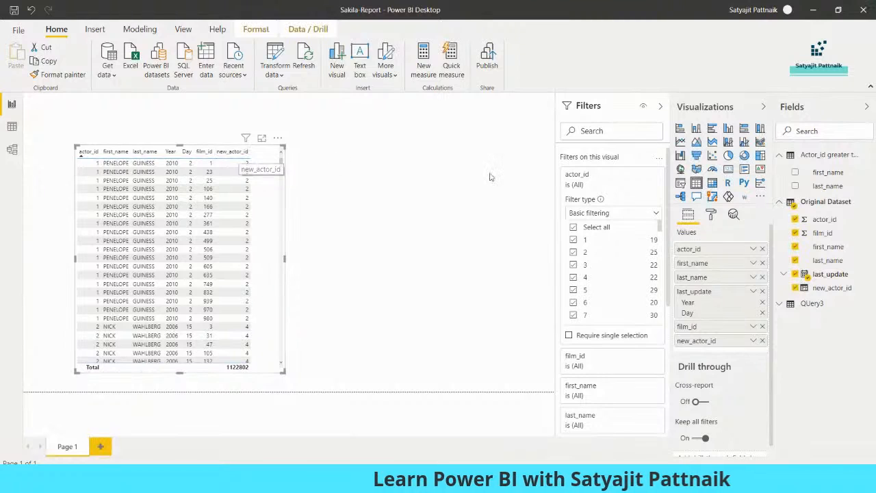
{"action": "left_click", "coordinate": [820, 292]}
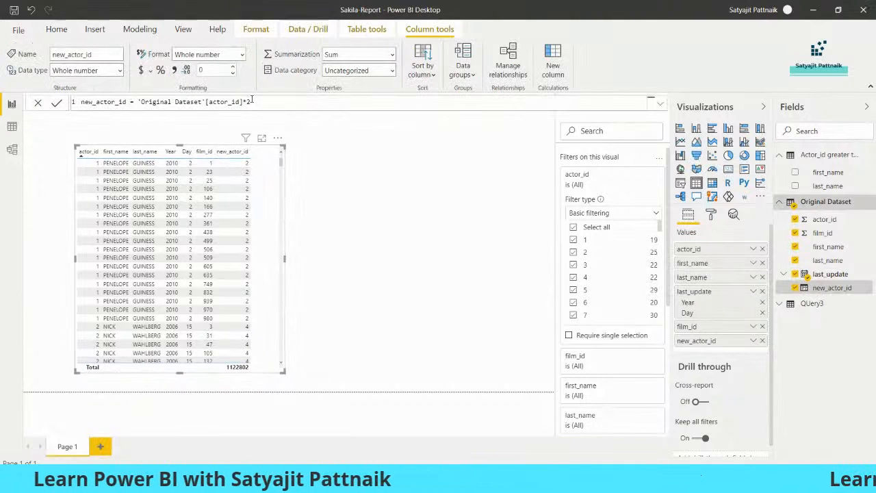
Step: Redefine new_actor_id as actor_id multiplied by 20
{"action": "left_click_drag", "start_coordinate": [250, 101], "coordinate": [137, 101]}
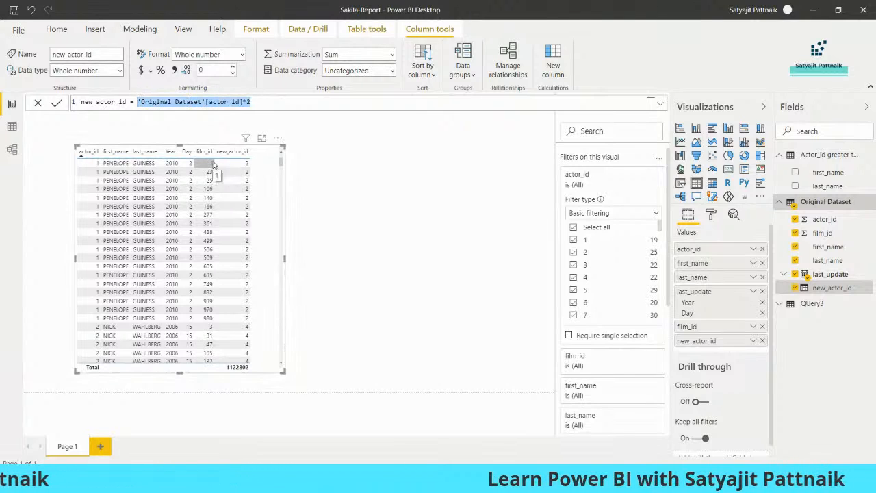
{"action": "key", "text": "BackSpace"}
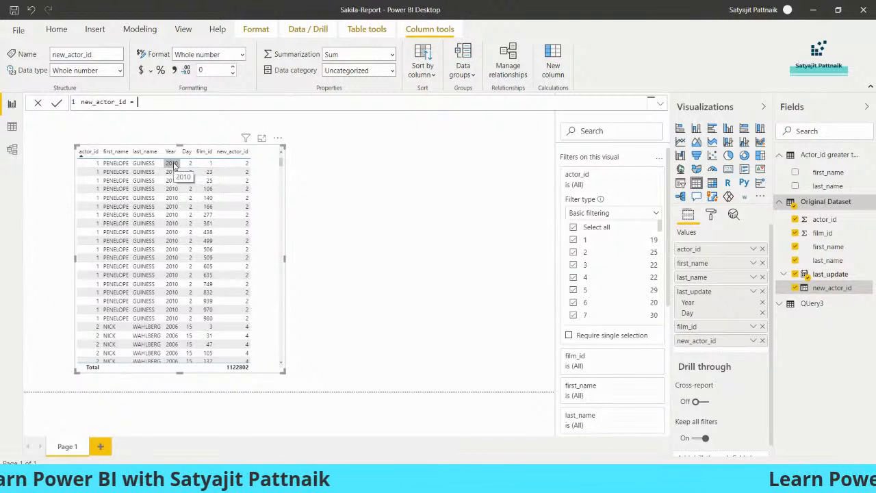
{"action": "type", "text": "act"}
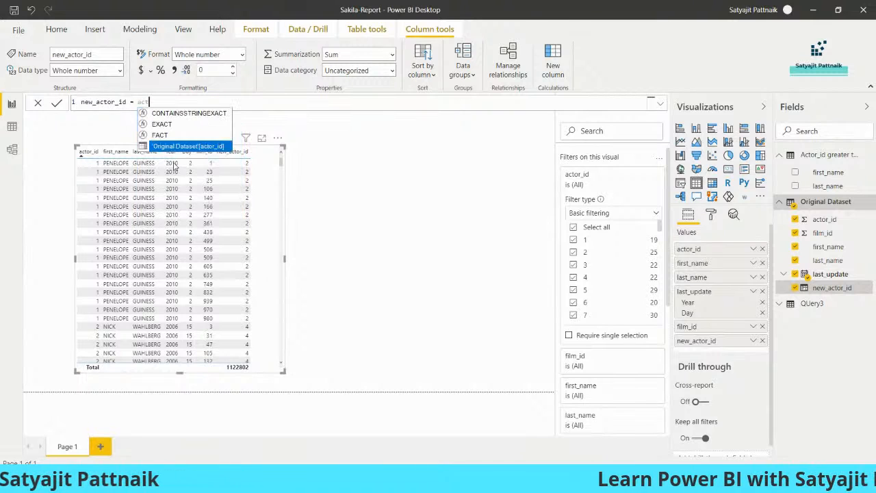
{"action": "type", "text": "o"}
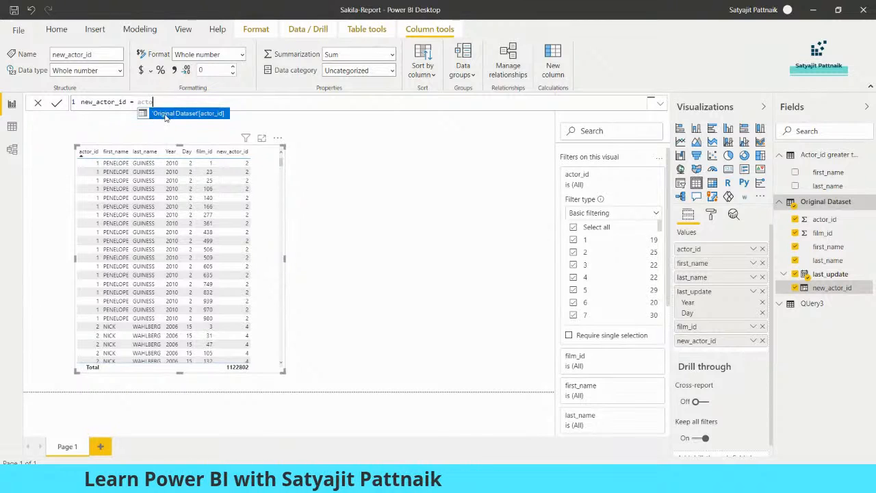
{"action": "left_click", "coordinate": [172, 115]}
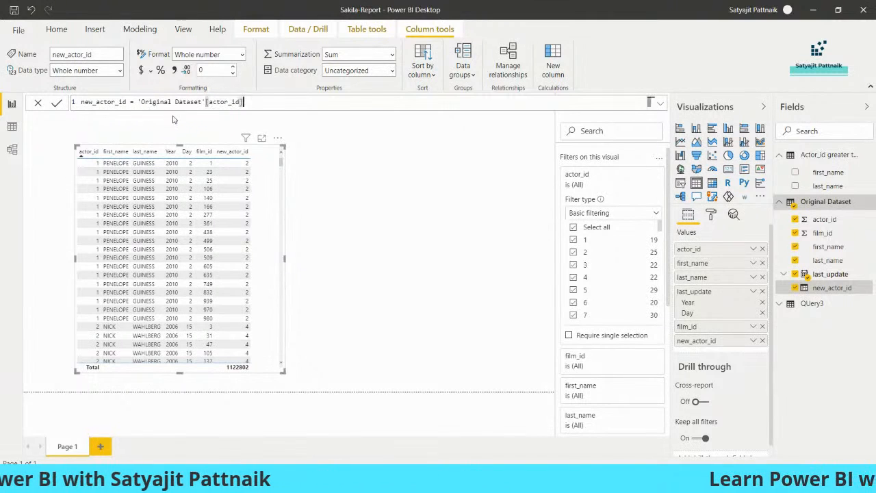
{"action": "type", "text": "*20"}
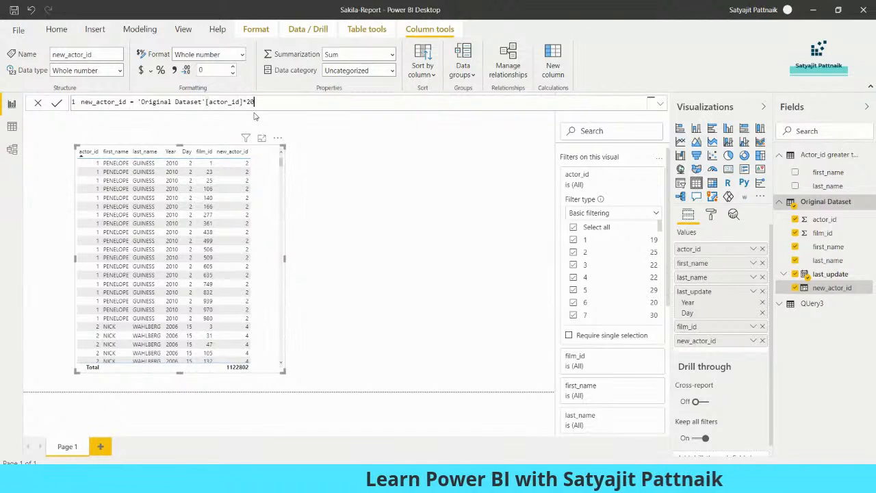
{"action": "key", "text": "Return"}
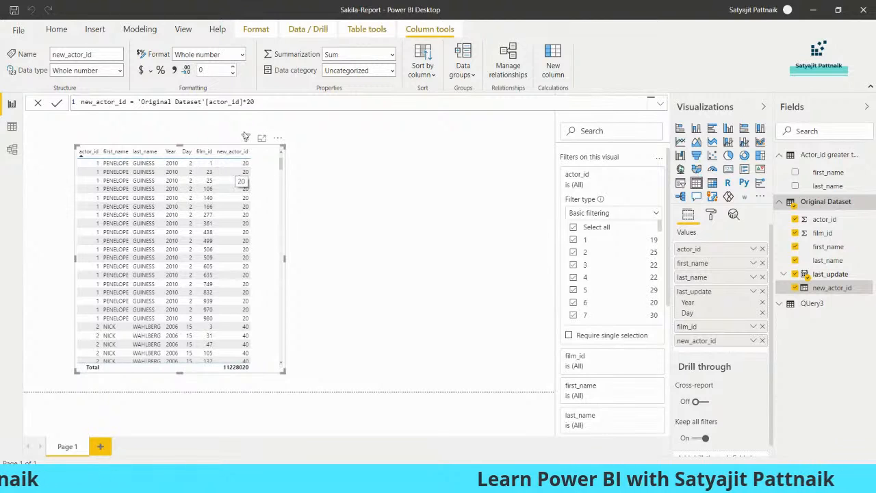
Step: Change new_actor_id to actor_id + 25 and delete the table visual
{"action": "left_click_drag", "start_coordinate": [244, 101], "coordinate": [295, 103]}
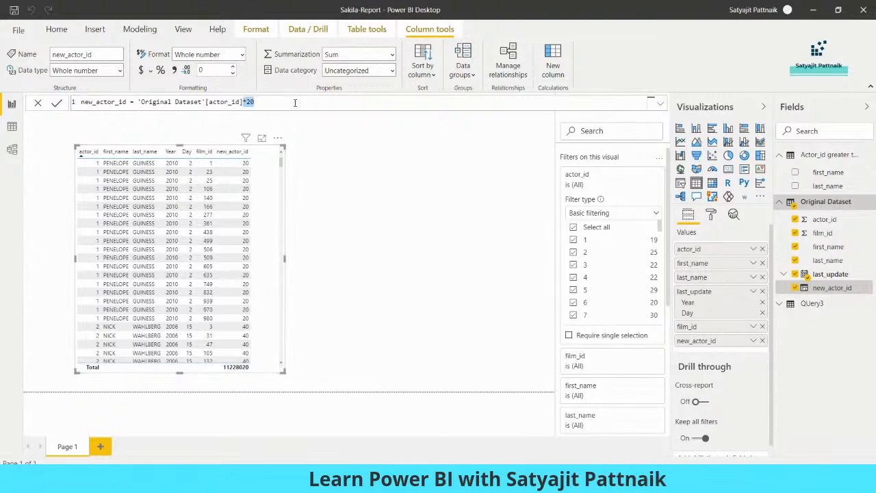
{"action": "key", "text": "BackSpace"}
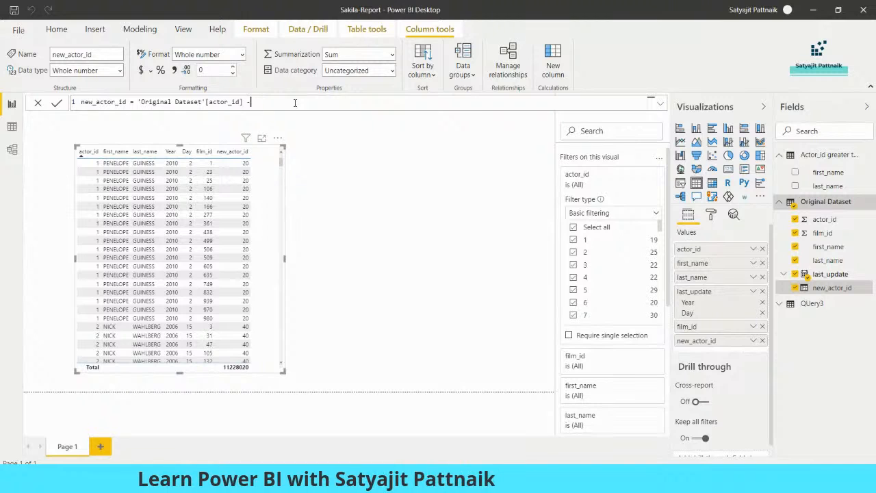
{"action": "type", "text": "+ 25"}
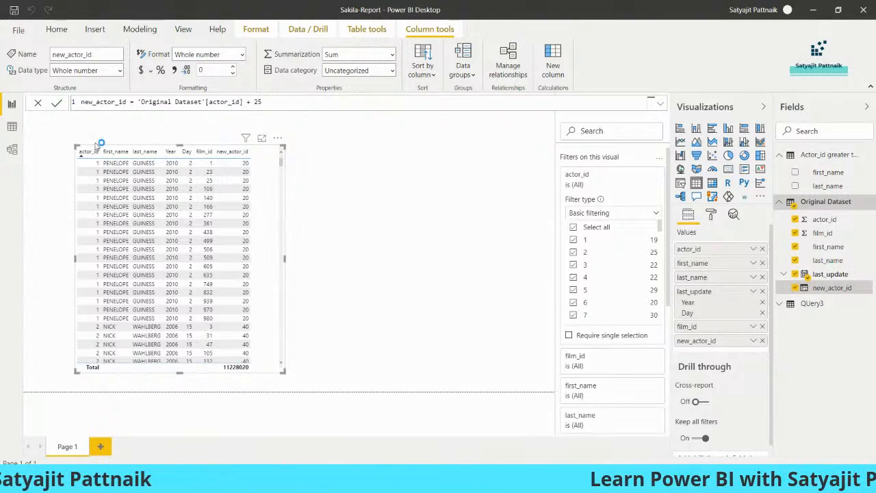
{"action": "left_click", "coordinate": [56, 103]}
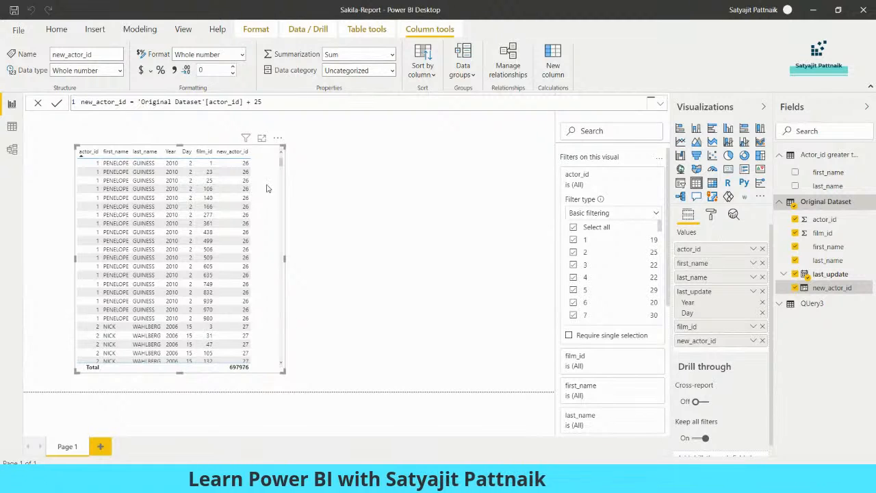
{"action": "key", "text": "Delete"}
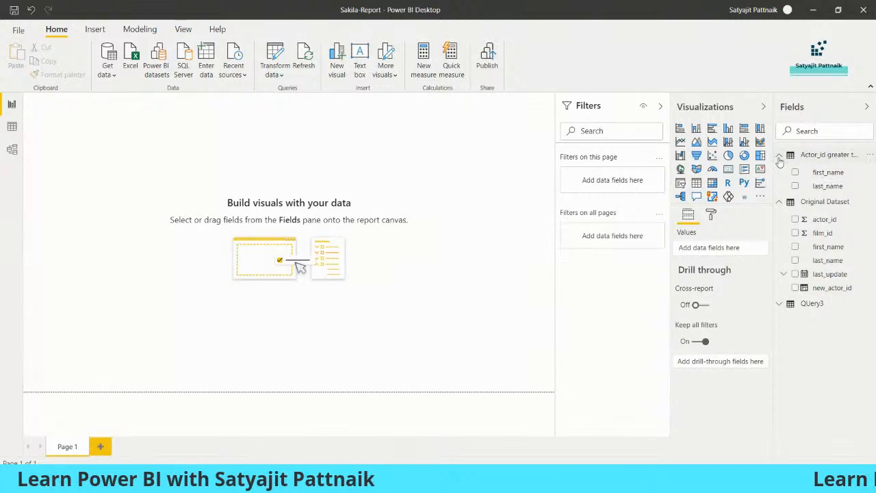
Step: Delete the Actor_id greater than 50, Original Dataset and QUery3 tables
{"action": "left_click", "coordinate": [821, 156]}
{"action": "right_click", "coordinate": [818, 159]}
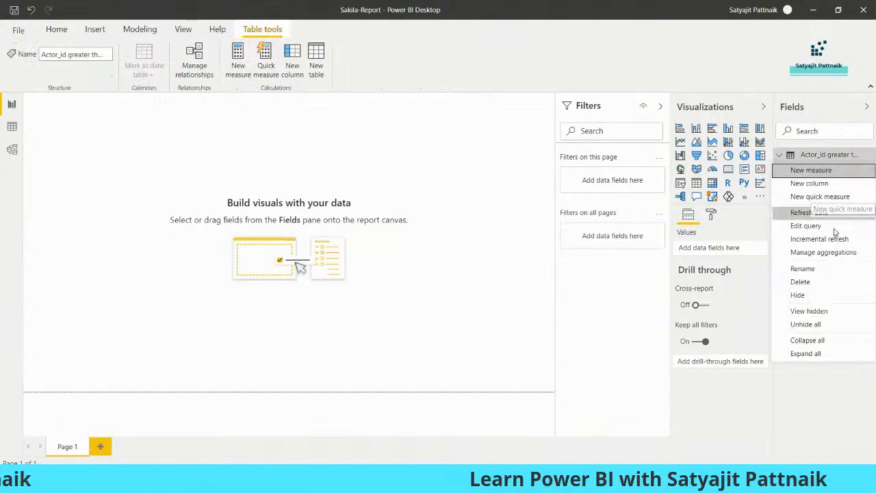
{"action": "left_click", "coordinate": [800, 281]}
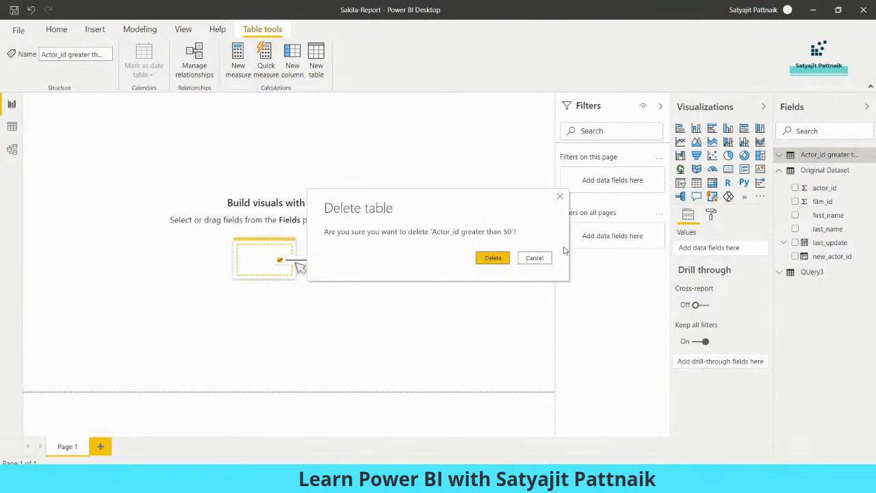
{"action": "left_click", "coordinate": [493, 257]}
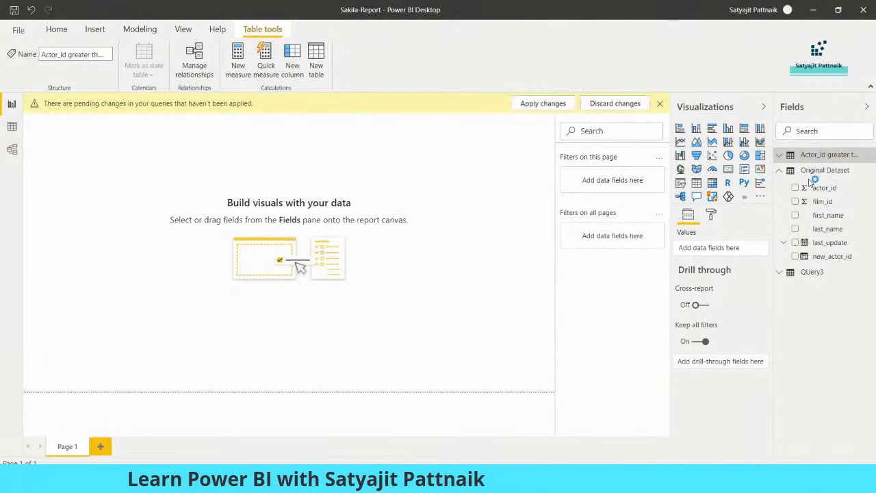
{"action": "right_click", "coordinate": [810, 172]}
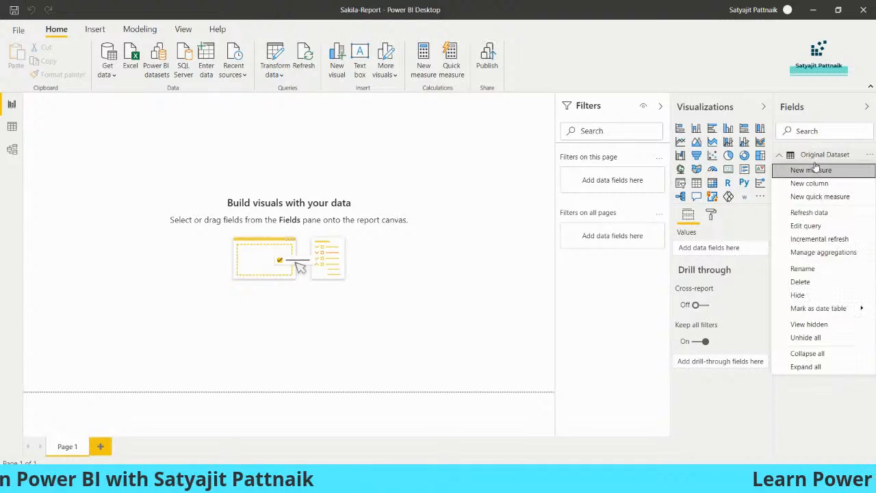
{"action": "left_click", "coordinate": [519, 277]}
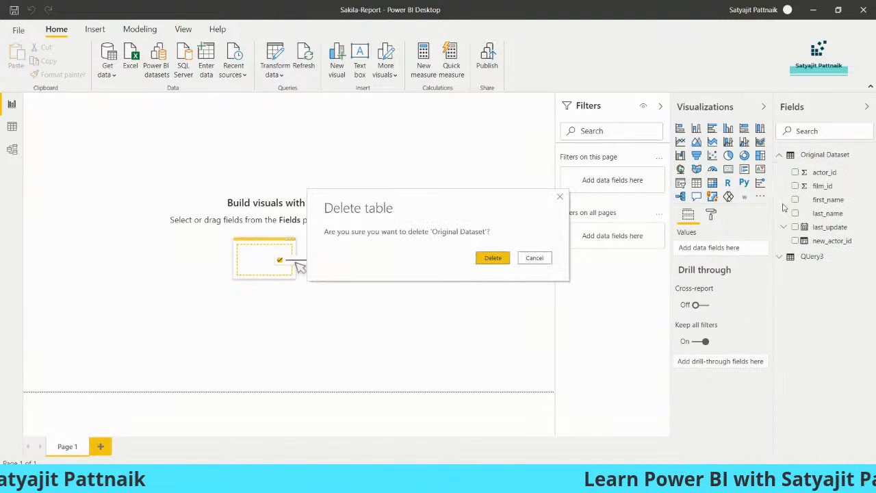
{"action": "left_click", "coordinate": [494, 258]}
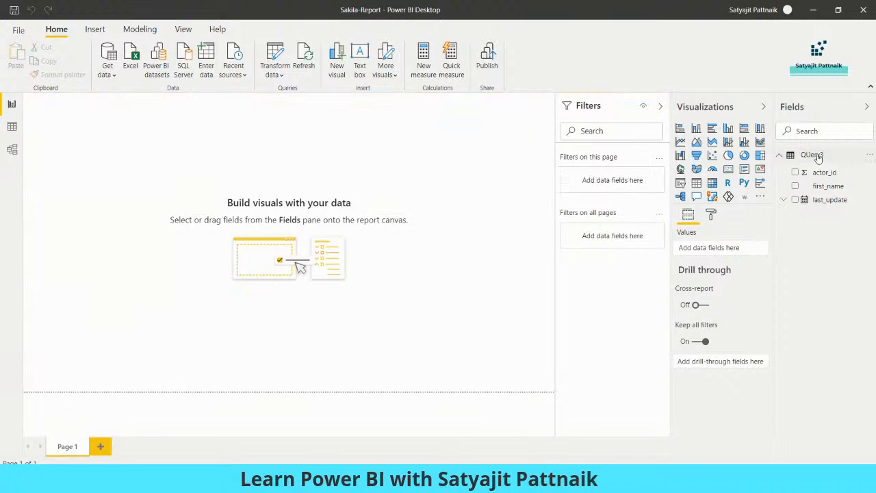
{"action": "right_click", "coordinate": [818, 156]}
{"action": "left_click", "coordinate": [804, 282]}
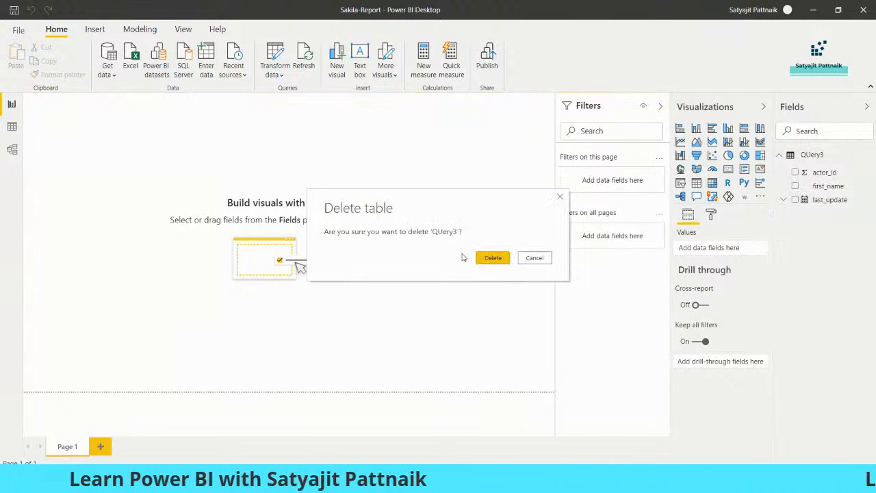
{"action": "left_click", "coordinate": [492, 258]}
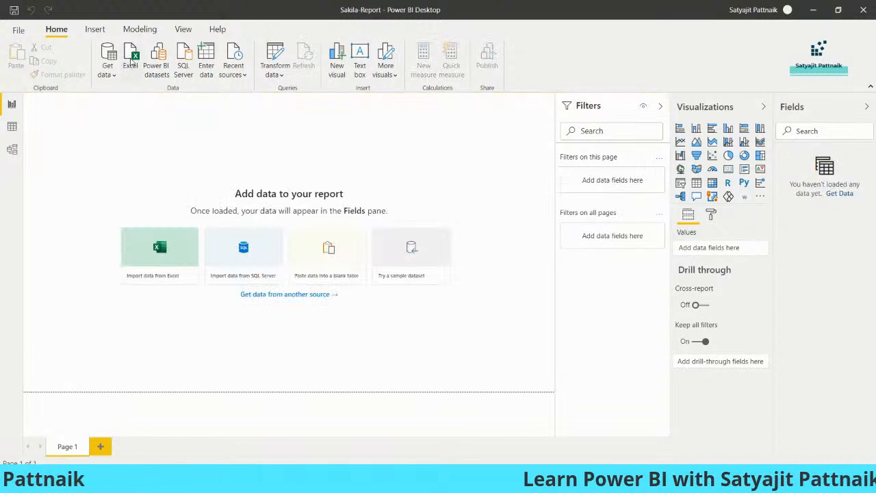
{"action": "left_click", "coordinate": [131, 63]}
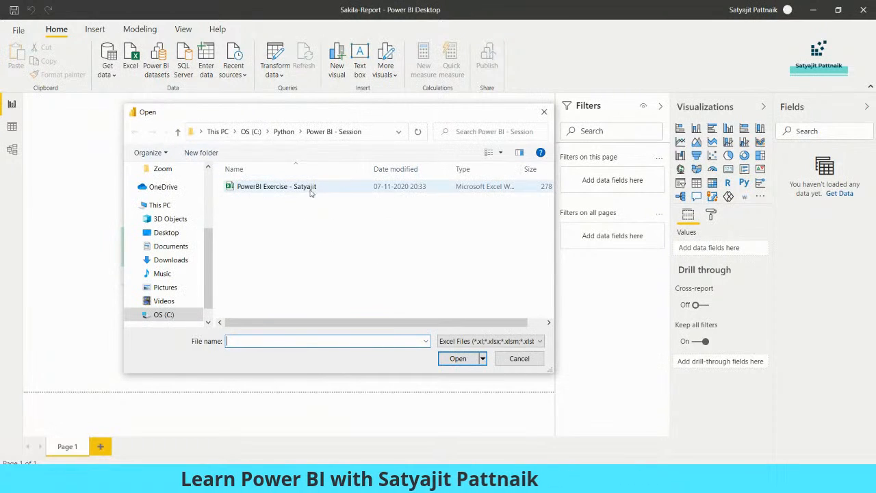
Step: Open PowerBI Exercise - Satyajit.xlsx and tick the Incentive and Sales sheets in the Navigator
{"action": "double_click", "coordinate": [294, 187]}
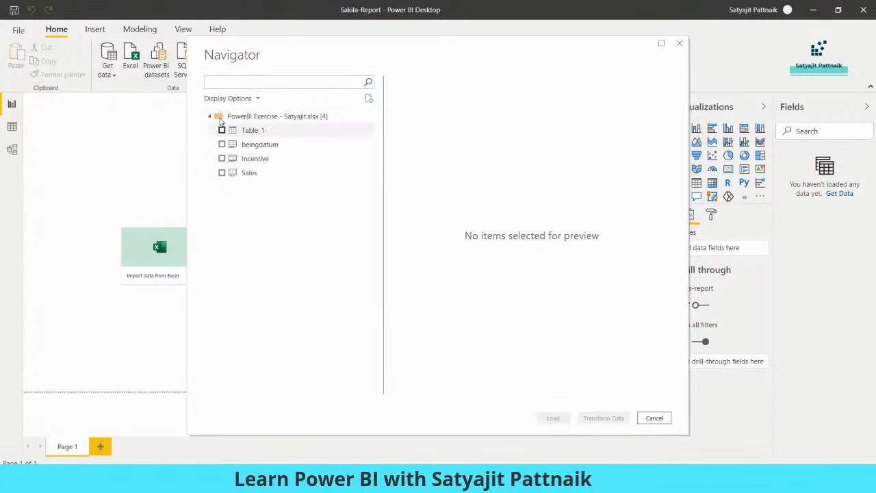
{"action": "left_click", "coordinate": [221, 158]}
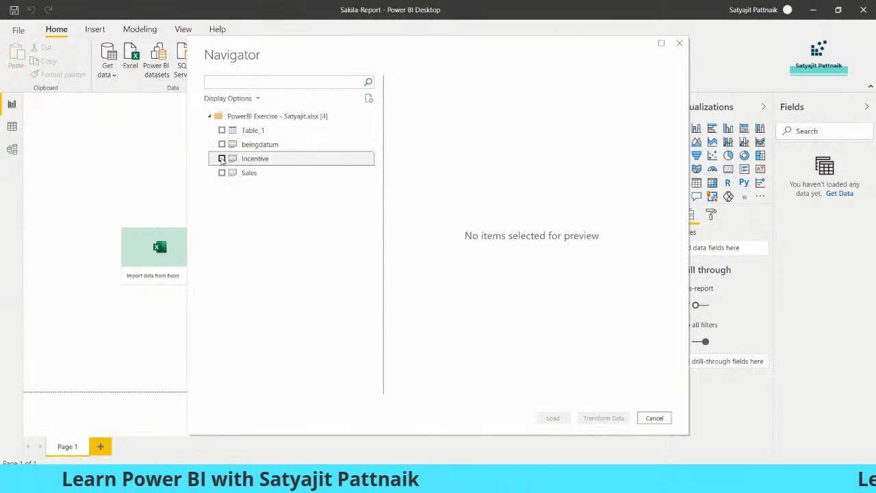
{"action": "left_click", "coordinate": [221, 174]}
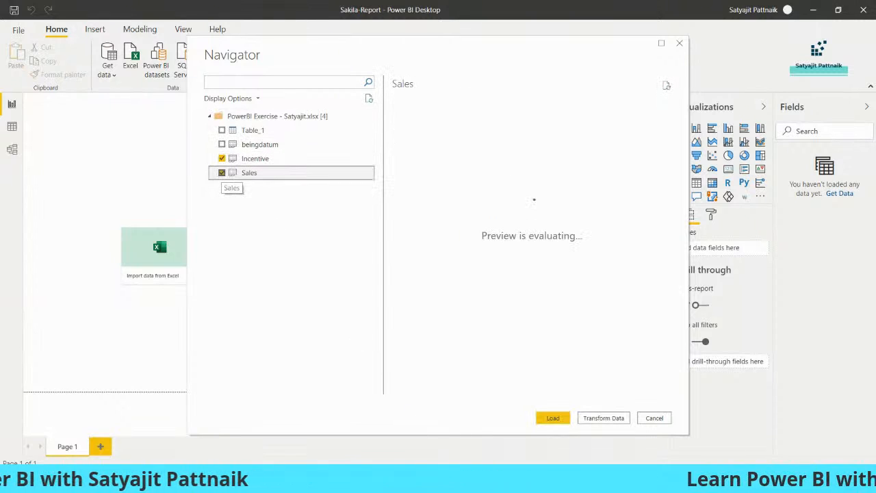
Step: Check the beingdatum and Incentive tabs of the exercise Google Sheet, then return to Power BI
{"action": "left_click", "coordinate": [465, 479]}
{"action": "left_click", "coordinate": [386, 432]}
{"action": "left_click", "coordinate": [145, 9]}
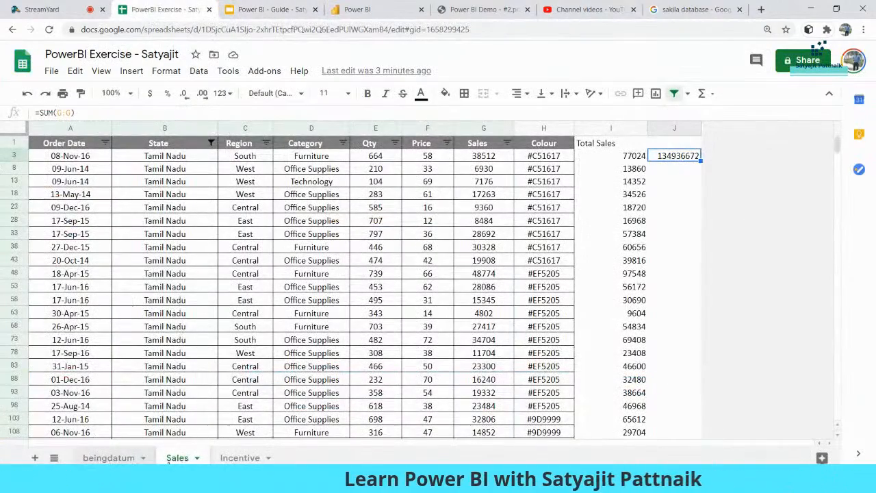
{"action": "left_click", "coordinate": [113, 461]}
{"action": "left_click", "coordinate": [229, 459]}
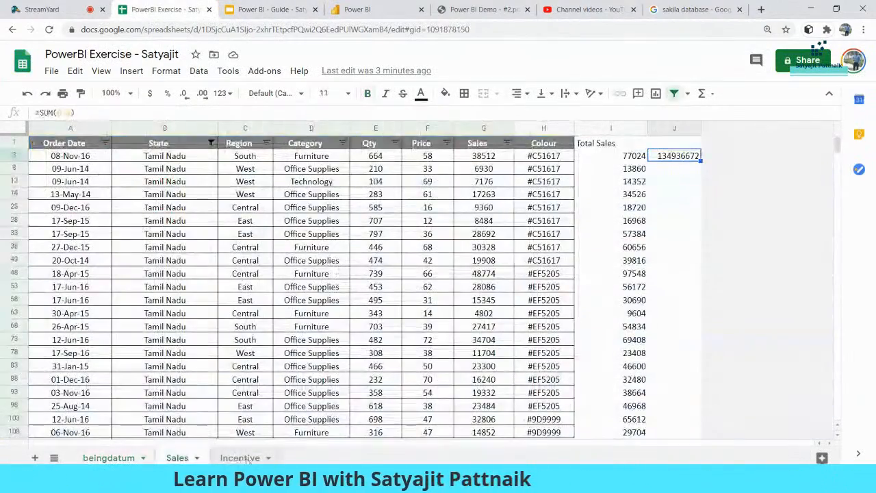
{"action": "left_click", "coordinate": [810, 9]}
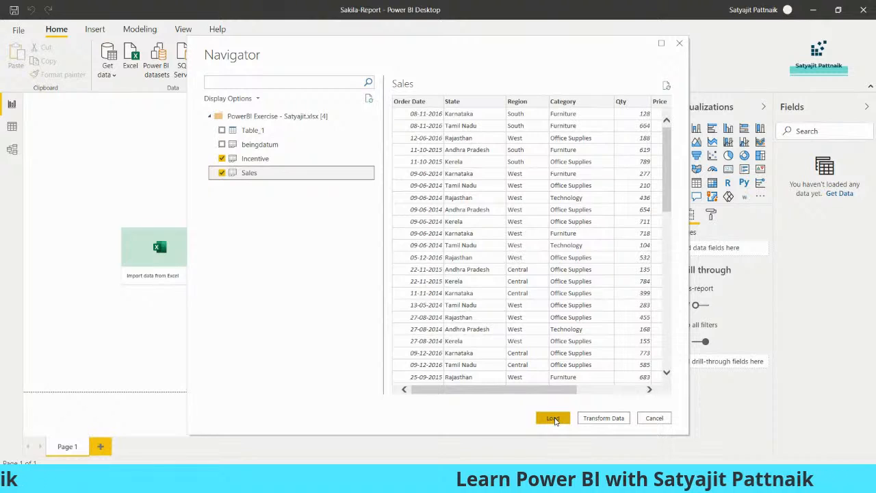
{"action": "left_click_drag", "start_coordinate": [558, 395], "coordinate": [472, 393]}
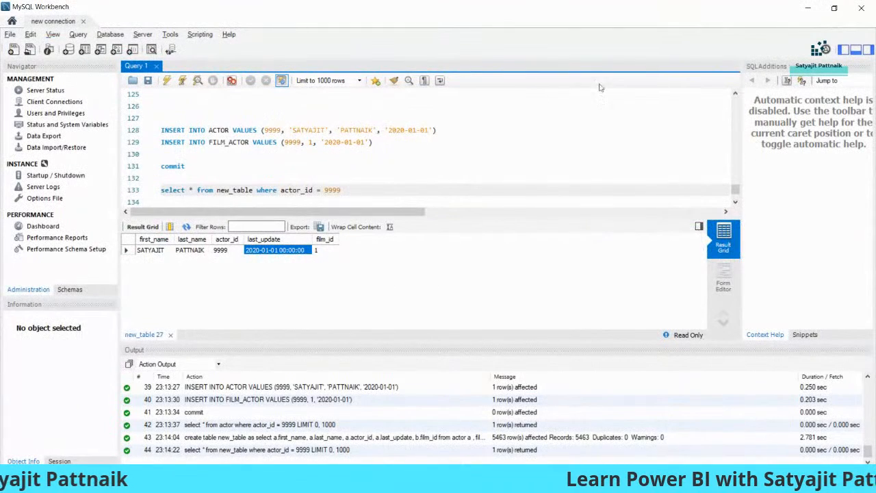
Step: Minimize MySQL Workbench to bring back Power BI Desktop with Incentive and Sales loaded
{"action": "left_click", "coordinate": [806, 6]}
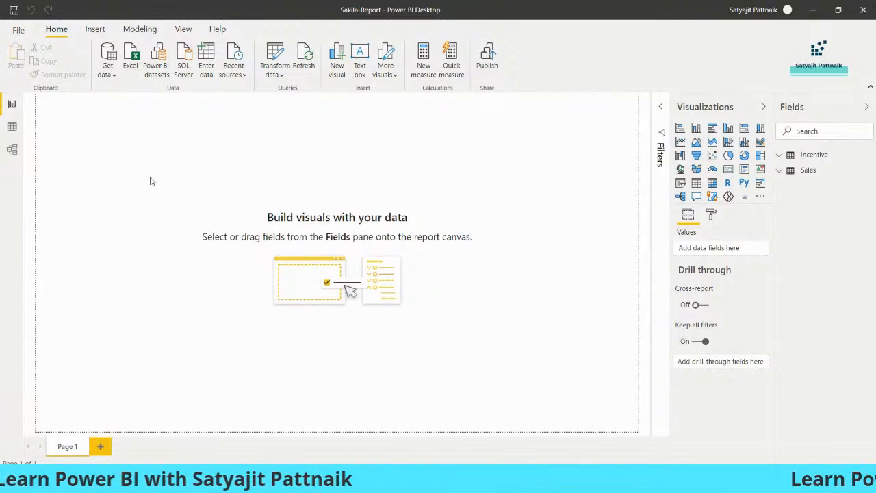
Step: Insert an empty Table visual and position and enlarge it on the page
{"action": "left_click", "coordinate": [696, 182]}
{"action": "left_click_drag", "start_coordinate": [164, 213], "coordinate": [416, 362]}
{"action": "left_click_drag", "start_coordinate": [319, 315], "coordinate": [275, 323]}
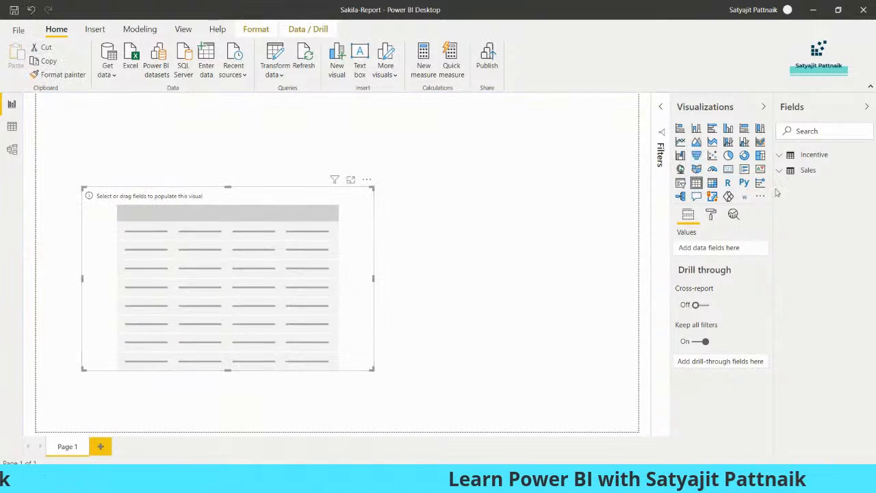
Step: Add State, Sales, Region, Qty, Price, Order Date, Colour and Category columns, widening the table
{"action": "left_click", "coordinate": [808, 171]}
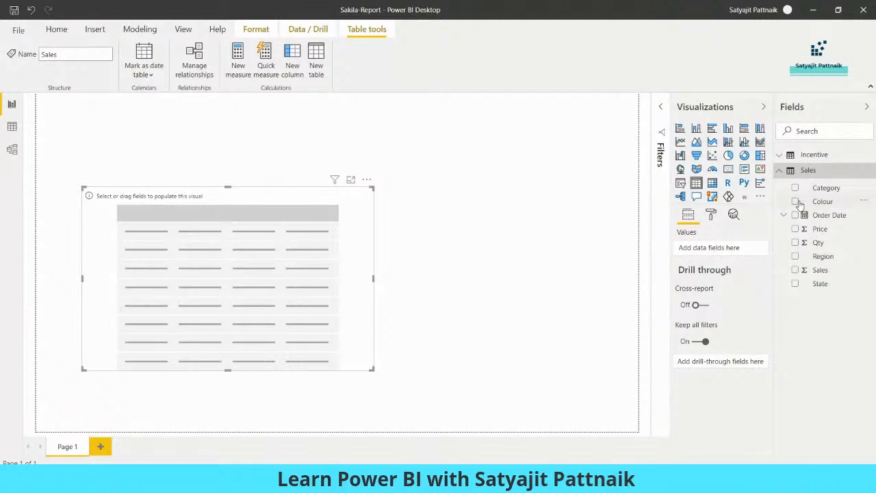
{"action": "left_click", "coordinate": [795, 283]}
{"action": "left_click", "coordinate": [795, 270]}
{"action": "left_click", "coordinate": [795, 256]}
{"action": "left_click", "coordinate": [795, 242]}
{"action": "left_click", "coordinate": [795, 229]}
{"action": "left_click", "coordinate": [795, 215]}
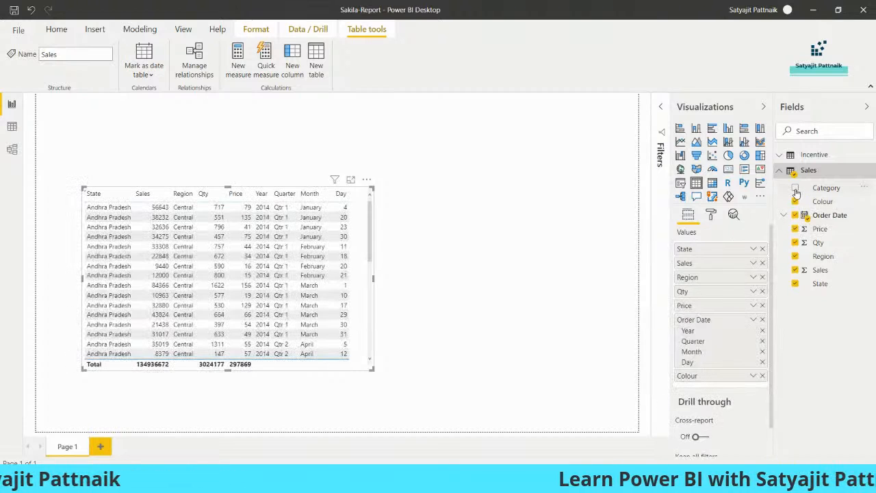
{"action": "left_click", "coordinate": [795, 201]}
{"action": "left_click", "coordinate": [794, 188]}
{"action": "left_click_drag", "start_coordinate": [371, 187], "coordinate": [491, 177]}
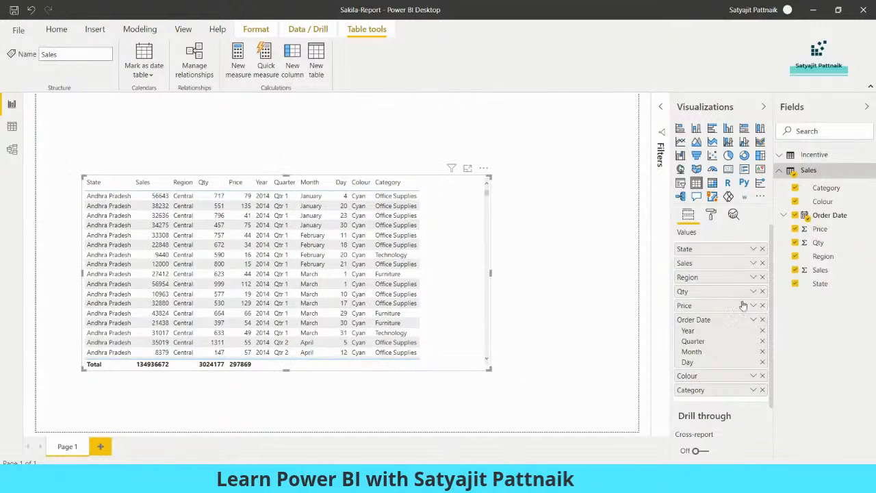
Step: Show Order Date as a plain date instead of Date Hierarchy, trim the width, and keep Sales summed
{"action": "left_click", "coordinate": [754, 319]}
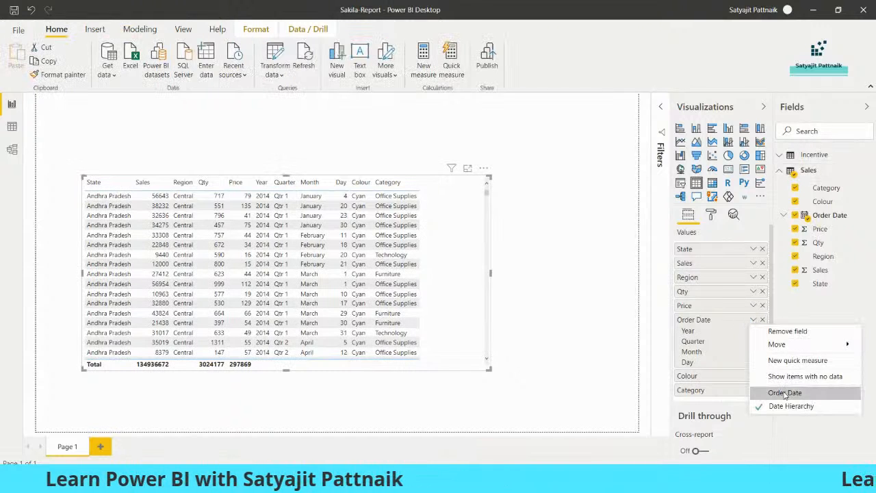
{"action": "left_click", "coordinate": [733, 391]}
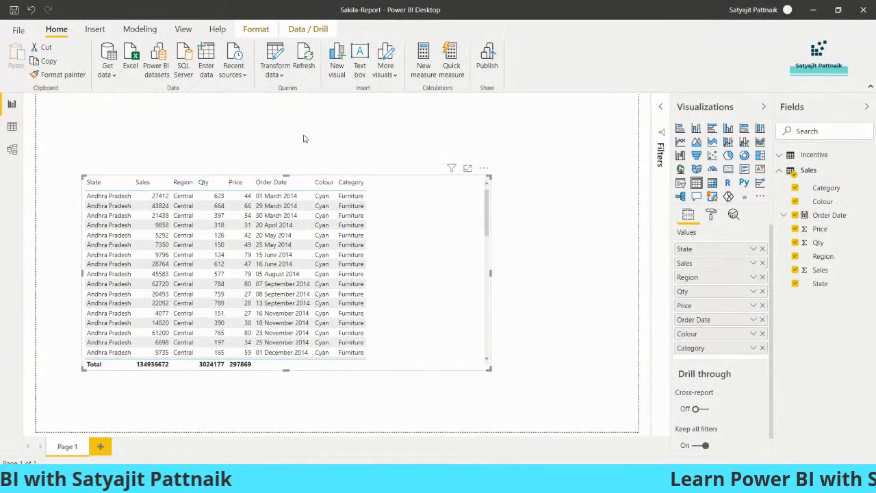
{"action": "left_click", "coordinate": [314, 148]}
{"action": "left_click", "coordinate": [469, 199]}
{"action": "left_click_drag", "start_coordinate": [491, 176], "coordinate": [371, 184]}
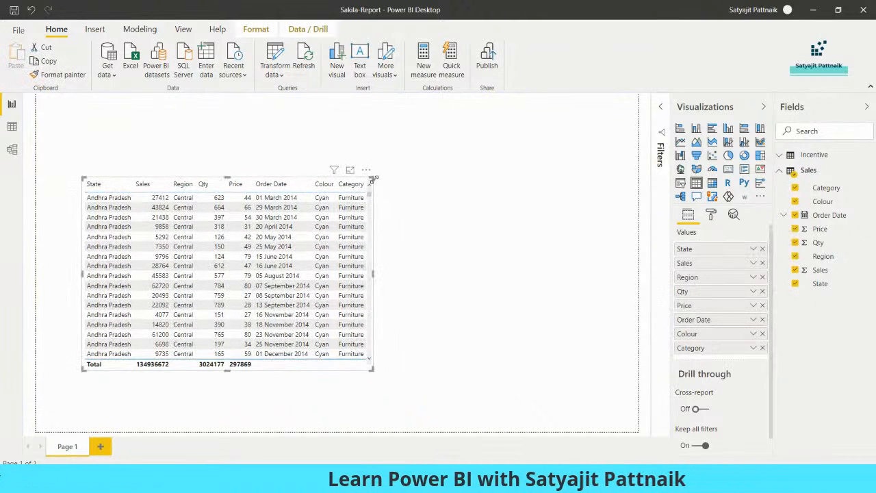
{"action": "left_click", "coordinate": [428, 177]}
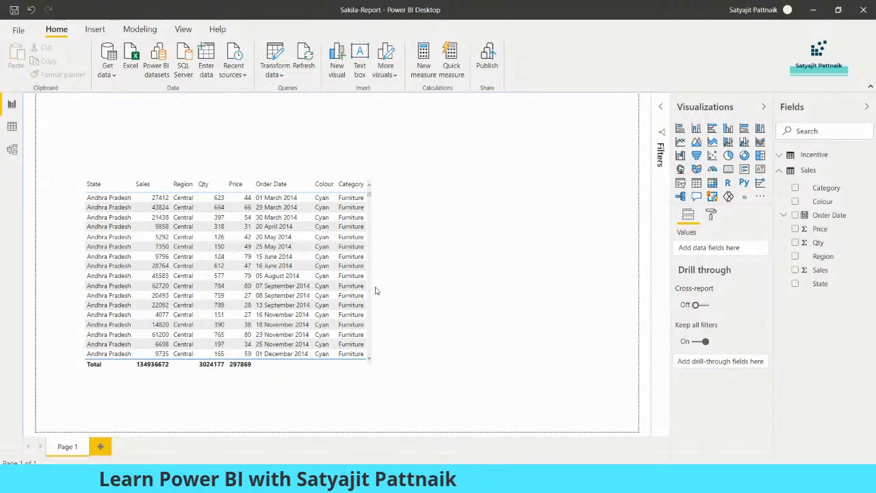
{"action": "left_click", "coordinate": [372, 188]}
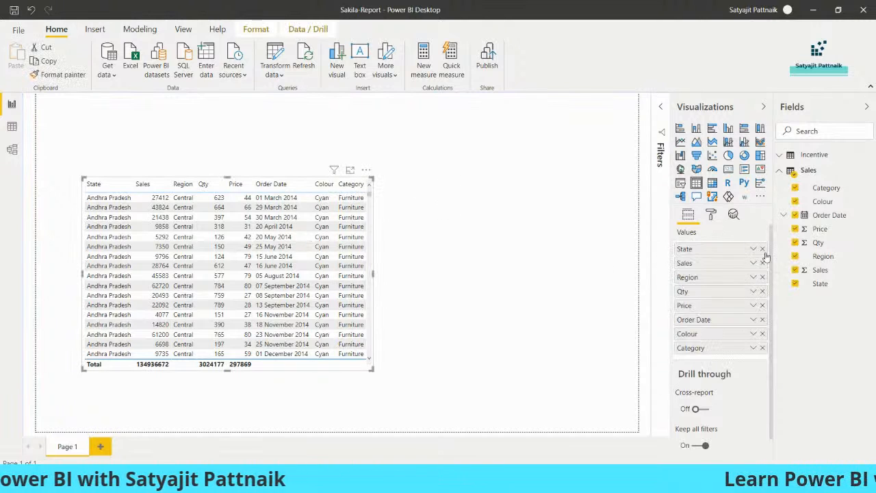
{"action": "left_click", "coordinate": [753, 263]}
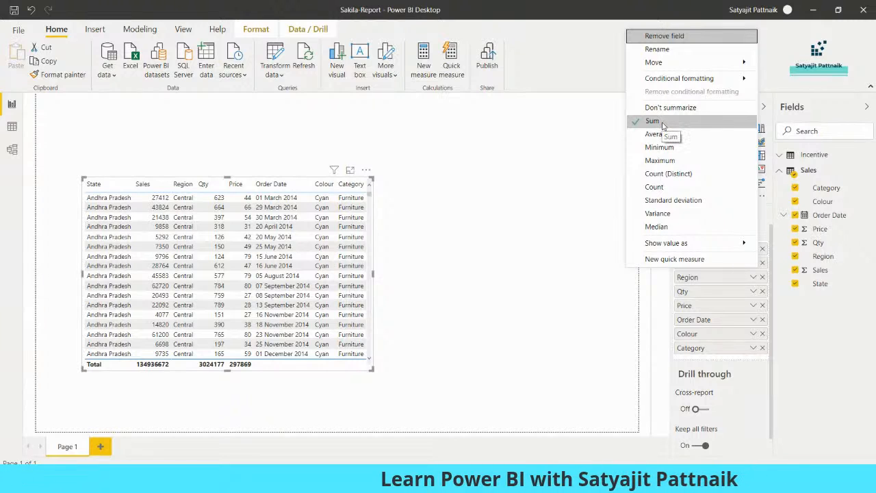
{"action": "left_click", "coordinate": [496, 201]}
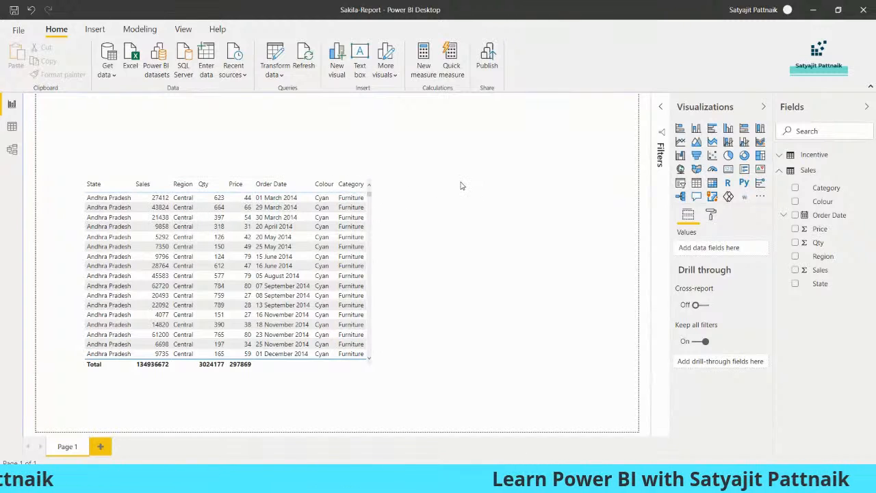
Step: Add a Card visual showing summed Sales (135M) and shrink it beside the table
{"action": "left_click", "coordinate": [729, 168]}
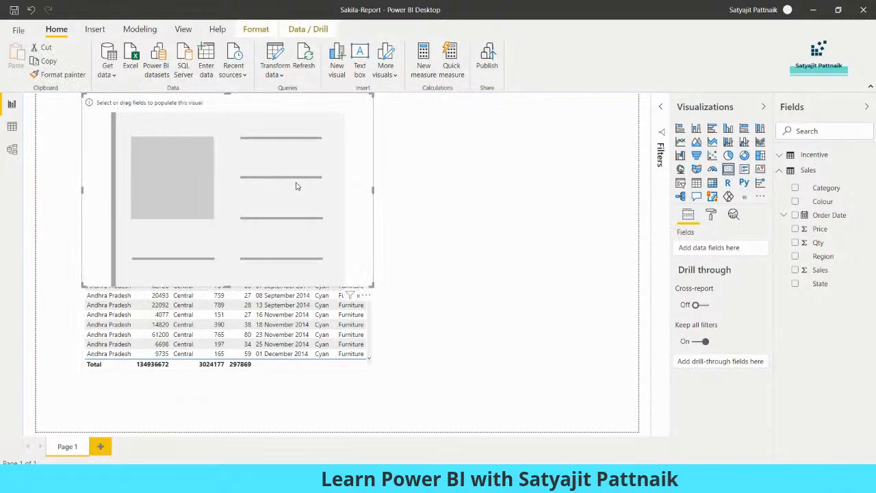
{"action": "left_click", "coordinate": [795, 269]}
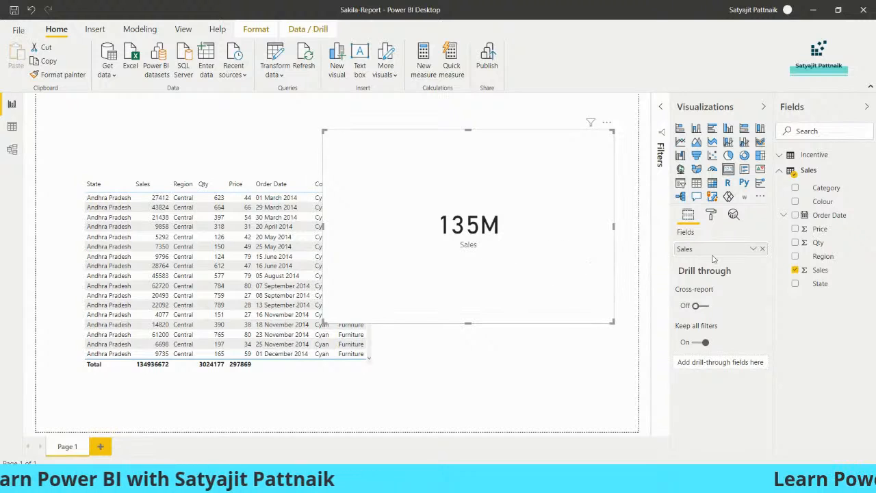
{"action": "left_click", "coordinate": [753, 251]}
{"action": "left_click", "coordinate": [781, 293]}
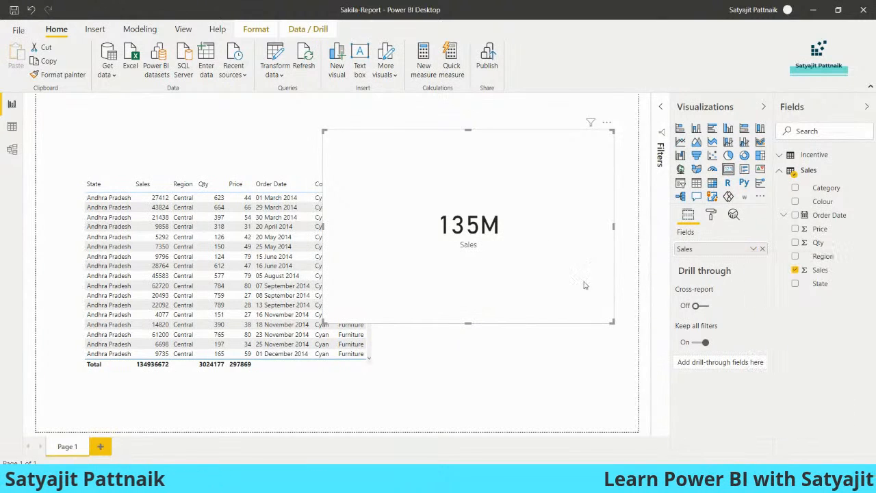
{"action": "left_click_drag", "start_coordinate": [613, 322], "coordinate": [518, 231]}
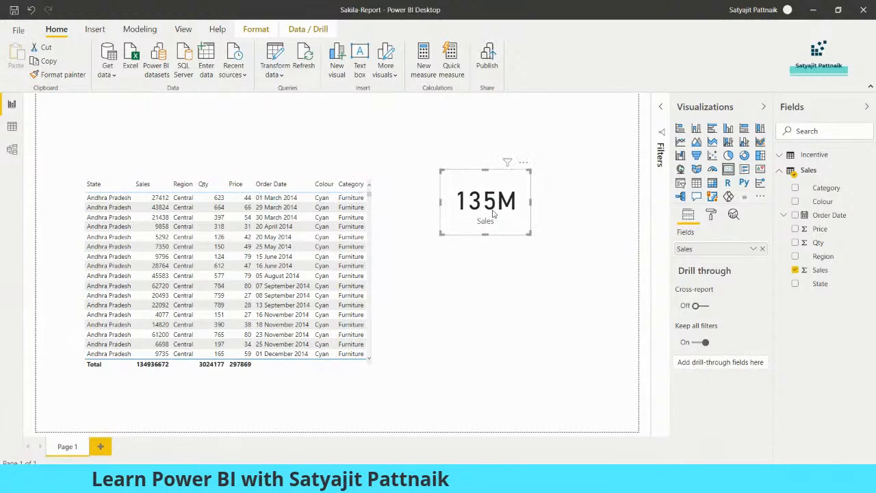
{"action": "right_click", "coordinate": [787, 171]}
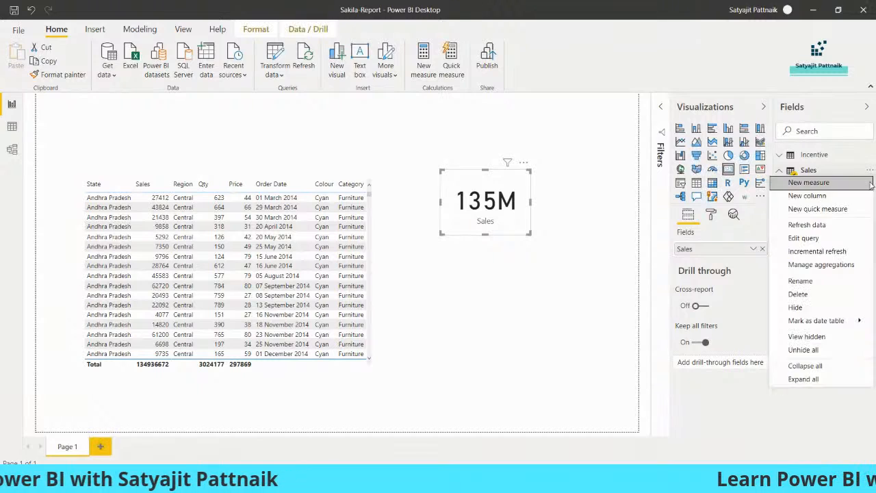
Step: Create a new measure on the Sales table and start its formula as Total_Sales = CALCULATE(
{"action": "left_click", "coordinate": [830, 183]}
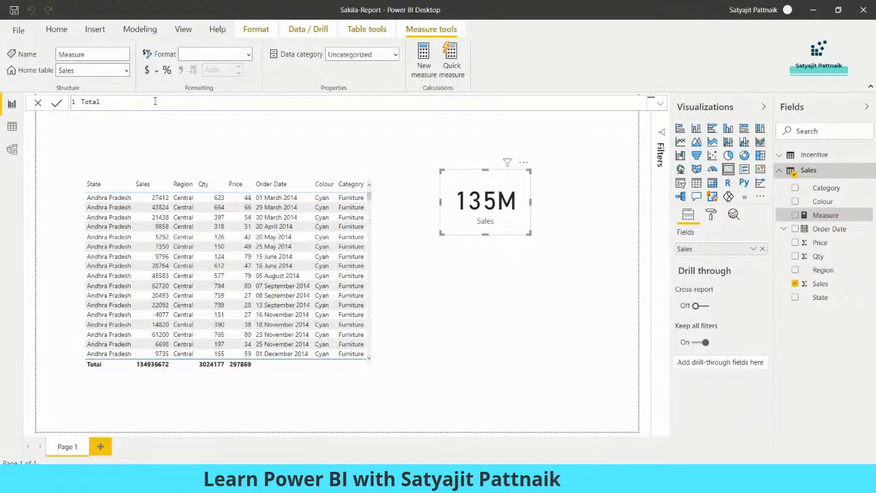
{"action": "type", "text": "Total_Sales = "}
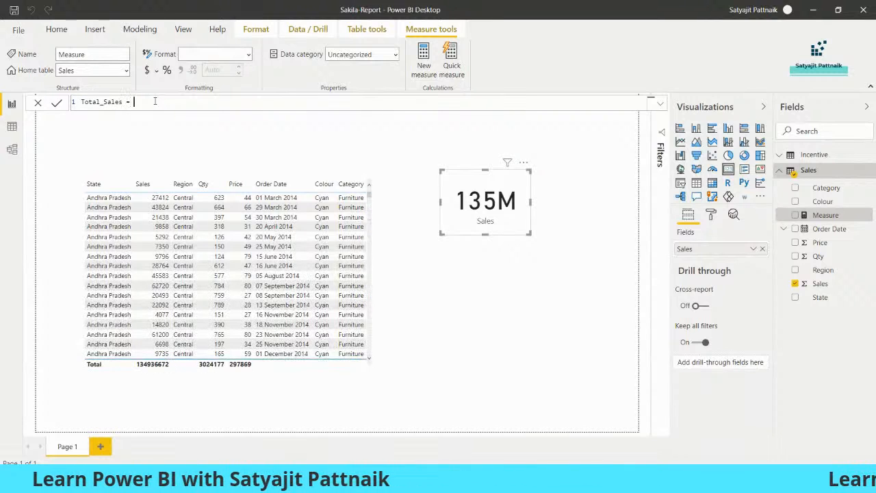
{"action": "type", "text": "C"}
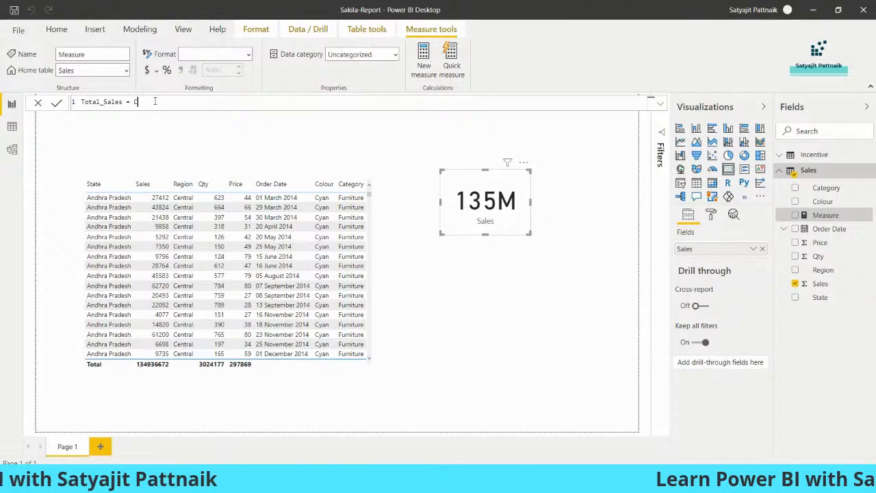
{"action": "type", "text": "AL"}
{"action": "key", "text": "Tab"}
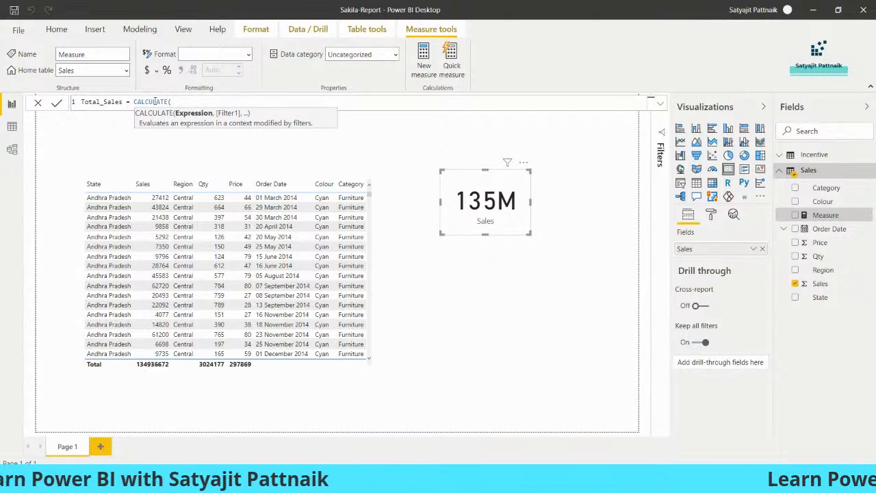
{"action": "type", "text": "SUM"}
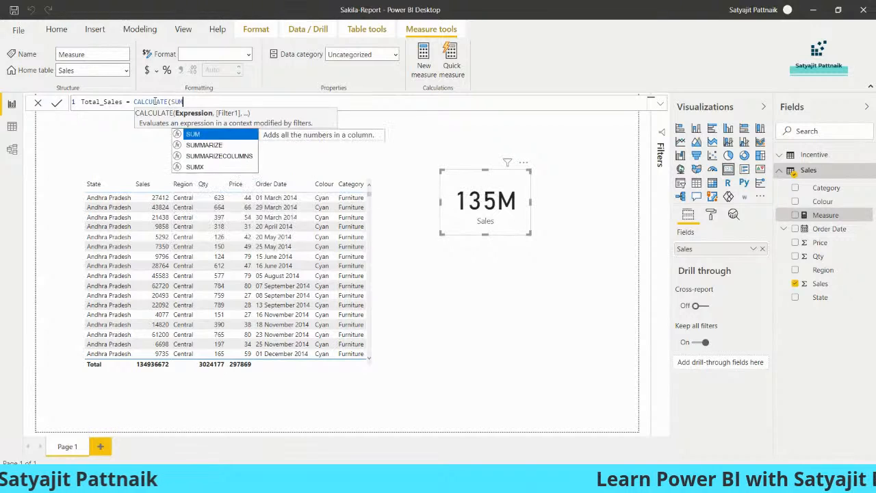
{"action": "key", "text": "Tab"}
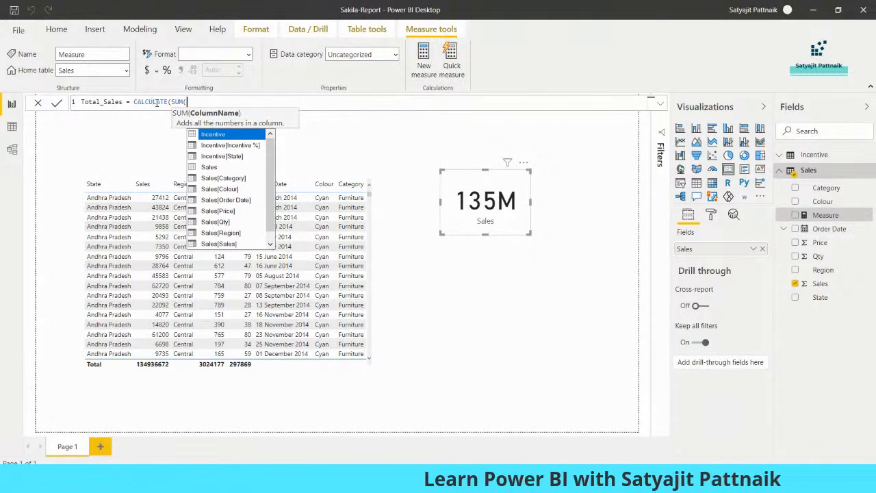
{"action": "left_click_drag", "start_coordinate": [172, 102], "coordinate": [135, 101]}
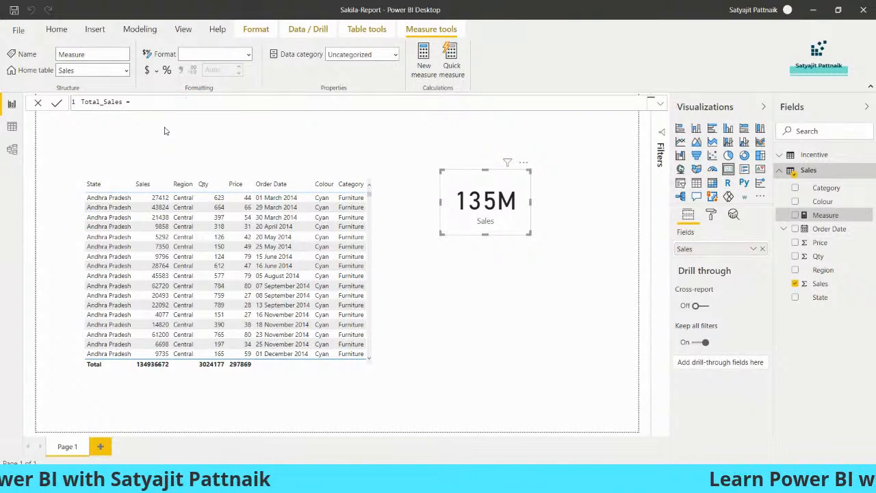
{"action": "type", "text": "C"}
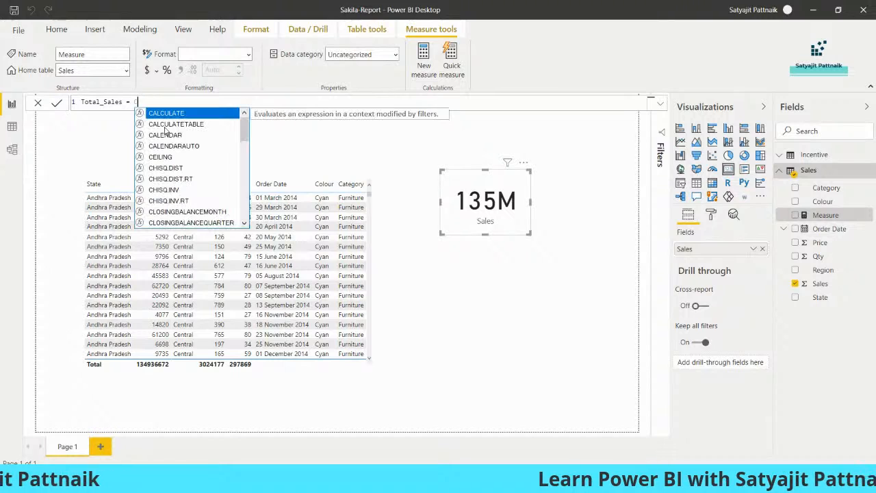
{"action": "key", "text": "BackSpace"}
{"action": "type", "text": "C"}
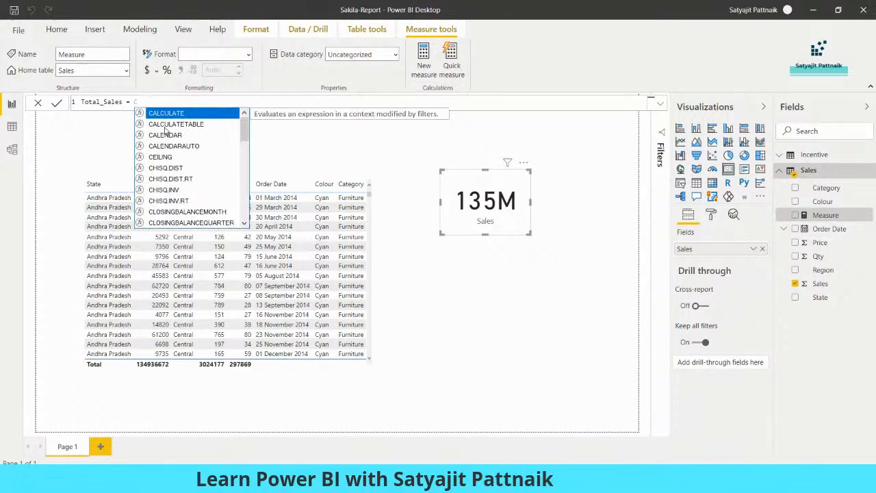
{"action": "key", "text": "Tab"}
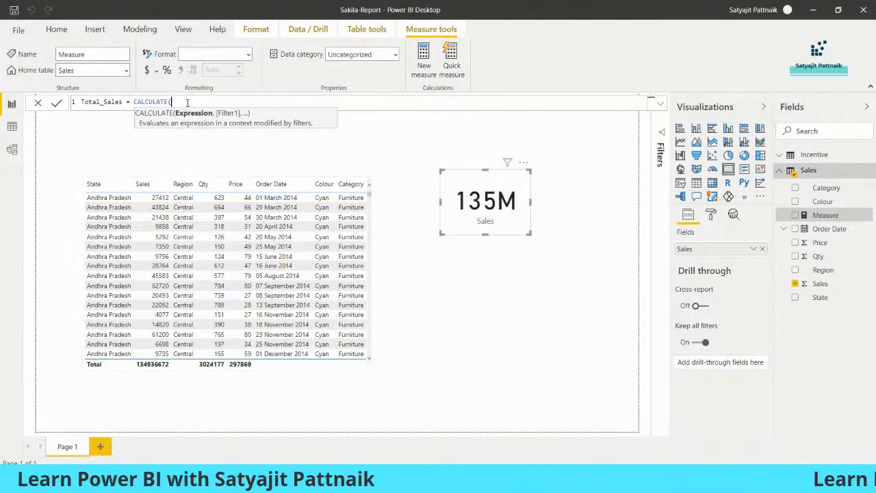
Step: Finish the formula with SUM(Sales[Sales])) and commit the Total_Sales measure
{"action": "type", "text": "SUM("}
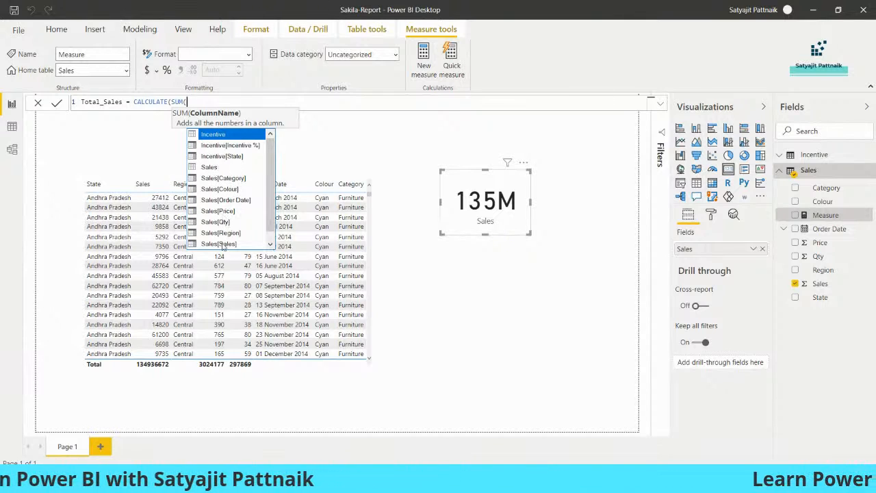
{"action": "left_click", "coordinate": [222, 243]}
{"action": "double_click", "coordinate": [194, 102]}
{"action": "double_click", "coordinate": [219, 102]}
{"action": "left_click", "coordinate": [238, 102]}
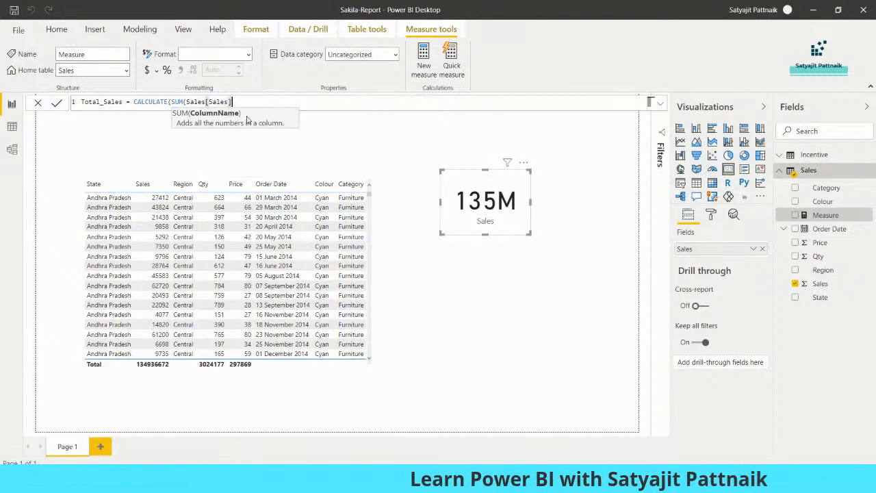
{"action": "type", "text": ")"}
{"action": "left_click", "coordinate": [57, 102]}
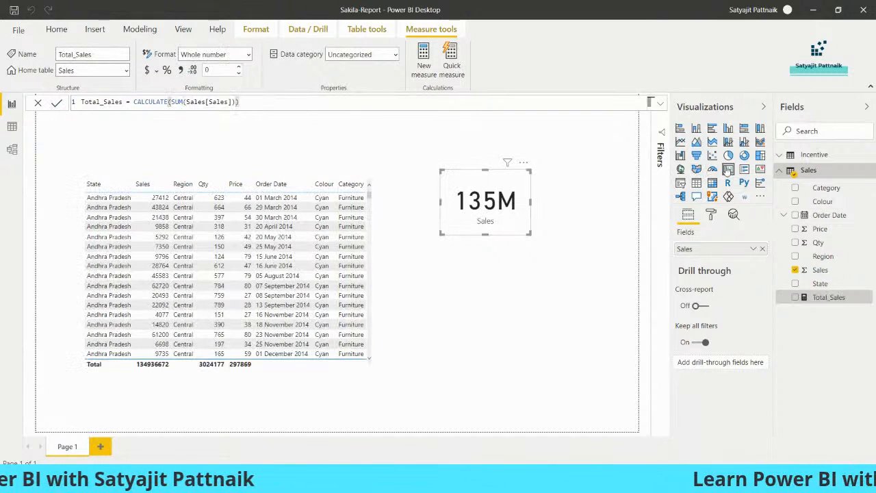
Step: Add a Total_Sales card (135M) and resize it below the Sales card
{"action": "left_click", "coordinate": [696, 198]}
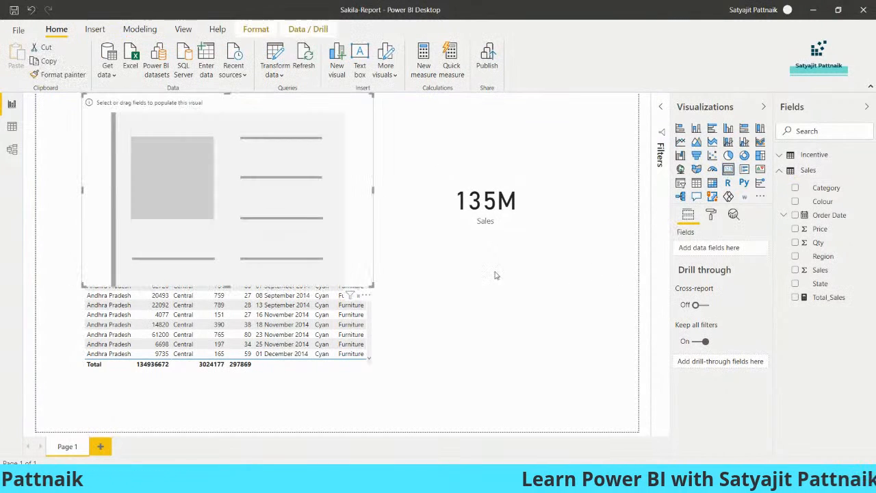
{"action": "left_click_drag", "start_coordinate": [302, 239], "coordinate": [358, 322]}
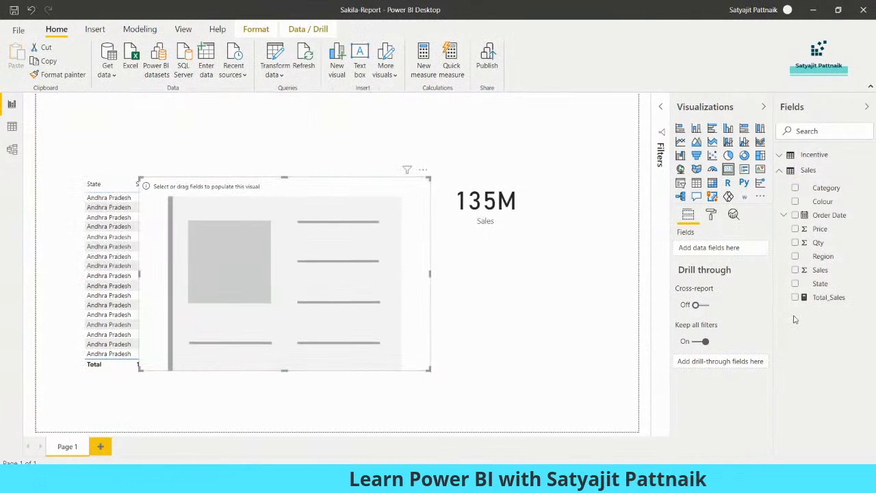
{"action": "left_click", "coordinate": [796, 298]}
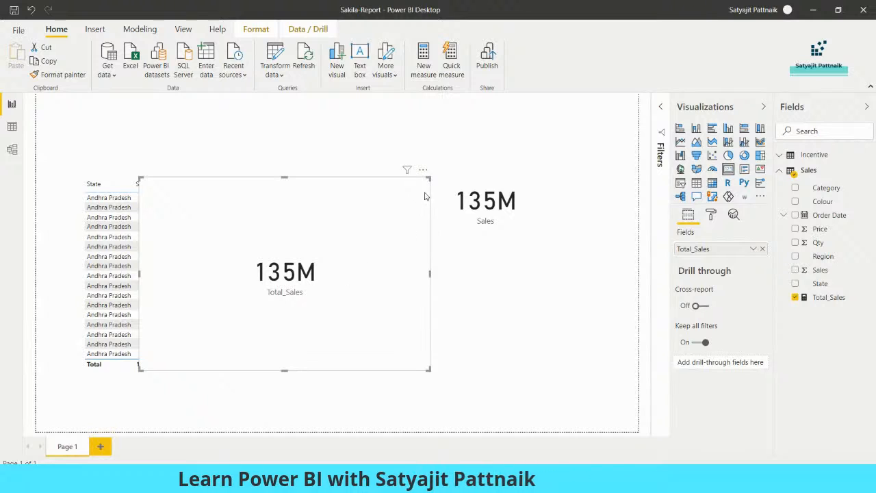
{"action": "left_click_drag", "start_coordinate": [429, 177], "coordinate": [515, 254]}
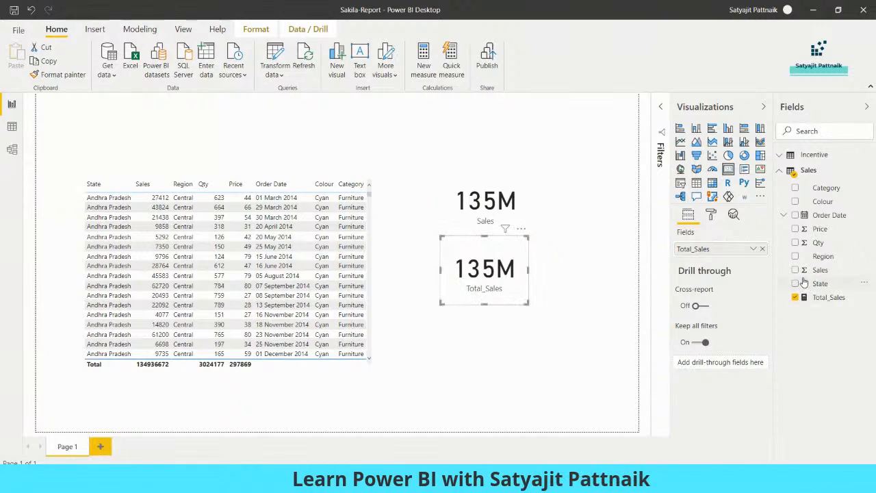
Step: Change the Sales card's aggregation away from Sum, trying Average, Minimum and Maximum
{"action": "left_click", "coordinate": [520, 216]}
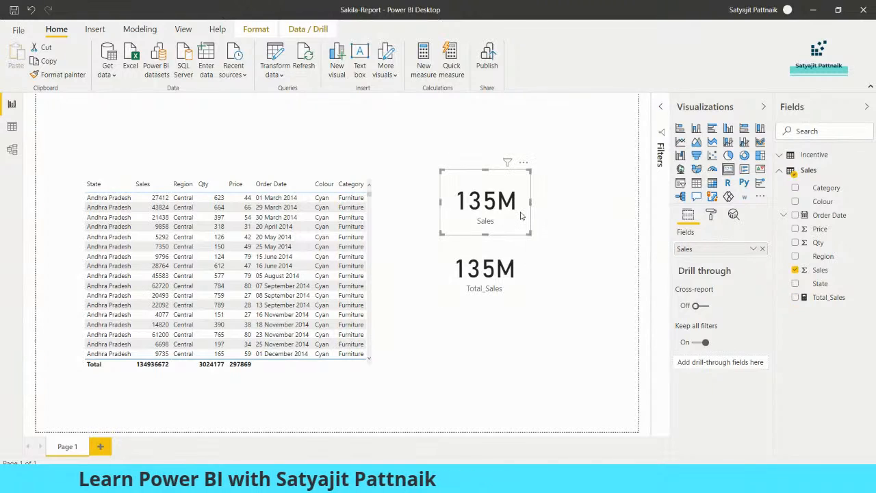
{"action": "left_click", "coordinate": [753, 249]}
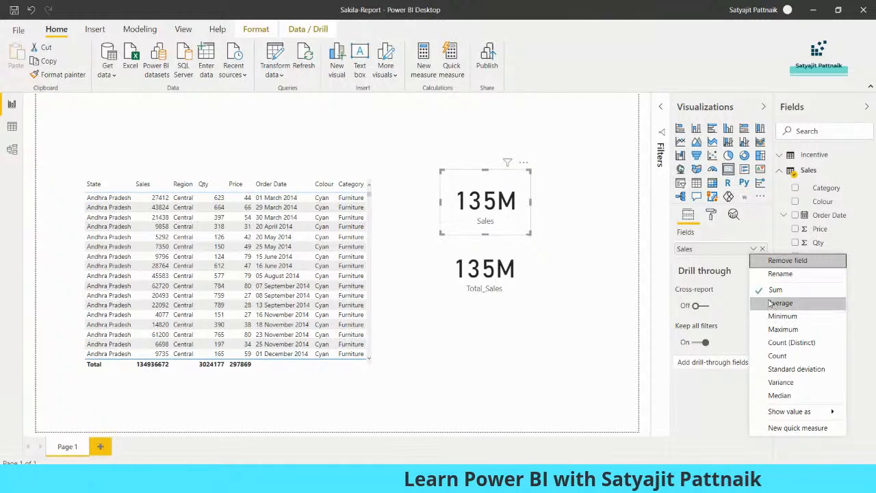
{"action": "left_click", "coordinate": [706, 402]}
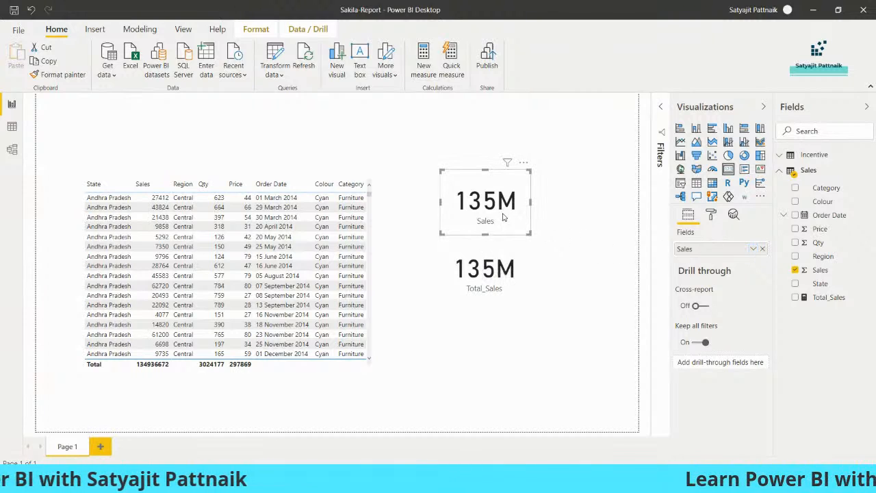
{"action": "left_click", "coordinate": [753, 249]}
{"action": "left_click", "coordinate": [780, 303]}
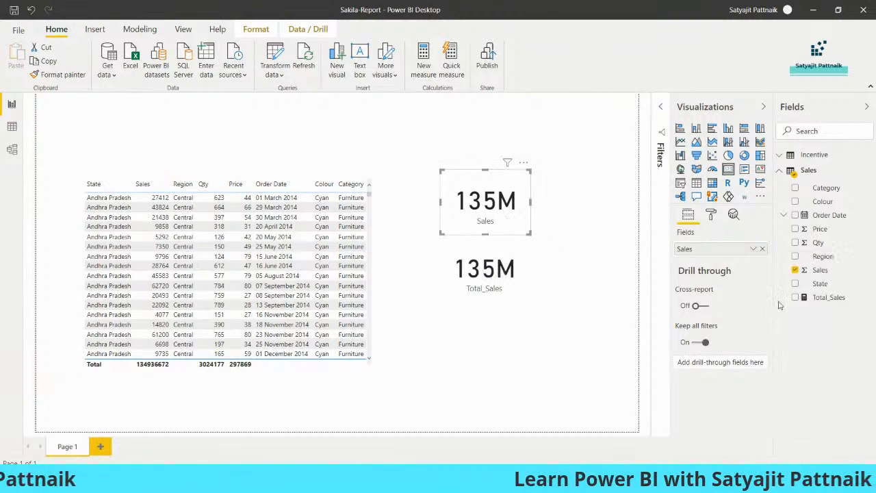
{"action": "left_click", "coordinate": [753, 249]}
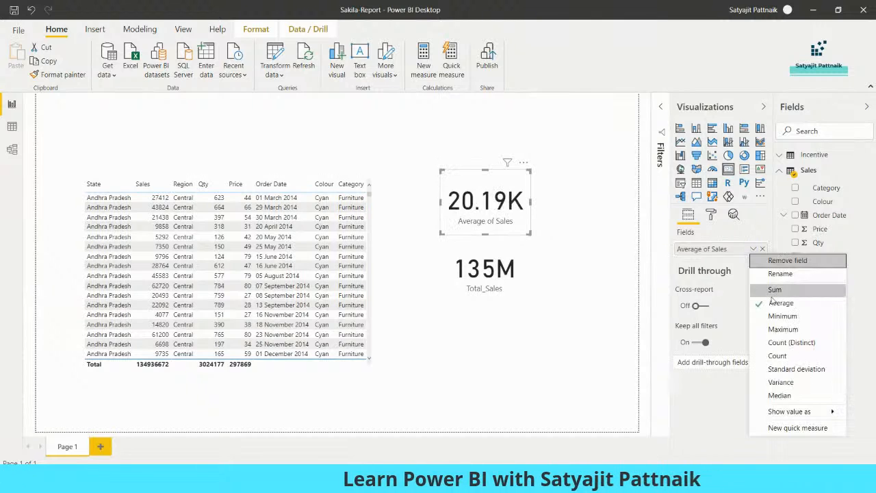
{"action": "left_click", "coordinate": [781, 316]}
{"action": "left_click", "coordinate": [753, 249]}
{"action": "left_click", "coordinate": [772, 328]}
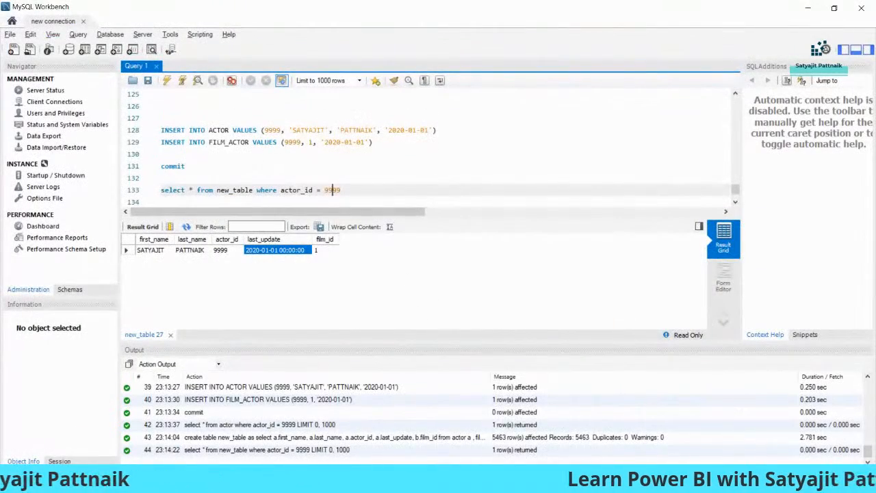
Step: Present the Power BI guide slides full-screen on the Calculated Columns - Examples slide
{"action": "left_click", "coordinate": [464, 482]}
{"action": "left_click", "coordinate": [373, 396]}
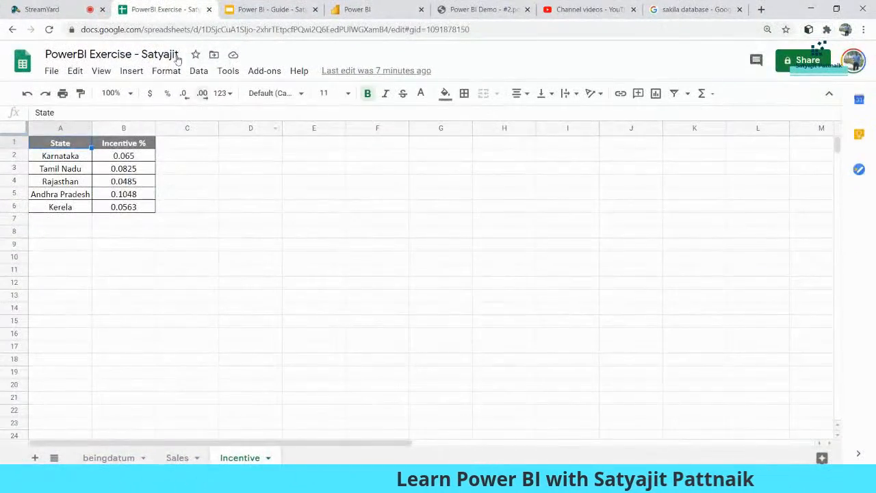
{"action": "left_click", "coordinate": [266, 11]}
{"action": "left_click", "coordinate": [731, 56]}
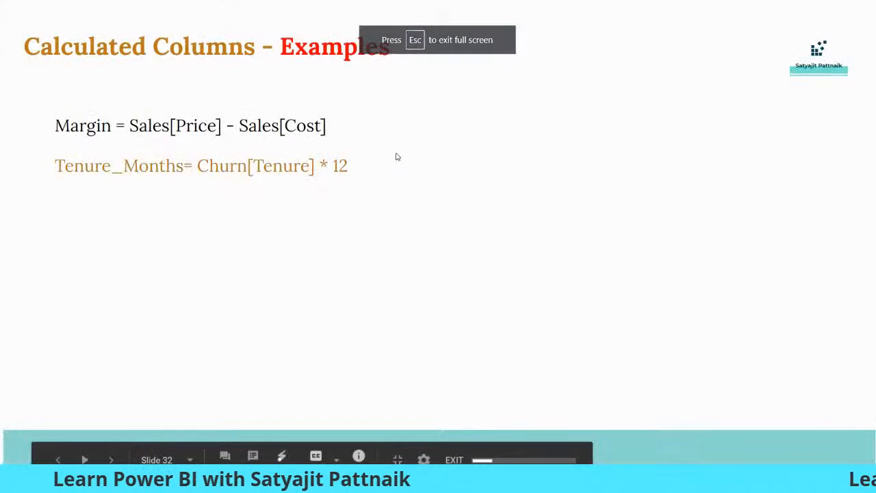
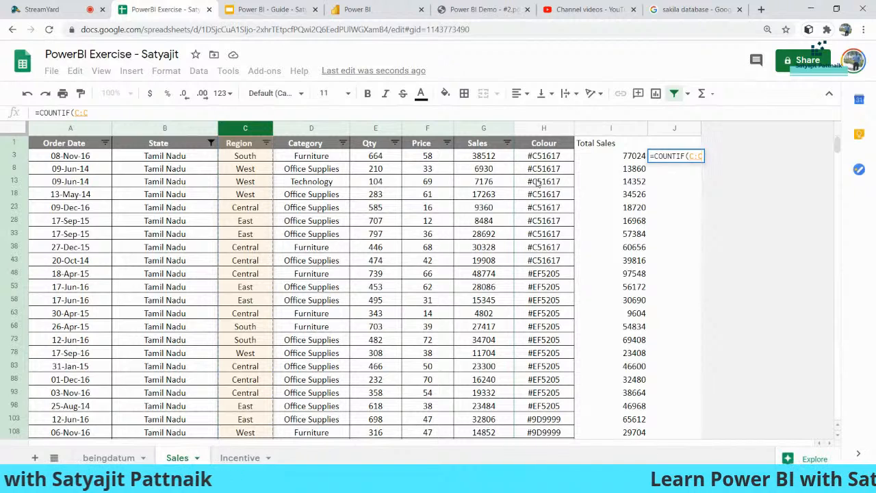
Step: Fix the J3 formula to =COUNTIF(C:C,"South"), giving 1102
{"action": "key", "text": "Return"}
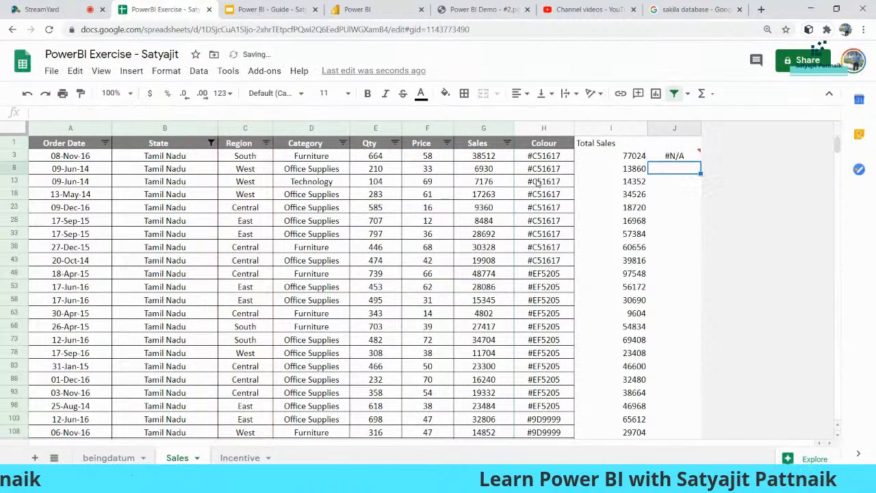
{"action": "left_click", "coordinate": [687, 159]}
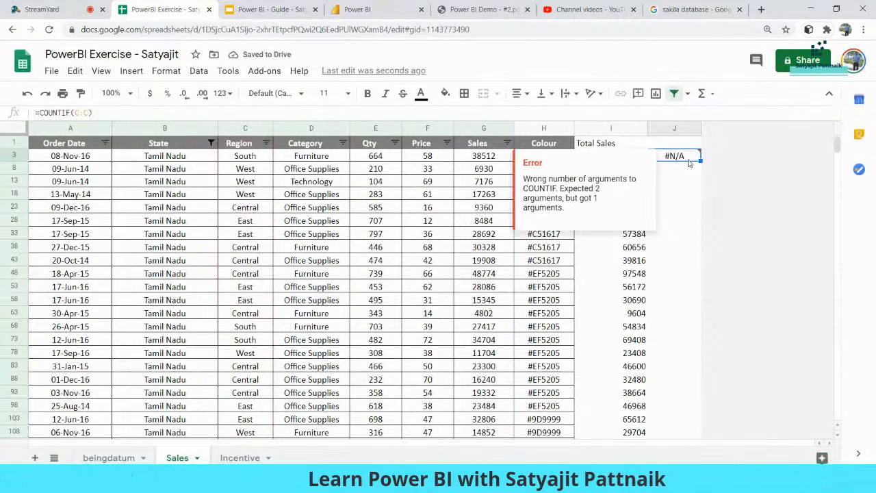
{"action": "double_click", "coordinate": [688, 160]}
{"action": "type", "text": ", \"Sou"}
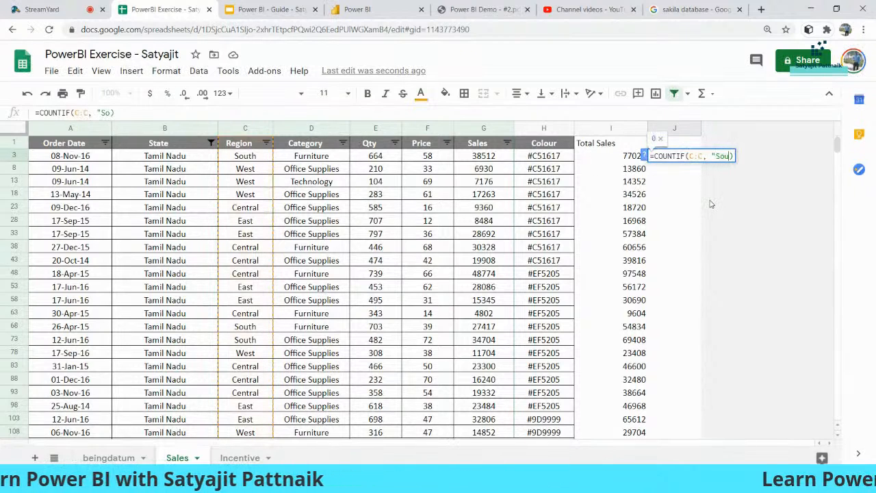
{"action": "type", "text": "th"}
{"action": "key", "text": "Return"}
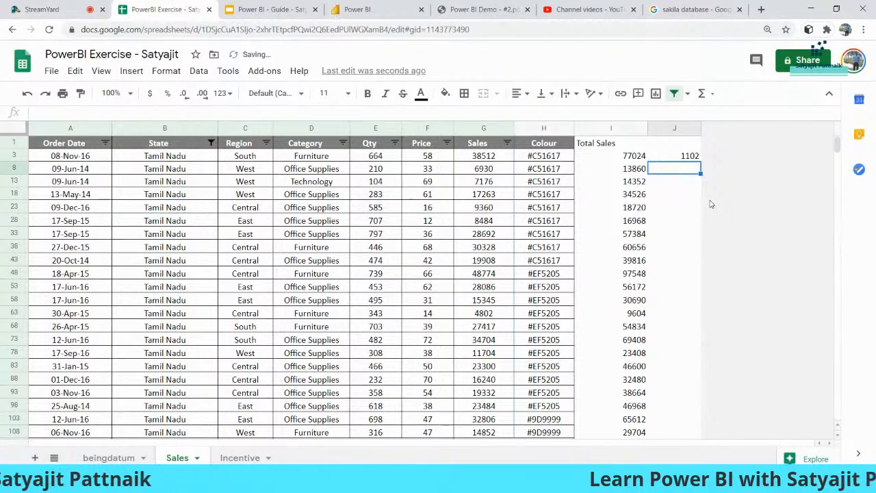
{"action": "key", "text": "Up"}
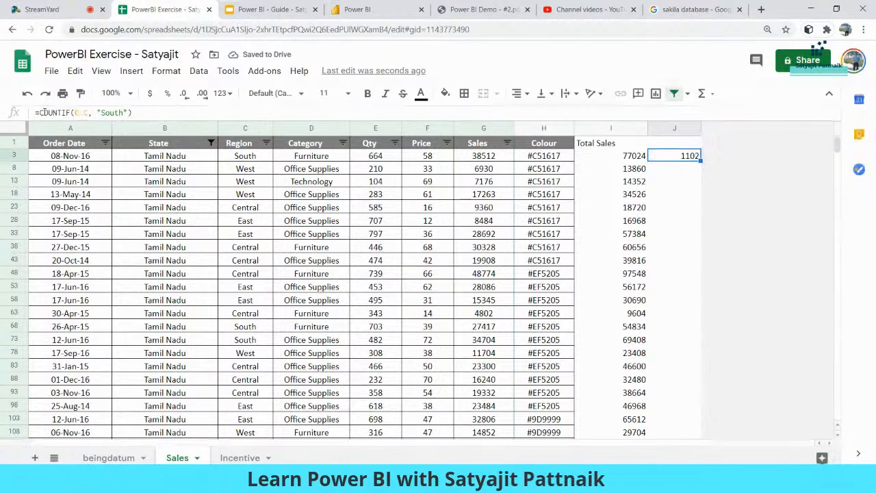
{"action": "left_click_drag", "start_coordinate": [39, 112], "coordinate": [142, 115]}
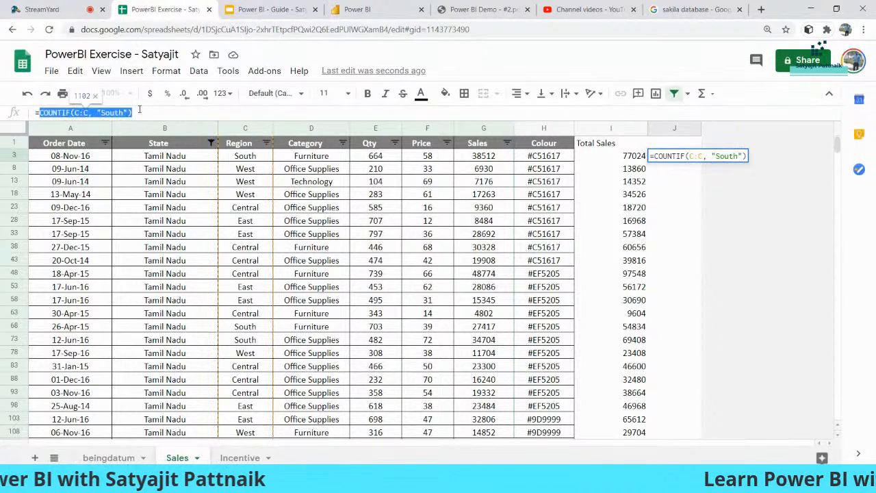
{"action": "left_click", "coordinate": [143, 115]}
{"action": "key", "text": "Return"}
{"action": "left_click", "coordinate": [686, 158]}
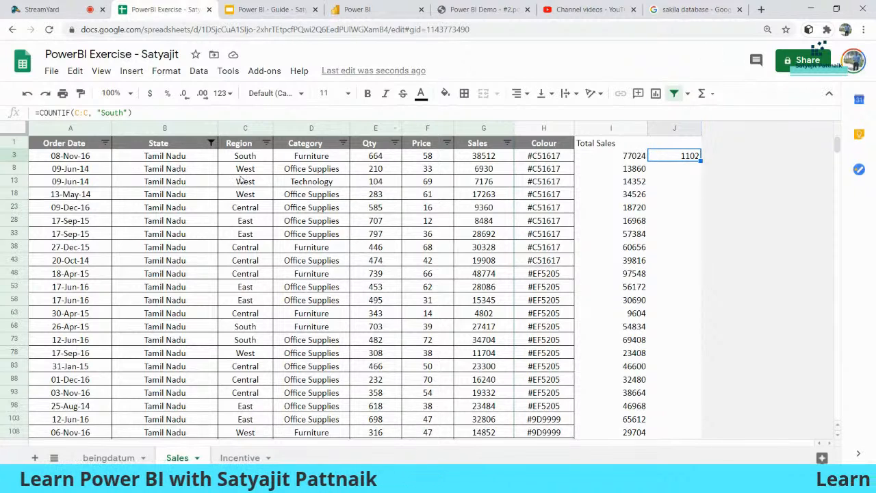
Step: Copy the South COUNTIF formula from J3 into J8:J18
{"action": "left_click", "coordinate": [241, 169]}
{"action": "left_click", "coordinate": [690, 157]}
{"action": "key", "text": "ctrl+c"}
{"action": "left_click_drag", "start_coordinate": [686, 174], "coordinate": [686, 198]}
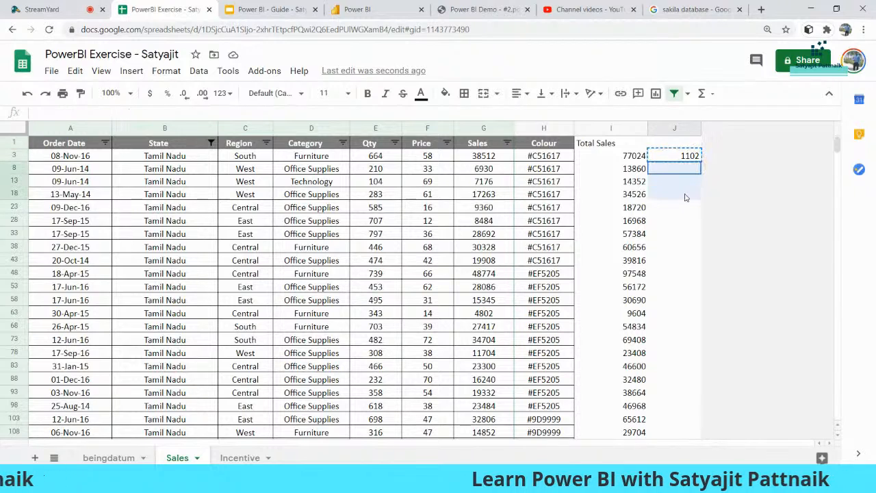
{"action": "key", "text": "ctrl+v"}
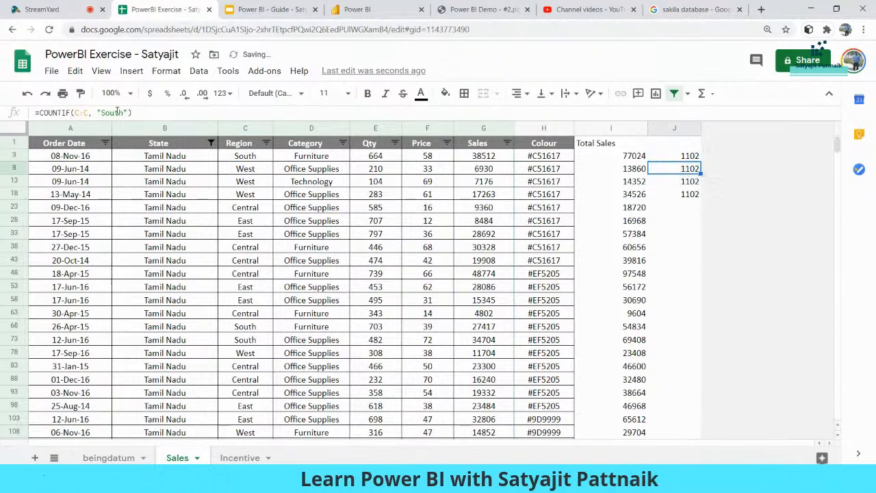
Step: Change the copied formulas to count "West" (2108) and "East" (1927)
{"action": "double_click", "coordinate": [118, 112]}
{"action": "type", "text": "W"}
{"action": "key", "text": "BackSpace"}
{"action": "type", "text": "\"West\""}
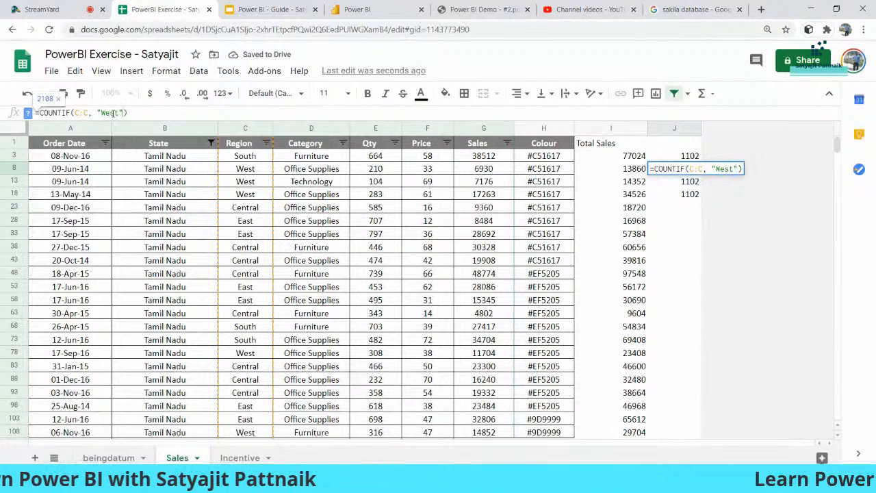
{"action": "key", "text": "Return"}
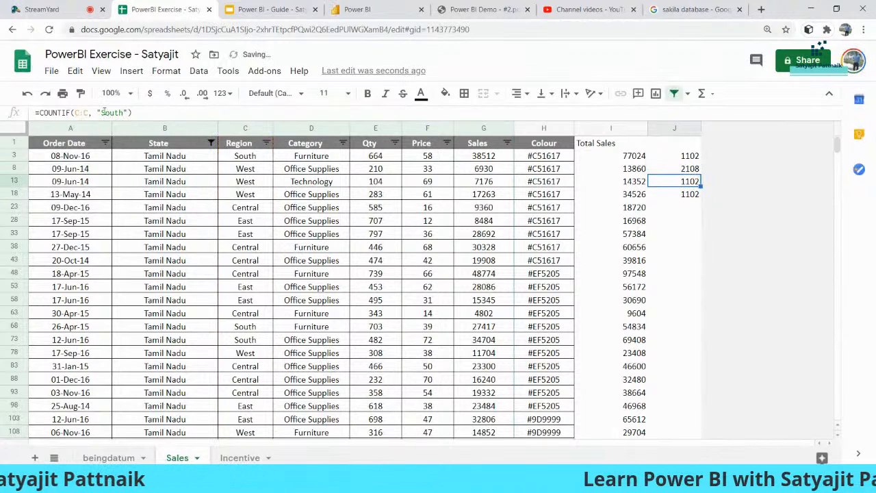
{"action": "double_click", "coordinate": [111, 113]}
{"action": "type", "text": "Eas"}
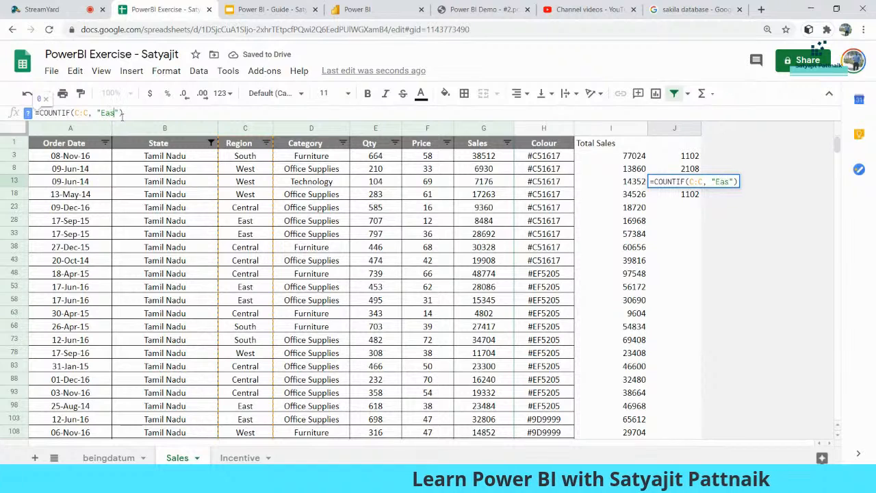
{"action": "type", "text": "t"}
{"action": "key", "text": "Return"}
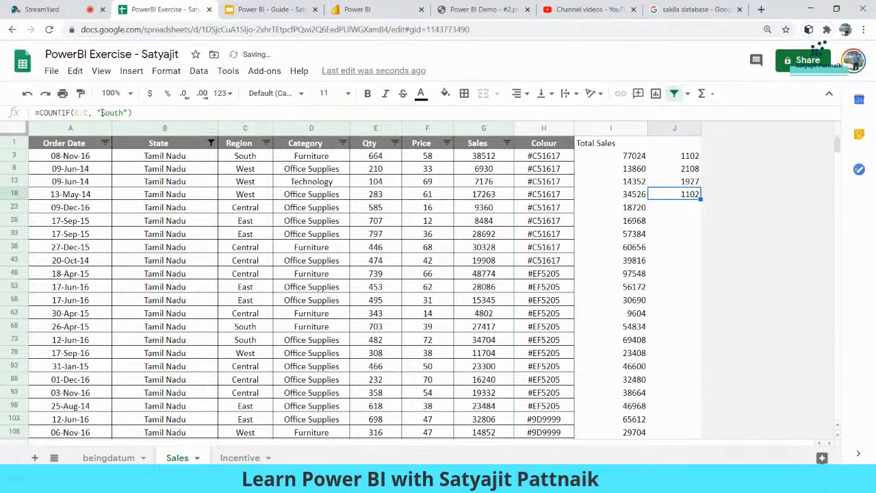
Step: Set J18's formula to count "Central" (1545) and check the four counts' sum
{"action": "double_click", "coordinate": [104, 112]}
{"action": "type", "text": "North"}
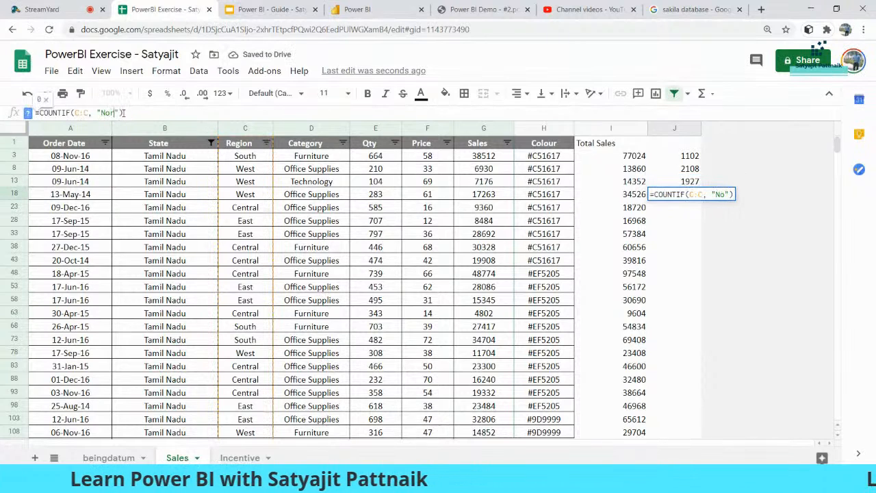
{"action": "key", "text": "Return"}
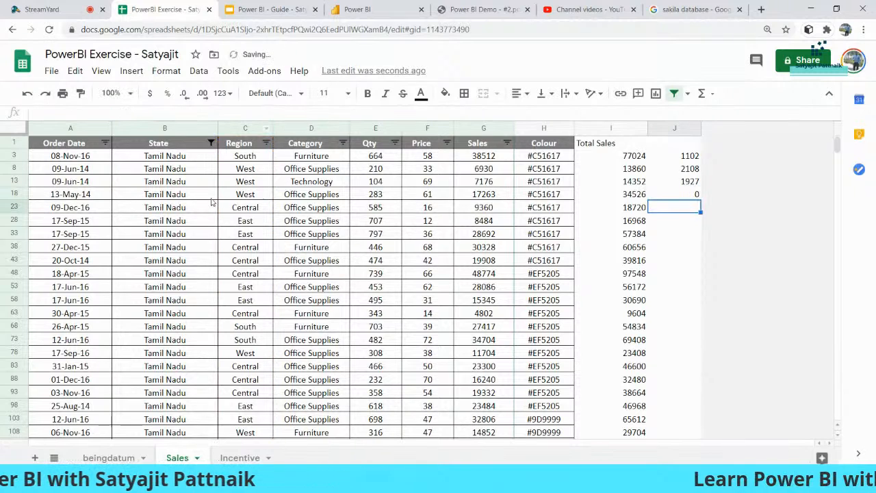
{"action": "left_click", "coordinate": [266, 143]}
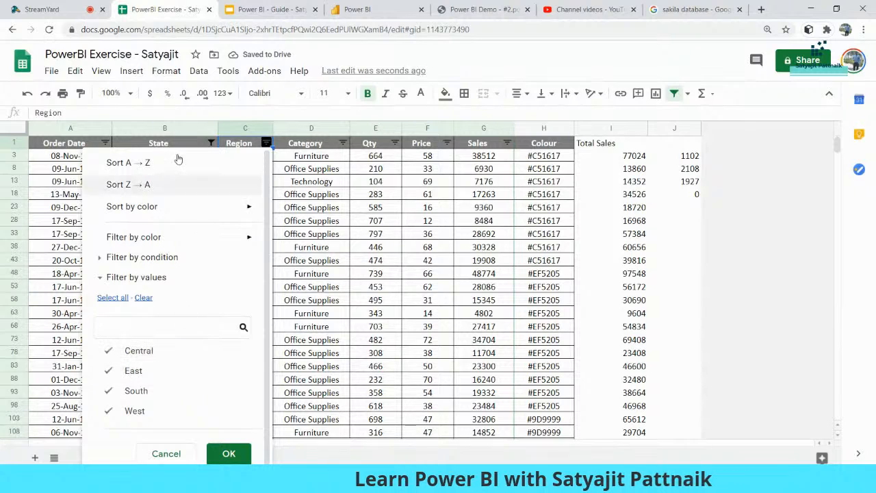
{"action": "left_click", "coordinate": [689, 198]}
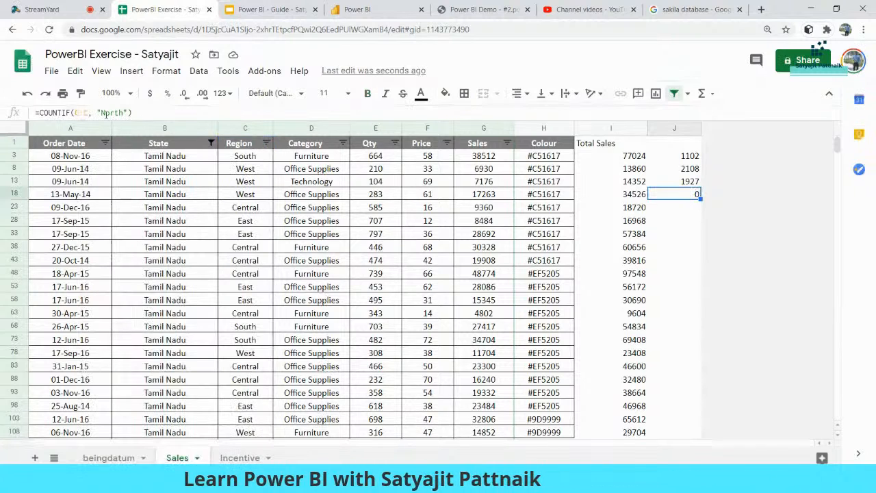
{"action": "left_click_drag", "start_coordinate": [101, 113], "coordinate": [117, 113]}
{"action": "type", "text": "Central"}
{"action": "key", "text": "Return"}
{"action": "key", "text": "Up"}
{"action": "key", "text": "Up"}
{"action": "key", "text": "Up"}
{"action": "key", "text": "Up"}
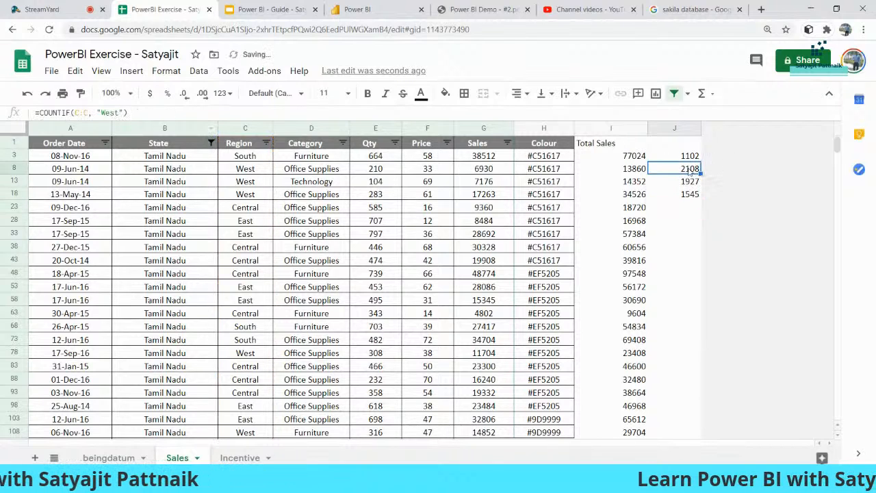
{"action": "key", "text": "shift+Down"}
{"action": "key", "text": "shift+Down"}
{"action": "key", "text": "shift+Down"}
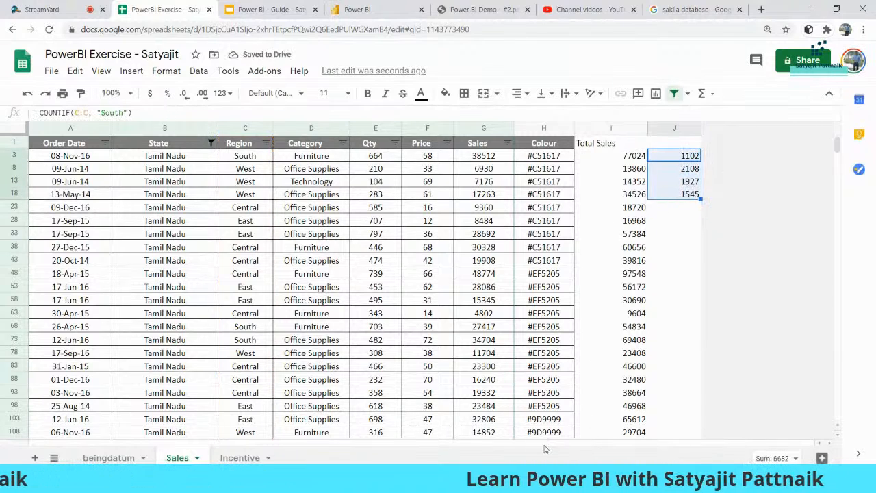
{"action": "left_click", "coordinate": [293, 13]}
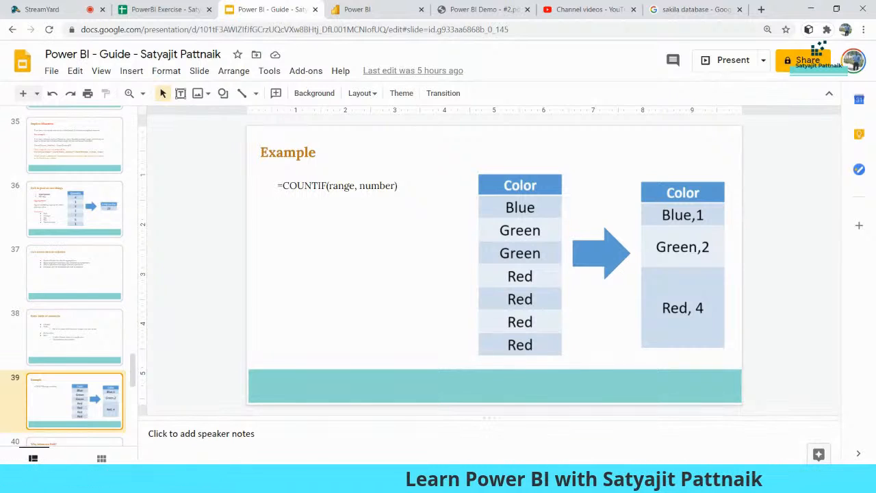
Step: Return to the Sakila-Report in Power BI Desktop
{"action": "left_click", "coordinate": [410, 481]}
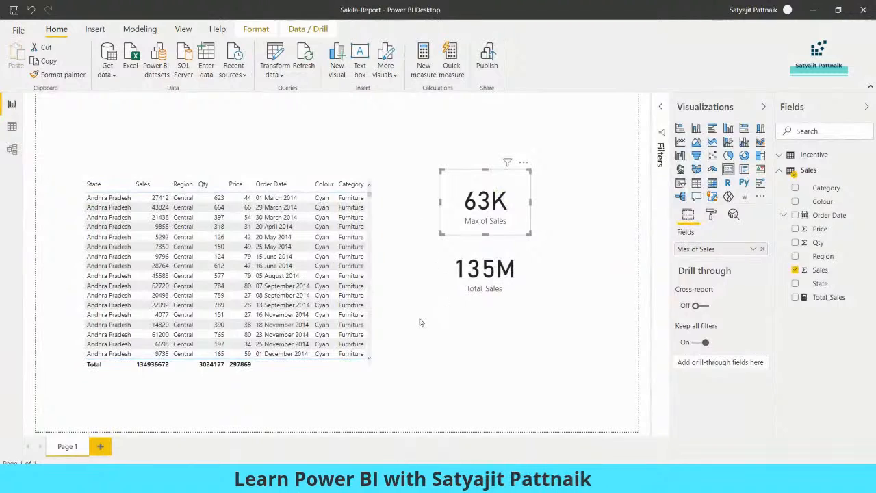
Step: Add a Sales measure Total_Count_North = CALCULATE(COUNTROWS(Sales), and bring up Notepad
{"action": "left_click", "coordinate": [430, 162]}
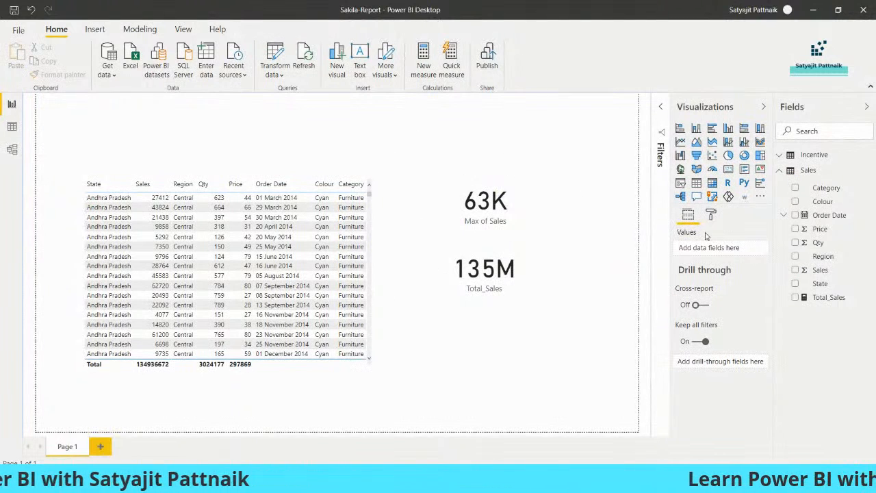
{"action": "left_click", "coordinate": [868, 170]}
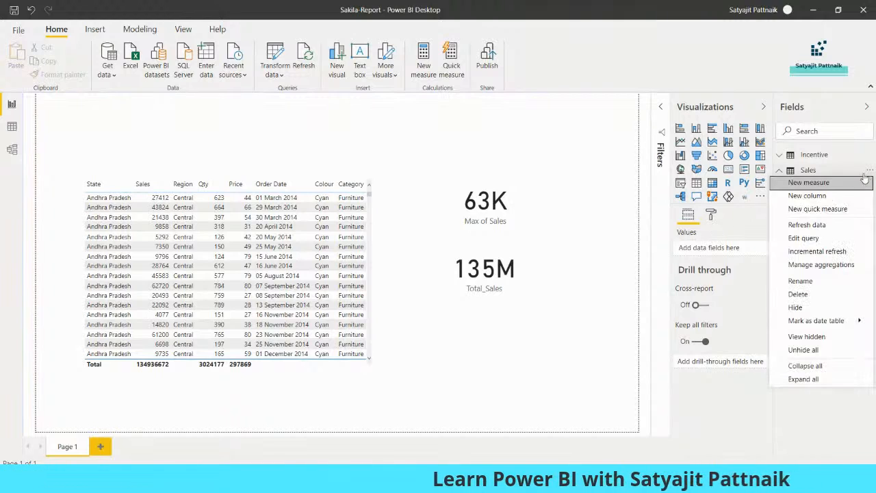
{"action": "left_click", "coordinate": [822, 184]}
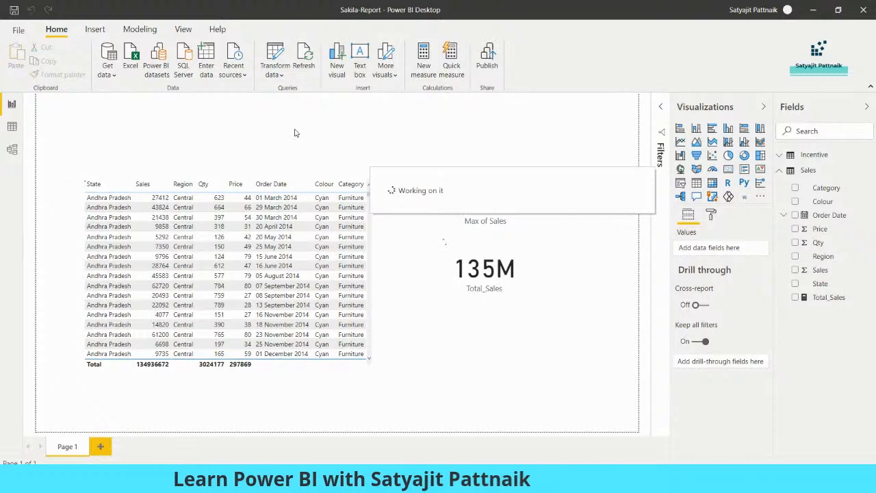
{"action": "type", "text": "Total_"}
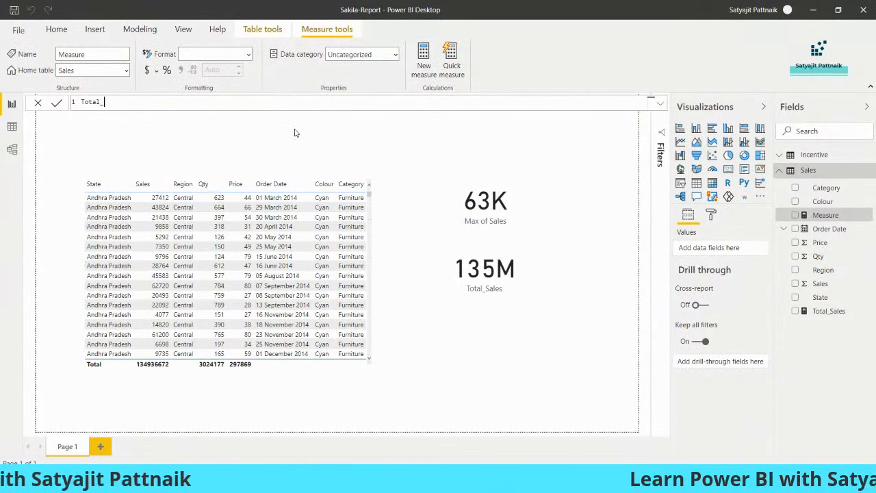
{"action": "type", "text": "Count_"}
{"action": "key", "text": "BackSpace"}
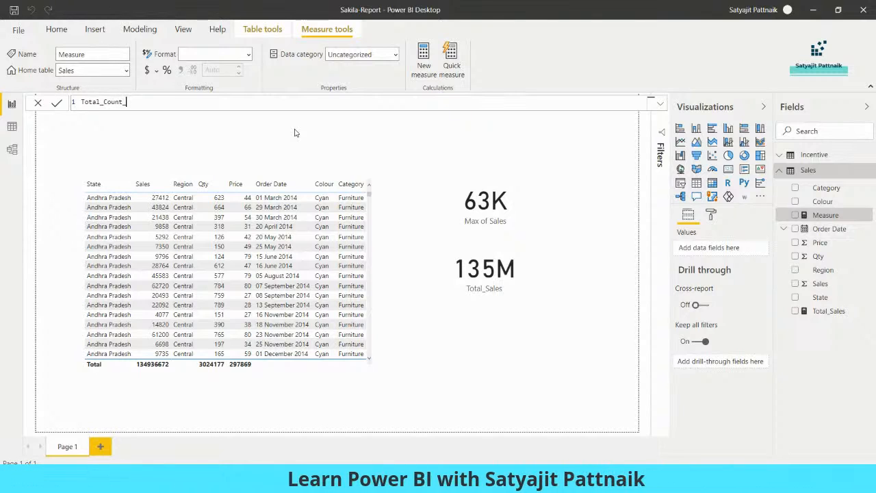
{"action": "type", "text": "_North ="}
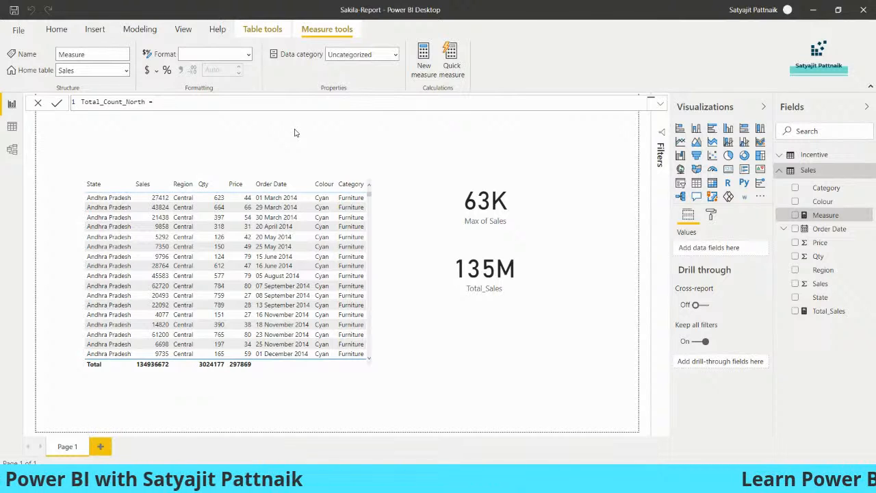
{"action": "type", "text": " CALCULATE("}
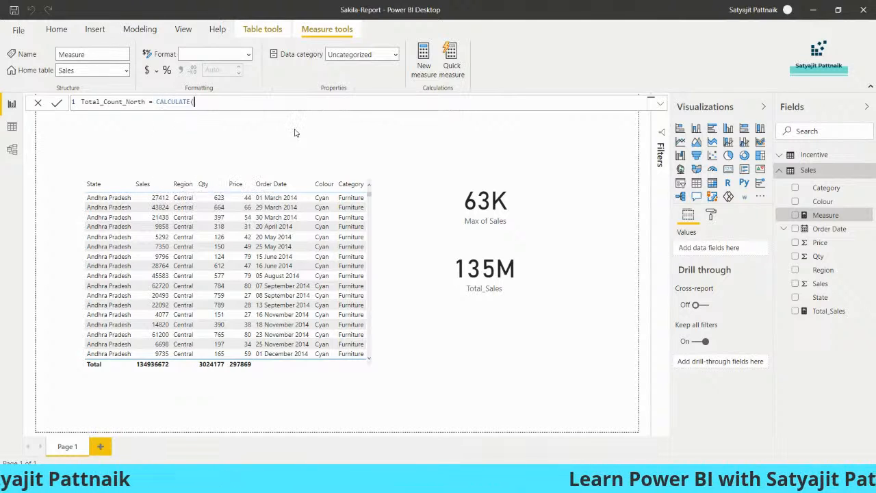
{"action": "type", "text": "COUNT"}
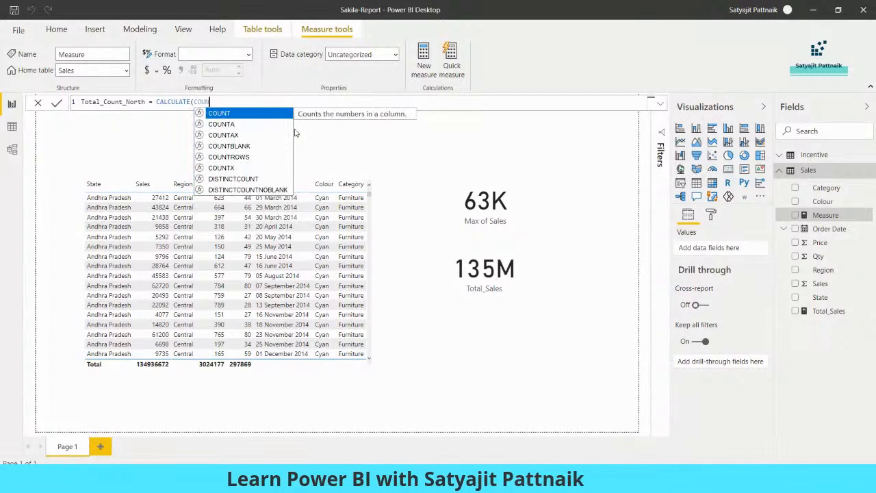
{"action": "key", "text": "BackSpace"}
{"action": "key", "text": "BackSpace"}
{"action": "key", "text": "BackSpace"}
{"action": "key", "text": "BackSpace"}
{"action": "type", "text": "COU"}
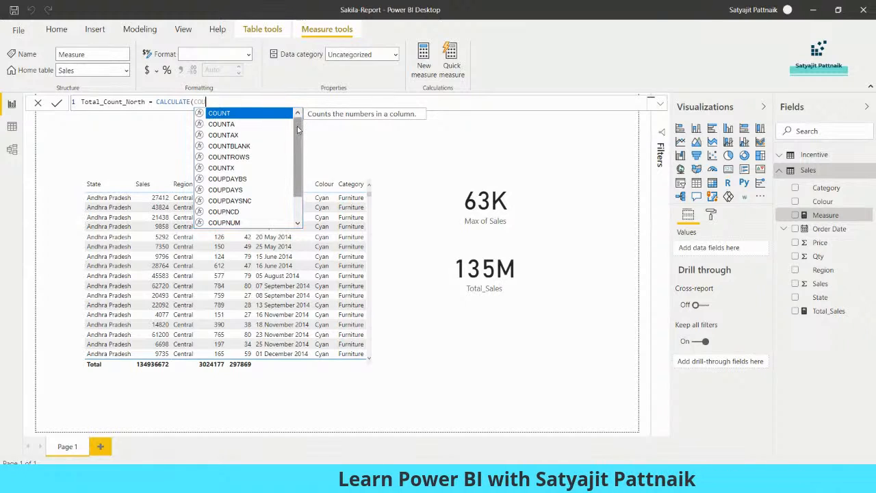
{"action": "mouse_move", "coordinate": [297, 130]}
{"action": "left_mouse_down"}
{"action": "mouse_move", "coordinate": [295, 168]}
{"action": "mouse_move", "coordinate": [297, 140]}
{"action": "left_mouse_up"}
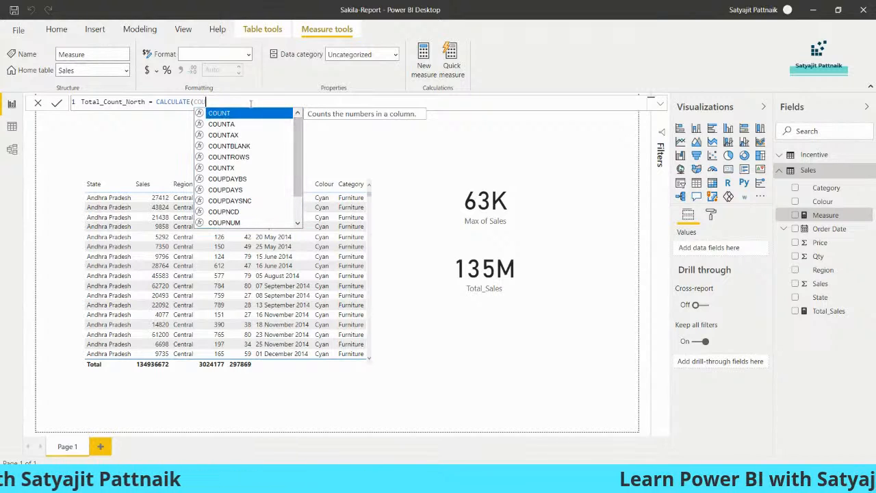
{"action": "double_click", "coordinate": [237, 156]}
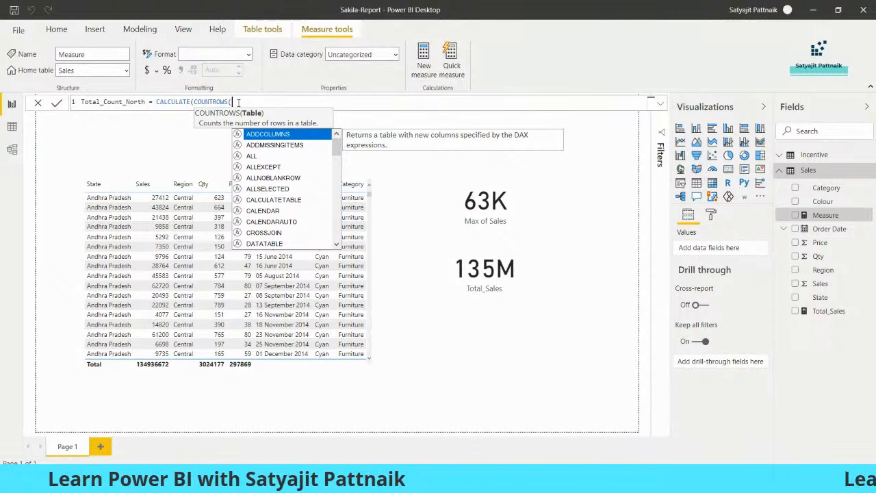
{"action": "type", "text": "Sales"}
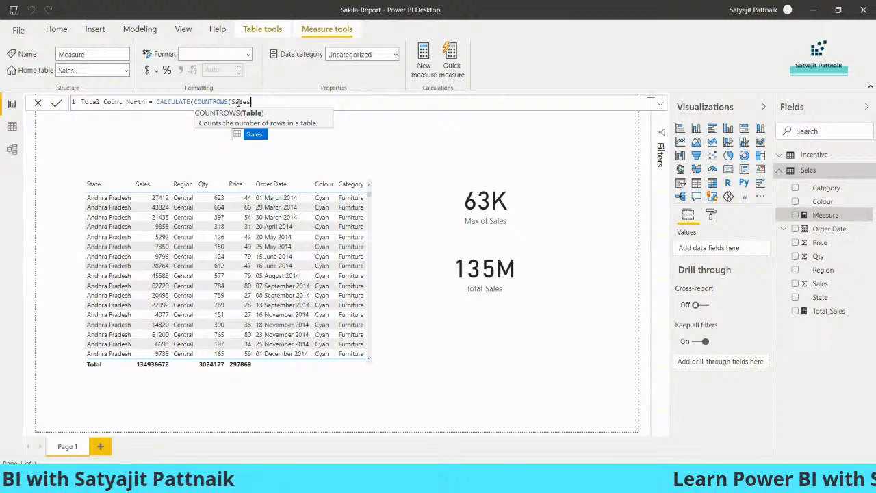
{"action": "type", "text": ")"}
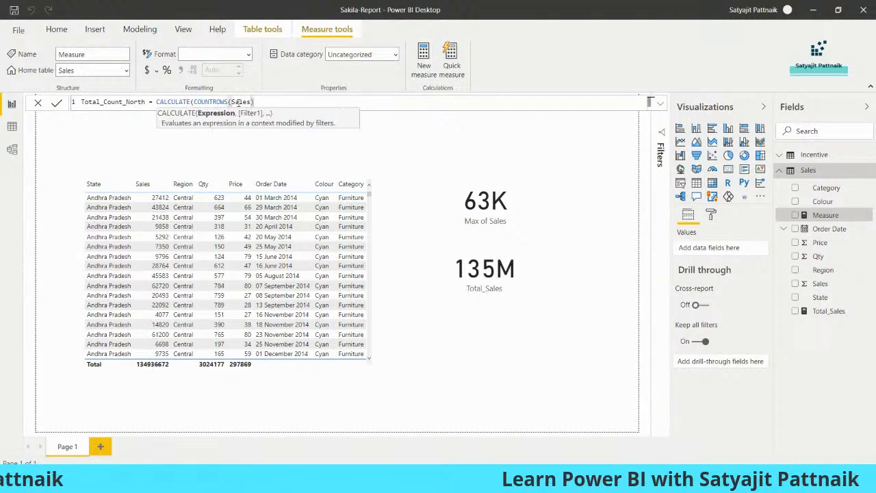
{"action": "type", "text": ","}
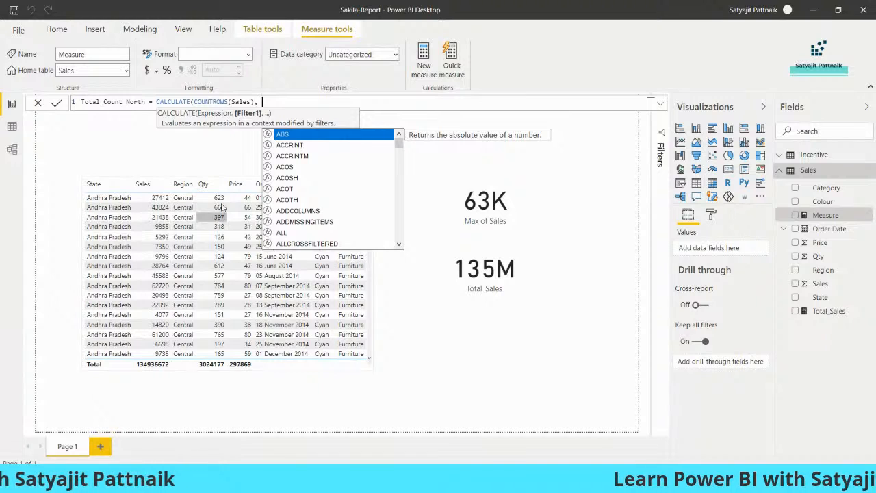
{"action": "left_click", "coordinate": [578, 479]}
{"action": "left_click", "coordinate": [610, 428]}
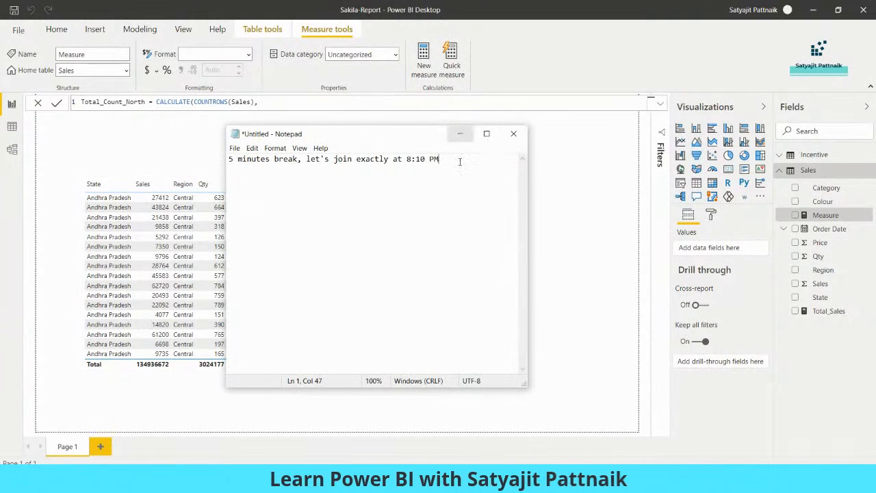
Step: Replace the Notepad break note with a query: select sum(sales) SALES where Region = 'Central'
{"action": "left_click_drag", "start_coordinate": [458, 161], "coordinate": [194, 158]}
{"action": "key", "text": "BackSpace"}
{"action": "type", "text": "select "}
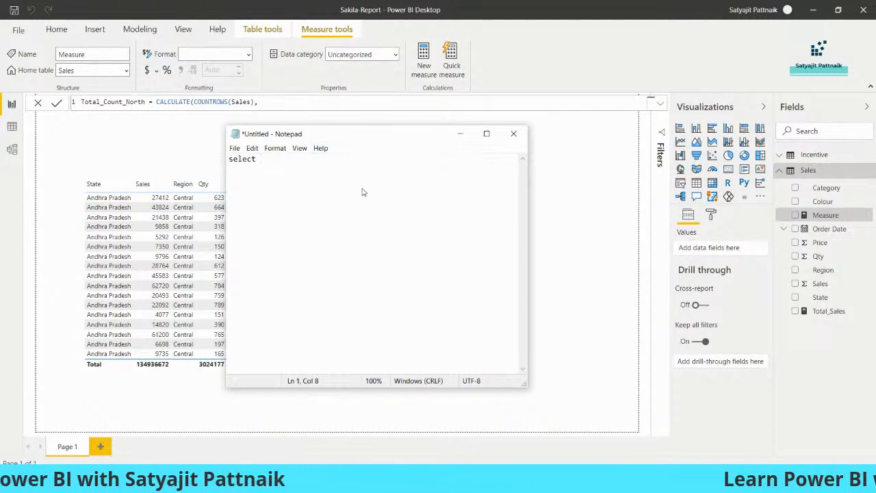
{"action": "type", "text": "sum(sales) from sales"}
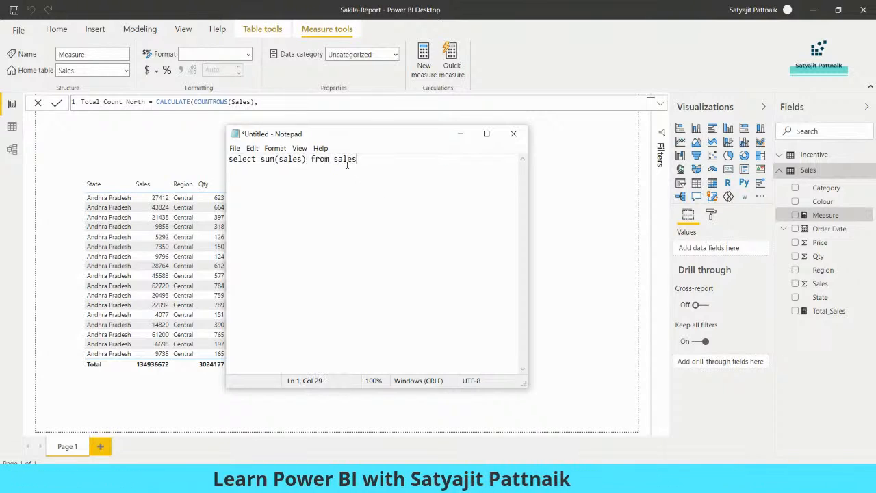
{"action": "type", "text": "SALES"}
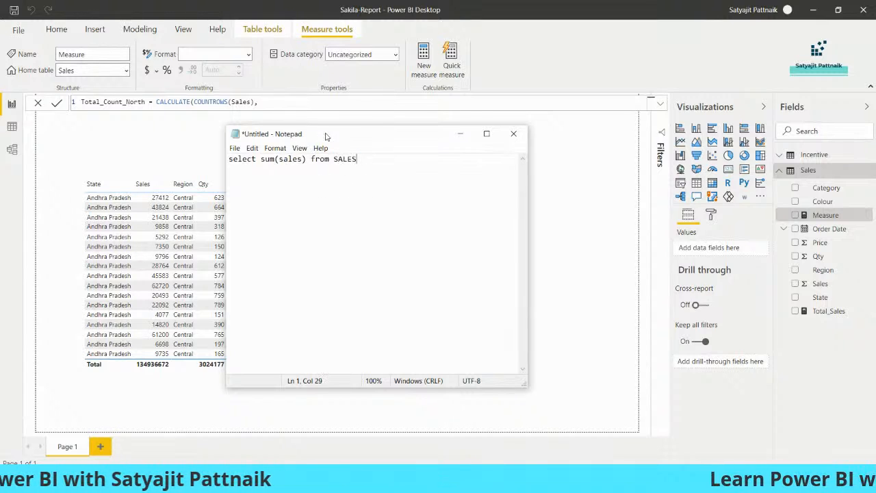
{"action": "left_click_drag", "start_coordinate": [326, 136], "coordinate": [409, 152]}
{"action": "type", "text": "where Region = '"}
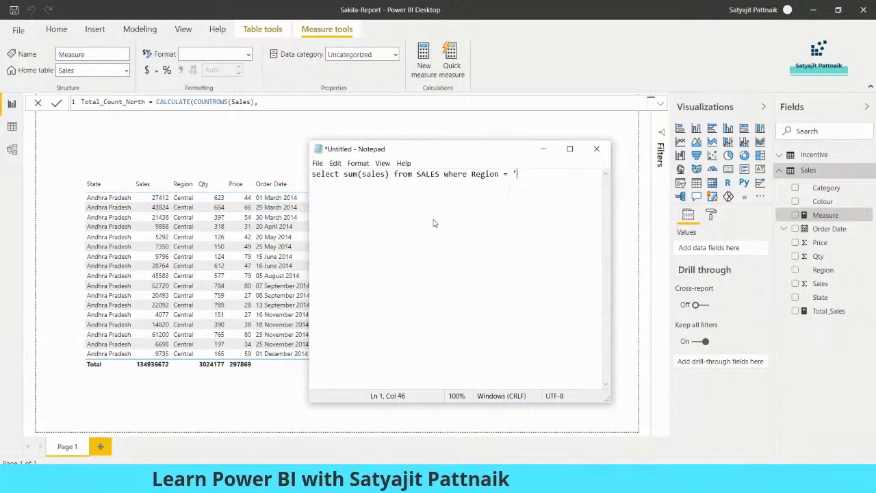
{"action": "type", "text": "Central'"}
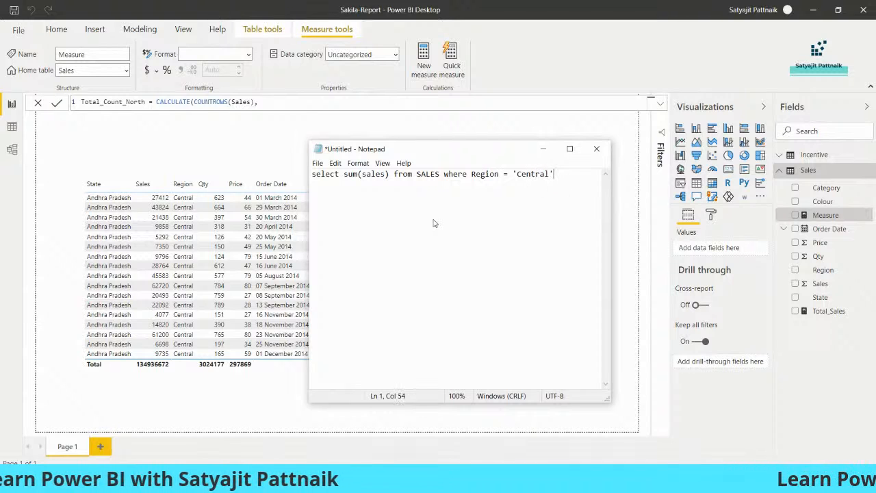
Step: Rename the measure from Total_Count_North to Total_Count_Central
{"action": "double_click", "coordinate": [128, 101]}
{"action": "type", "text": "Centra"}
{"action": "type", "text": "l"}
{"action": "key", "text": "alt+Tab"}
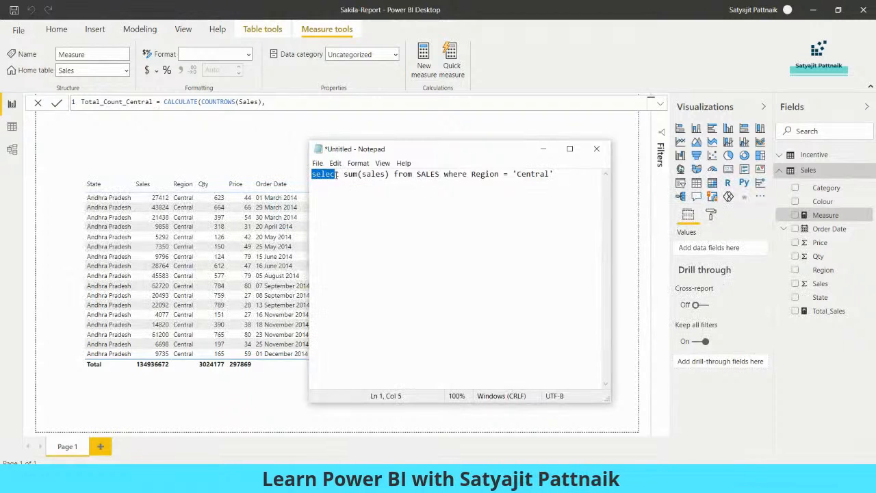
Step: Change sum(sales) in the SQL query to count(*)
{"action": "left_click_drag", "start_coordinate": [396, 174], "coordinate": [569, 175]}
{"action": "left_click", "coordinate": [568, 175]}
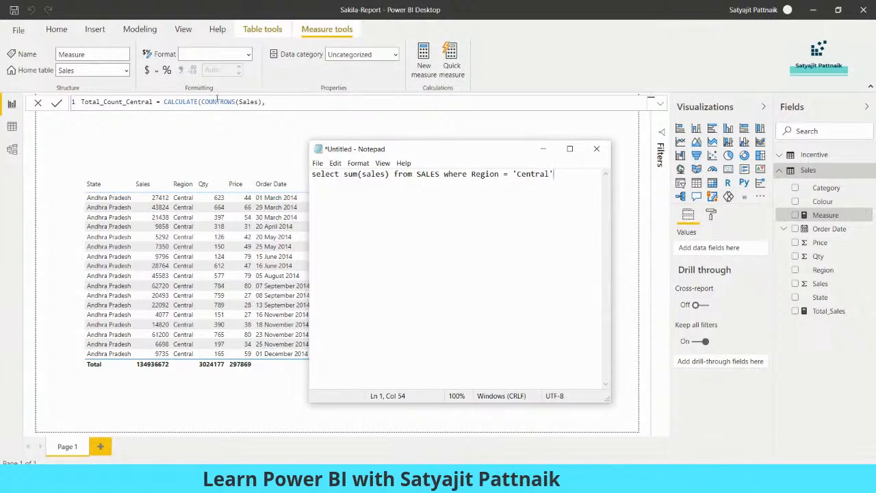
{"action": "double_click", "coordinate": [350, 174]}
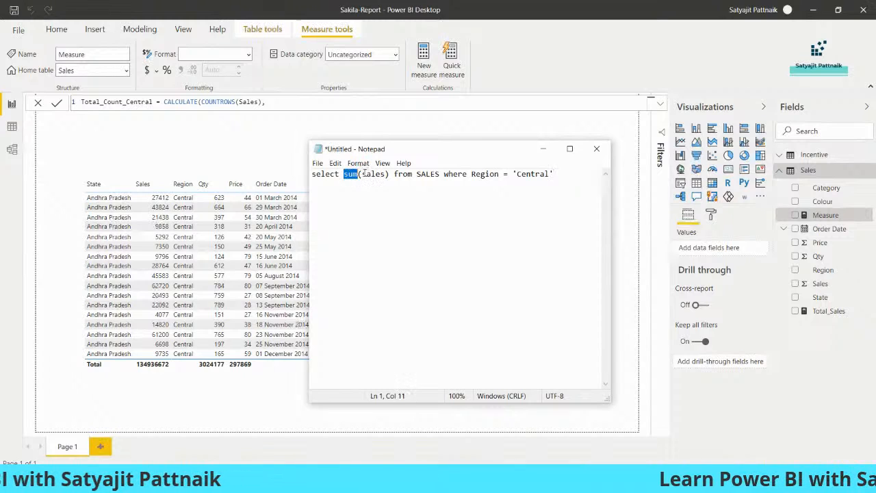
{"action": "type", "text": "count("}
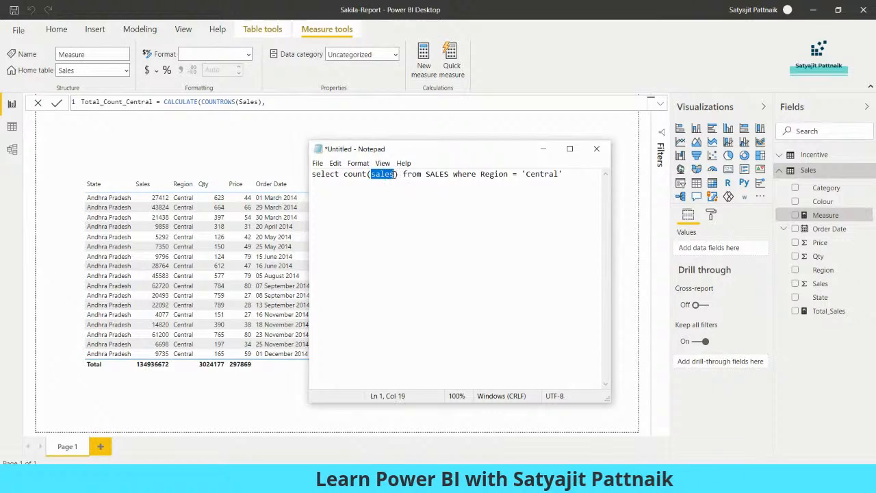
{"action": "type", "text": "*"}
{"action": "left_click", "coordinate": [409, 185]}
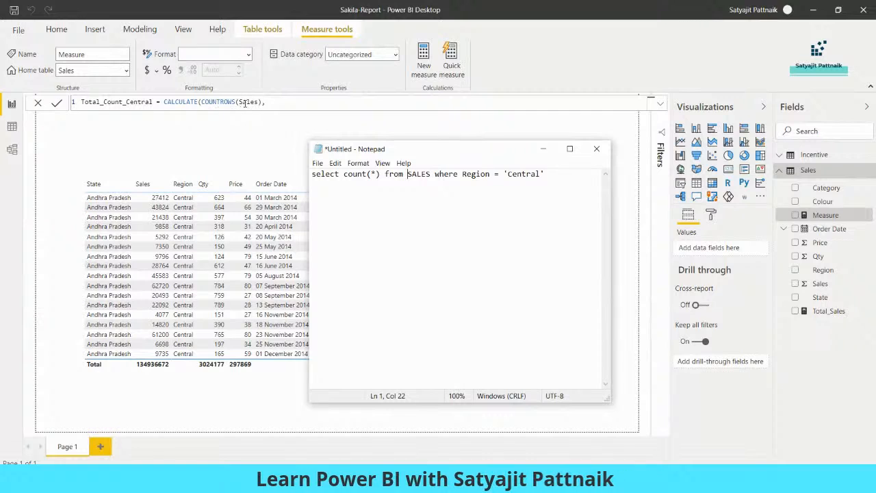
{"action": "left_click", "coordinate": [274, 102]}
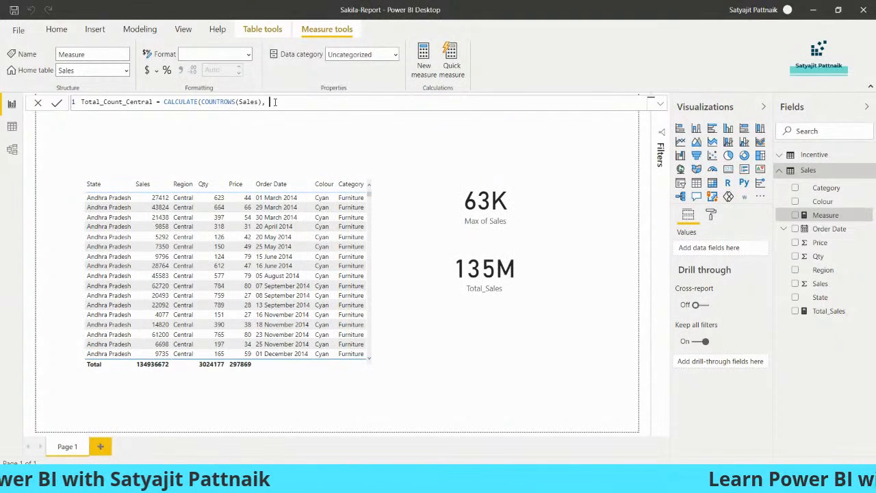
Step: Add FILTER(Sales, Region = 'Central') to the measure, pasting the condition from the SQL note
{"action": "type", "text": "FILTER("}
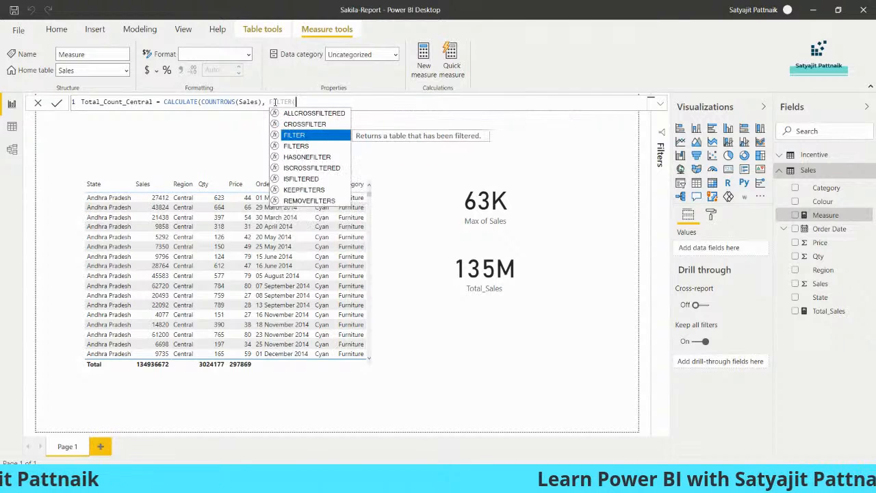
{"action": "key", "text": "Tab"}
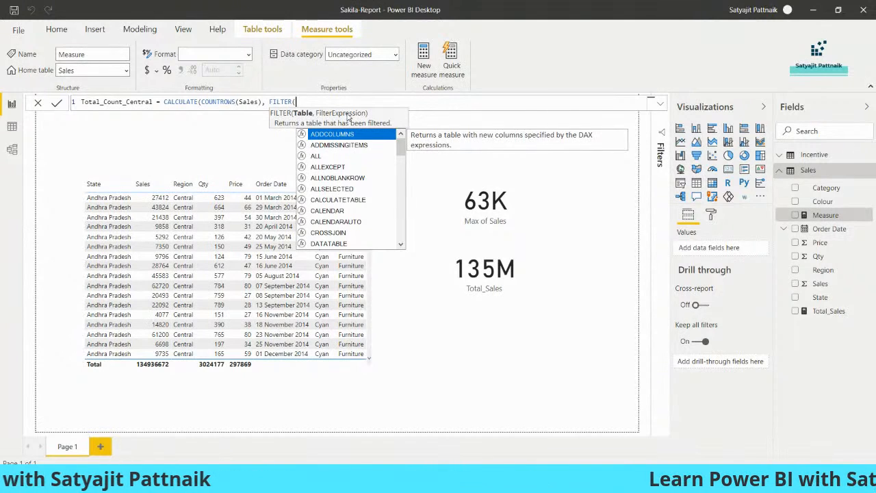
{"action": "type", "text": "Sales,"}
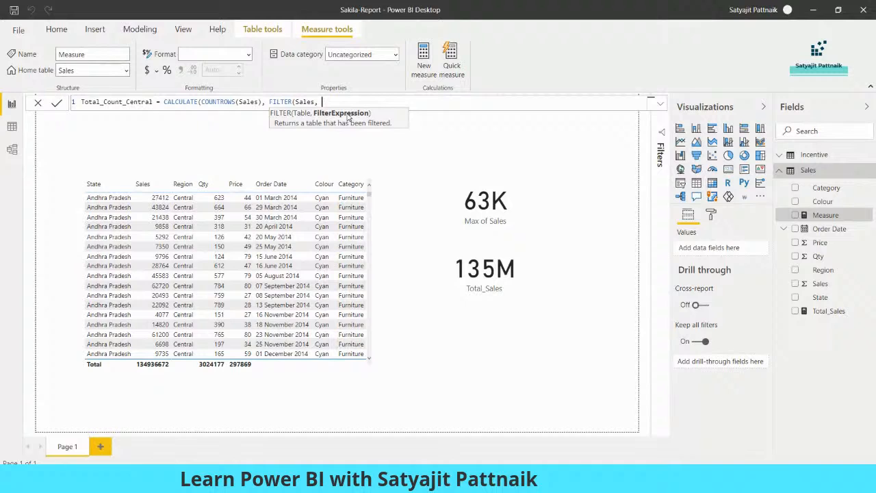
{"action": "key", "text": "alt+Tab"}
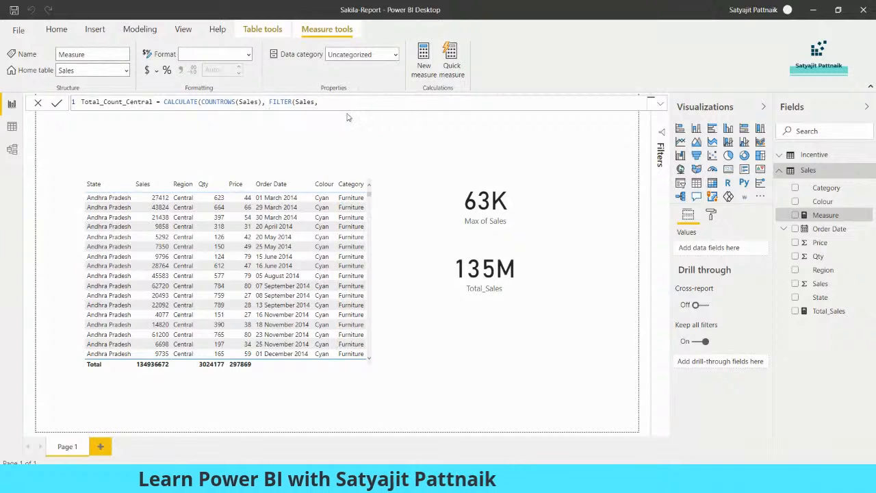
{"action": "left_click_drag", "start_coordinate": [462, 174], "coordinate": [545, 174]}
{"action": "key", "text": "ctrl+c"}
{"action": "left_click", "coordinate": [327, 102]}
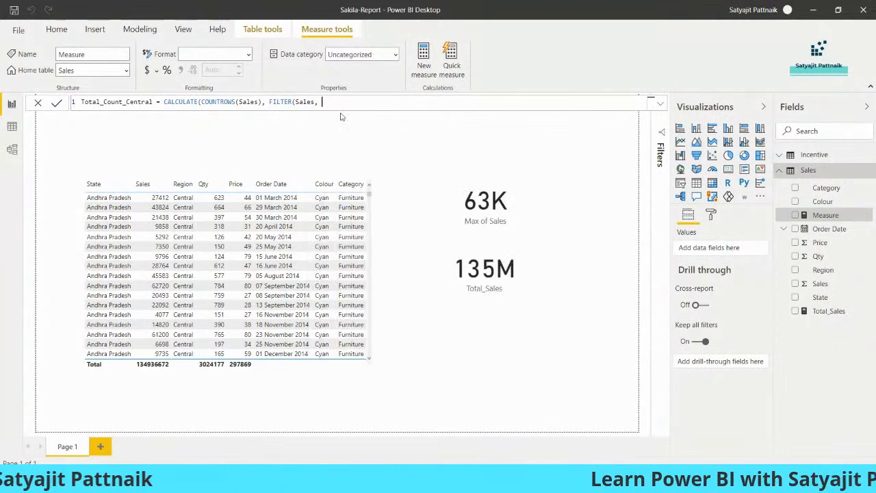
{"action": "key", "text": "ctrl+v"}
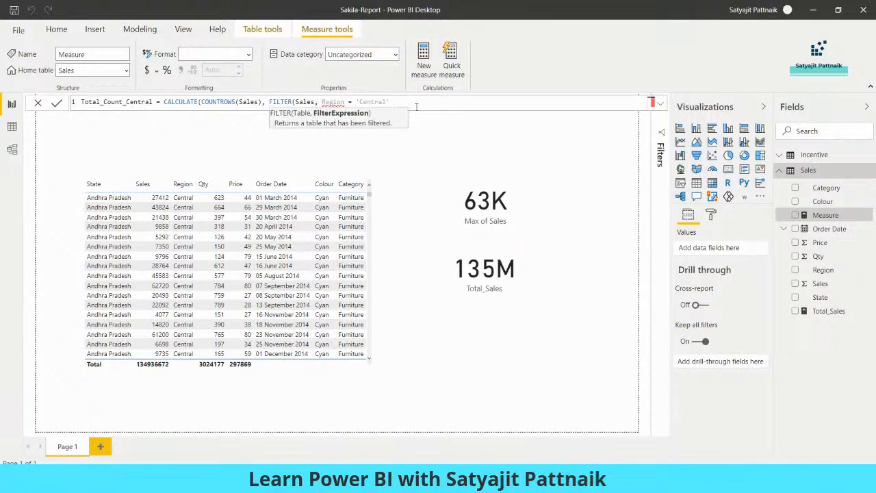
{"action": "type", "text": ")"}
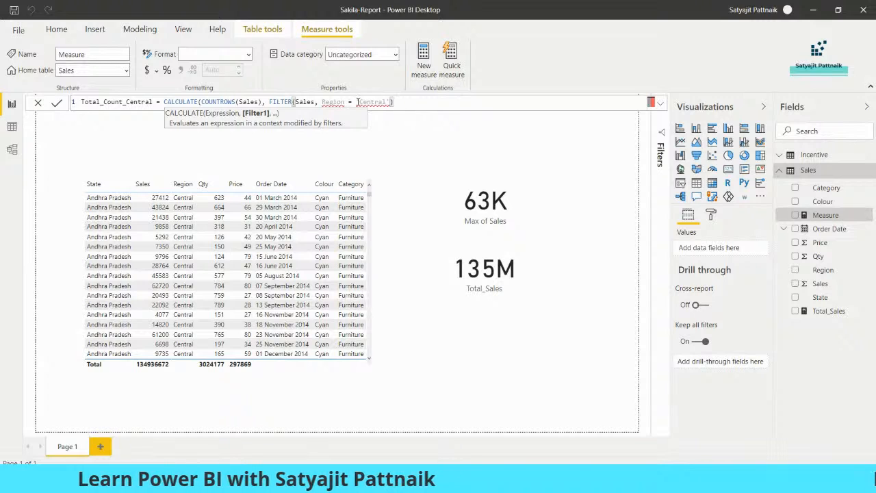
Step: Fix the filter to Sales[Region] = "Central" and commit the Total_Count_Central measure
{"action": "left_click", "coordinate": [358, 102]}
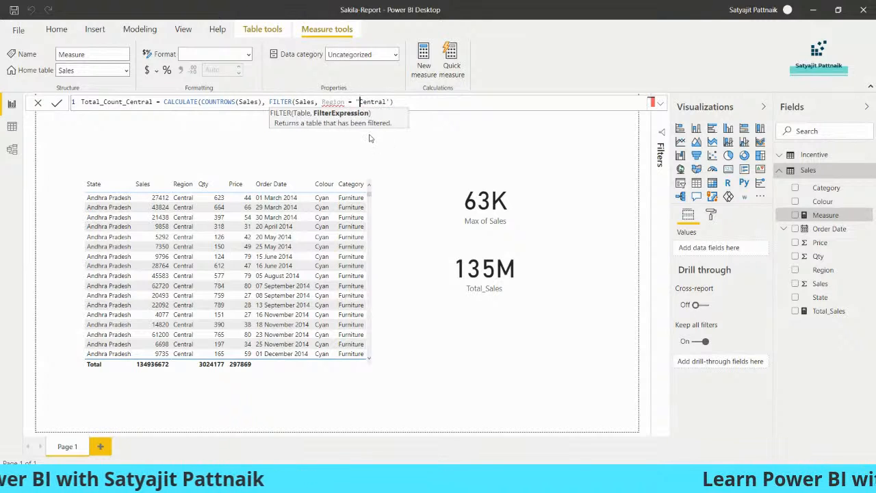
{"action": "left_click", "coordinate": [391, 102]}
{"action": "key", "text": "BackSpace"}
{"action": "type", "text": "\""}
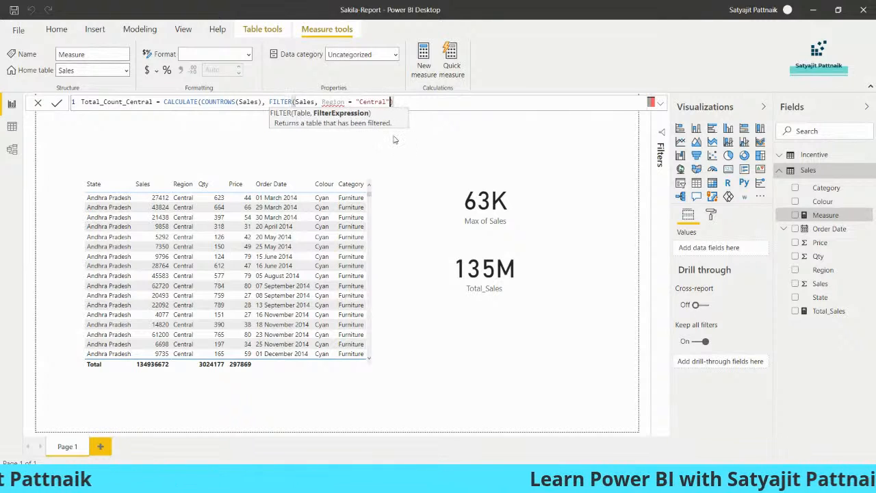
{"action": "mouse_move", "coordinate": [325, 102]}
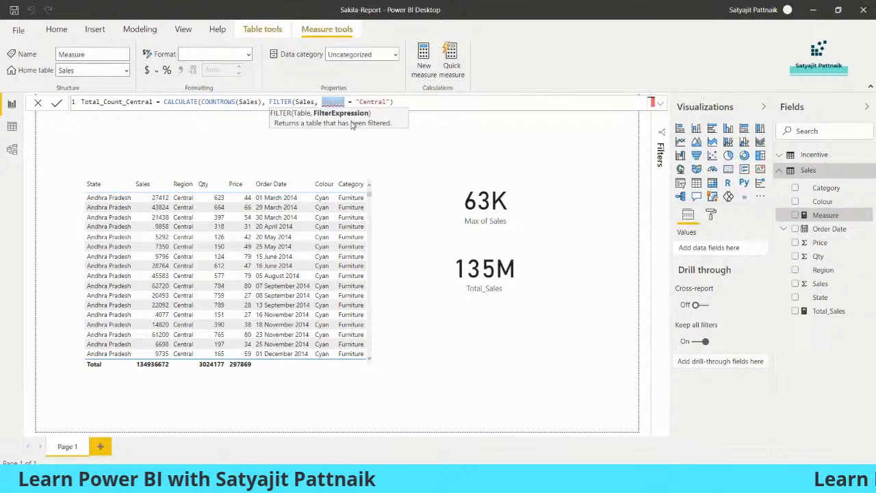
{"action": "type", "text": "Regi"}
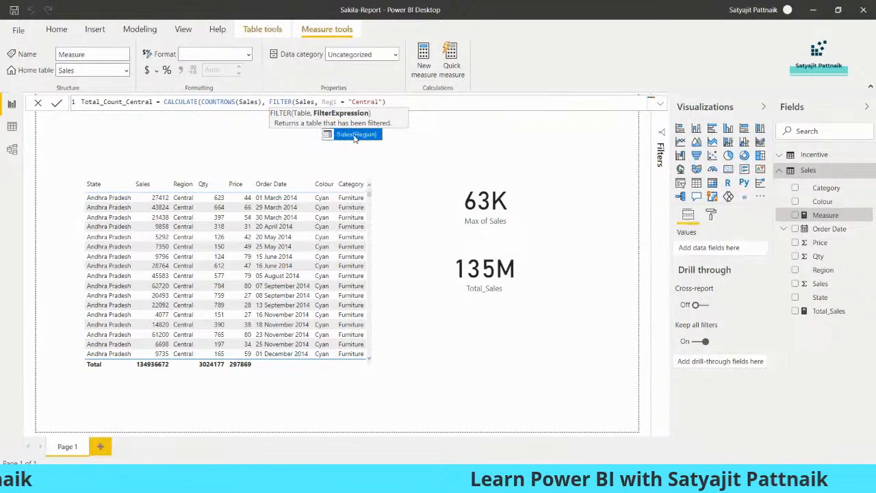
{"action": "left_click", "coordinate": [346, 135]}
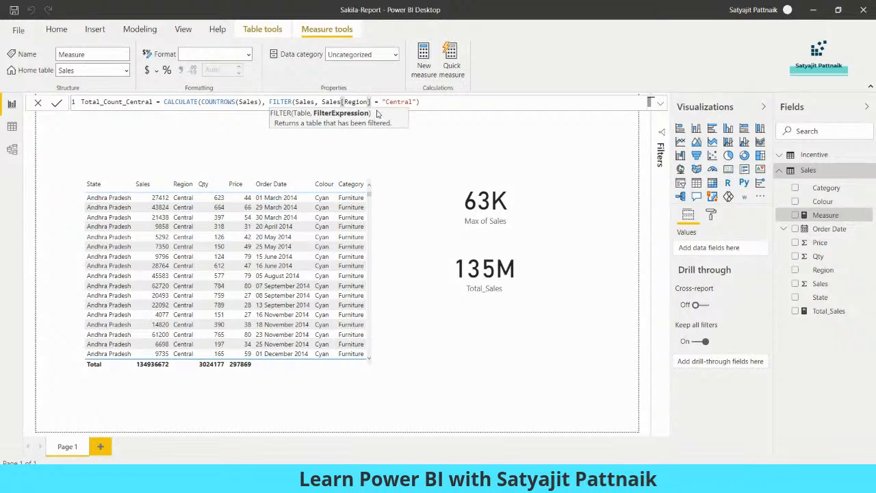
{"action": "left_click", "coordinate": [427, 102]}
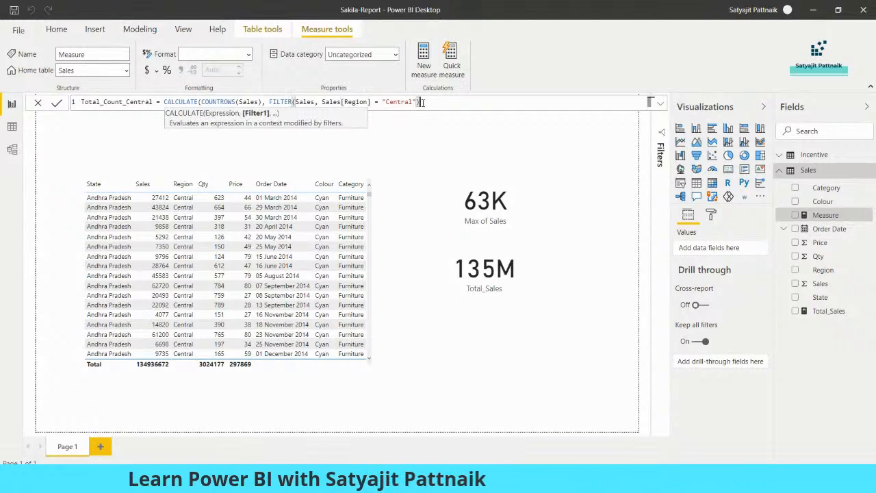
{"action": "left_click", "coordinate": [56, 104]}
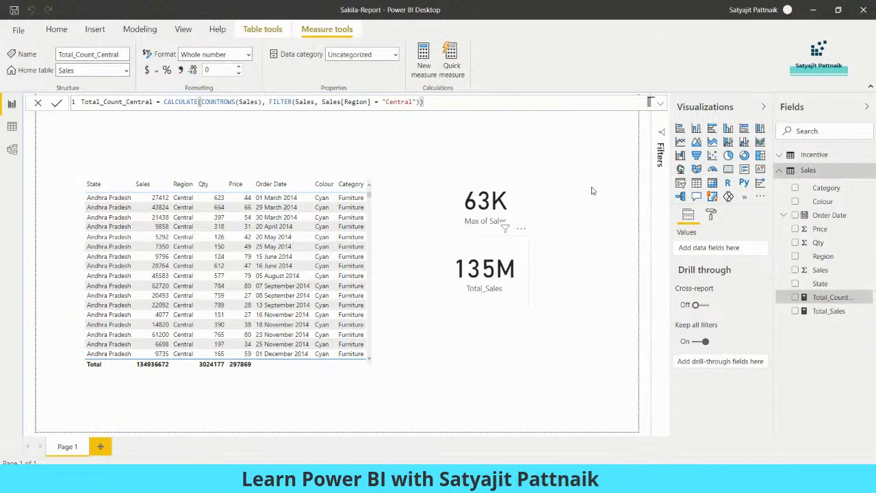
Step: Place a small card above Max of Sales showing Total_Count_Central as 1545
{"action": "left_click_drag", "start_coordinate": [245, 204], "coordinate": [330, 289]}
{"action": "left_click_drag", "start_coordinate": [457, 178], "coordinate": [277, 317]}
{"action": "left_click_drag", "start_coordinate": [244, 348], "coordinate": [506, 158]}
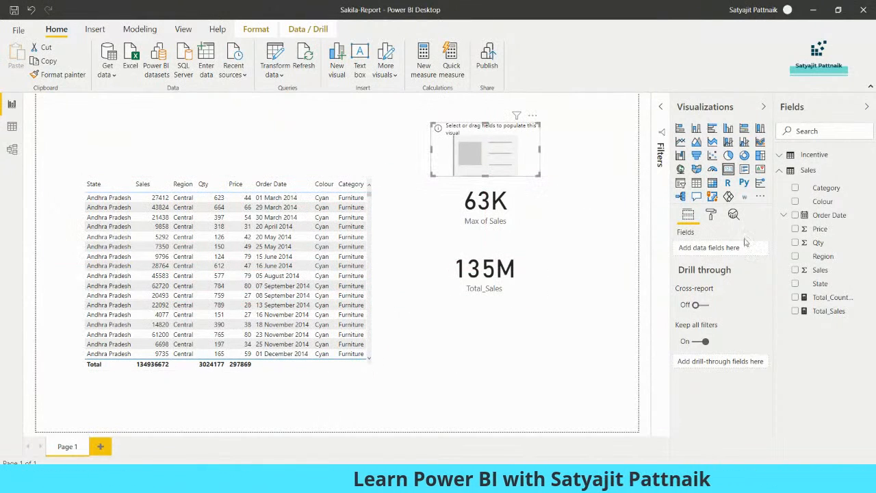
{"action": "left_click", "coordinate": [795, 299]}
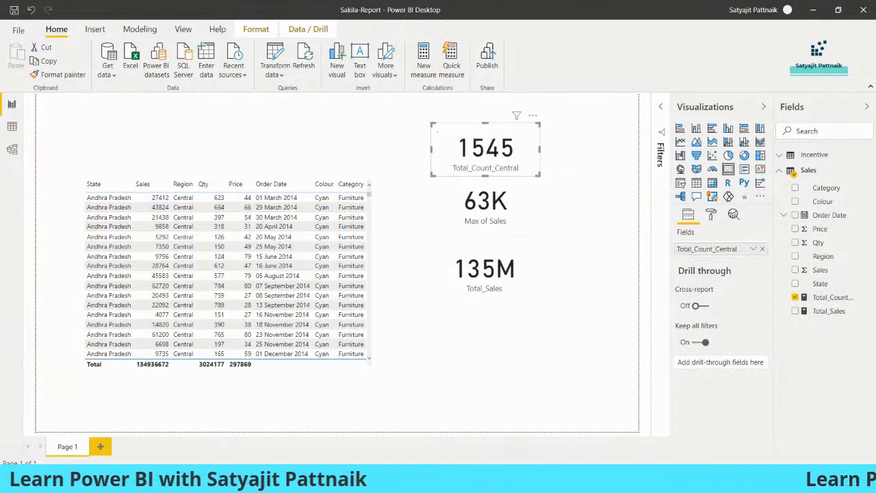
{"action": "left_click", "coordinate": [490, 479]}
{"action": "left_click", "coordinate": [490, 479]}
Step: Confirm J18's =COUNTIF(C:C,"Central") in the PowerBI Exercise sheet returns 1545
{"action": "mouse_move", "coordinate": [464, 479]}
{"action": "left_click", "coordinate": [401, 424]}
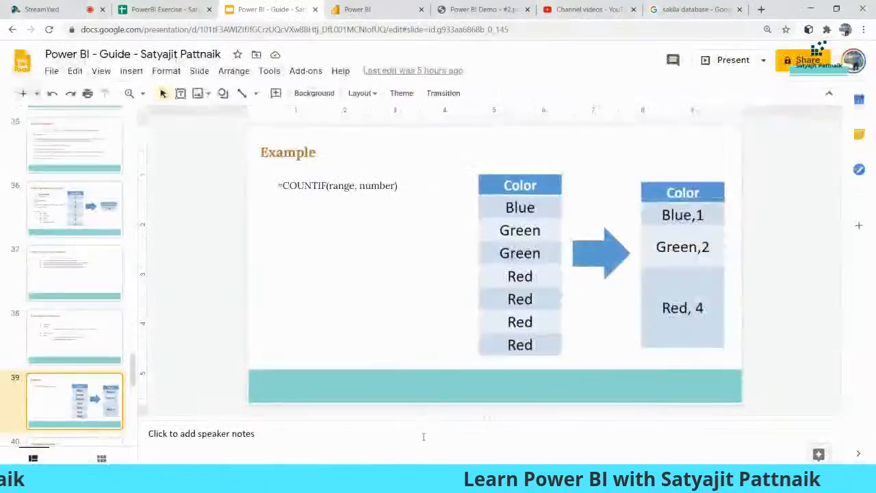
{"action": "left_click", "coordinate": [164, 9]}
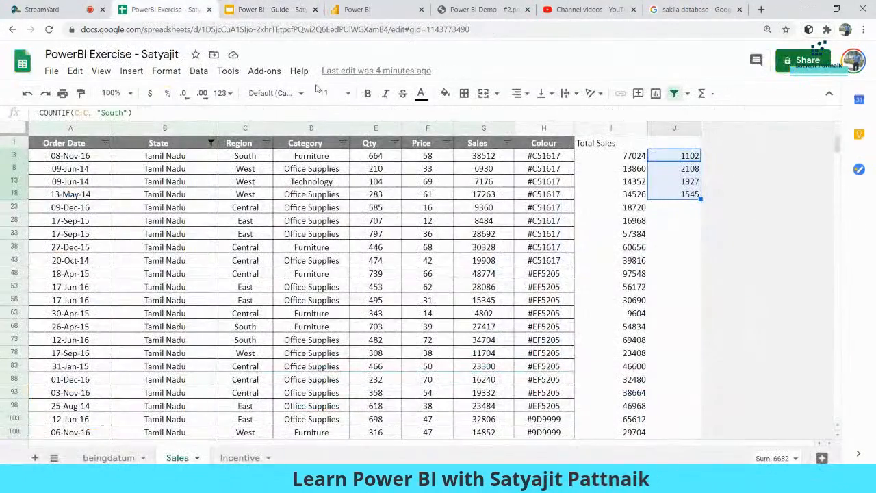
{"action": "left_click", "coordinate": [655, 196]}
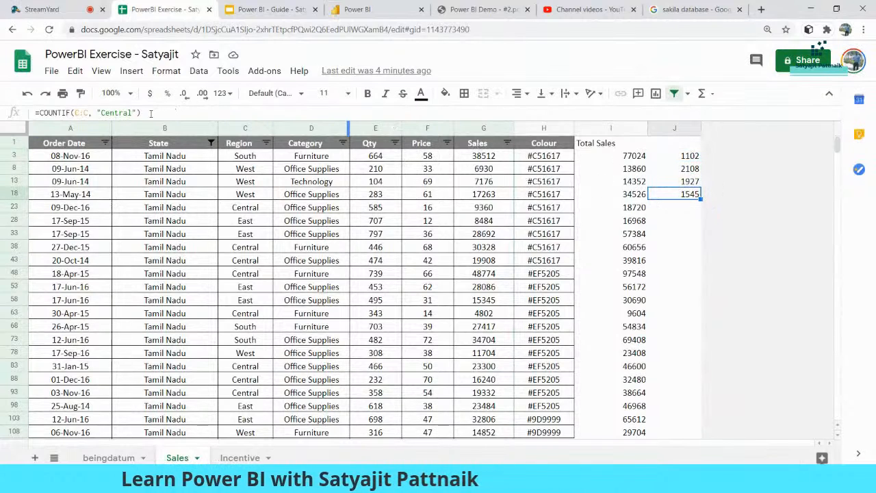
{"action": "left_click_drag", "start_coordinate": [146, 111], "coordinate": [35, 115]}
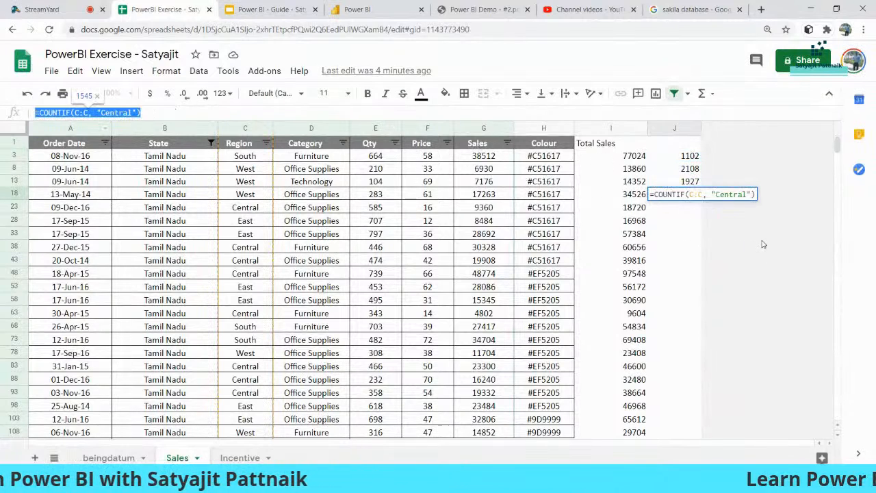
{"action": "left_click", "coordinate": [688, 234]}
{"action": "left_click", "coordinate": [688, 199]}
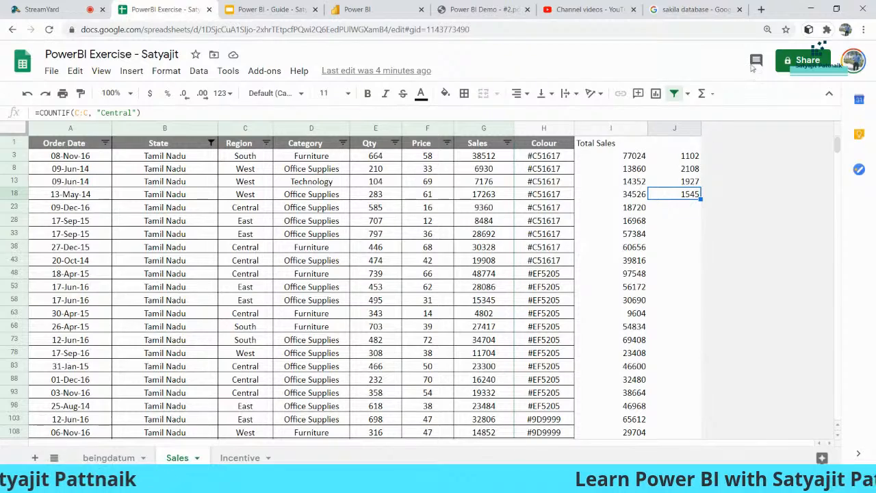
Step: Back in Power BI, select the full Total_Count_Central formula
{"action": "left_click", "coordinate": [811, 9]}
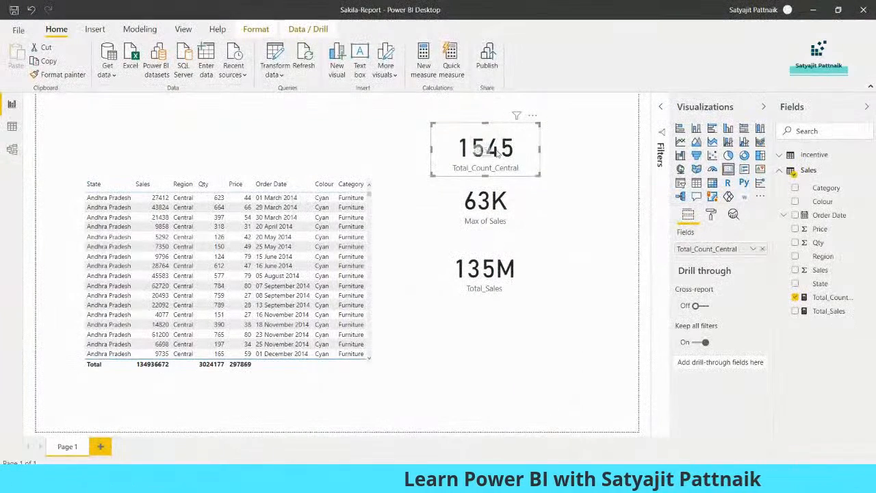
{"action": "left_click", "coordinate": [831, 298]}
{"action": "left_click_drag", "start_coordinate": [429, 102], "coordinate": [71, 106]}
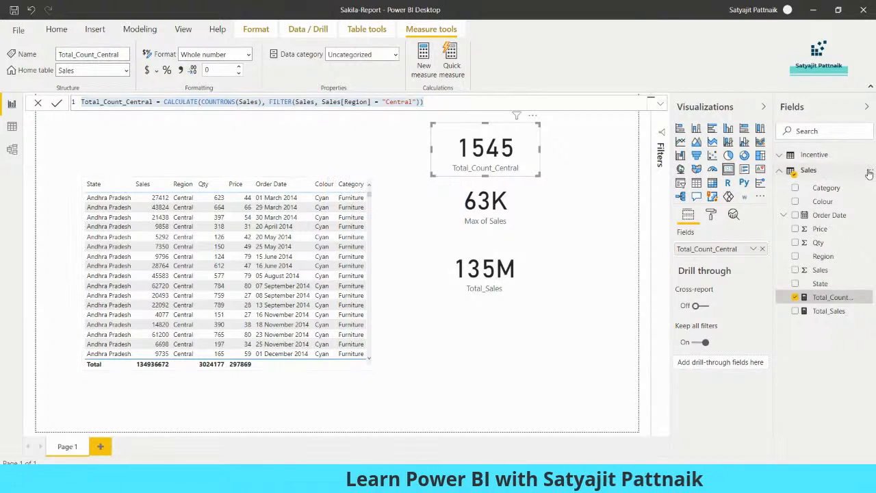
Step: Copy Total_Sales's CALCULATE(SUM(Sales[Sales])) formula and add a new measure to Sales
{"action": "left_click", "coordinate": [869, 173]}
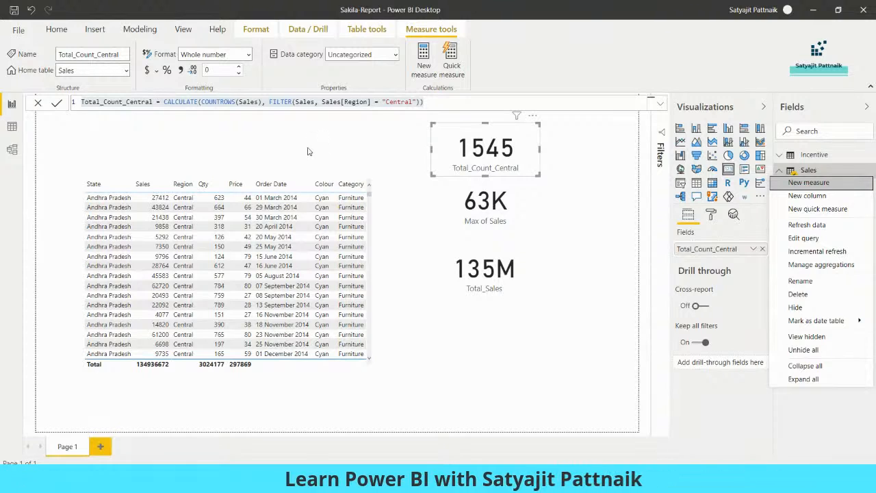
{"action": "left_click", "coordinate": [489, 276]}
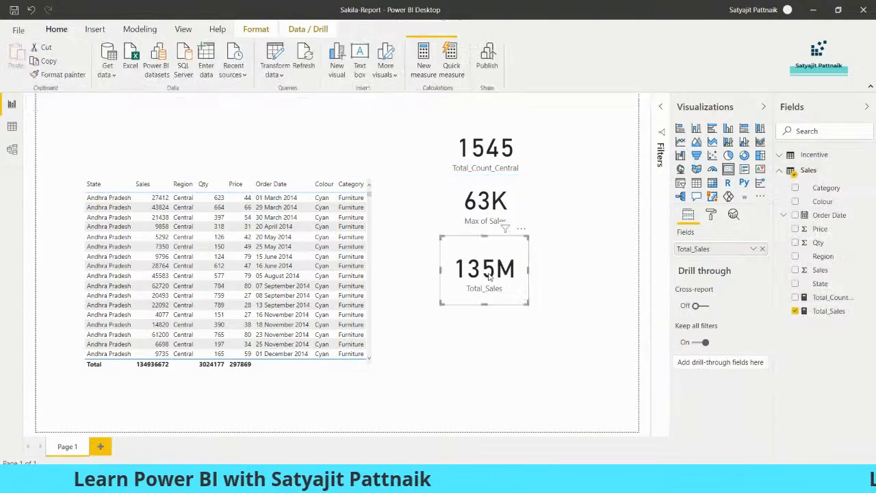
{"action": "left_click", "coordinate": [829, 311]}
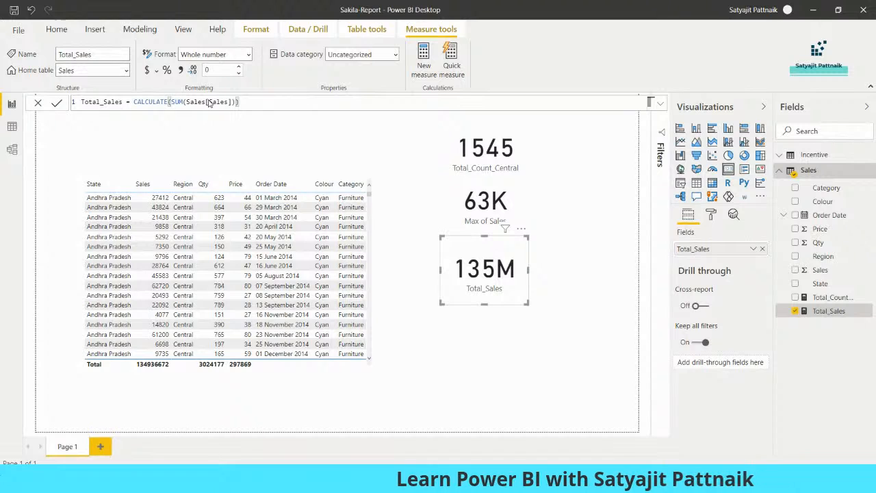
{"action": "left_click_drag", "start_coordinate": [250, 101], "coordinate": [81, 102]}
{"action": "key", "text": "ctrl+c"}
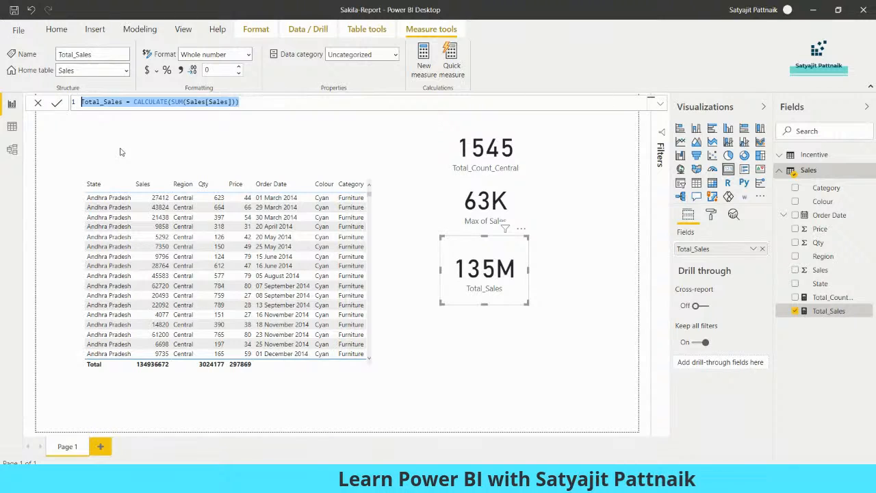
{"action": "left_click", "coordinate": [58, 102]}
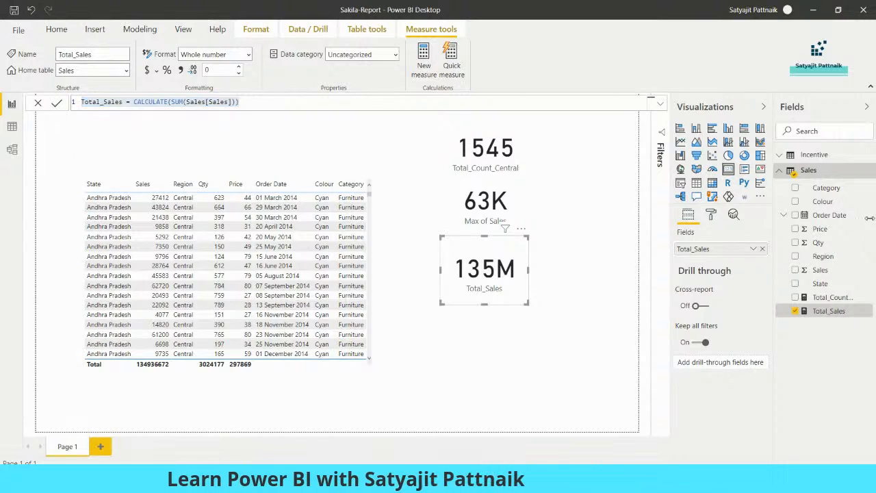
{"action": "left_click", "coordinate": [869, 170]}
{"action": "left_click", "coordinate": [829, 183]}
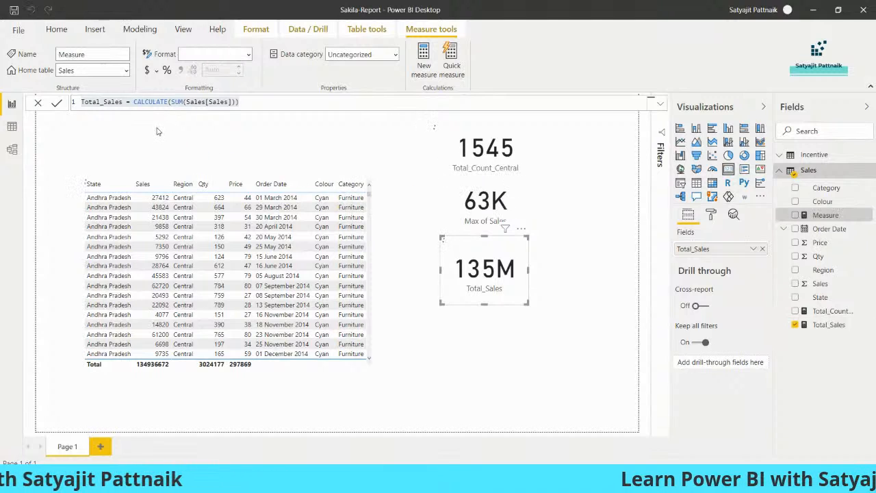
Step: Paste the Total_Sales formula, rename it Total_Sales_2015, and append a FILTER( argument
{"action": "key", "text": "ctrl+v"}
{"action": "left_click", "coordinate": [123, 102]}
{"action": "type", "text": "_2015"}
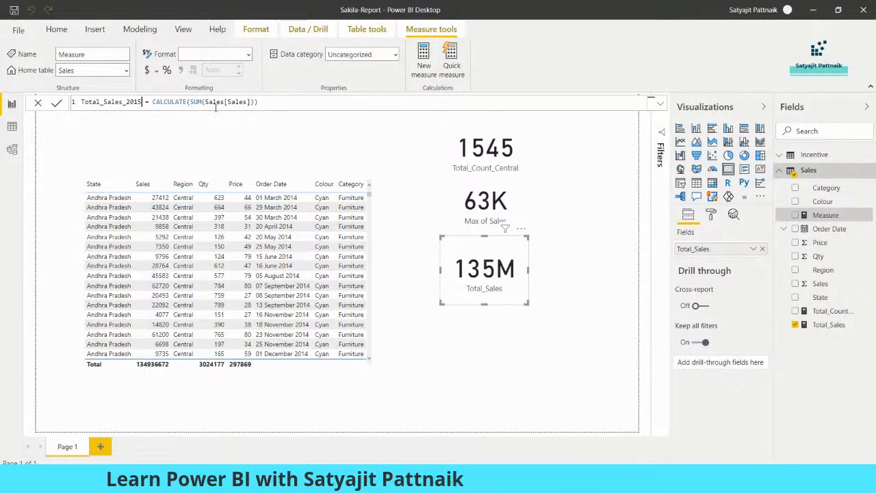
{"action": "left_click", "coordinate": [263, 102]}
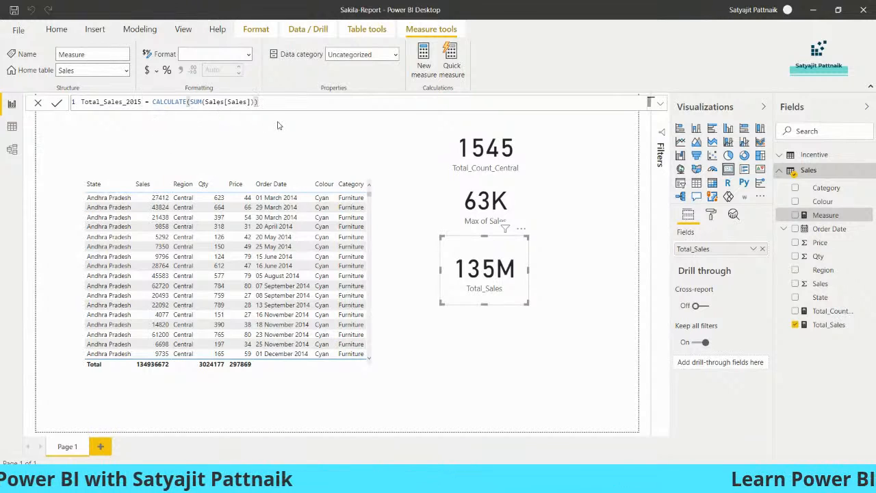
{"action": "key", "text": "BackSpace"}
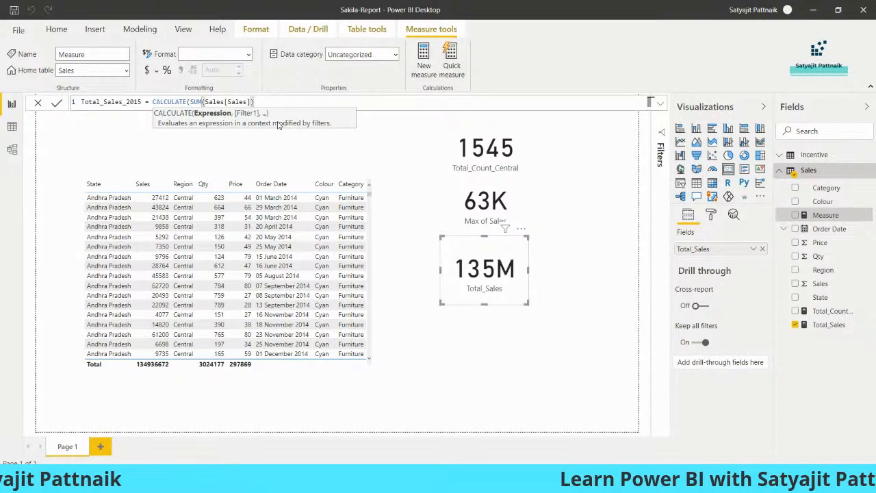
{"action": "type", "text": ", FILTER("}
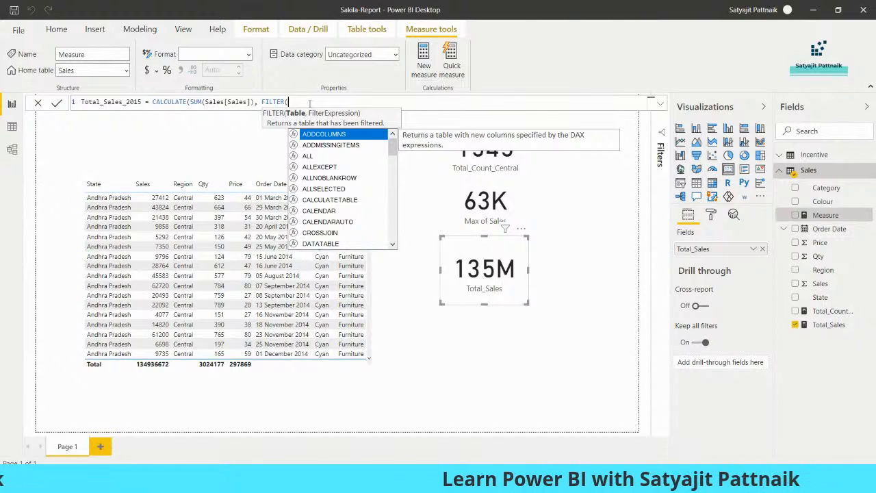
Step: Complete the filter as FILTER(Sales, Sales[Order Date].[Year] = 2015) and commit the measure
{"action": "type", "text": "Order"}
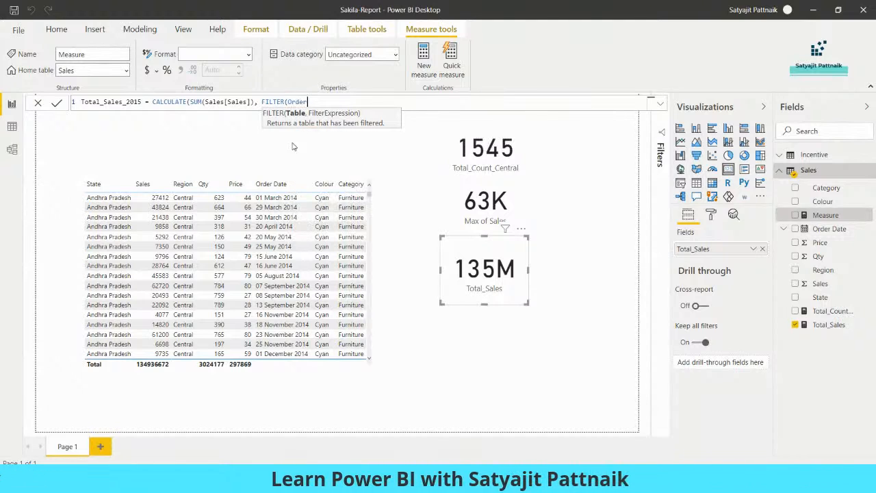
{"action": "type", "text": "Sales, "}
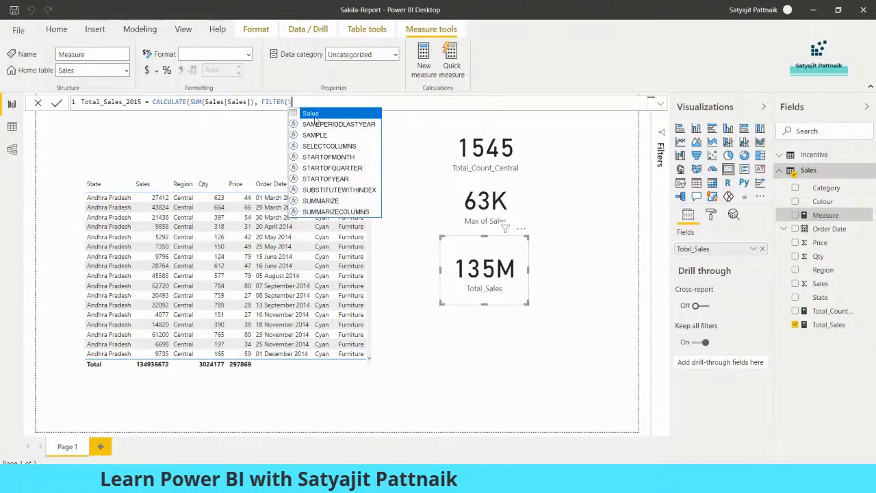
{"action": "type", "text": "Sales[Order Date]"}
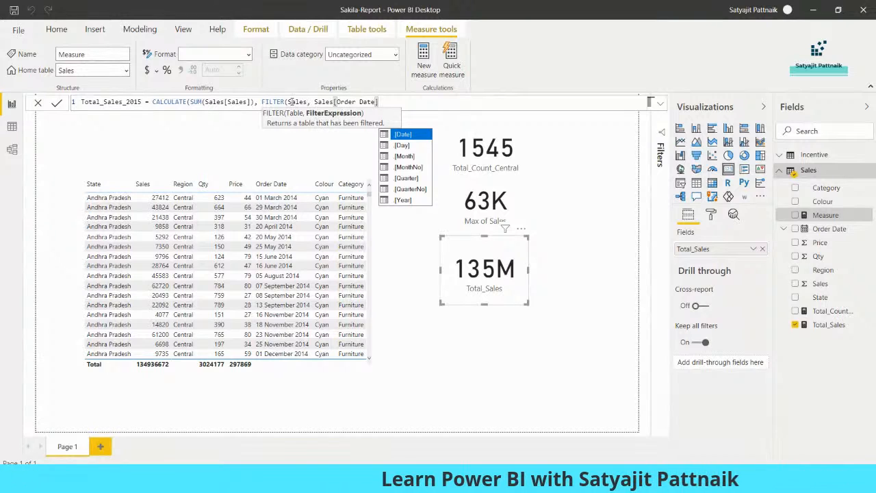
{"action": "left_click", "coordinate": [290, 101]}
{"action": "left_click_drag", "start_coordinate": [314, 101], "coordinate": [370, 101]}
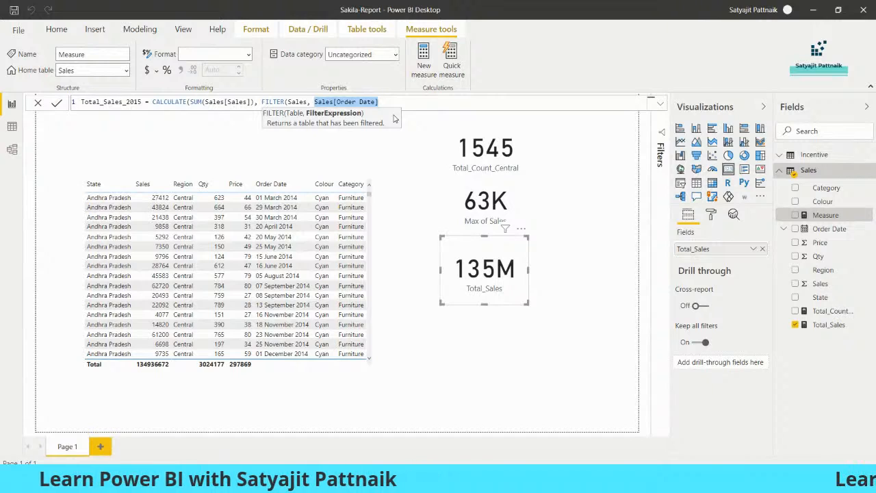
{"action": "left_click", "coordinate": [387, 102]}
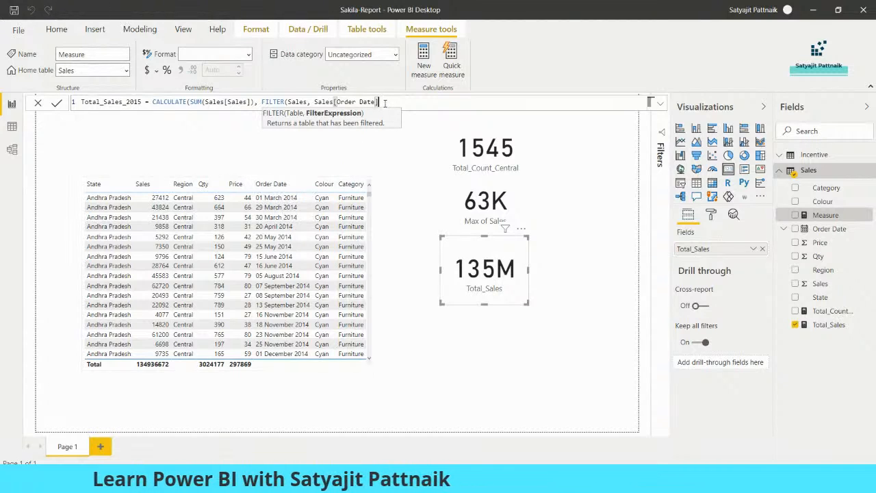
{"action": "type", "text": "."}
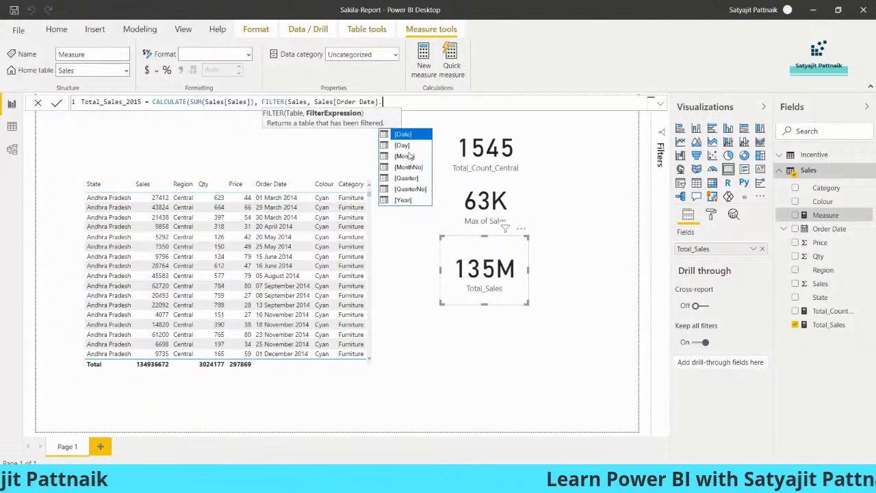
{"action": "left_click", "coordinate": [403, 200]}
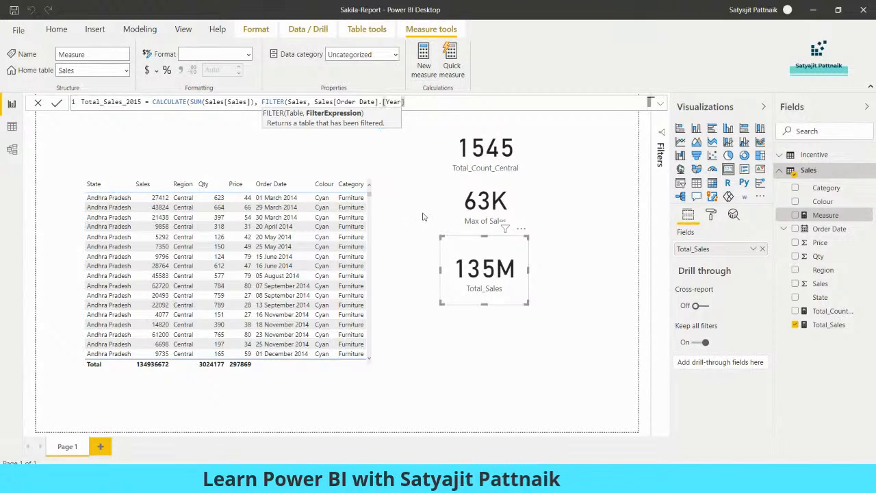
{"action": "type", "text": "= 2015)"}
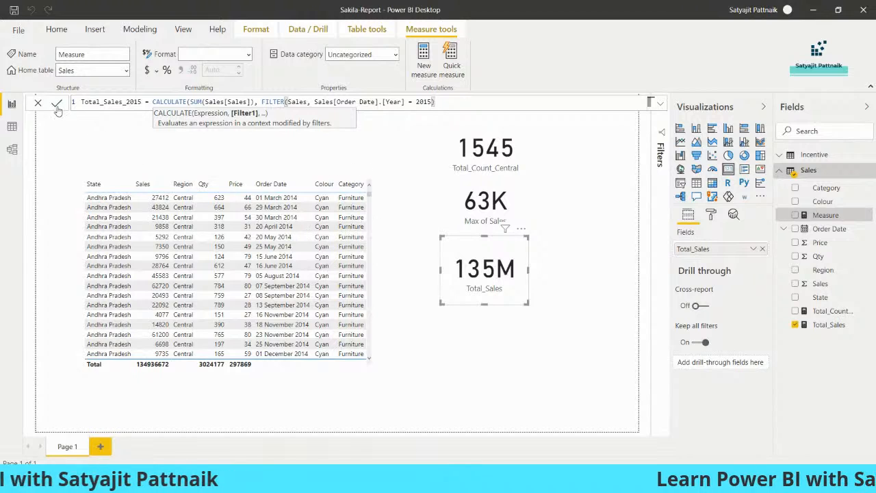
{"action": "left_click", "coordinate": [57, 102]}
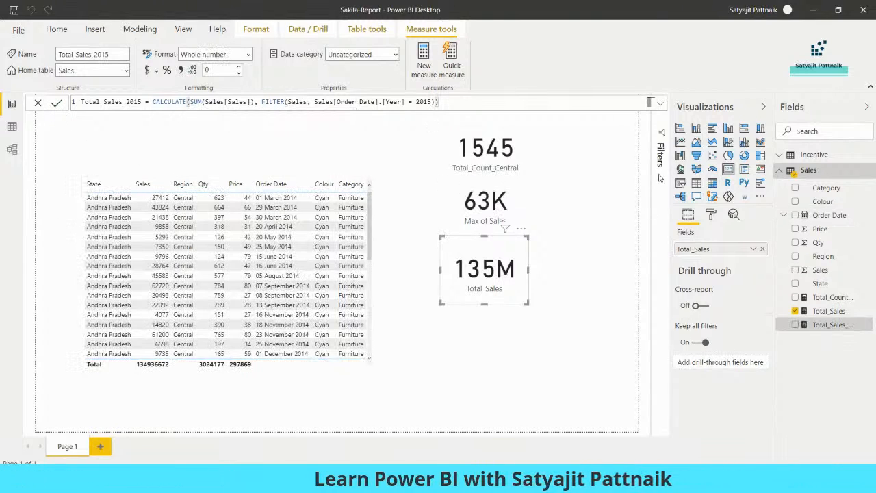
{"action": "left_click", "coordinate": [565, 192]}
Step: Place a 42M Total_Sales_2015 card below the 135M card and select its formula
{"action": "left_click", "coordinate": [311, 165]}
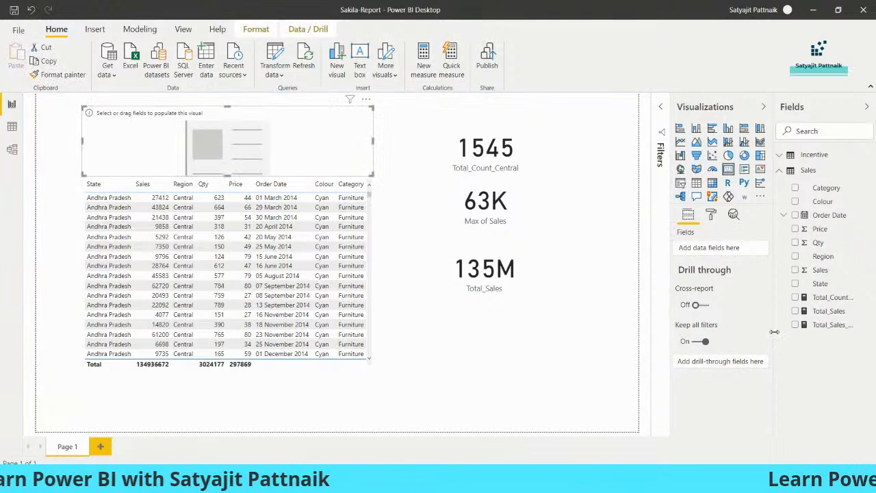
{"action": "left_click", "coordinate": [755, 325]}
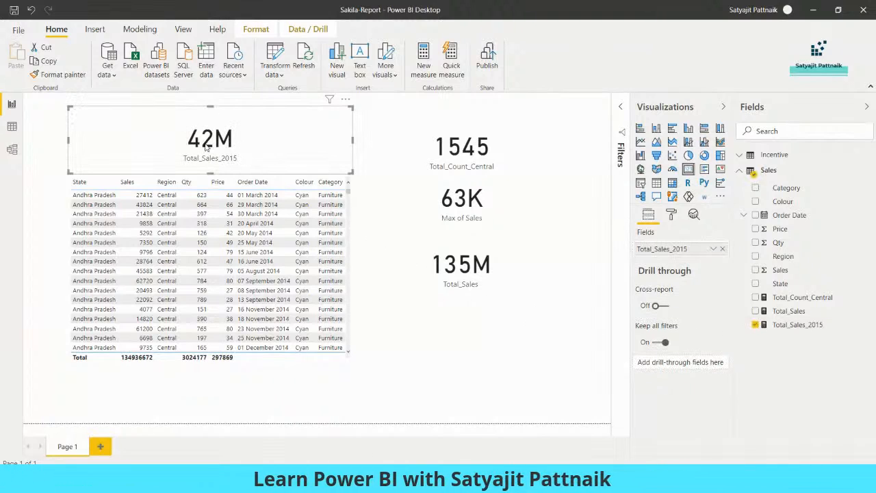
{"action": "left_click", "coordinate": [471, 274]}
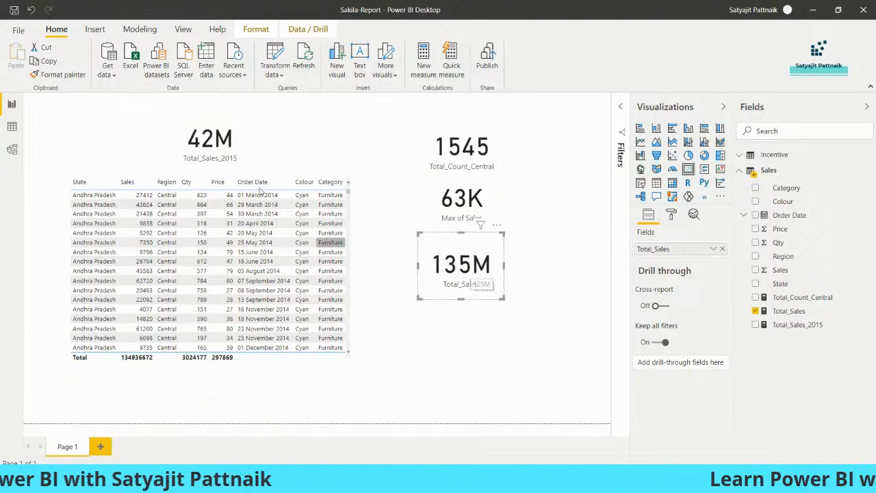
{"action": "left_click", "coordinate": [247, 152]}
{"action": "left_click_drag", "start_coordinate": [353, 106], "coordinate": [161, 121]}
{"action": "left_click_drag", "start_coordinate": [161, 164], "coordinate": [490, 322]}
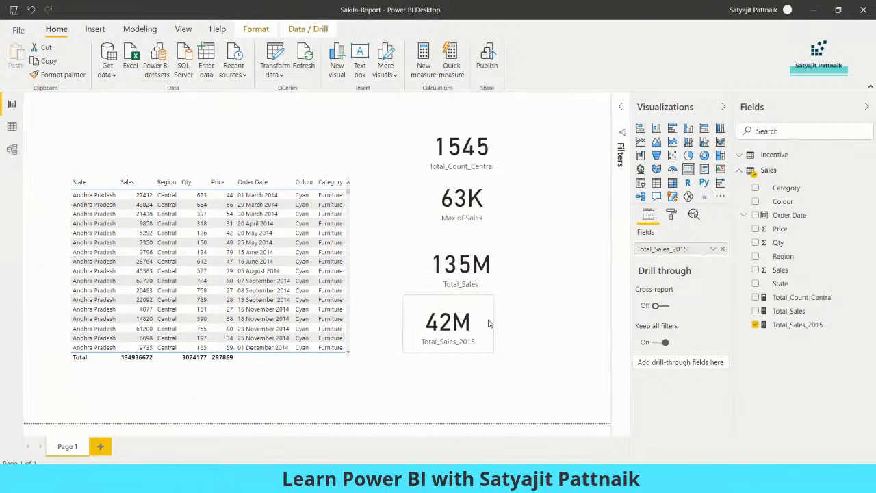
{"action": "left_click", "coordinate": [798, 325]}
{"action": "left_click_drag", "start_coordinate": [438, 101], "coordinate": [81, 102]}
{"action": "key", "text": "ctrl+c"}
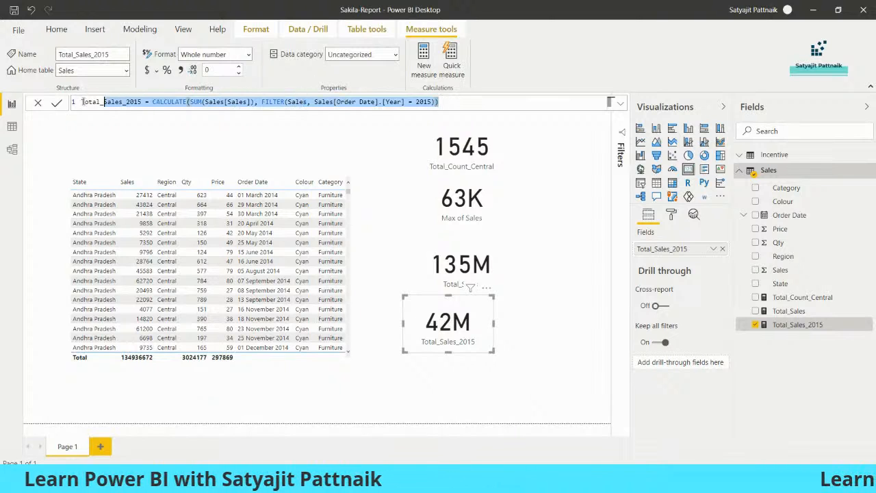
Step: Create a Total_Sales_2016 measure on Sales from the pasted 2015 formula, changing 2015 to 2016
{"action": "left_click", "coordinate": [870, 174]}
{"action": "left_click", "coordinate": [815, 184]}
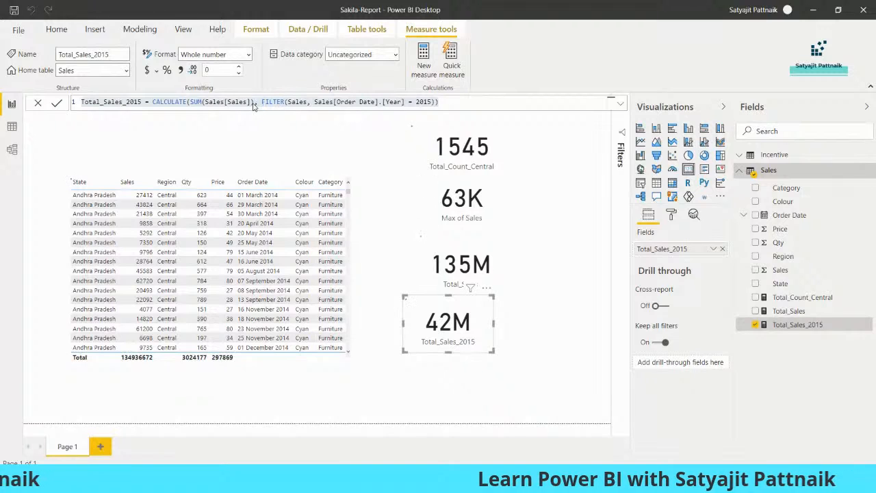
{"action": "key", "text": "ctrl+v"}
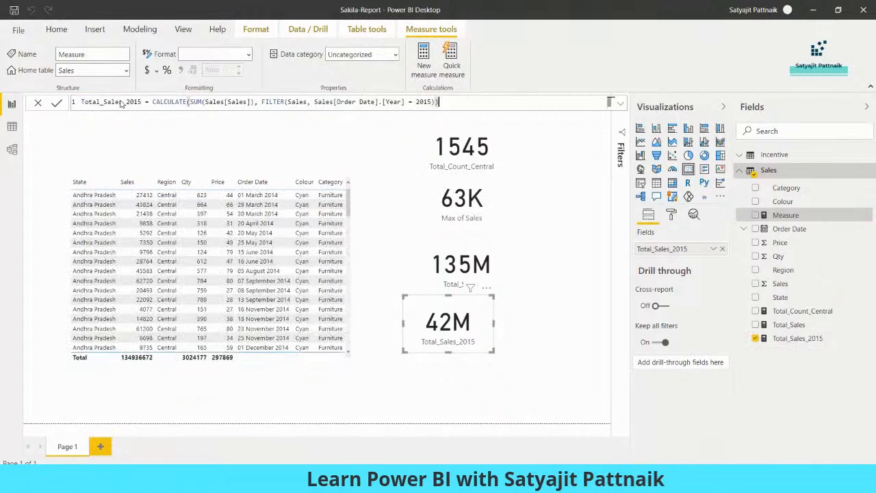
{"action": "key", "text": "BackSpace"}
{"action": "type", "text": "6"}
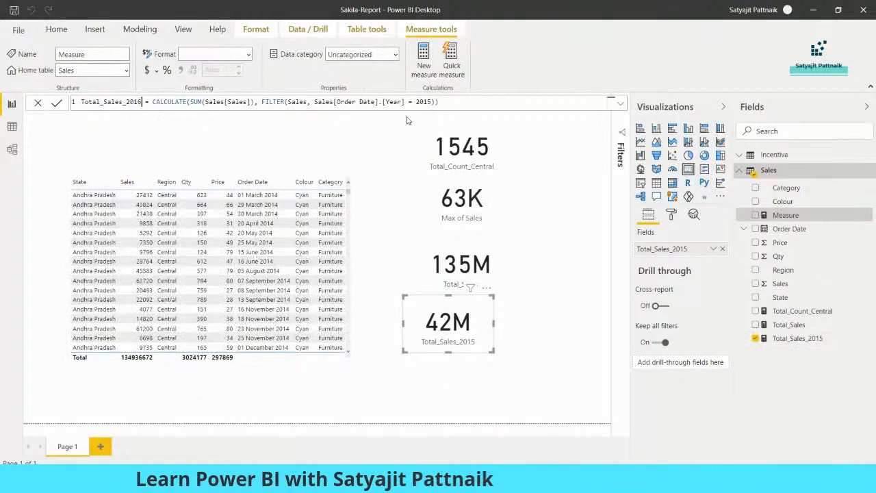
{"action": "type", "text": "6"}
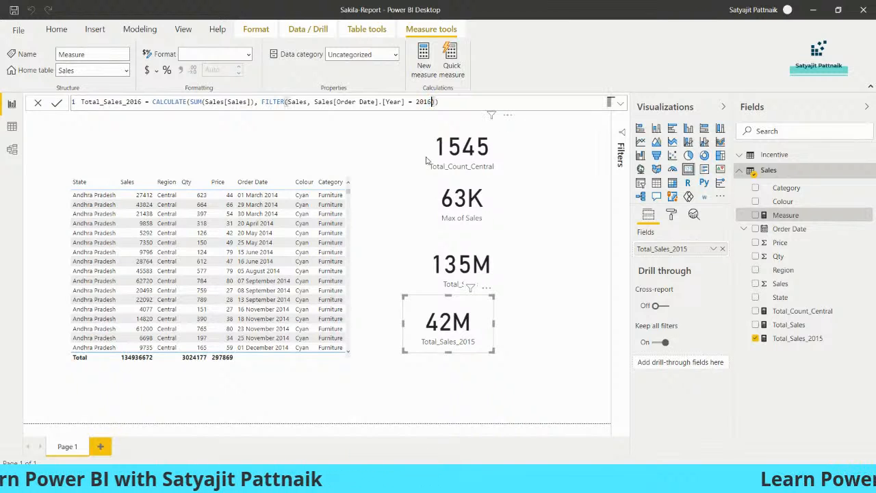
{"action": "left_click", "coordinate": [57, 104]}
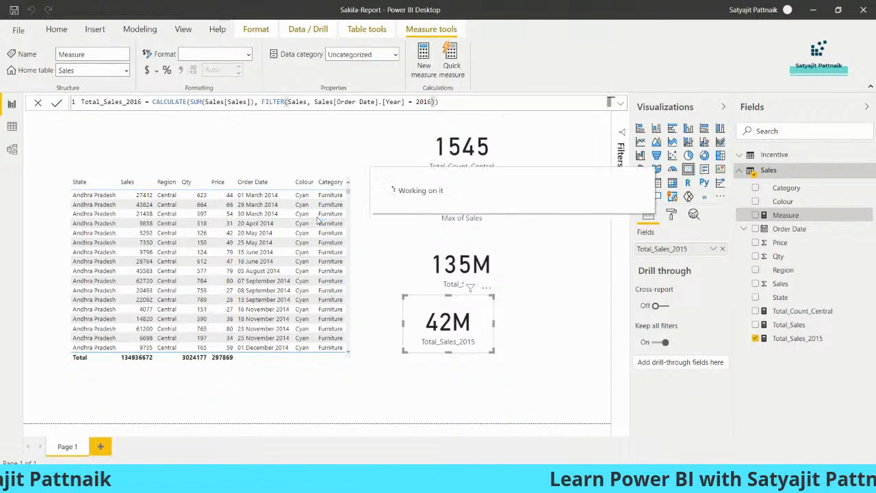
Step: Add a narrow card showing Total_Sales_2016 (53M) above the sales table
{"action": "left_click", "coordinate": [546, 346]}
{"action": "left_click", "coordinate": [688, 170]}
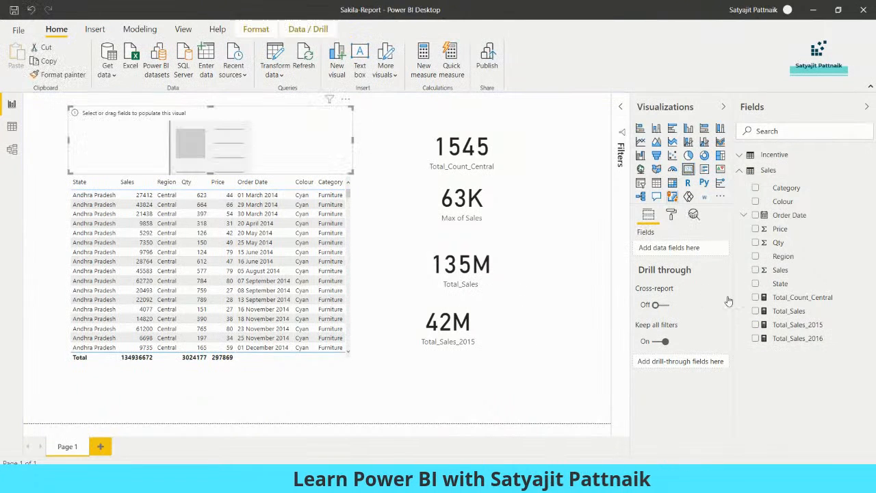
{"action": "left_click", "coordinate": [756, 339]}
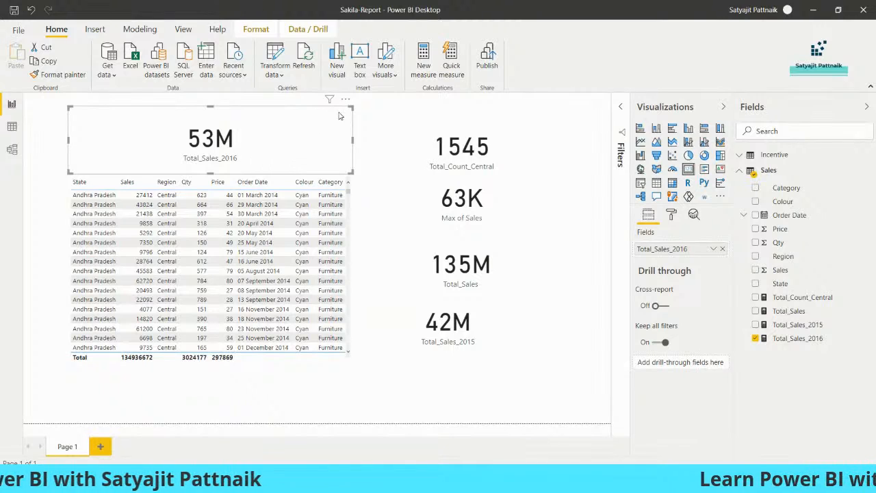
{"action": "left_click_drag", "start_coordinate": [352, 107], "coordinate": [316, 108]}
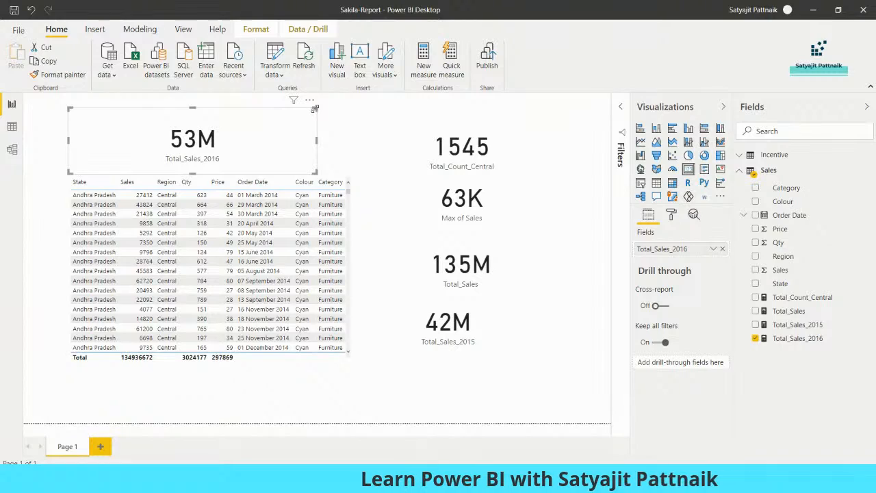